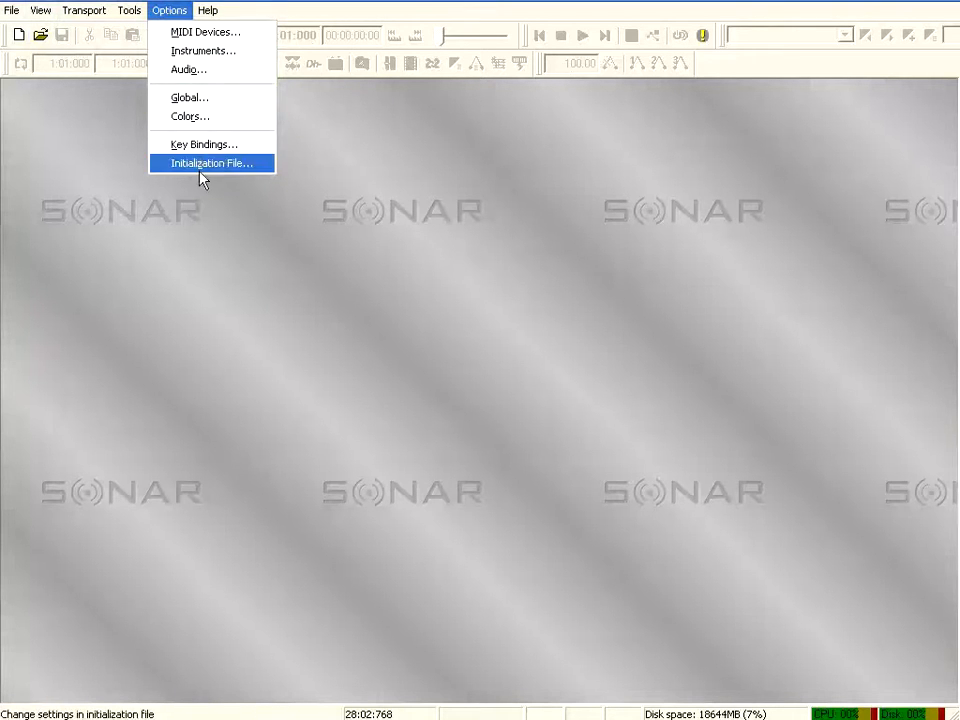
pyautogui.moveTo(211, 15)
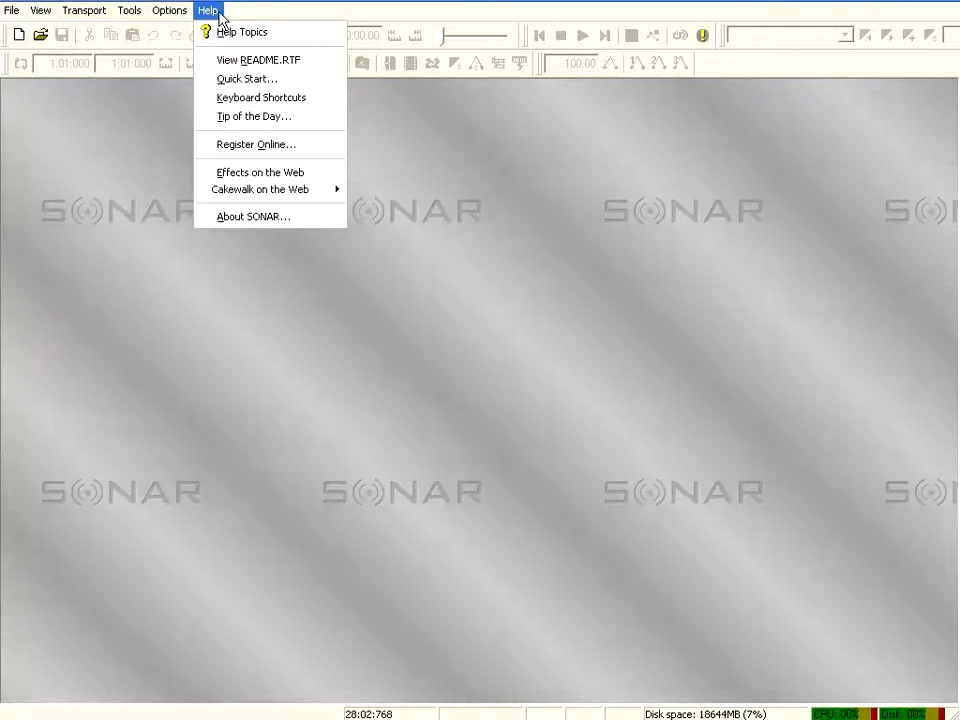
pyautogui.click(46, 17)
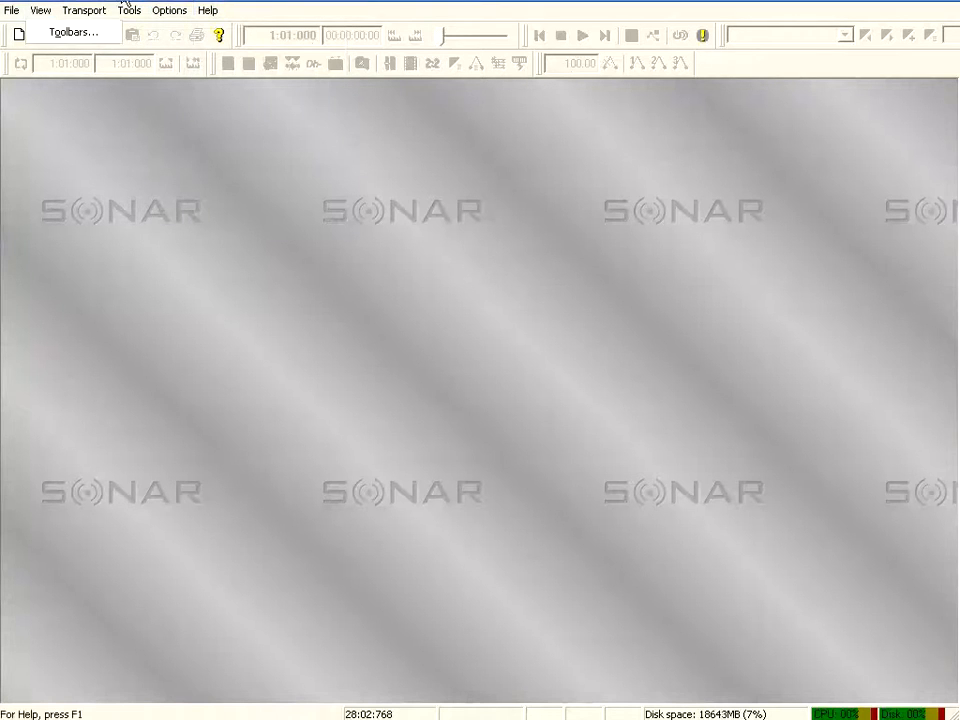
# Create a new project from the Normal template and enlarge its Track window to fill the workspace
pyautogui.click(19, 37)
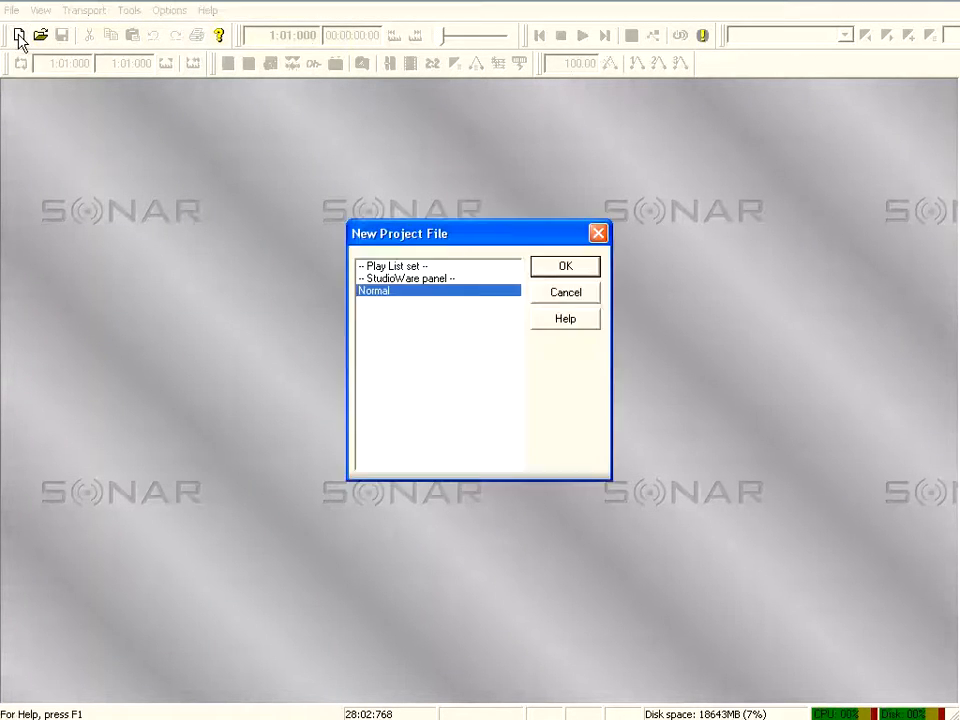
pyautogui.moveTo(454, 231); pyautogui.dragTo(279, 184)
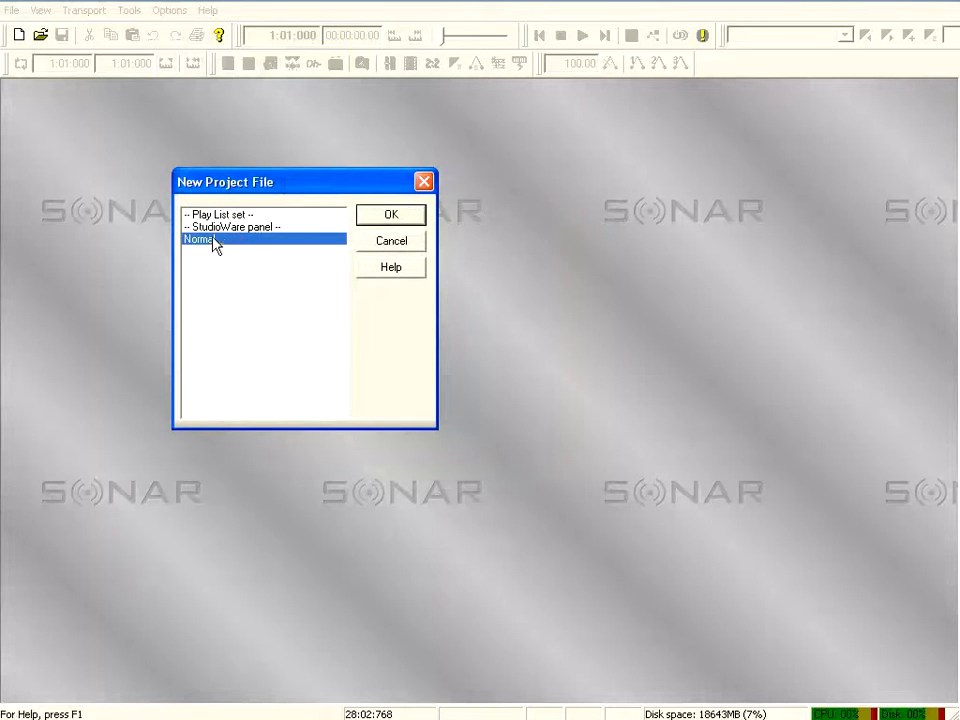
pyautogui.click(221, 225)
pyautogui.click(238, 215)
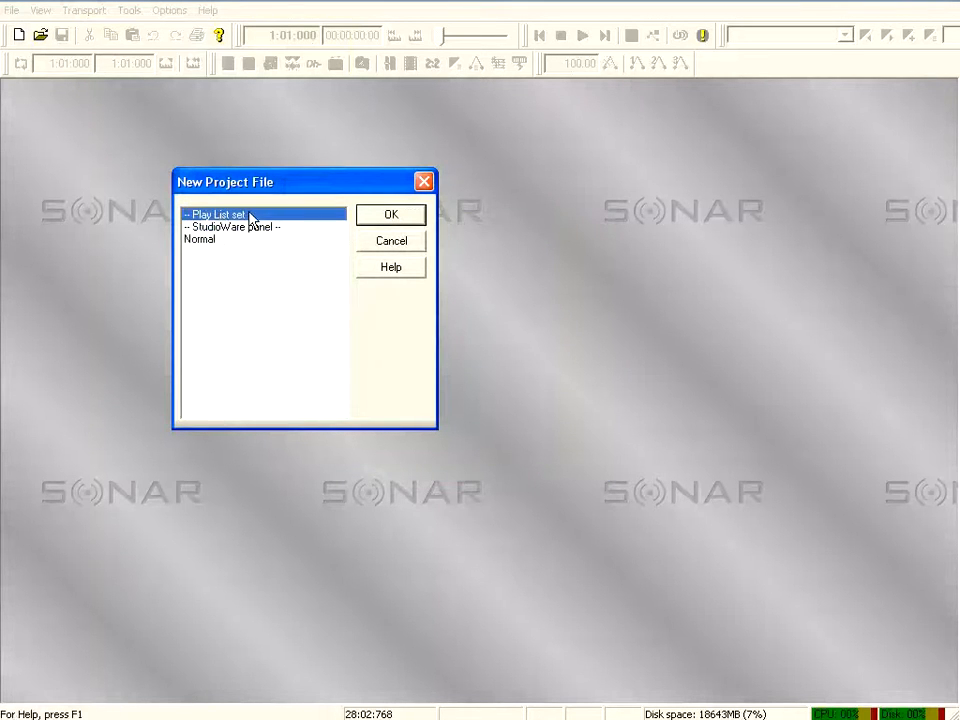
pyautogui.click(203, 240)
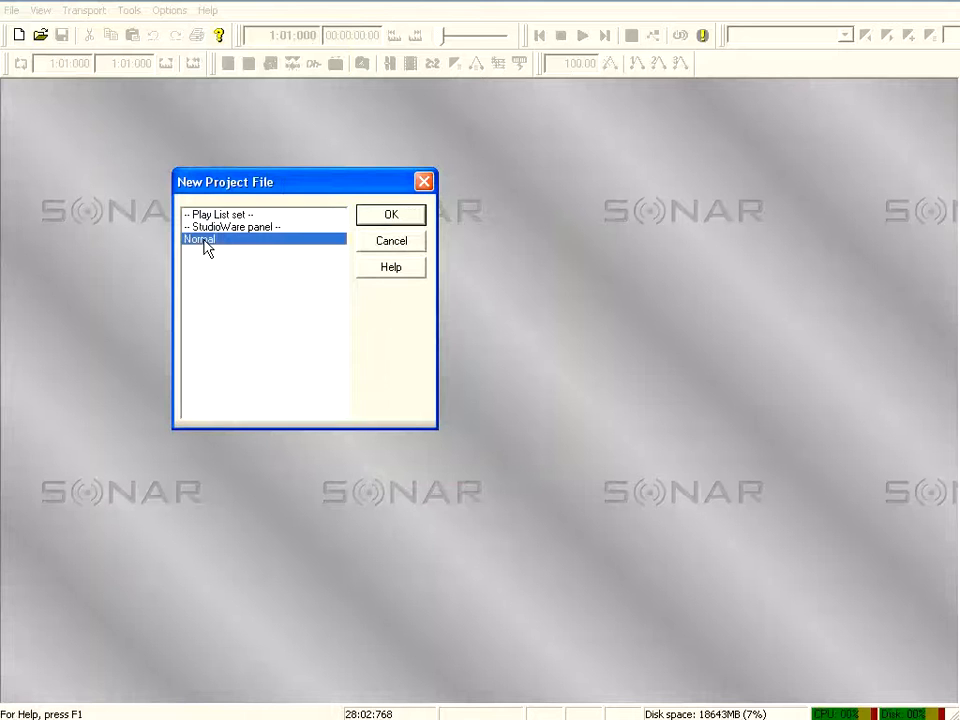
pyautogui.click(377, 220)
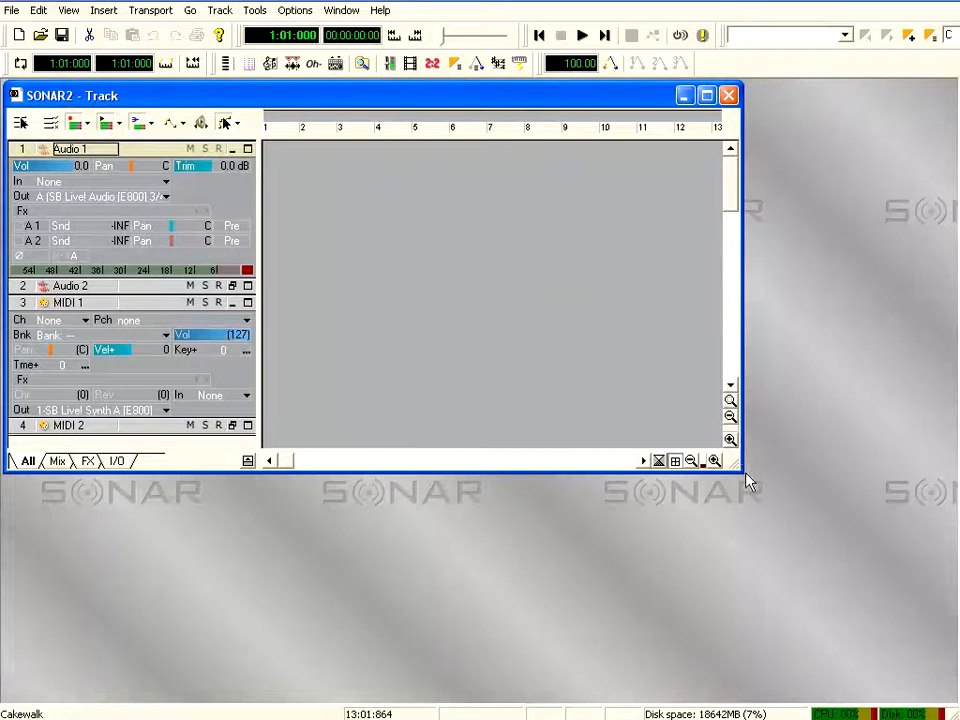
pyautogui.moveTo(742, 472); pyautogui.dragTo(956, 697)
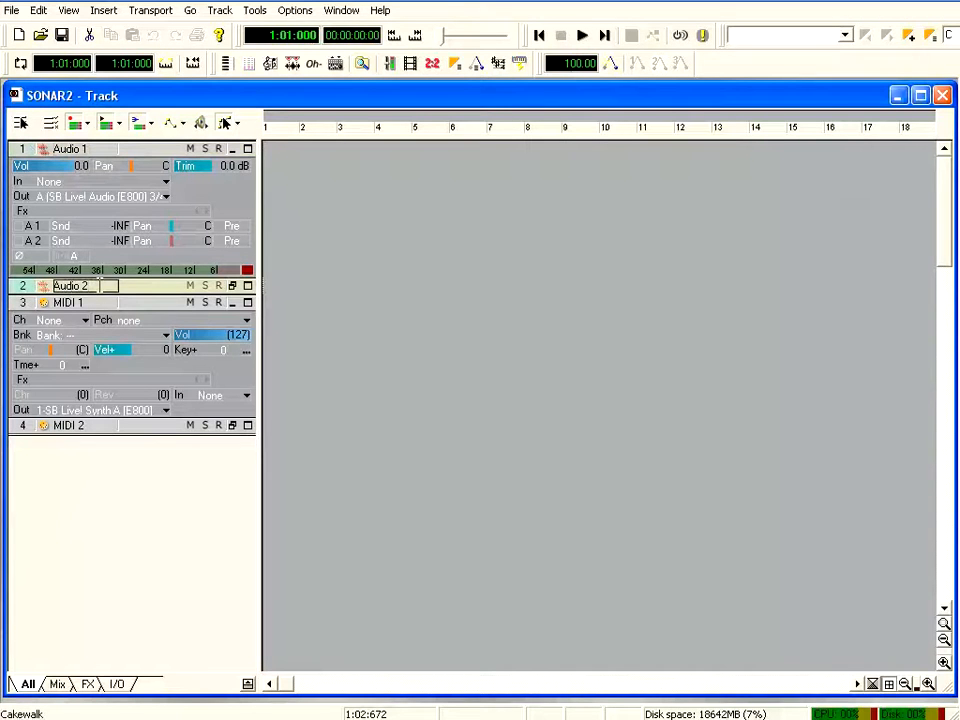
# Select the MIDI 1, MIDI 2 and Audio 1 tracks in turn to examine the project's track types
pyautogui.click(28, 306)
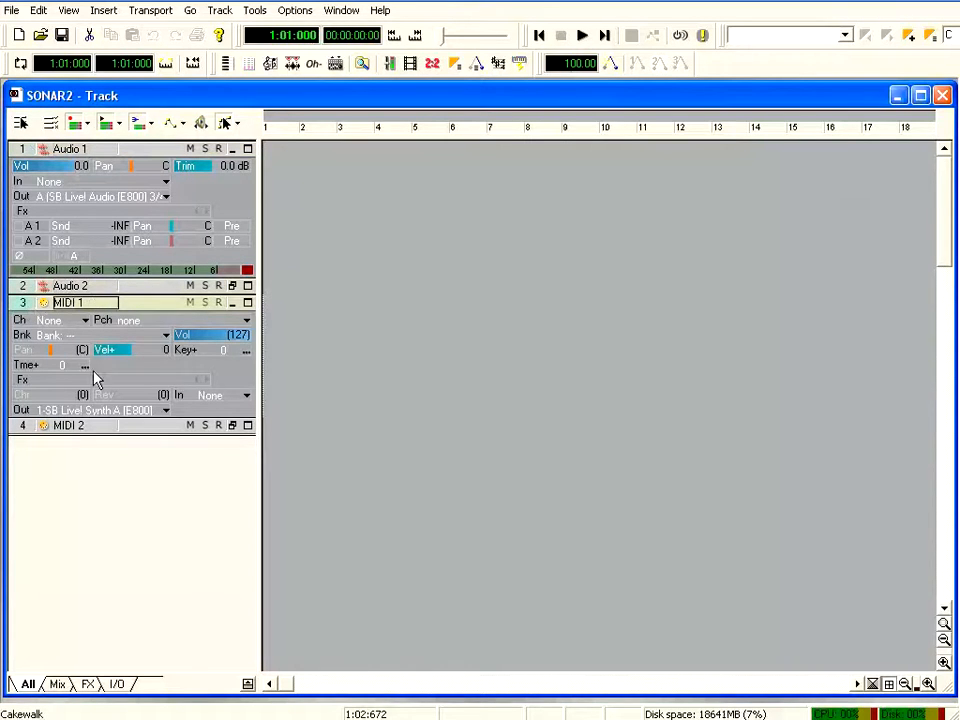
pyautogui.click(30, 433)
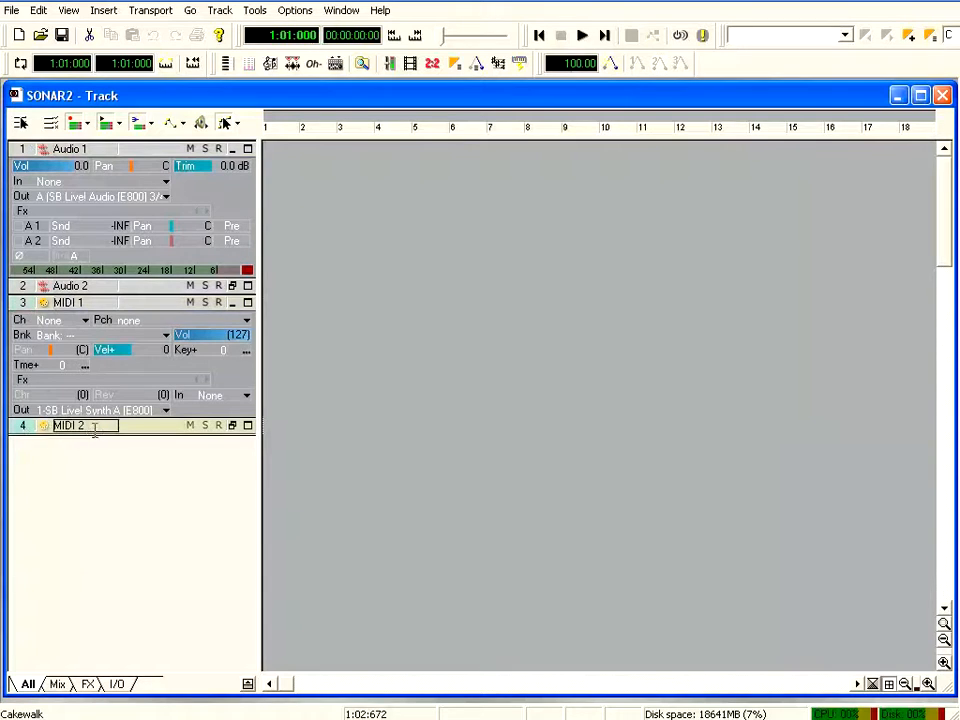
pyautogui.click(50, 175)
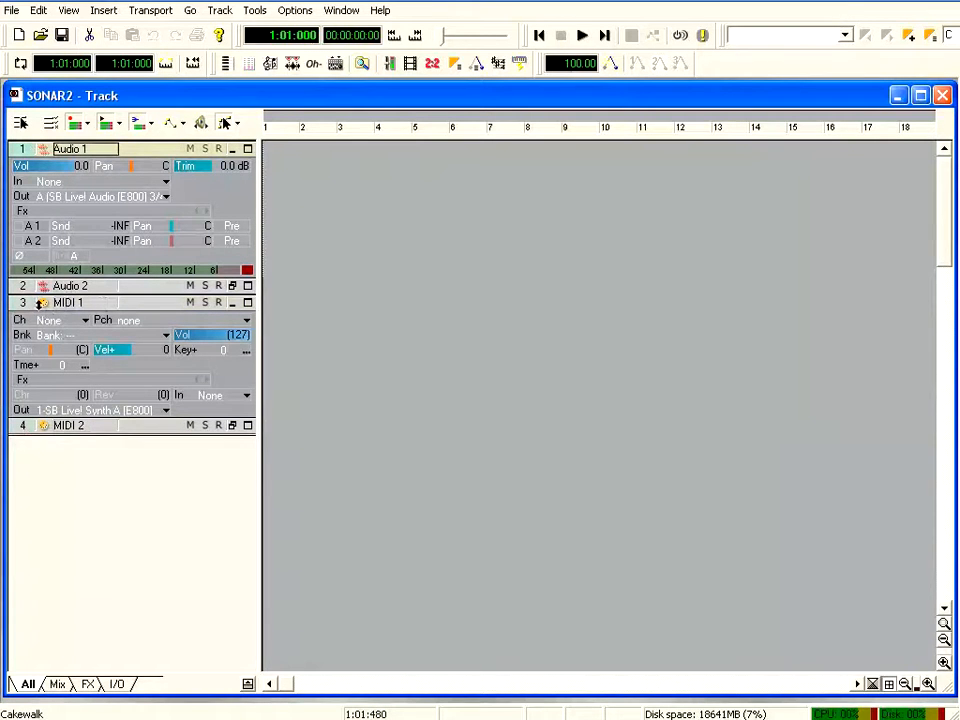
# Open the Piano Roll for the MIDI 1 track and fit its window across the lower part of the workspace
pyautogui.click(23, 310)
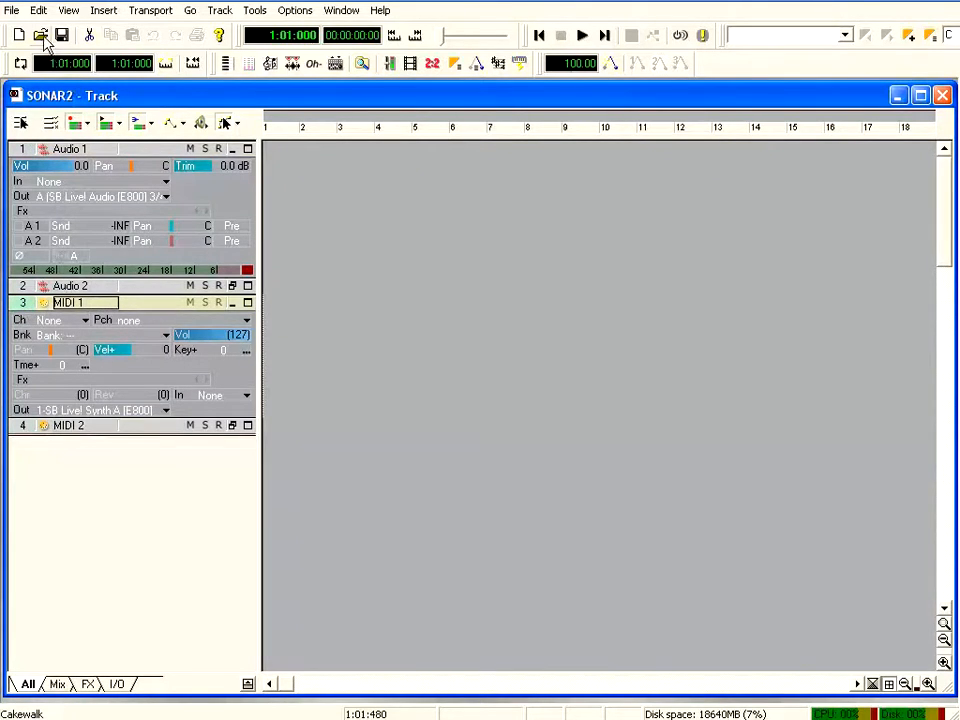
pyautogui.click(229, 64)
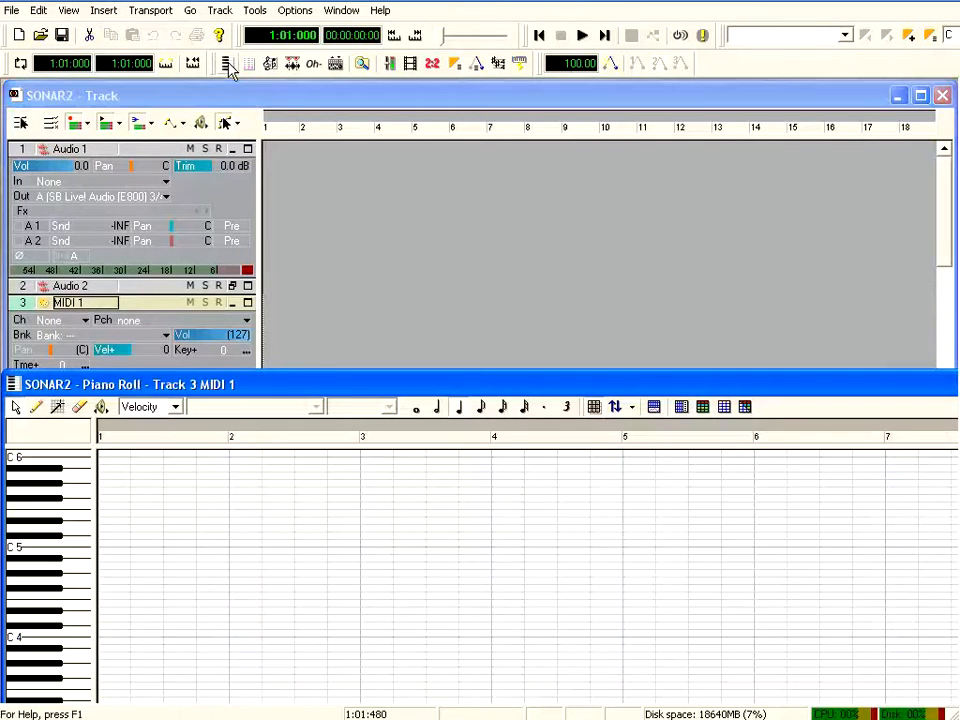
pyautogui.moveTo(414, 389); pyautogui.dragTo(411, 253)
pyautogui.moveTo(2, 448); pyautogui.dragTo(669, 448)
pyautogui.moveTo(846, 243); pyautogui.dragTo(185, 316)
pyautogui.moveTo(717, 553); pyautogui.dragTo(949, 553)
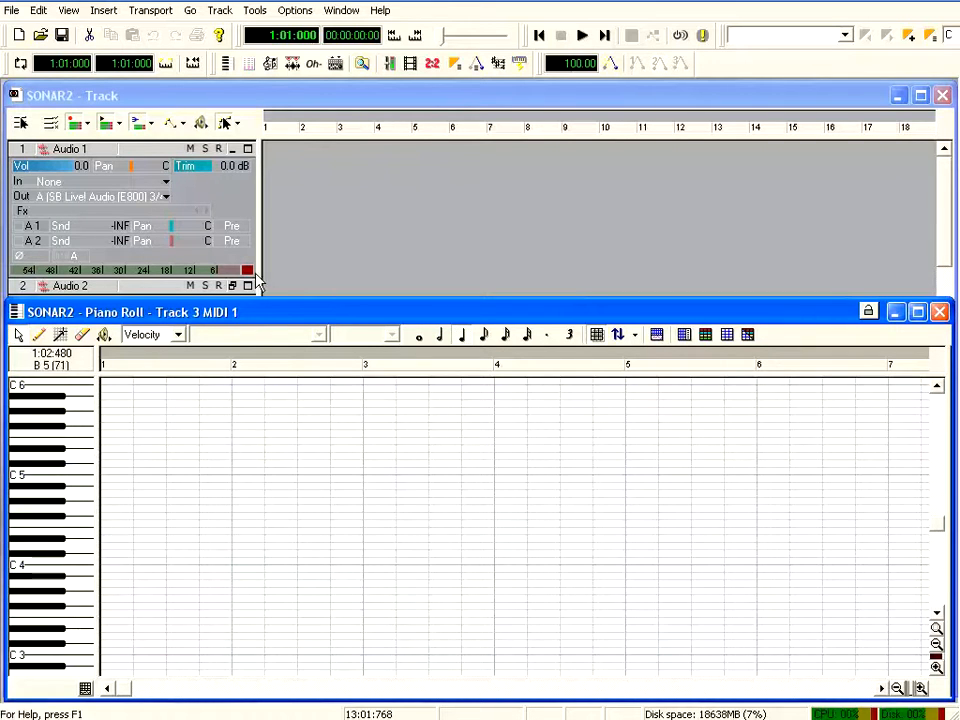
pyautogui.moveTo(382, 303); pyautogui.dragTo(375, 405)
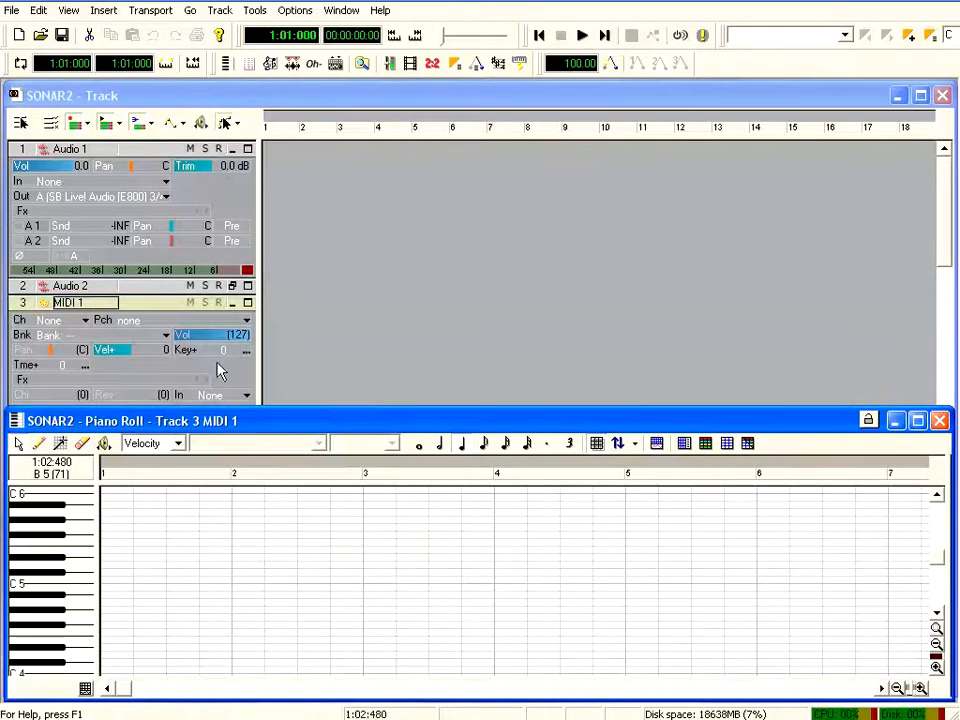
# Return to the Track window and examine the channel and patch choices of the MIDI 1 track
pyautogui.click(22, 310)
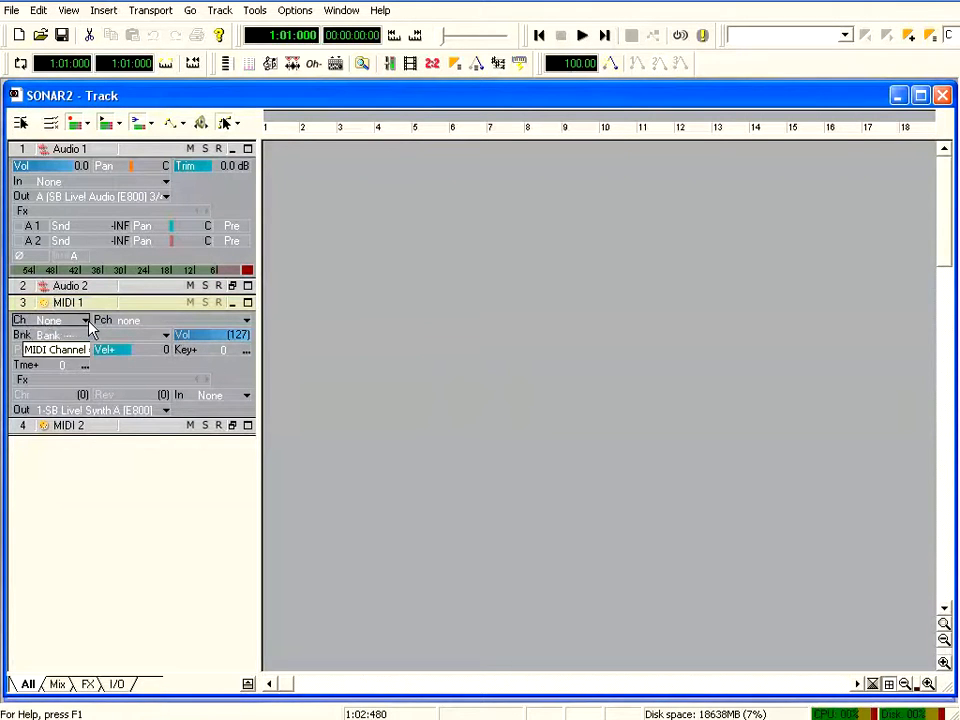
pyautogui.click(62, 320)
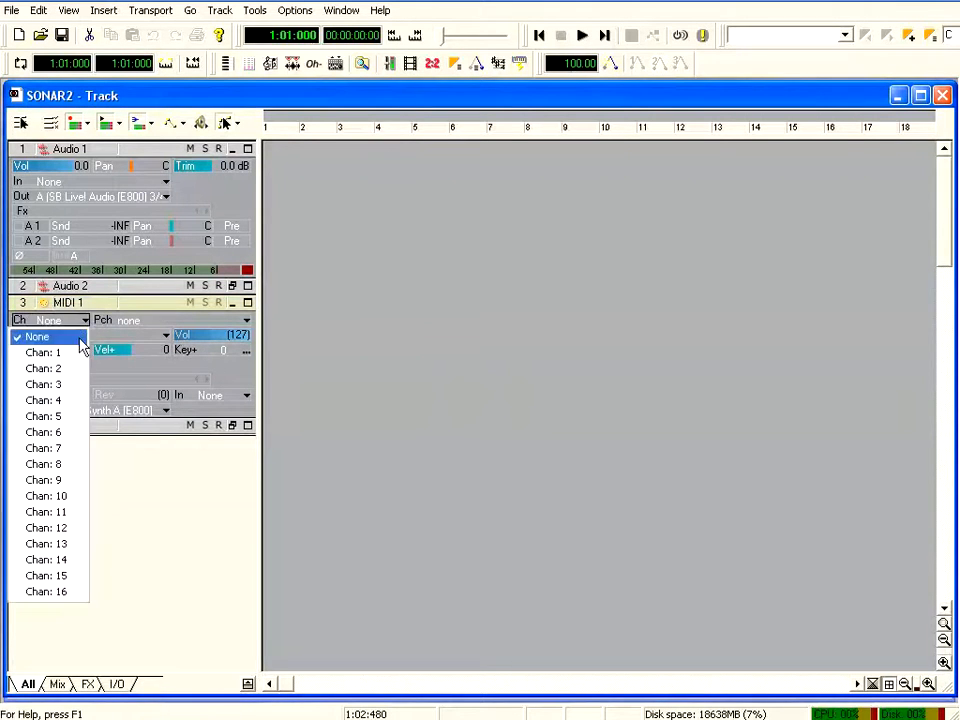
pyautogui.click(242, 321)
pyautogui.click(242, 321)
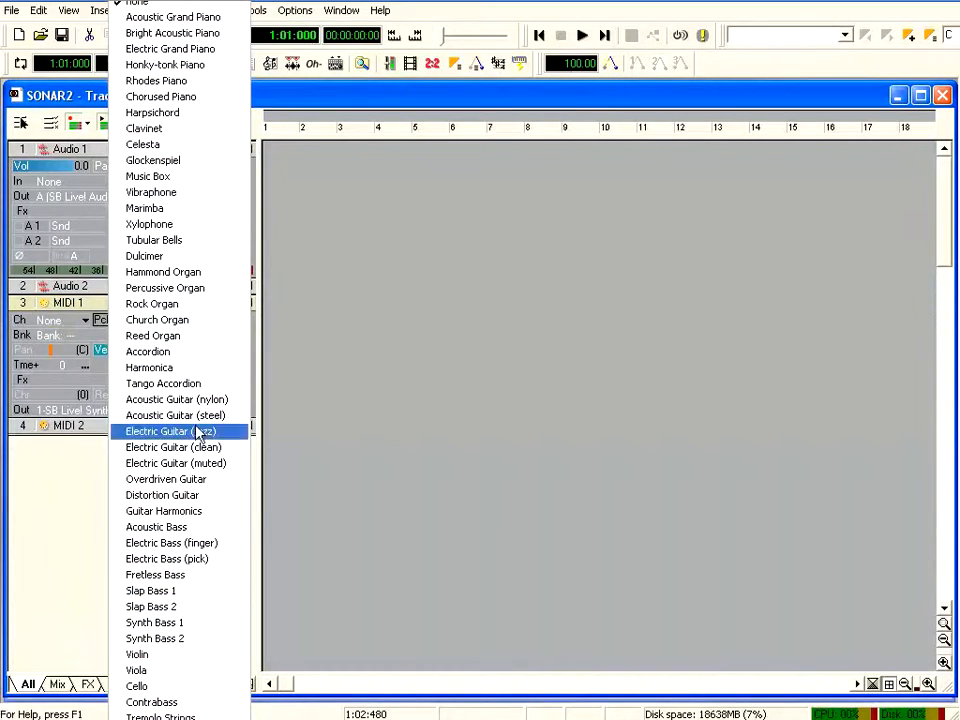
pyautogui.click(103, 450)
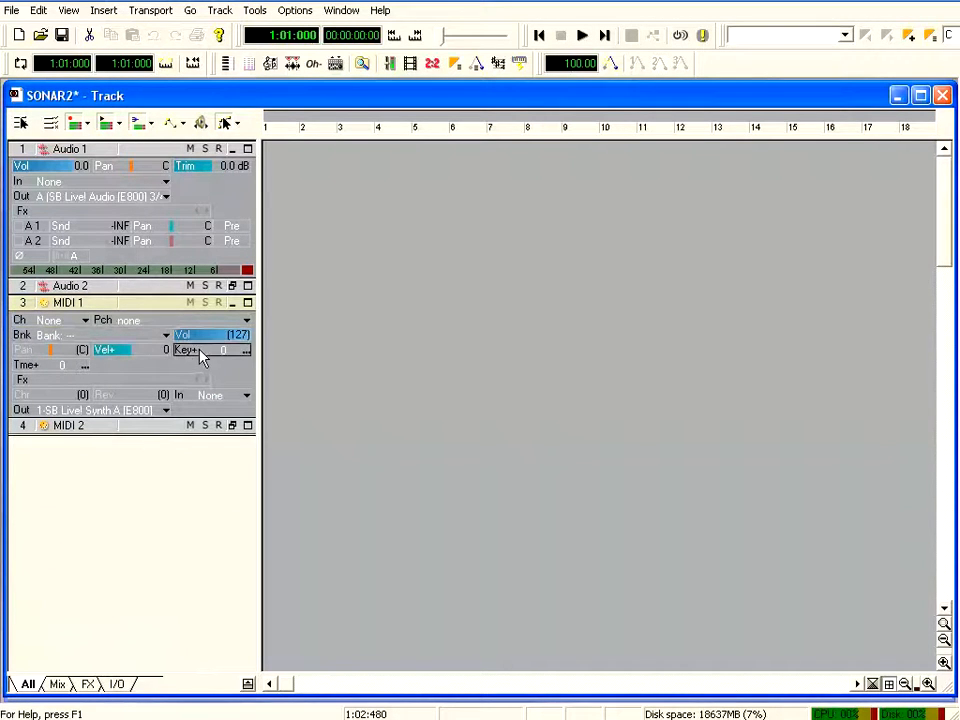
# Set the MIDI 1 track's Key+ value to -20 and try its Tme+ offset control
pyautogui.doubleClick(242, 350)
pyautogui.write('20')
pyautogui.doubleClick(83, 369)
pyautogui.click(84, 368)
pyautogui.click(84, 362)
# Examine the Cakewalk FX and MusicLab groups of MIDI effects available for the MIDI 1 track
pyautogui.click(165, 369)
pyautogui.click(127, 383)
pyautogui.rightClick(127, 390)
pyautogui.moveTo(180, 418)
pyautogui.moveTo(280, 443)
pyautogui.moveTo(279, 420)
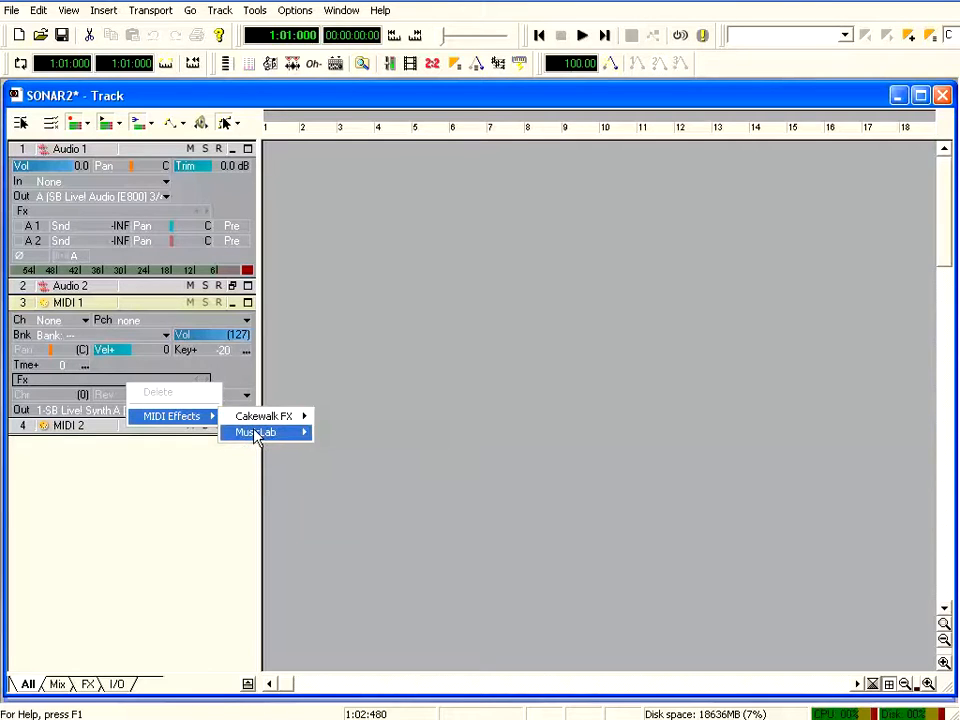
pyautogui.click(169, 508)
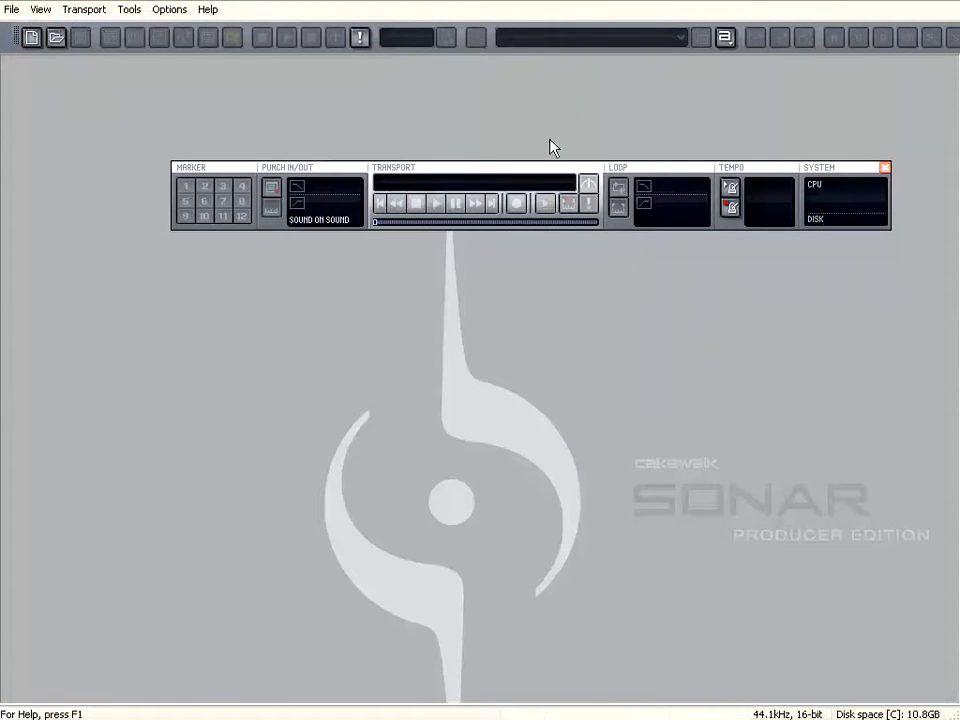
# Move the floating transport toolbar up to just below the main toolbar
pyautogui.moveTo(557, 175); pyautogui.dragTo(610, 66)
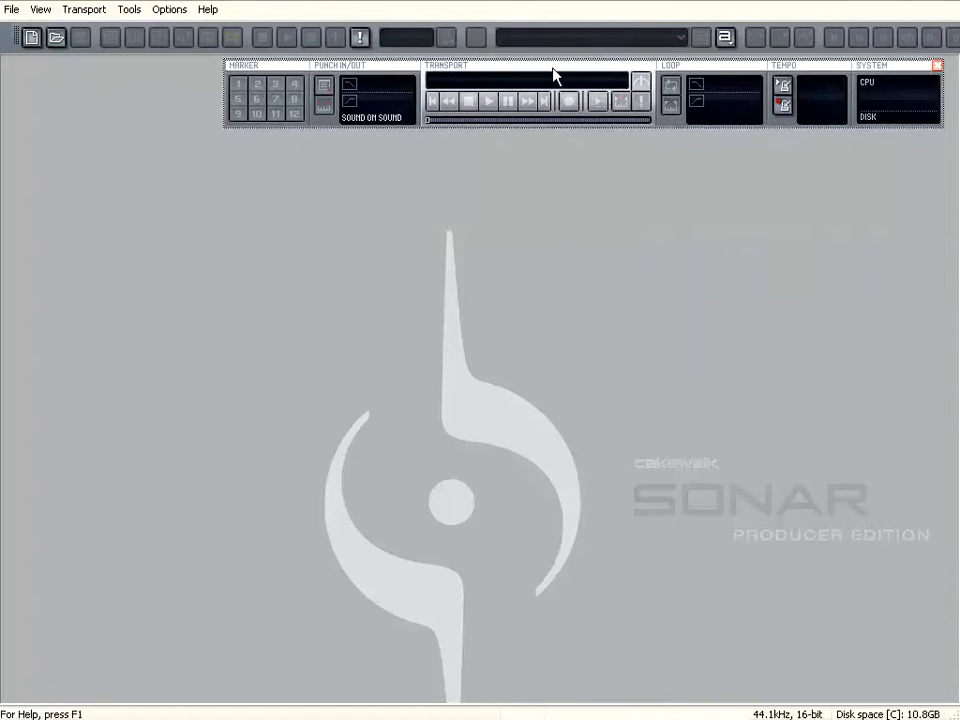
pyautogui.moveTo(554, 66); pyautogui.dragTo(496, 140)
pyautogui.moveTo(589, 149); pyautogui.dragTo(630, 88)
pyautogui.click(12, 9)
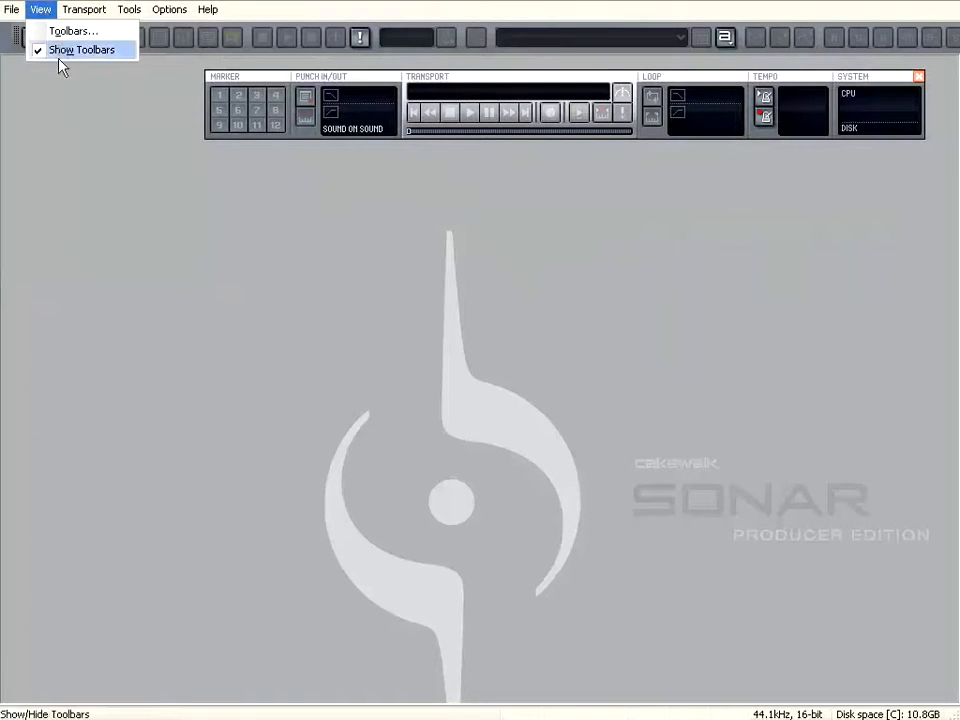
pyautogui.moveTo(78, 12)
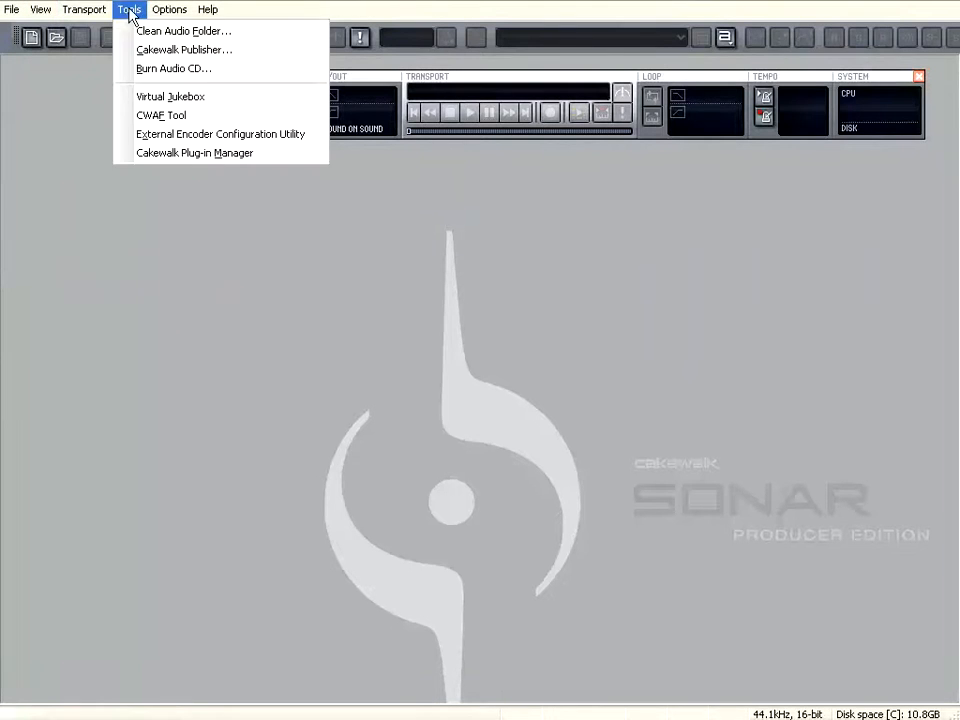
pyautogui.moveTo(178, 16)
pyautogui.click(68, 197)
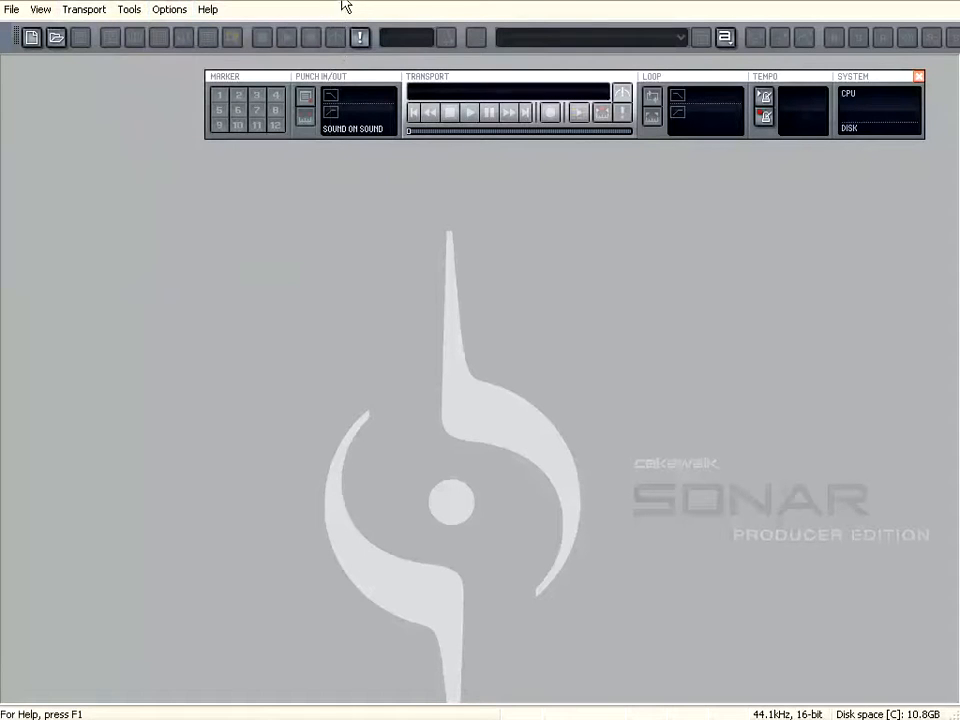
# Start a new project file with the Normal template and name it percobaan
pyautogui.click(31, 38)
pyautogui.scroll(-1, 575, 400)
pyautogui.scroll(1, 580, 378)
pyautogui.click(385, 397)
pyautogui.click(385, 408)
pyautogui.click(386, 420)
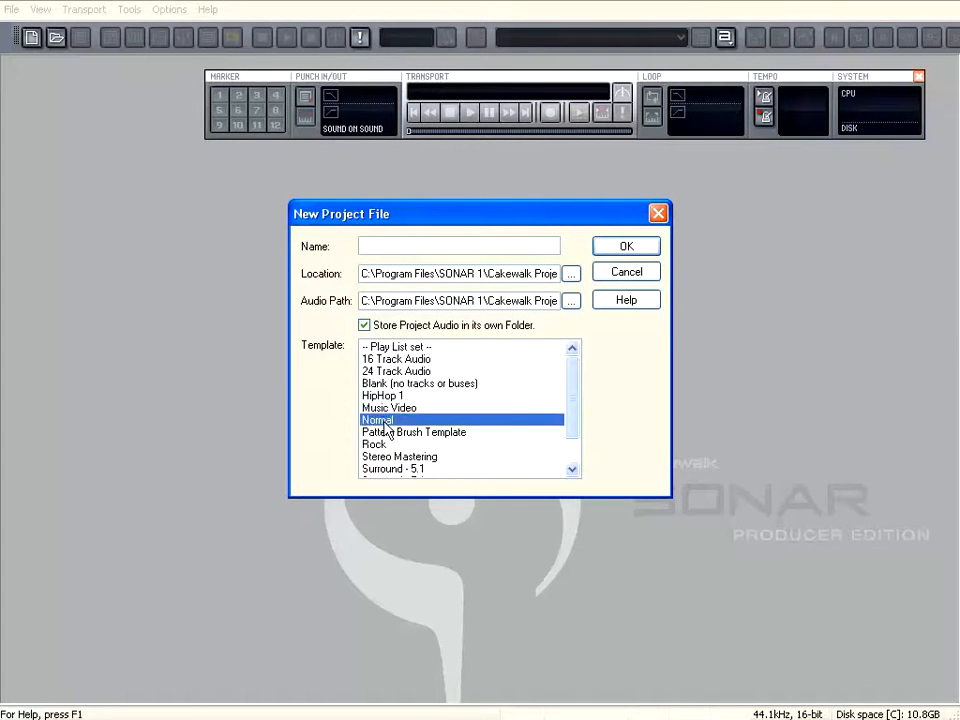
pyautogui.click(390, 433)
pyautogui.scroll(-1, 388, 462)
pyautogui.click(385, 407)
pyautogui.click(381, 385)
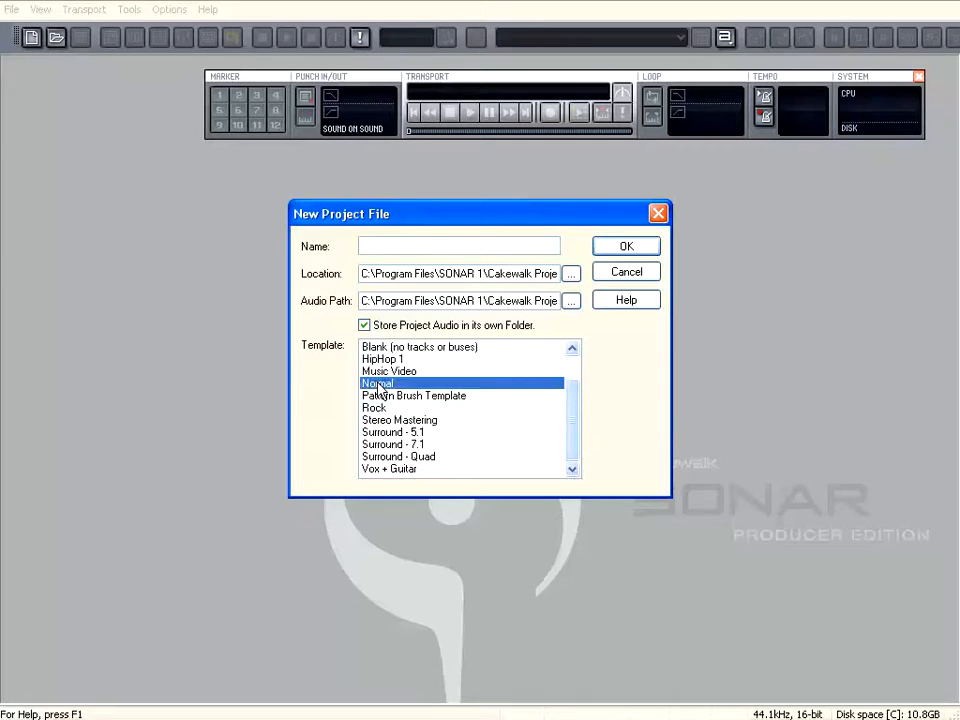
pyautogui.moveTo(553, 214); pyautogui.dragTo(481, 250)
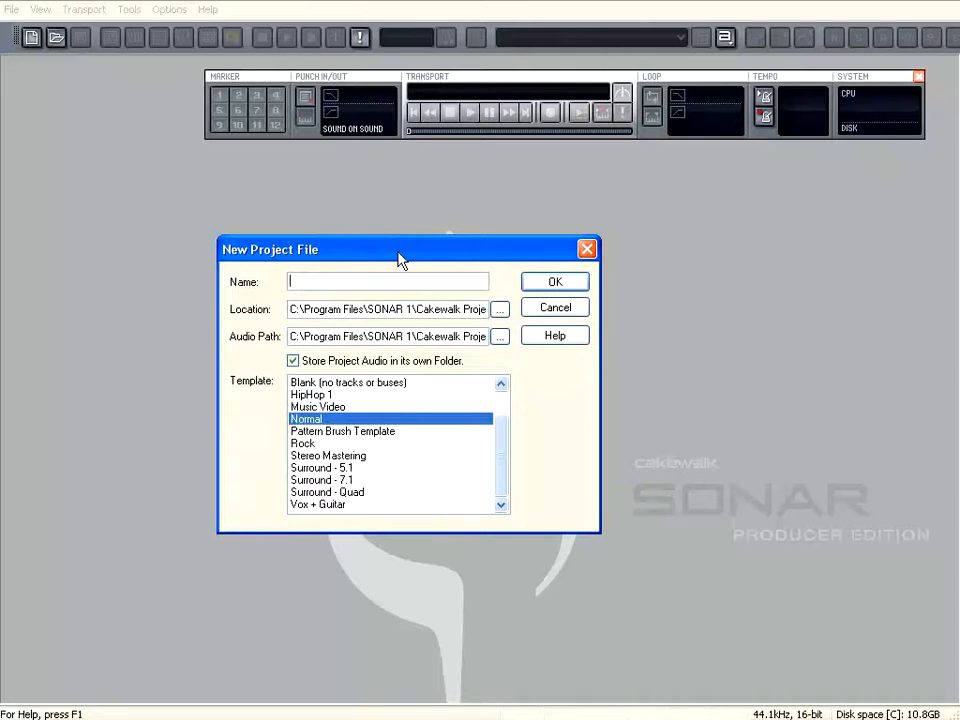
pyautogui.write('percobaan')
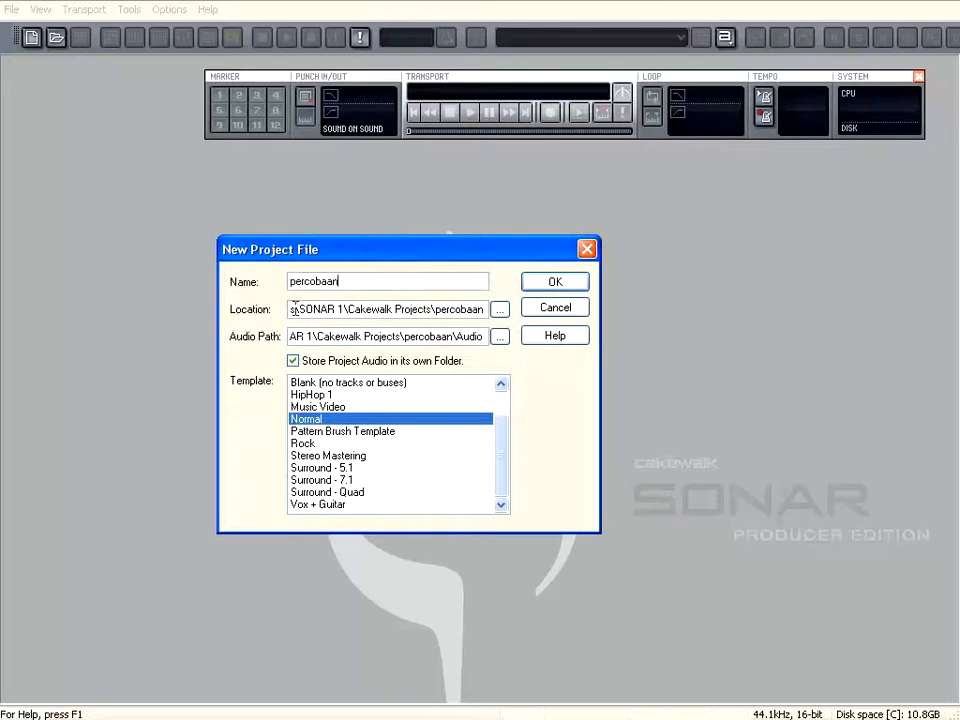
# Set the project location to the AUDIO GARAPAN PROJECT folder on the ASA STUDIO DATA 01 (E:) drive
pyautogui.click(500, 309)
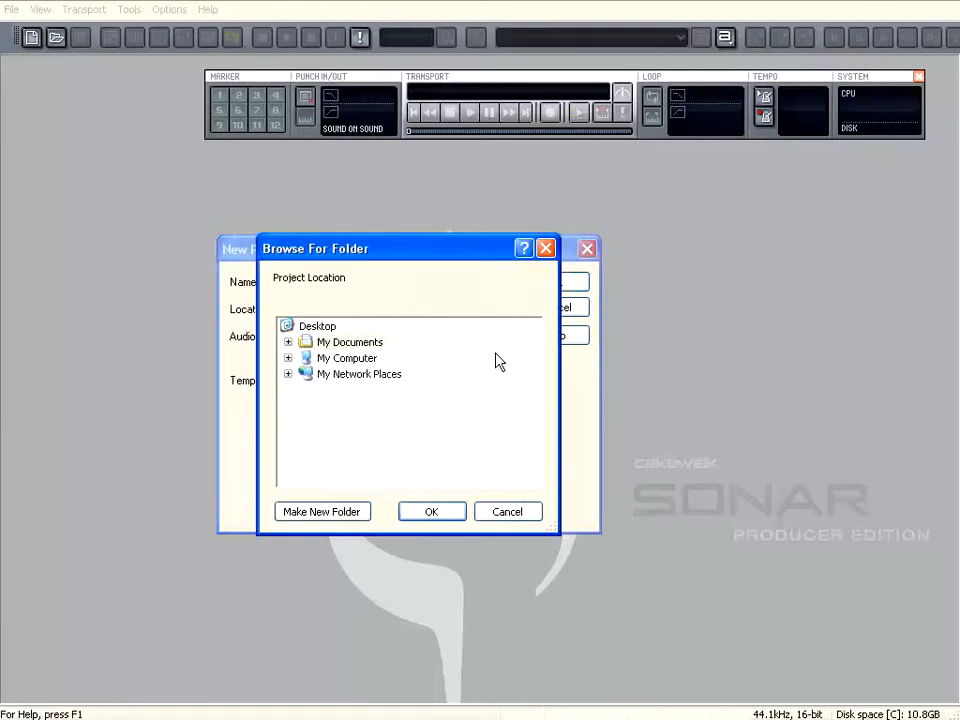
pyautogui.click(289, 358)
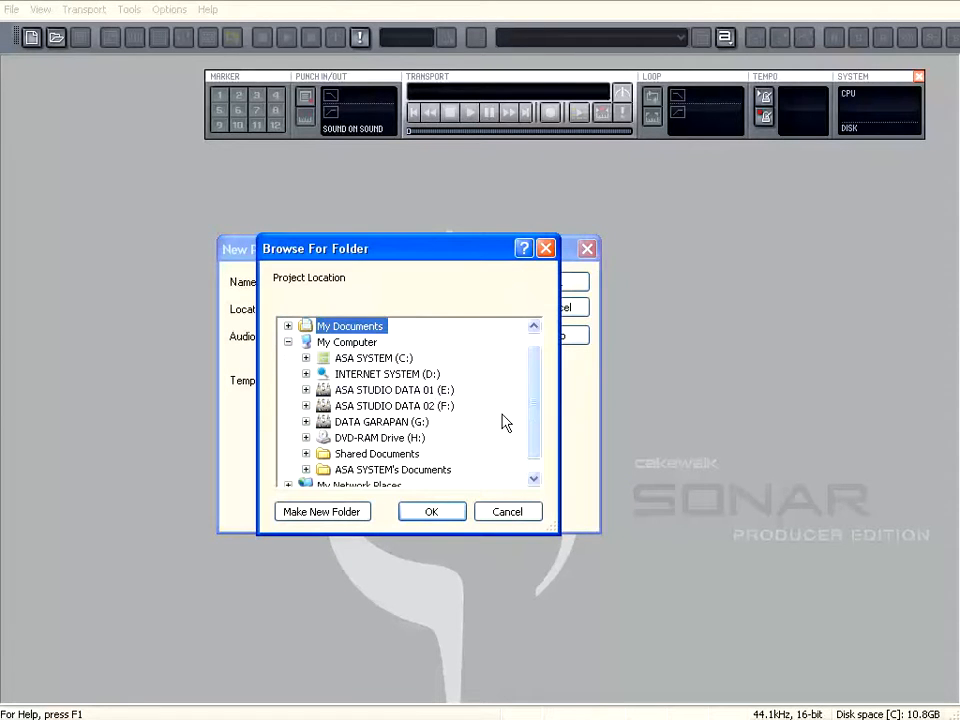
pyautogui.click(305, 391)
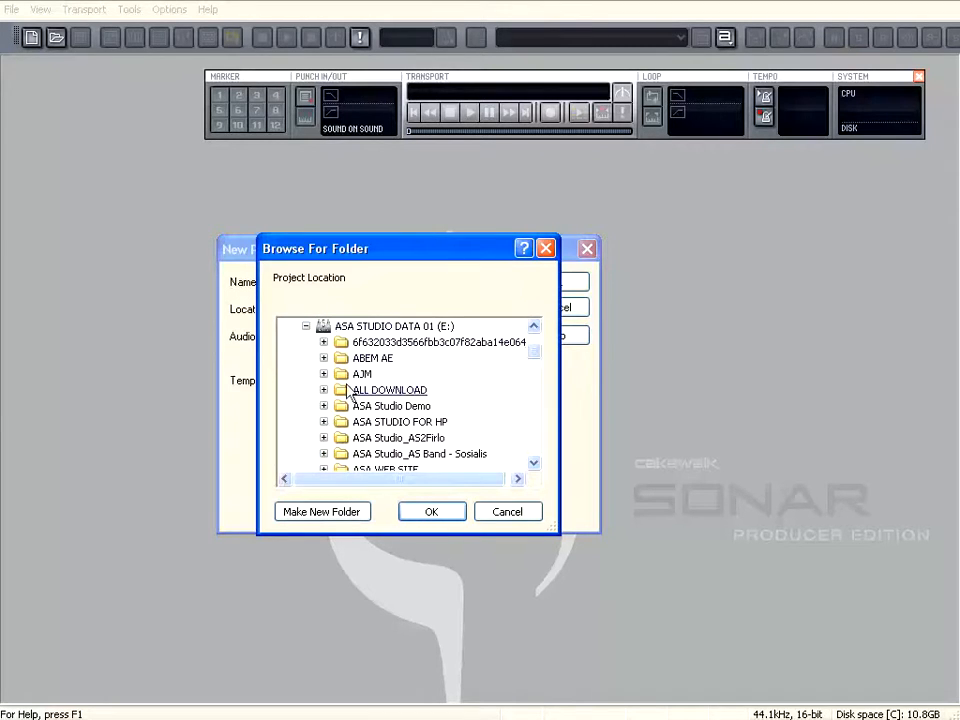
pyautogui.moveTo(381, 261); pyautogui.dragTo(457, 231)
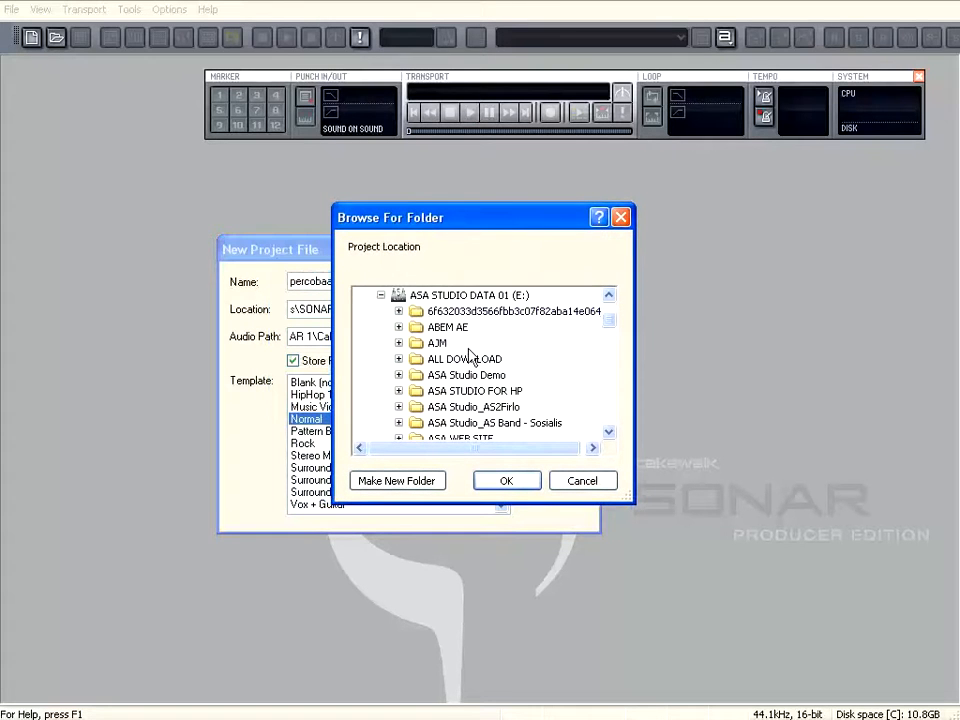
pyautogui.moveTo(609, 322); pyautogui.dragTo(614, 343)
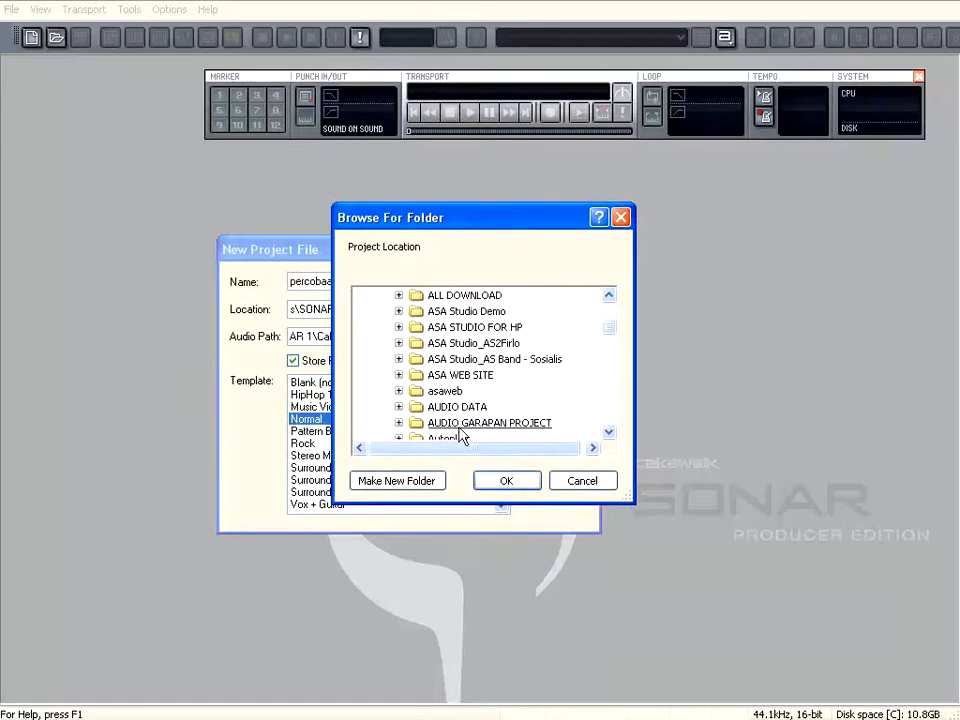
pyautogui.doubleClick(489, 422)
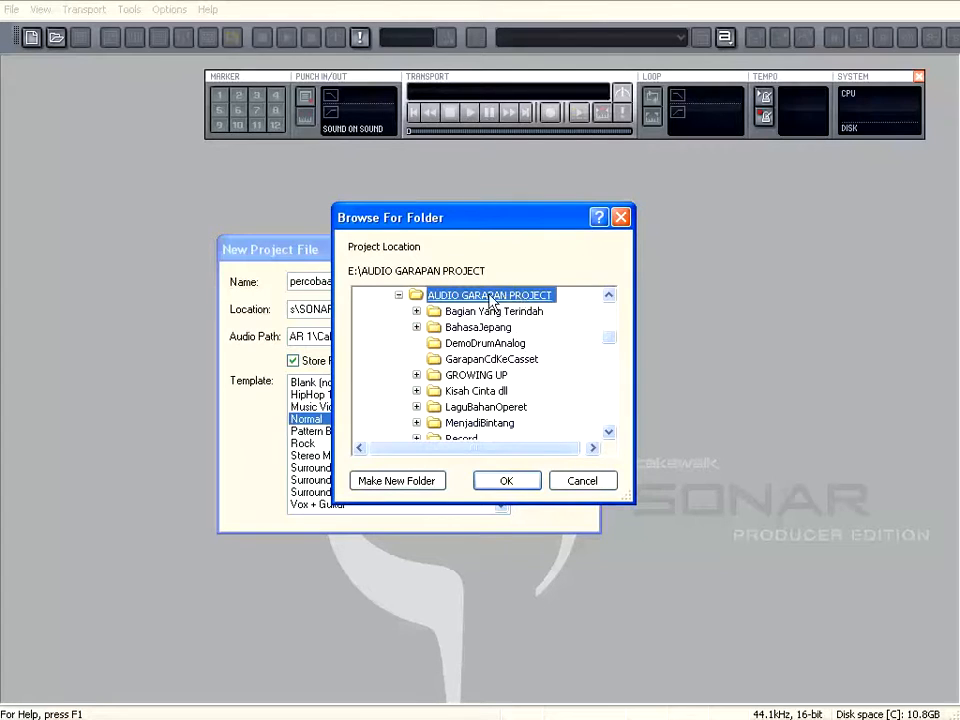
pyautogui.click(507, 481)
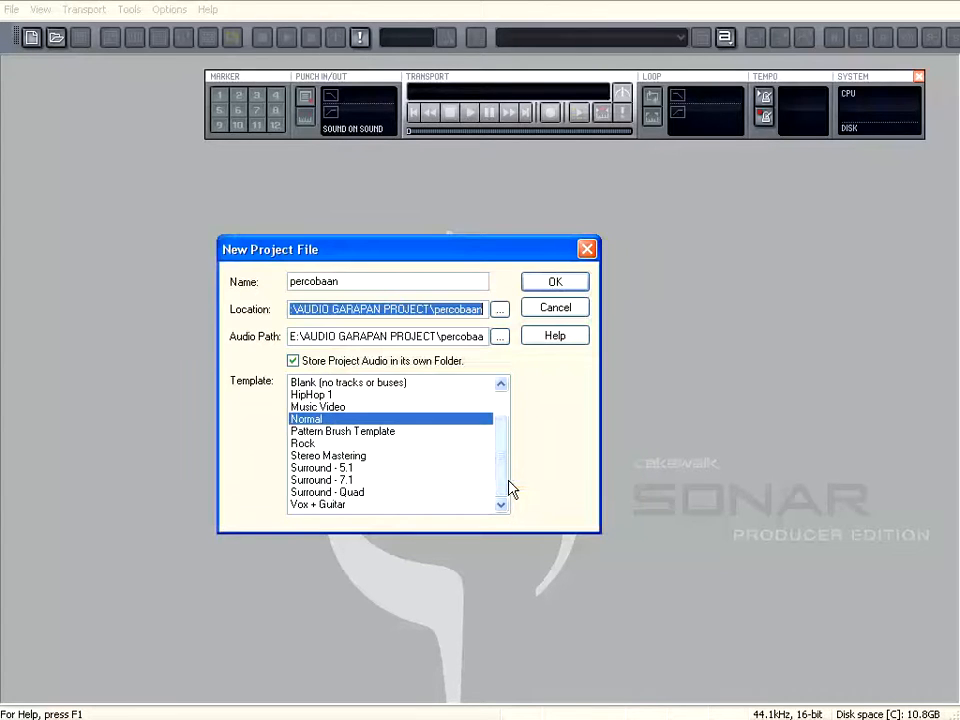
# Check the new project's location and audio path, and create the percobaan project
pyautogui.click(340, 311)
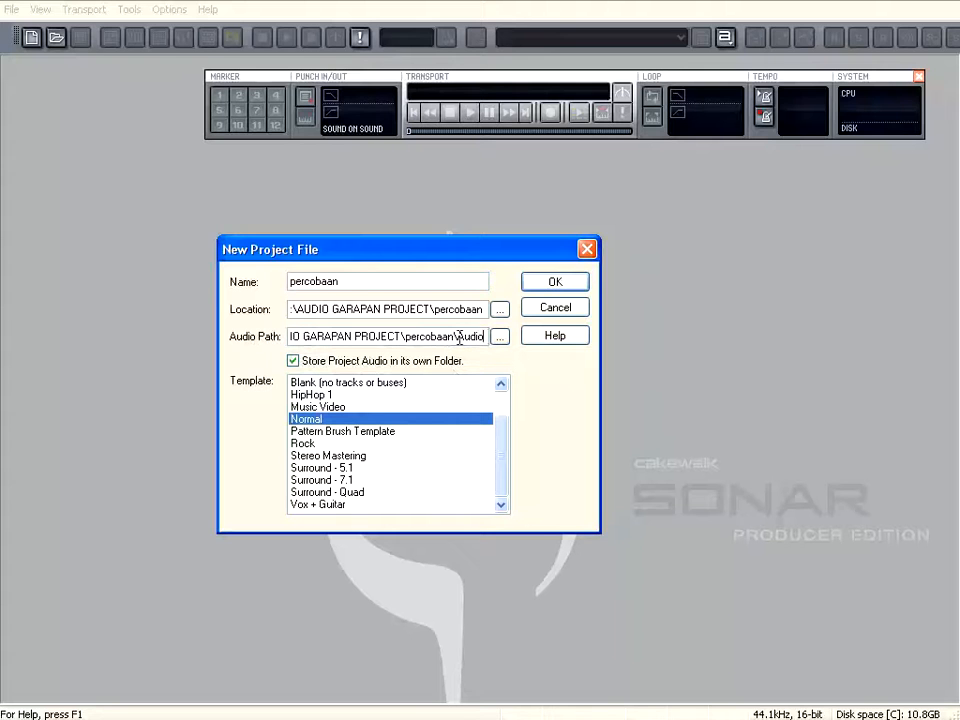
pyautogui.moveTo(410, 260); pyautogui.dragTo(415, 237)
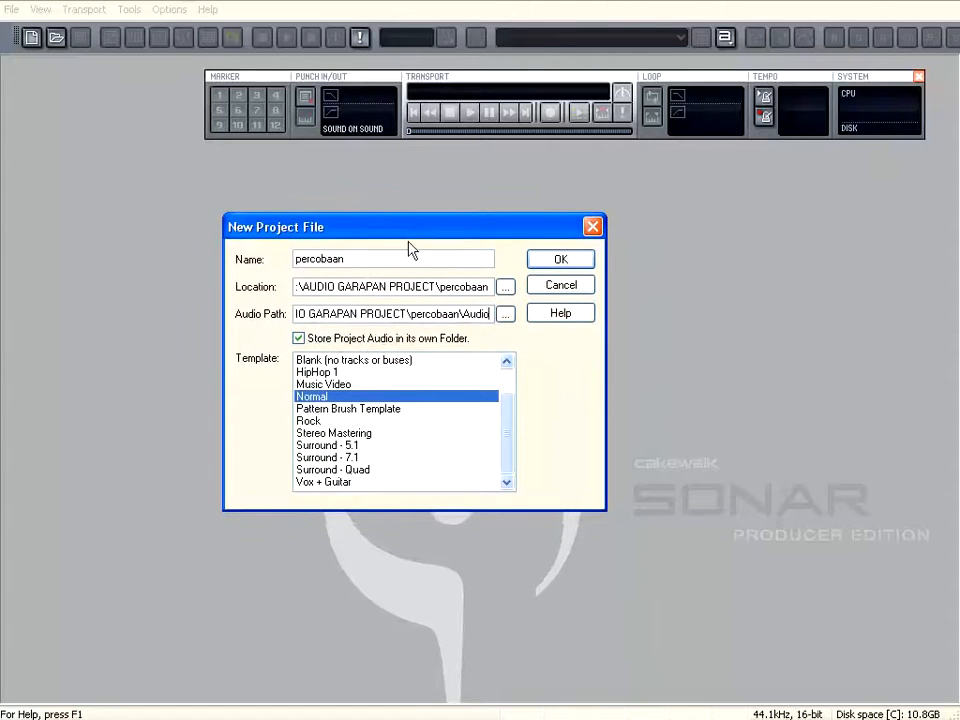
pyautogui.click(561, 259)
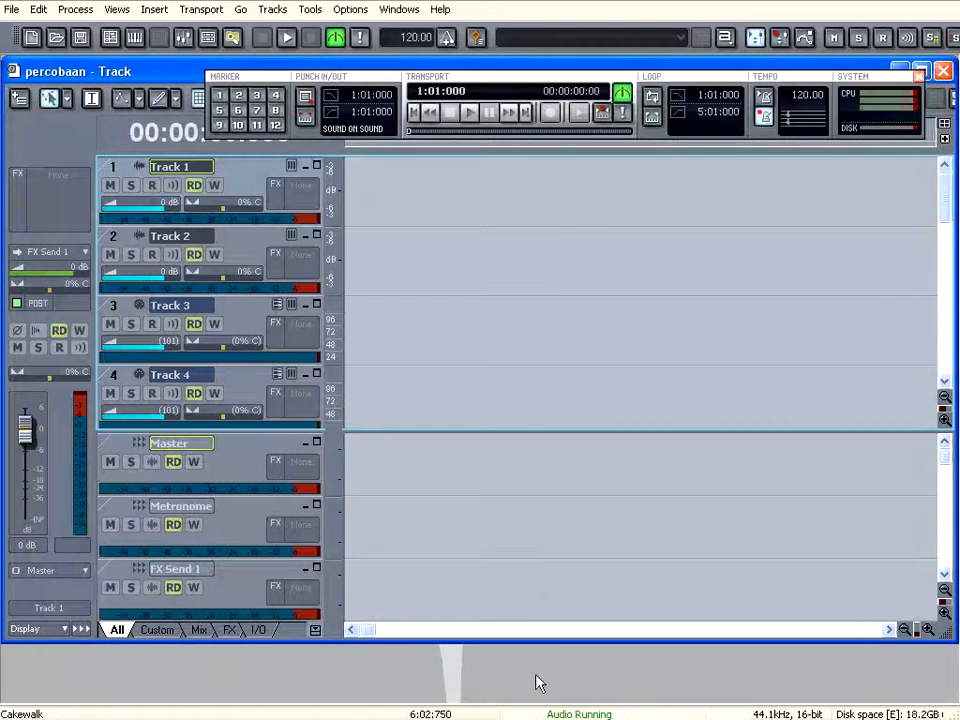
# Extend the Track window downward and move the floating transport toolbar to just below the track area
pyautogui.moveTo(536, 644); pyautogui.dragTo(536, 658)
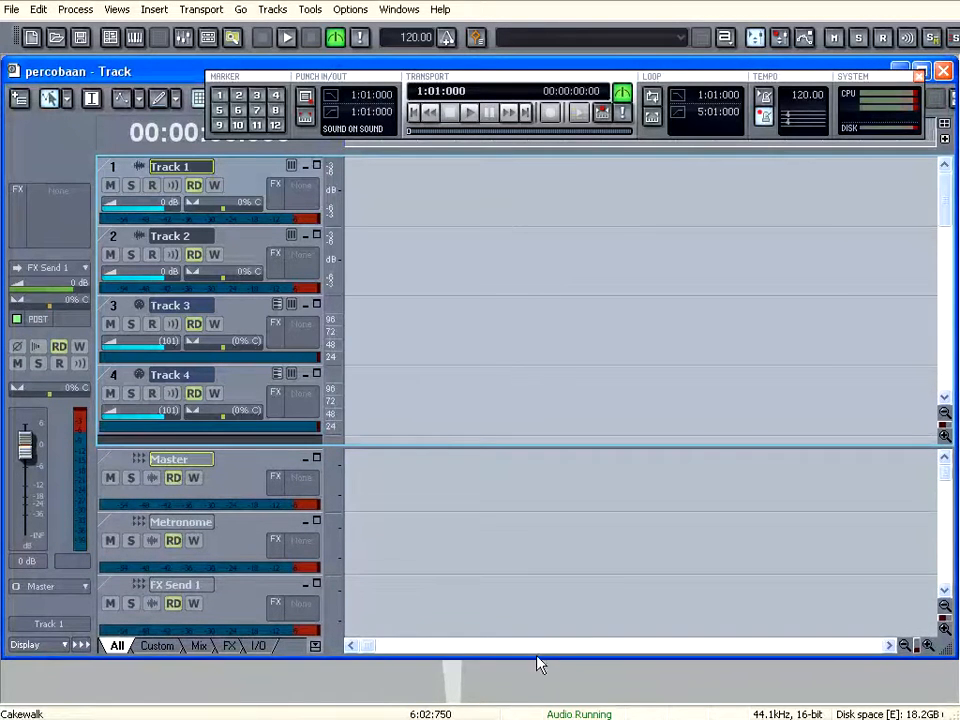
pyautogui.moveTo(528, 80); pyautogui.dragTo(529, 634)
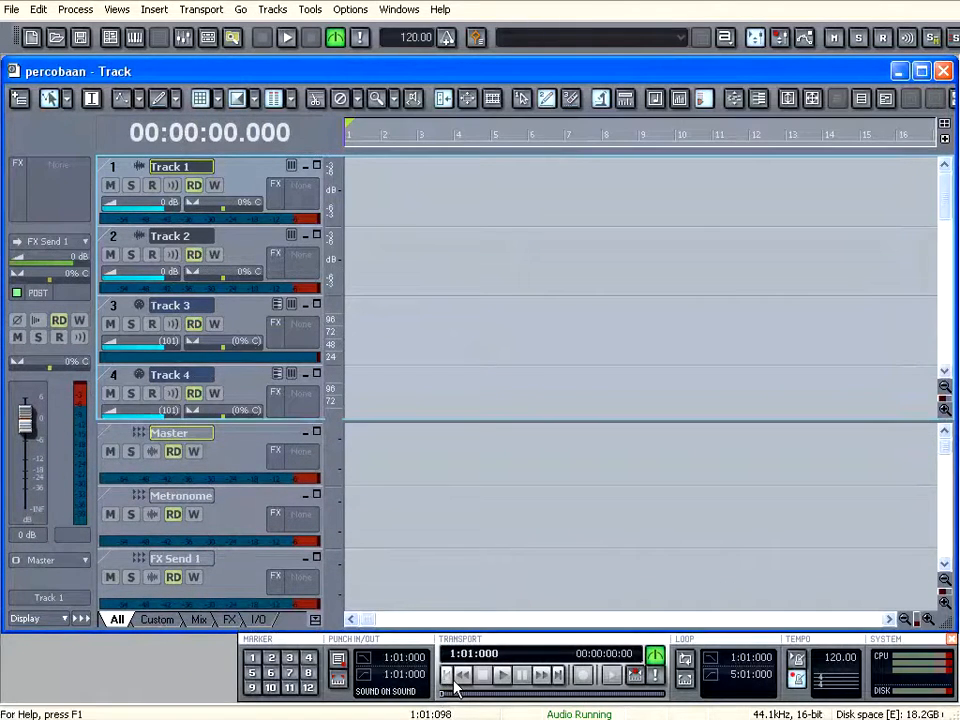
# Select Tracks 1 to 4 in turn to compare the audio and MIDI track controls, finishing on Track 3
pyautogui.click(112, 166)
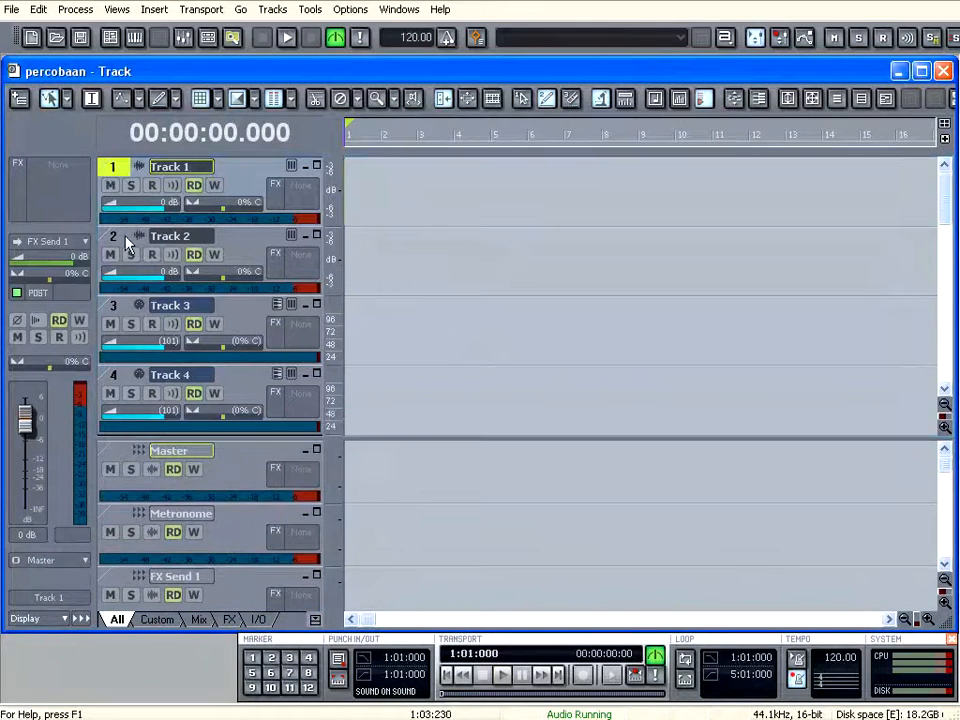
pyautogui.click(112, 236)
pyautogui.click(124, 312)
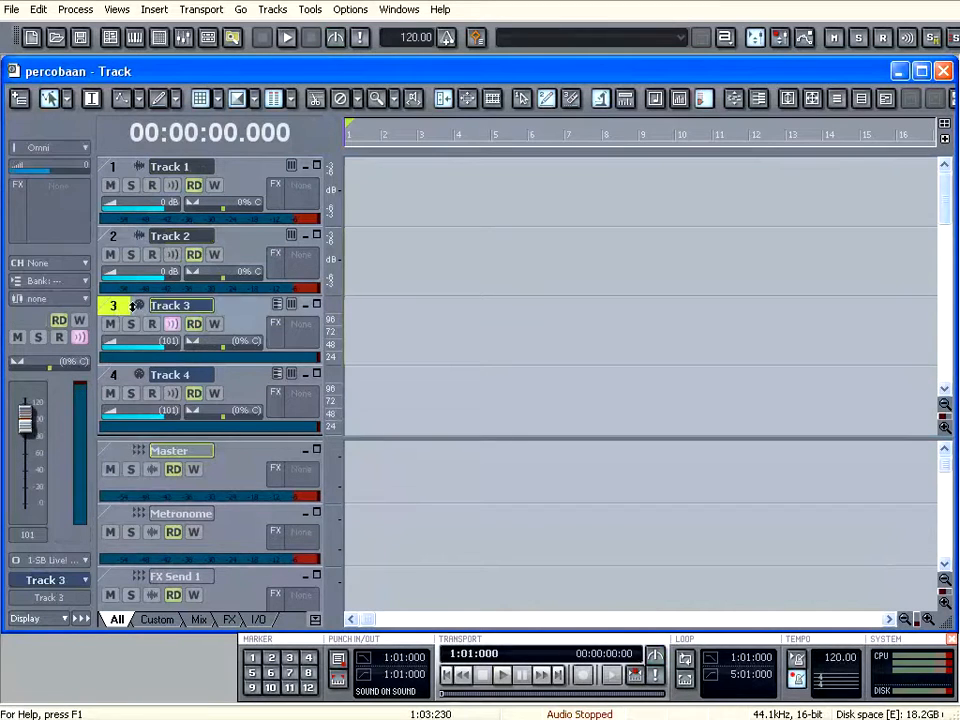
pyautogui.click(118, 385)
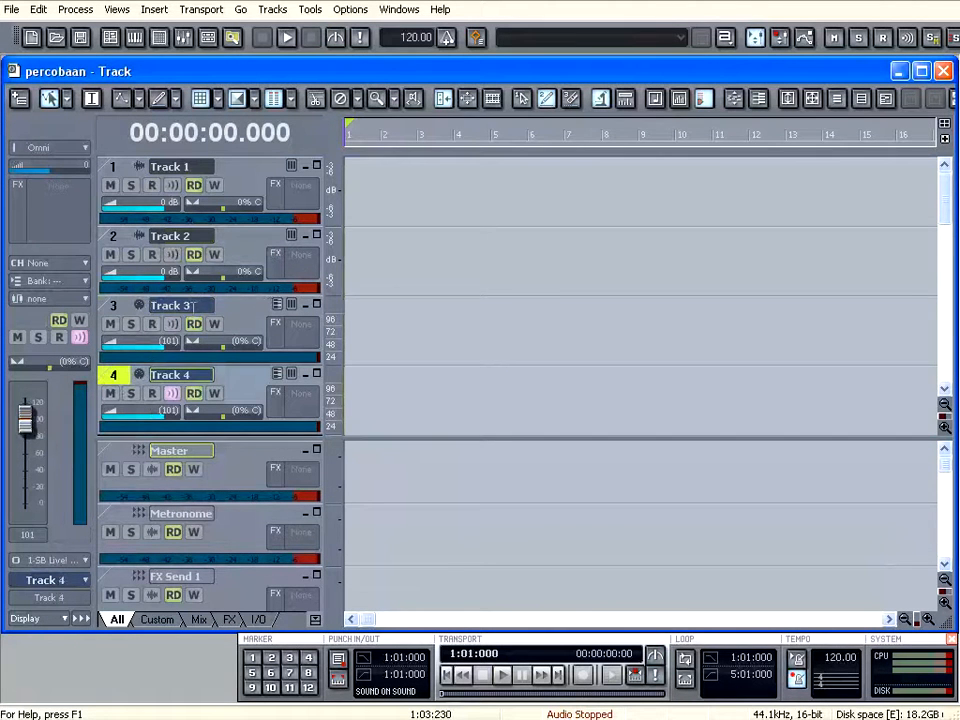
pyautogui.click(138, 167)
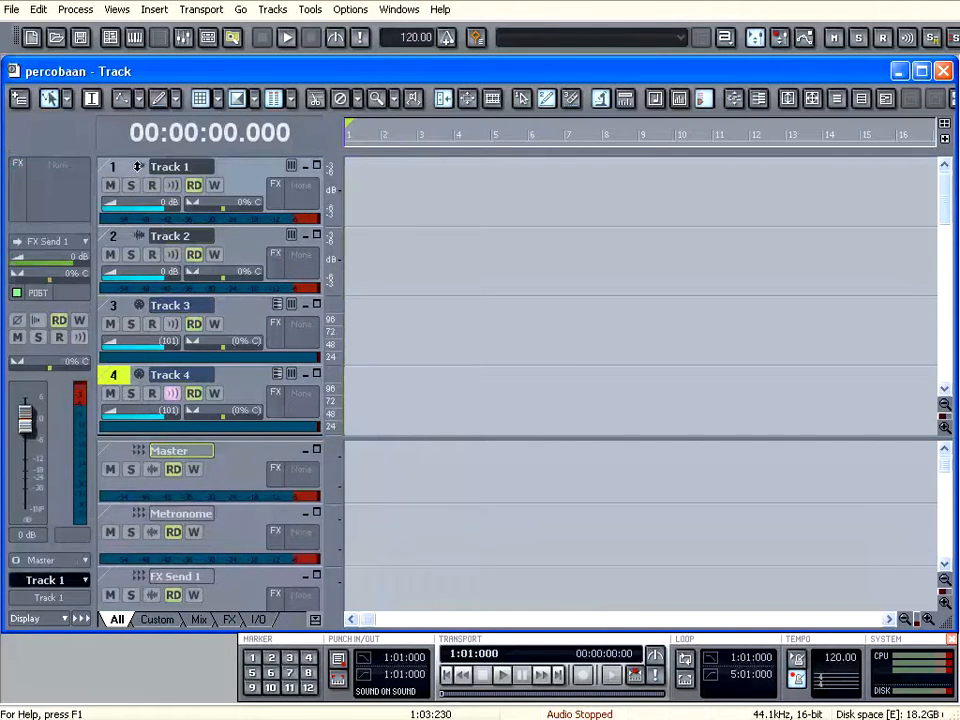
pyautogui.click(139, 307)
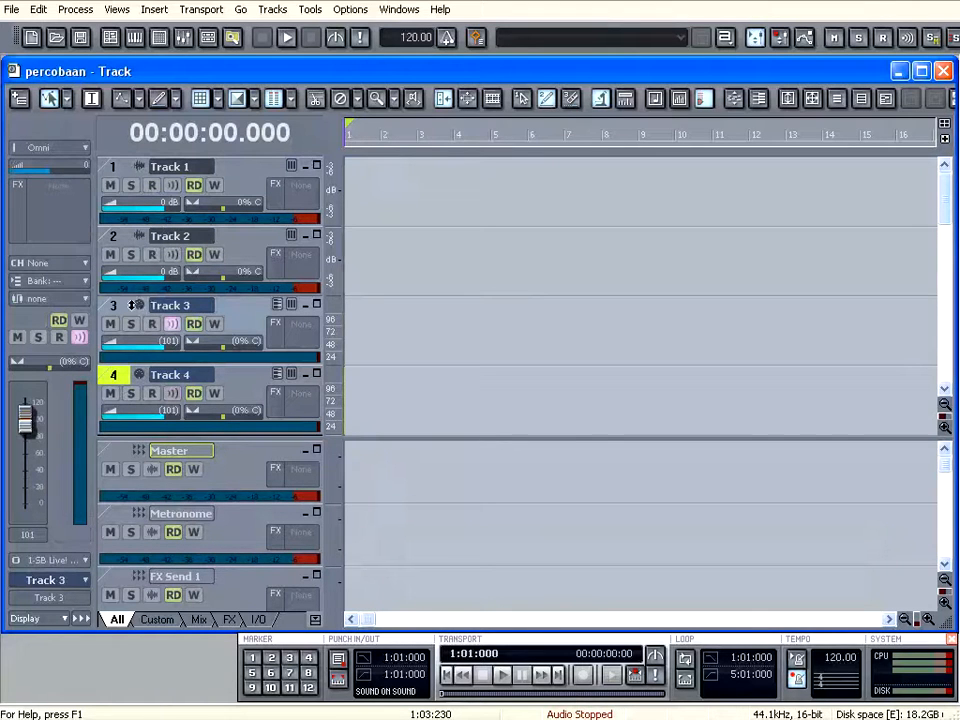
pyautogui.click(135, 306)
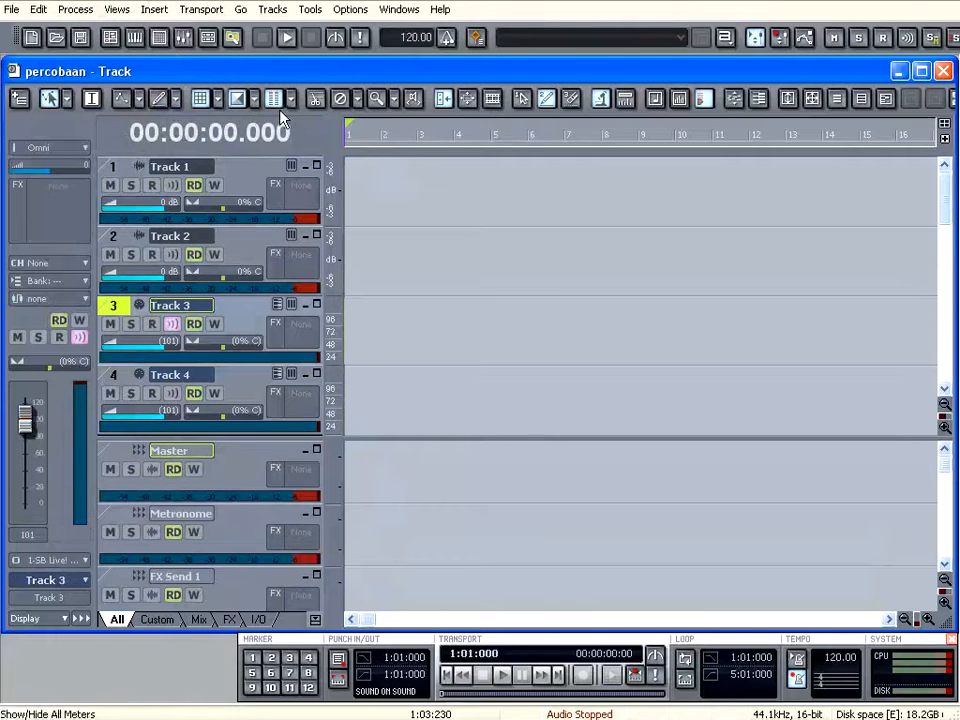
# Open Track 3 in the Piano Roll, arrange its window over the lower part of the workspace, and return to the Track view
pyautogui.click(138, 42)
pyautogui.moveTo(467, 358); pyautogui.dragTo(495, 203)
pyautogui.moveTo(278, 195); pyautogui.dragTo(260, 234)
pyautogui.moveTo(86, 404); pyautogui.dragTo(56, 351)
pyautogui.moveTo(64, 338); pyautogui.dragTo(79, 574)
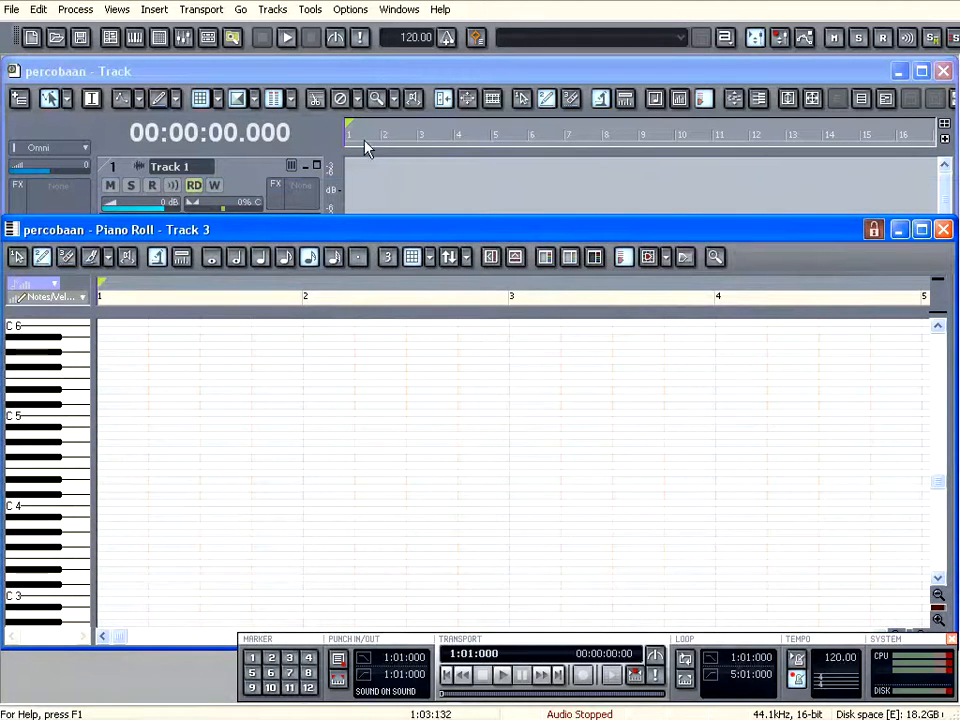
pyautogui.click(354, 195)
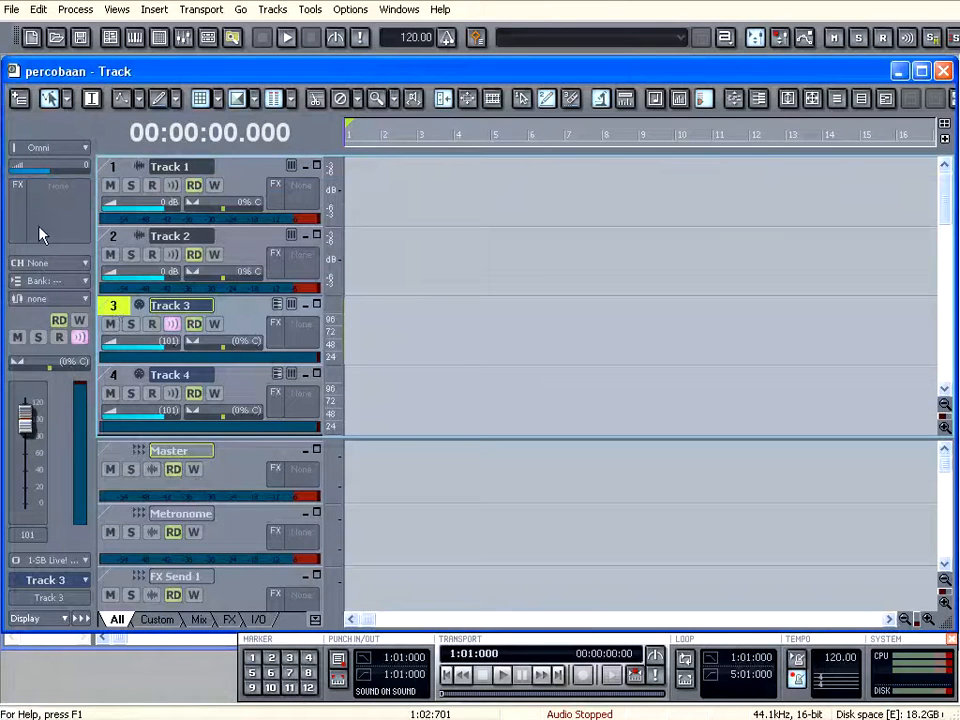
# Examine Track 3's MIDI input channel choices and its Cakewalk FX and MusicLab MIDI plug-ins
pyautogui.click(50, 147)
pyautogui.moveTo(141, 196)
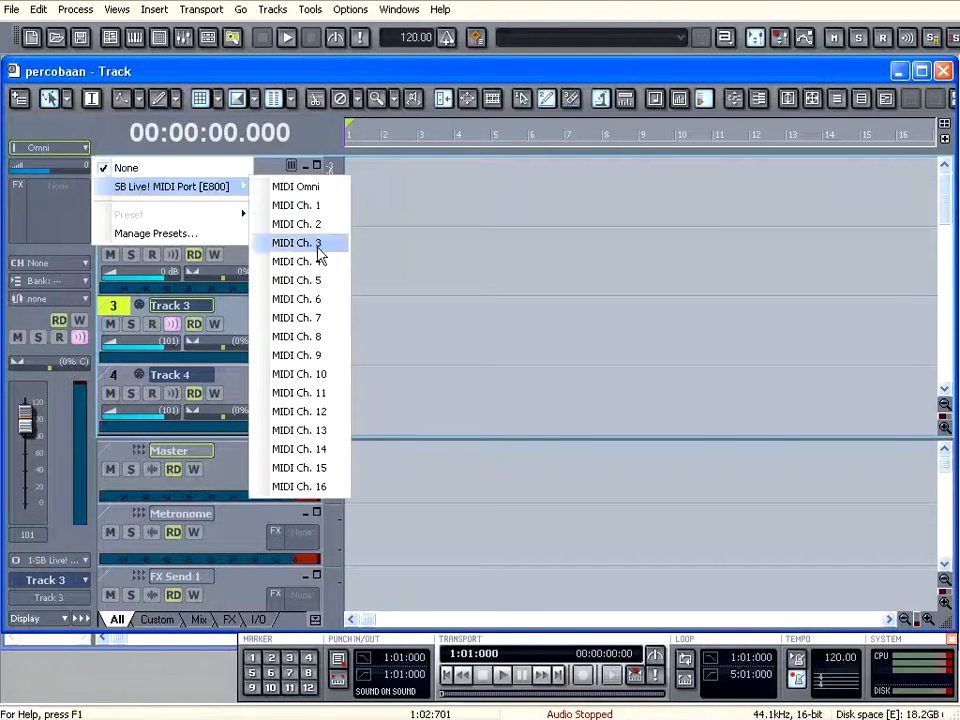
pyautogui.rightClick(43, 210)
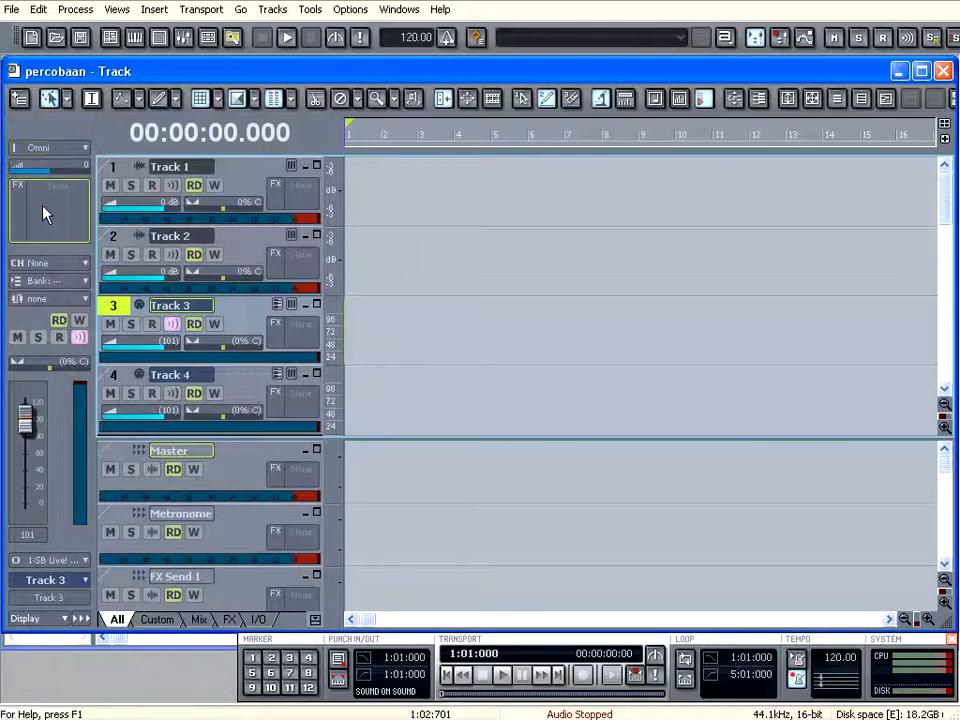
pyautogui.rightClick(43, 210)
pyautogui.moveTo(97, 264)
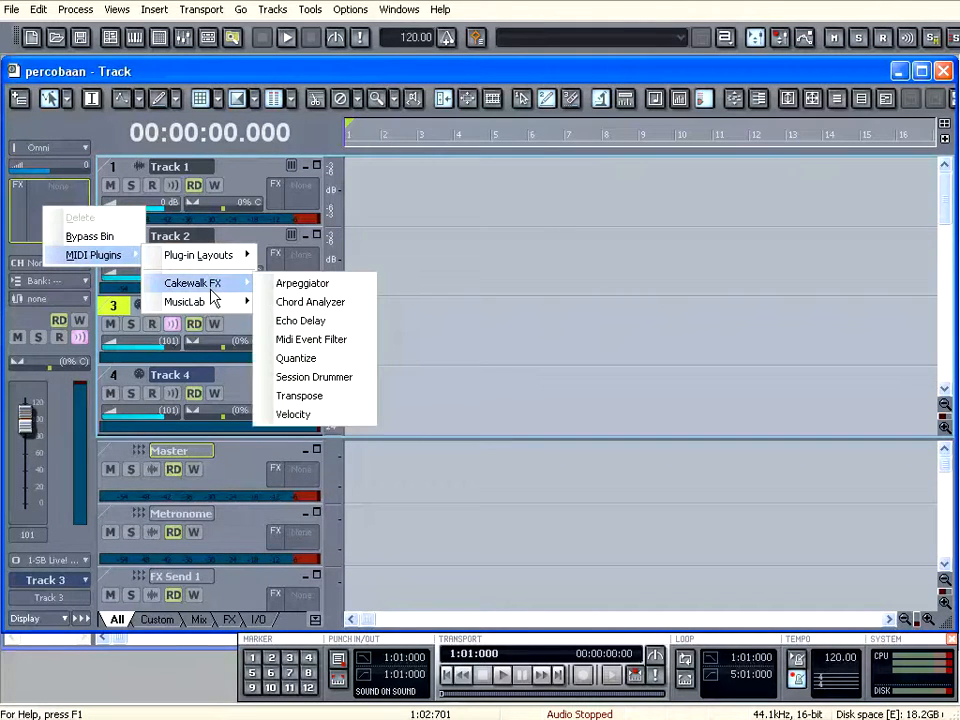
pyautogui.moveTo(208, 303)
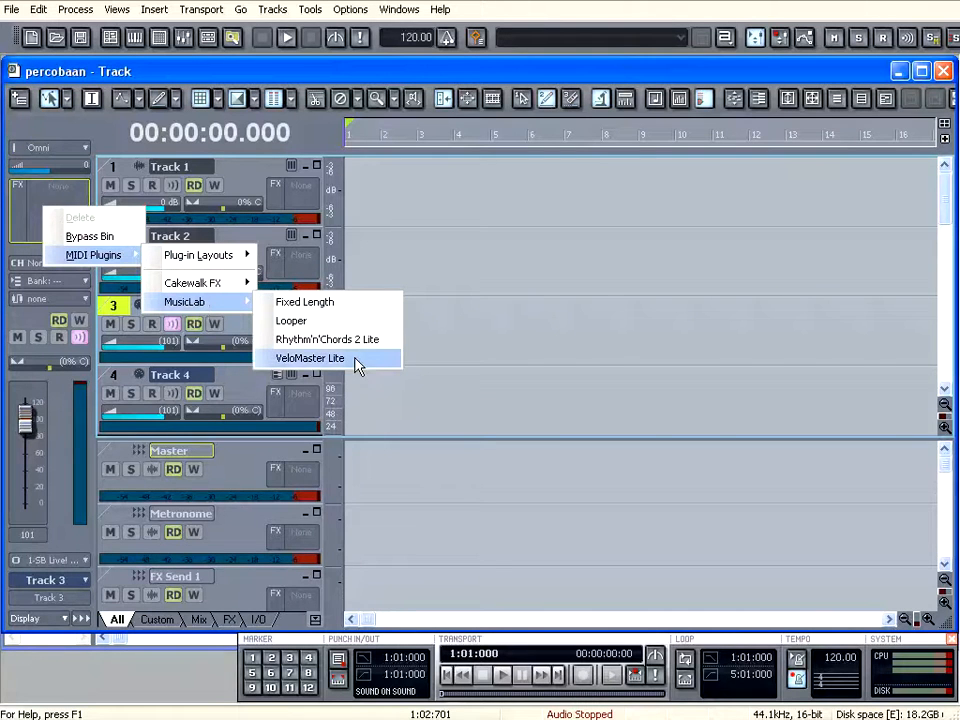
pyautogui.click(26, 211)
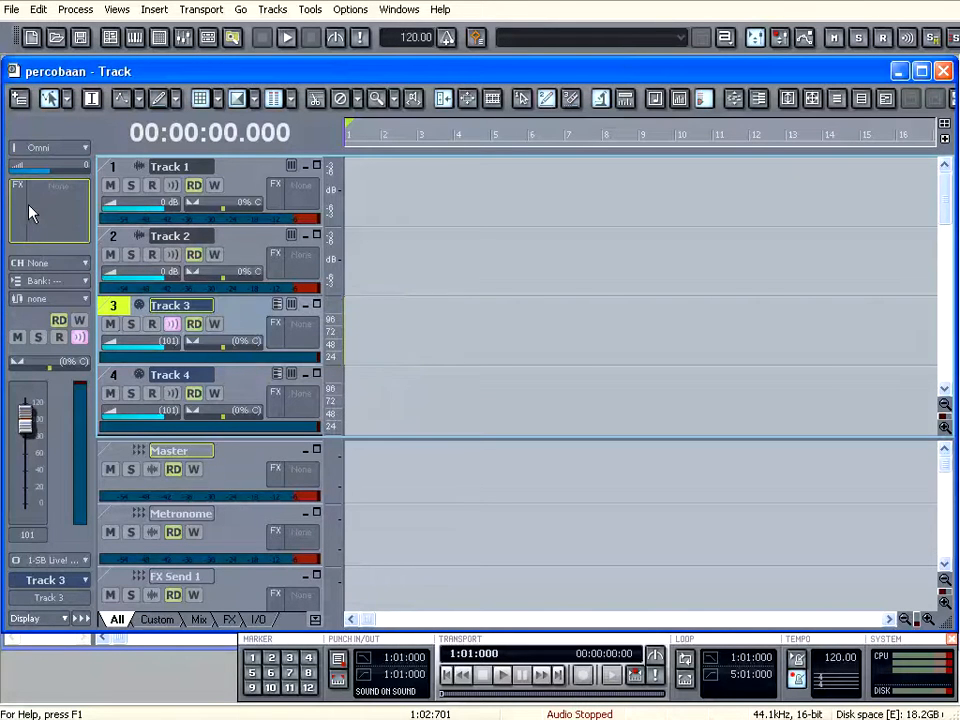
# Review Track 3's output channel and bank choices, and set its patch to Church Organ
pyautogui.click(62, 272)
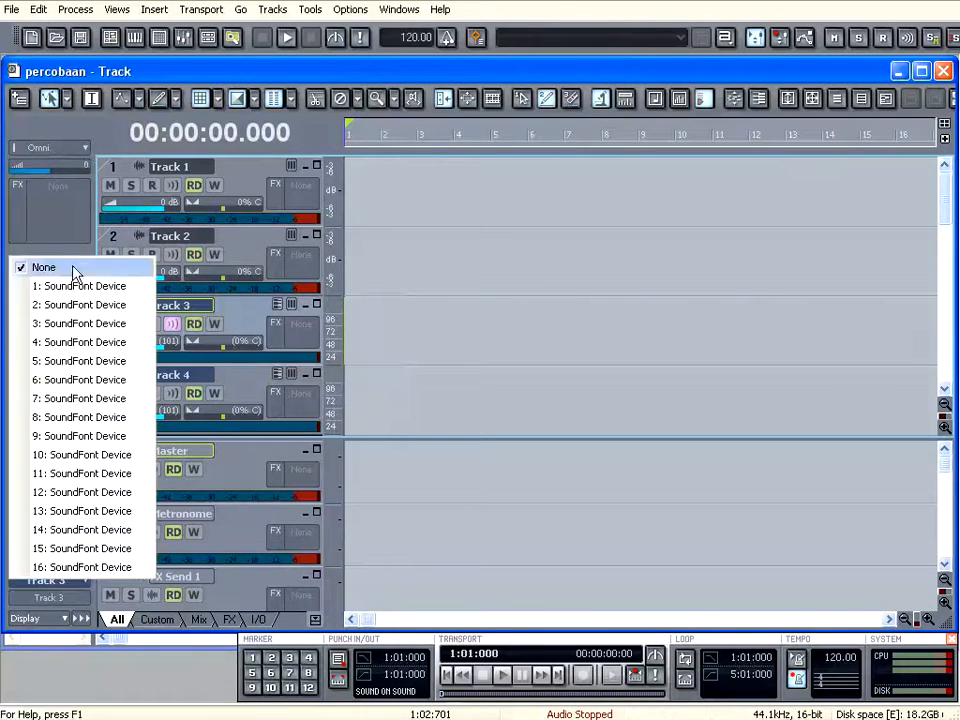
pyautogui.click(99, 235)
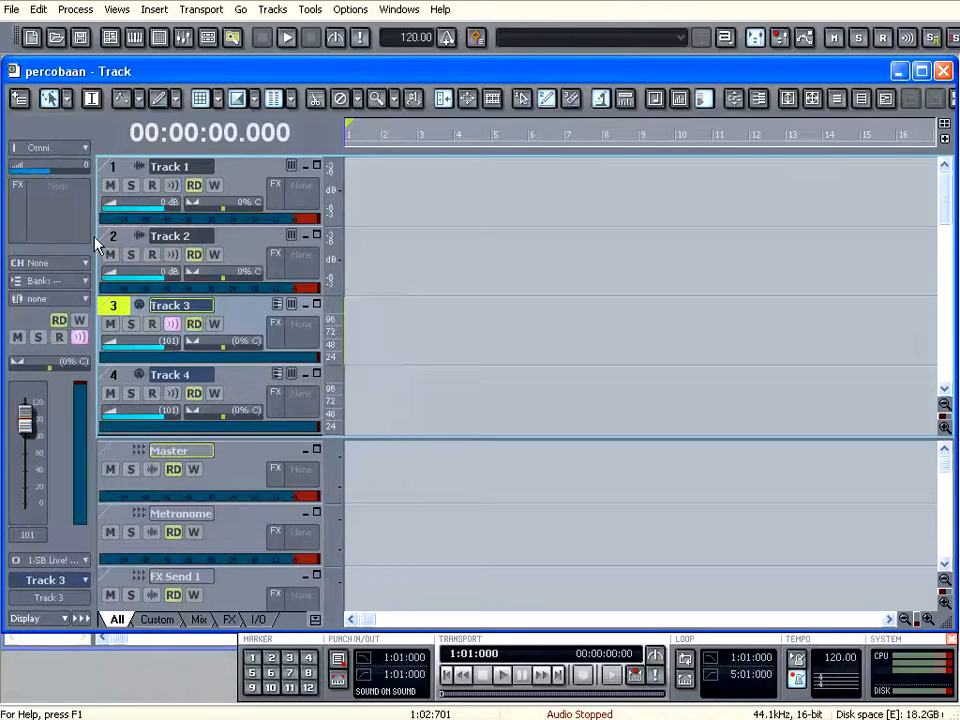
pyautogui.click(84, 289)
pyautogui.click(42, 408)
pyautogui.click(62, 302)
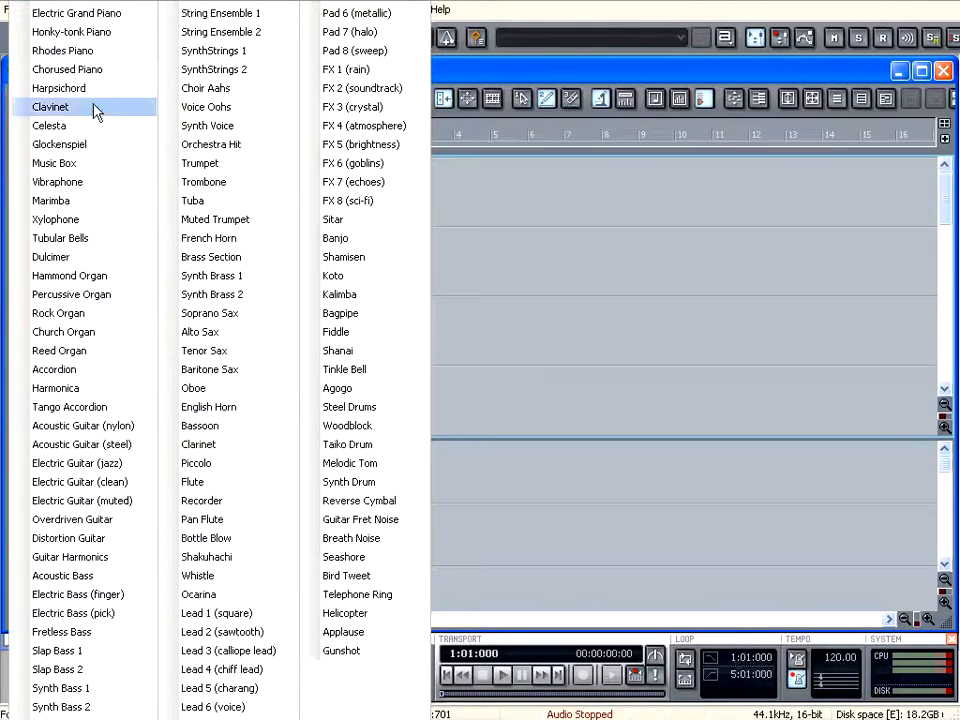
pyautogui.click(62, 334)
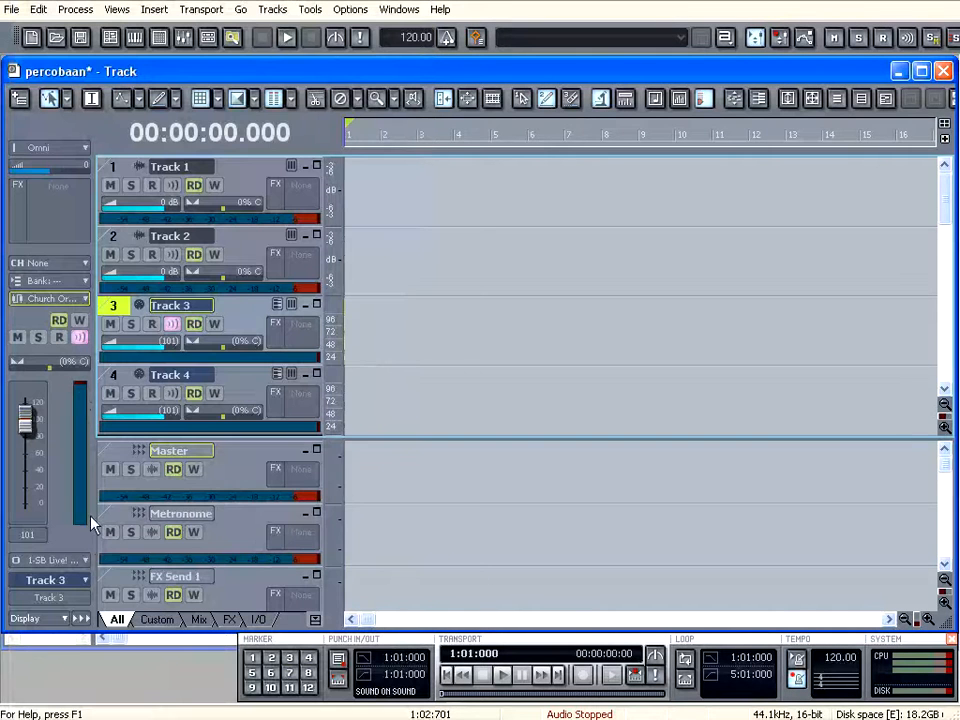
# Bring Track 3's Piano Roll to the front for a look and return to the Track view
pyautogui.doubleClick(66, 641)
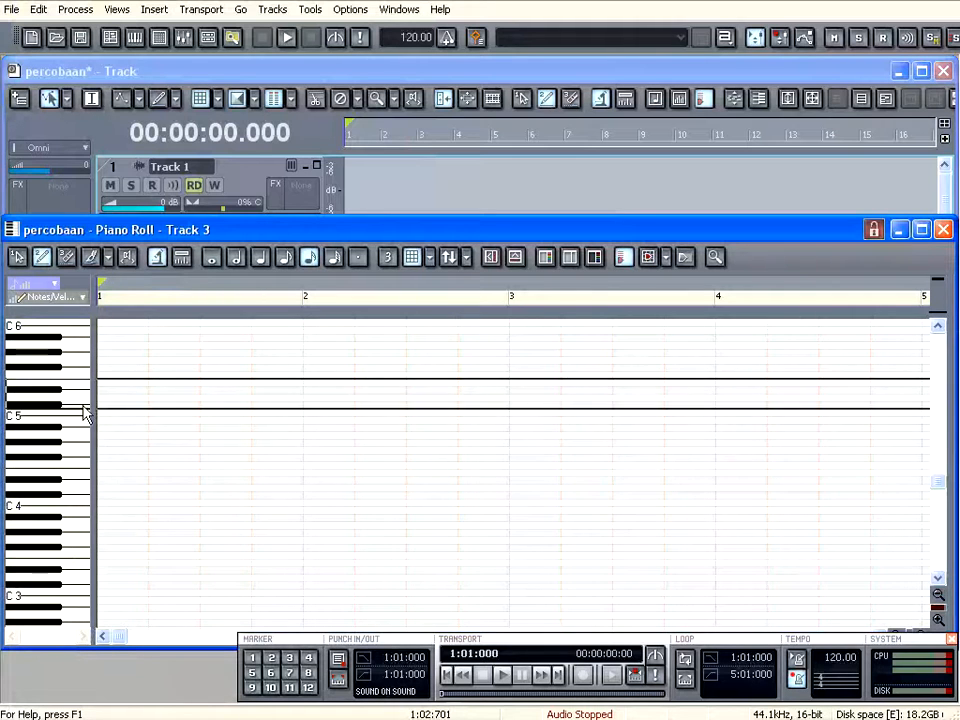
pyautogui.click(267, 74)
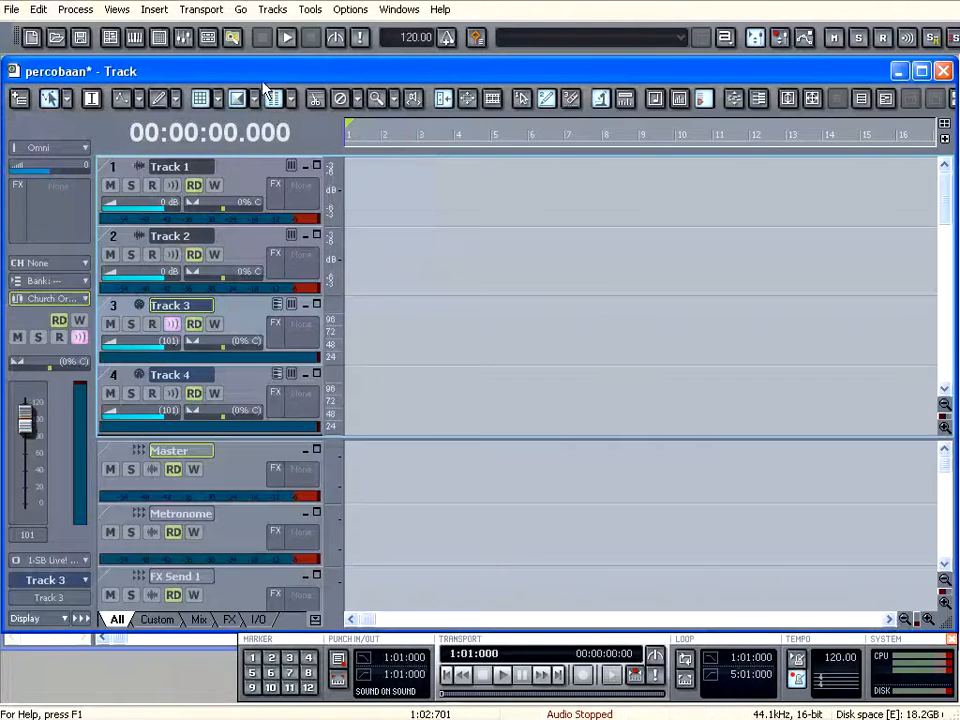
pyautogui.moveTo(45, 453); pyautogui.dragTo(25, 455)
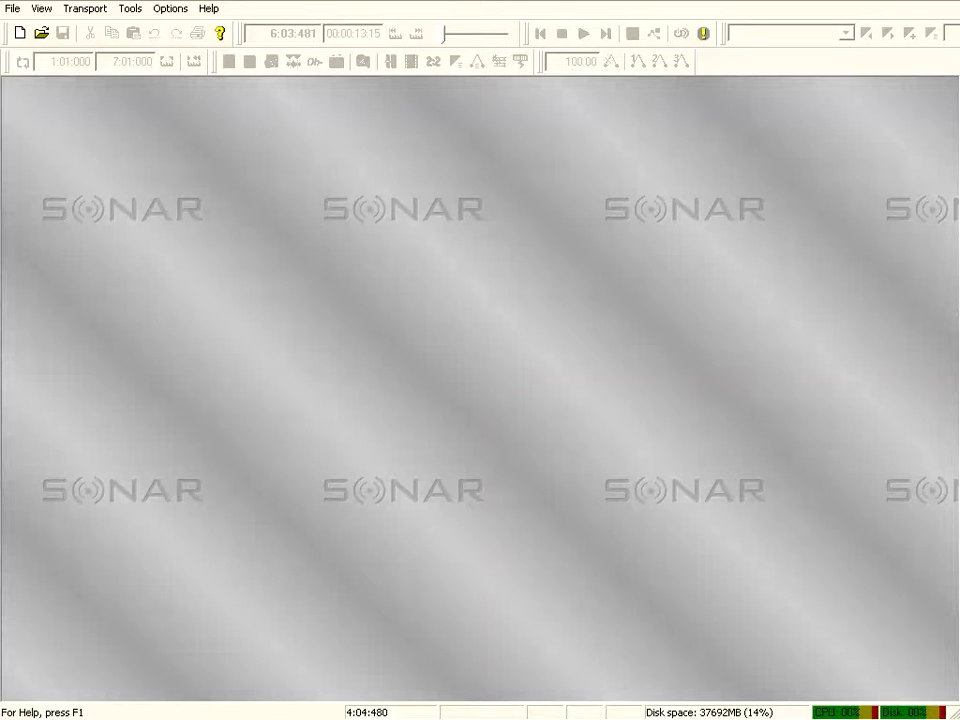
# In the older SONAR version, create a new project from the Normal template and enlarge its Track window to the workspace width
pyautogui.click(8, 10)
pyautogui.click(20, 30)
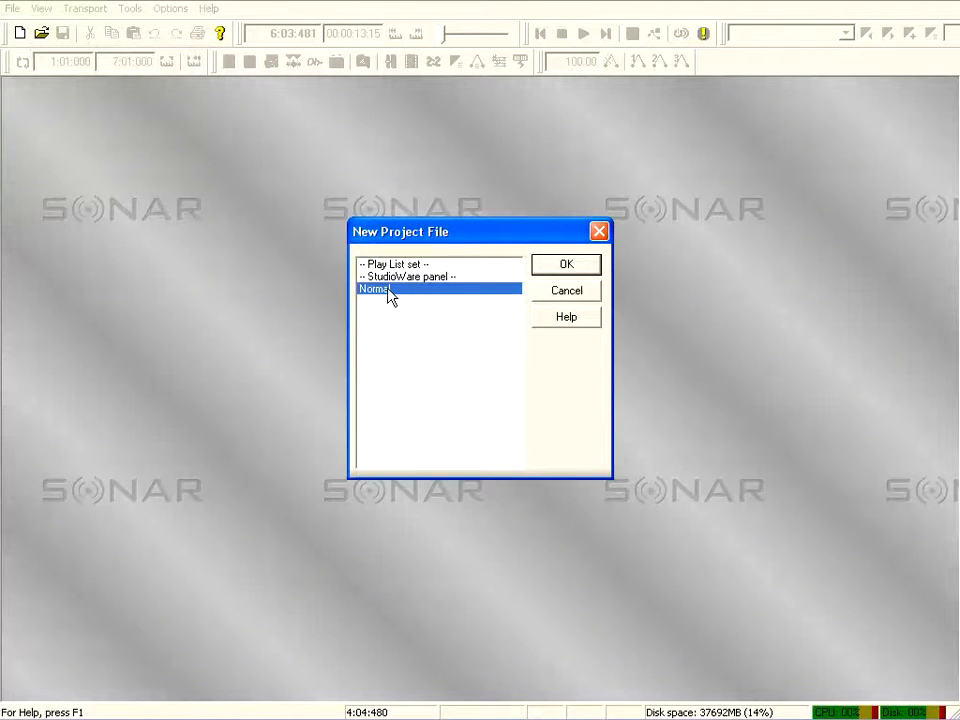
pyautogui.click(566, 267)
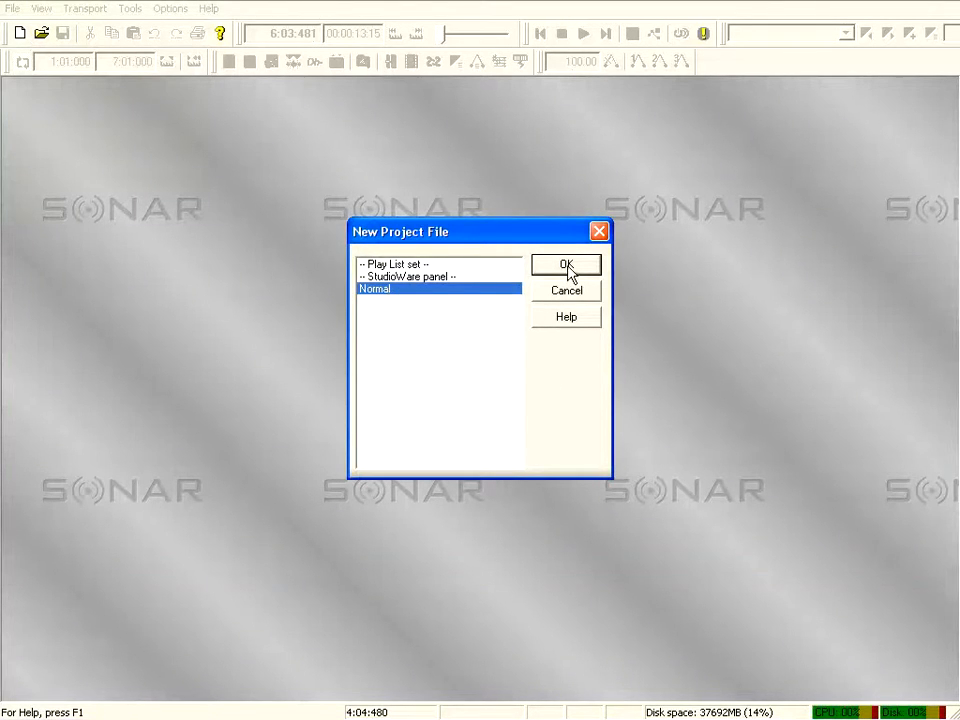
pyautogui.moveTo(739, 448); pyautogui.dragTo(955, 605)
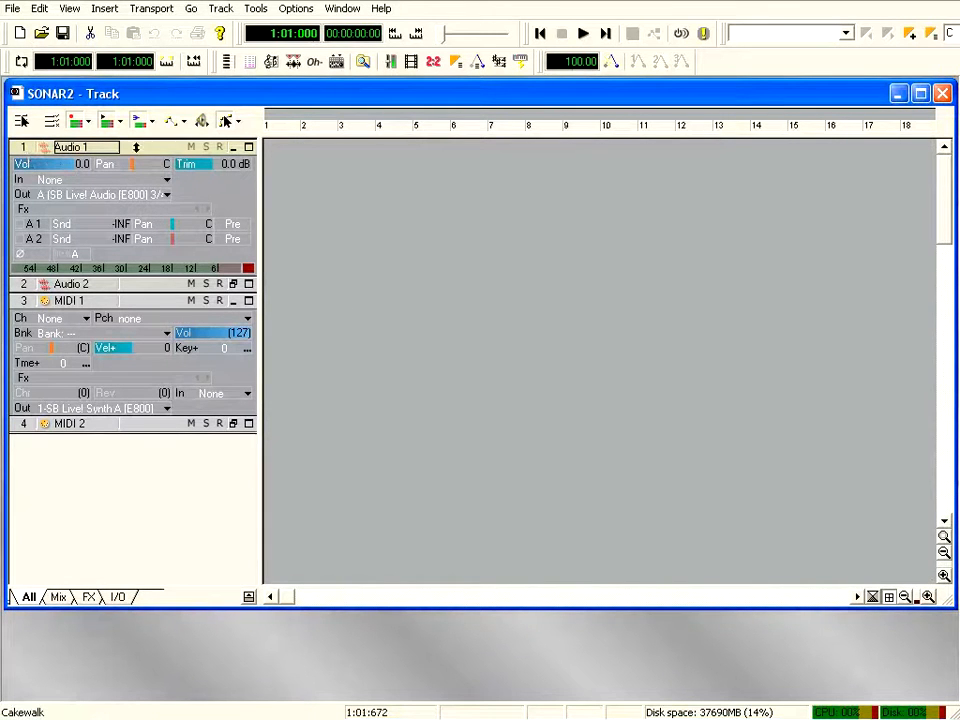
# Collapse the Audio 1 track and bring up the Piano Roll for track 3, MIDI 1
pyautogui.click(234, 148)
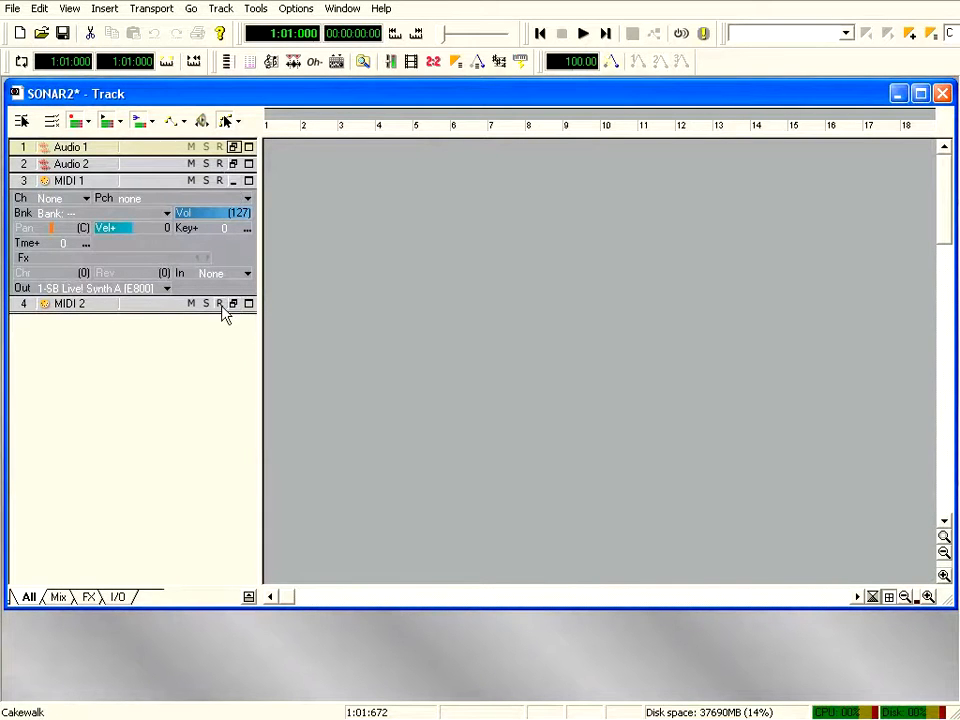
pyautogui.doubleClick(56, 181)
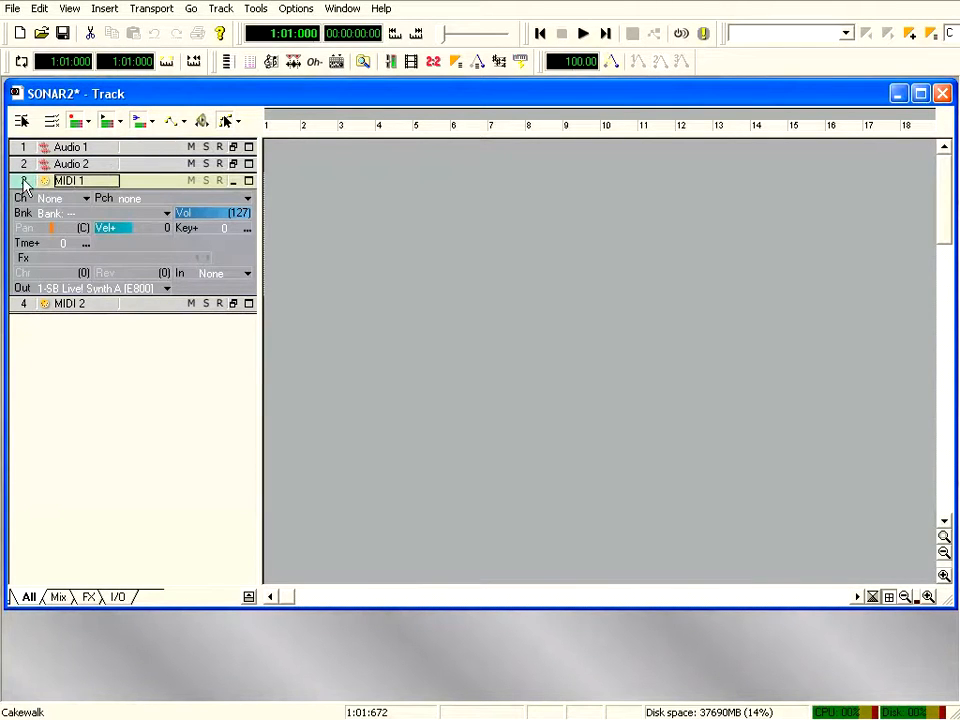
pyautogui.click(227, 62)
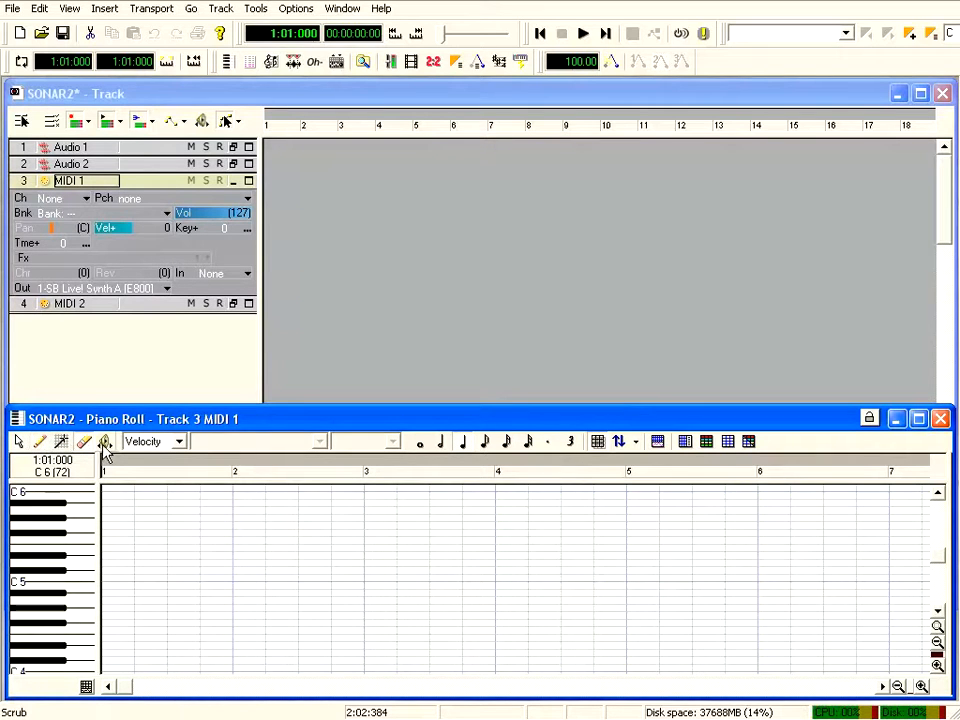
# Draw four ascending quarter notes C5, D5, E5 and F5 across the first measure of the MIDI 1 Piano Roll
pyautogui.click(104, 577)
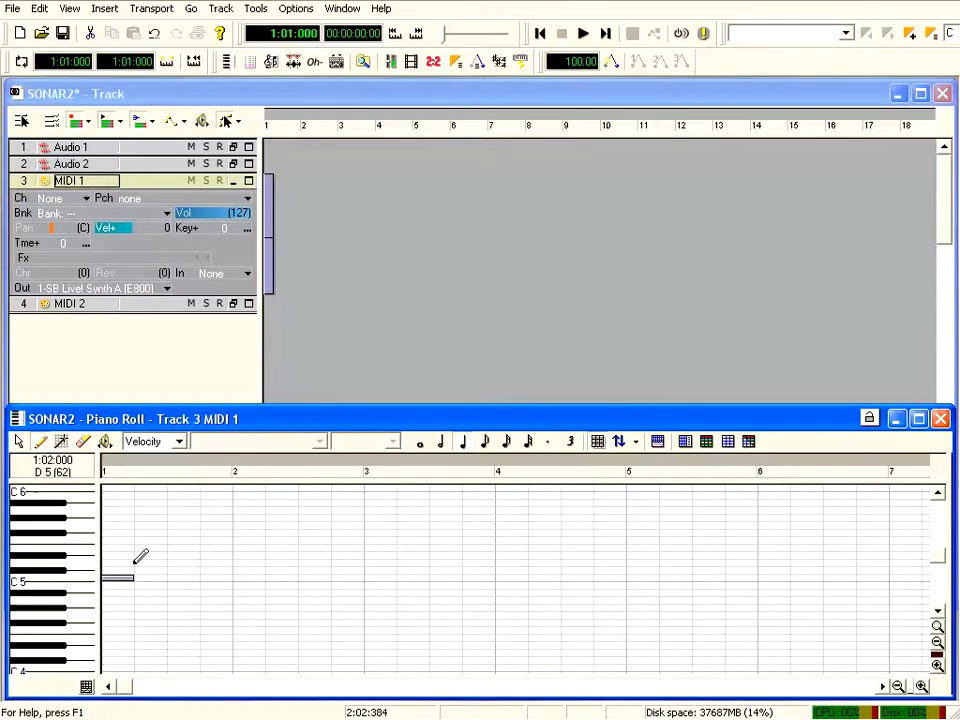
pyautogui.click(135, 563)
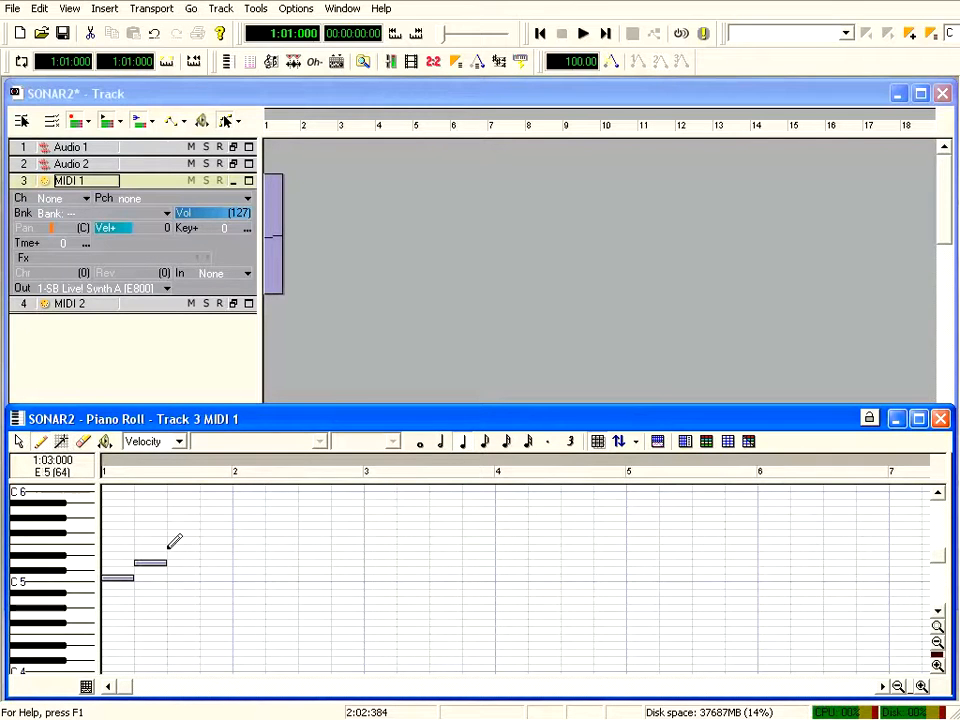
pyautogui.click(167, 547)
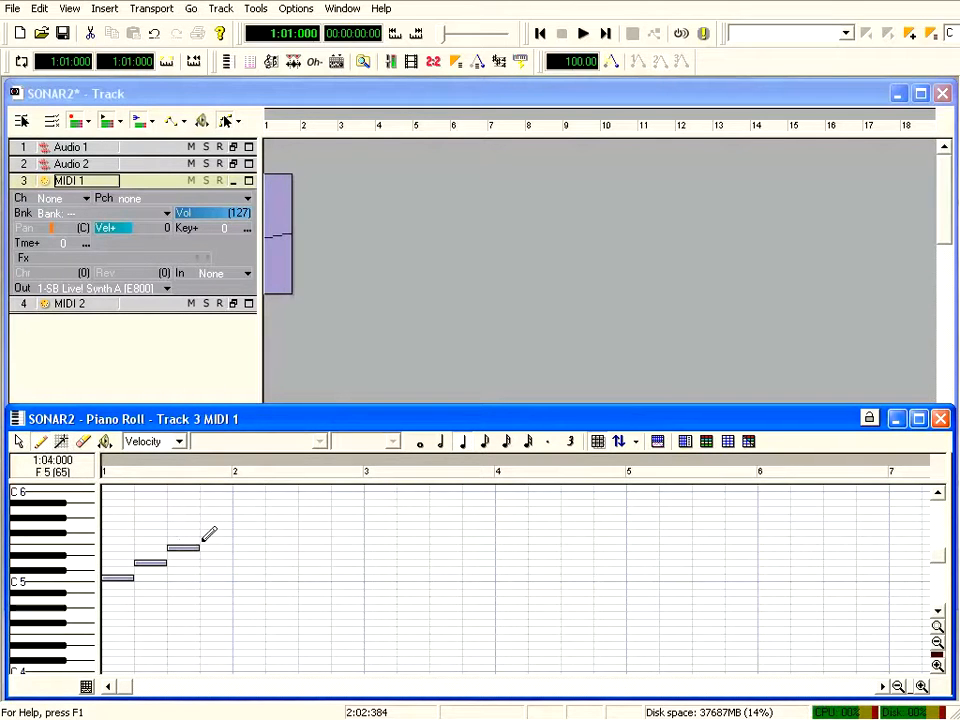
pyautogui.click(201, 540)
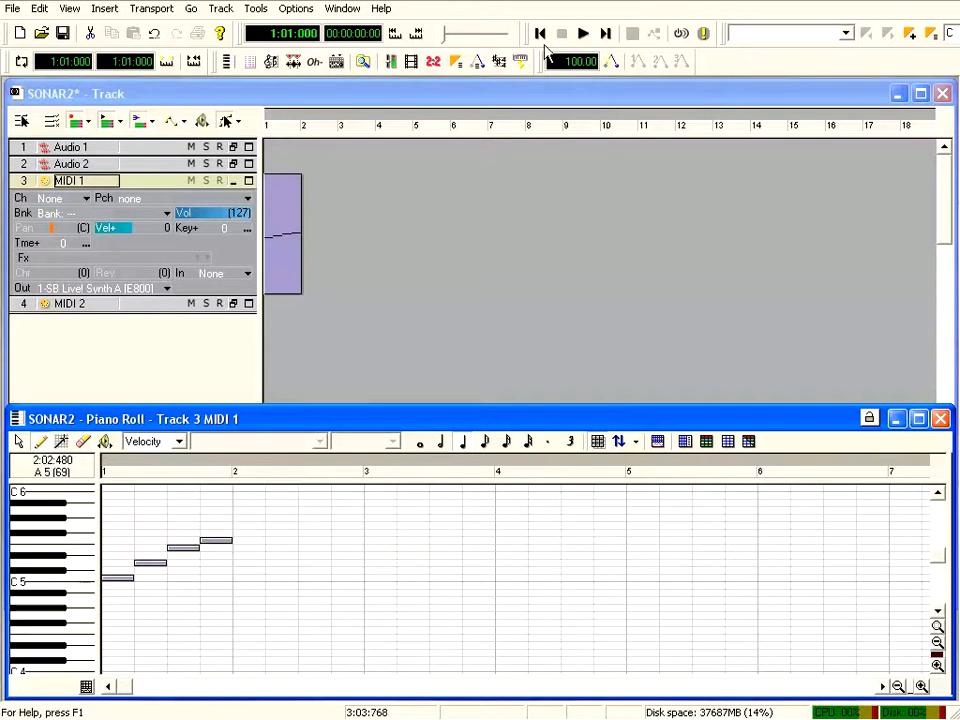
# Play back the four drawn notes and try the Scrub tool at the start of the Piano Roll
pyautogui.click(584, 34)
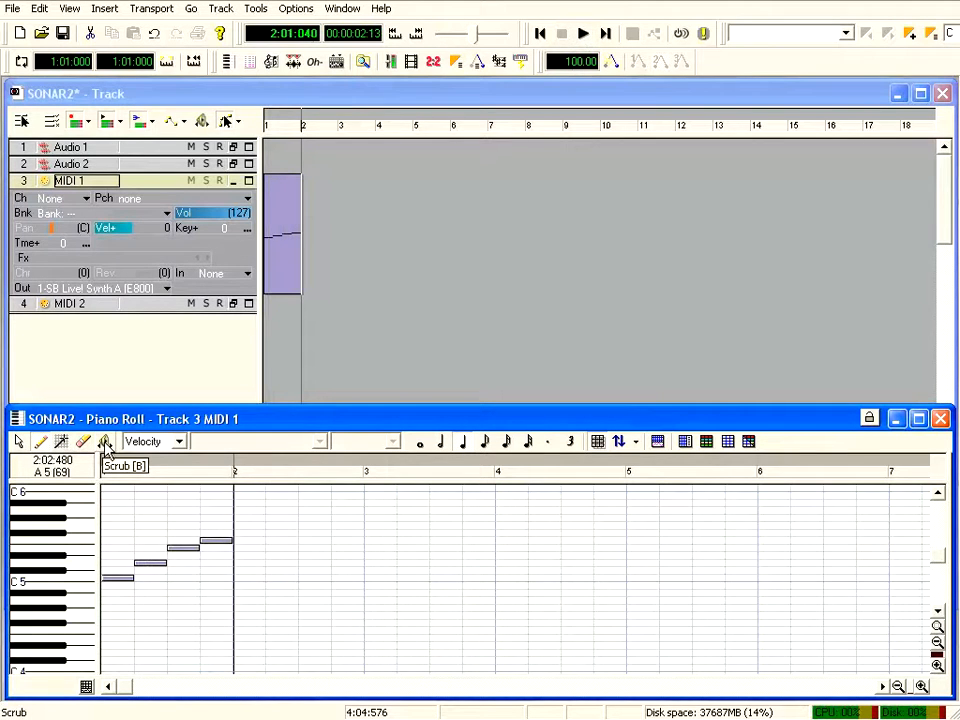
pyautogui.click(105, 442)
pyautogui.moveTo(113, 499); pyautogui.dragTo(92, 490)
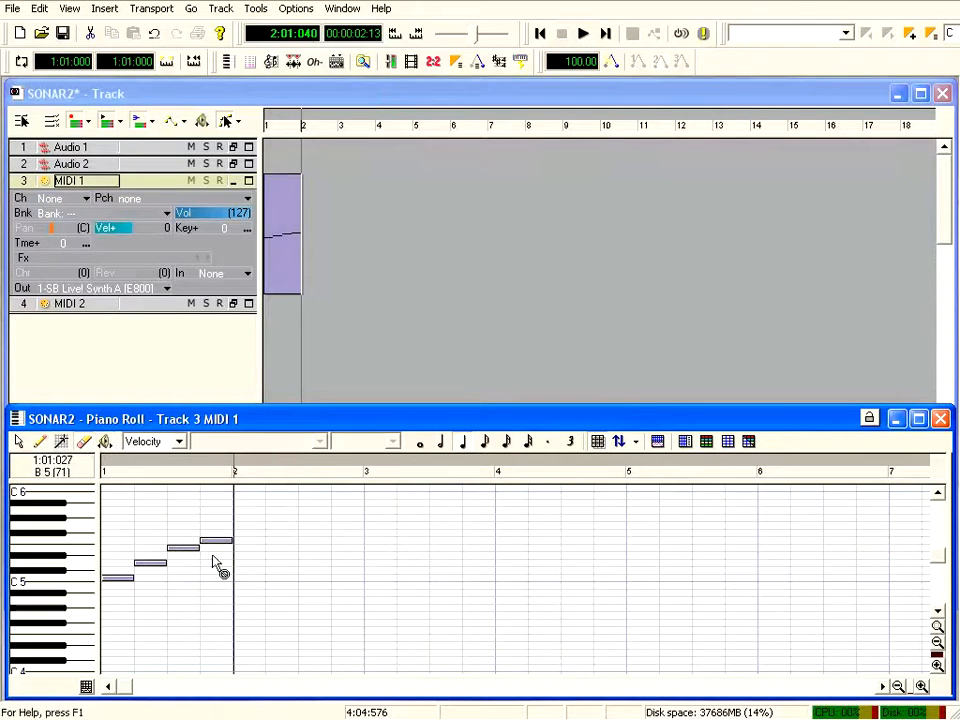
# Add notes F#5, A5 and A5 on beats 1, 2 and 4 of measure 2, and play the melody from the start
pyautogui.click(67, 446)
pyautogui.click(237, 533)
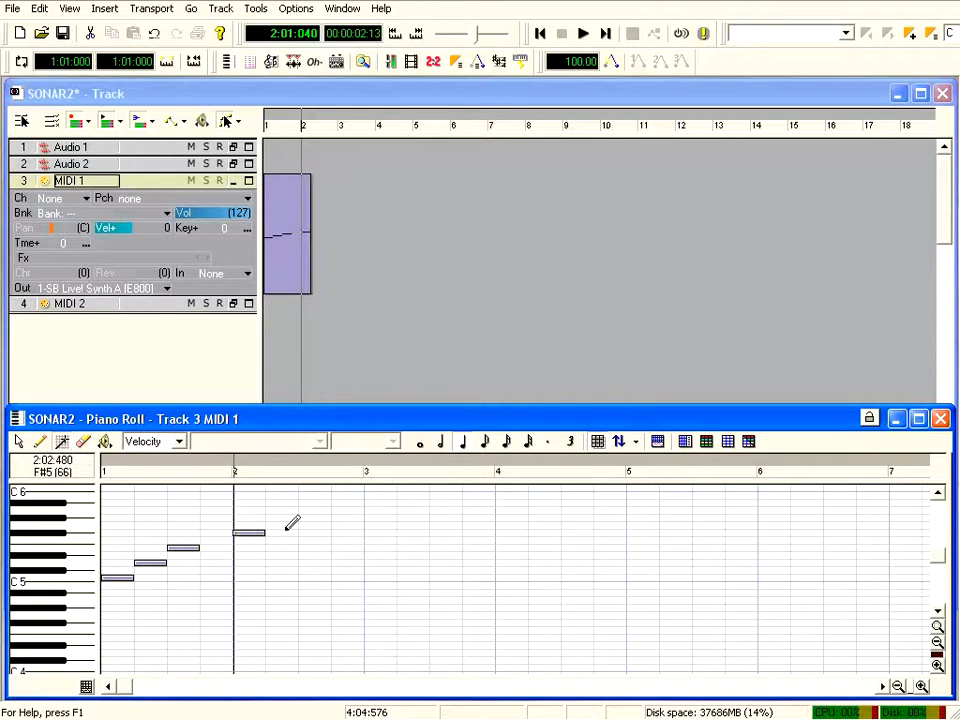
pyautogui.click(267, 509)
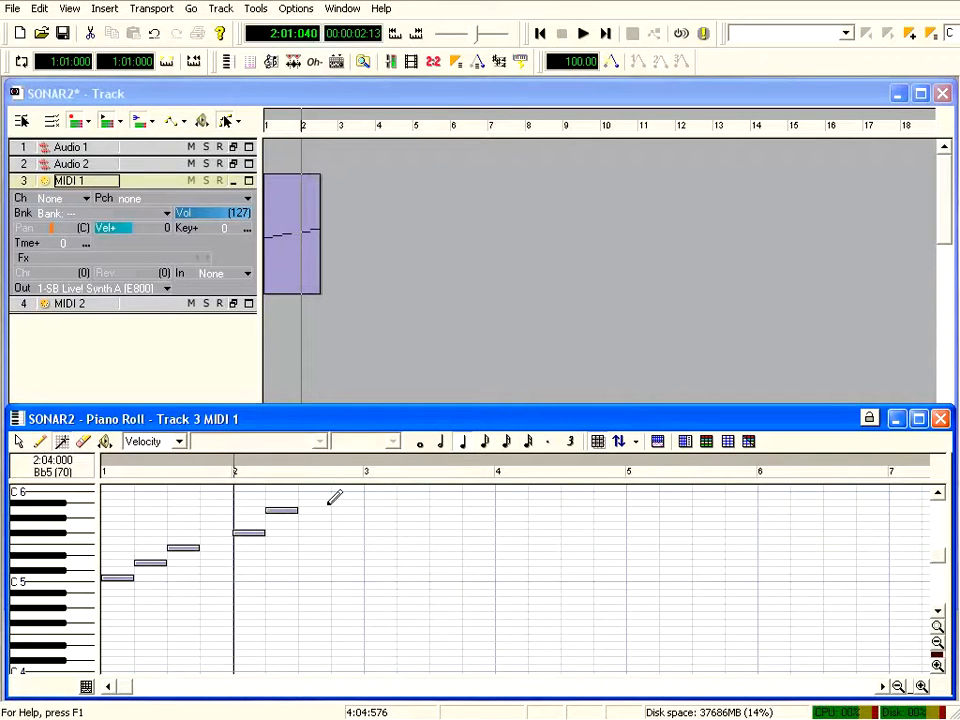
pyautogui.click(333, 510)
pyautogui.click(542, 34)
pyautogui.click(585, 34)
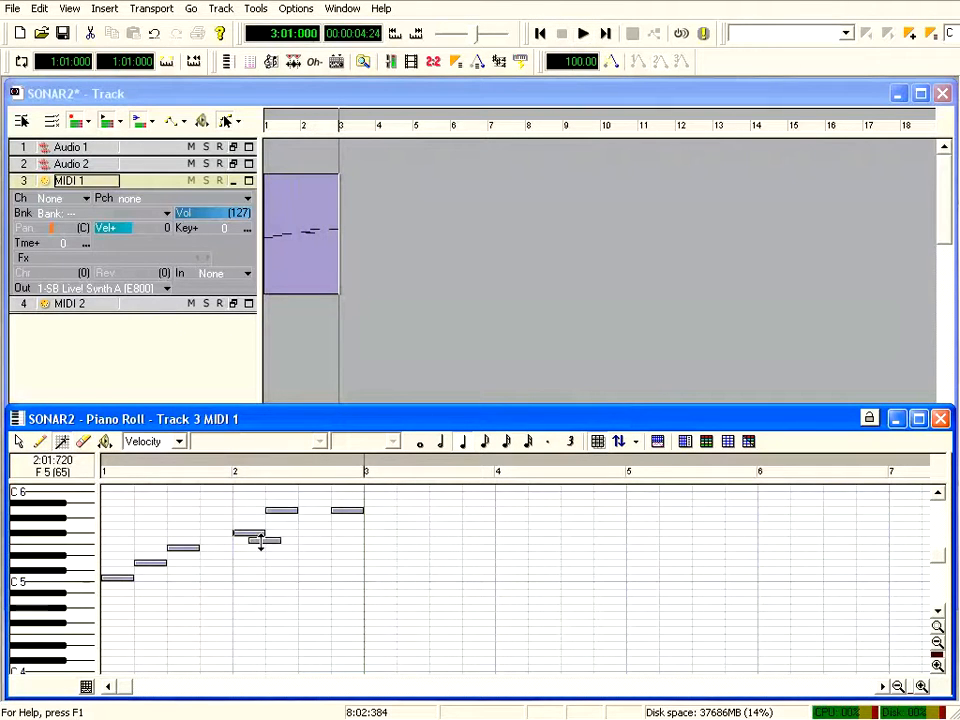
# Lower the F5 note in measure 2 to E5, add G5 and A5 notes late in measure 1 and G5 and B5 in measure 2, and play the result
pyautogui.moveTo(268, 542); pyautogui.dragTo(268, 549)
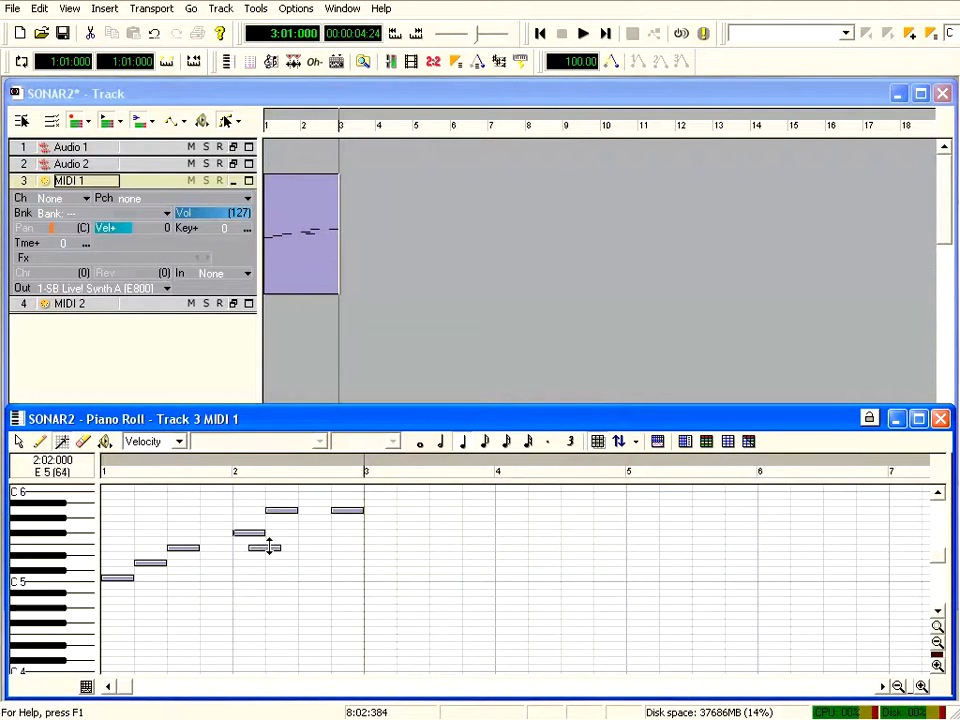
pyautogui.click(214, 525)
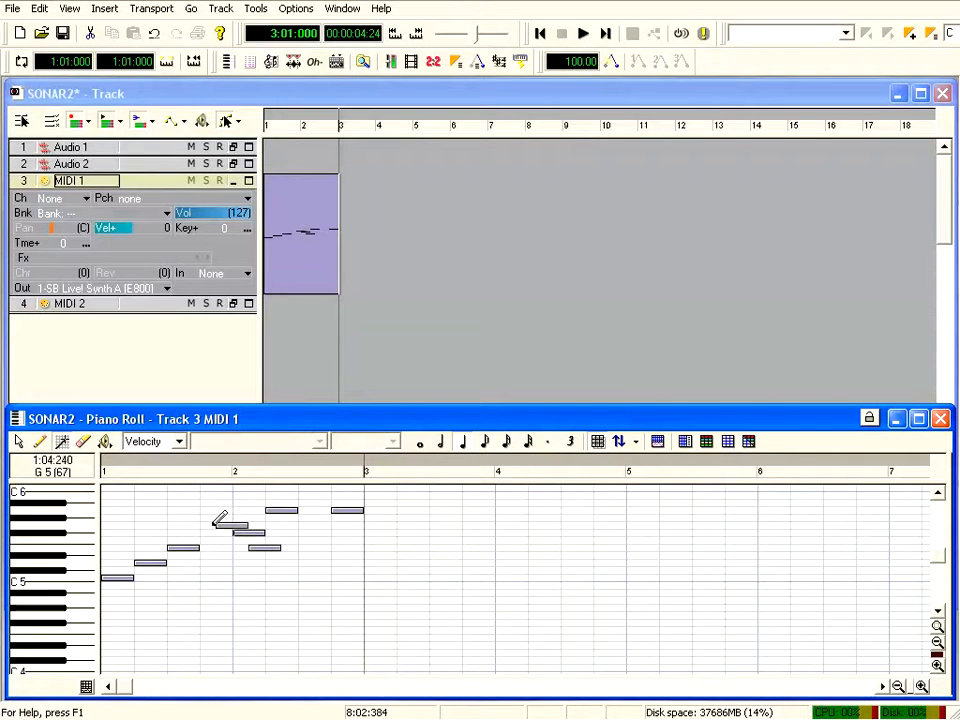
pyautogui.click(203, 511)
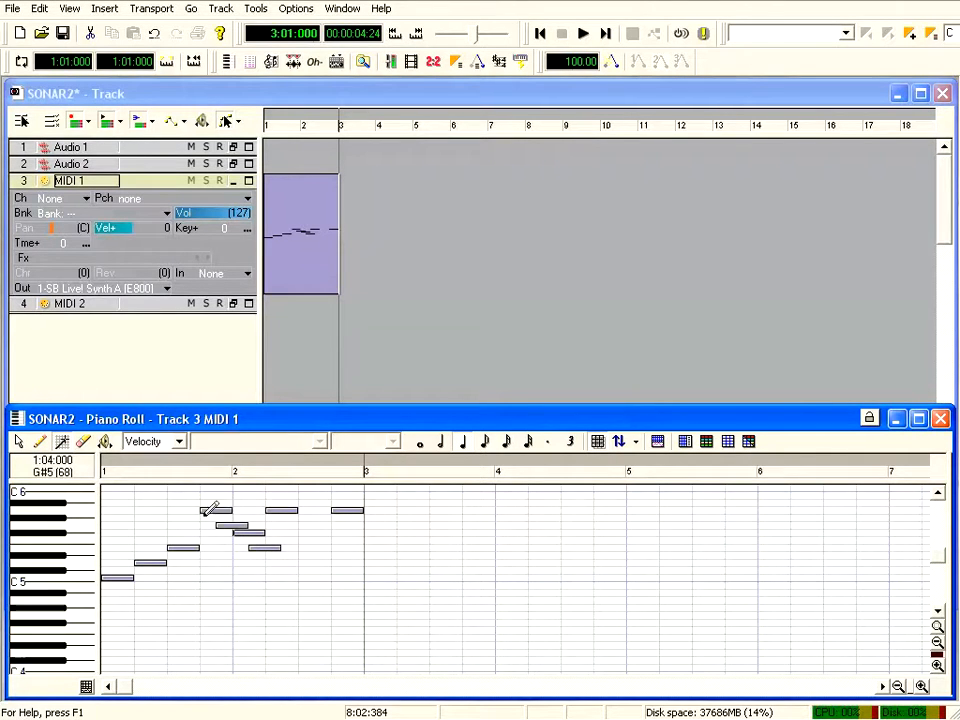
pyautogui.click(300, 525)
pyautogui.click(315, 495)
pyautogui.click(581, 34)
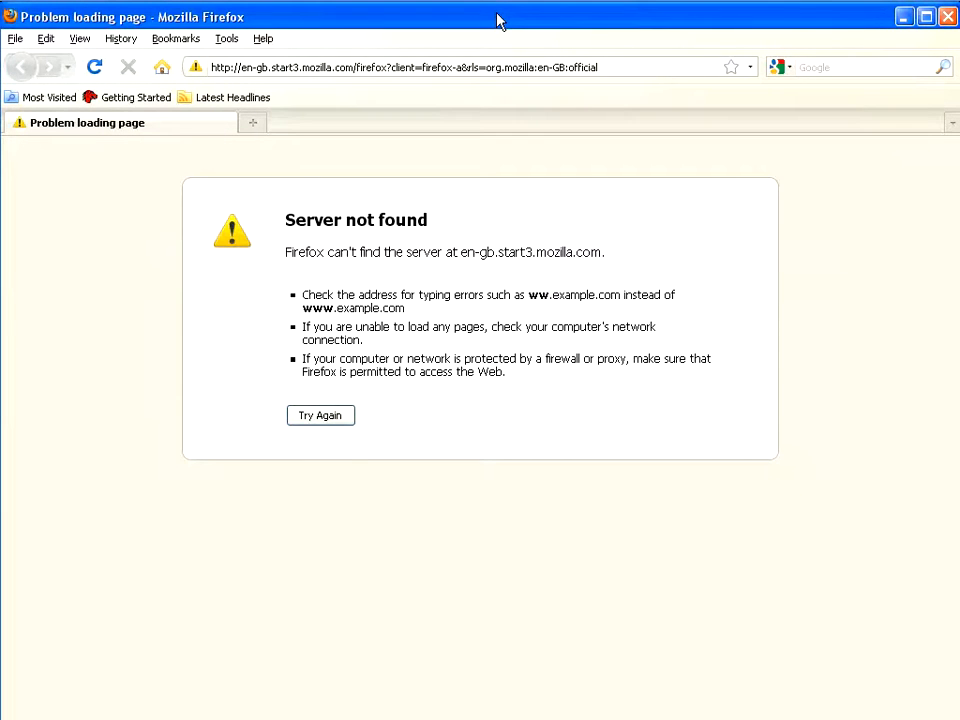
# Switch to Firefox, go to tutorial.uuuq.com, and open the SONAR section's 001 MIDI Device Setting tutorial and its video link
pyautogui.hotkey('ctrl', 'l')
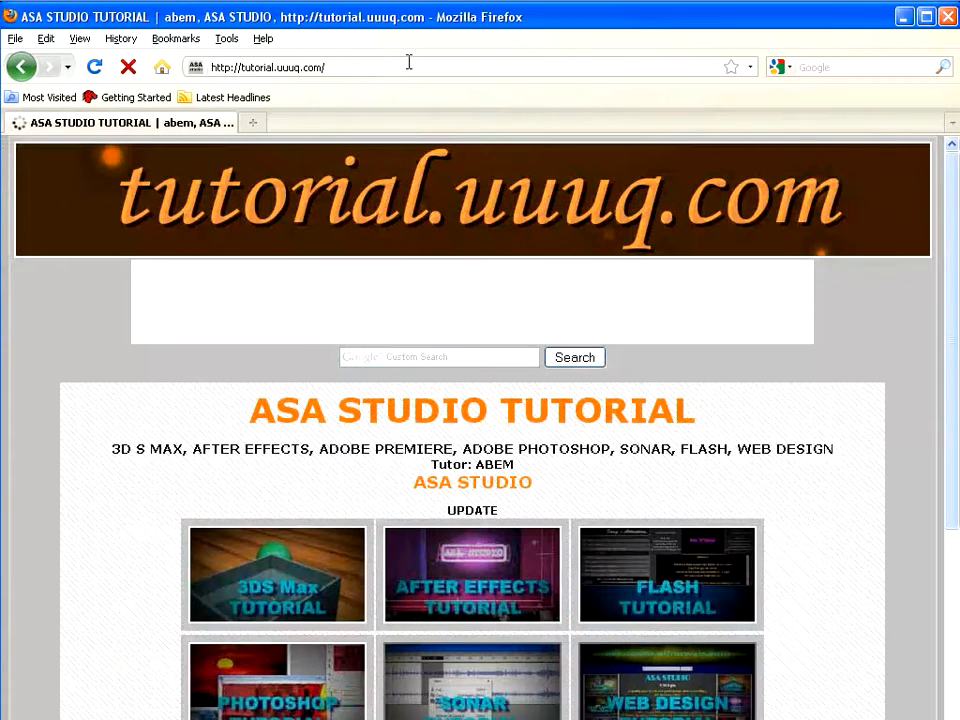
pyautogui.scroll(-2, 822, 536)
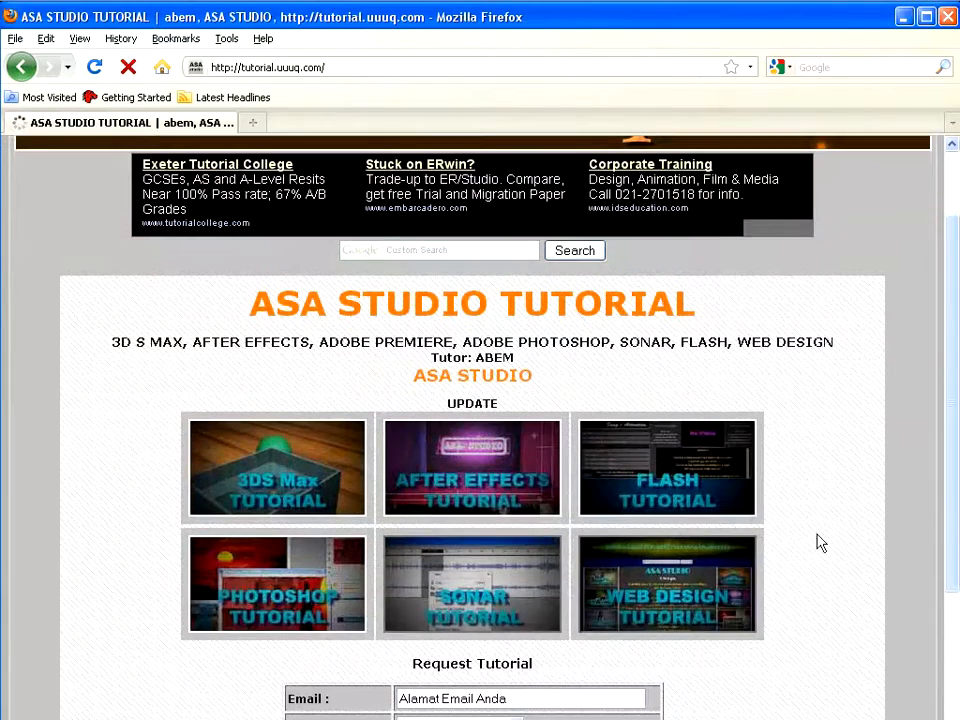
pyautogui.click(476, 589)
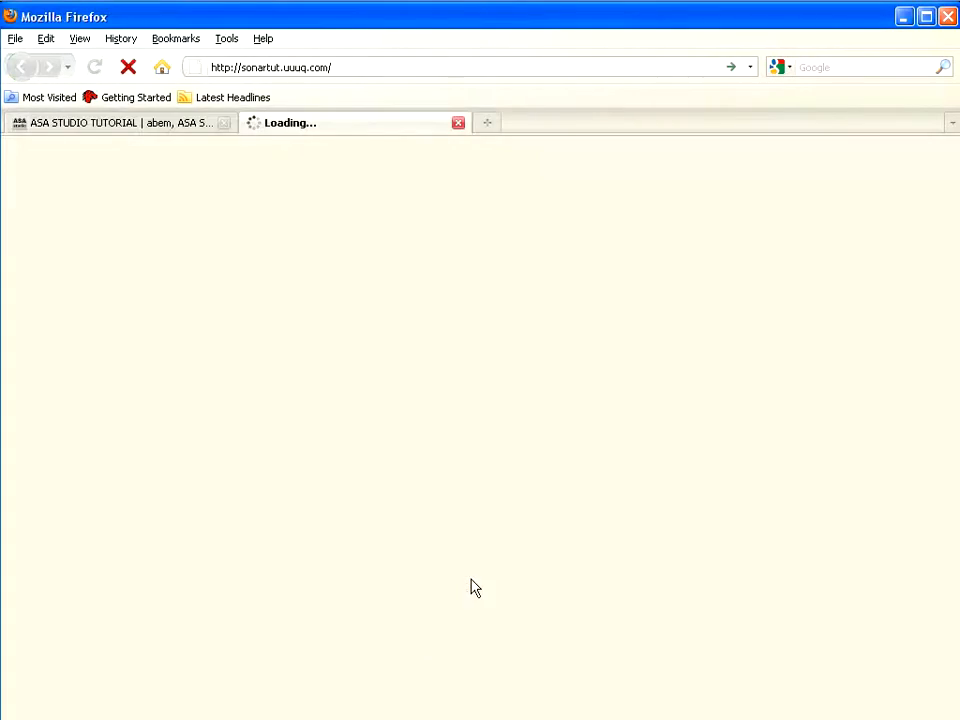
pyautogui.scroll(-2, 791, 471)
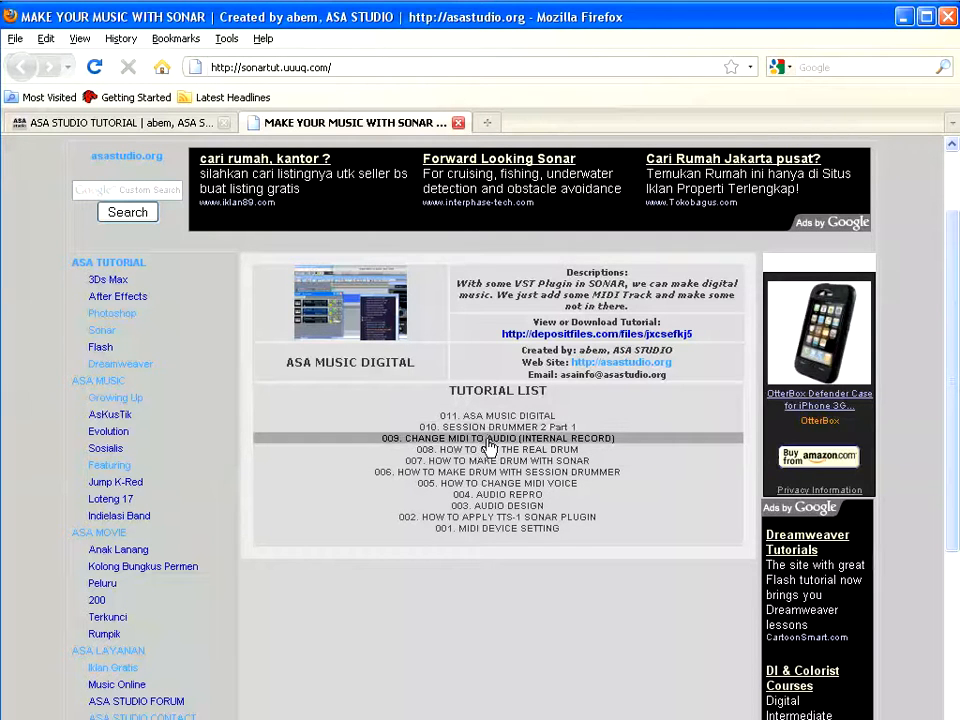
pyautogui.click(513, 530)
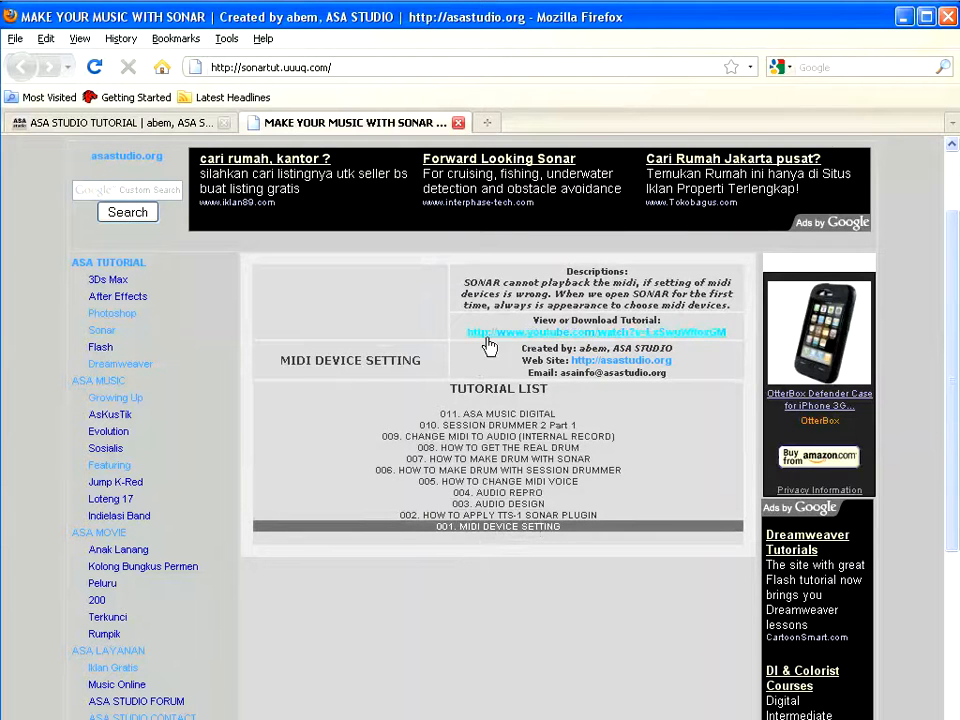
pyautogui.click(589, 340)
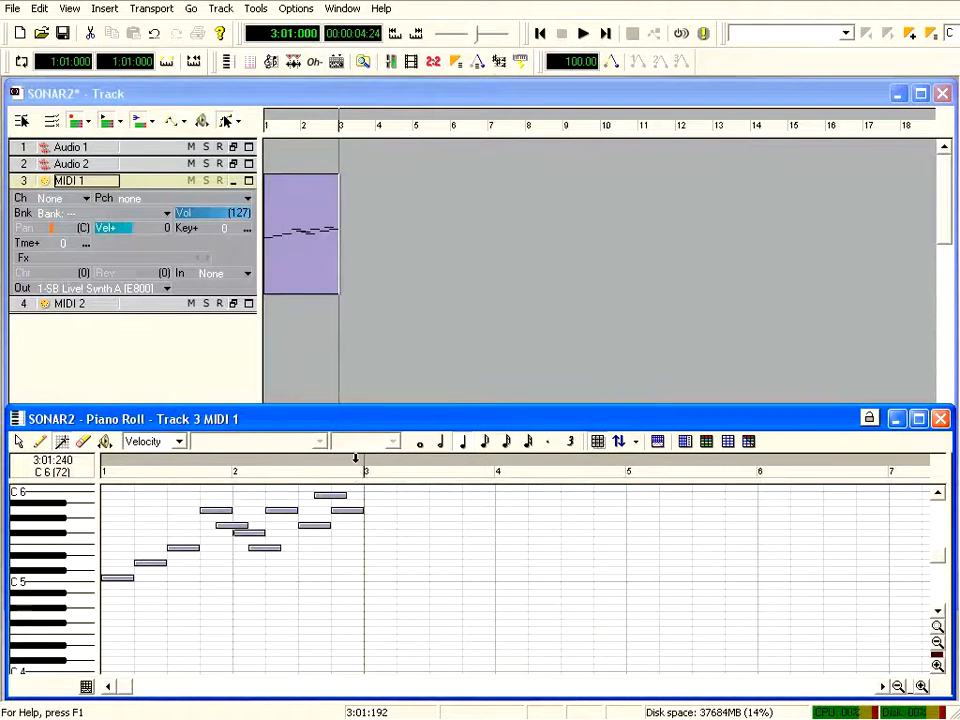
# Back in SONAR, select measures 1 to 2 of the melody, loop from 1:01:000 to 3:01:000, and start playback
pyautogui.moveTo(365, 481); pyautogui.dragTo(60, 476)
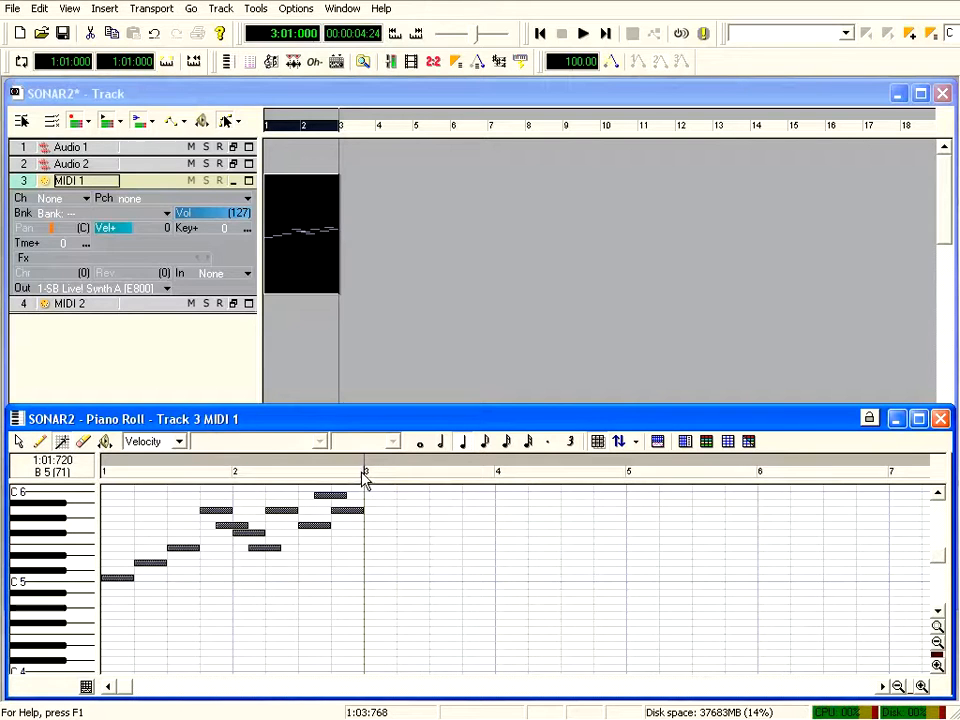
pyautogui.click(168, 62)
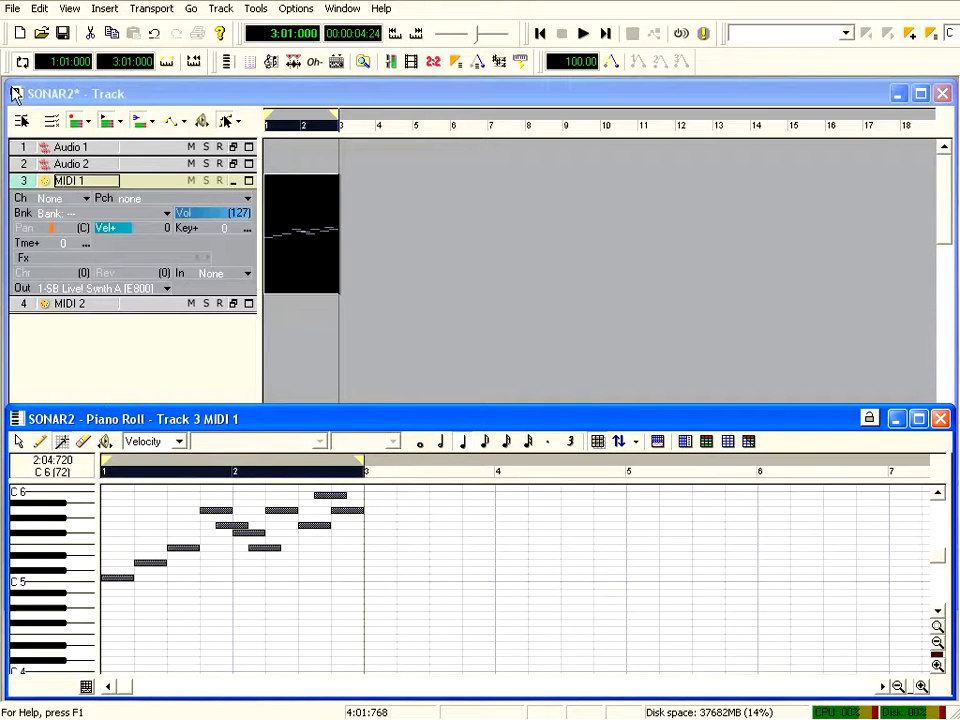
pyautogui.click(584, 34)
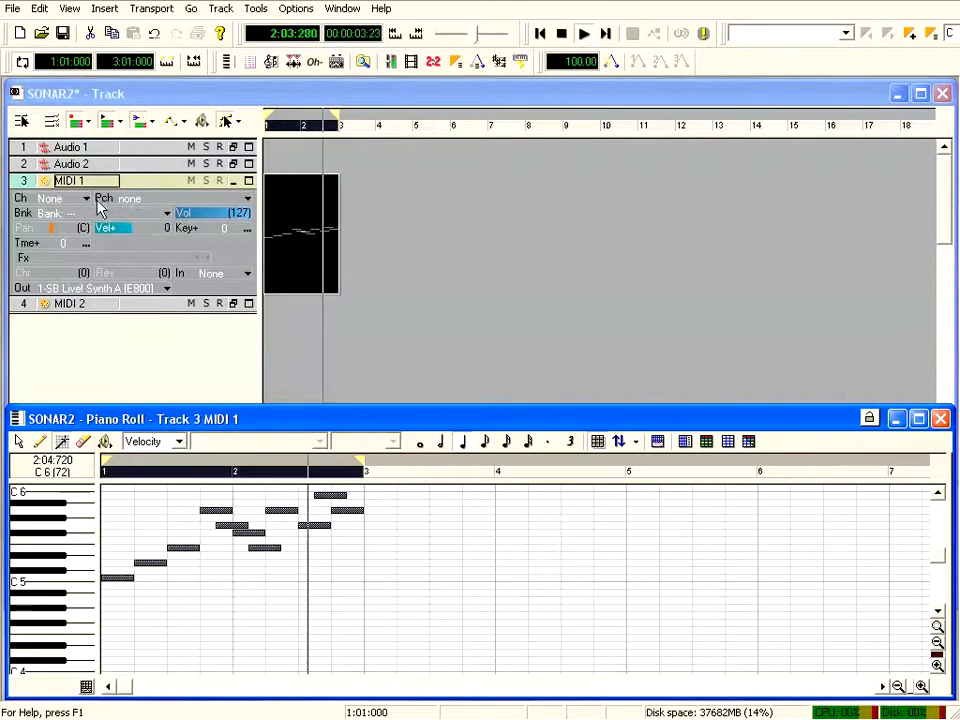
# During loop playback, audition the Marimba, Acoustic Grand Piano and Rock Organ patches on MIDI 1, and settle on Church Organ
pyautogui.click(247, 199)
pyautogui.click(247, 199)
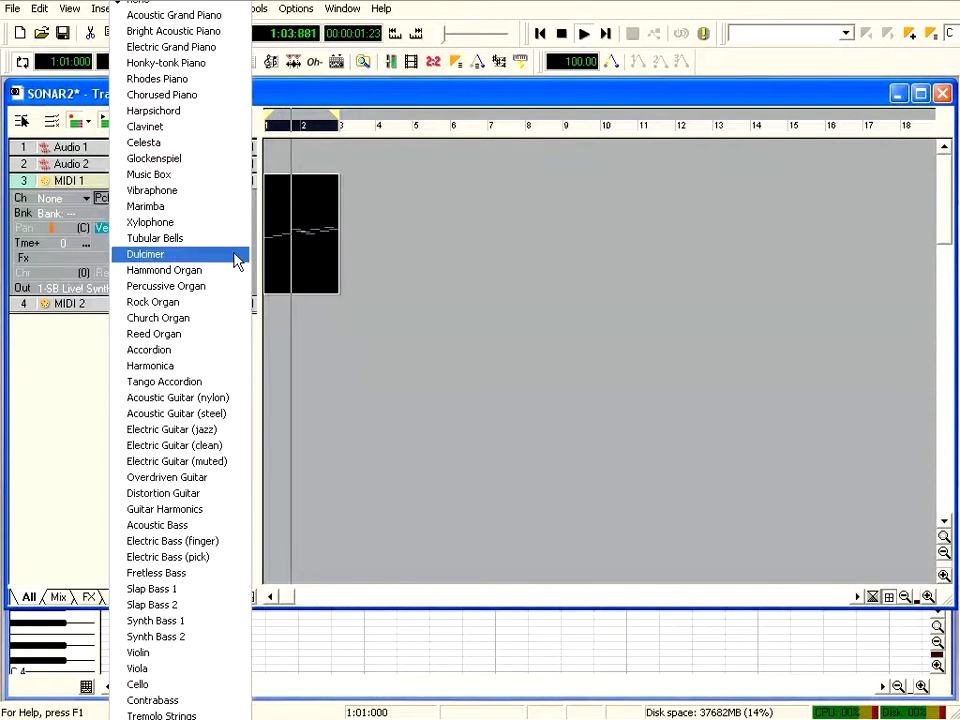
pyautogui.click(205, 208)
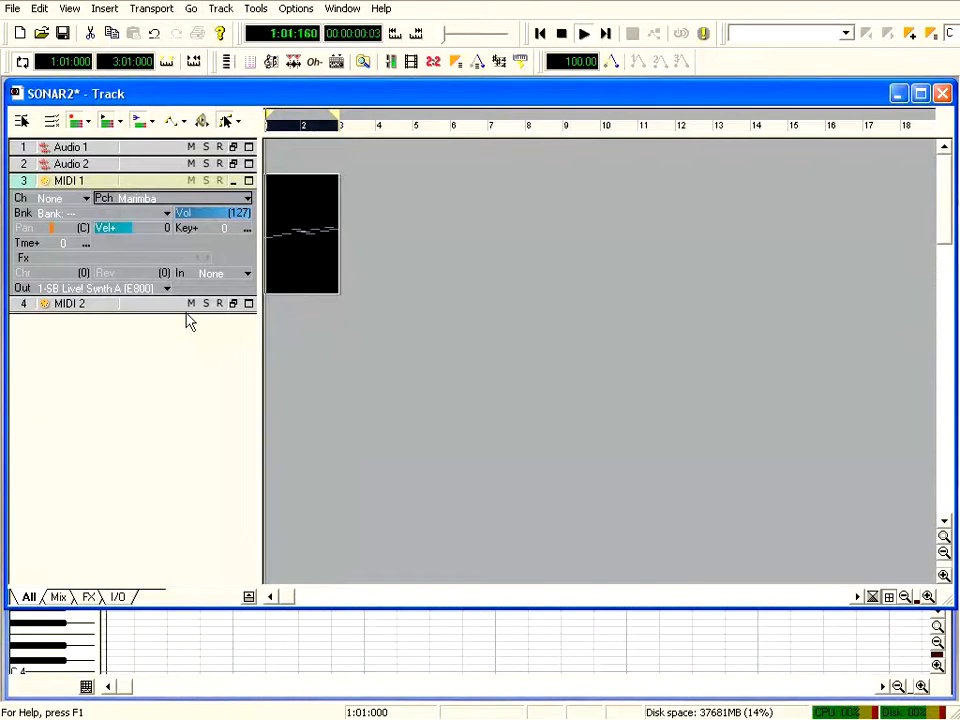
pyautogui.click(247, 200)
pyautogui.click(210, 10)
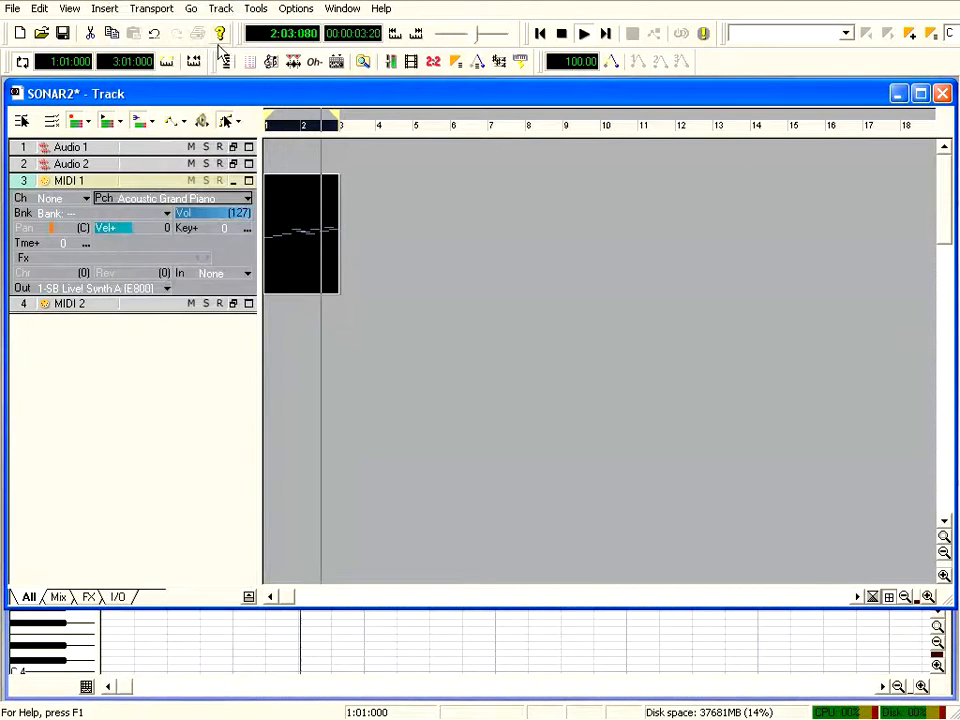
pyautogui.click(247, 198)
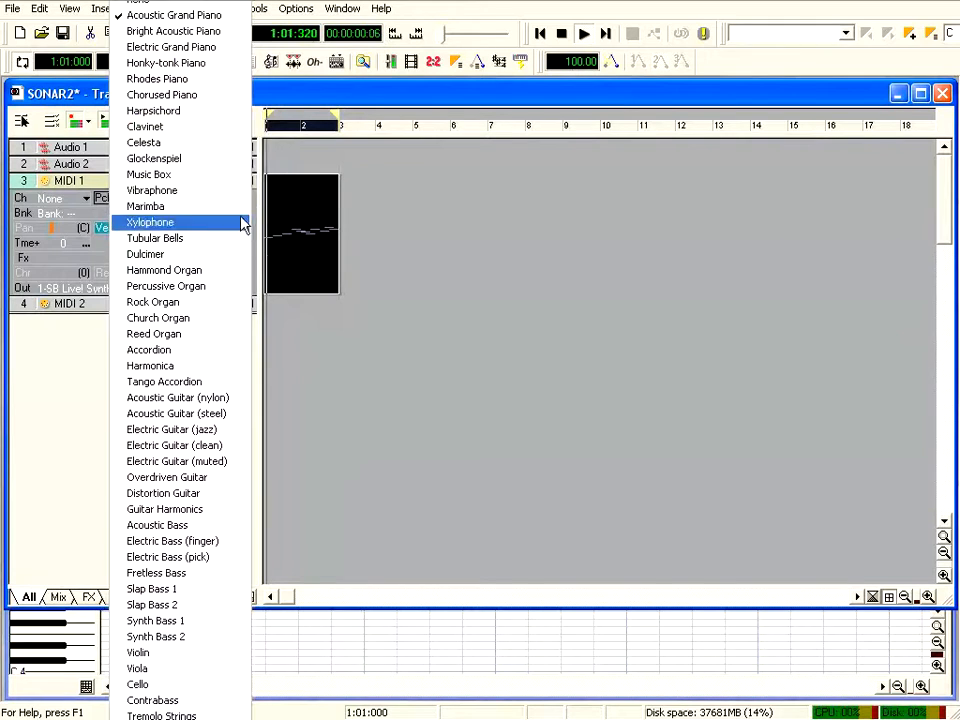
pyautogui.click(224, 302)
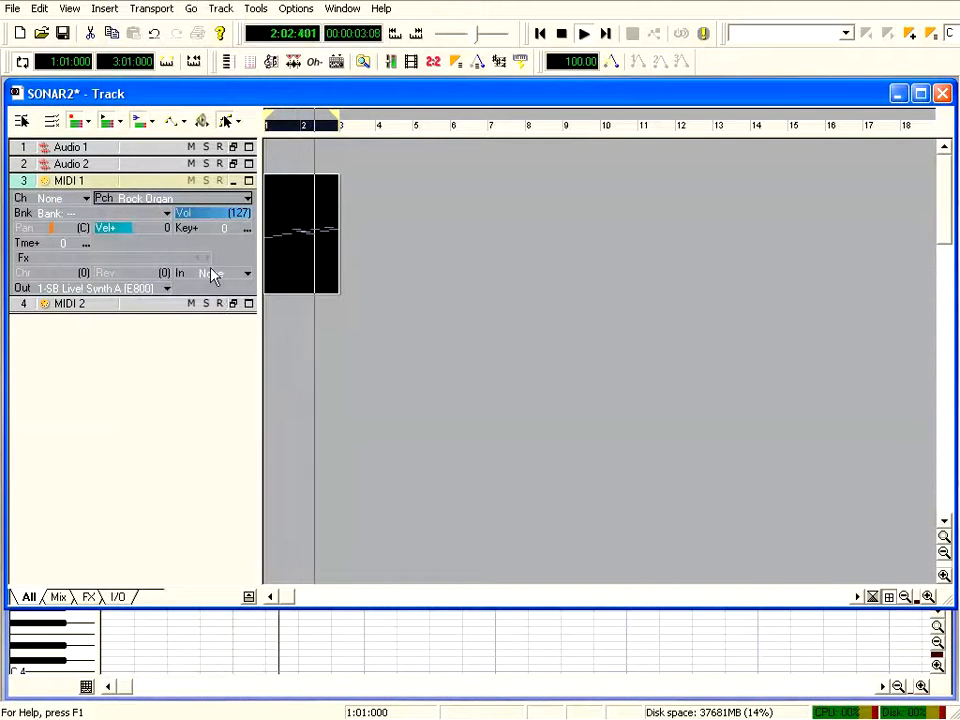
pyautogui.click(247, 199)
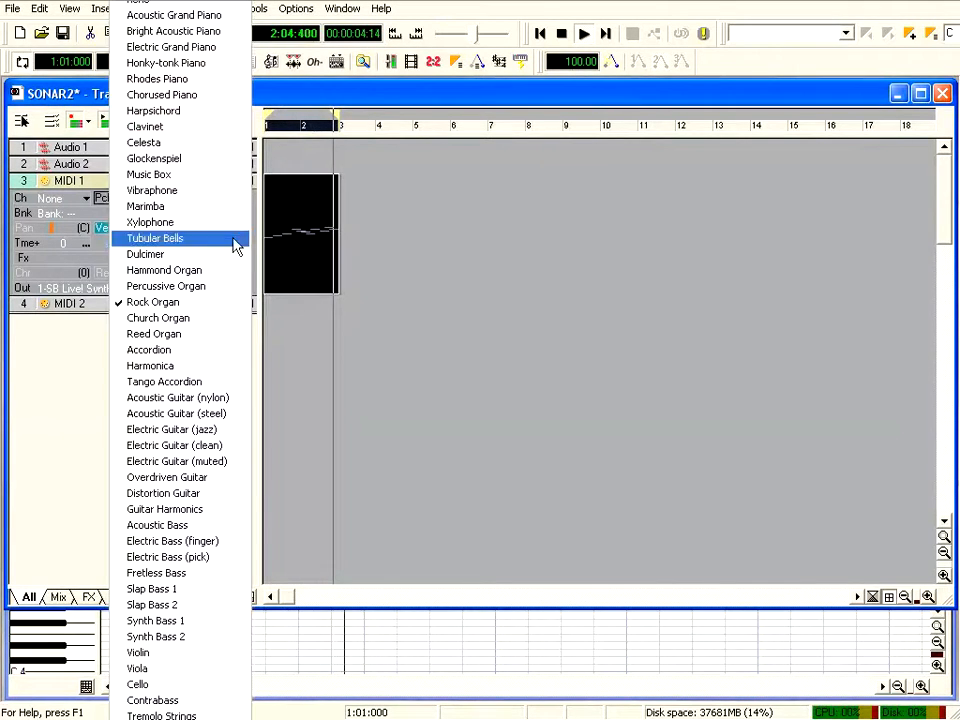
pyautogui.click(214, 318)
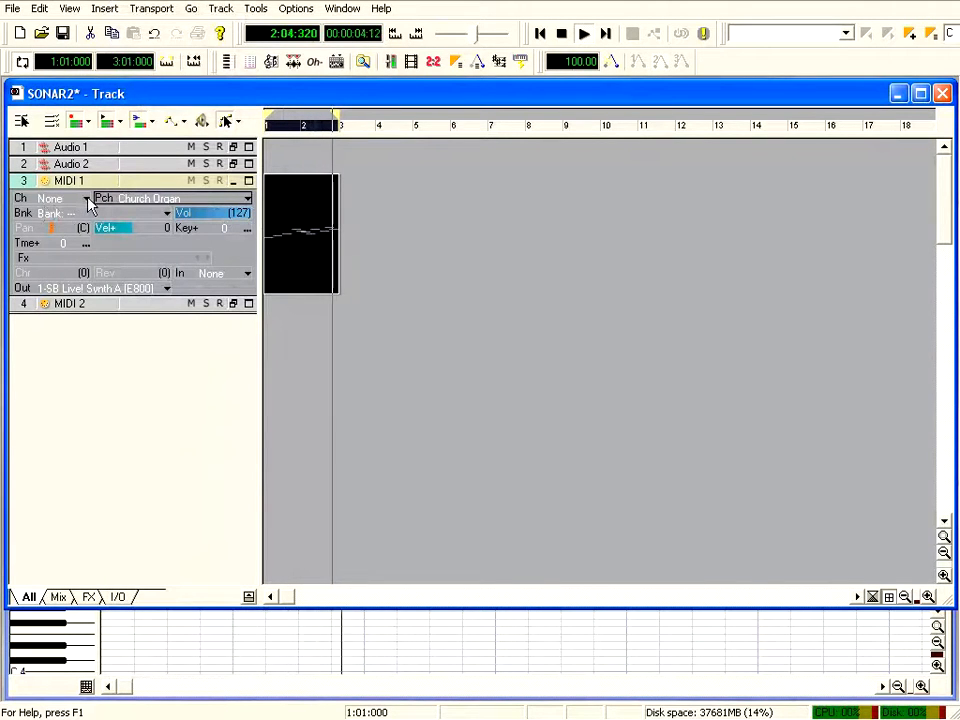
# Deselect the MIDI 1 track and set its MIDI channel to Chan: 1
pyautogui.click(25, 184)
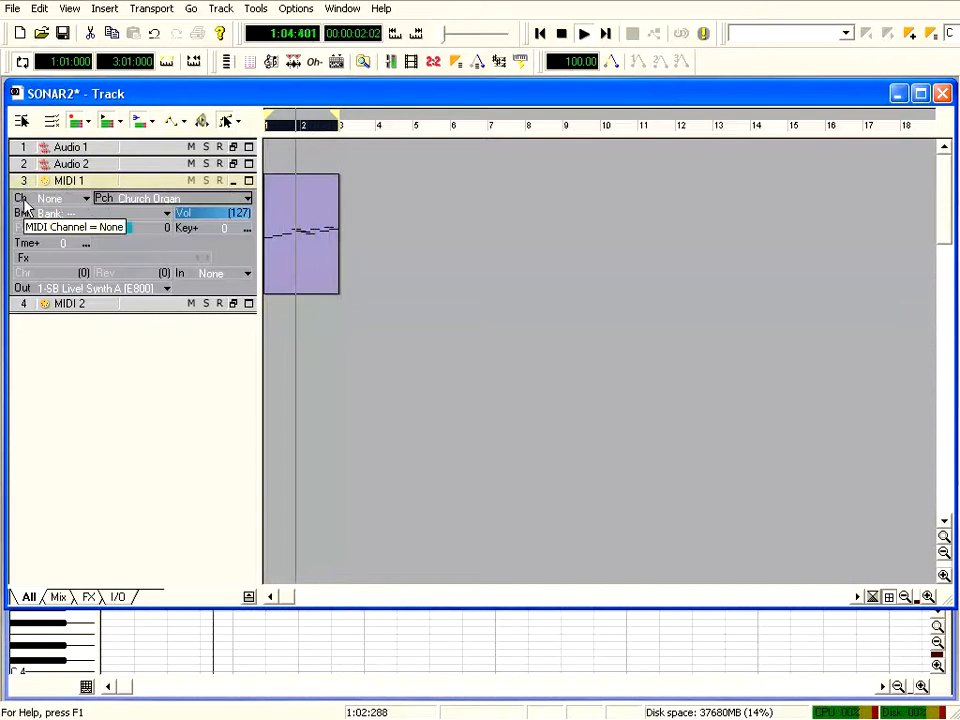
pyautogui.click(87, 199)
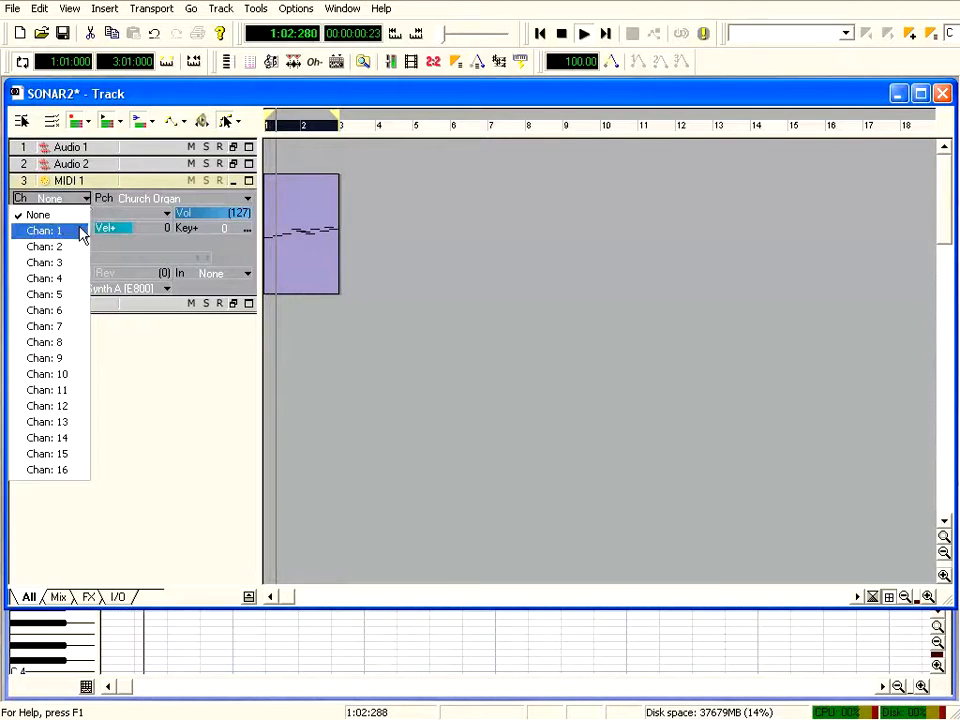
pyautogui.click(81, 229)
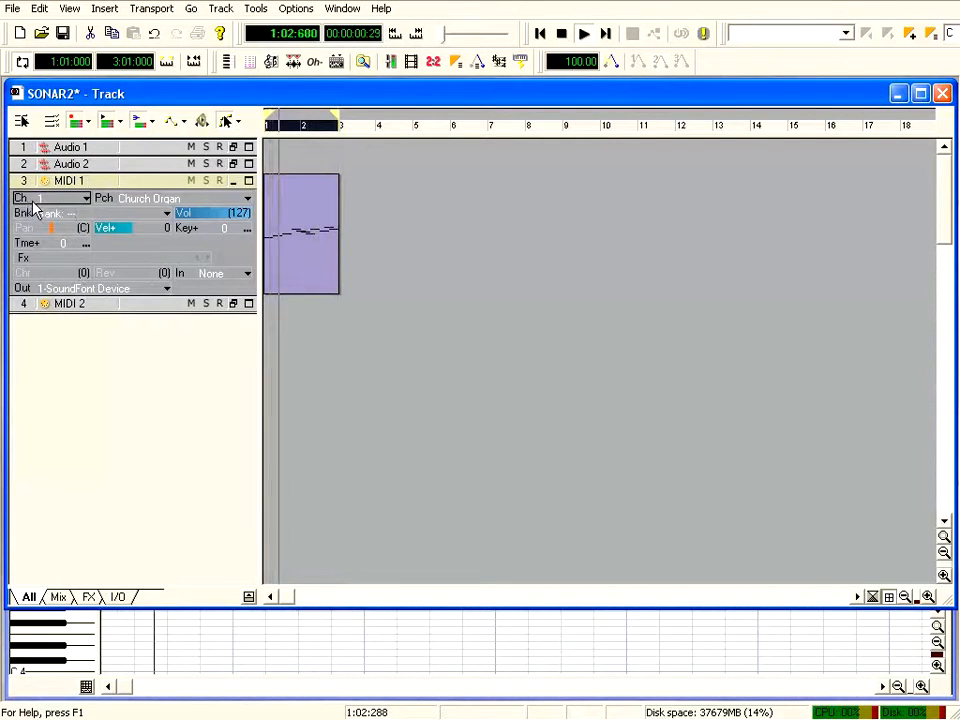
# During loop playback, audition the Marimba patch on MIDI 1, and settle on Harmonica
pyautogui.click(250, 205)
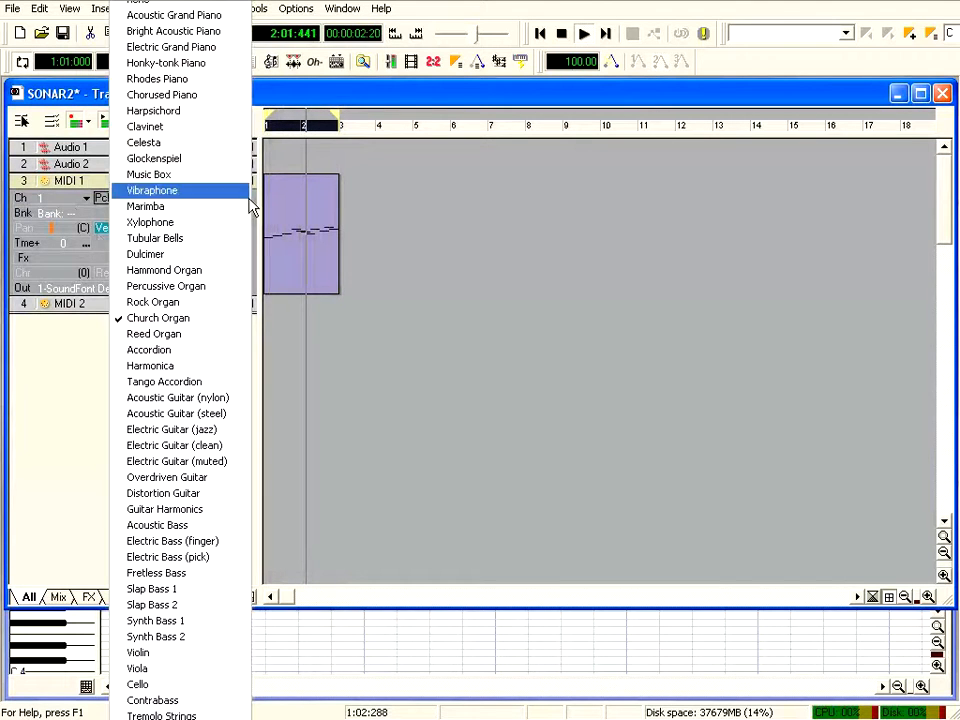
pyautogui.click(199, 208)
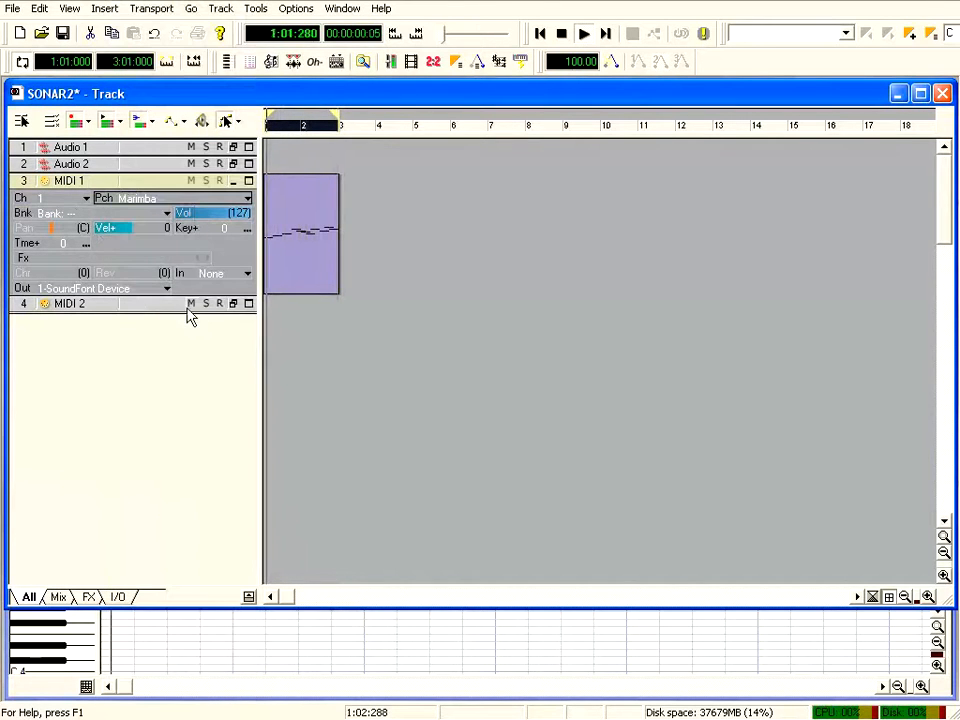
pyautogui.click(248, 198)
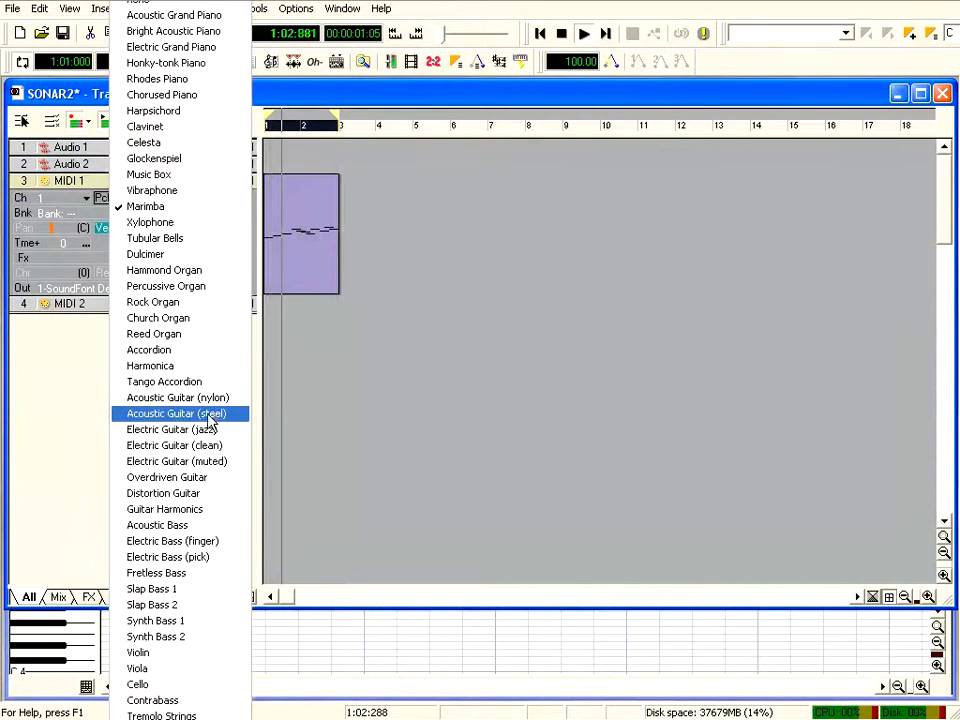
pyautogui.click(208, 369)
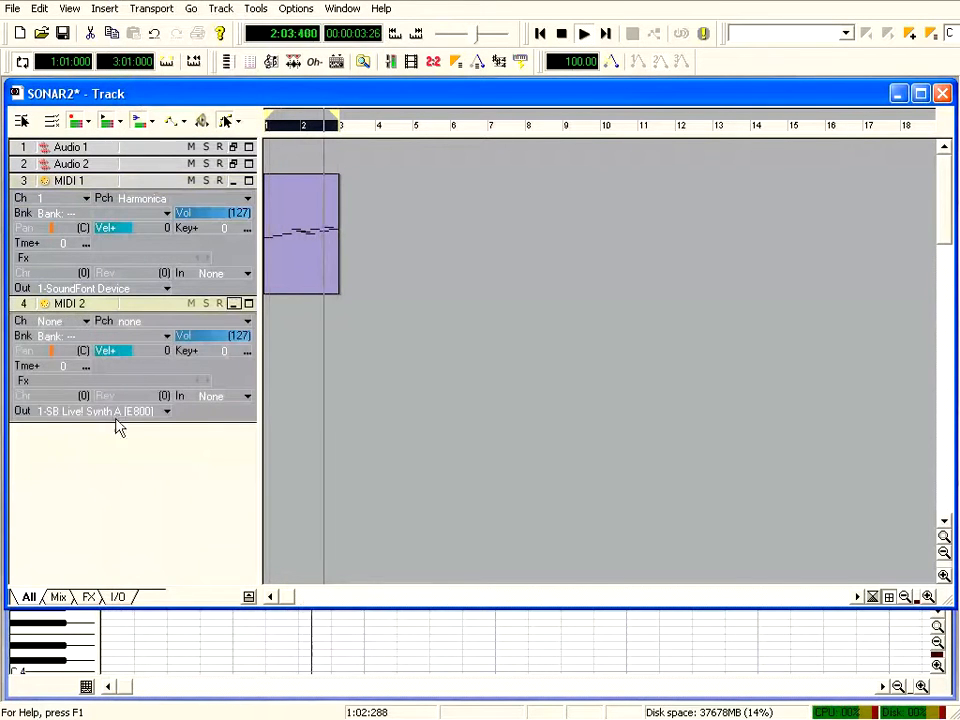
# Stop playback and set the MIDI 2 track to Chan: 2 with the Acoustic Bass patch
pyautogui.click(24, 303)
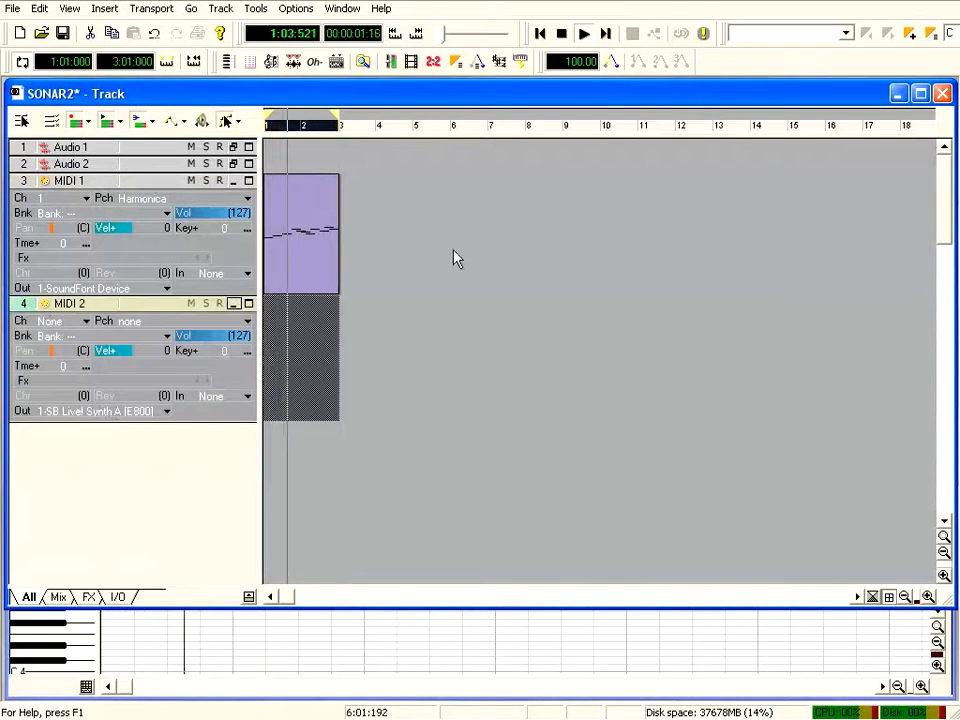
pyautogui.click(561, 33)
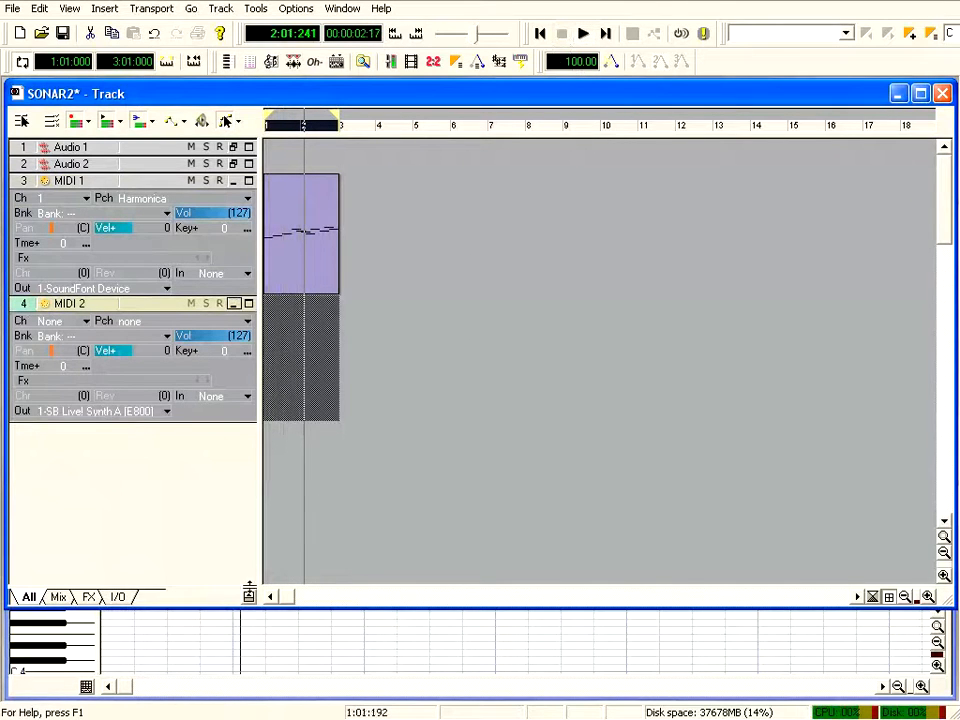
pyautogui.click(87, 322)
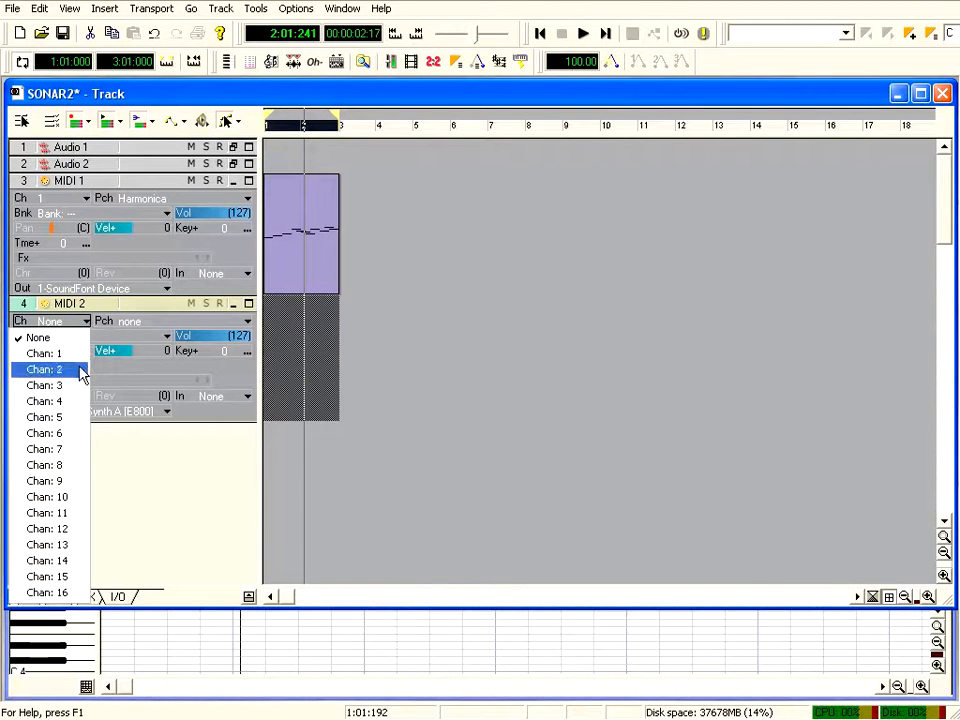
pyautogui.click(82, 370)
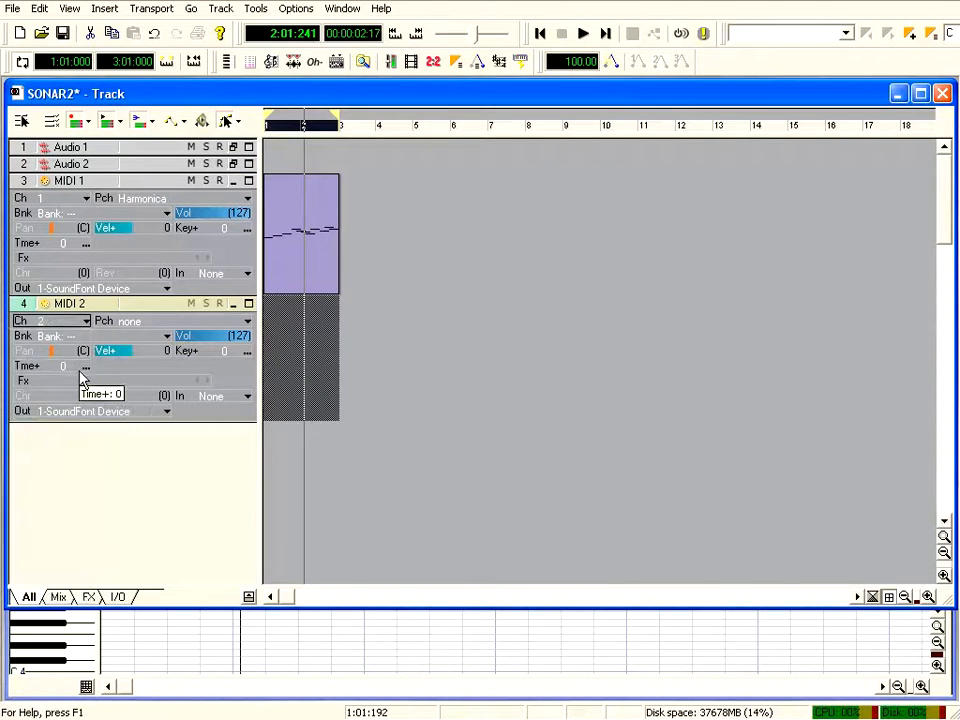
pyautogui.click(249, 322)
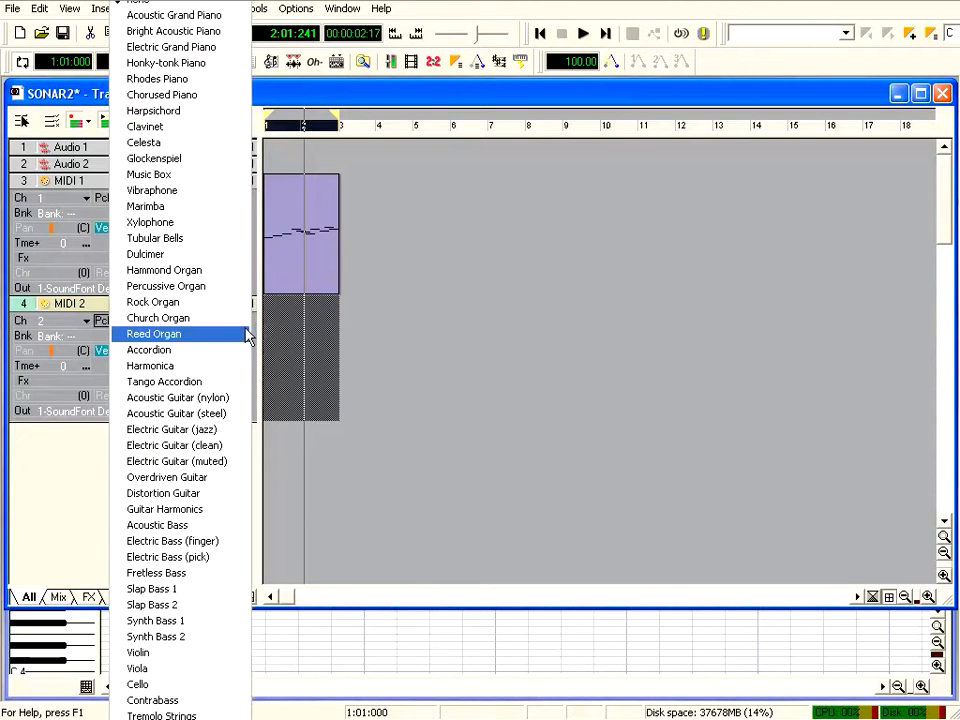
pyautogui.click(178, 527)
# Switch the Piano Roll from MIDI 1 to the MIDI 2 track using Pick Tracks
pyautogui.click(88, 648)
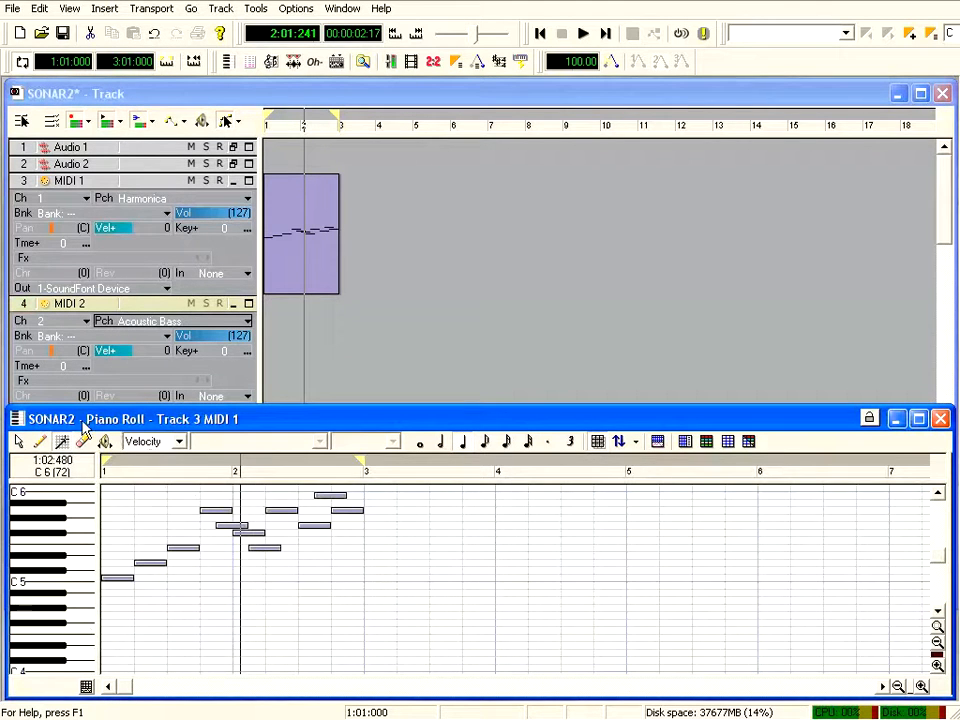
pyautogui.click(619, 442)
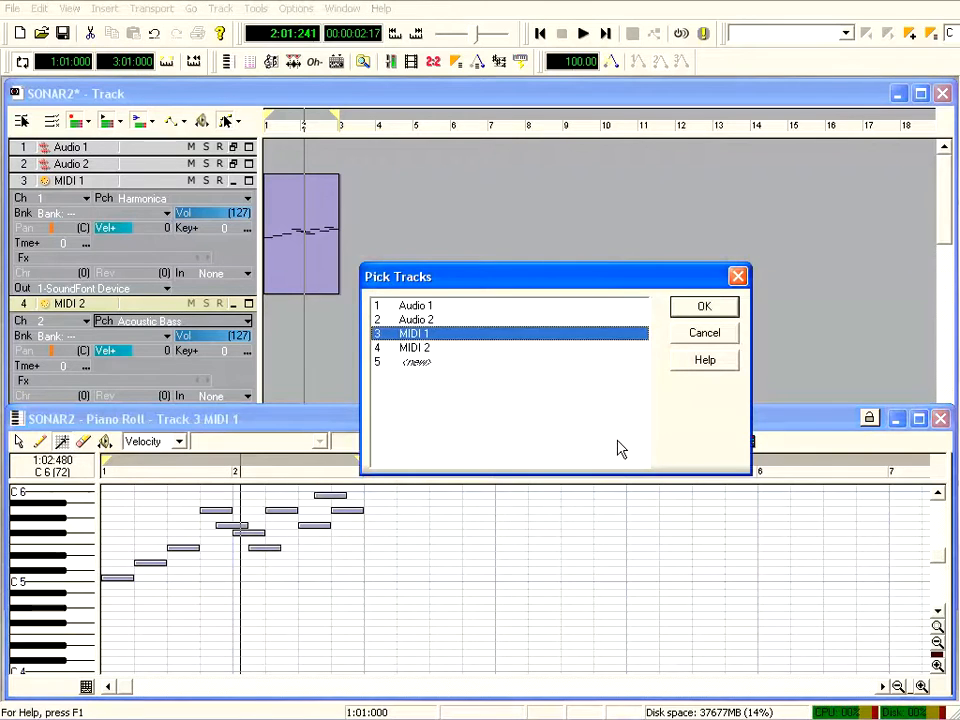
pyautogui.click(417, 349)
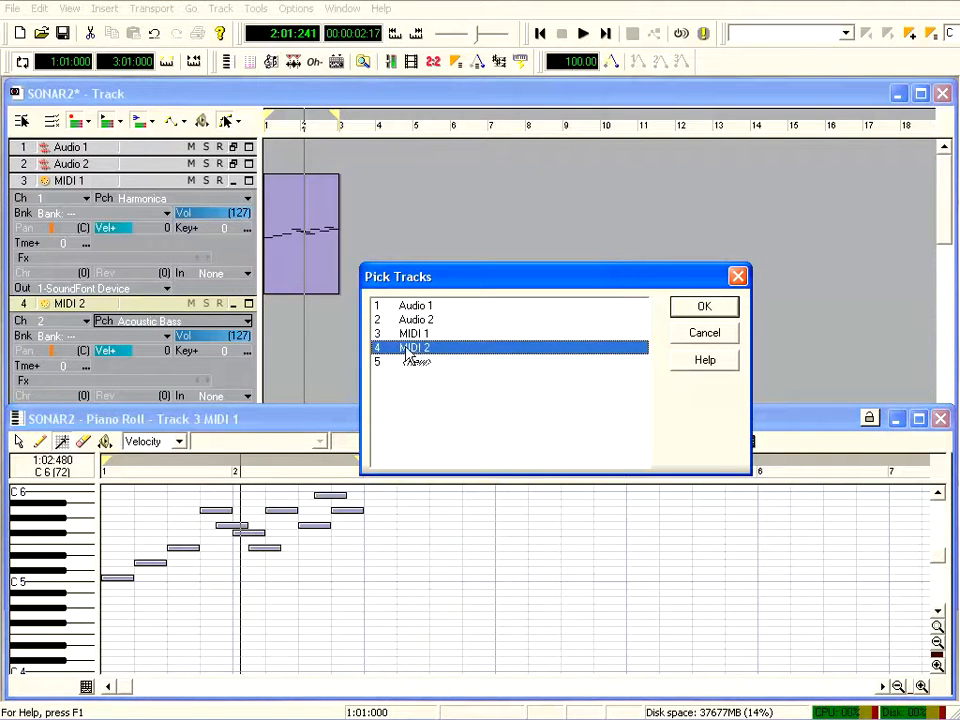
pyautogui.click(413, 336)
pyautogui.click(414, 349)
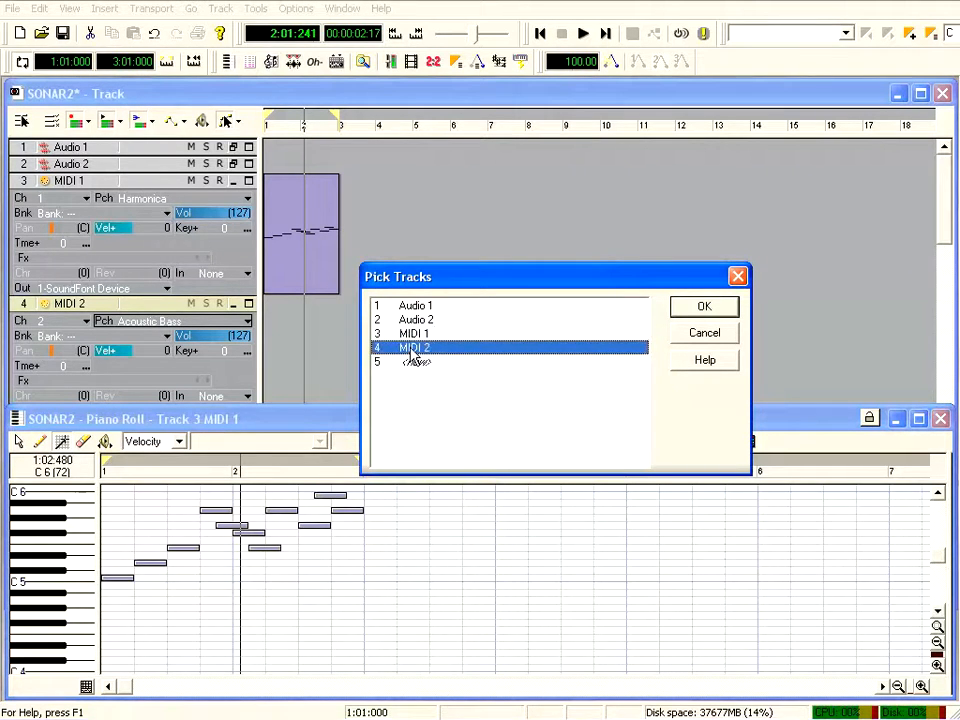
pyautogui.click(416, 319)
pyautogui.click(418, 307)
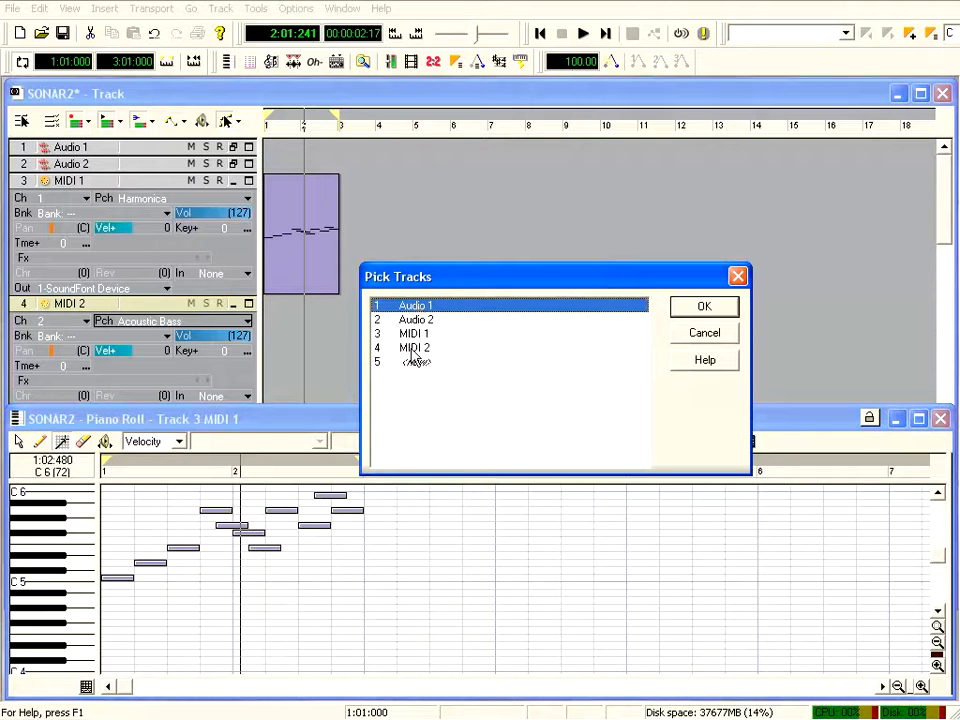
pyautogui.click(410, 349)
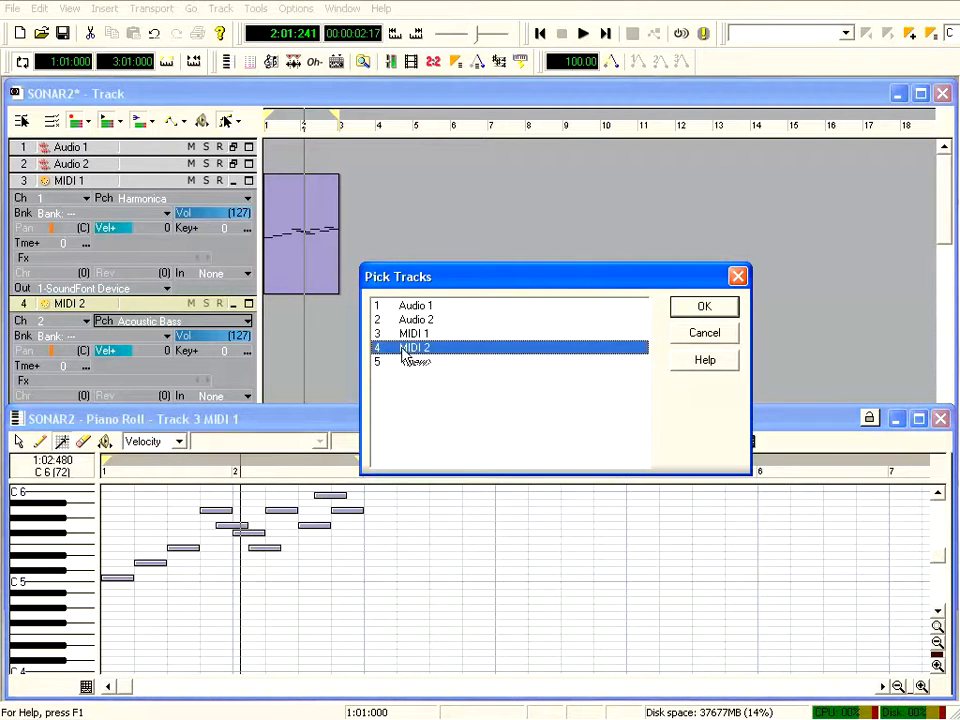
pyautogui.click(731, 315)
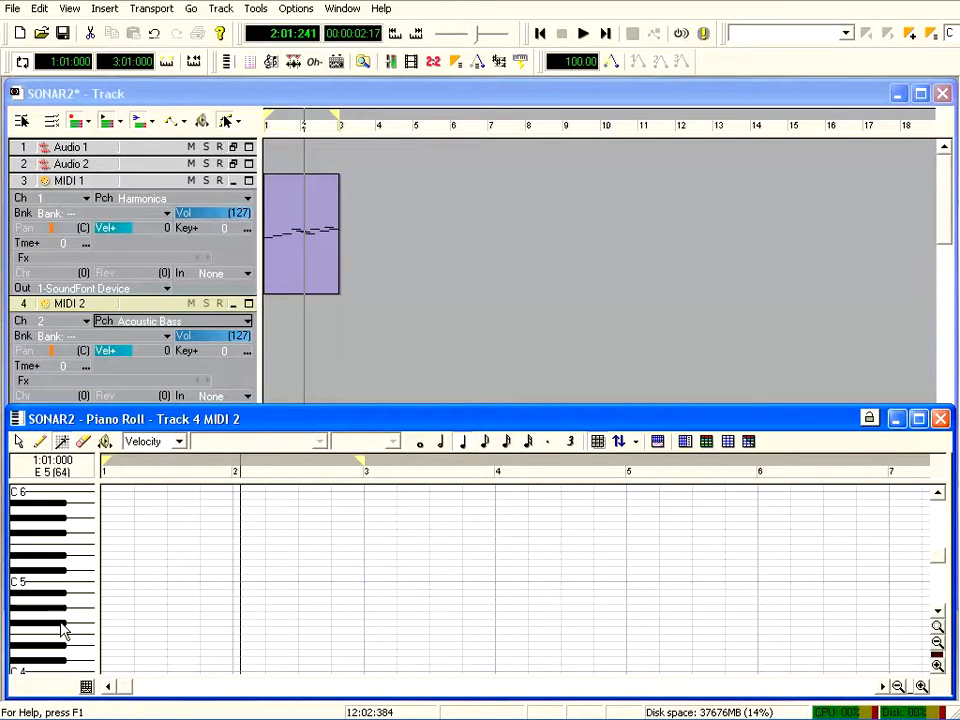
# Draw a rhythmic bass line of C 4 notes across measures 1 and 2 of MIDI 2, and play it with the melody
pyautogui.scroll(-3, 71, 620)
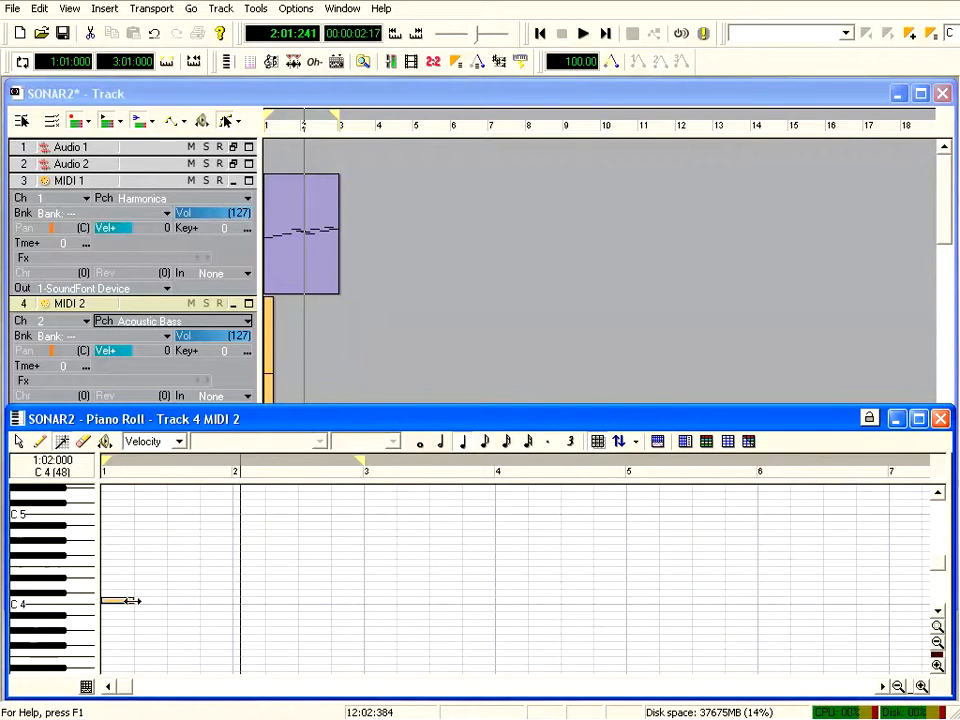
pyautogui.click(202, 600)
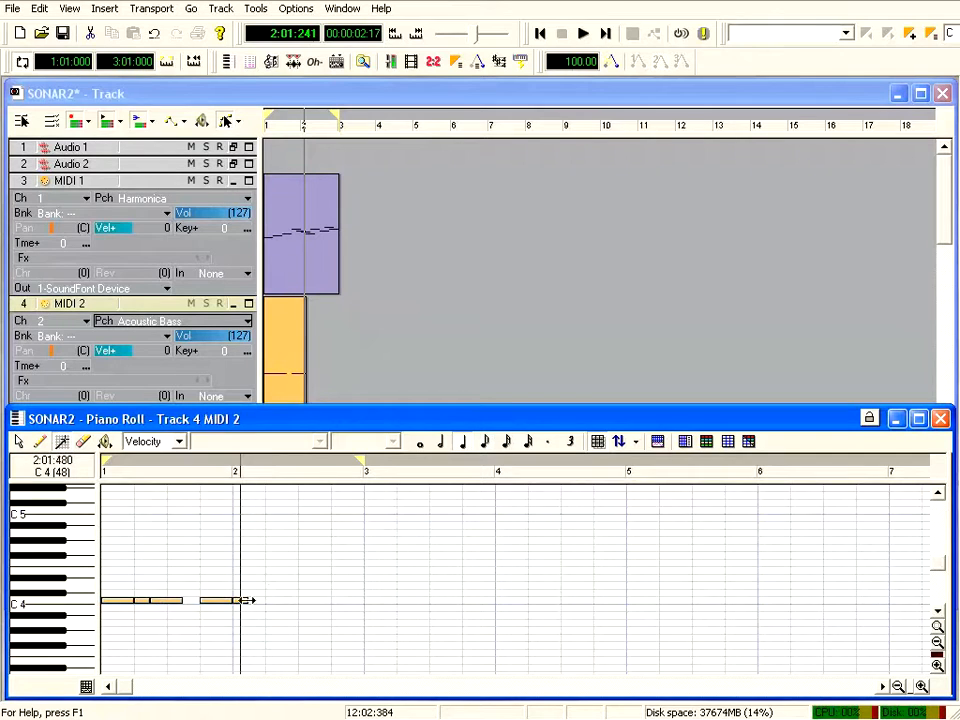
pyautogui.click(300, 600)
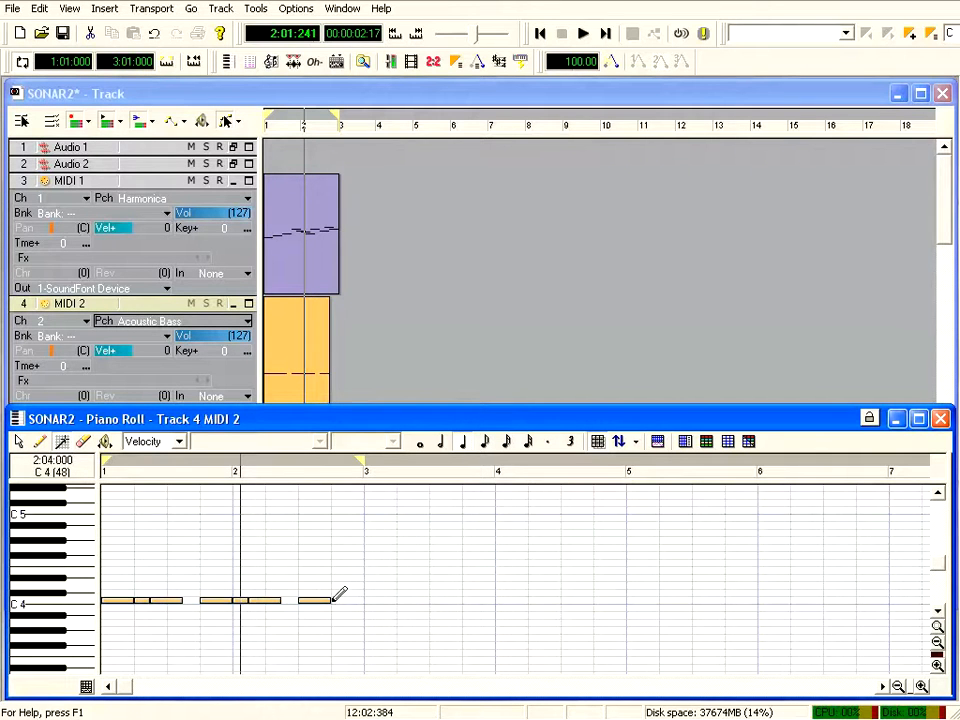
pyautogui.moveTo(340, 595); pyautogui.dragTo(398, 490)
pyautogui.click(585, 34)
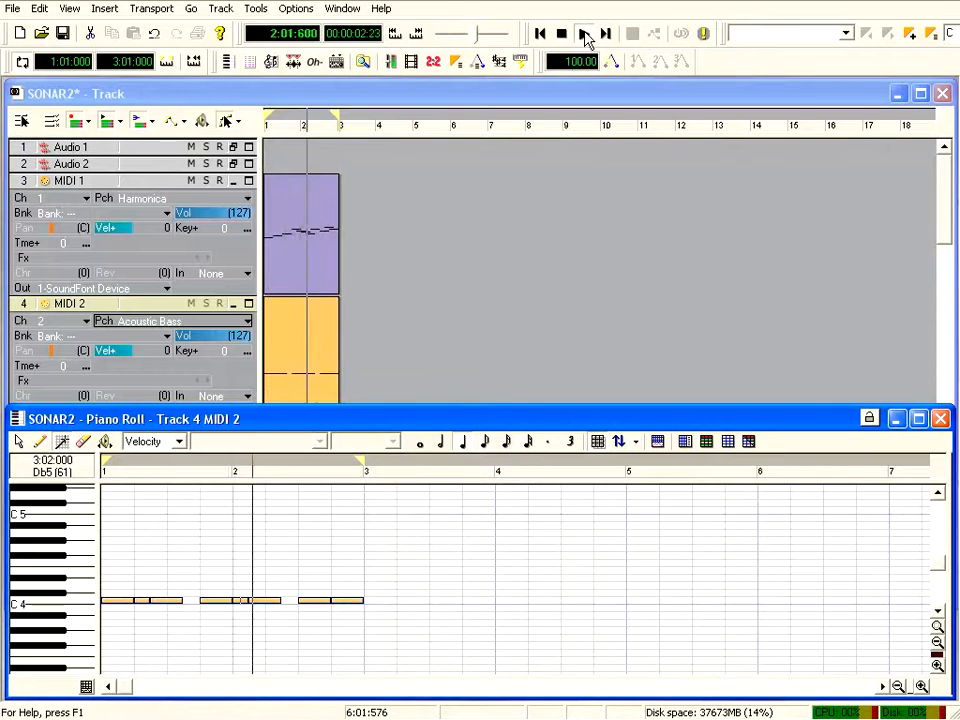
# Insert a new MIDI track below MIDI 2, expand its controls, and set its channel to Chan: 10
pyautogui.click(155, 100)
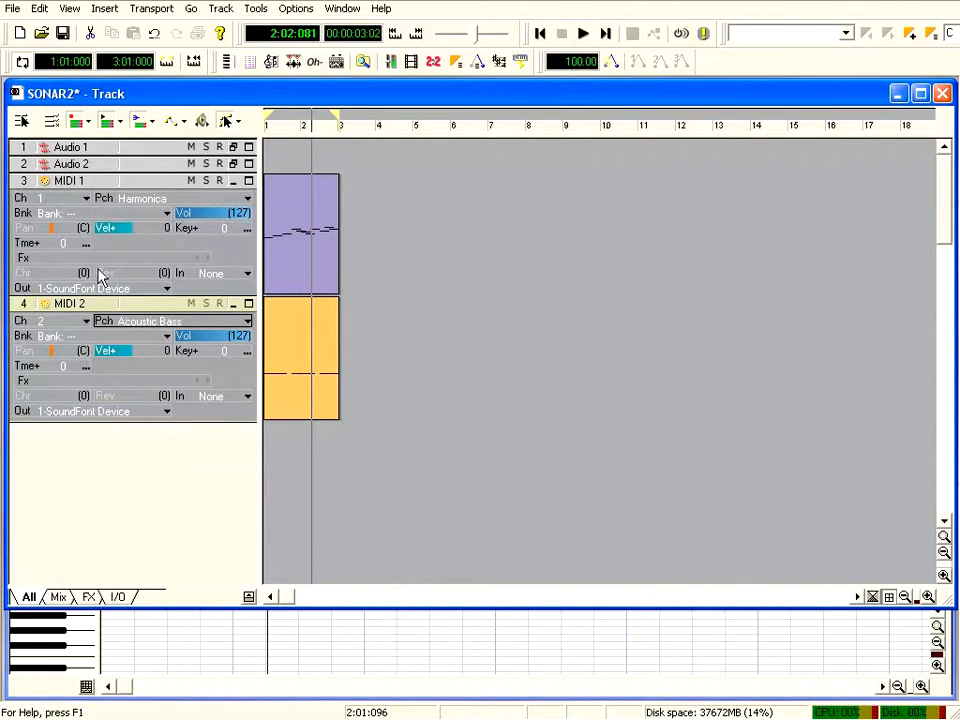
pyautogui.click(105, 9)
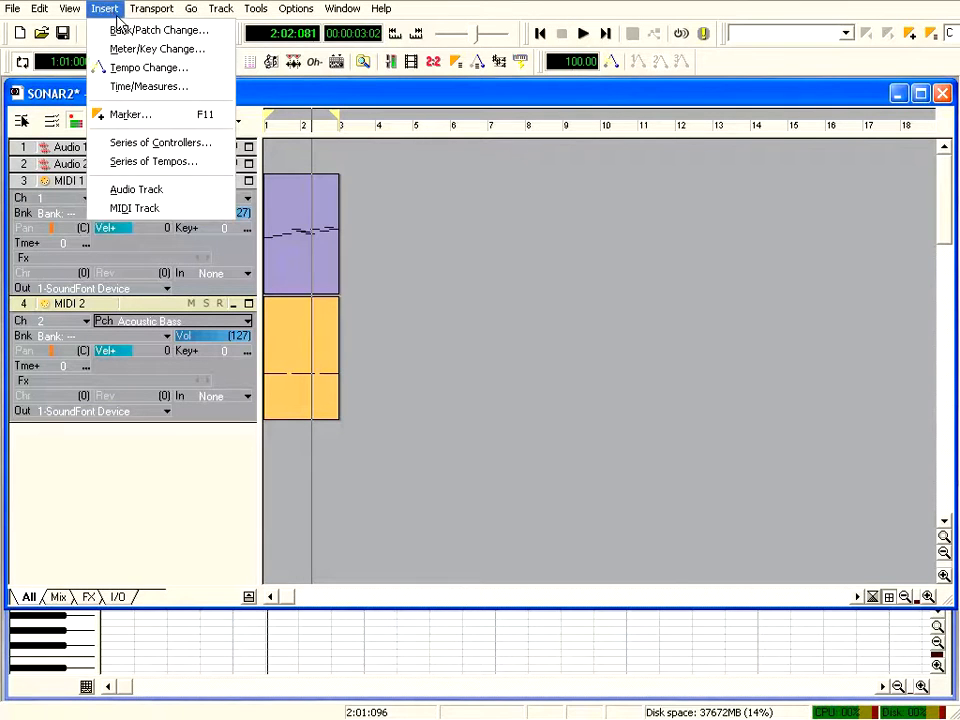
pyautogui.click(145, 210)
pyautogui.moveTo(155, 438); pyautogui.dragTo(150, 548)
pyautogui.click(86, 449)
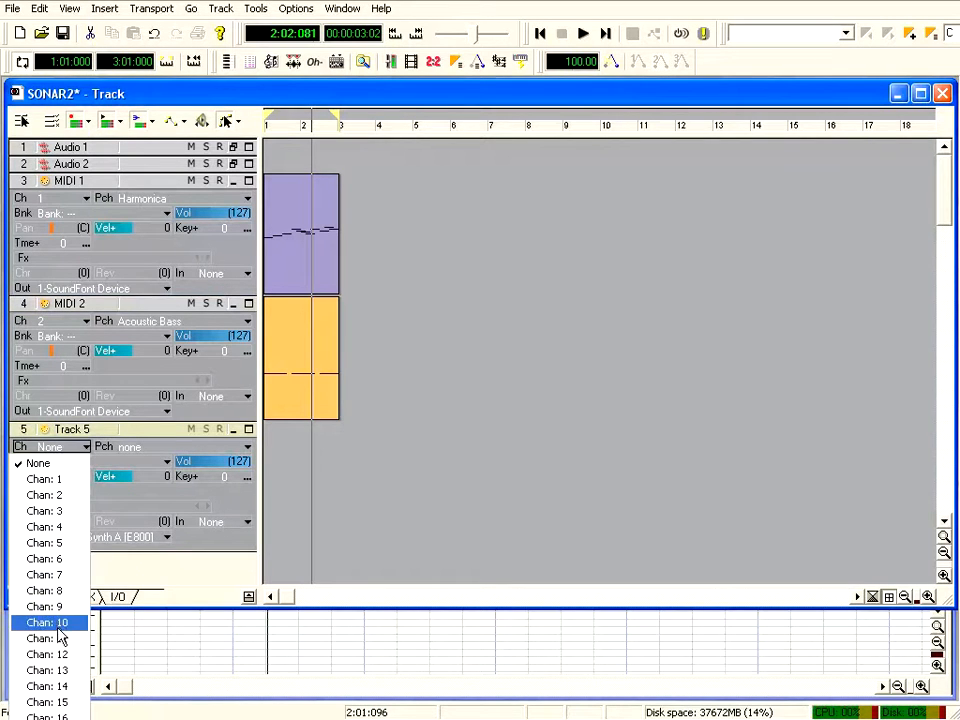
pyautogui.click(60, 624)
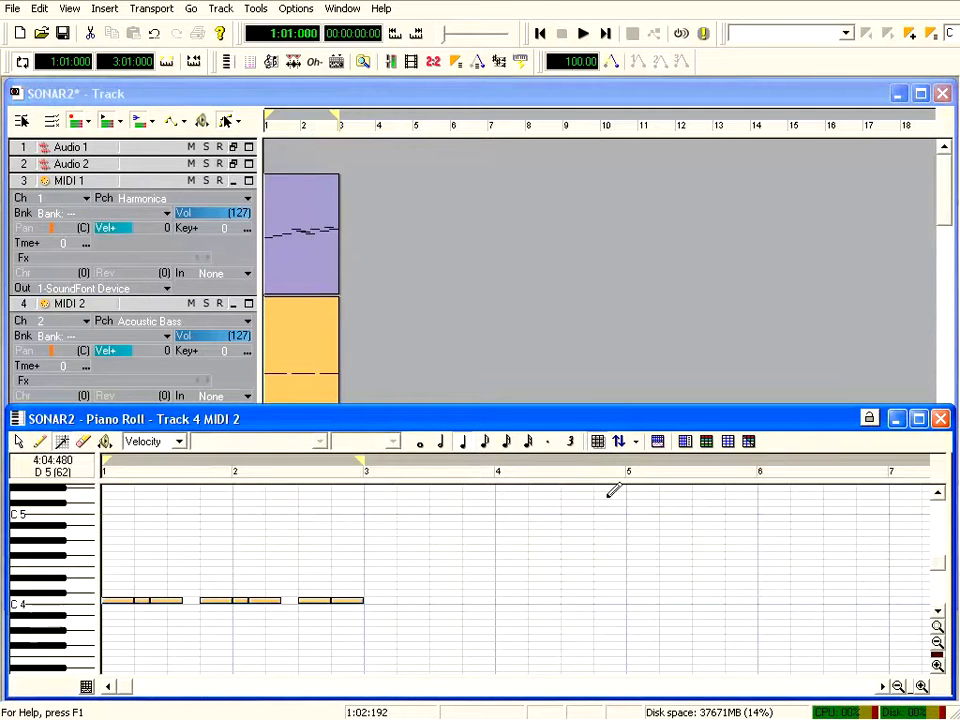
# Show the new track 5 in the Piano Roll and rename the track MIDI 3
pyautogui.click(619, 442)
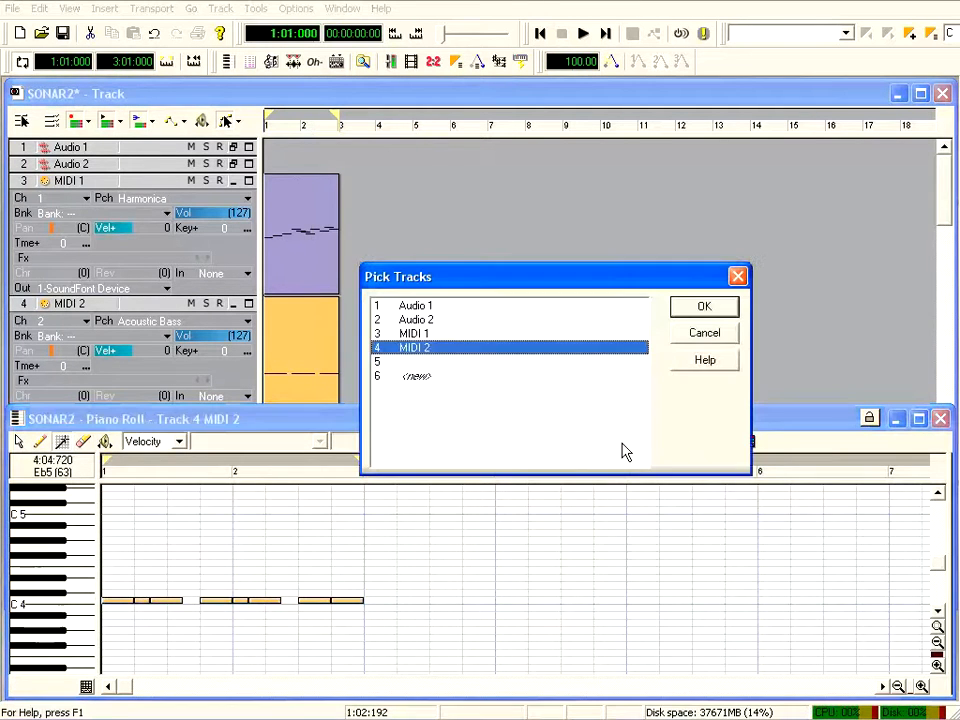
pyautogui.click(397, 362)
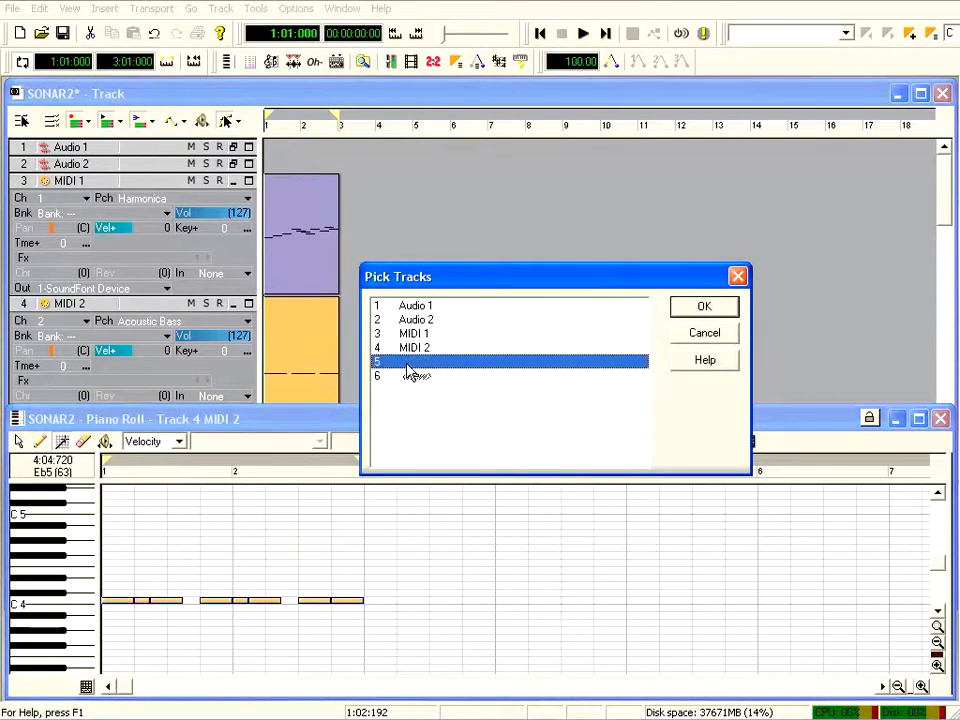
pyautogui.click(716, 314)
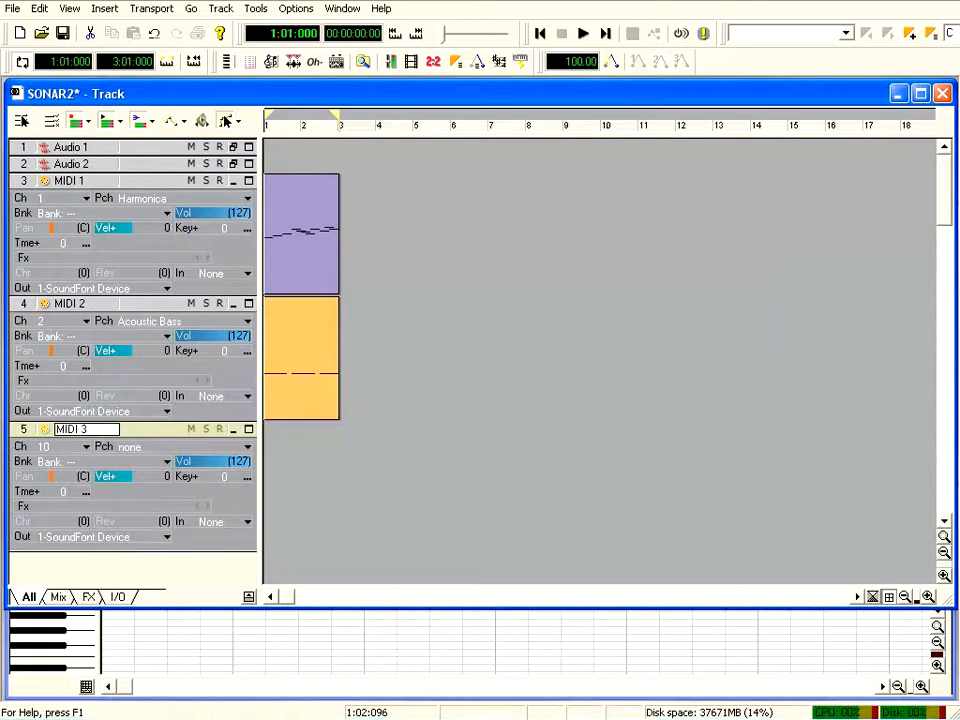
# Draw C 3 notes on beats 1 and 2 and a D 3 note on beat 3 of measure 1, playing from the start
pyautogui.click(73, 643)
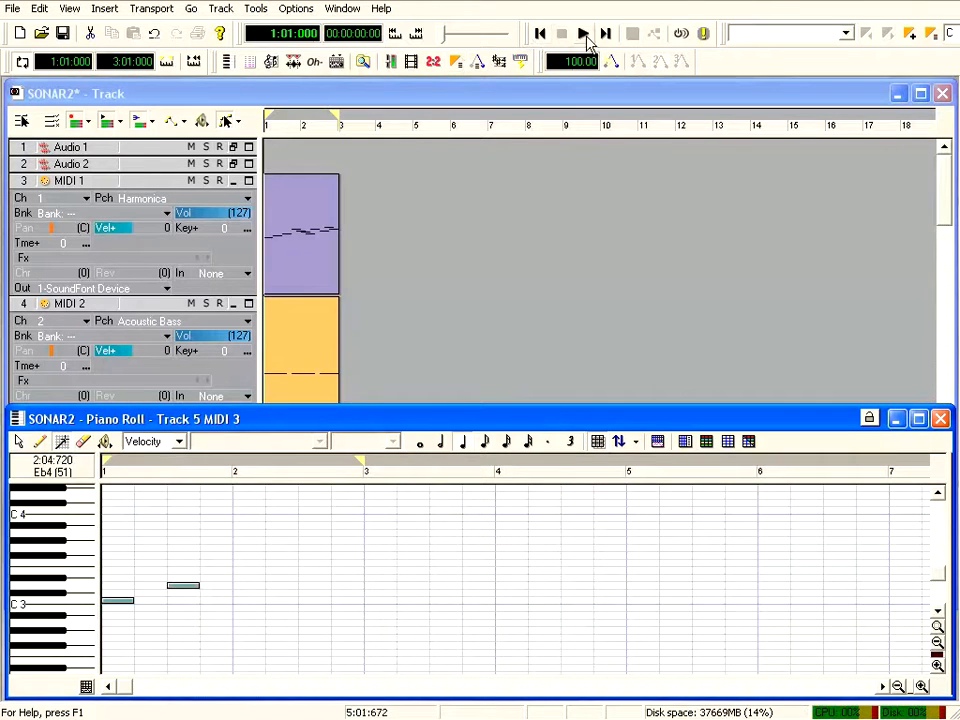
pyautogui.click(586, 36)
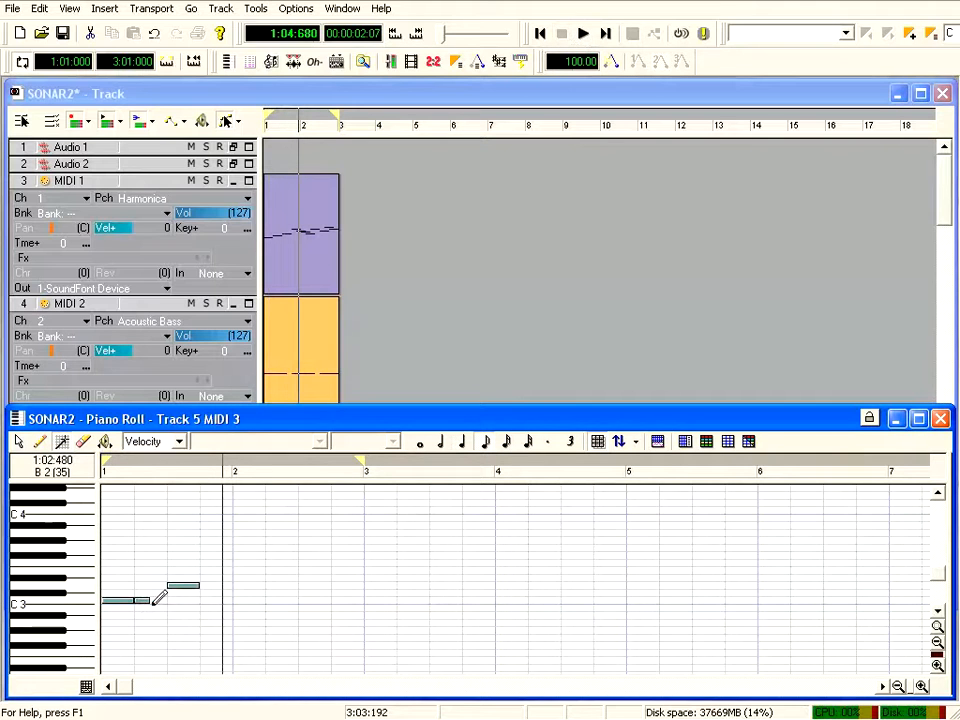
pyautogui.click(540, 36)
pyautogui.click(580, 36)
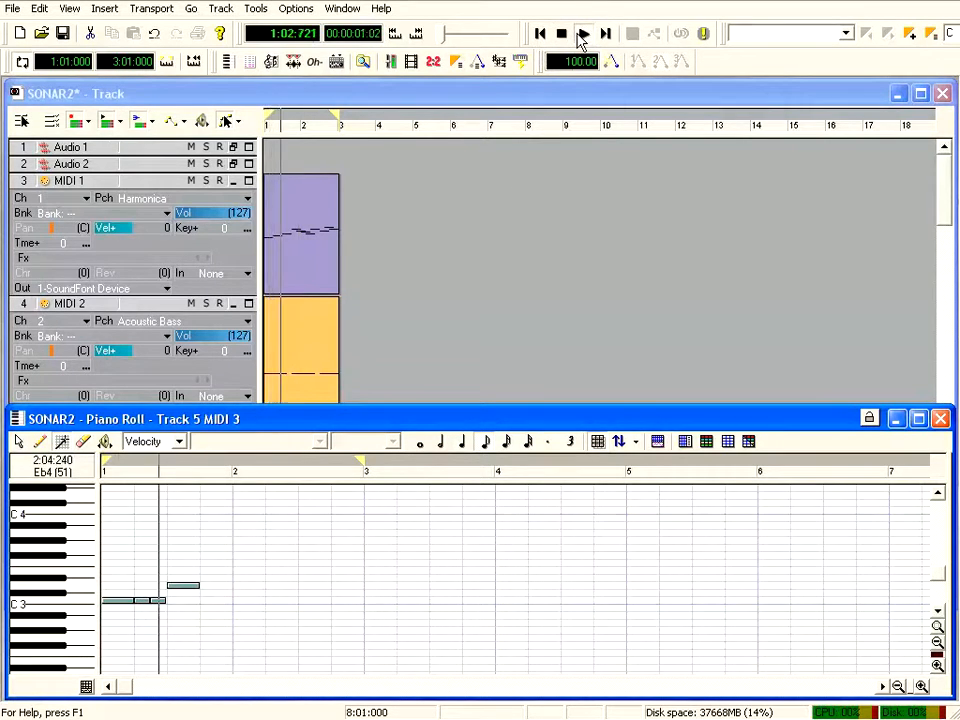
# Extend the MIDI 3 drum pattern through measure 2 with C 3 and D 3 eighth notes, playing it from the start between additions
pyautogui.click(567, 35)
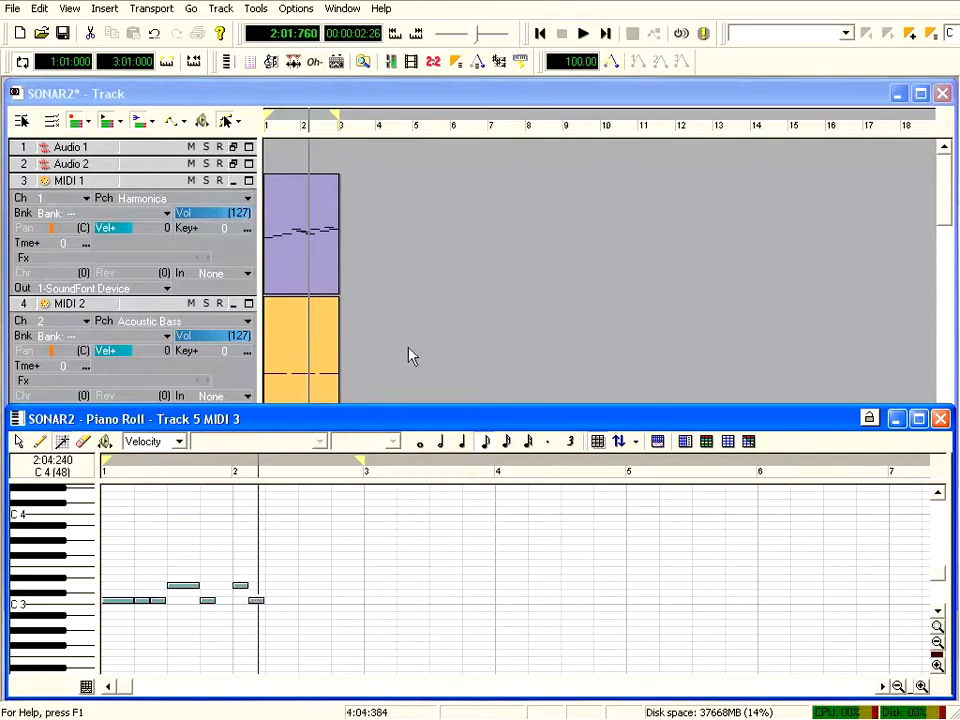
pyautogui.click(538, 35)
pyautogui.click(583, 35)
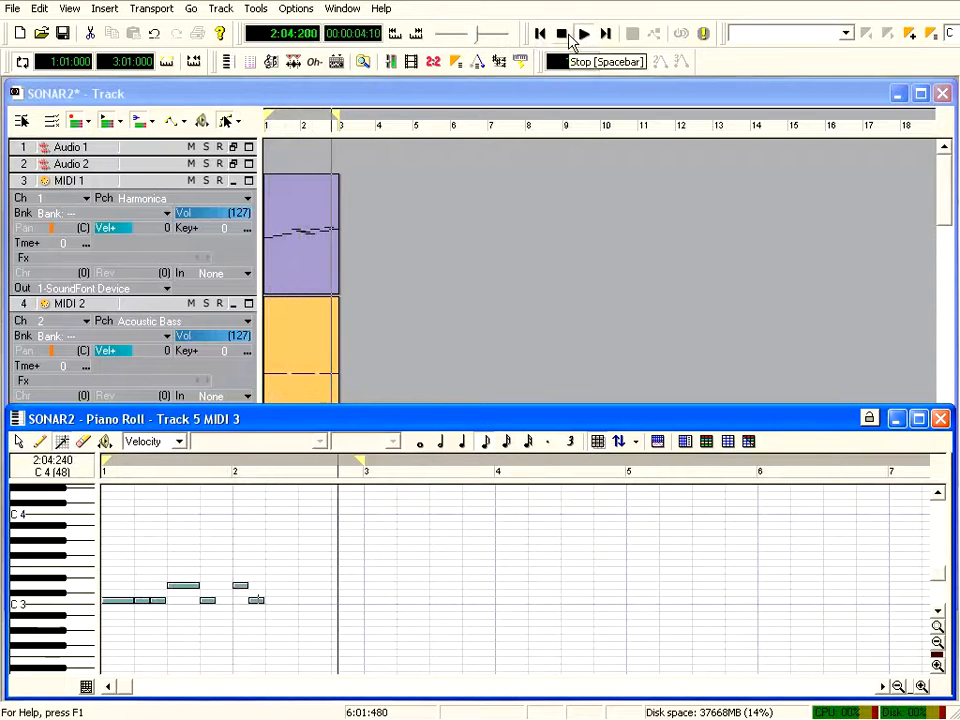
pyautogui.click(566, 34)
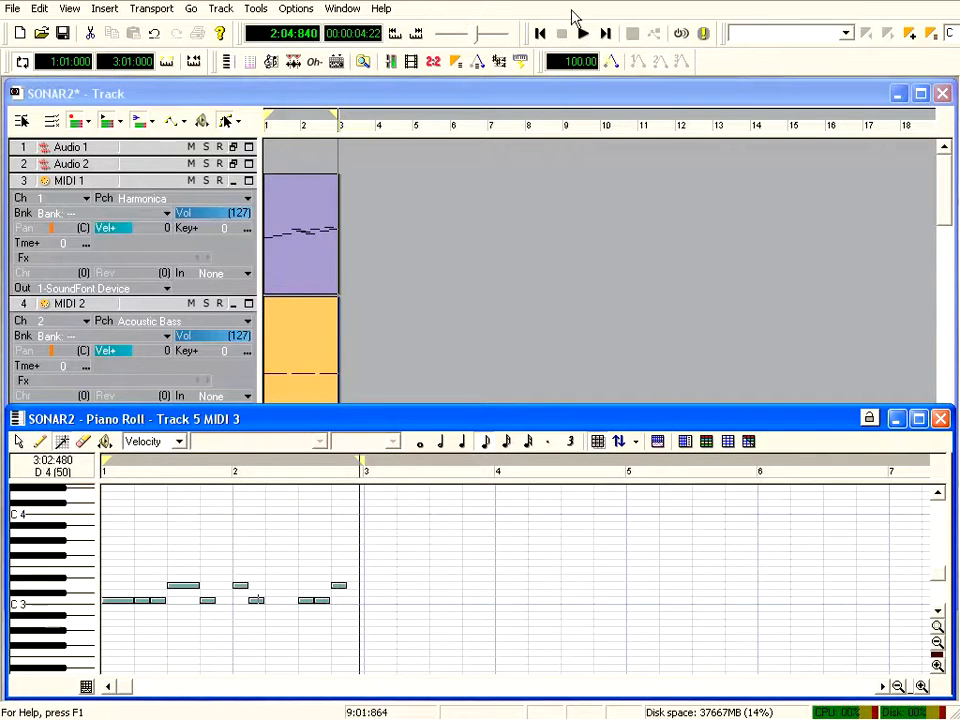
# Play all tracks from the start and add a D 3 eighth note at 1:01:480 on MIDI 3 during playback
pyautogui.click(540, 34)
pyautogui.click(584, 34)
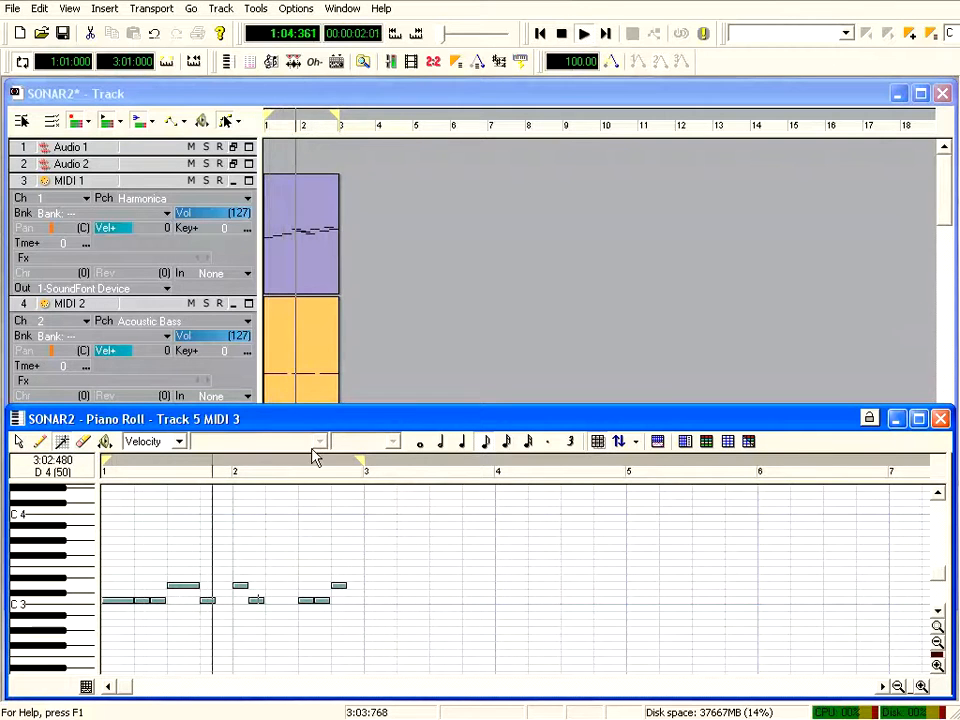
pyautogui.click(117, 585)
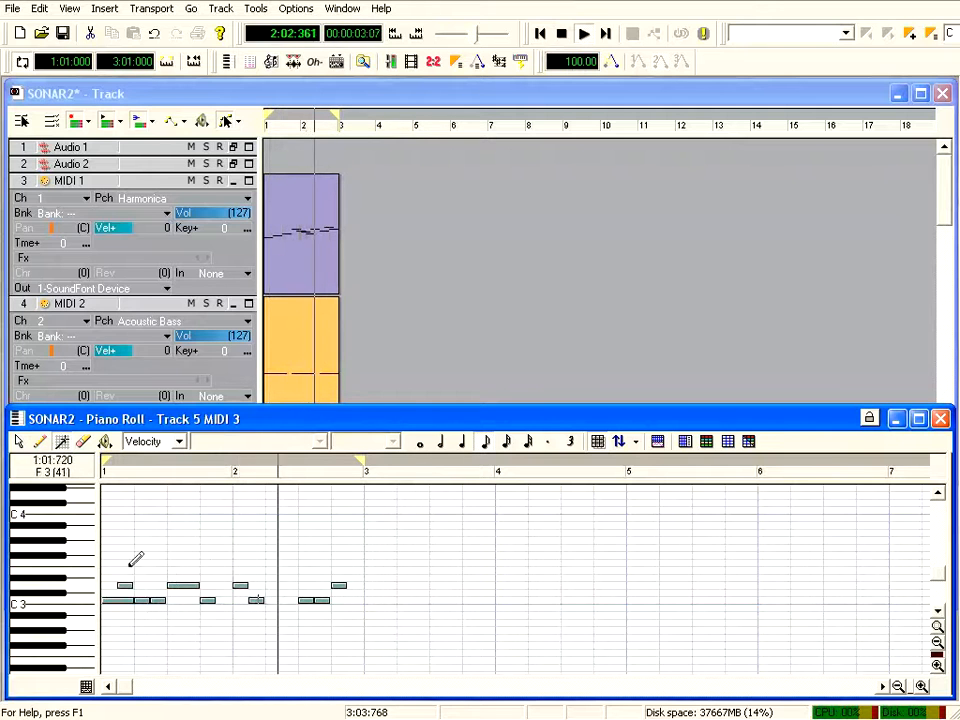
# Add a Db4 eighth note on the first beat of MIDI 3 and Bb3 eighth notes on every following beat through measure 2
pyautogui.click(109, 503)
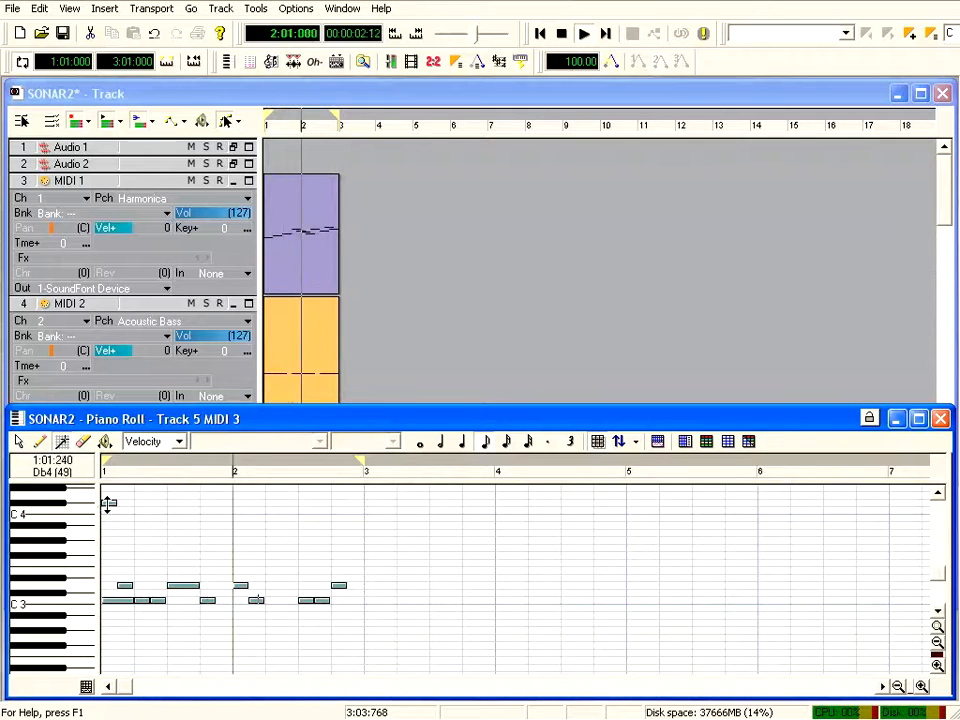
pyautogui.moveTo(102, 527); pyautogui.dragTo(103, 503)
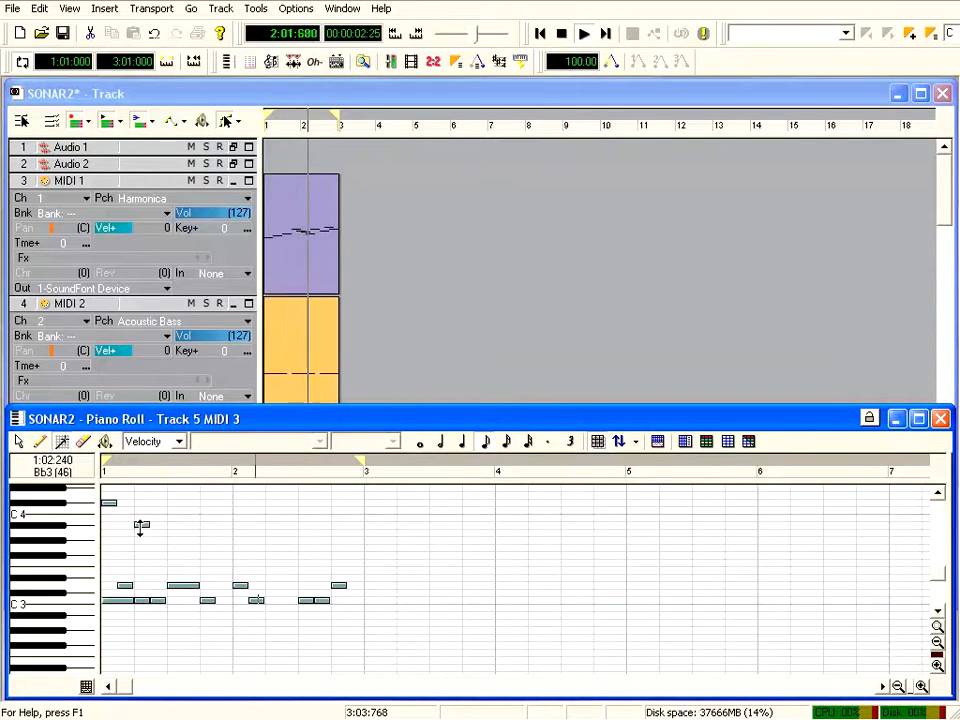
pyautogui.click(173, 525)
pyautogui.click(204, 525)
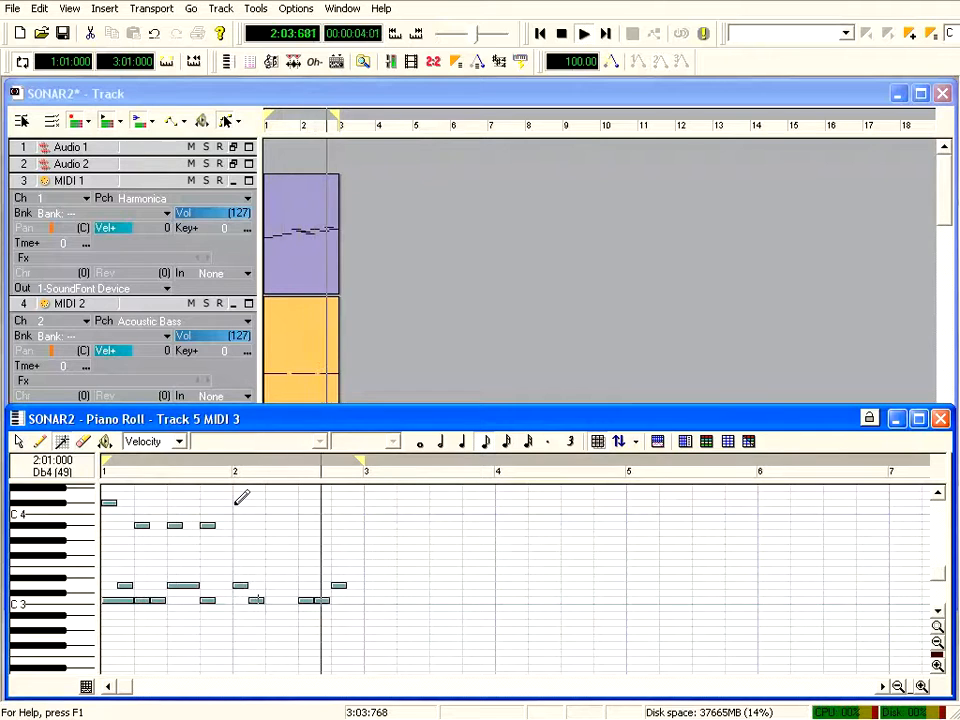
pyautogui.click(237, 525)
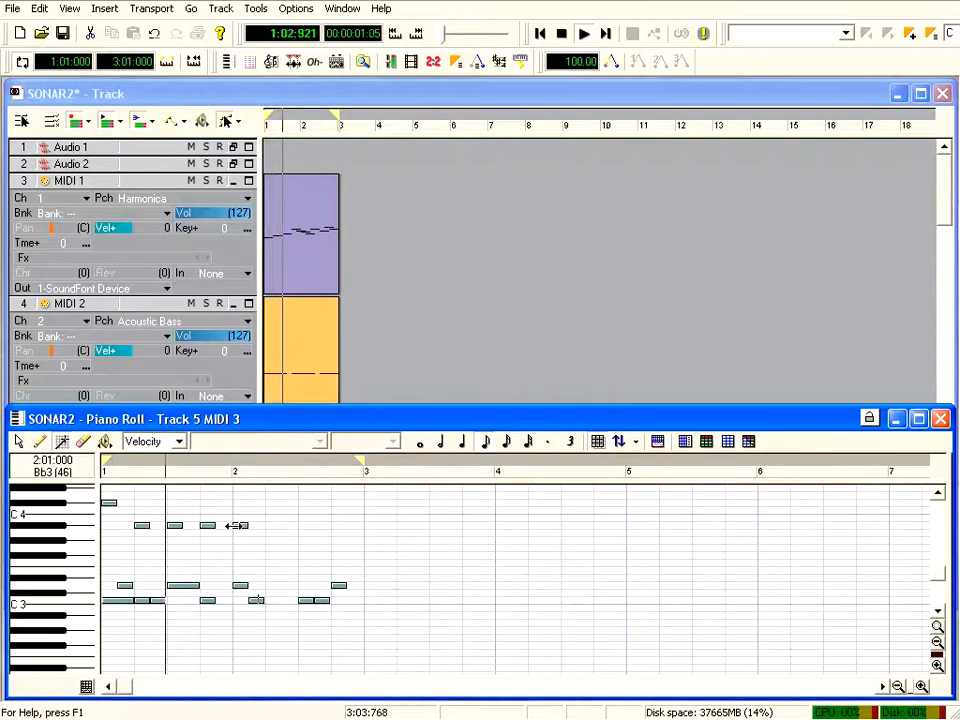
pyautogui.click(270, 525)
pyautogui.click(303, 525)
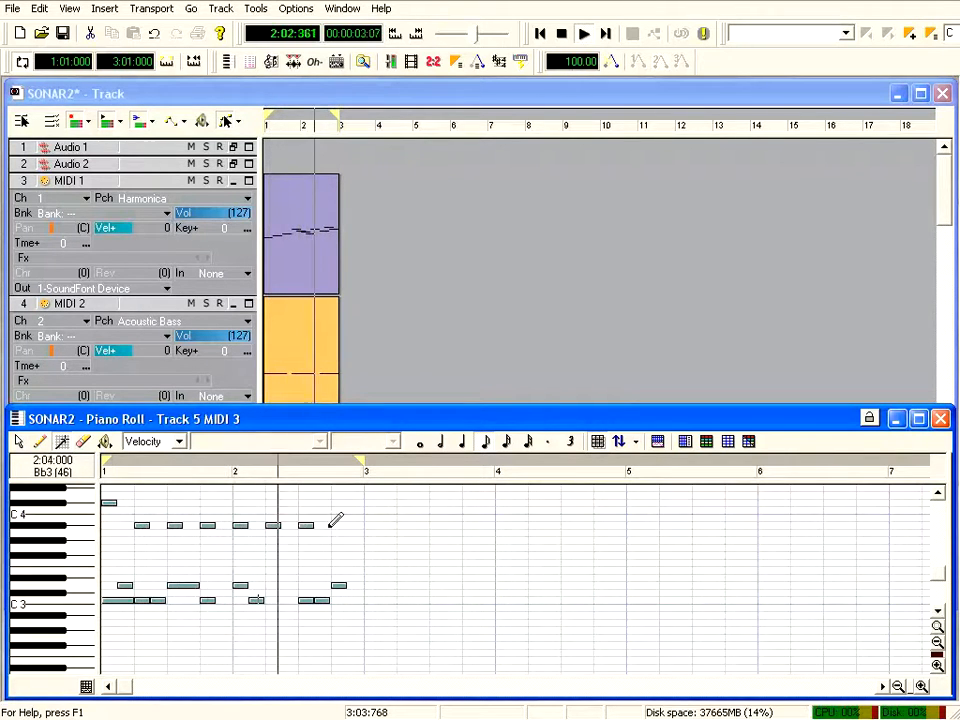
pyautogui.click(336, 525)
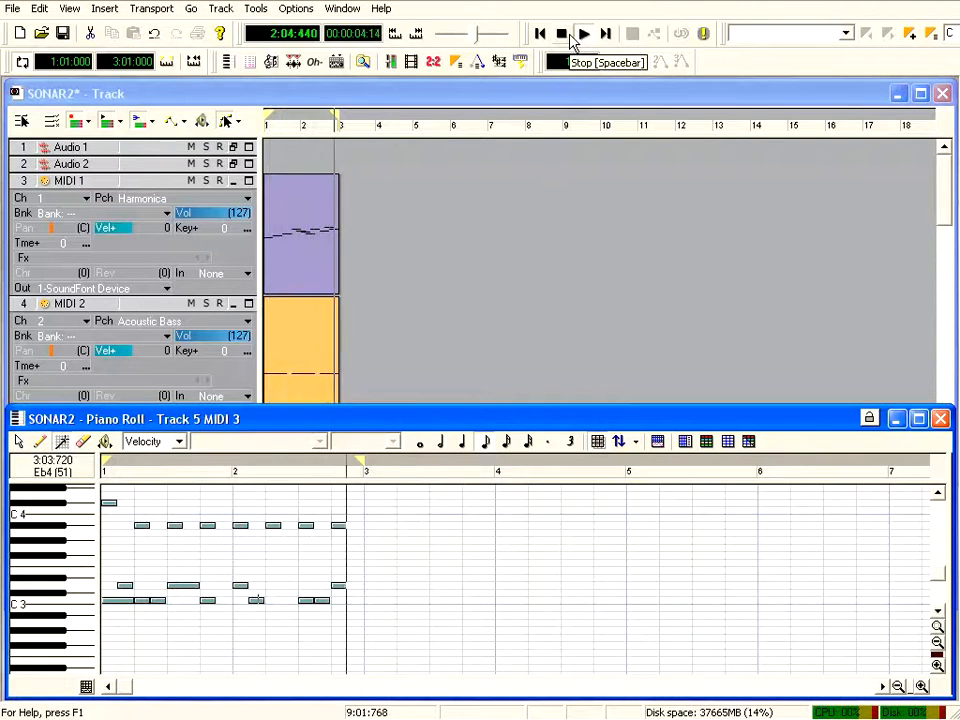
# Bring the Track view forward, fit its height to the three MIDI tracks and review MIDI 1's channel and patch lists
pyautogui.click(443, 98)
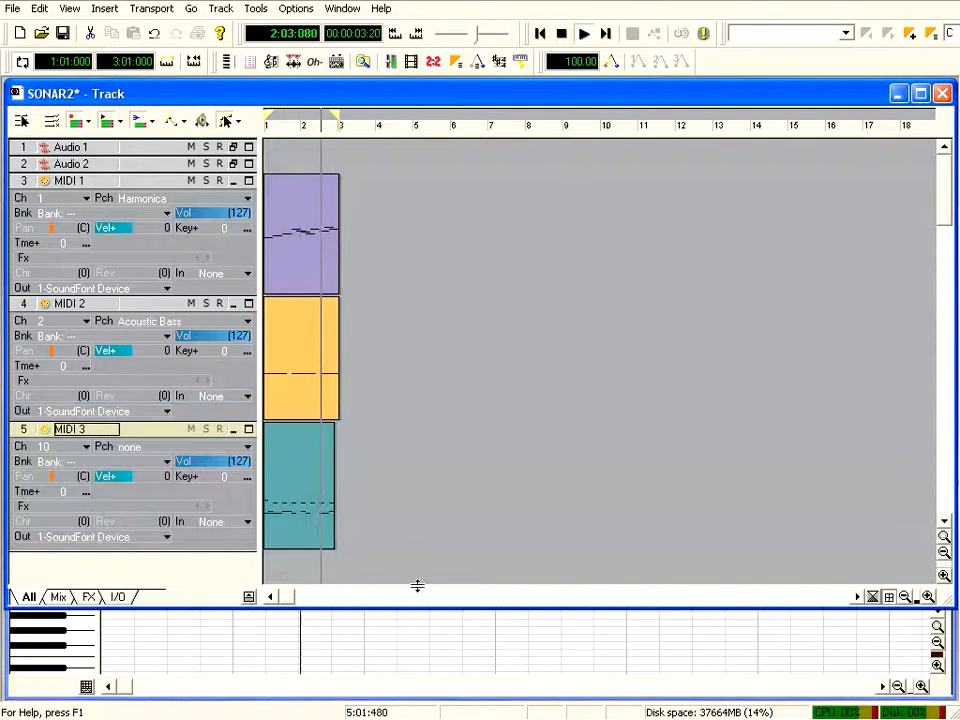
pyautogui.moveTo(407, 608); pyautogui.dragTo(384, 580)
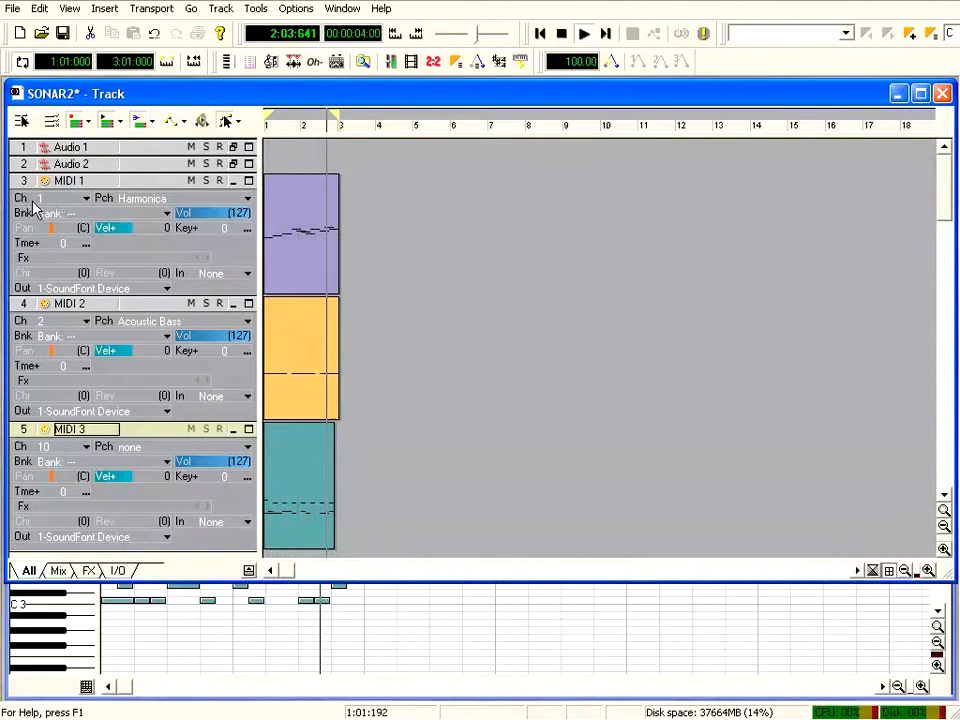
pyautogui.click(87, 199)
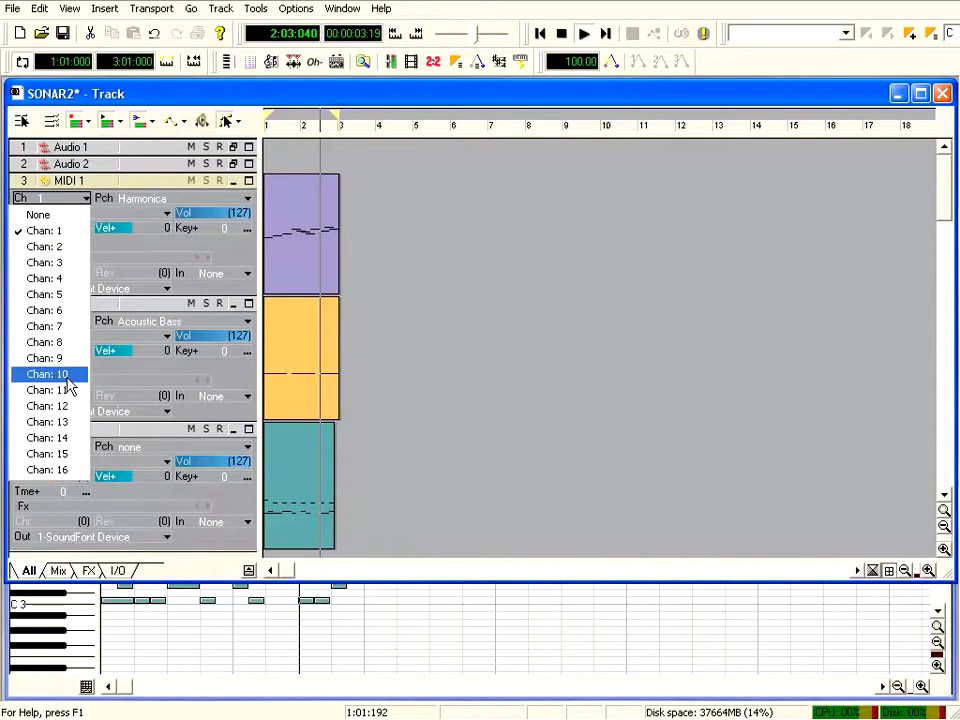
pyautogui.click(133, 184)
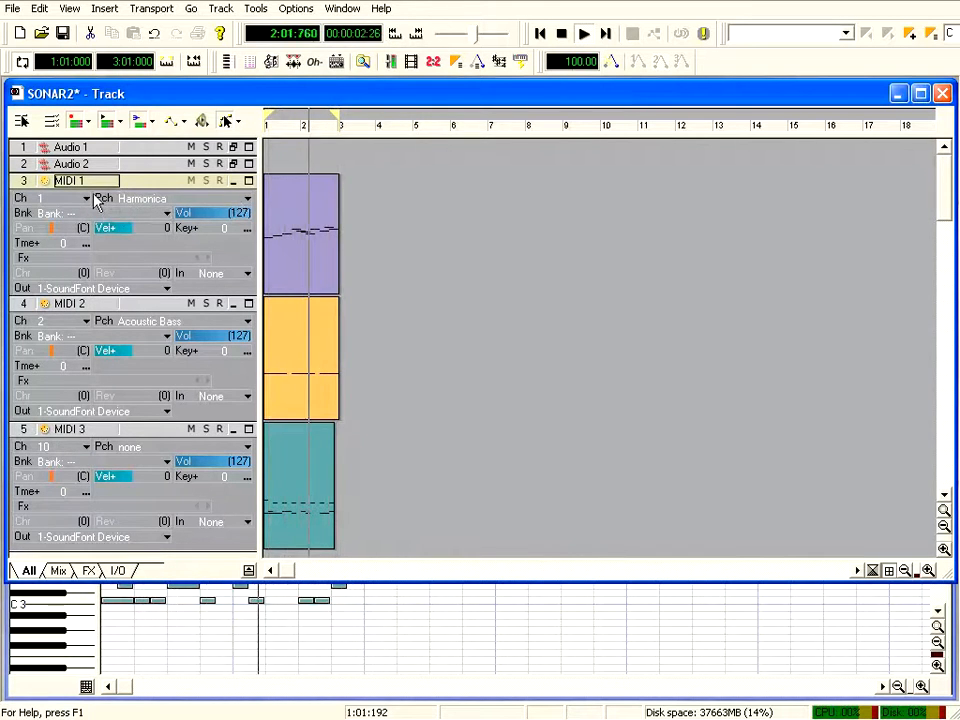
pyautogui.click(247, 198)
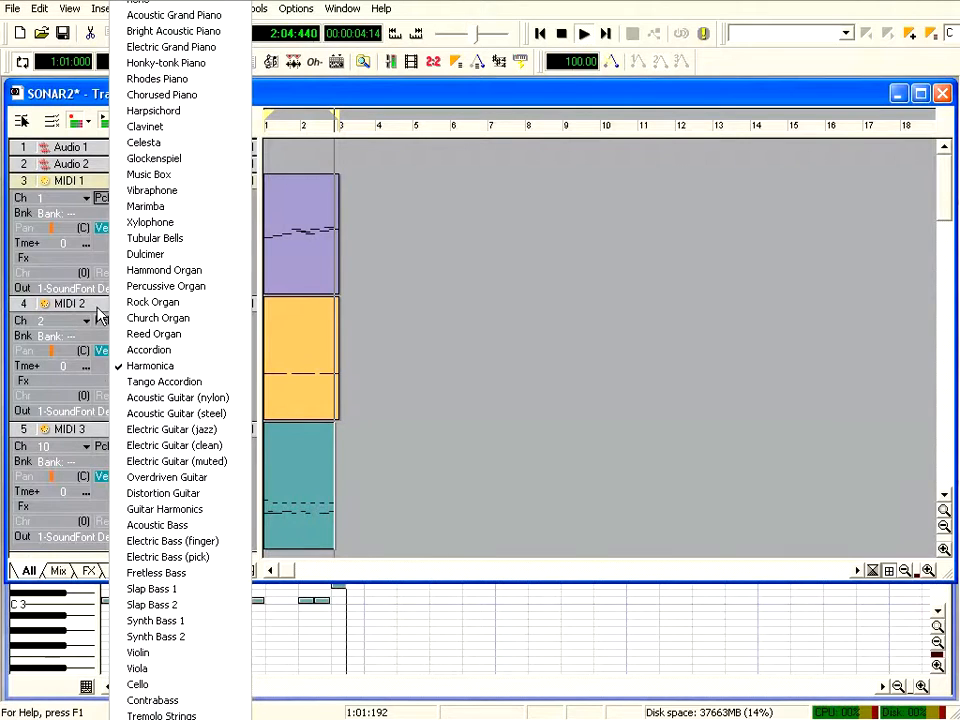
pyautogui.click(100, 316)
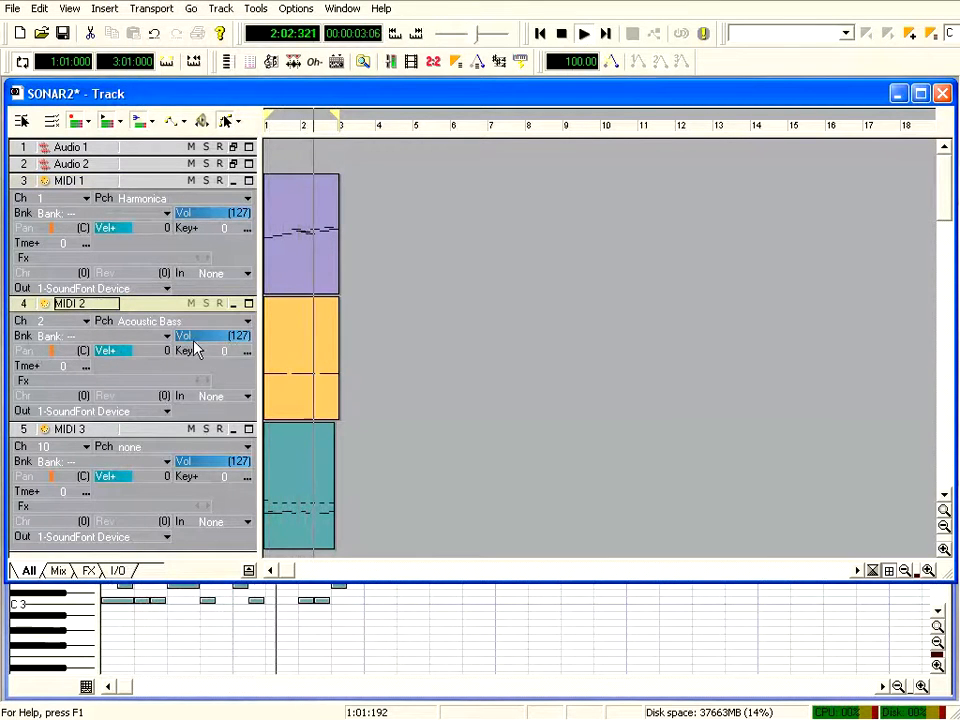
# Raise the velocity offset (Vel+) of the MIDI 2 track to about 58
pyautogui.moveTo(125, 358); pyautogui.dragTo(153, 352)
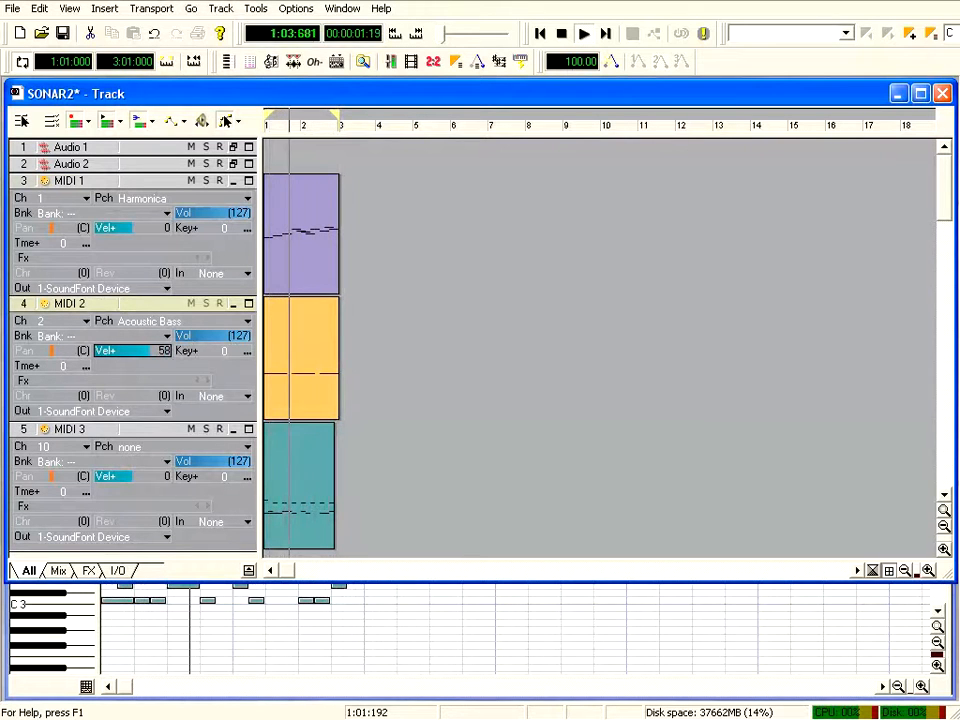
pyautogui.click(50, 386)
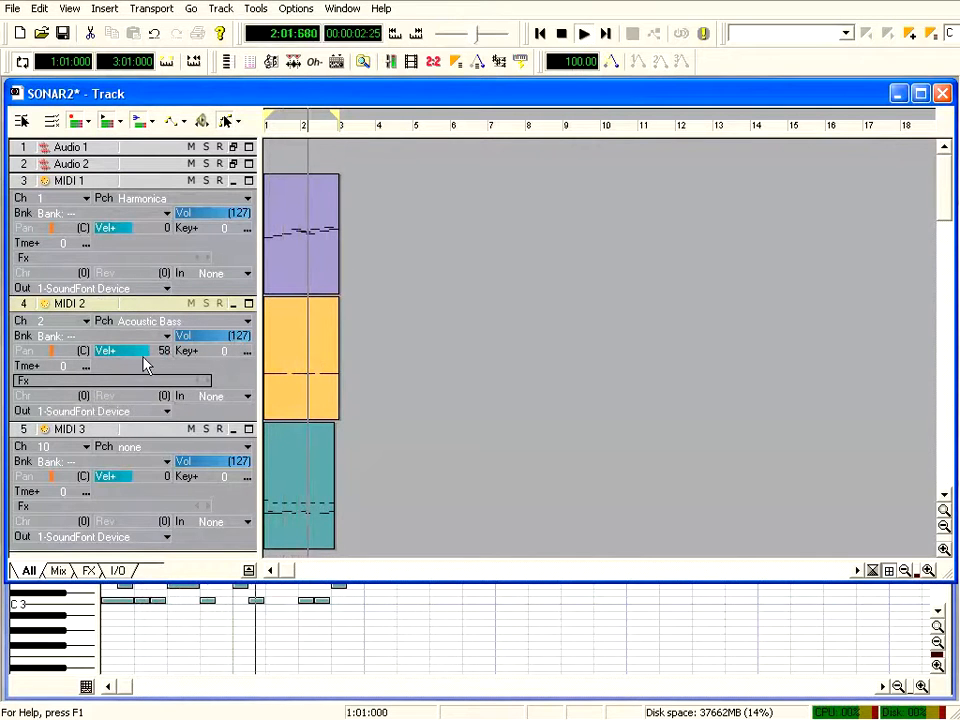
pyautogui.moveTo(151, 352); pyautogui.dragTo(148, 353)
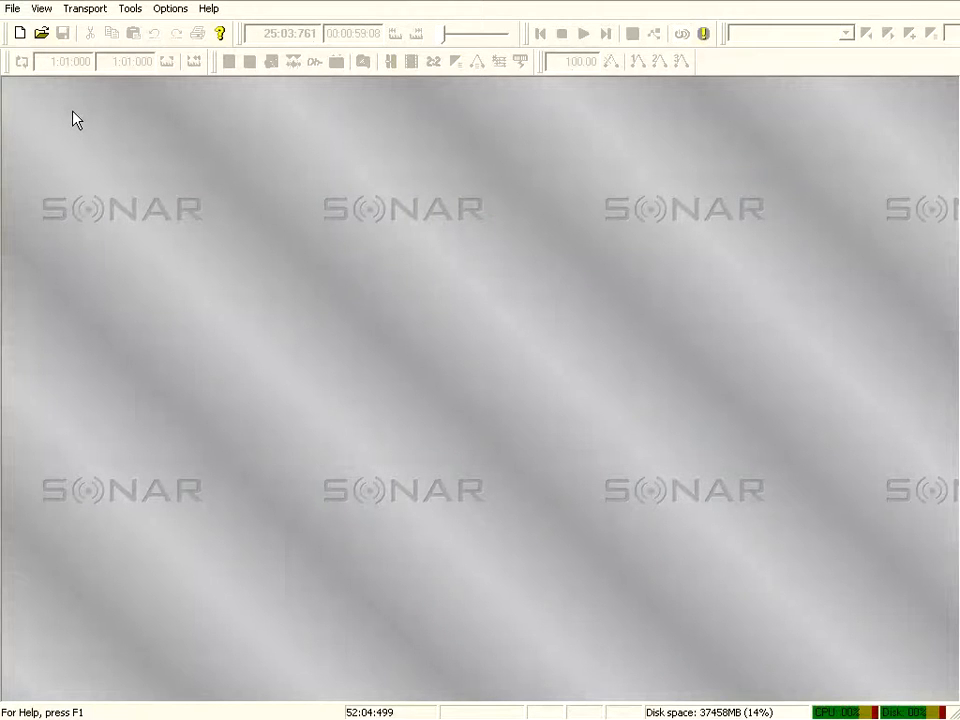
# Create a new project from the Normal template and enlarge its Track window to fill the workspace
pyautogui.click(26, 9)
pyautogui.click(13, 14)
pyautogui.click(20, 29)
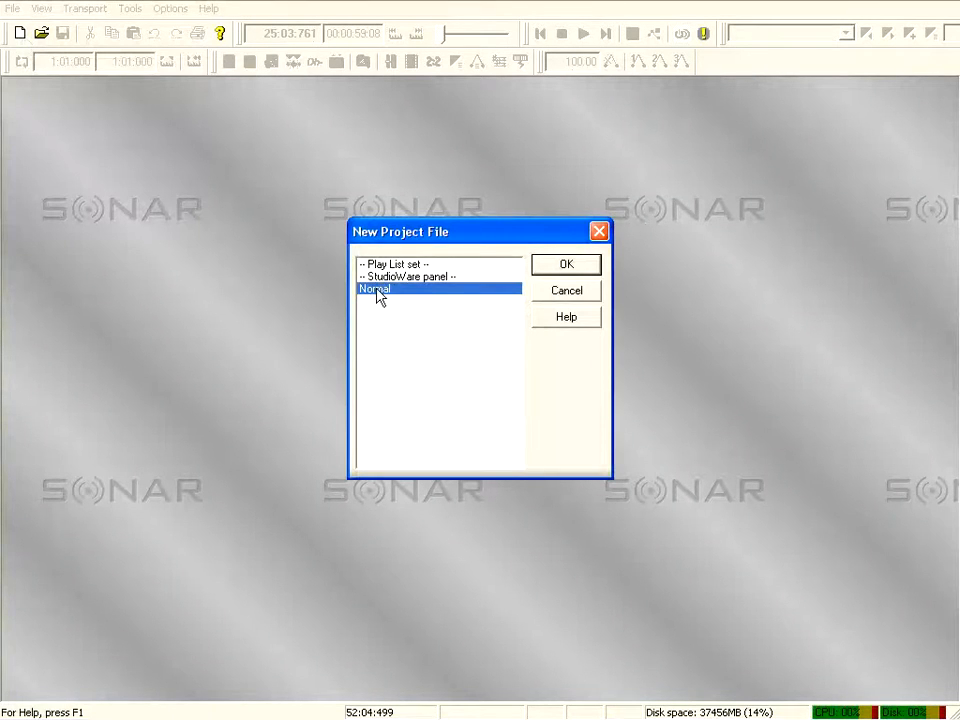
pyautogui.click(564, 266)
pyautogui.moveTo(745, 472); pyautogui.dragTo(953, 698)
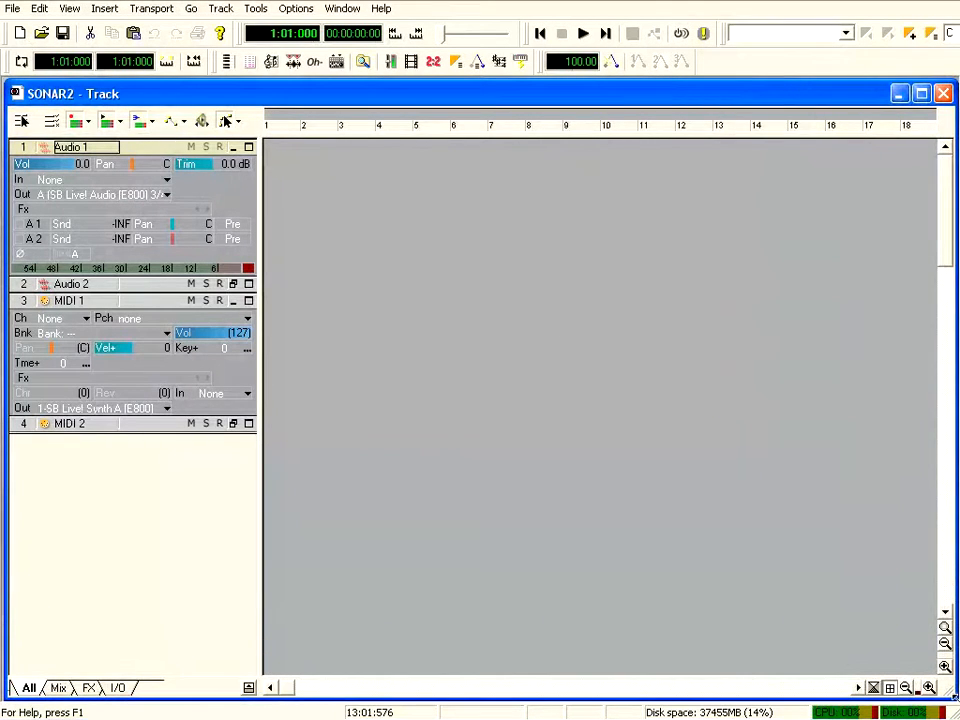
# Collapse the MIDI 1 track strip and expand the Audio 2 strip to show all its controls
pyautogui.click(233, 300)
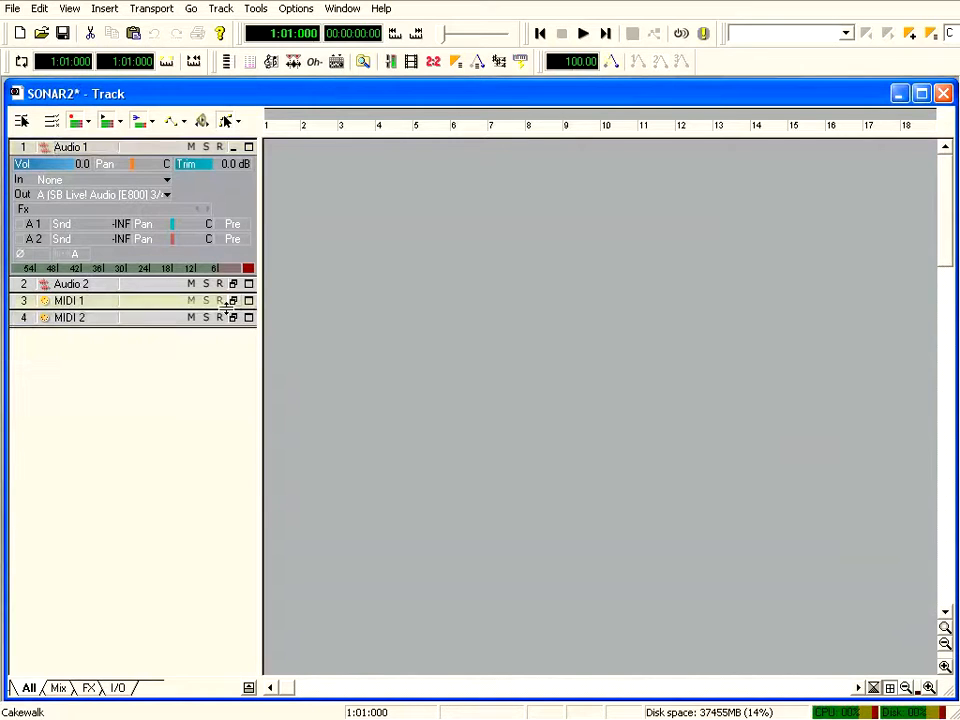
pyautogui.click(139, 299)
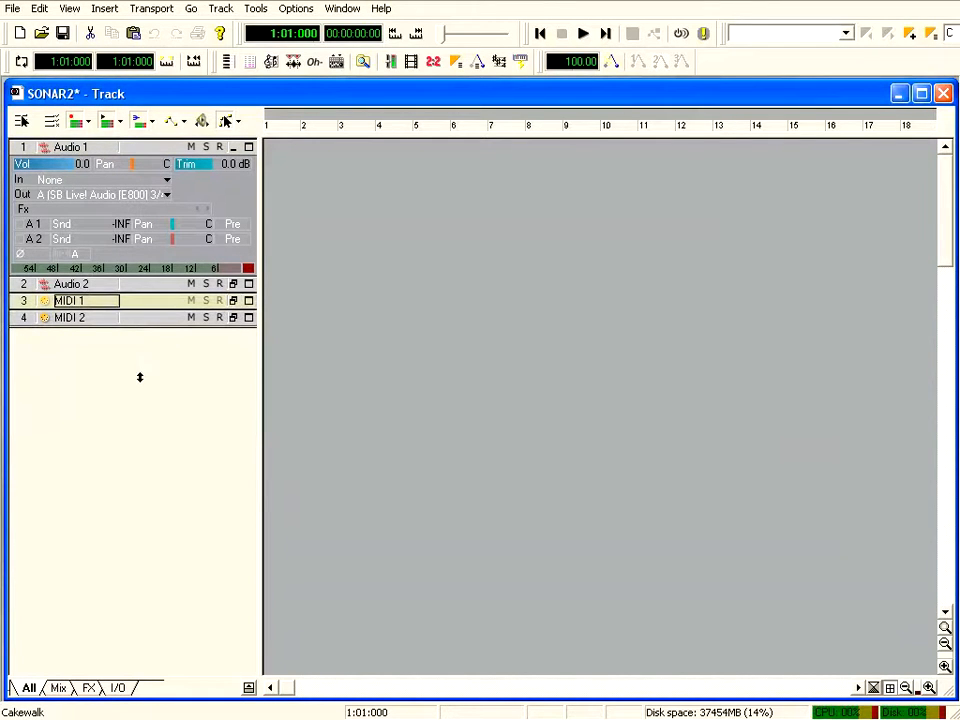
pyautogui.moveTo(141, 293); pyautogui.dragTo(143, 409)
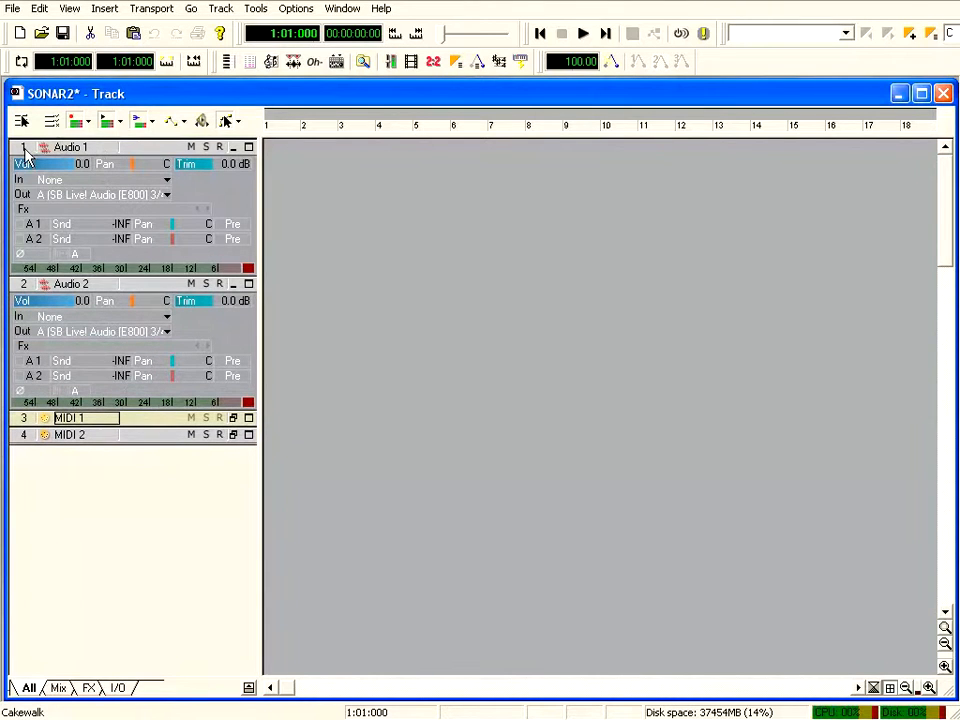
# Import the audio file 02_Pastikan from the GROWING UP > Growing Up Album folder into the Audio 1 track
pyautogui.click(25, 147)
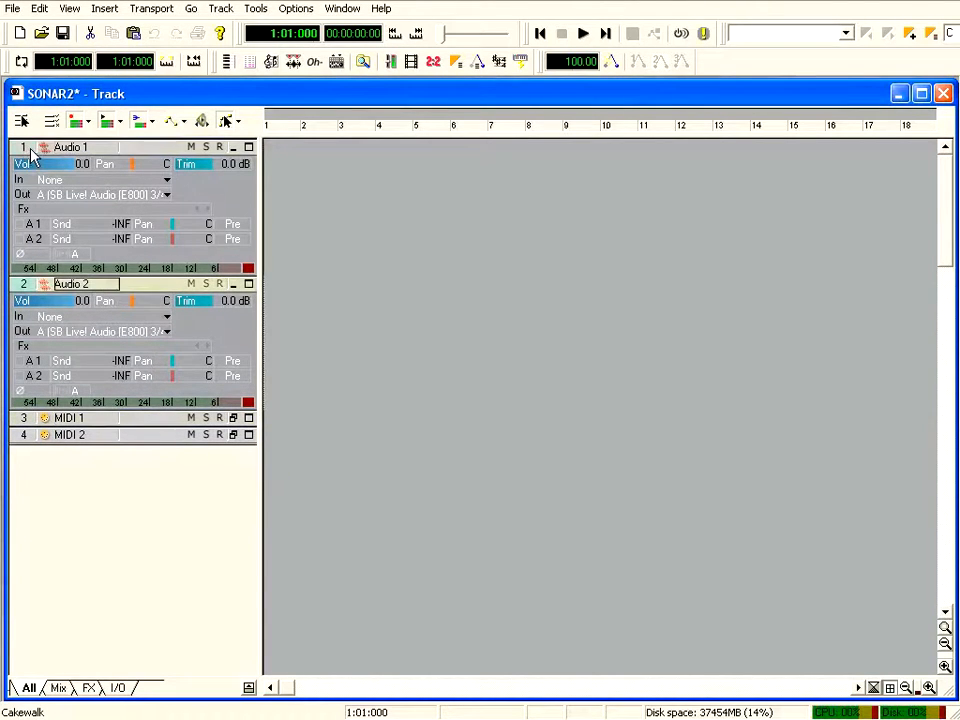
pyautogui.click(27, 290)
pyautogui.click(55, 147)
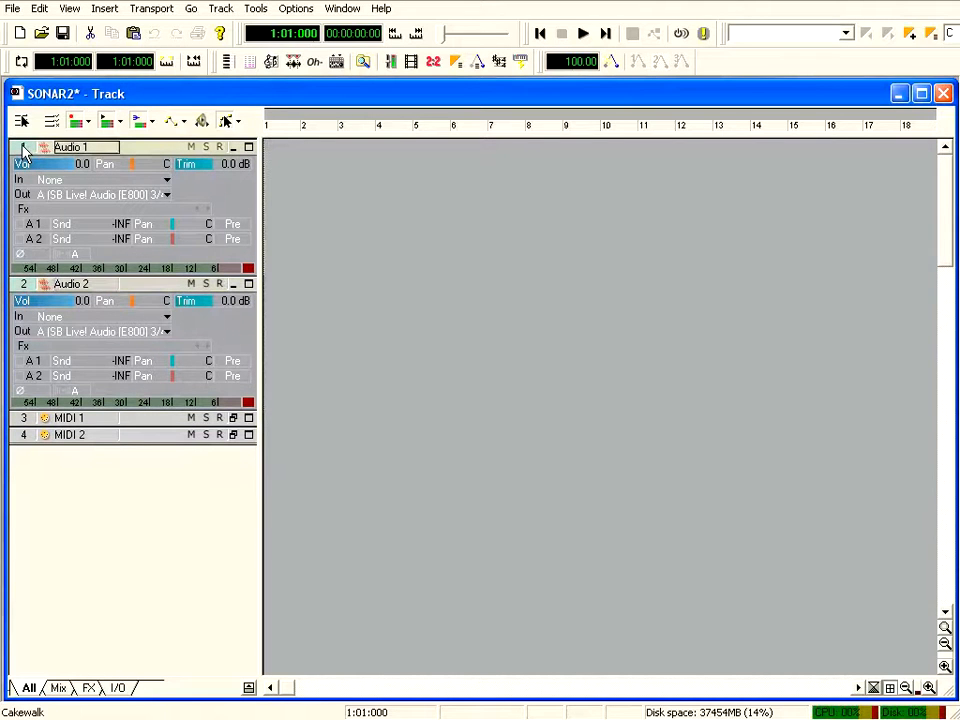
pyautogui.click(13, 9)
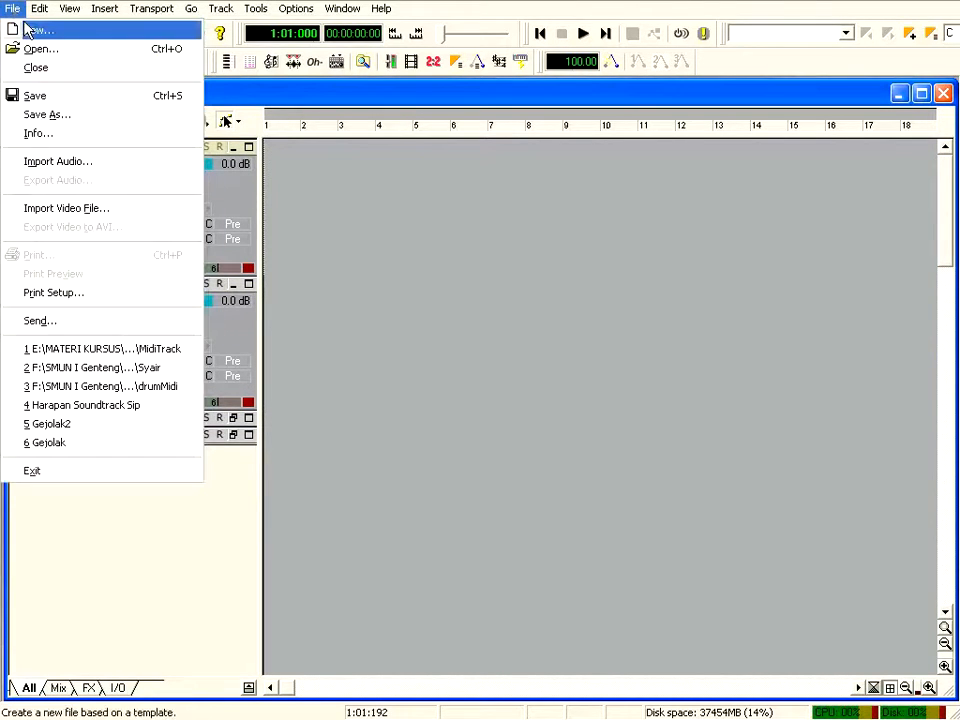
pyautogui.click(88, 165)
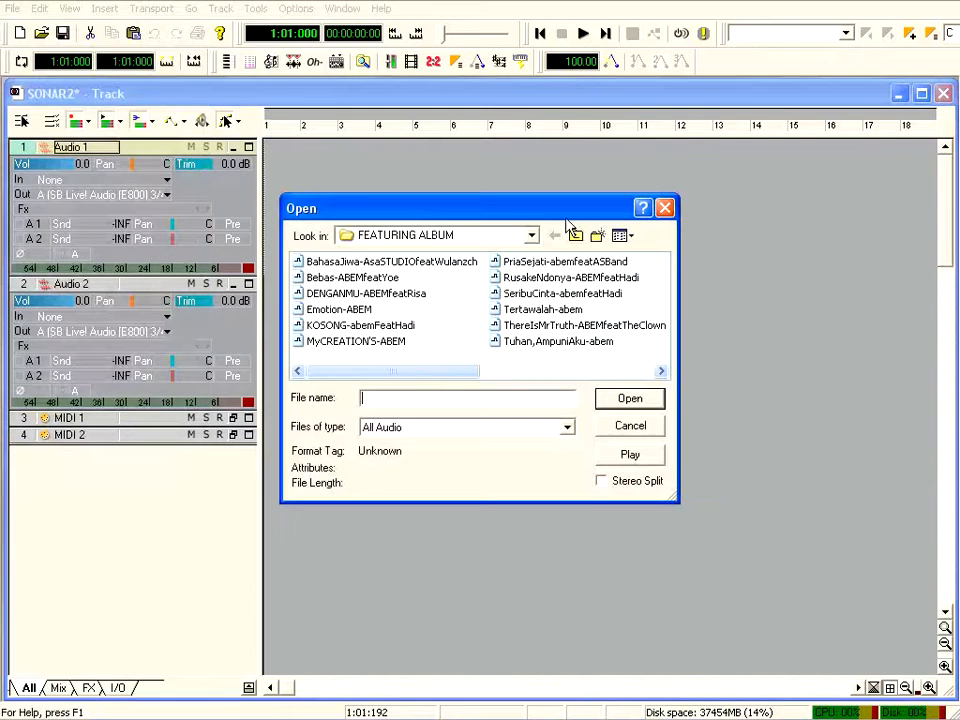
pyautogui.click(575, 236)
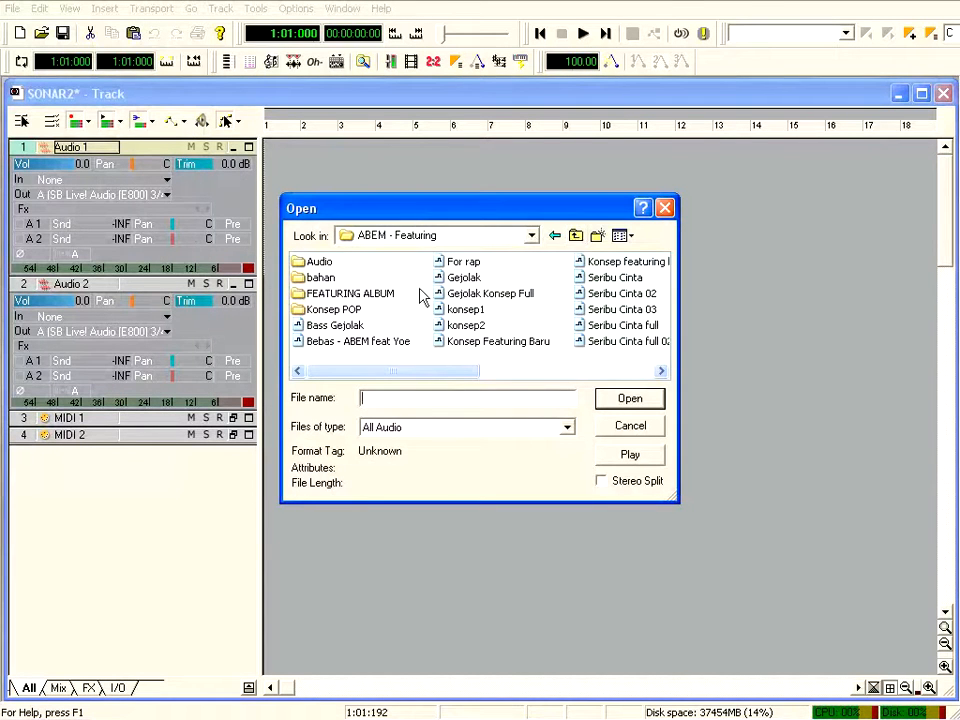
pyautogui.click(576, 238)
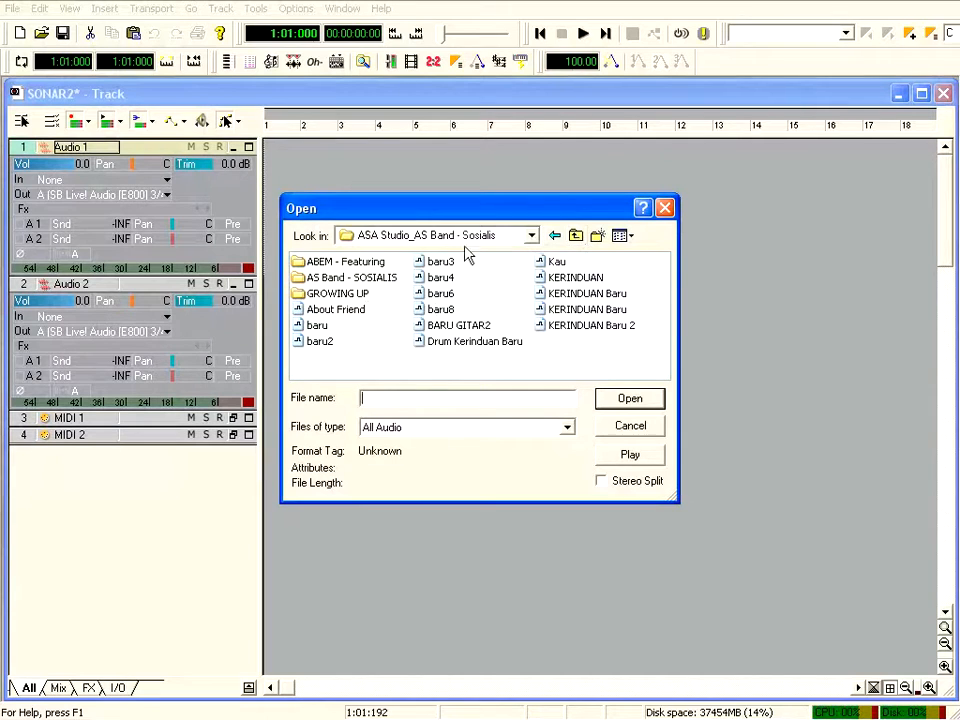
pyautogui.click(576, 236)
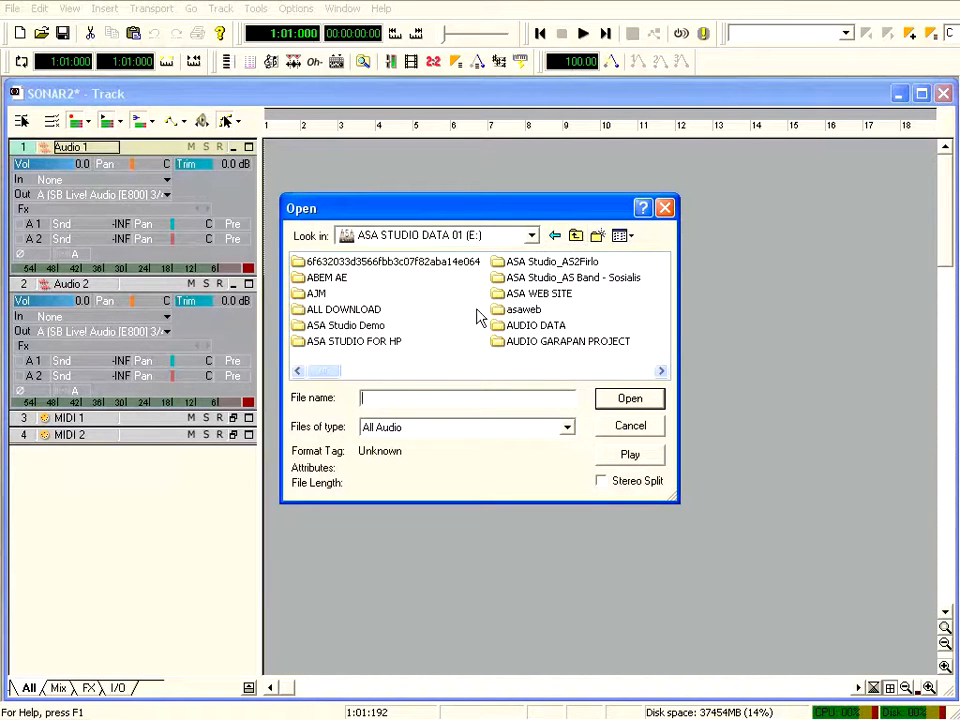
pyautogui.doubleClick(531, 280)
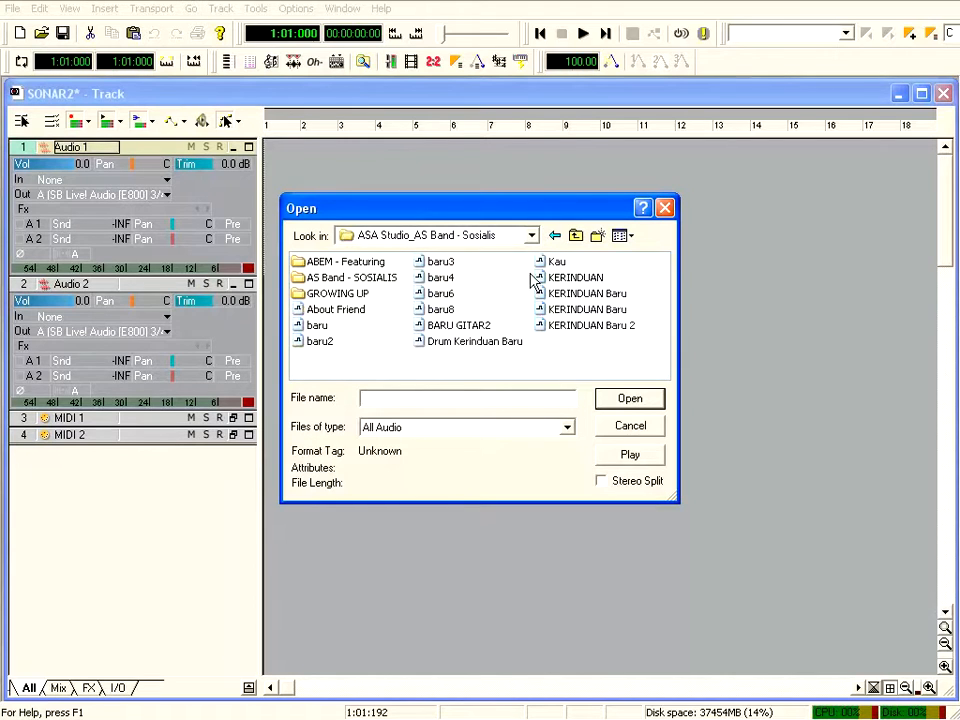
pyautogui.doubleClick(322, 294)
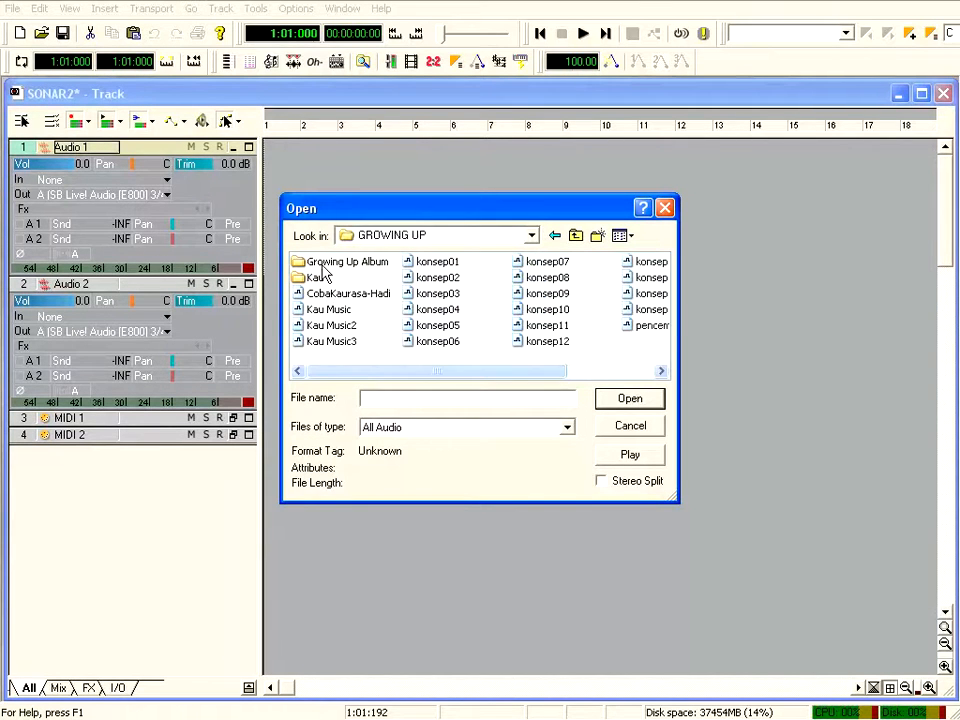
pyautogui.doubleClick(322, 263)
pyautogui.click(324, 281)
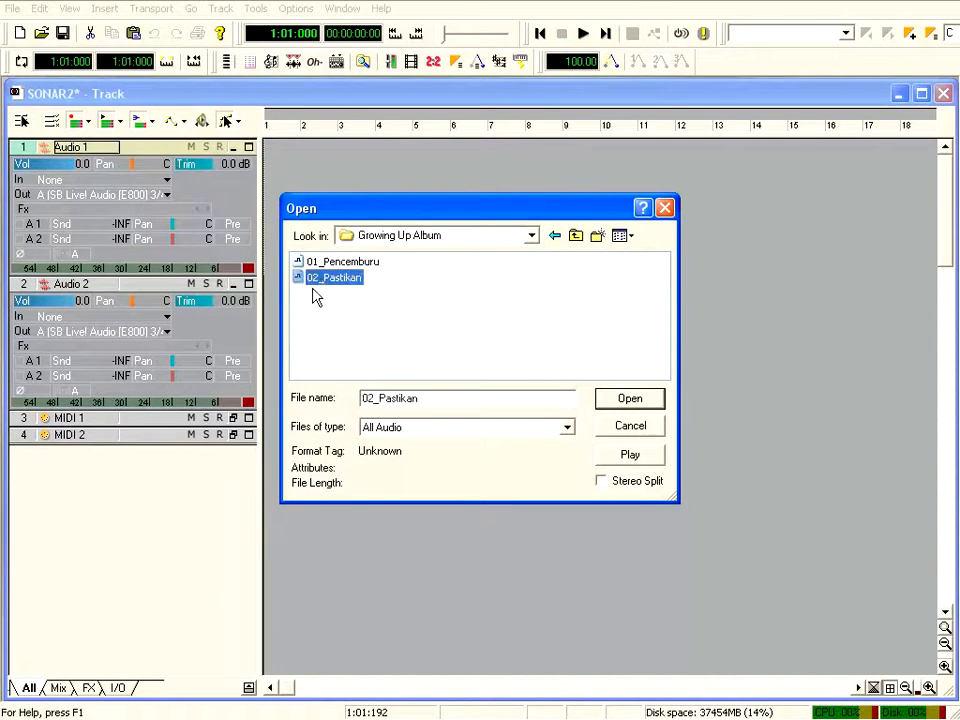
pyautogui.click(630, 399)
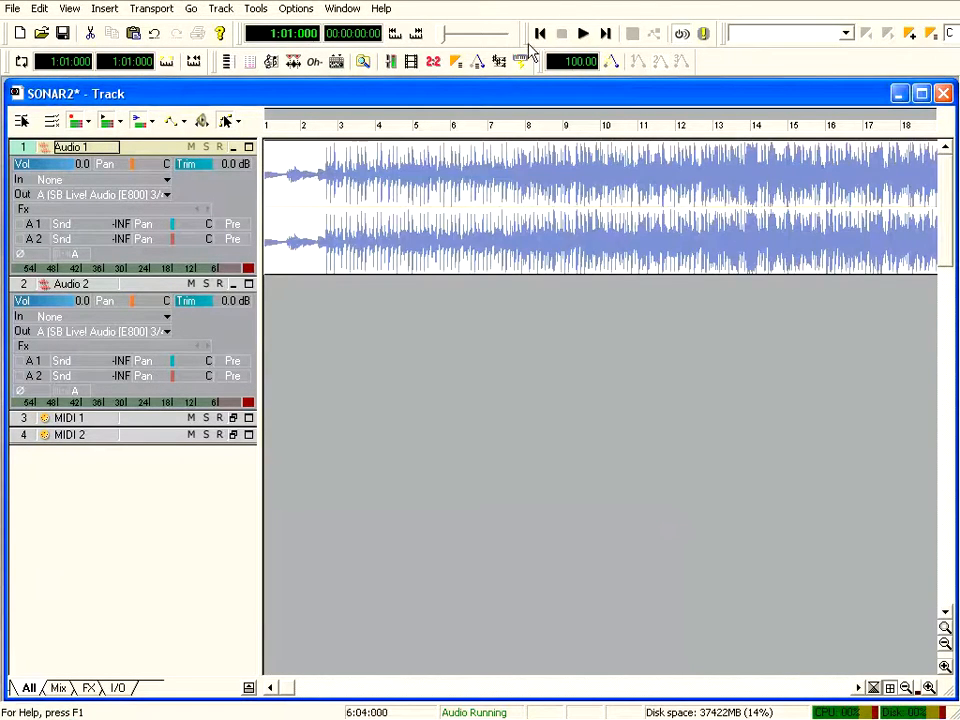
# Play the imported Audio 1 clip briefly from the start, then select its range from measure 10 to the start of measure 13
pyautogui.click(583, 33)
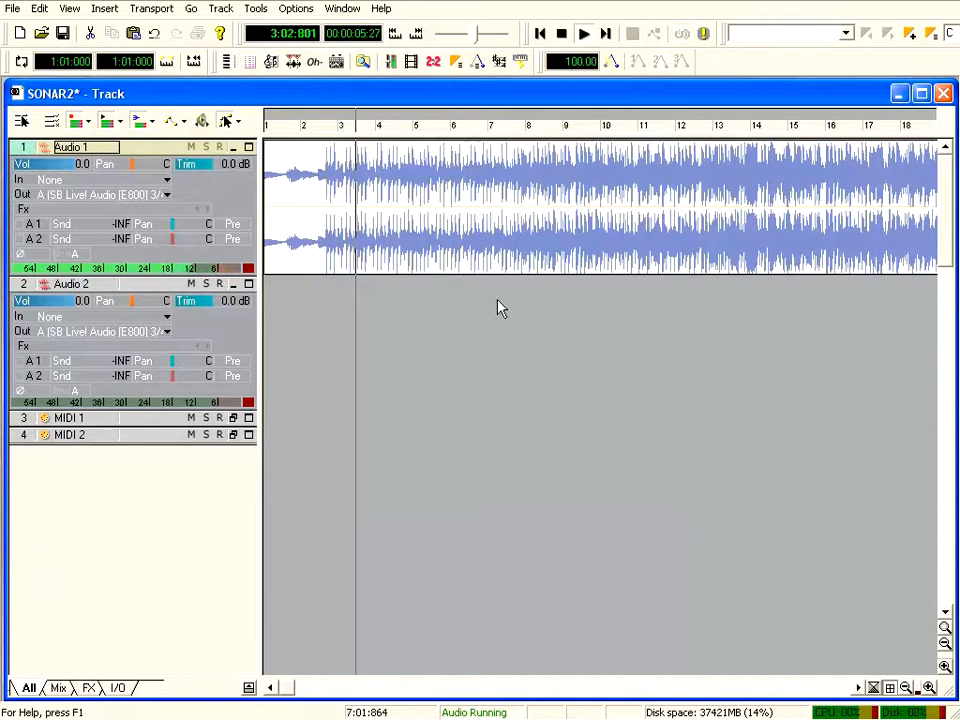
pyautogui.click(566, 36)
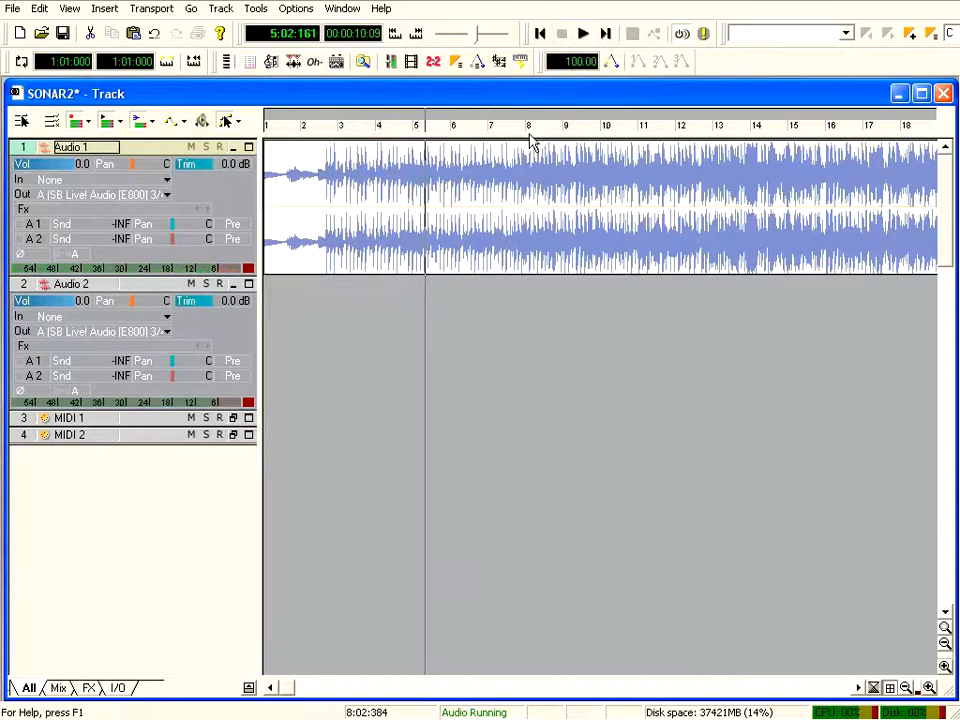
pyautogui.click(605, 129)
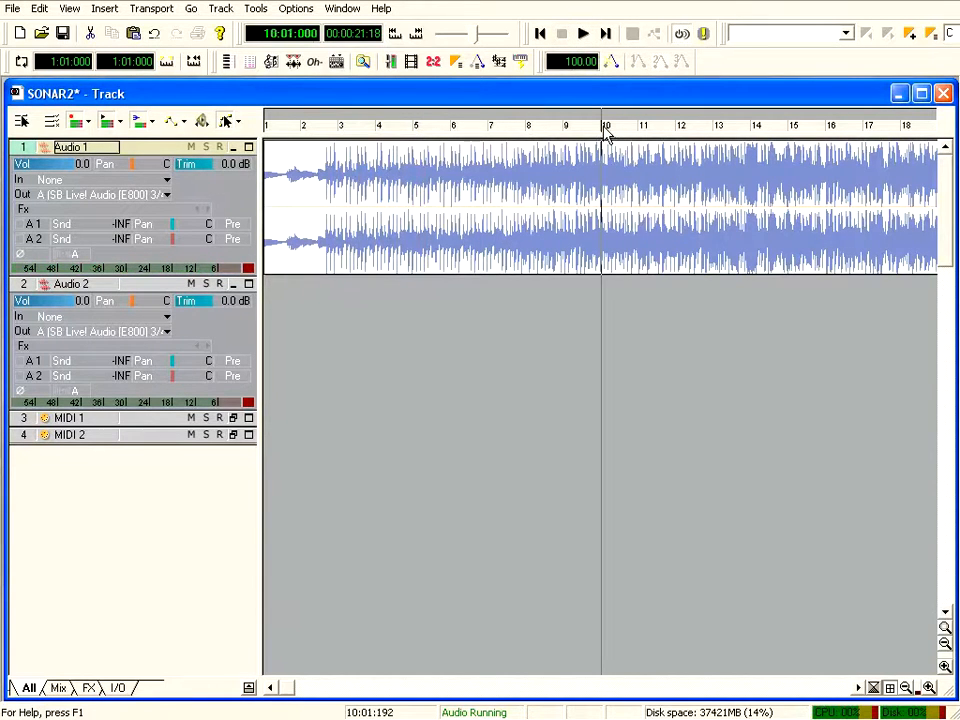
pyautogui.moveTo(605, 130); pyautogui.dragTo(709, 131)
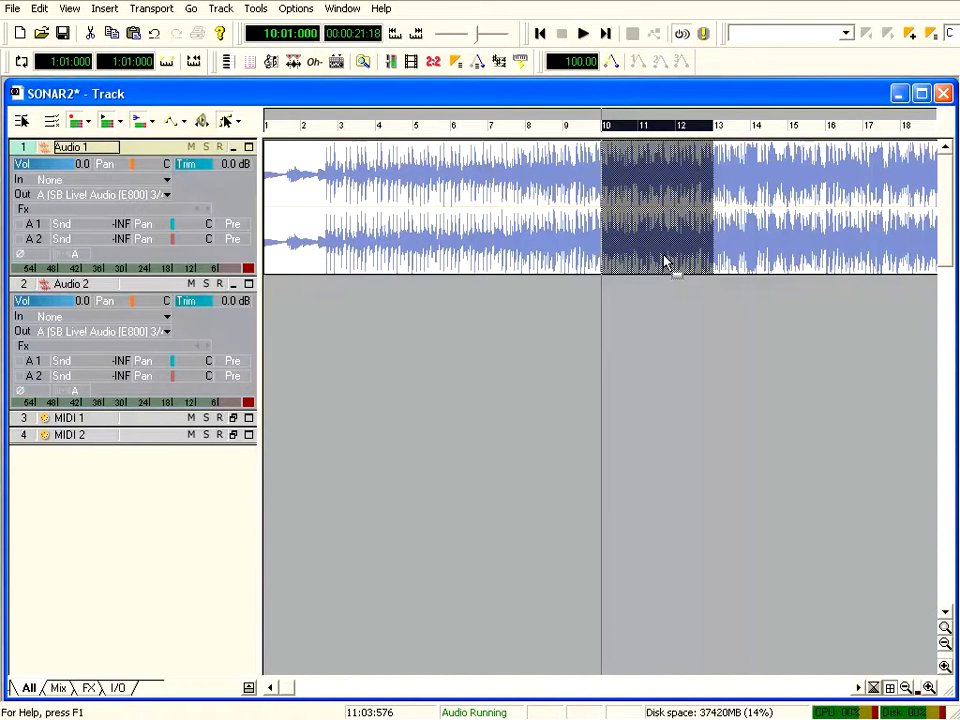
# Delete the Audio 1 material between measures 10 and 13, and the remaining clip after measure 13
pyautogui.press('Delete')
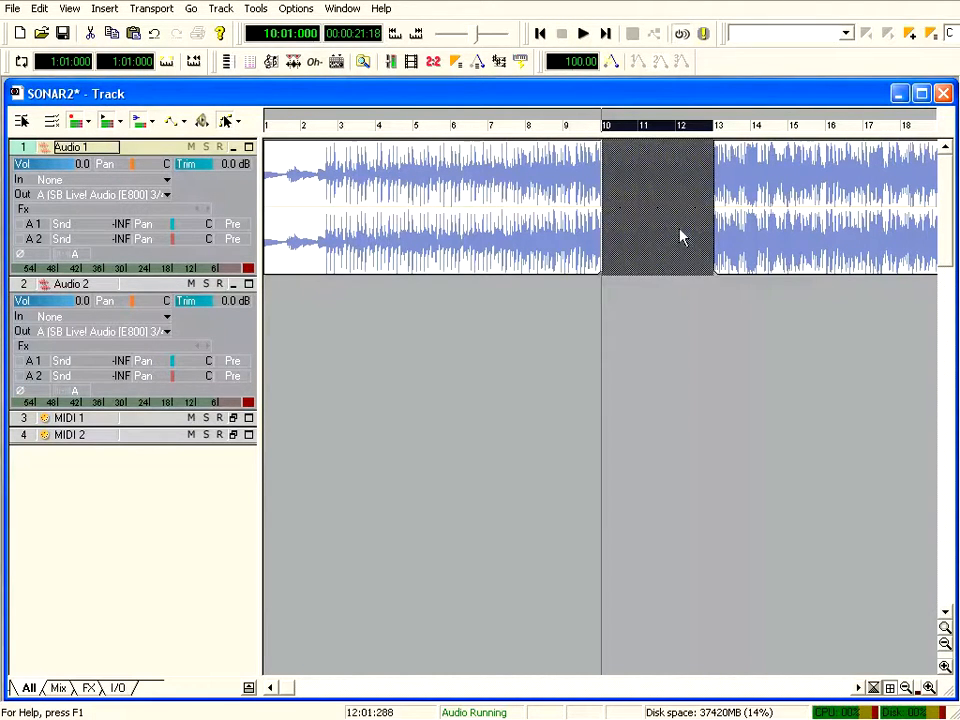
pyautogui.click(782, 208)
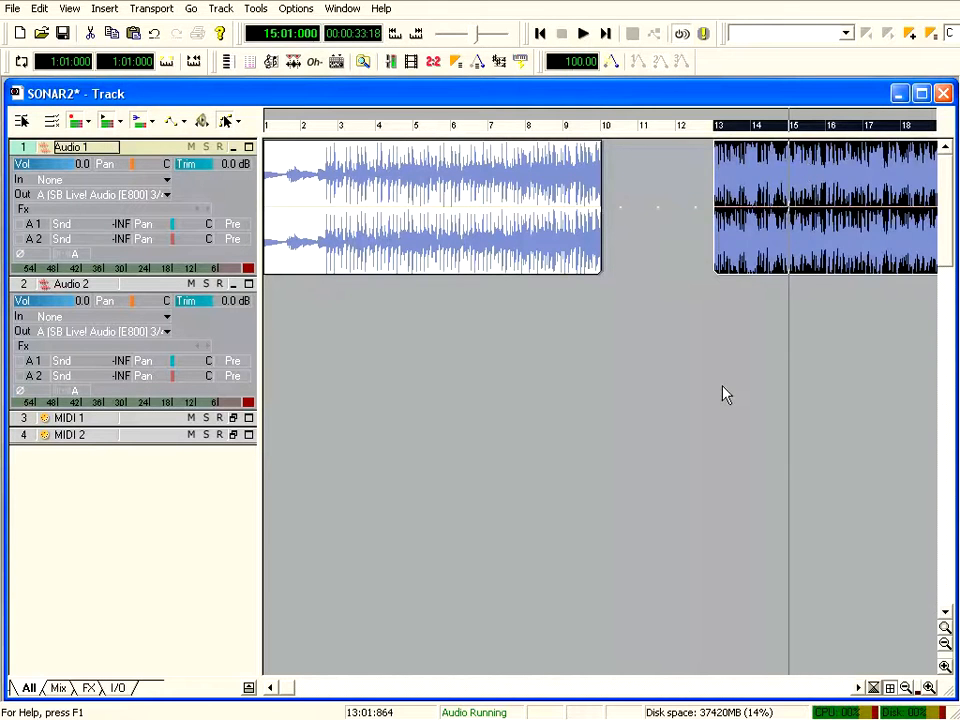
pyautogui.press('Delete')
pyautogui.click(906, 688)
pyautogui.click(906, 688)
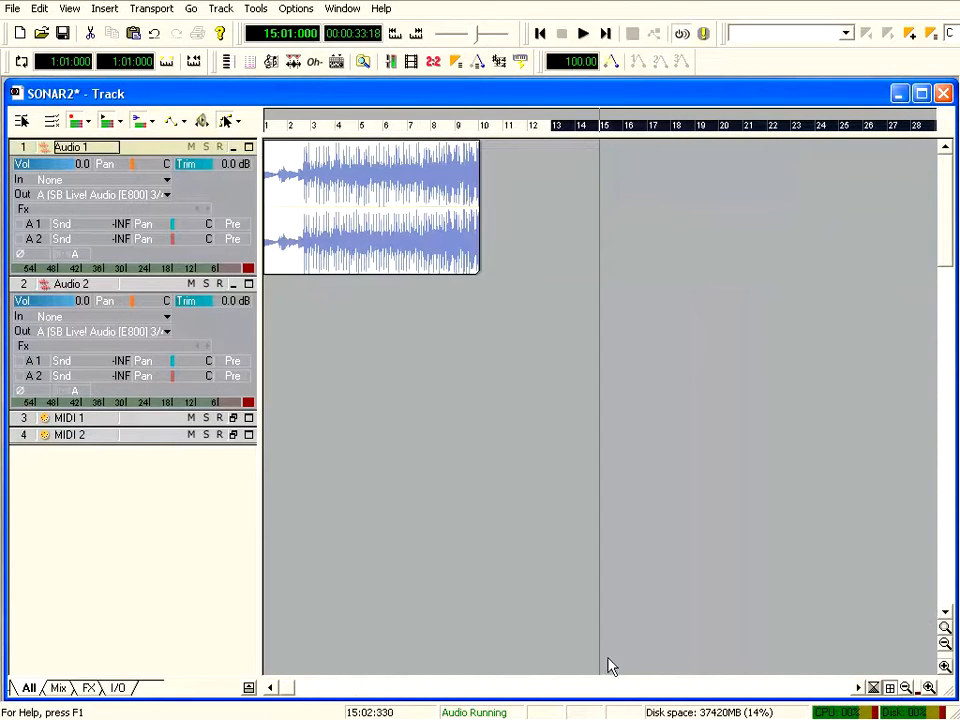
pyautogui.moveTo(290, 692); pyautogui.dragTo(268, 692)
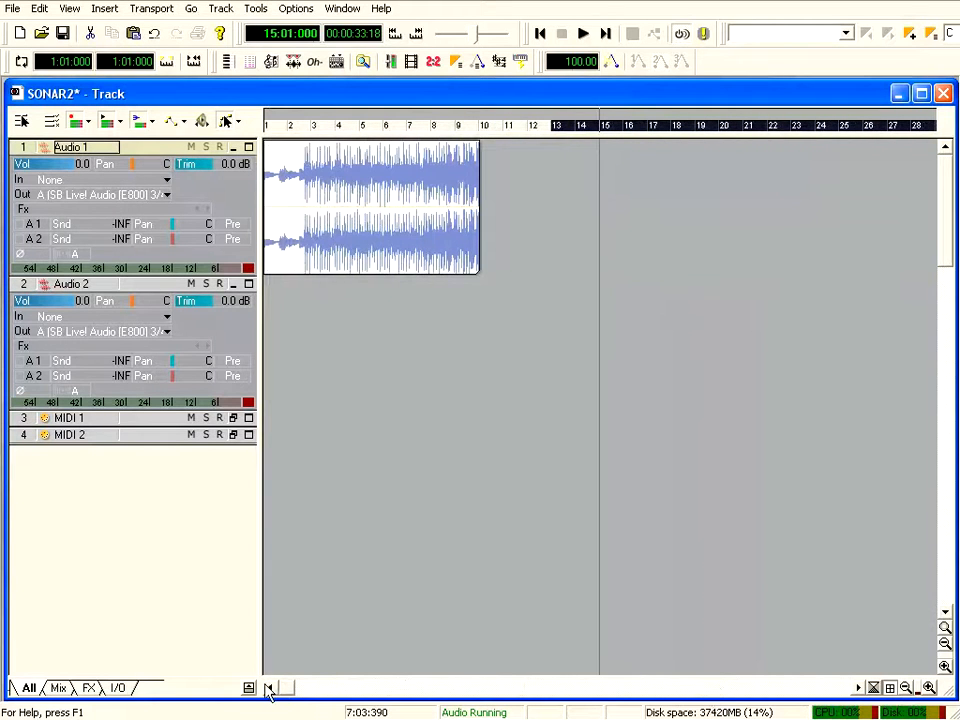
# Add a fade-out to the Audio 1 clip from measure 8 to its end at measure 10
pyautogui.click(485, 131)
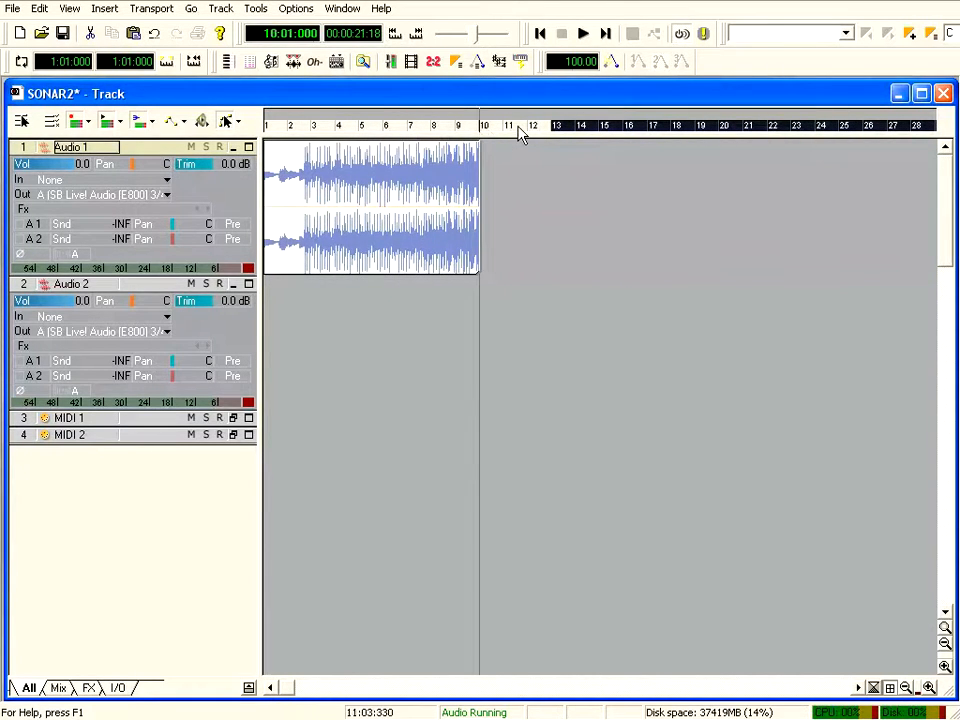
pyautogui.click(929, 688)
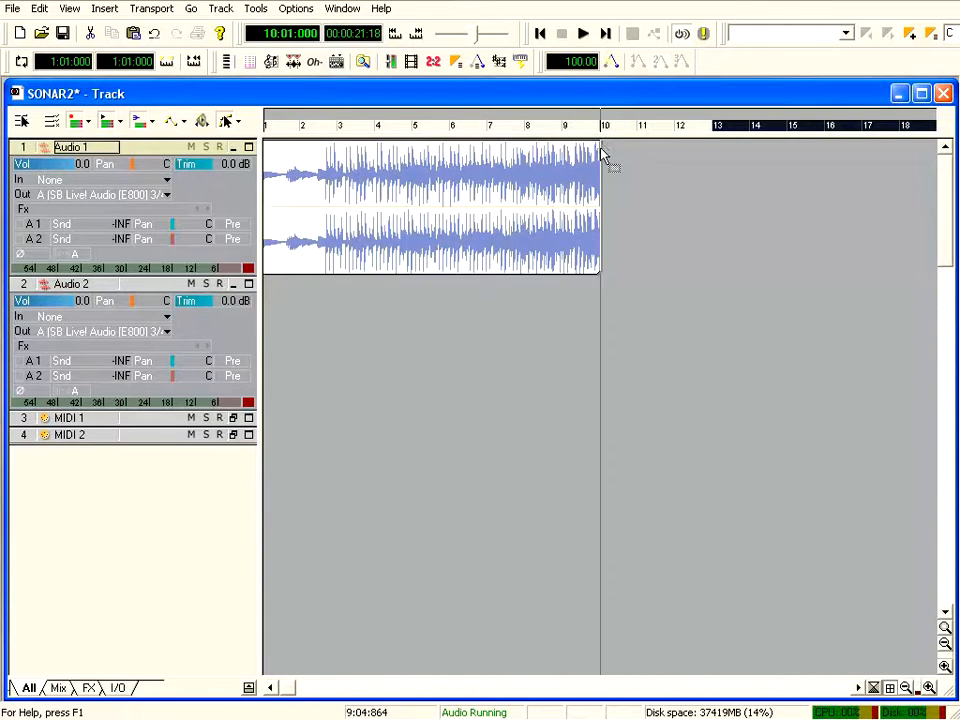
pyautogui.moveTo(600, 147); pyautogui.dragTo(530, 146)
# Import BahasaJiwa-AsaSTUDIOfeatWulanzch from the ABEM - Featuring > FEATURING ALBUM folder into Audio 2 at measure 8
pyautogui.click(528, 128)
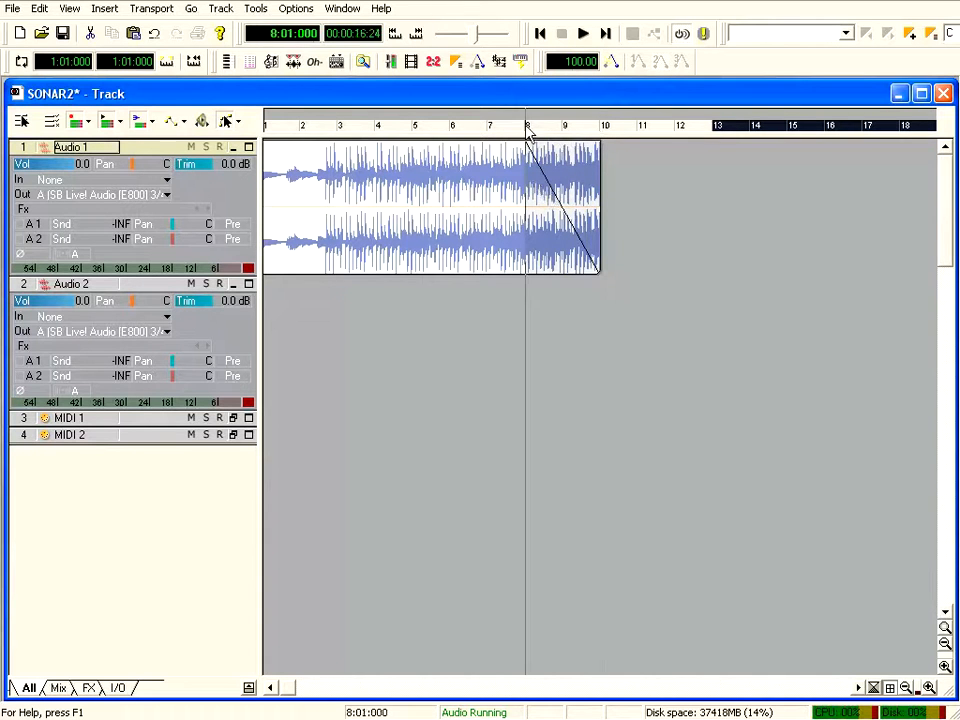
pyautogui.click(24, 287)
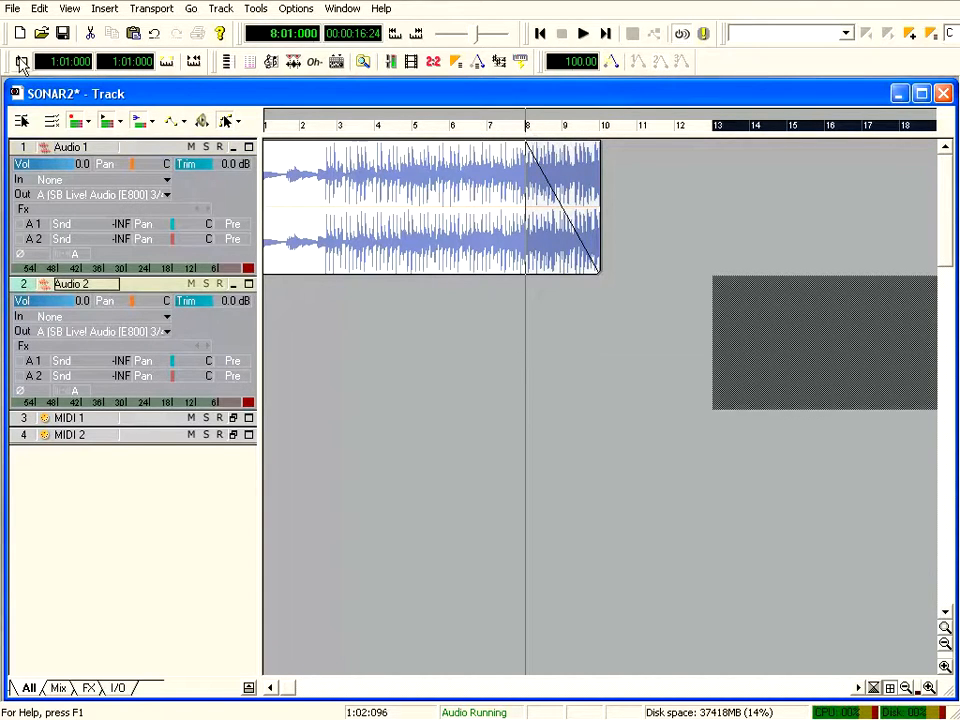
pyautogui.click(14, 10)
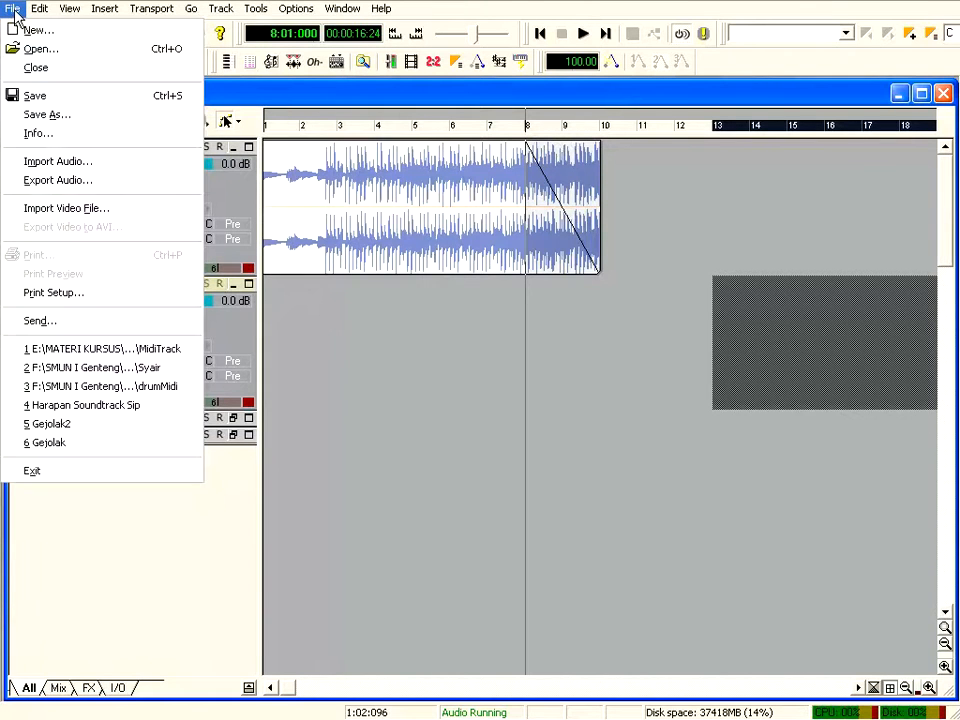
pyautogui.click(70, 160)
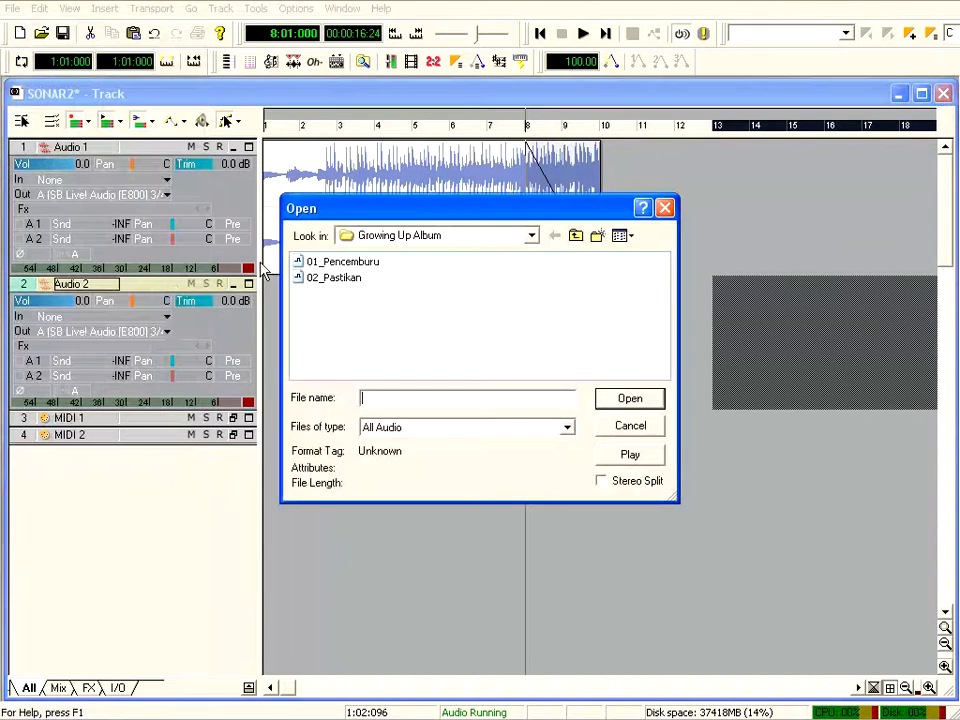
pyautogui.click(576, 238)
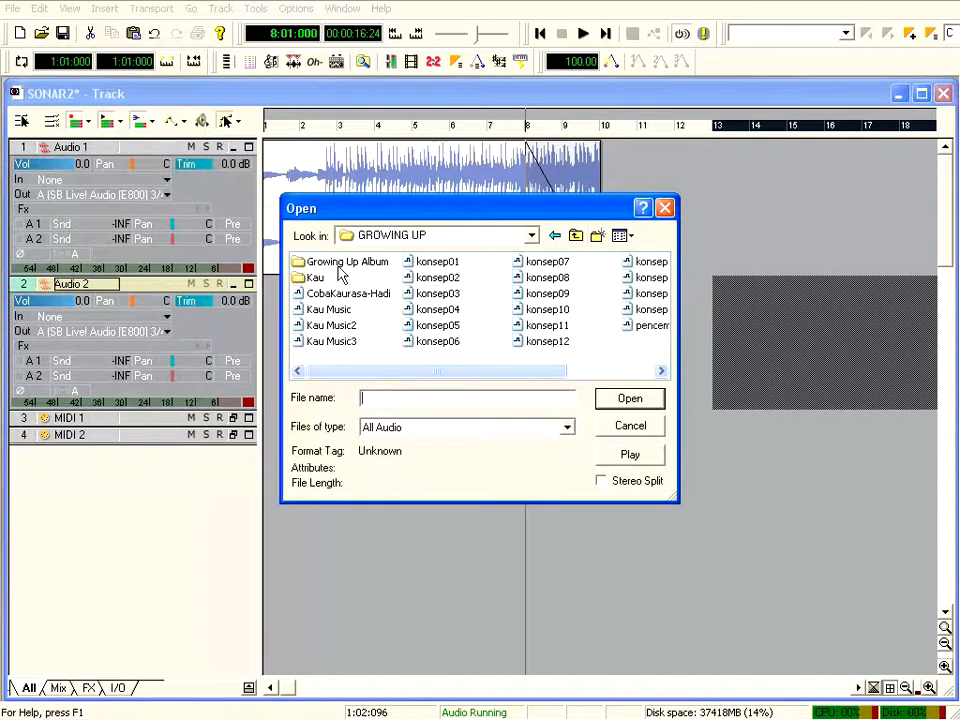
pyautogui.click(576, 238)
pyautogui.doubleClick(330, 262)
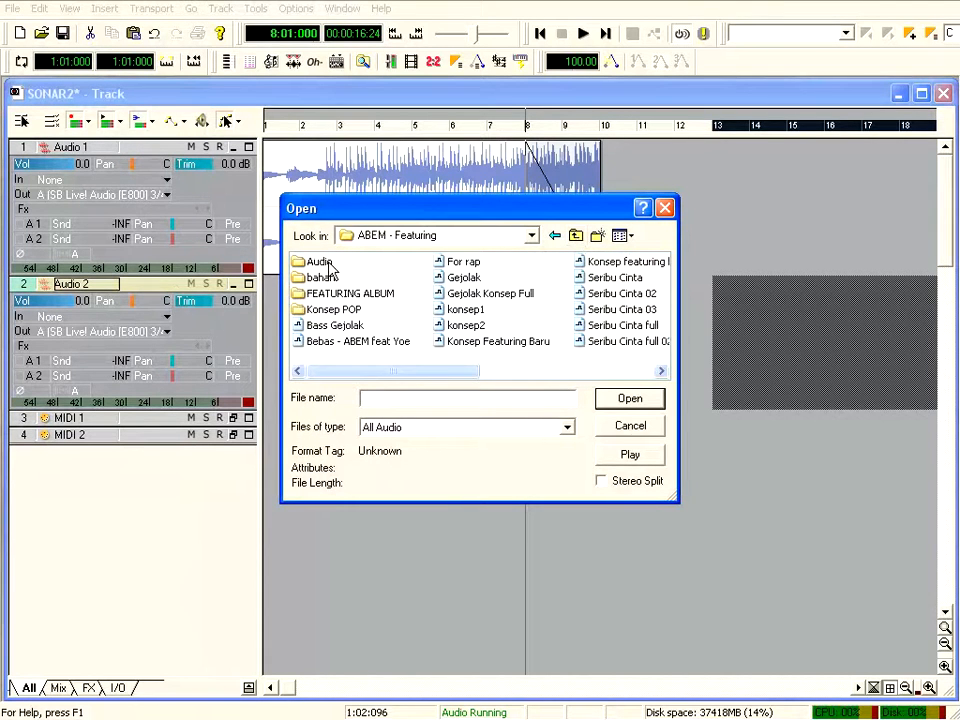
pyautogui.doubleClick(340, 293)
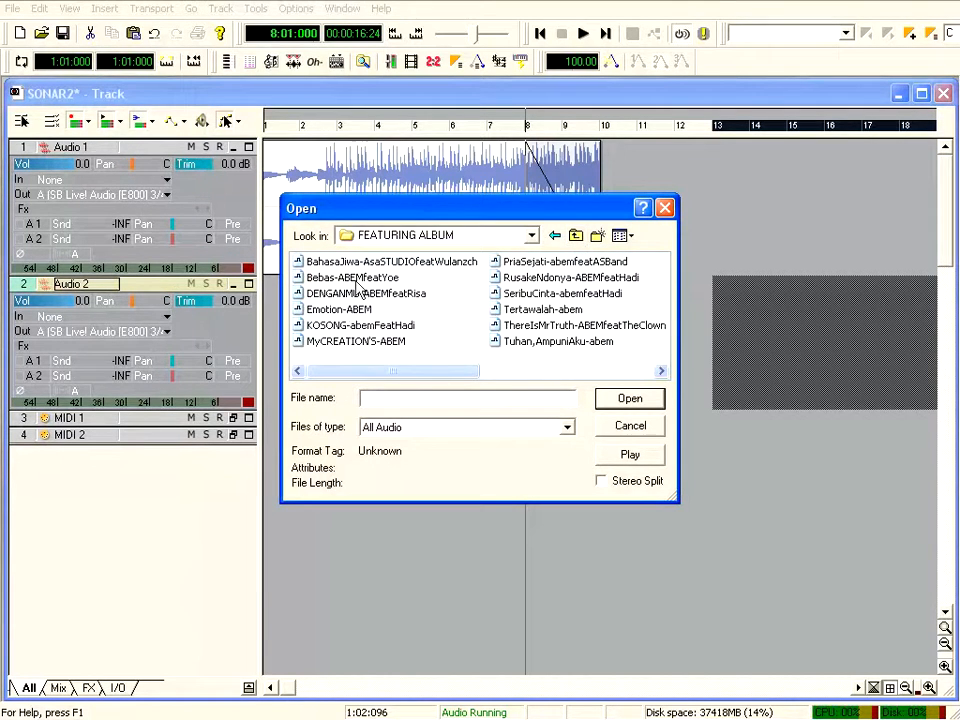
pyautogui.click(316, 264)
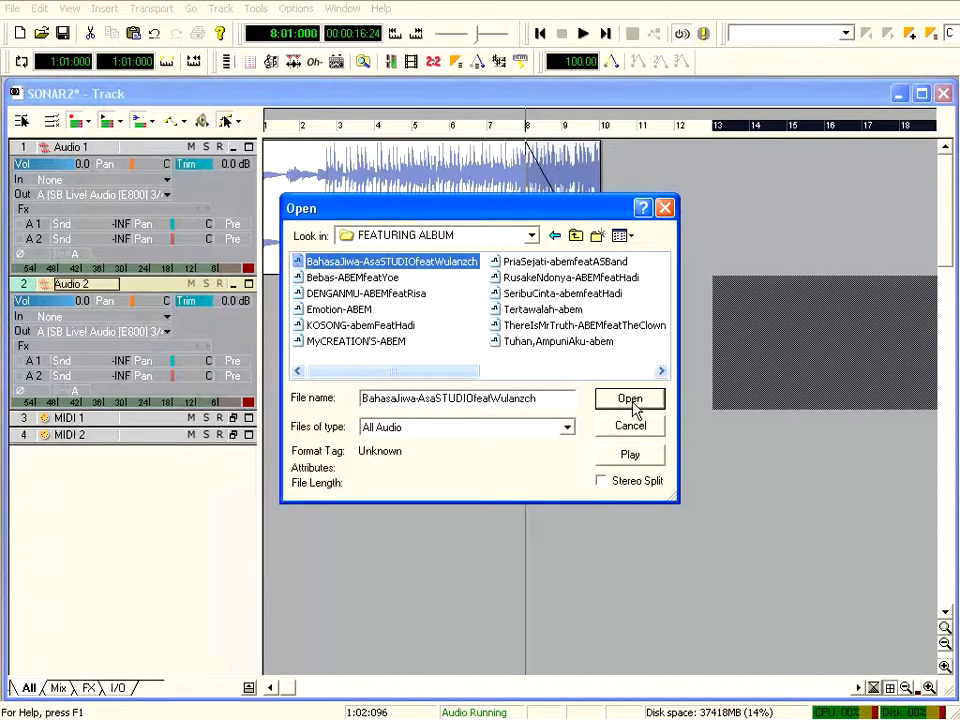
pyautogui.click(632, 403)
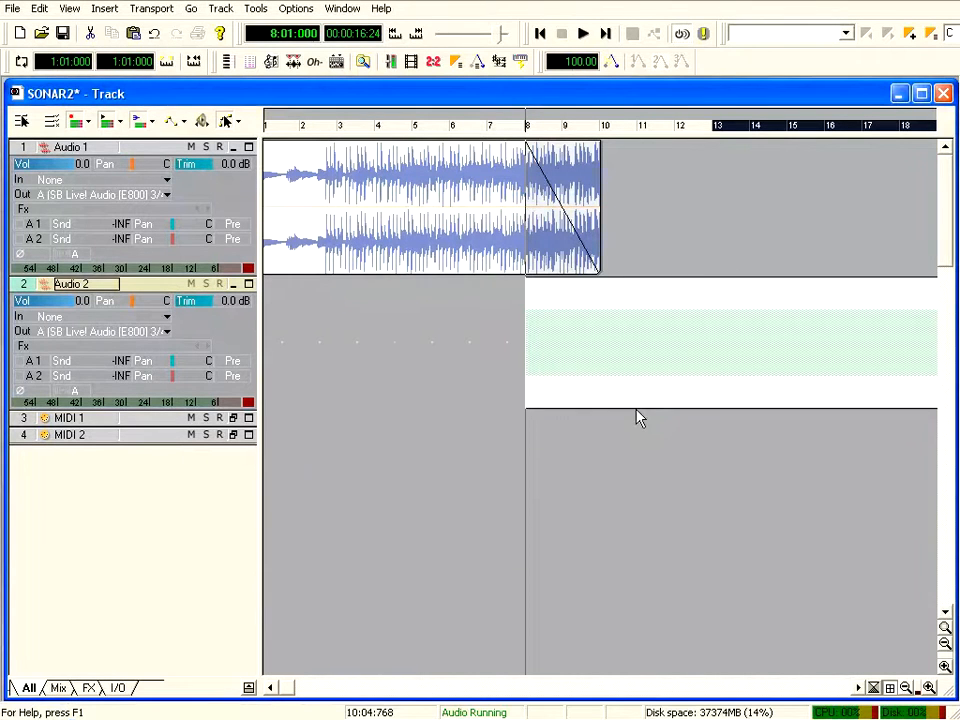
# Trim the start of the imported Audio 2 clip so that it begins at measure 20
pyautogui.moveTo(287, 697); pyautogui.dragTo(320, 697)
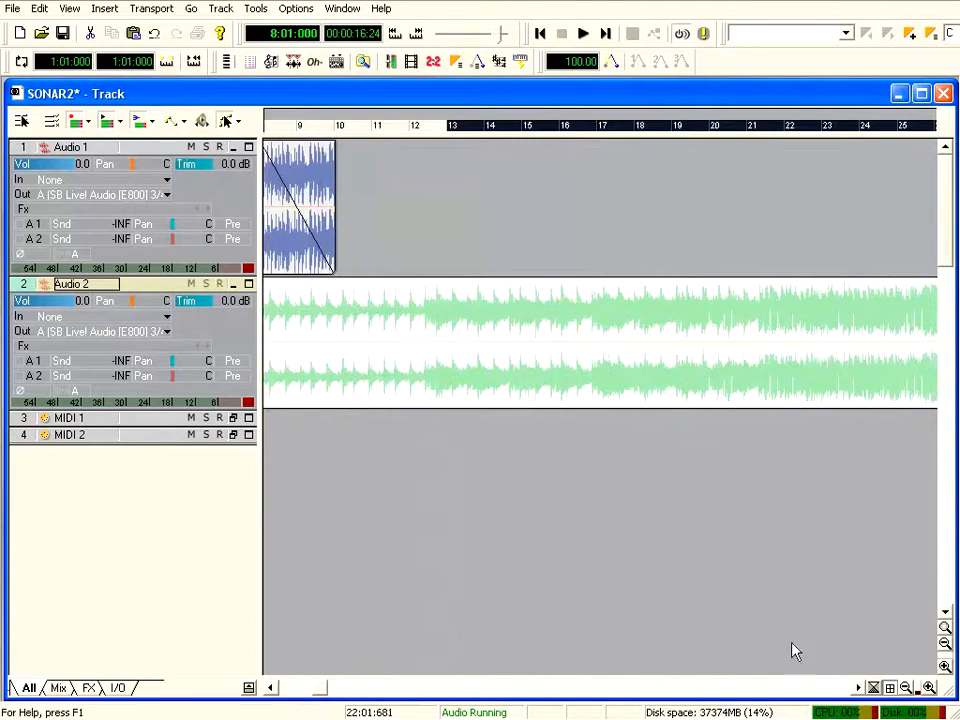
pyautogui.click(907, 688)
pyautogui.click(907, 688)
pyautogui.click(907, 688)
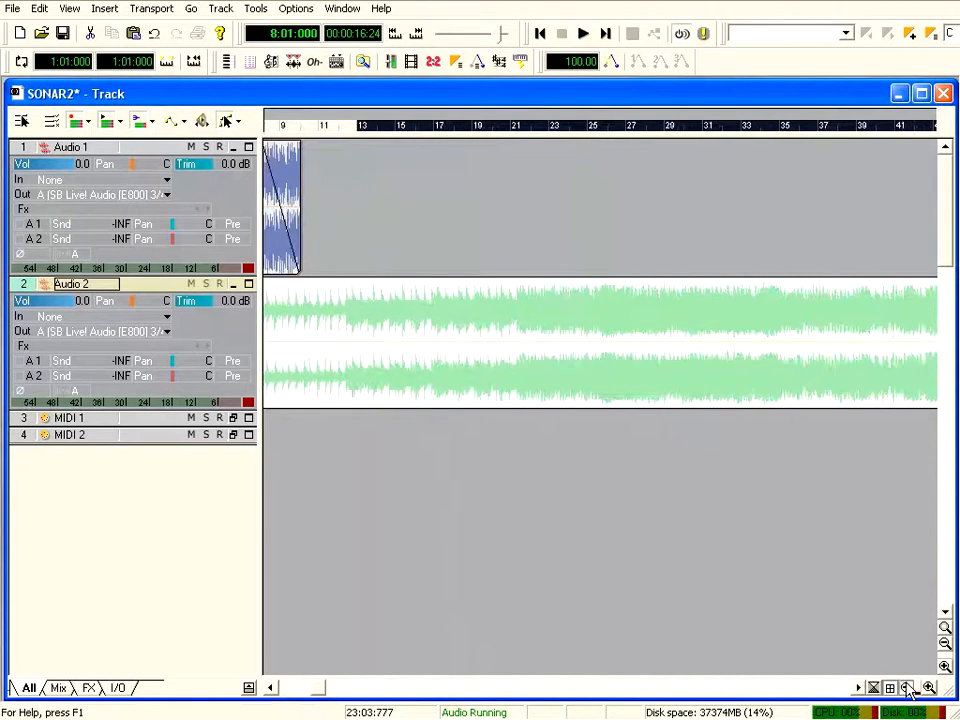
pyautogui.click(907, 688)
pyautogui.click(313, 698)
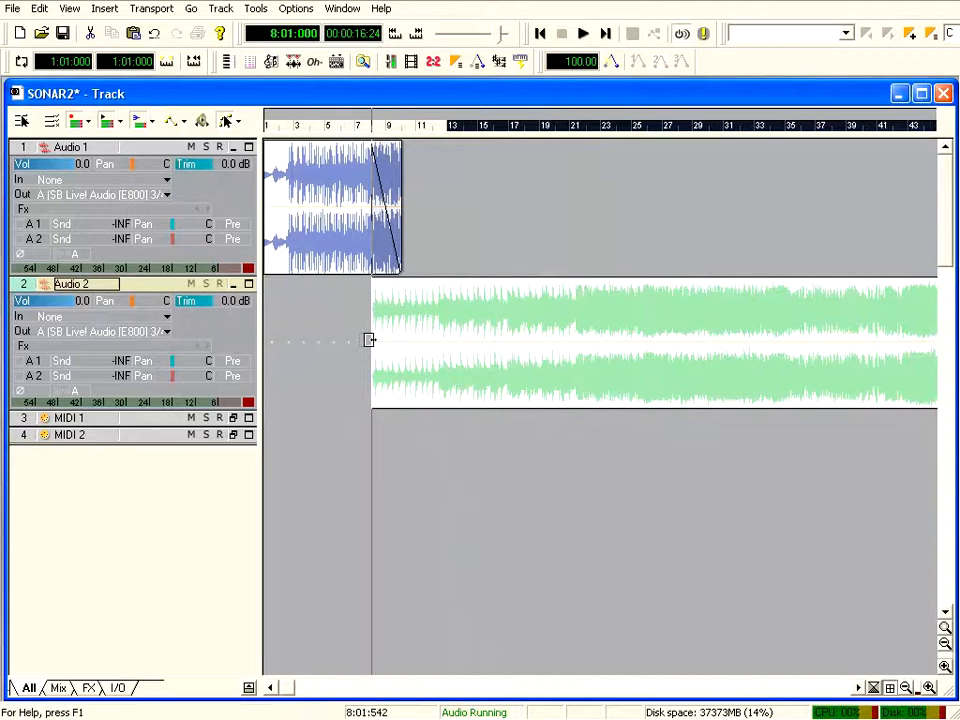
pyautogui.moveTo(369, 340); pyautogui.dragTo(540, 346)
pyautogui.click(666, 343)
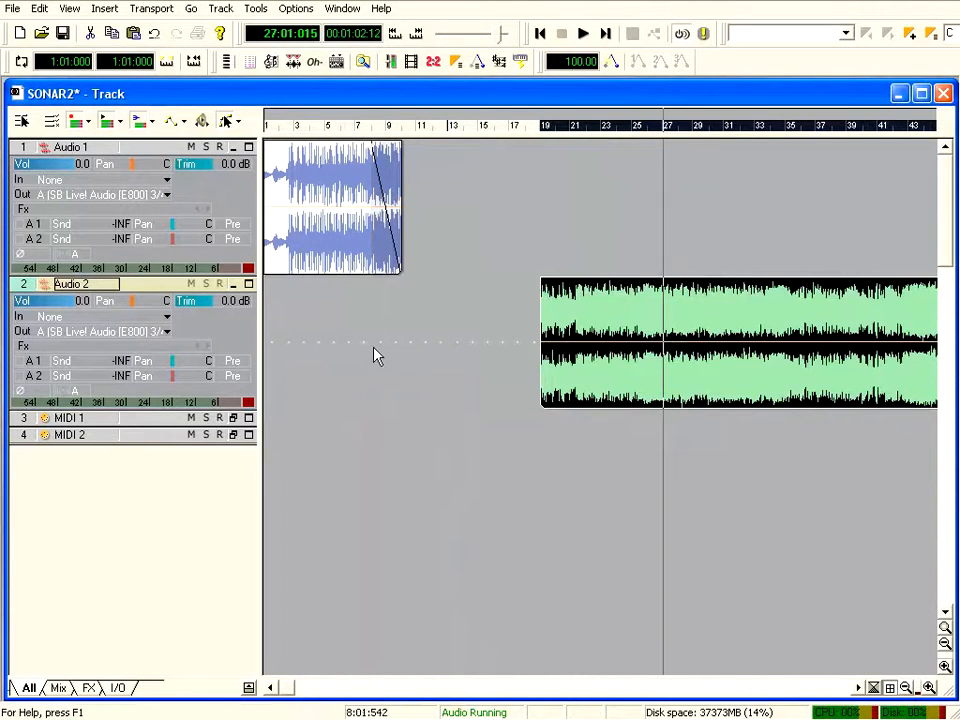
pyautogui.moveTo(540, 343)
pyautogui.mouseDown()
pyautogui.moveTo(231, 343)
pyautogui.moveTo(664, 356)
pyautogui.moveTo(349, 345)
pyautogui.moveTo(548, 356)
pyautogui.mouseUp()
pyautogui.click(456, 411)
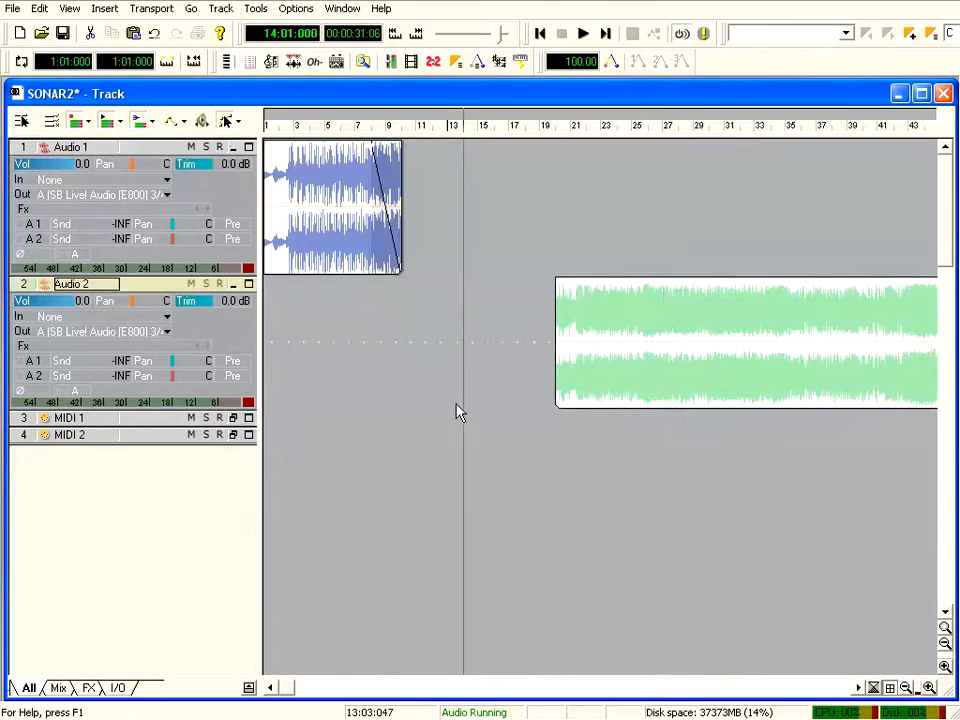
# Move the trimmed Audio 2 clip so it starts at measure 8, using the Blend Old and New option
pyautogui.click(690, 347)
pyautogui.moveTo(828, 343); pyautogui.dragTo(670, 335)
pyautogui.moveTo(618, 220); pyautogui.dragTo(588, 147)
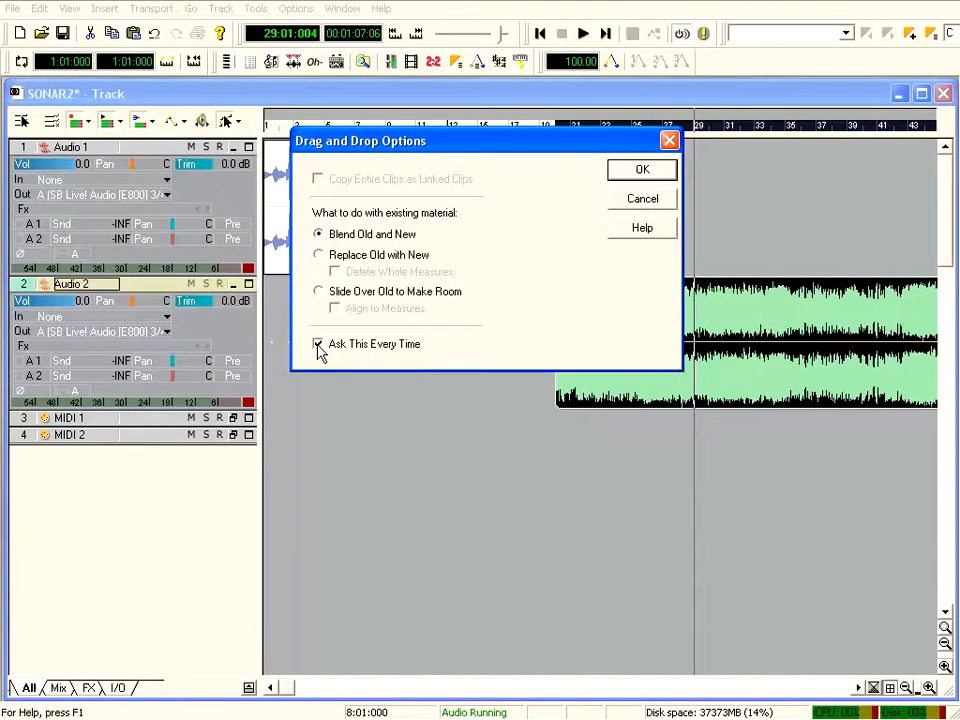
pyautogui.click(642, 172)
pyautogui.moveTo(424, 343); pyautogui.dragTo(593, 340)
pyautogui.moveTo(748, 358); pyautogui.dragTo(693, 325)
# Add a fade-in to the Audio 2 clip from measure 8 to measure 10 and play the crossfade from measure 7
pyautogui.click(374, 125)
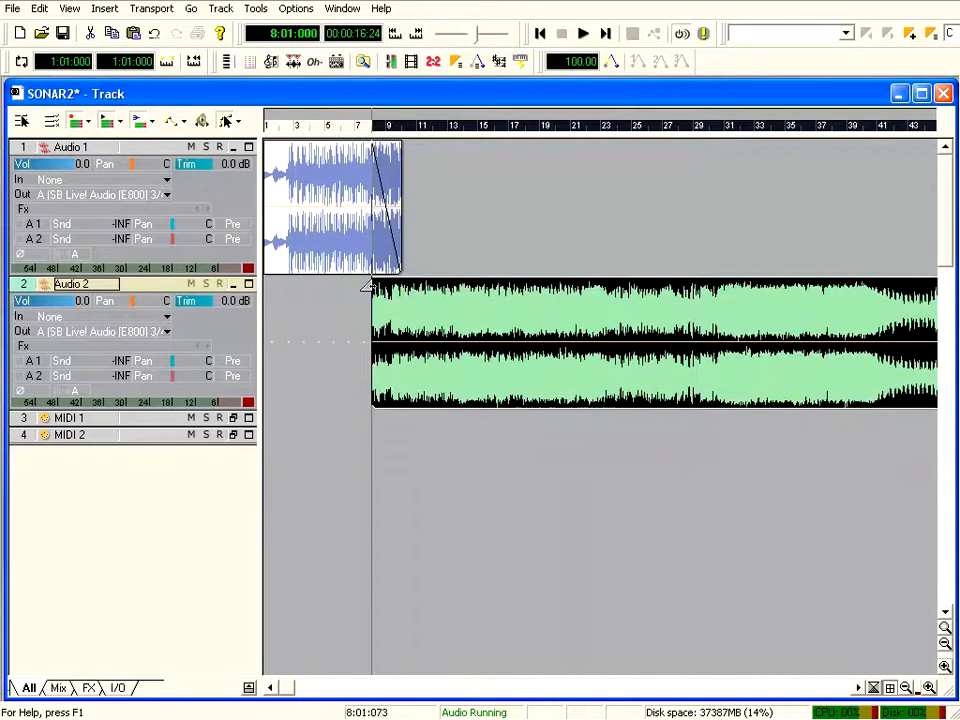
pyautogui.moveTo(370, 288); pyautogui.dragTo(392, 287)
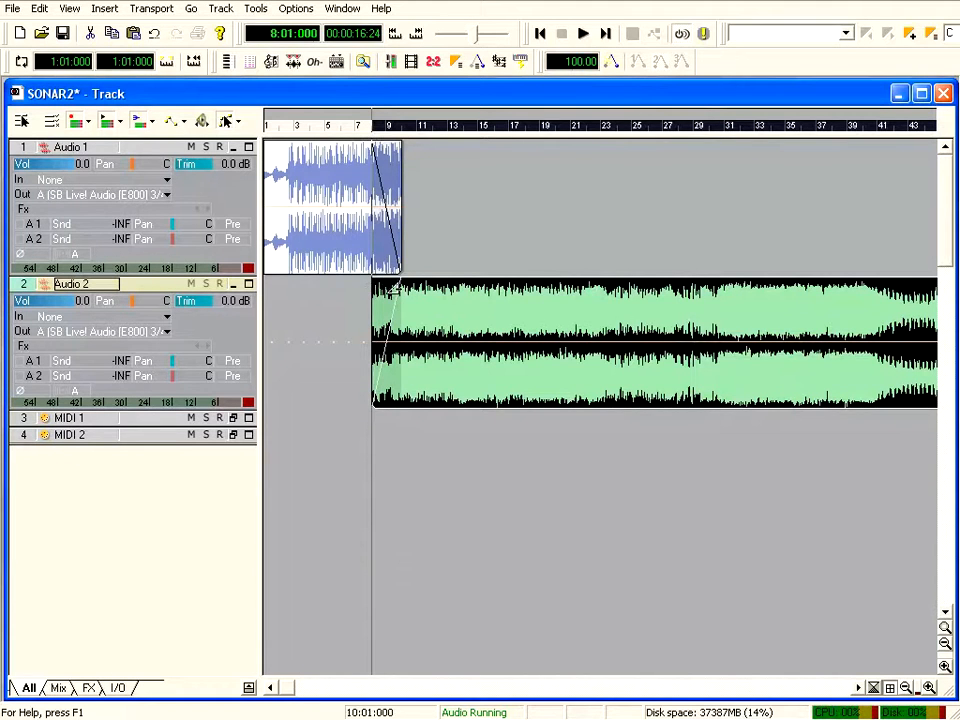
pyautogui.click(358, 126)
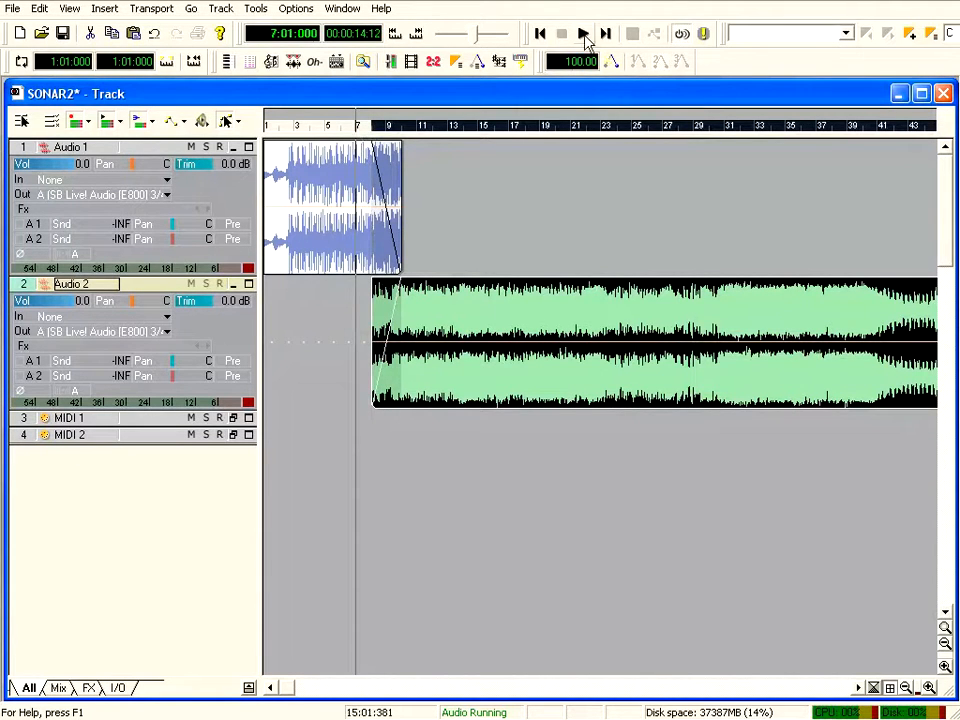
pyautogui.click(584, 33)
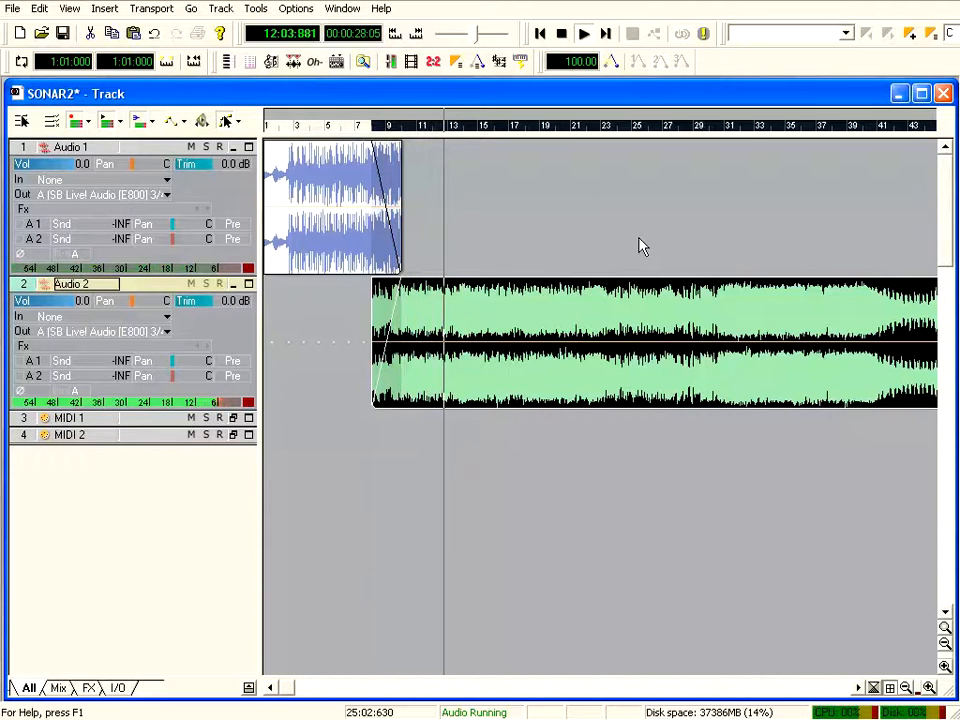
pyautogui.click(566, 36)
# Insert a new audio track directly above MIDI 1 and expand its strip to show all its controls
pyautogui.click(27, 425)
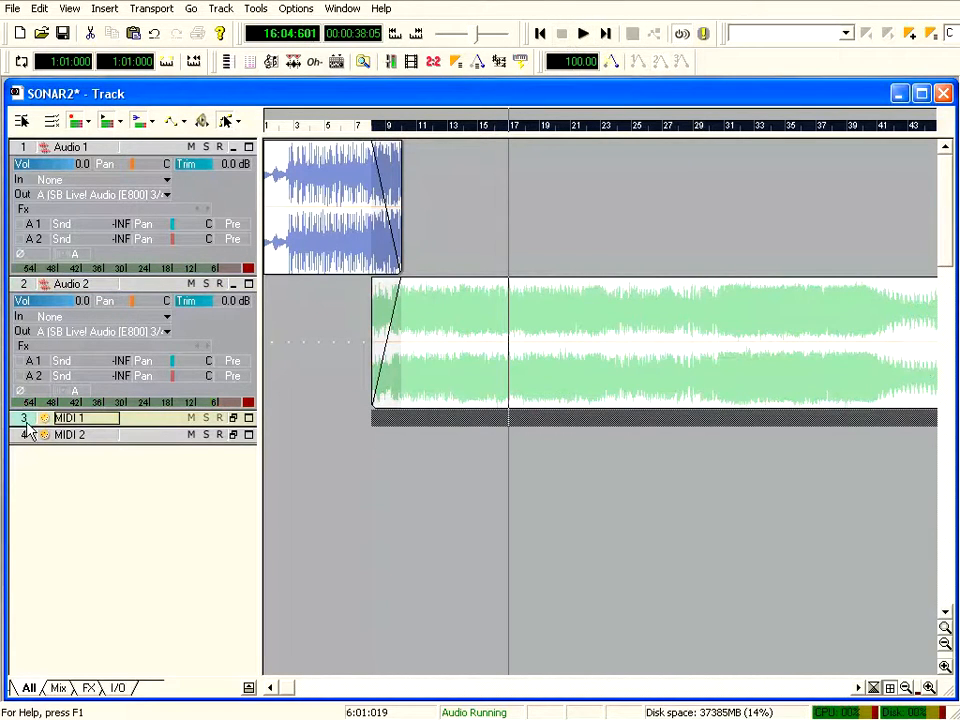
pyautogui.rightClick(27, 425)
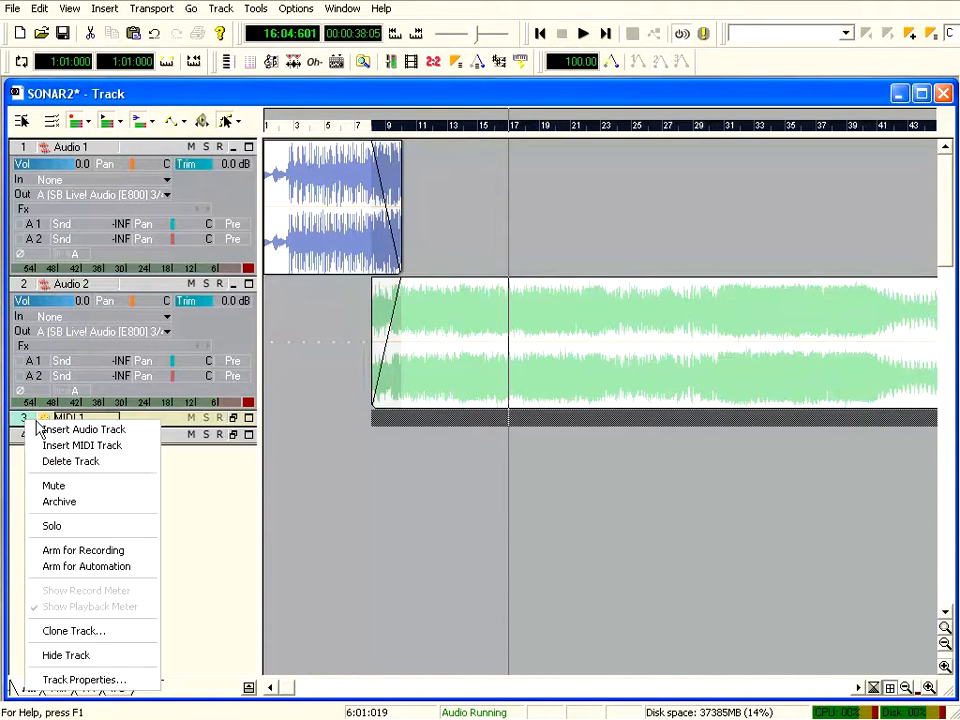
pyautogui.click(63, 430)
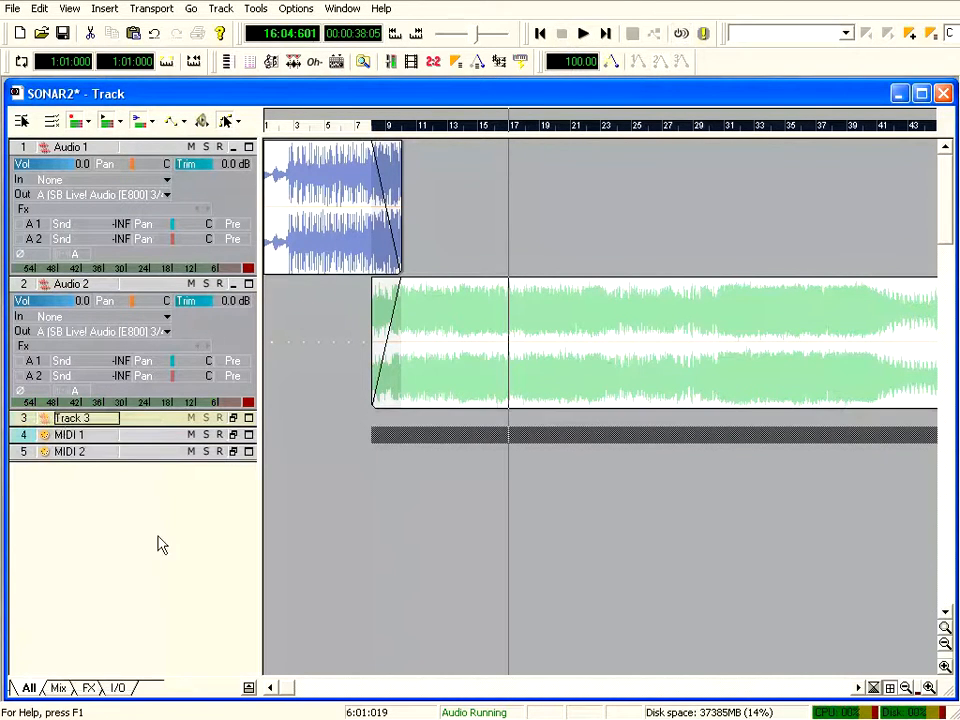
pyautogui.moveTo(151, 432); pyautogui.dragTo(162, 543)
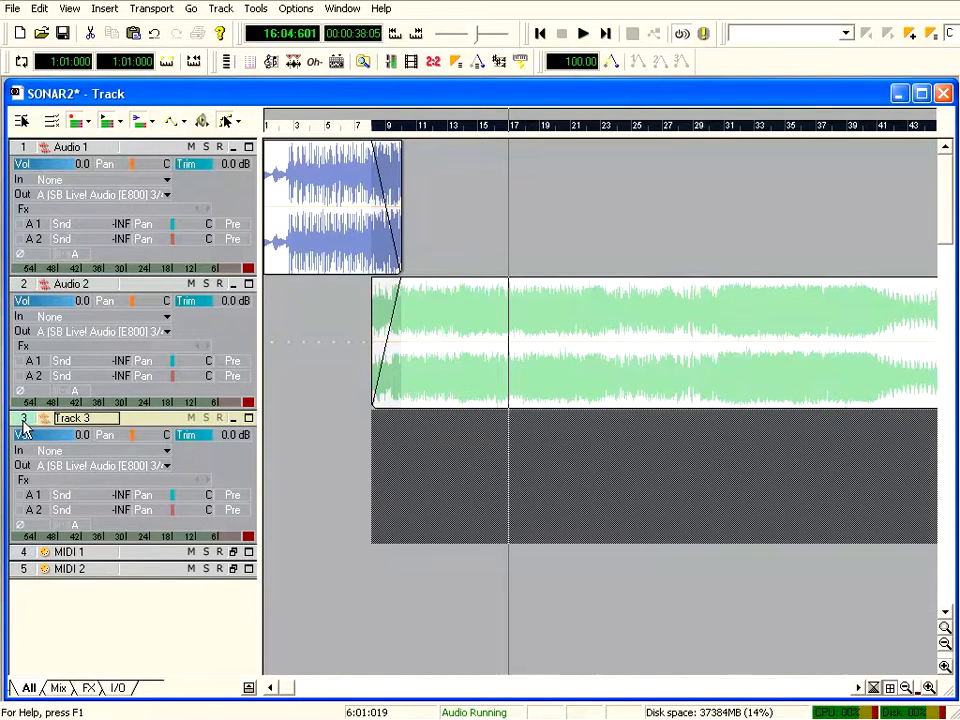
# Delete the newly inserted audio track between Audio 2 and MIDI 1
pyautogui.rightClick(24, 428)
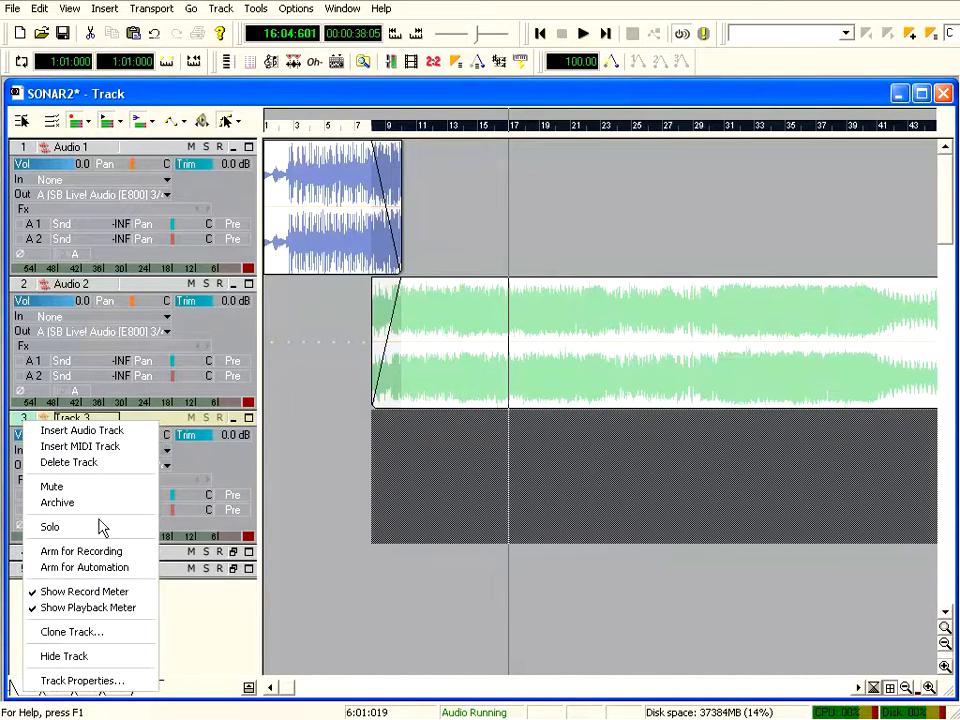
pyautogui.click(100, 463)
pyautogui.click(22, 424)
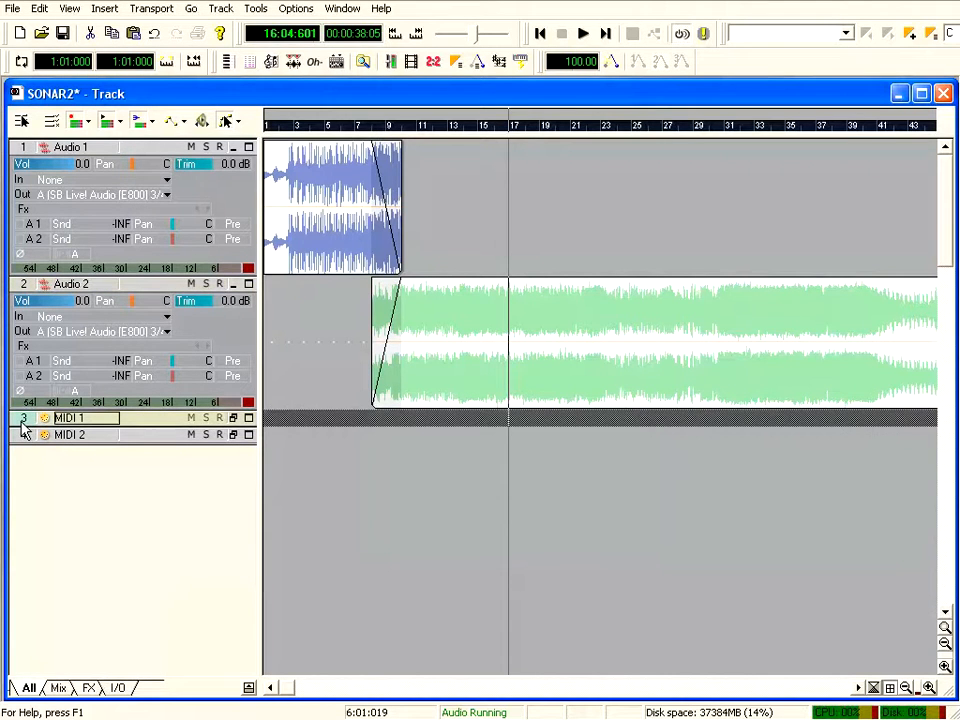
# Insert an audio track, place it between Audio 2 and MIDI 1, and expand its strip to show all its controls
pyautogui.click(24, 292)
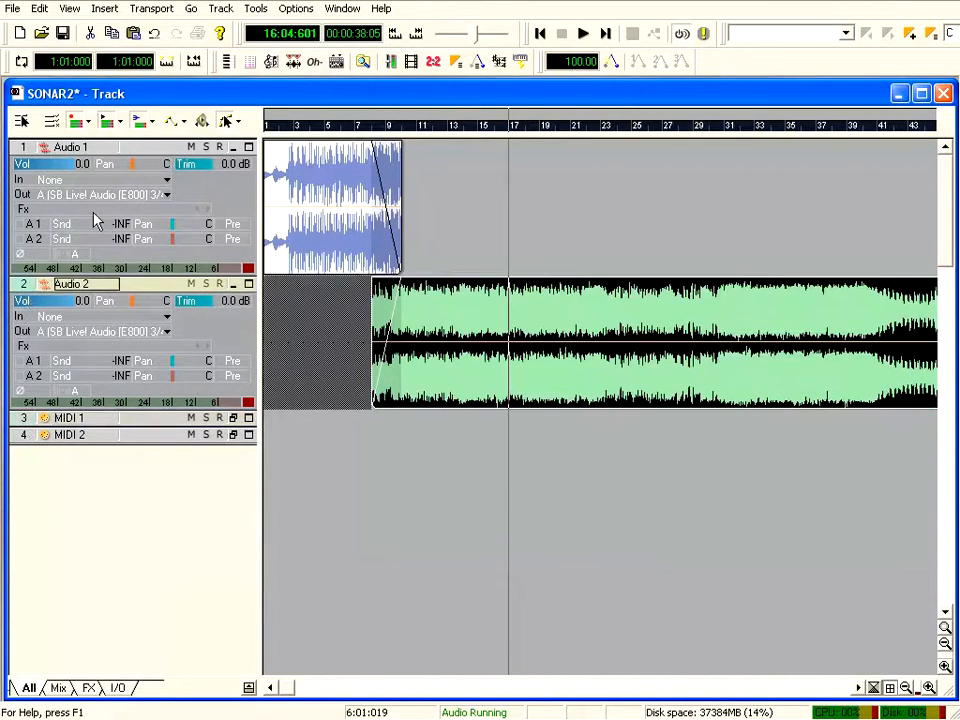
pyautogui.click(104, 10)
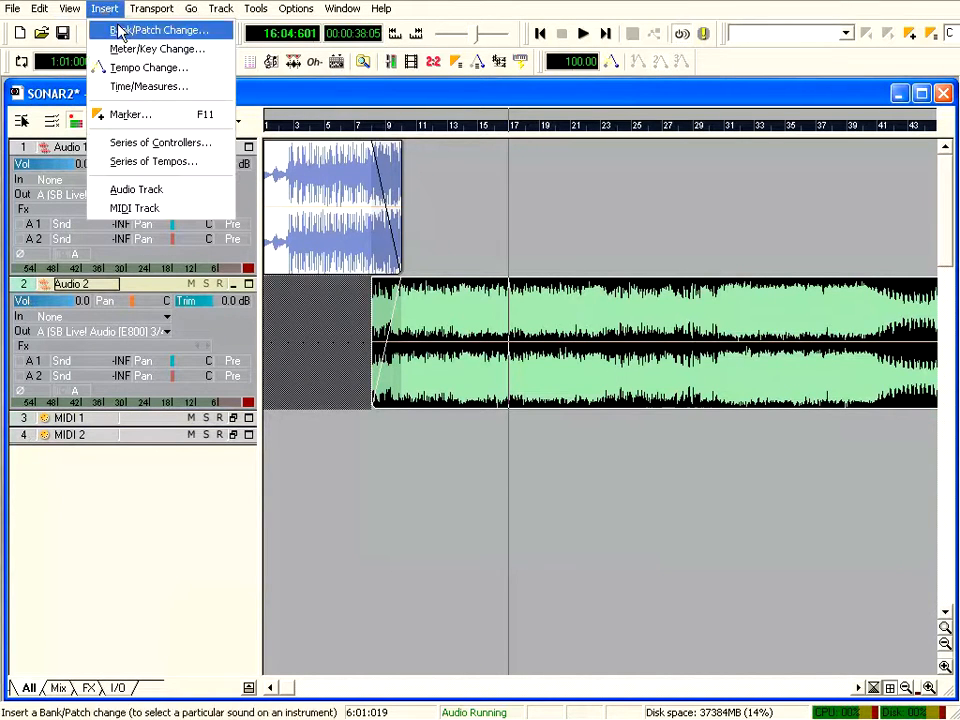
pyautogui.click(147, 190)
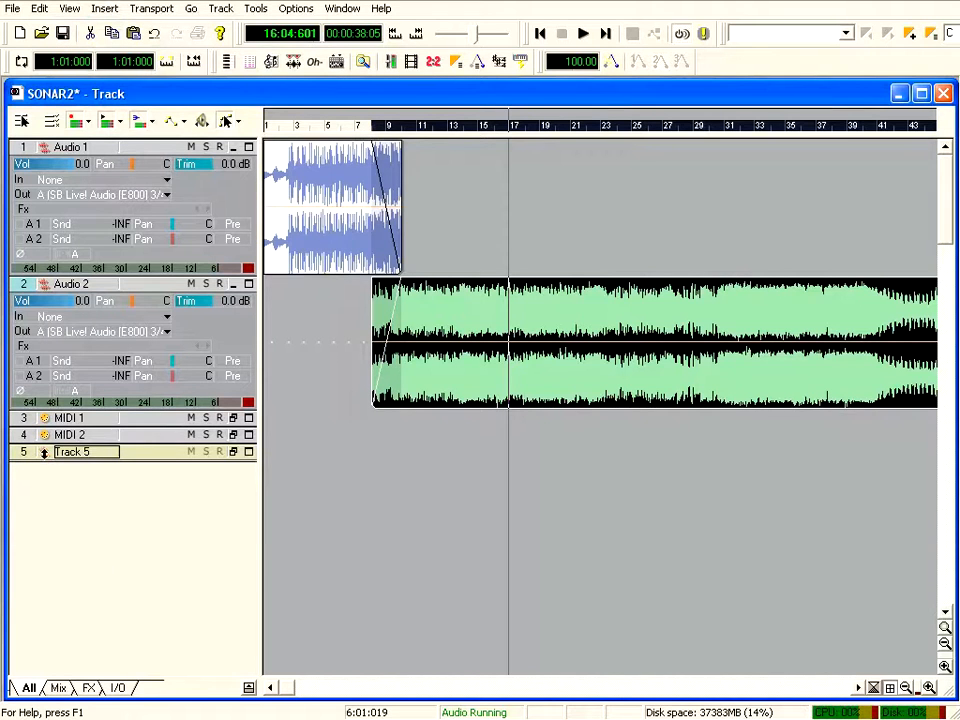
pyautogui.moveTo(44, 434); pyautogui.dragTo(44, 417)
pyautogui.moveTo(176, 424); pyautogui.dragTo(160, 550)
pyautogui.click(26, 417)
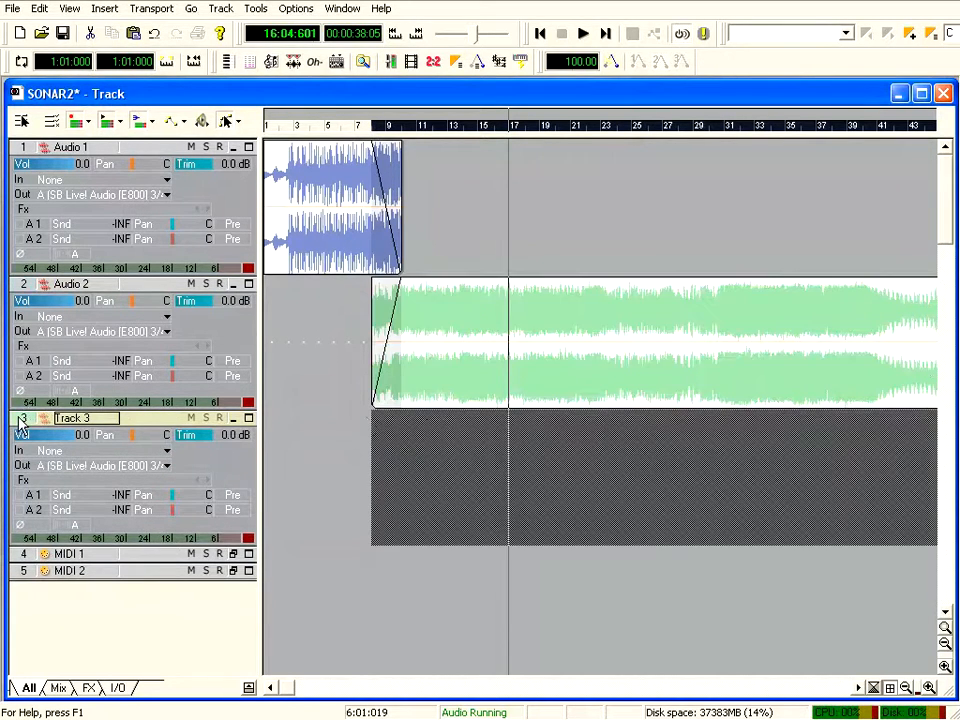
# Import the audio file ThereIsMrTruth-ABEMfeatTheClown at measure 21 while Track 3 is the chosen track
pyautogui.click(575, 128)
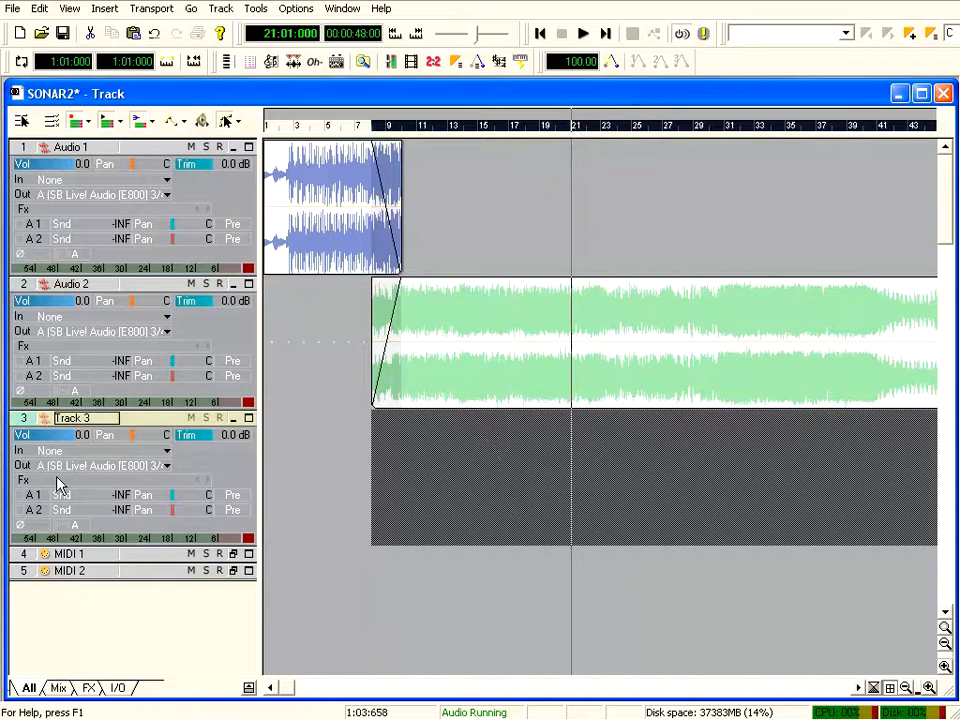
pyautogui.click(27, 415)
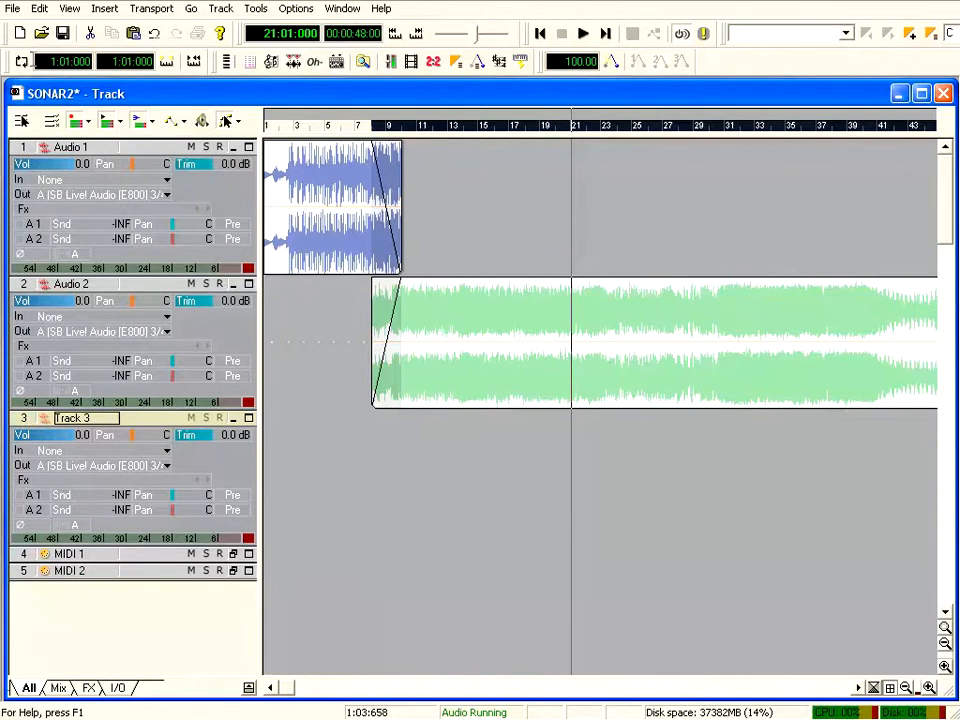
pyautogui.click(11, 8)
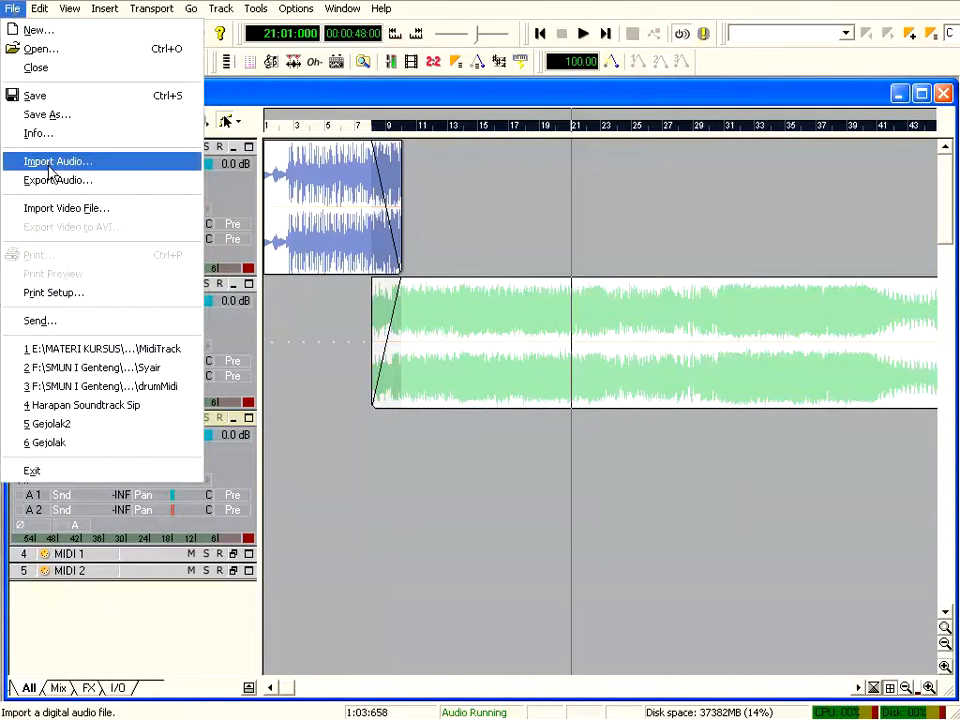
pyautogui.click(22, 160)
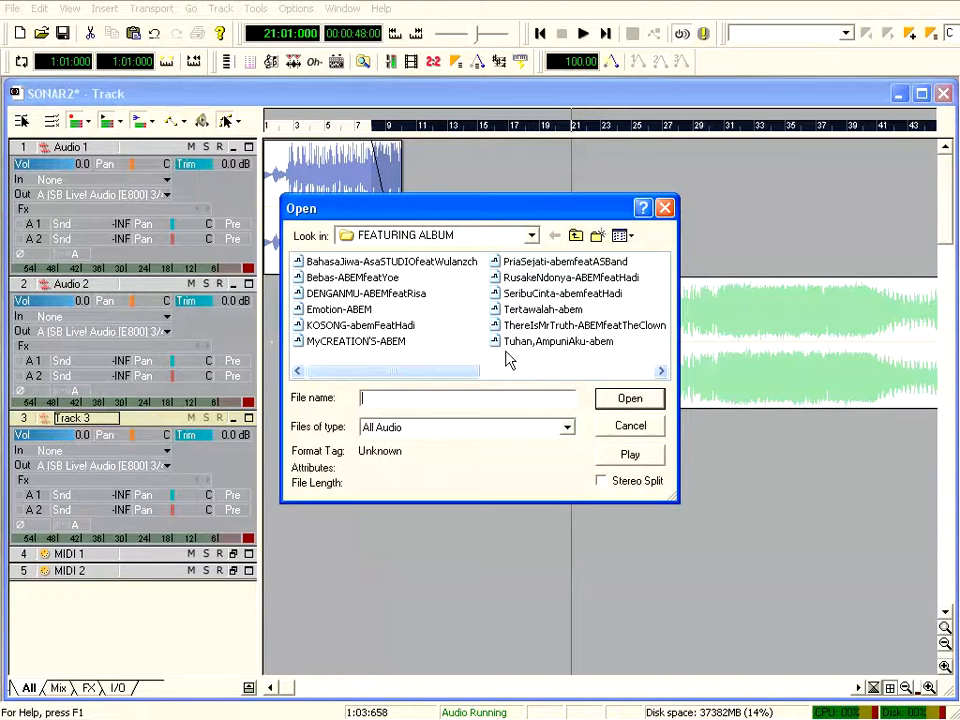
pyautogui.click(523, 327)
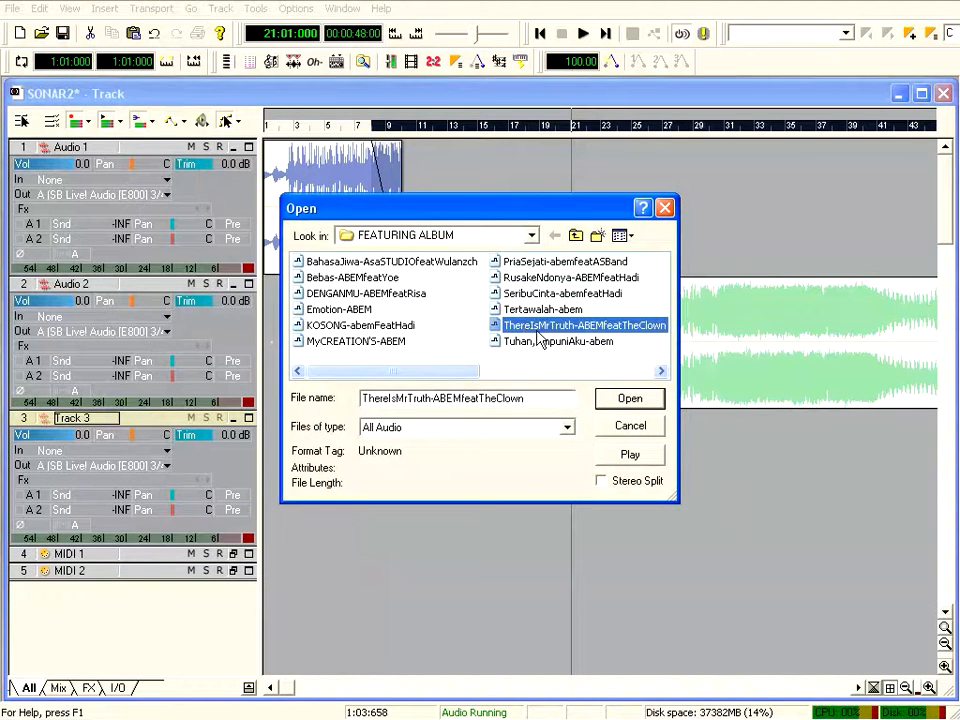
pyautogui.click(626, 401)
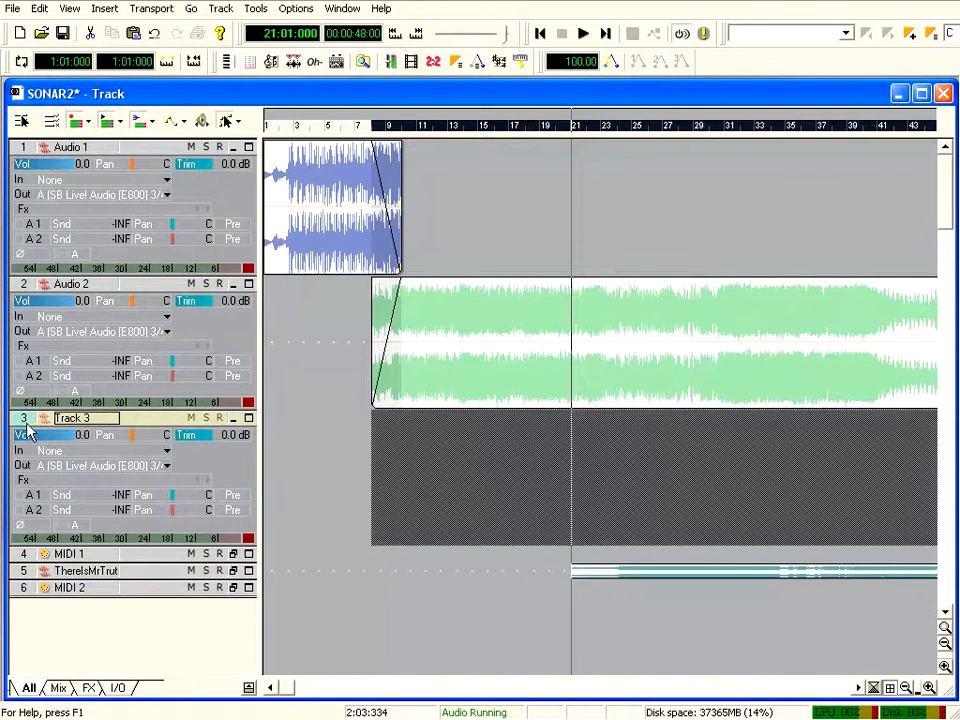
# Move the imported ThereIsMrTruth clip up onto Track 3, keeping its start at measure 21
pyautogui.click(23, 572)
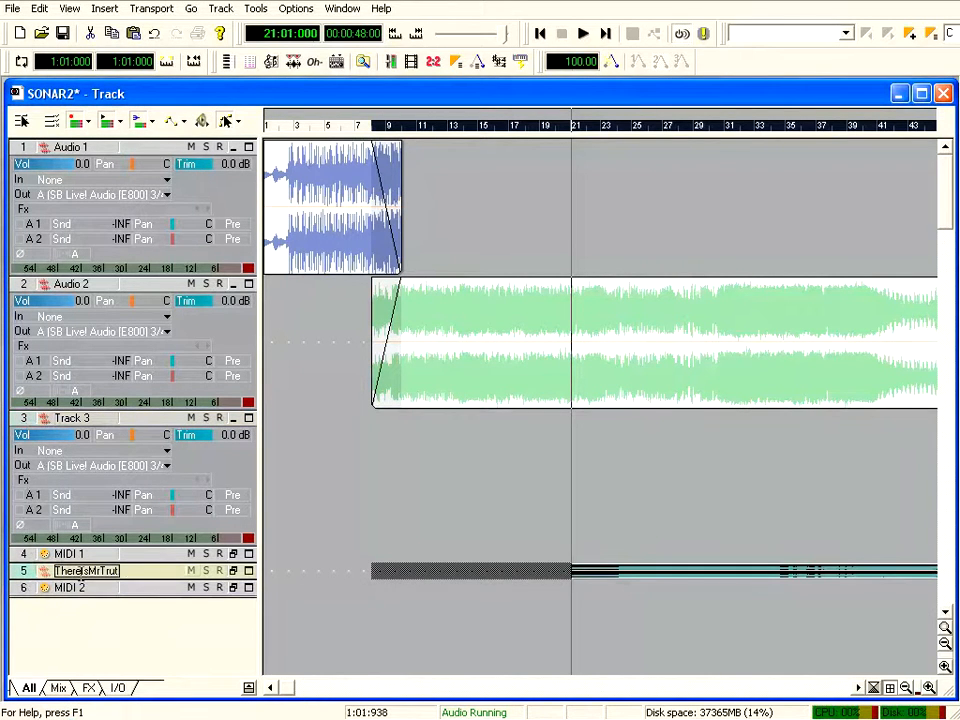
pyautogui.click(22, 420)
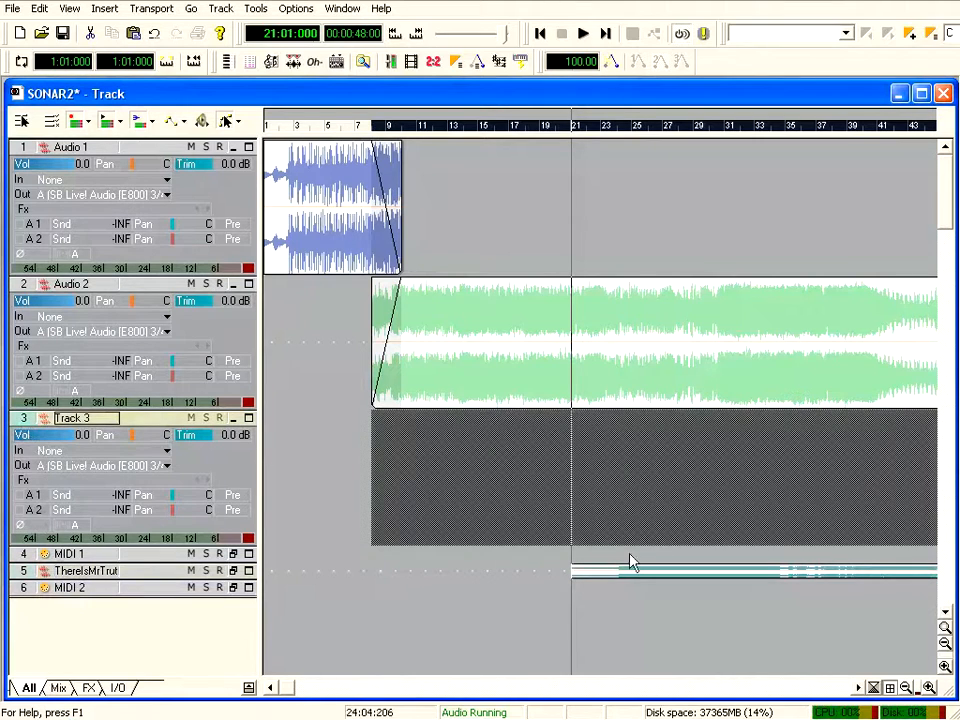
pyautogui.click(611, 573)
pyautogui.moveTo(611, 573); pyautogui.dragTo(600, 548)
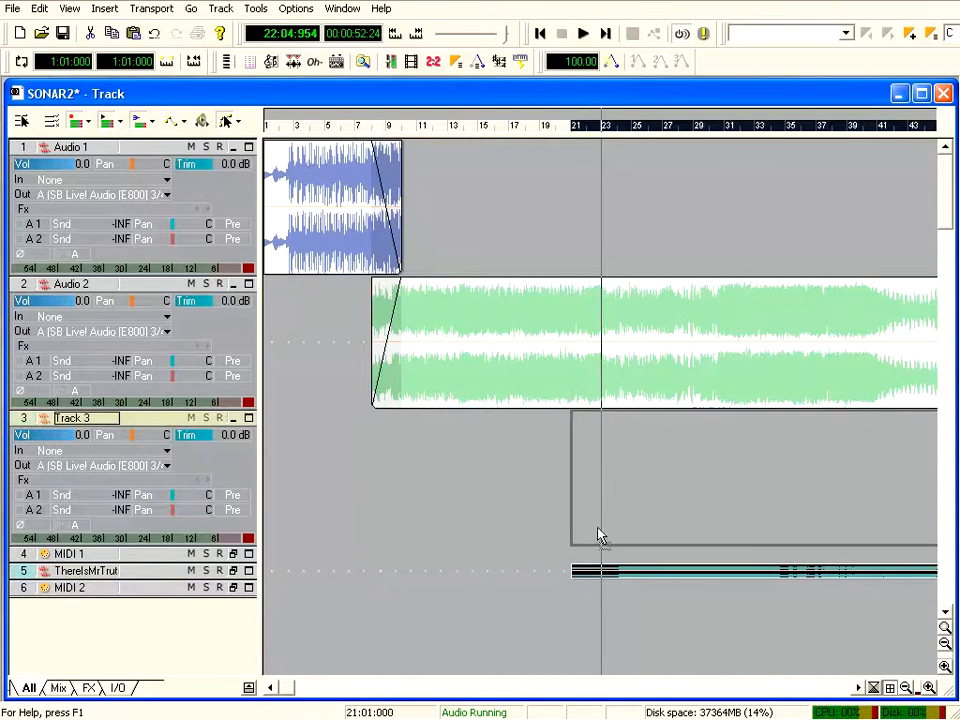
pyautogui.moveTo(612, 485); pyautogui.dragTo(606, 480)
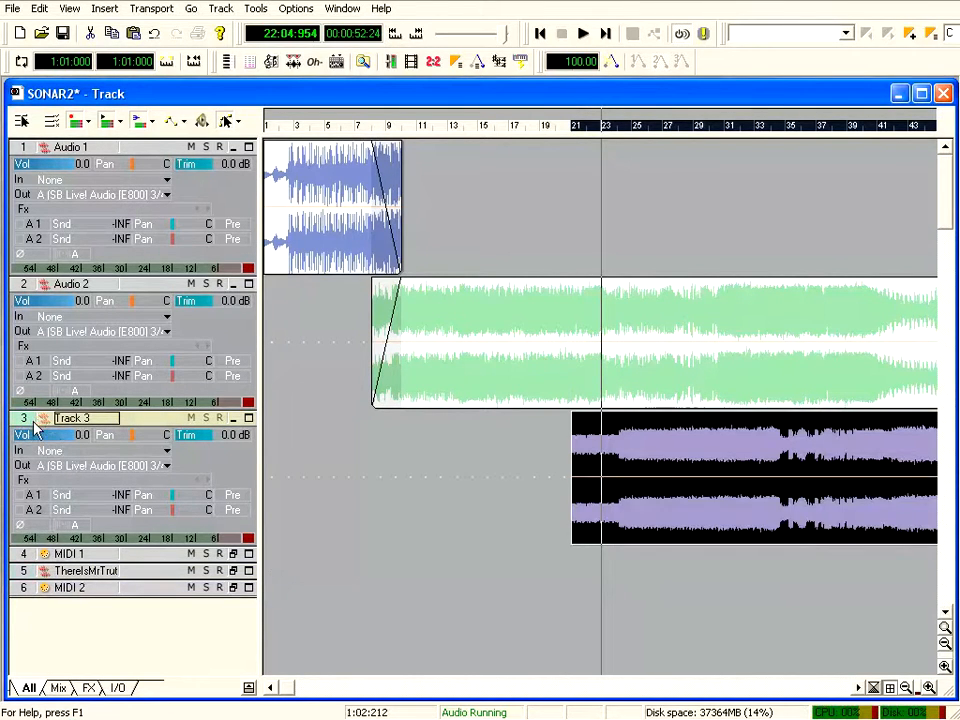
# Trim the beginning of the Track 3 clip so that it starts at measure 30
pyautogui.moveTo(285, 688); pyautogui.dragTo(350, 688)
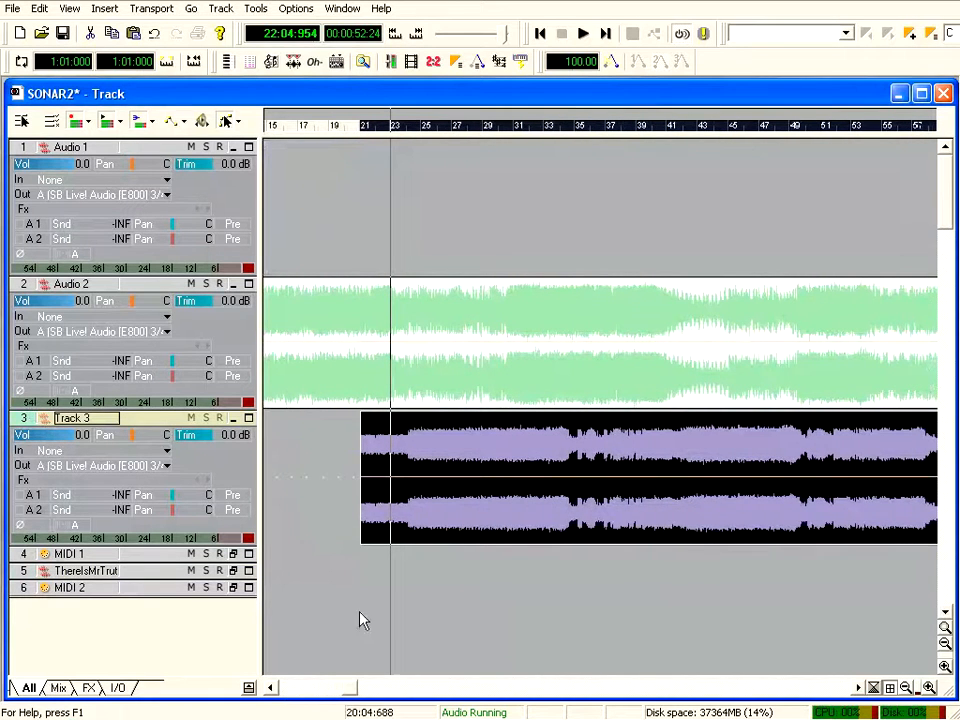
pyautogui.moveTo(360, 484); pyautogui.dragTo(500, 480)
pyautogui.click(668, 484)
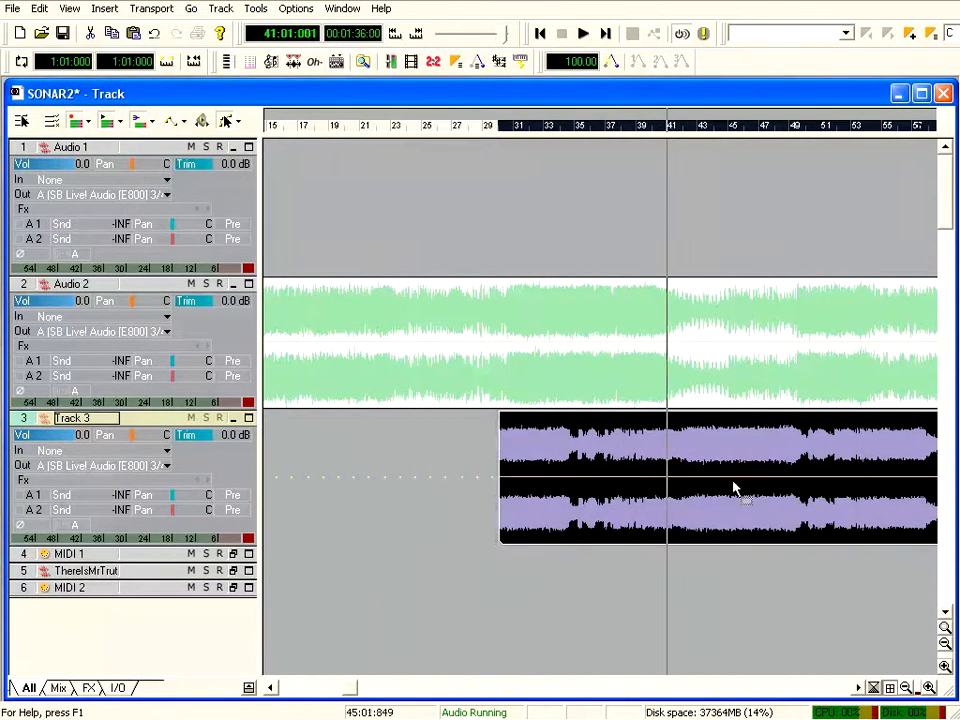
# Shift the trimmed Track 3 clip to start at measure 20 and add a fade-in ending about halfway through measure 21
pyautogui.moveTo(770, 485); pyautogui.dragTo(612, 491)
pyautogui.moveTo(350, 688); pyautogui.dragTo(325, 697)
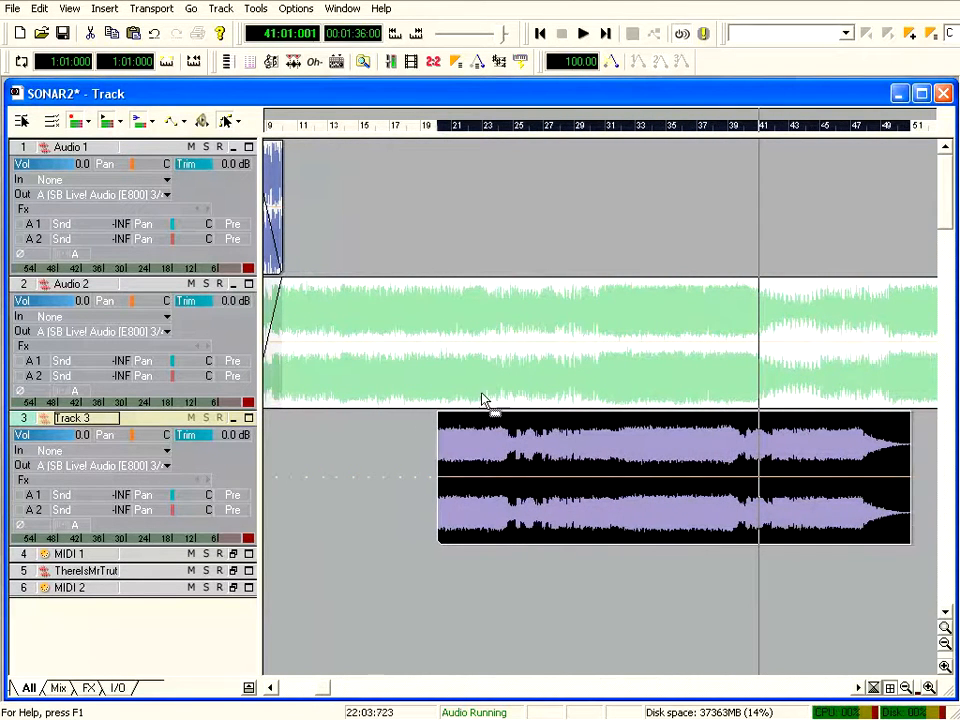
pyautogui.click(436, 417)
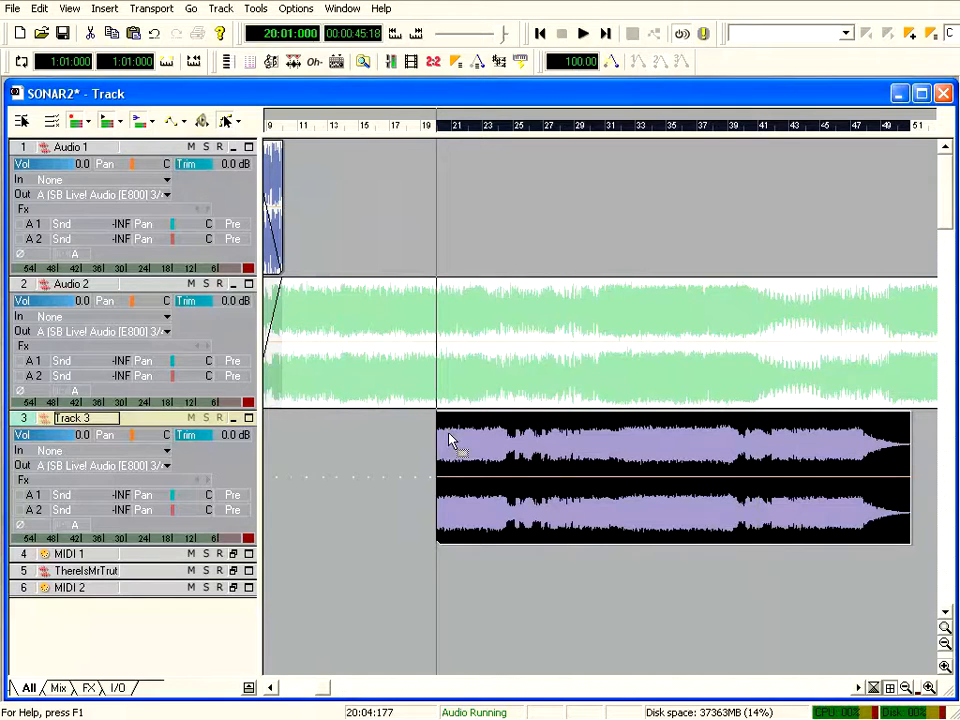
pyautogui.moveTo(436, 413); pyautogui.dragTo(459, 426)
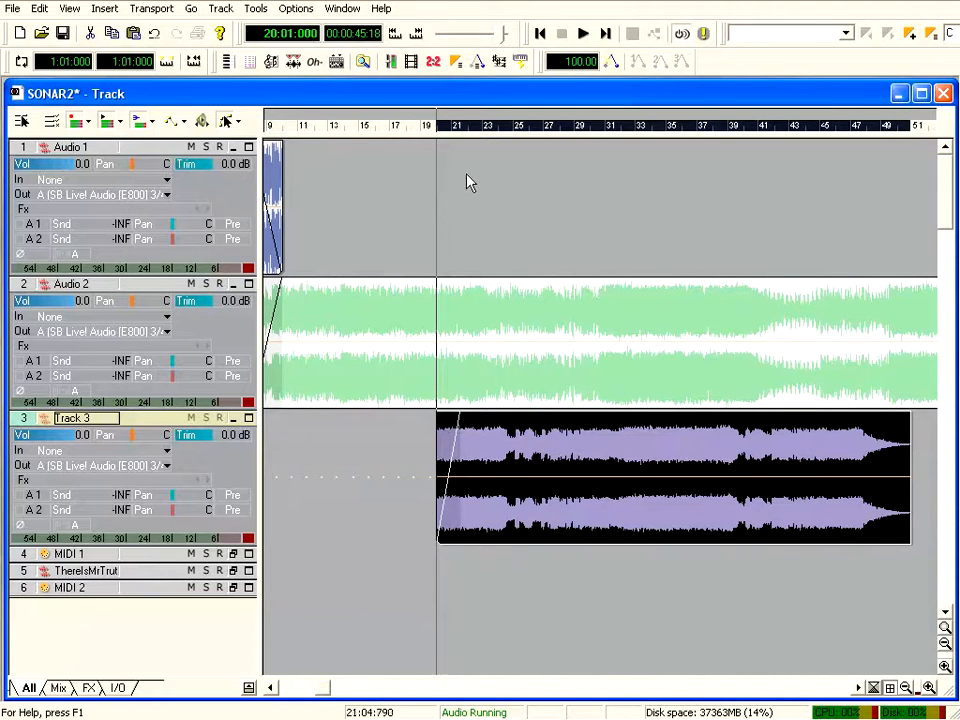
# Delete the Audio 2 material from measure 20 to the end of the clip
pyautogui.click(23, 284)
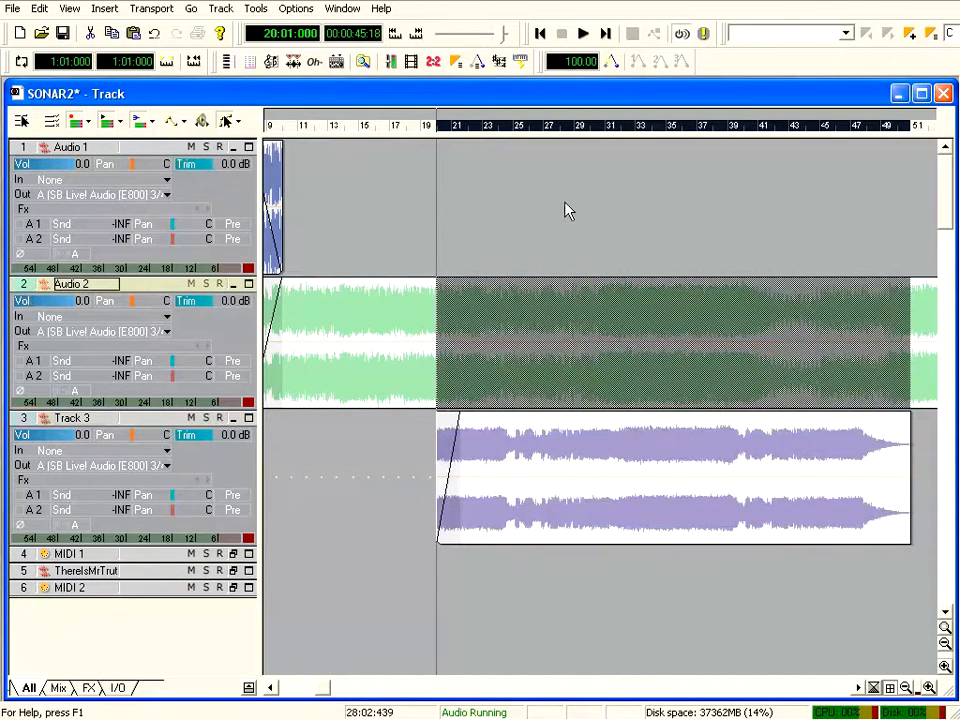
pyautogui.moveTo(441, 128)
pyautogui.mouseDown()
pyautogui.moveTo(958, 133)
pyautogui.moveTo(872, 146)
pyautogui.mouseUp()
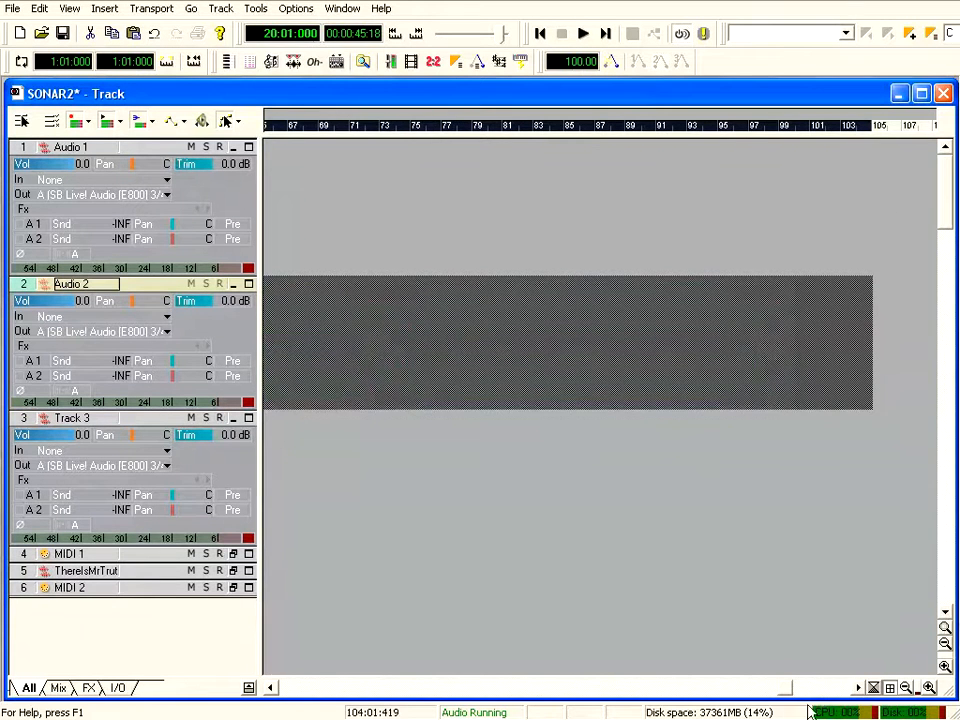
pyautogui.moveTo(787, 690); pyautogui.dragTo(340, 690)
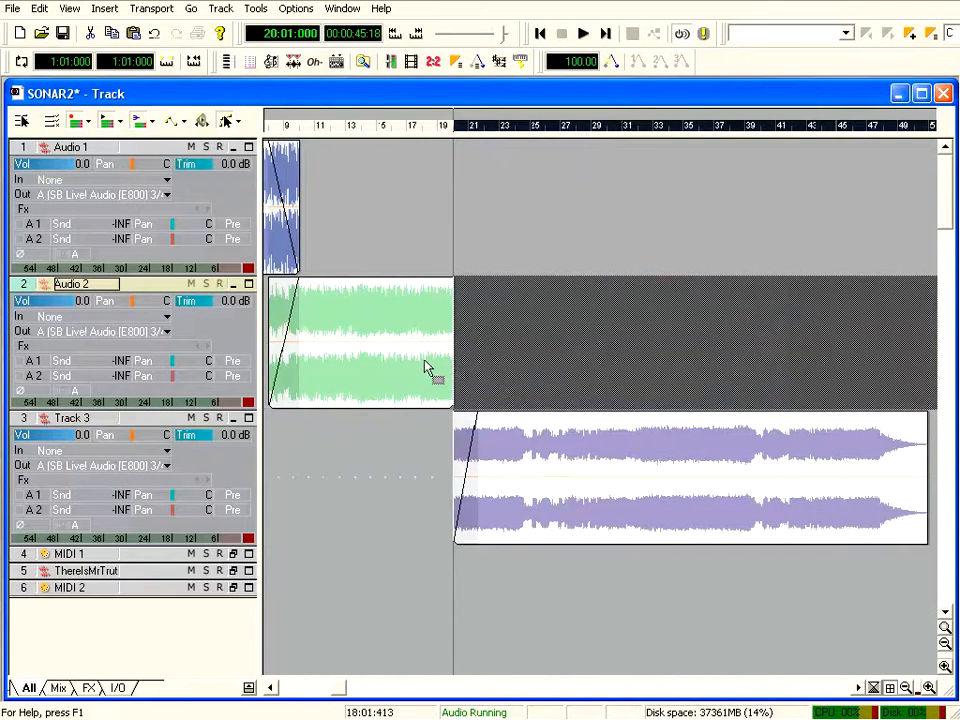
# Extend the end of the Audio 2 clip to measure 22 and add a fade-out from measure 20 to 22
pyautogui.click(428, 368)
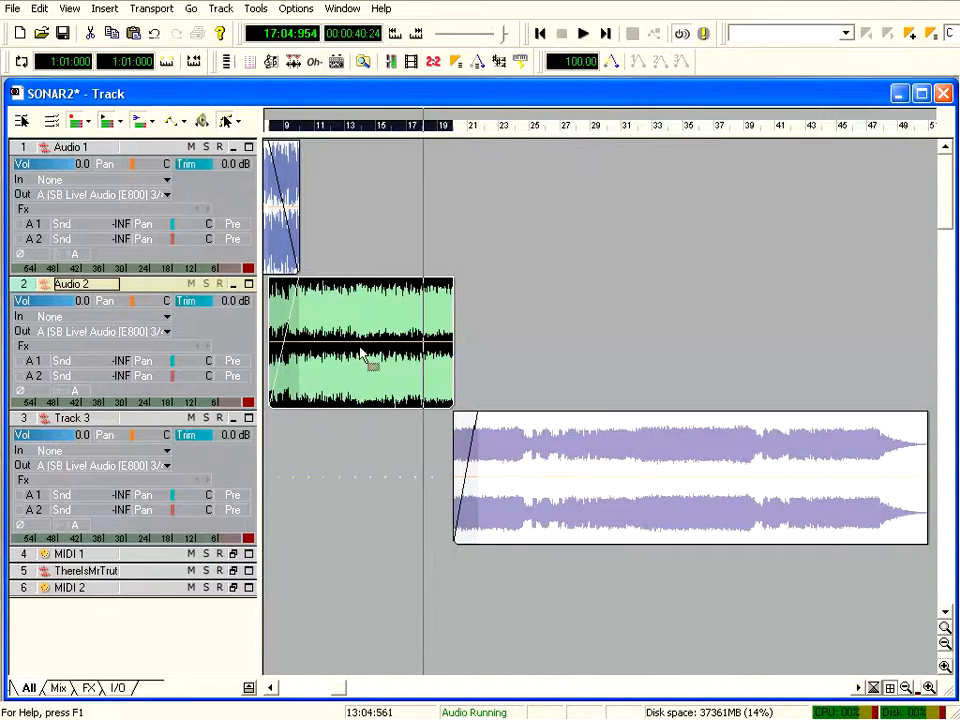
pyautogui.moveTo(458, 340); pyautogui.dragTo(485, 341)
pyautogui.click(416, 376)
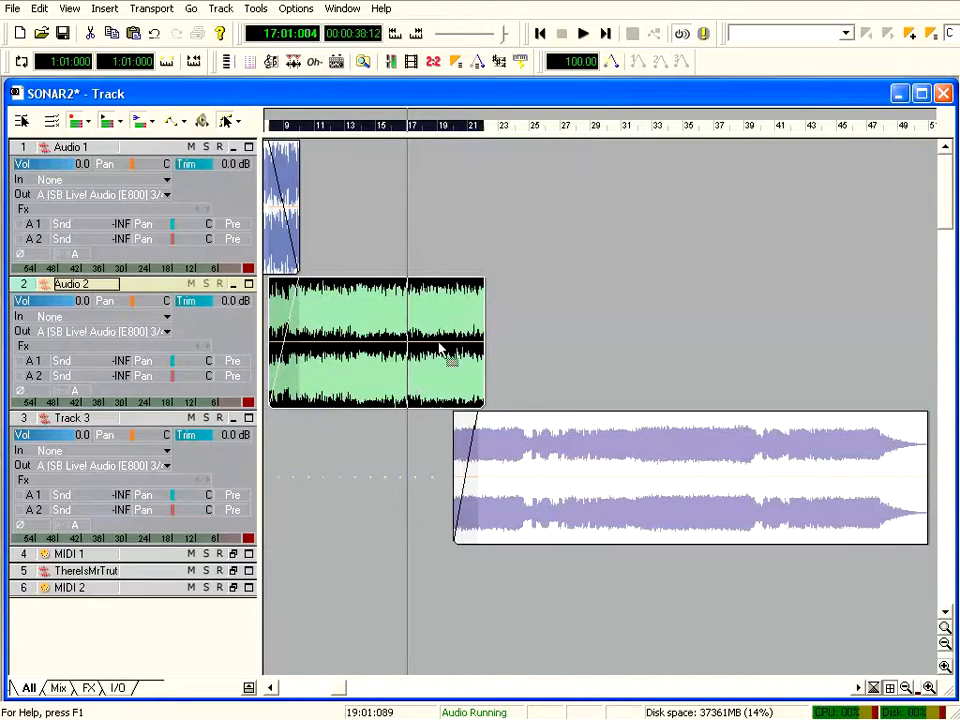
pyautogui.moveTo(484, 283); pyautogui.dragTo(453, 282)
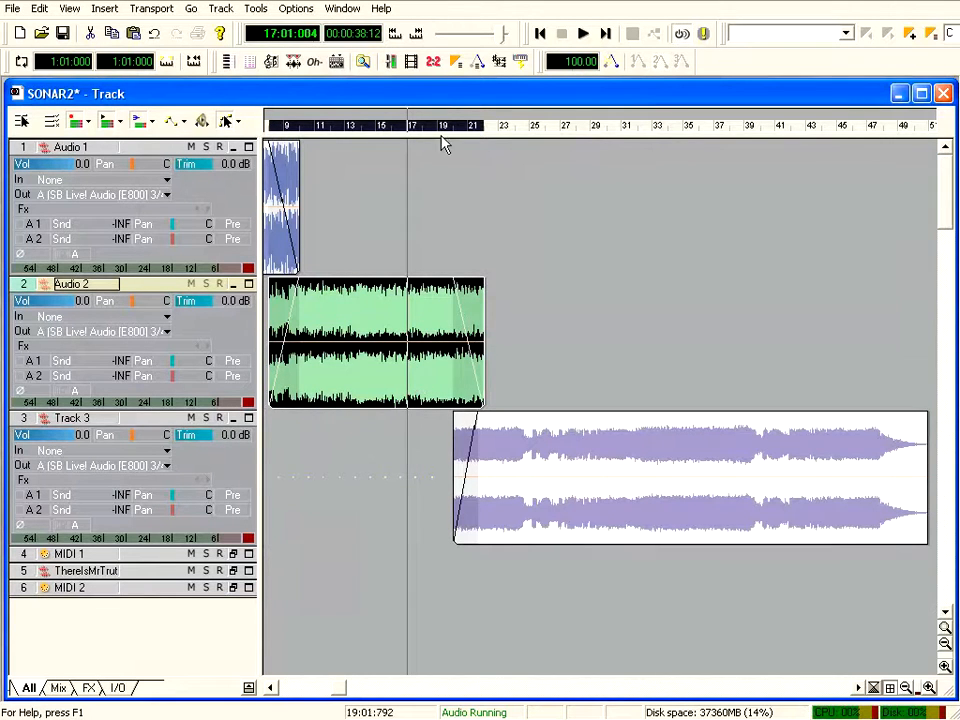
# Play the Audio 2 to Track 3 crossfade from measure 19, and play the whole arrangement from the start
pyautogui.click(441, 127)
pyautogui.press('space')
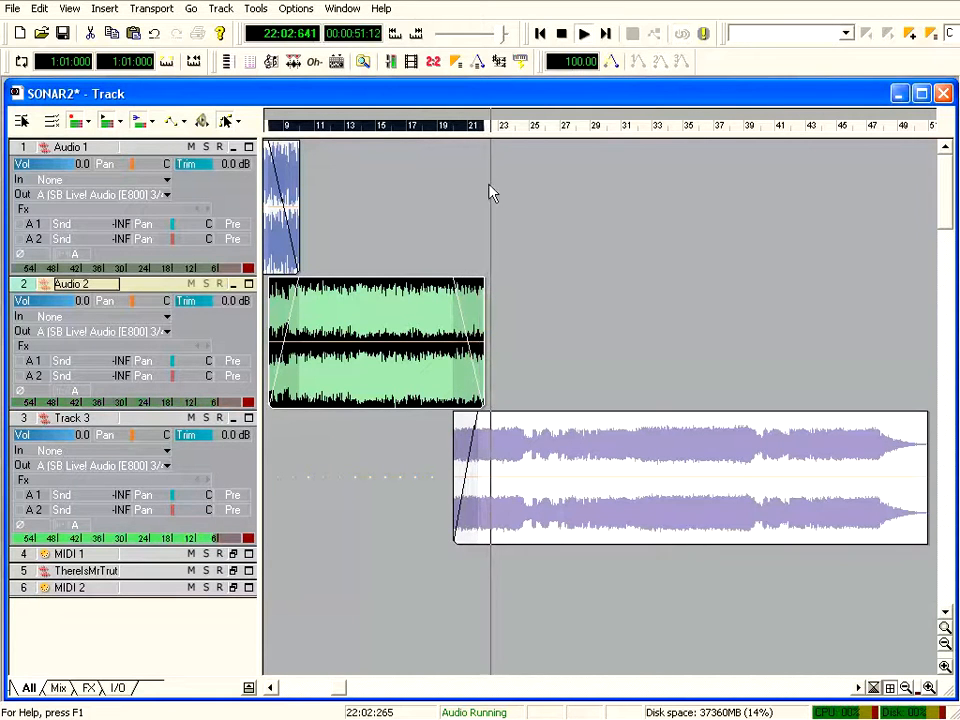
pyautogui.click(564, 38)
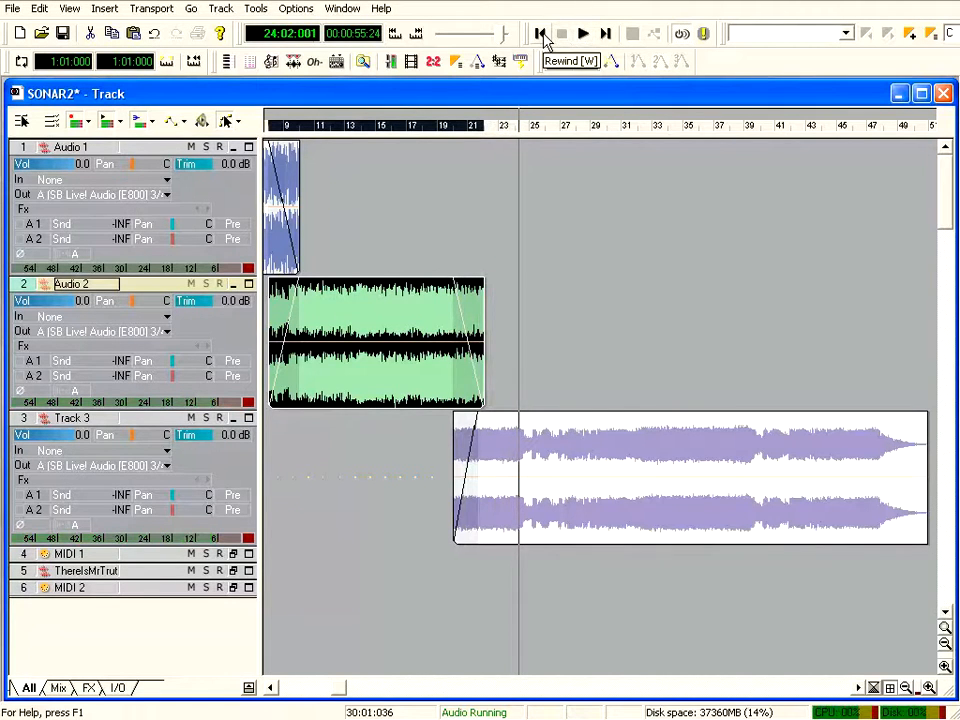
pyautogui.click(541, 35)
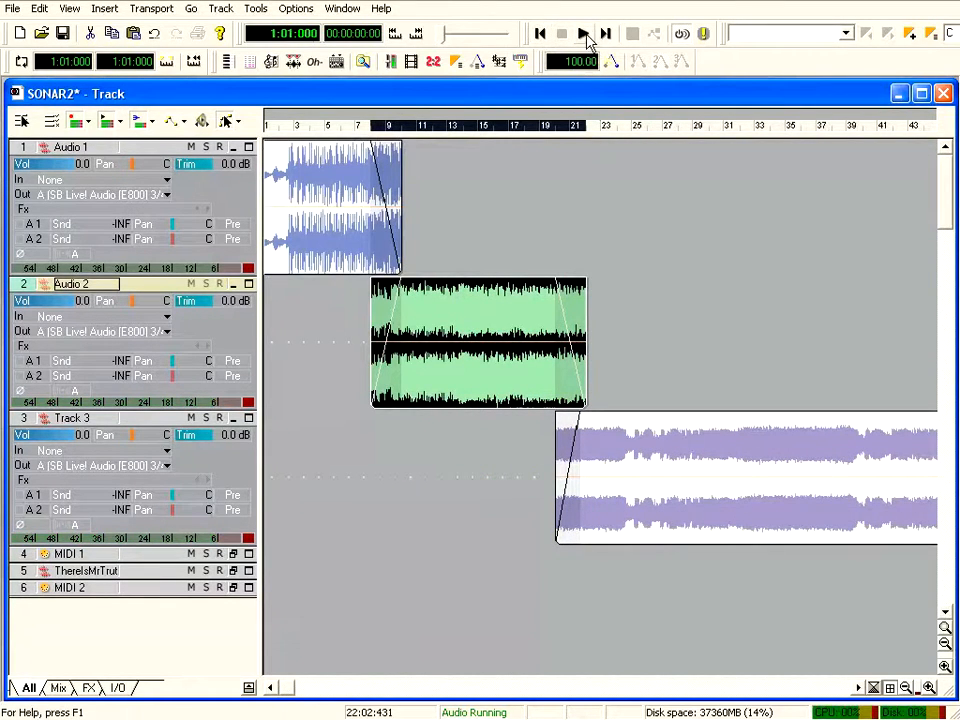
pyautogui.click(585, 35)
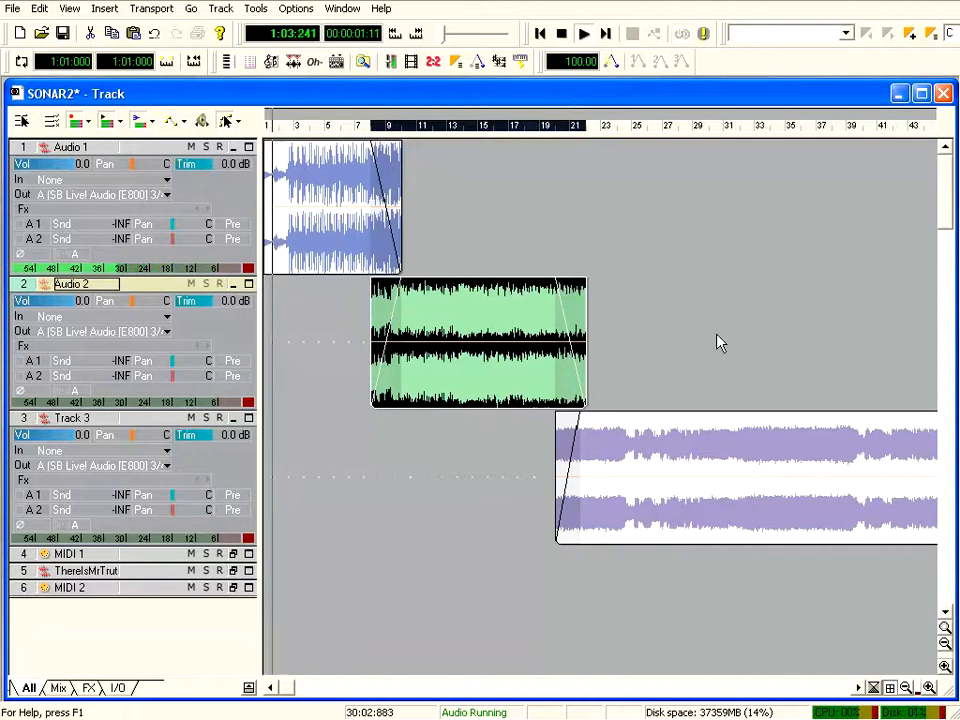
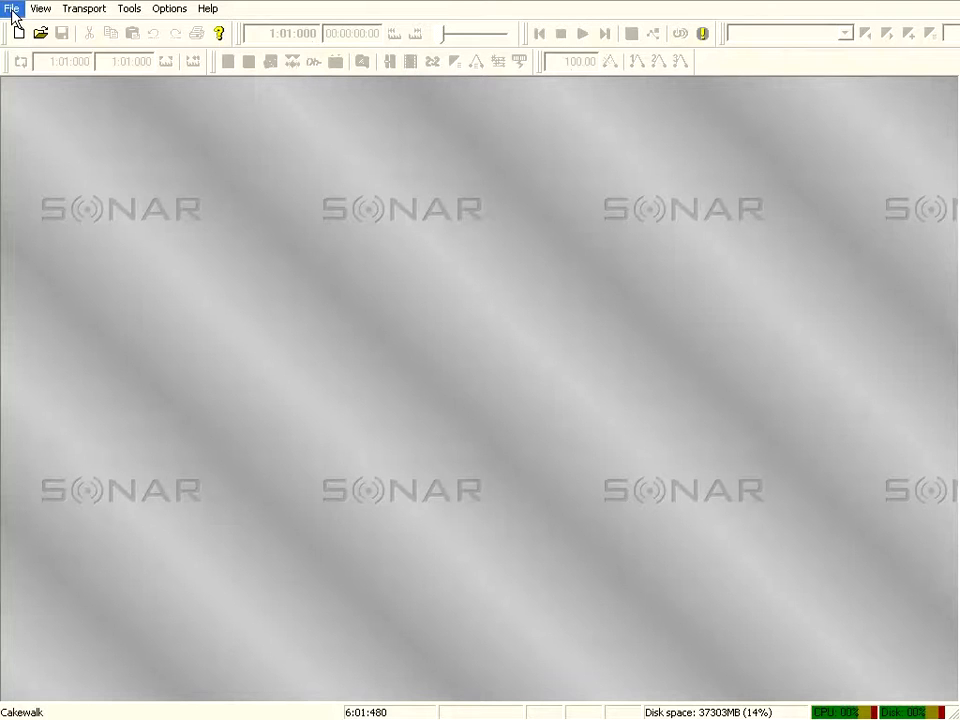
# Open the Cucak Rawa MIDI project and send its System Exclusive data
pyautogui.click(12, 9)
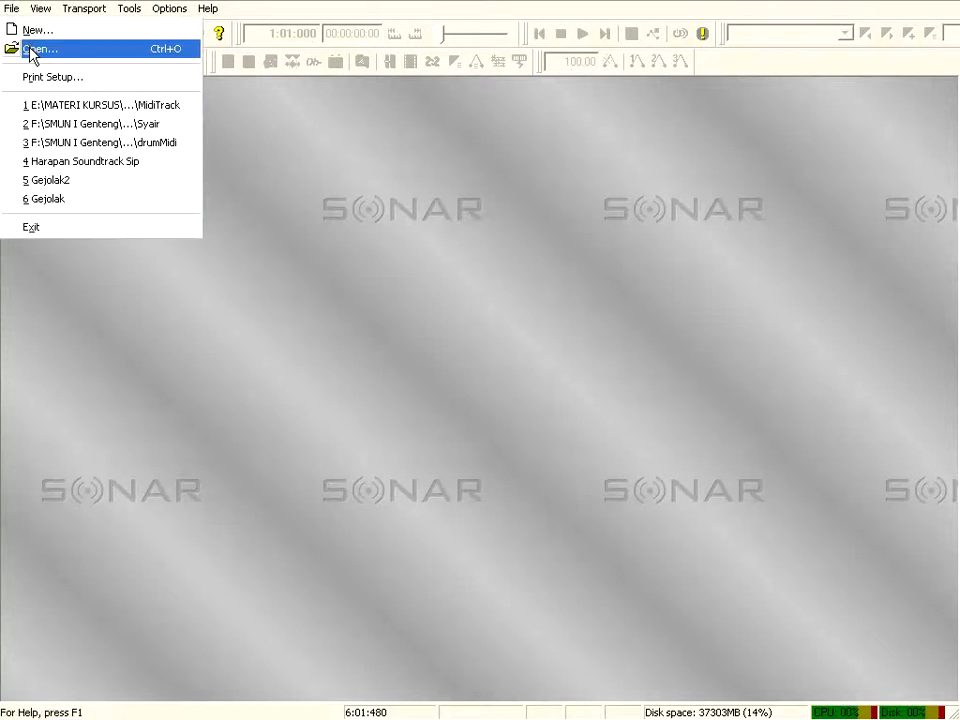
pyautogui.click(32, 50)
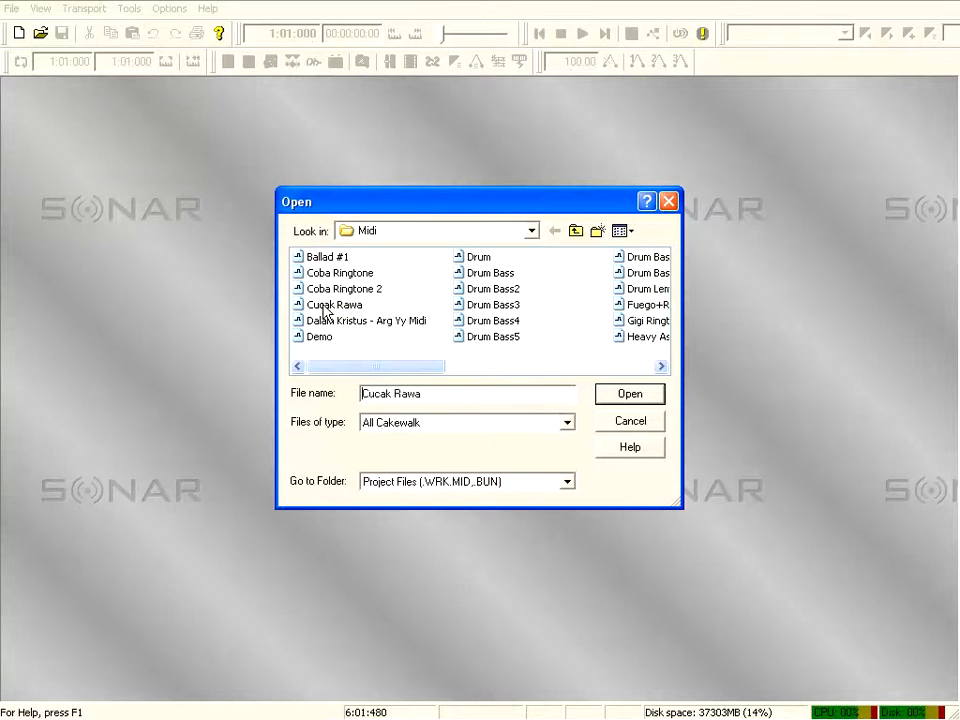
pyautogui.doubleClick(325, 305)
pyautogui.moveTo(461, 285); pyautogui.dragTo(390, 332)
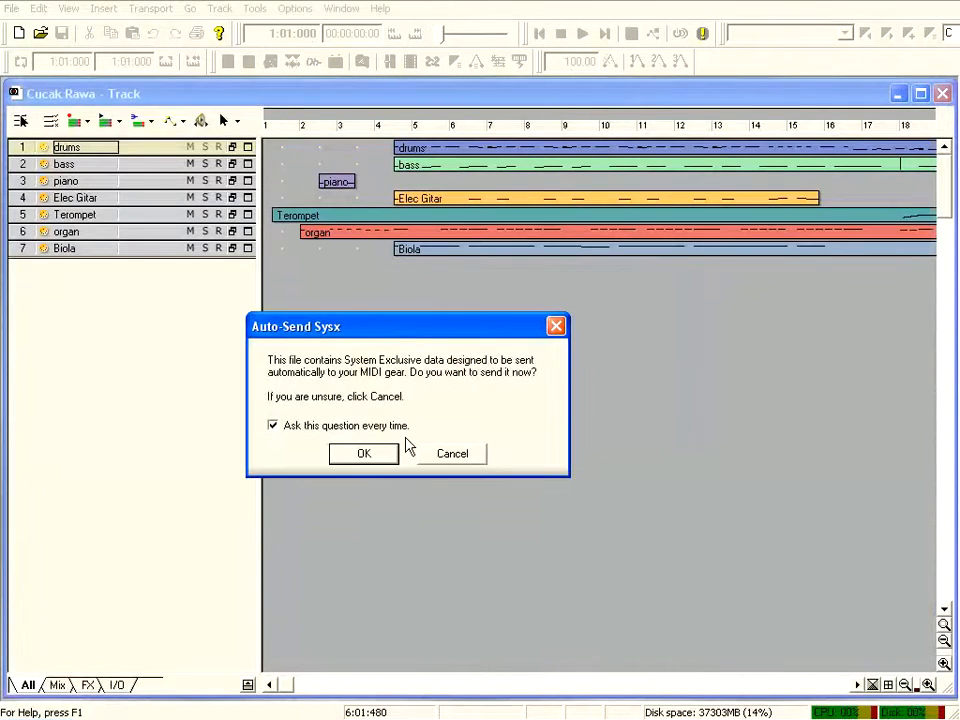
pyautogui.click(364, 455)
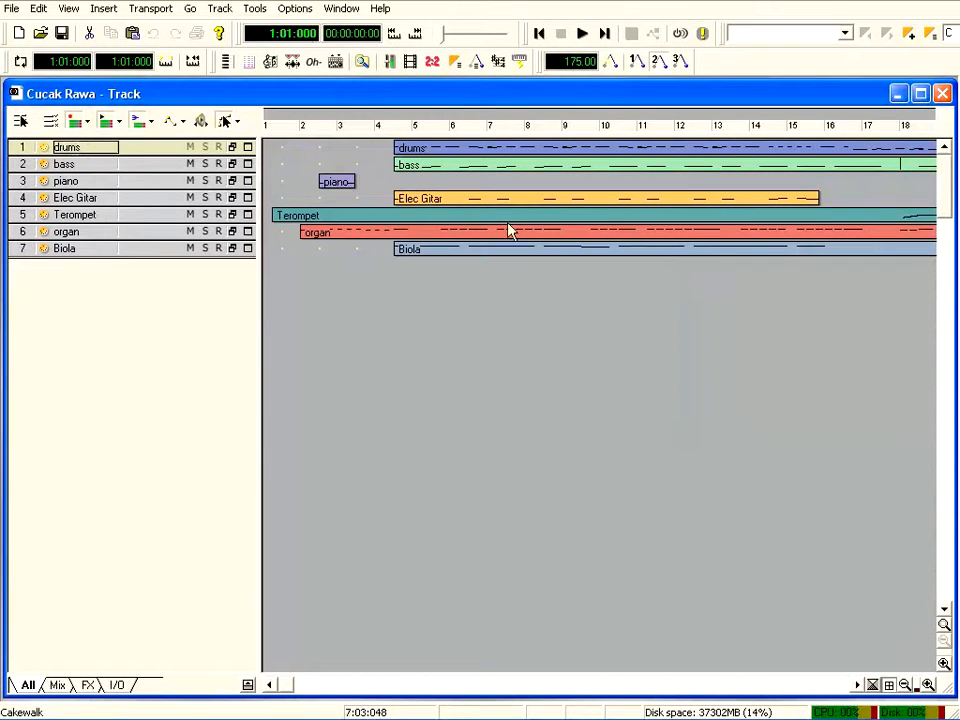
# Fit all measures of the Cucak Rawa project in the track view and play it from the beginning
pyautogui.click(905, 687)
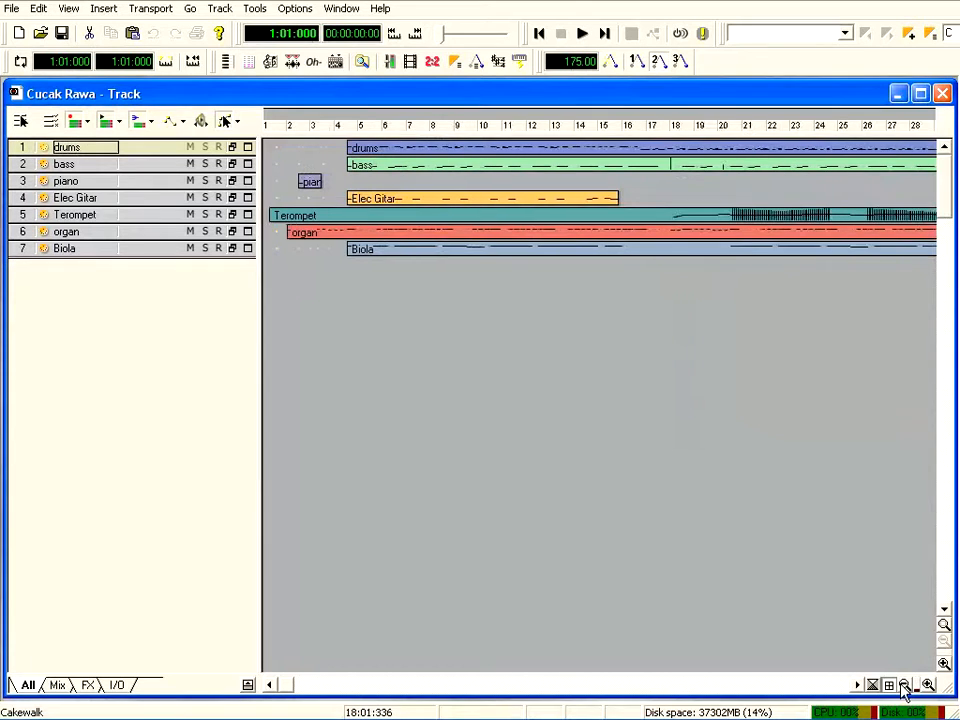
pyautogui.click(905, 687)
pyautogui.click(582, 34)
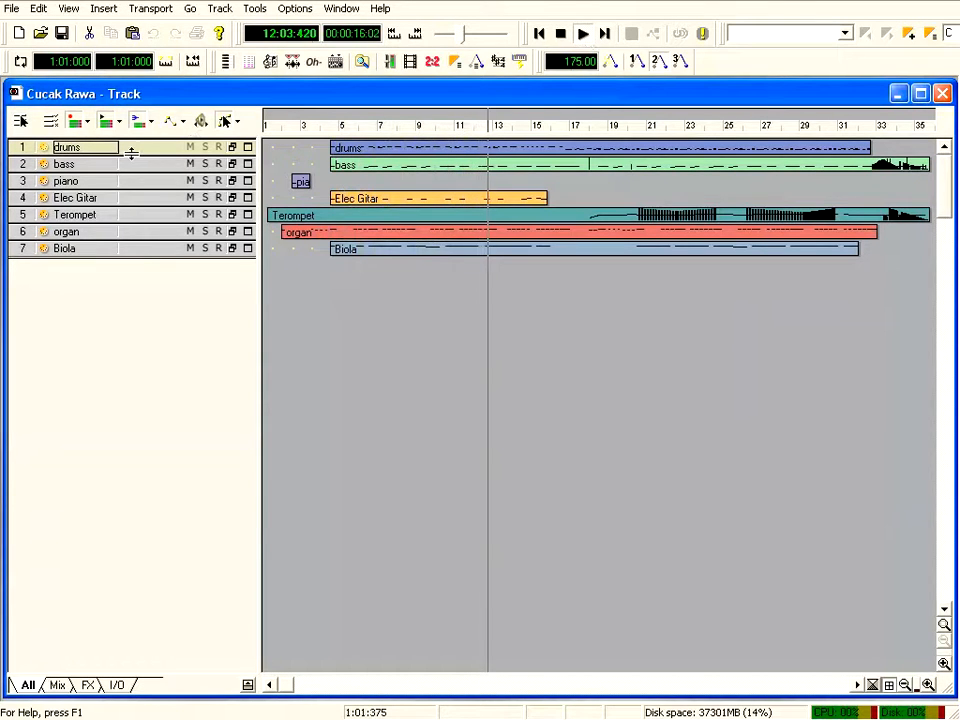
# Expand the drums, bass, piano, Elec Gitar and Terompet tracks so their channel, patch and volume settings show
pyautogui.moveTo(131, 152); pyautogui.dragTo(157, 648)
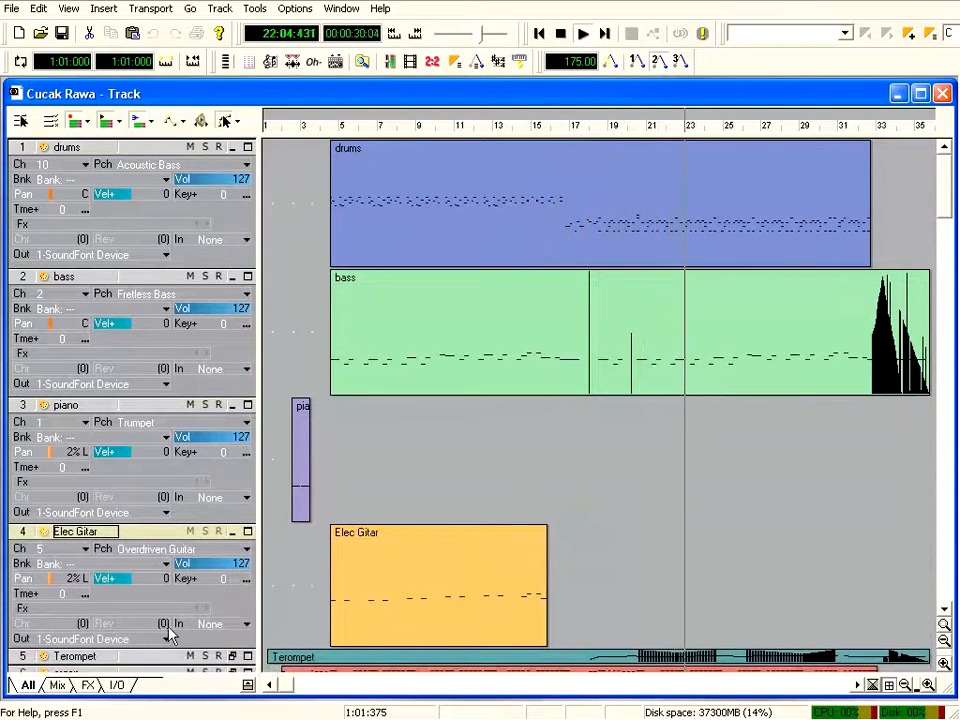
pyautogui.scroll(-2, 210, 552)
pyautogui.scroll(-2, 210, 550)
pyautogui.scroll(4, 210, 548)
pyautogui.moveTo(166, 535); pyautogui.dragTo(160, 645)
pyautogui.scroll(-3, 172, 630)
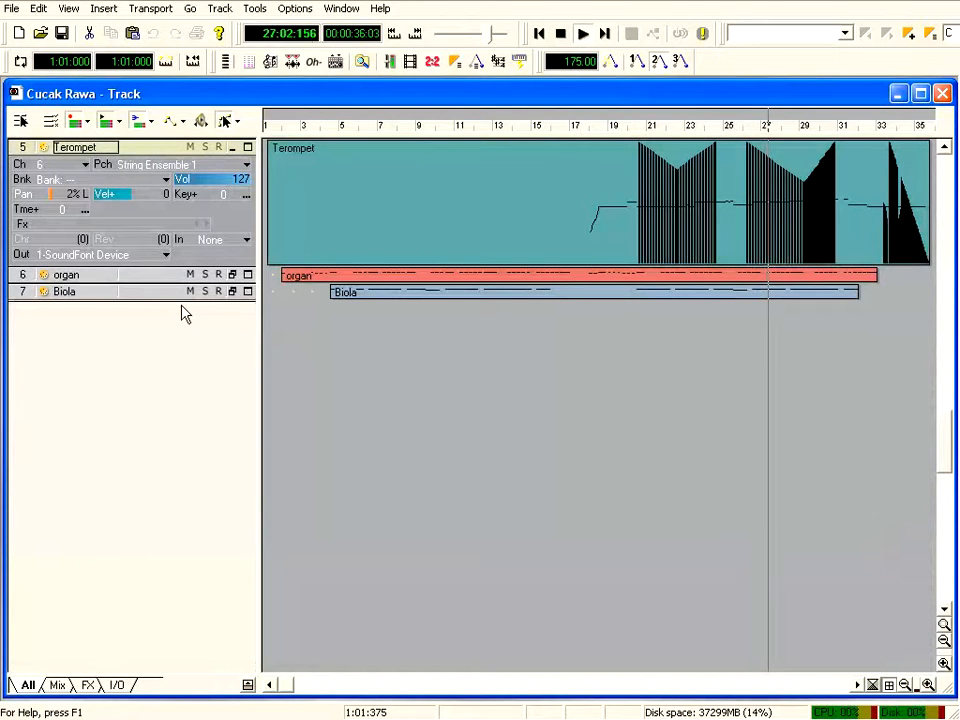
# Expand the organ and Biola tracks to full height and zoom the track timeline out one level
pyautogui.moveTo(173, 283); pyautogui.dragTo(173, 413)
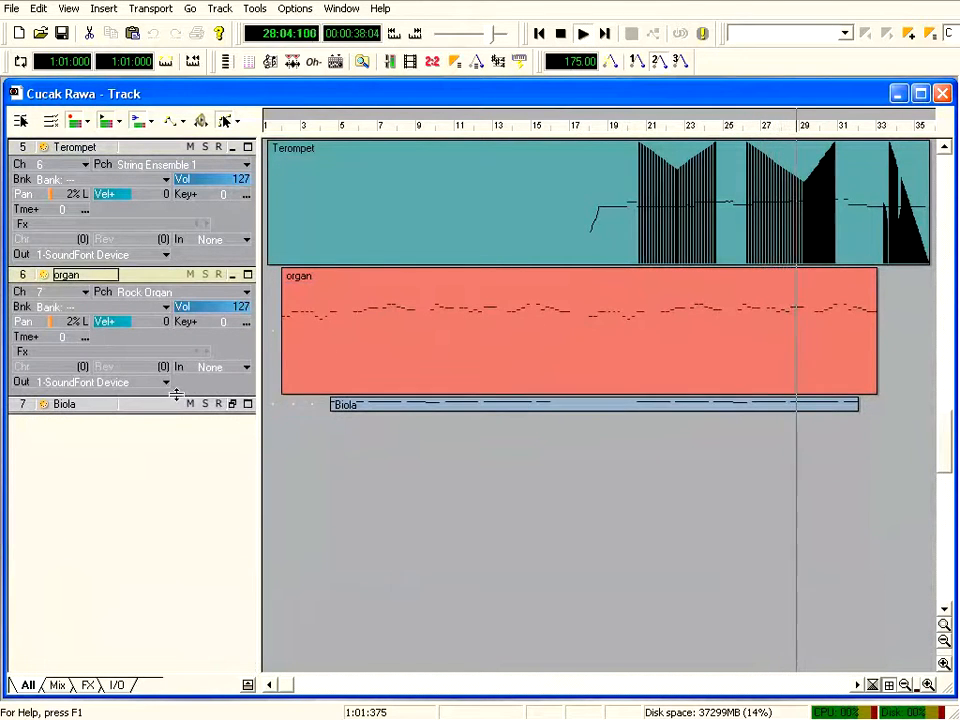
pyautogui.moveTo(178, 409); pyautogui.dragTo(177, 557)
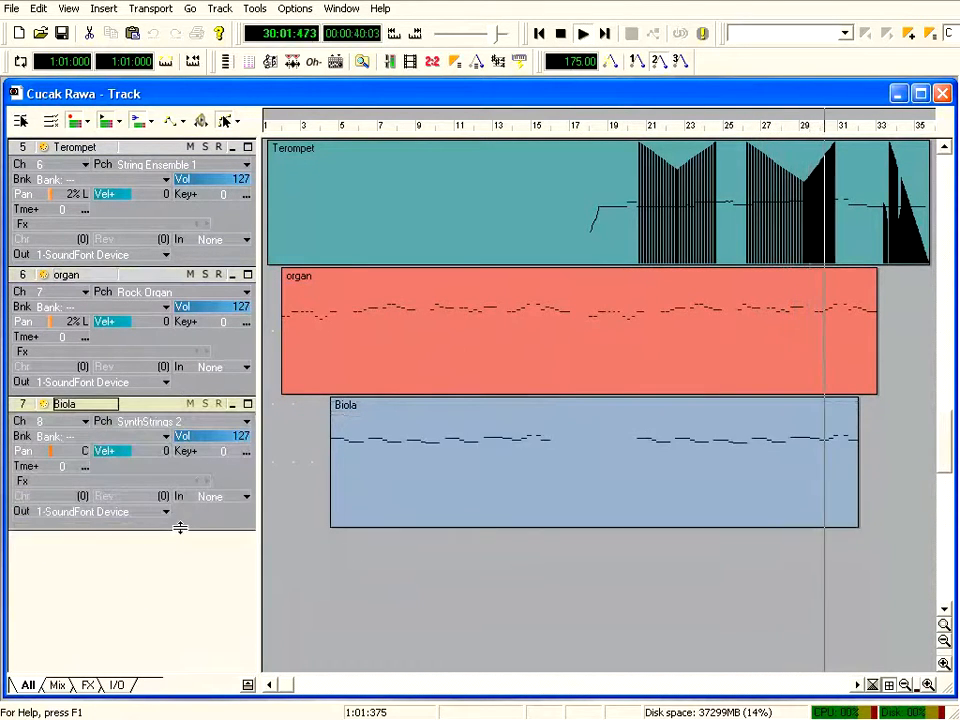
pyautogui.scroll(5, 180, 527)
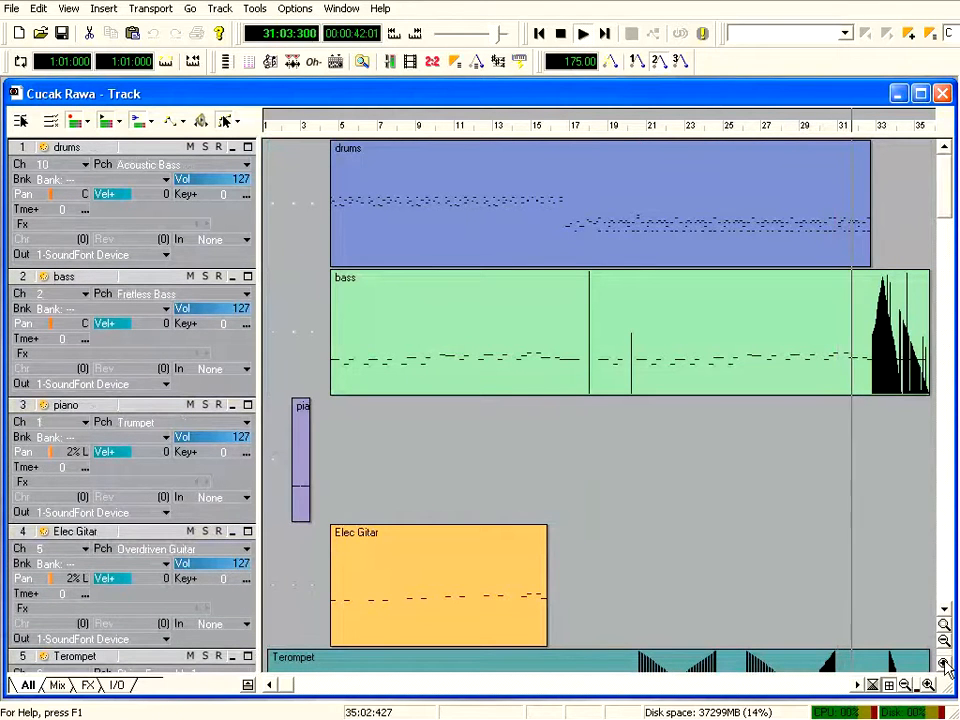
pyautogui.click(905, 682)
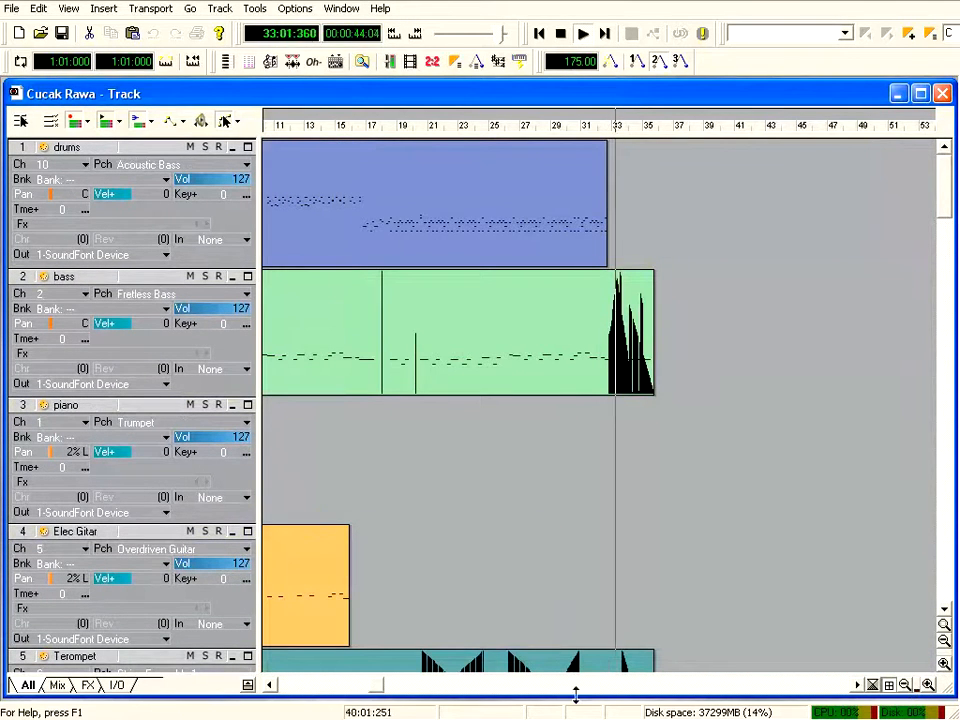
pyautogui.moveTo(381, 689); pyautogui.dragTo(276, 688)
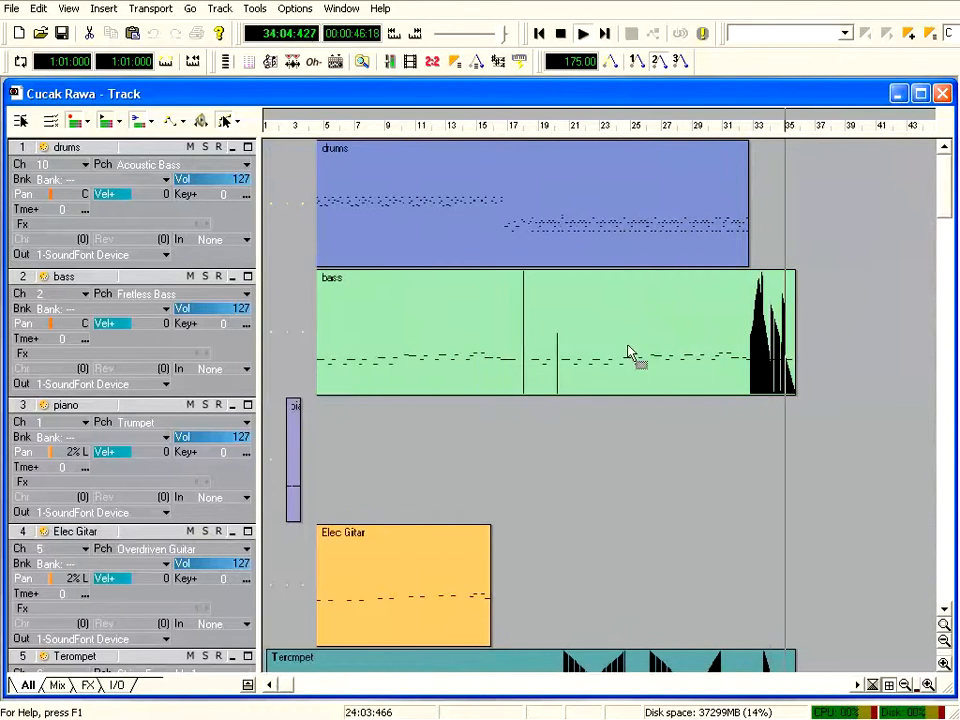
# Open the drums clip in the Piano Roll and enlarge that window to show its notes from measure 4
pyautogui.click(380, 130)
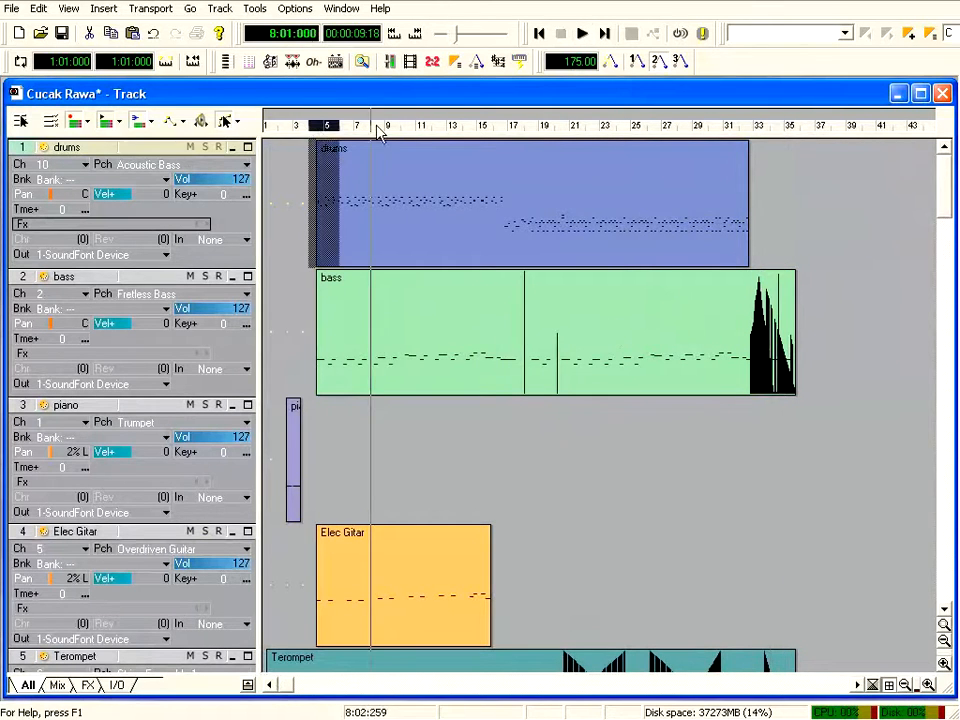
pyautogui.click(510, 130)
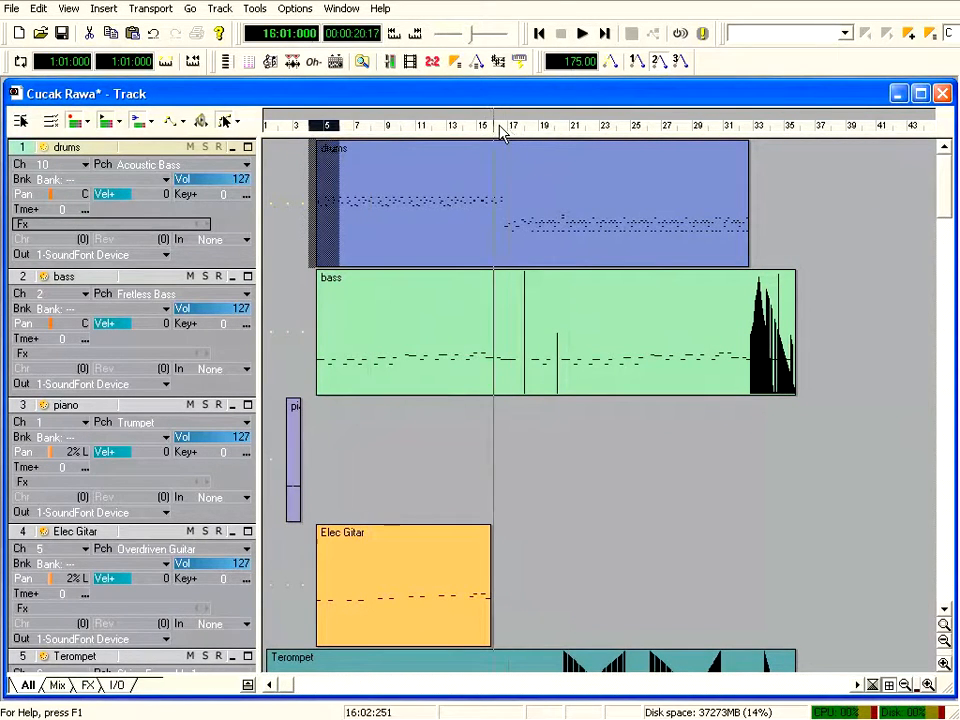
pyautogui.click(393, 220)
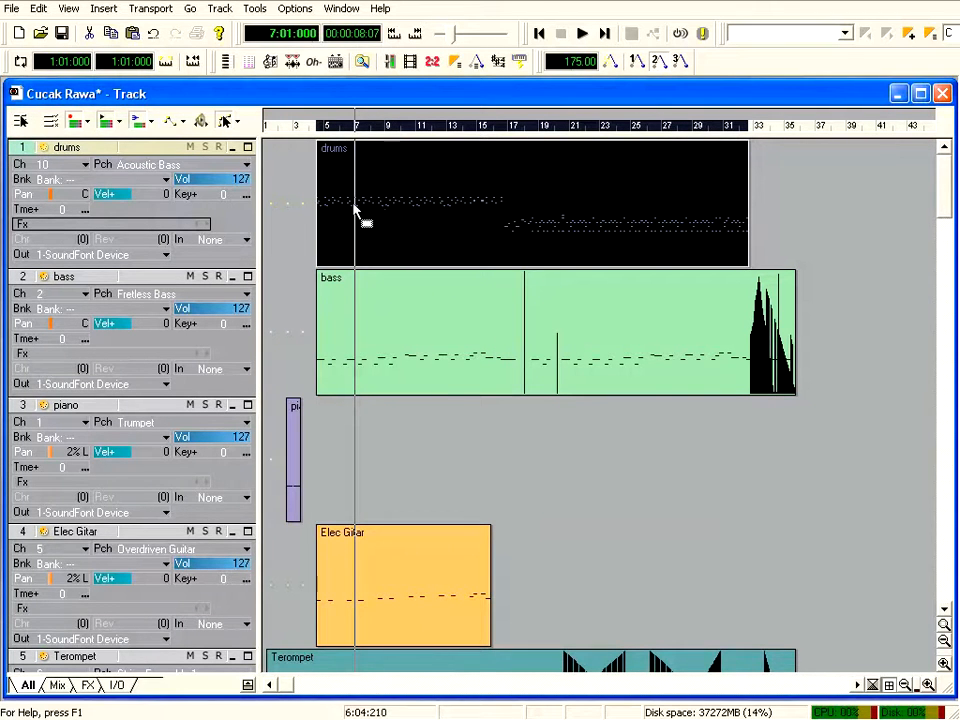
pyautogui.doubleClick(393, 208)
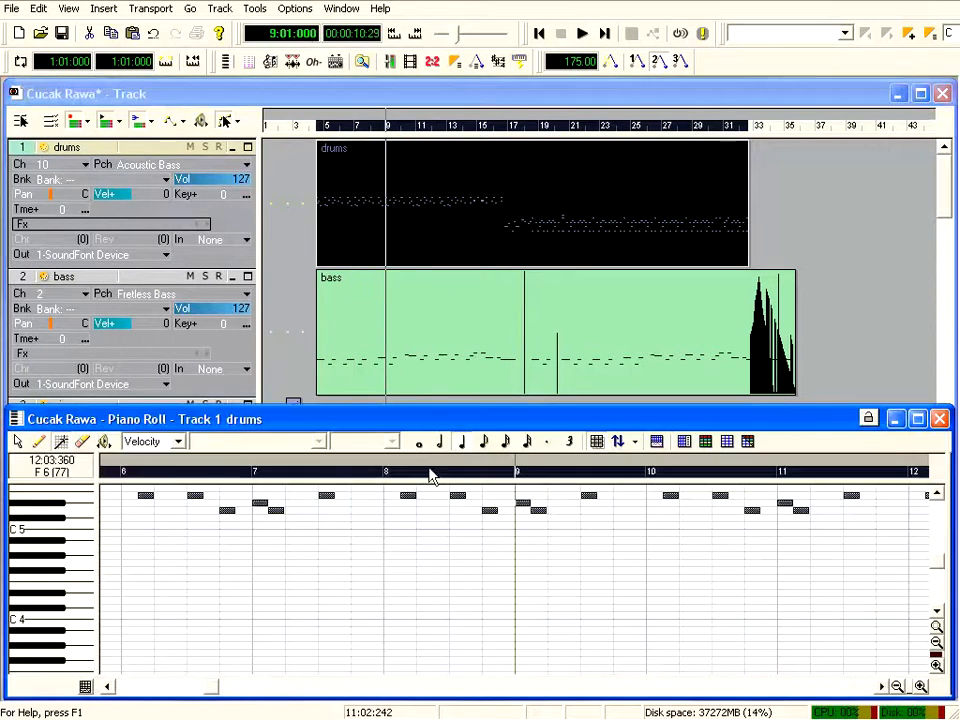
pyautogui.moveTo(438, 425); pyautogui.dragTo(438, 272)
pyautogui.moveTo(452, 546); pyautogui.dragTo(452, 697)
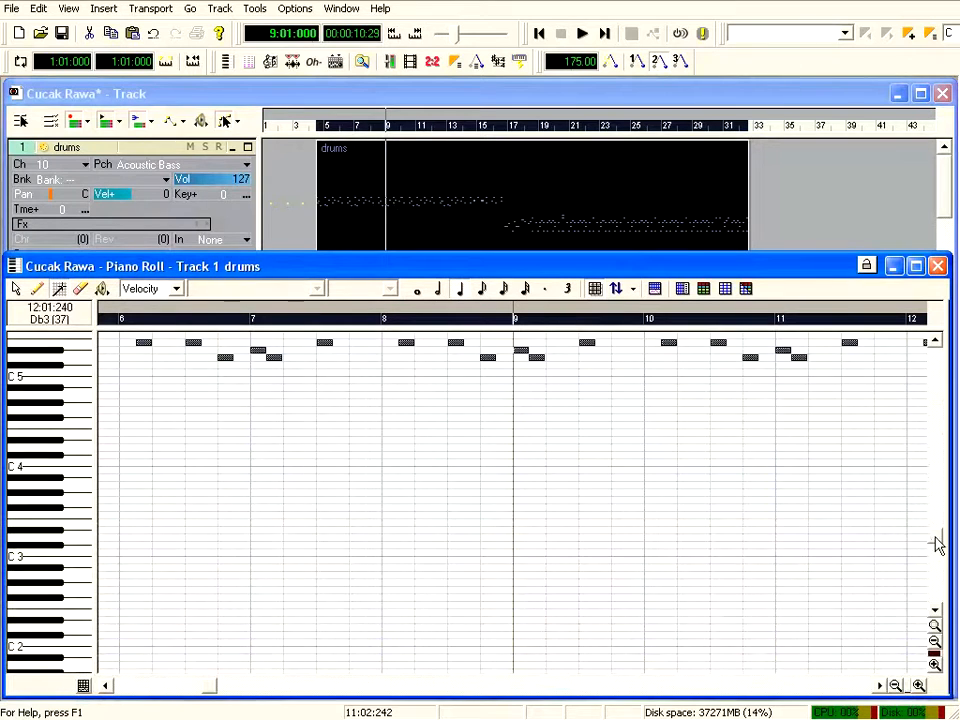
pyautogui.scroll(3, 945, 521)
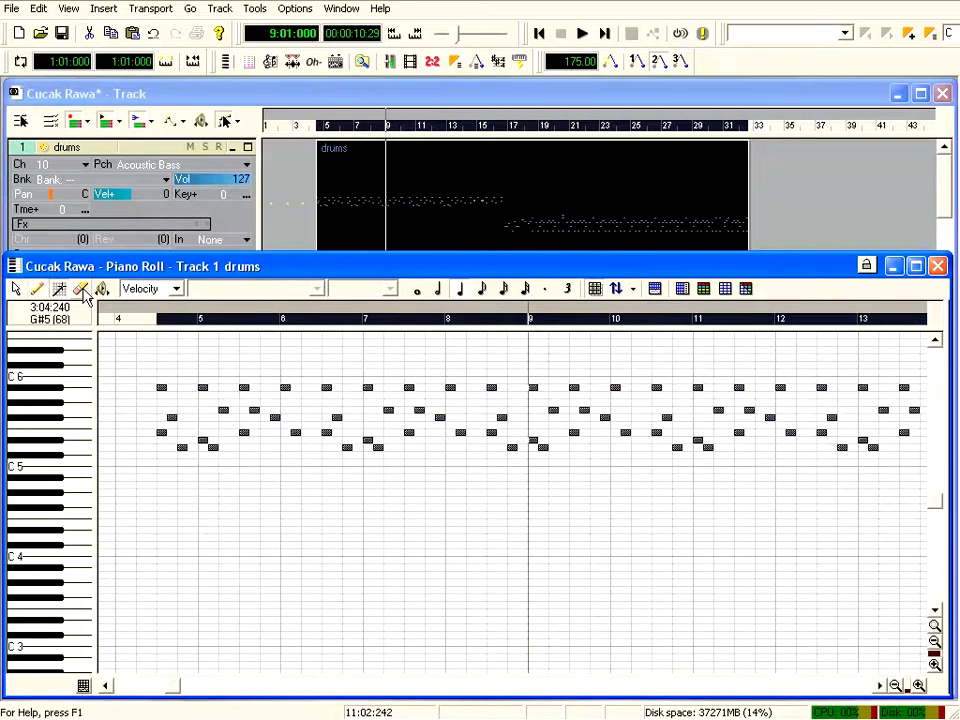
# Select the row of D 5 notes from measure 4 to 13 and move them earlier to start at 4:03
pyautogui.moveTo(144, 340); pyautogui.dragTo(471, 341)
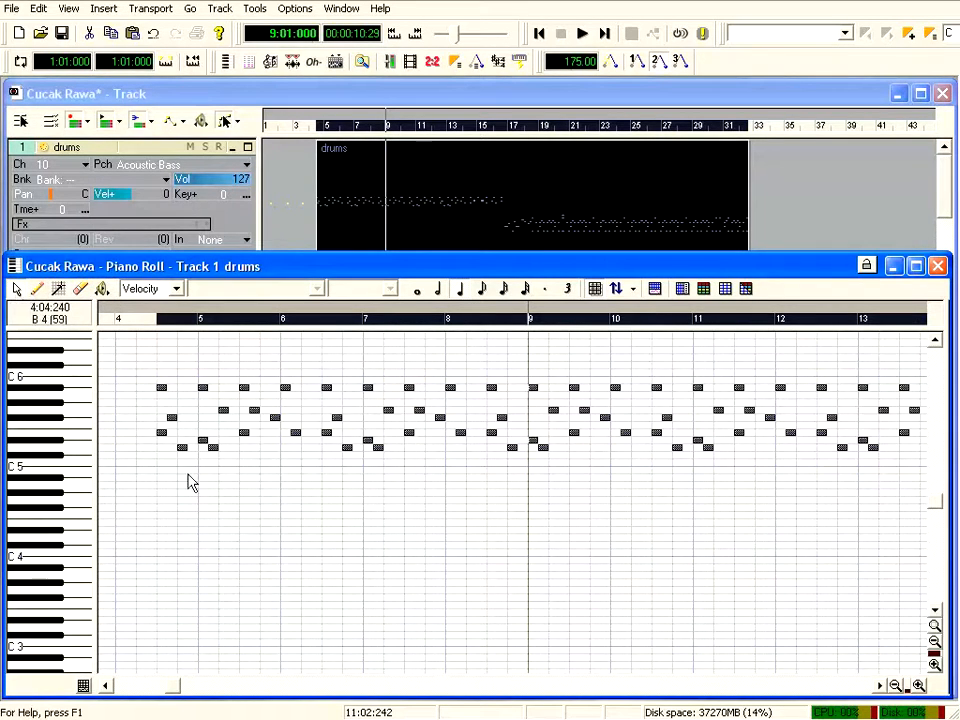
pyautogui.click(155, 575)
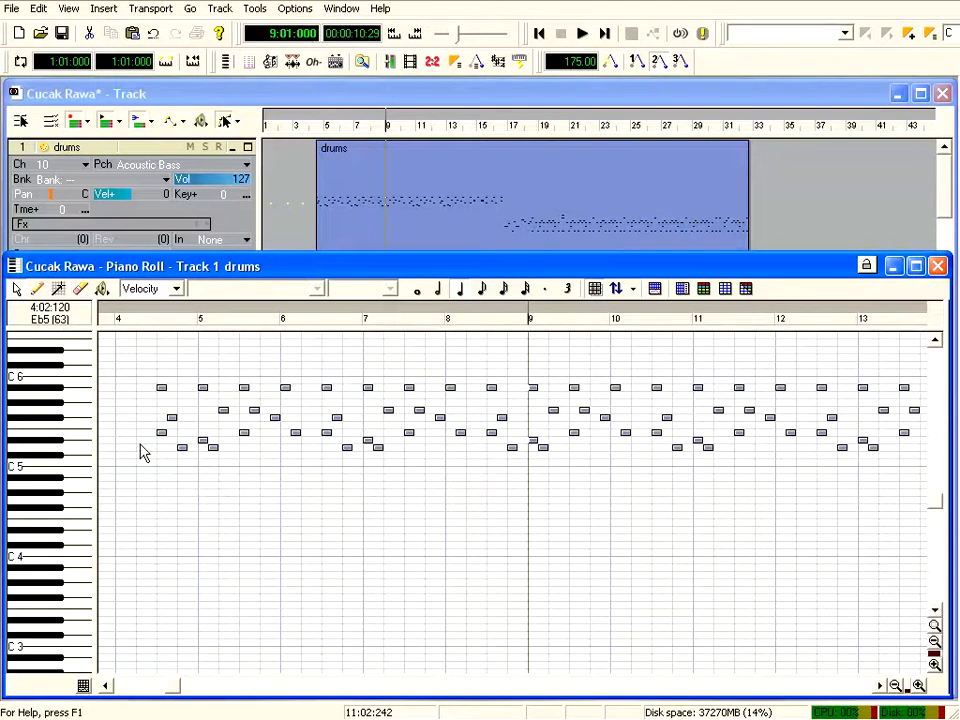
pyautogui.moveTo(140, 443)
pyautogui.mouseDown()
pyautogui.moveTo(634, 472)
pyautogui.moveTo(925, 472)
pyautogui.moveTo(729, 482)
pyautogui.mouseUp()
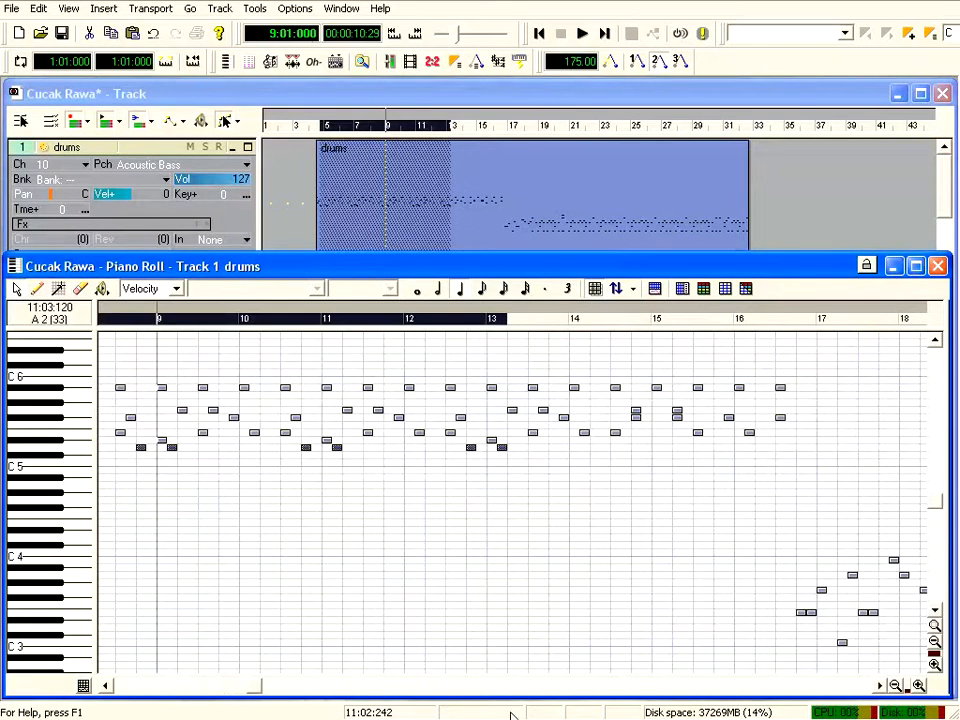
pyautogui.moveTo(255, 686); pyautogui.dragTo(152, 686)
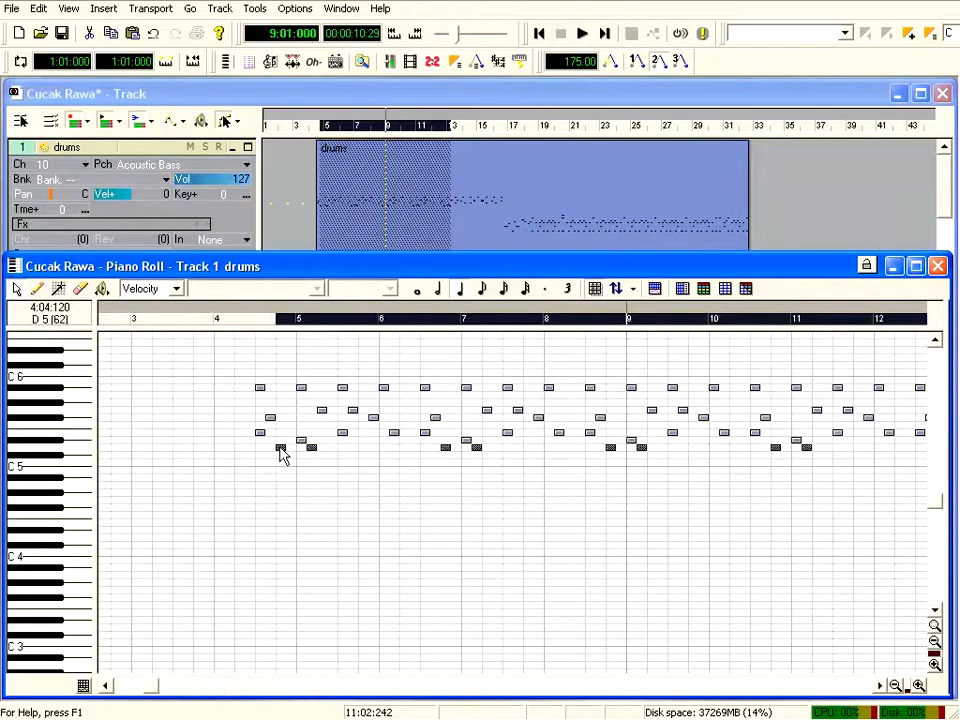
pyautogui.moveTo(282, 453); pyautogui.dragTo(279, 453)
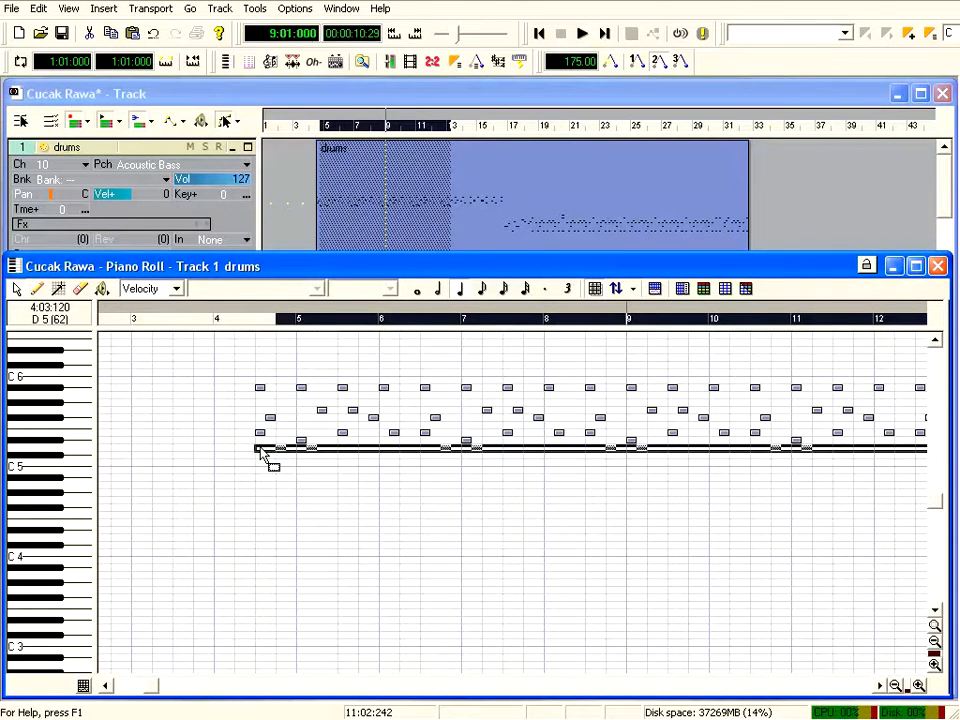
pyautogui.moveTo(260, 452); pyautogui.dragTo(260, 452)
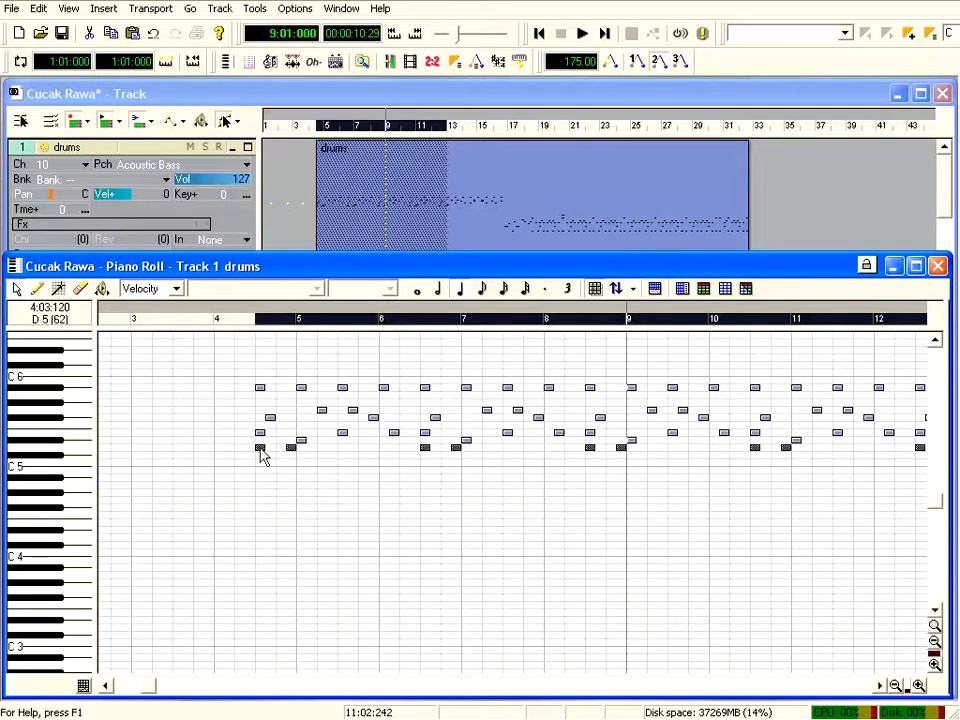
# Copy the selected D 5 drum notes and paste the copy at 5:03:000
pyautogui.press('space')
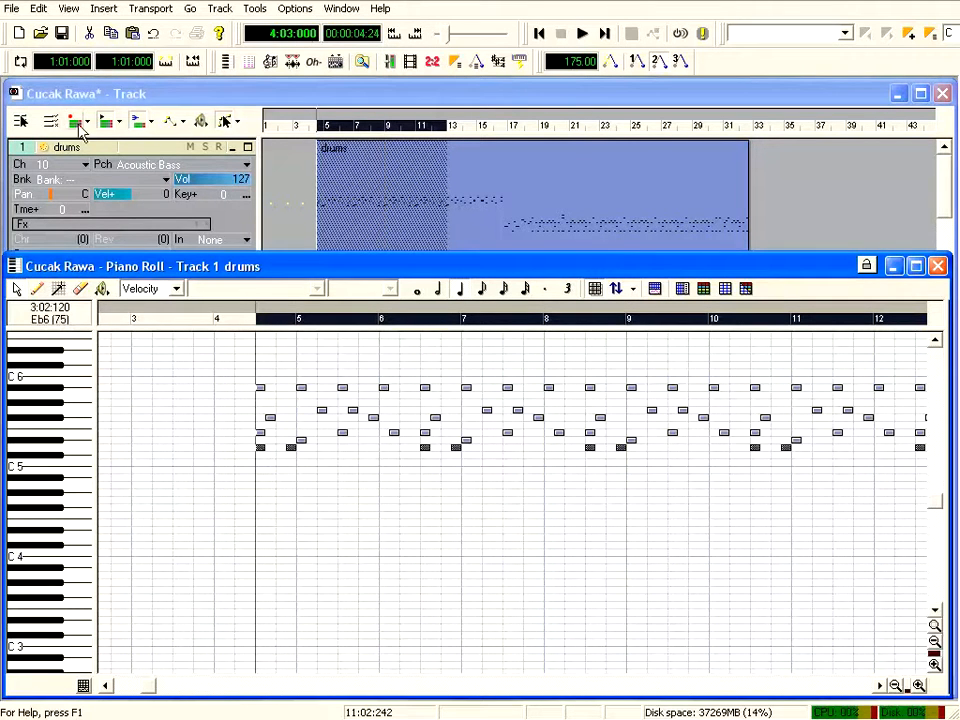
pyautogui.click(39, 10)
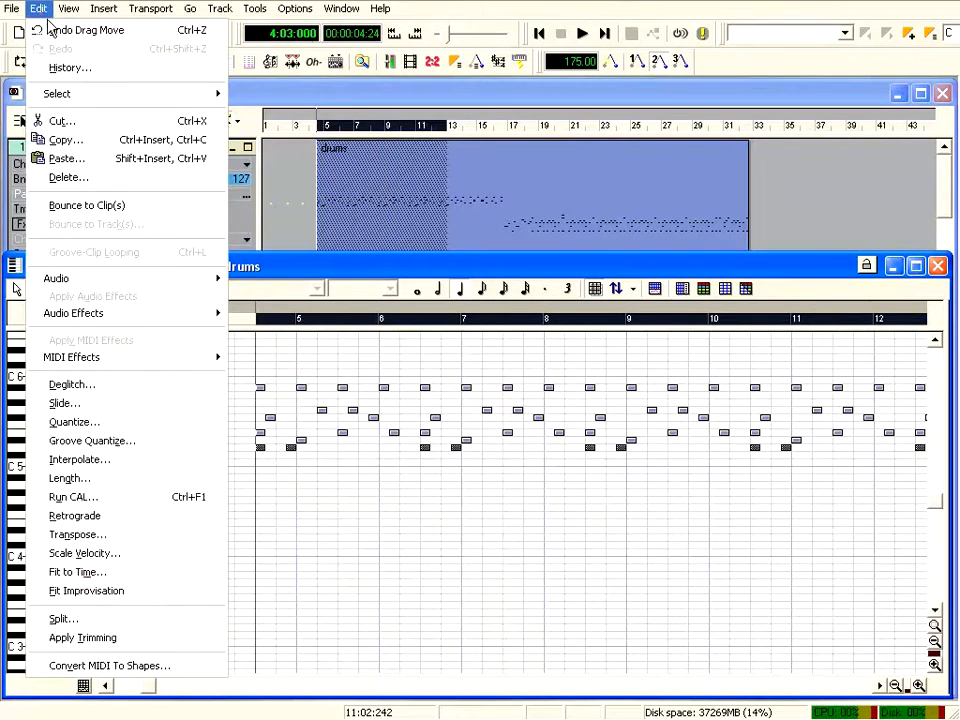
pyautogui.click(62, 140)
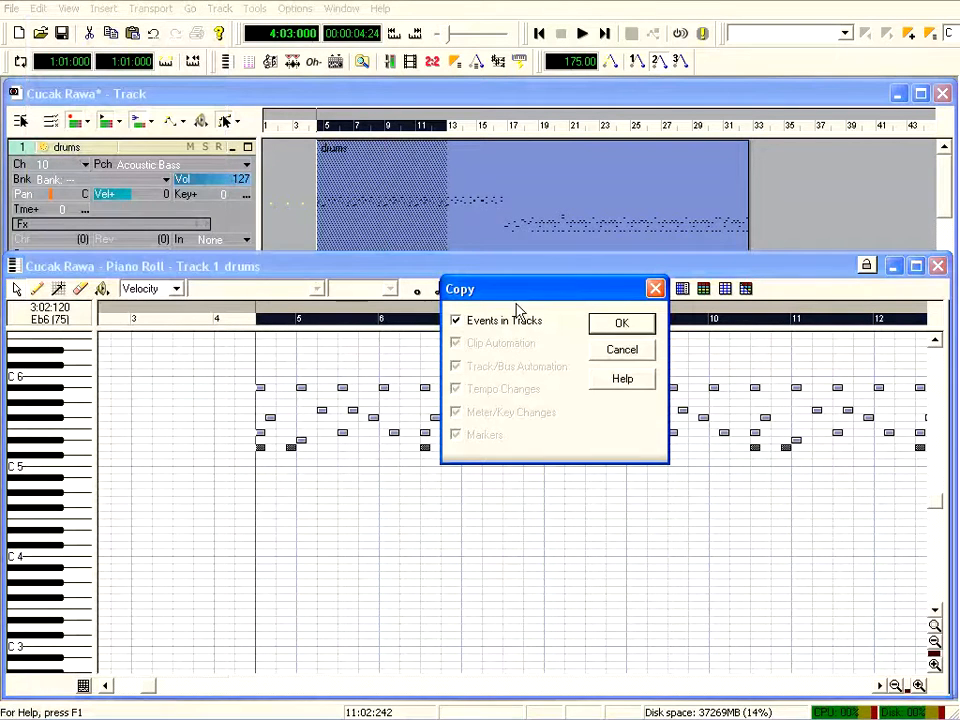
pyautogui.click(628, 330)
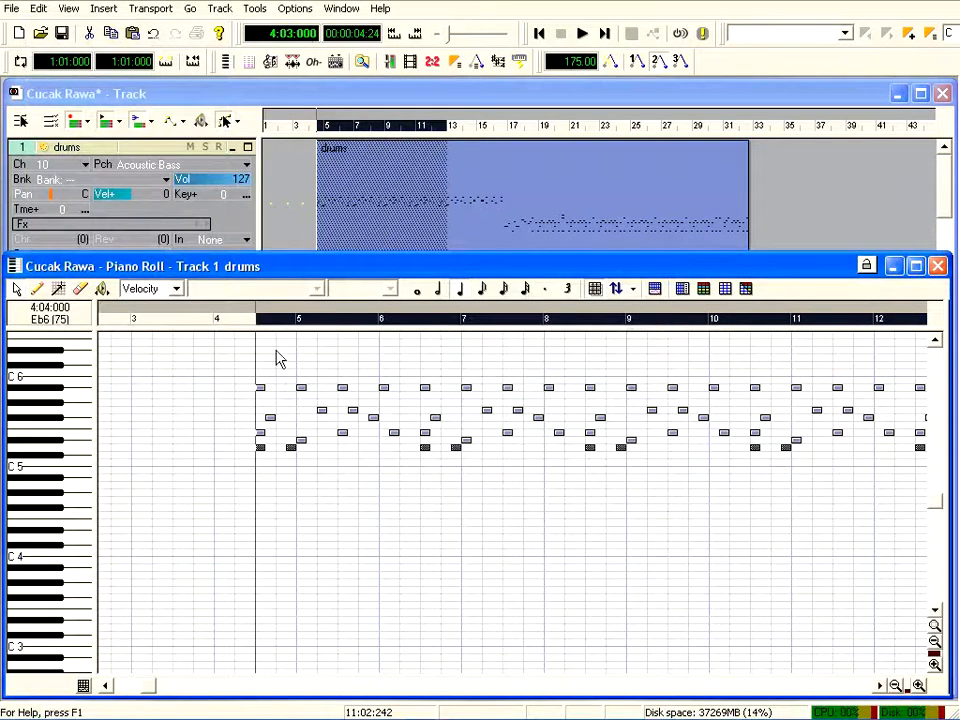
pyautogui.click(338, 322)
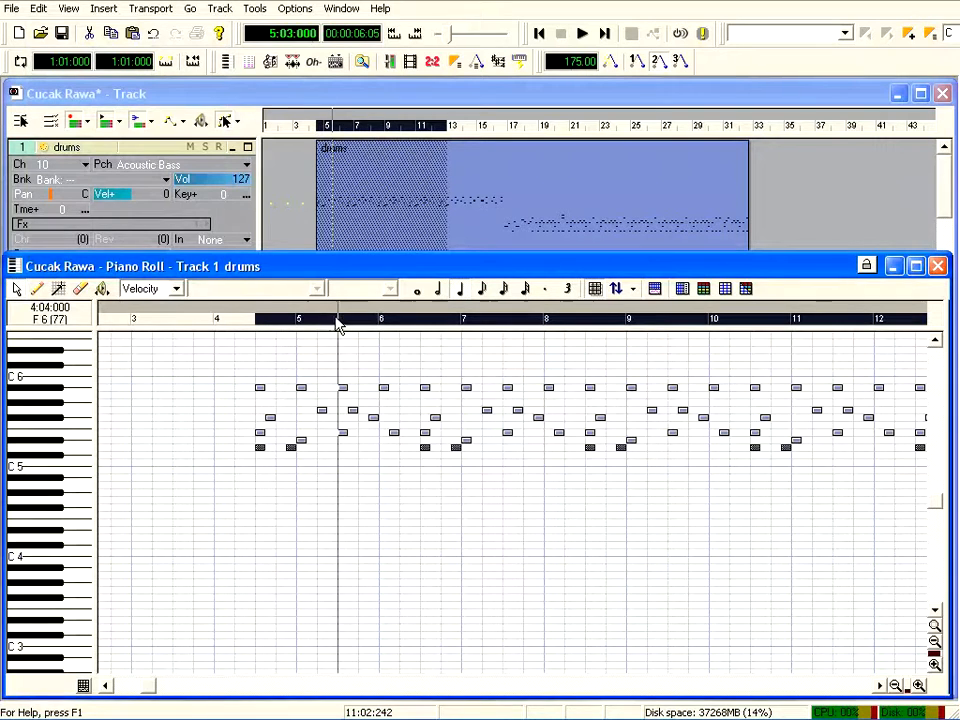
pyautogui.click(40, 12)
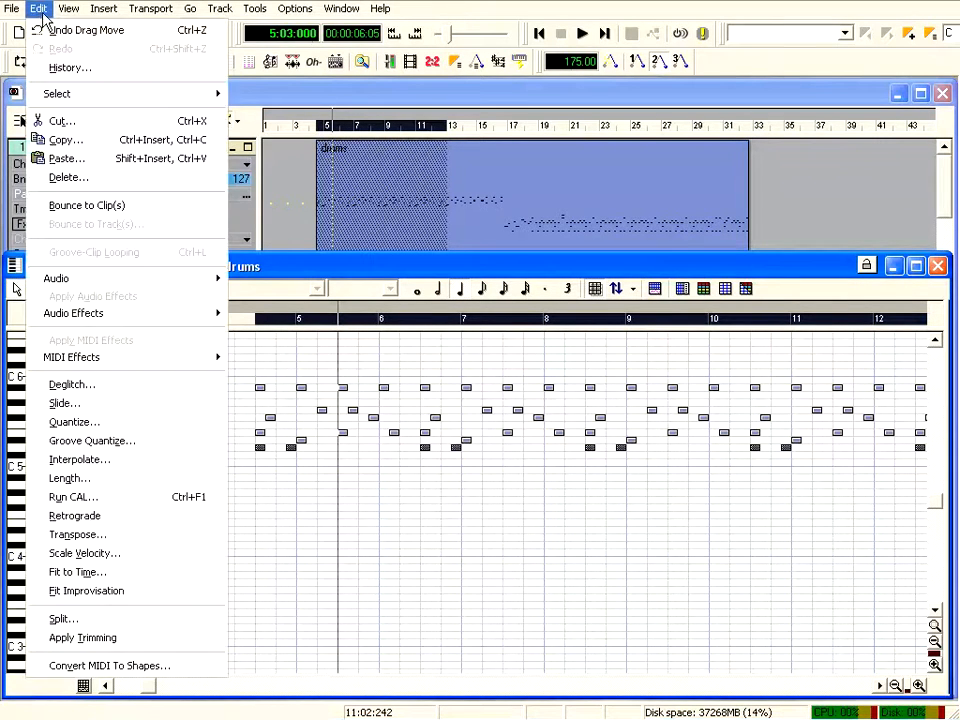
pyautogui.click(64, 158)
pyautogui.click(470, 285)
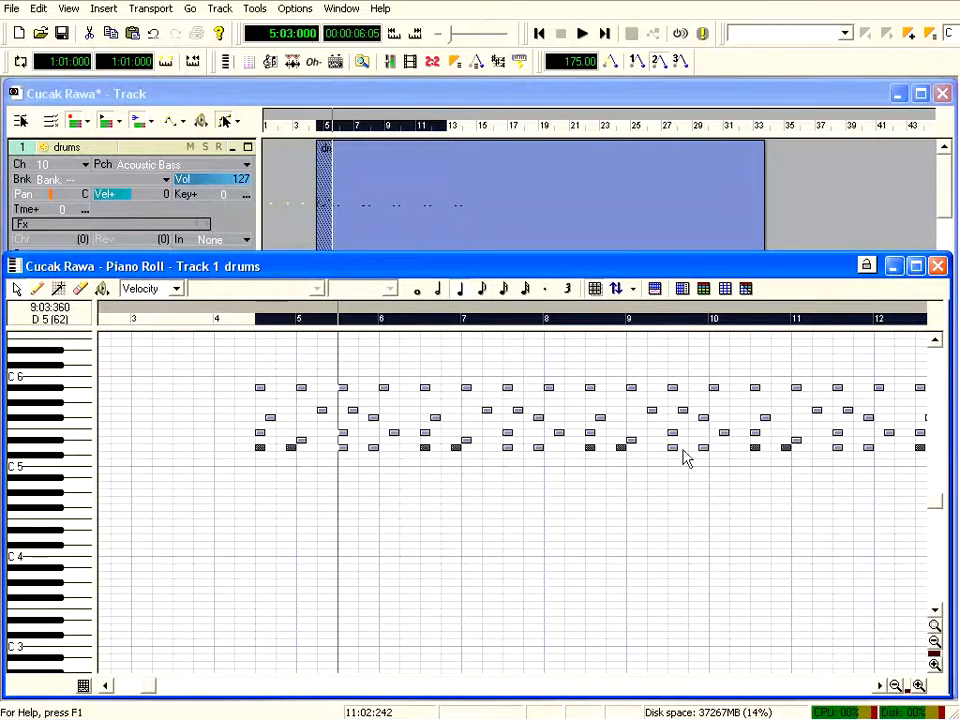
# Play the edited drums part from 4:03 to about measure 18
pyautogui.click(253, 322)
pyautogui.press('space')
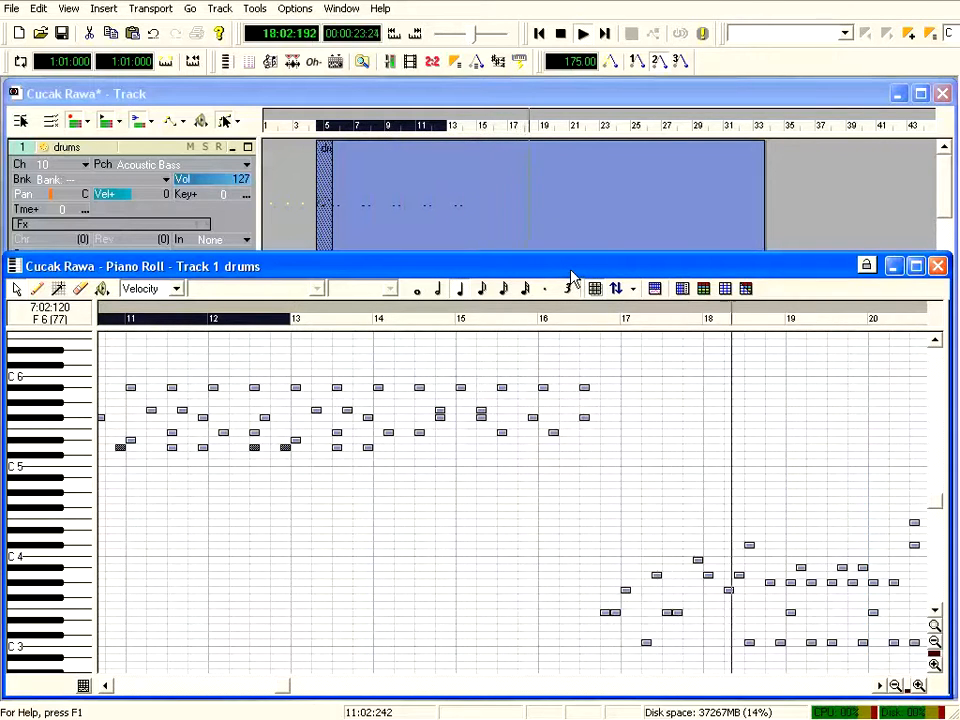
# Copy the four E 3 drum notes around measure 17 and paste the copy at 17:02:000
pyautogui.moveTo(285, 693); pyautogui.dragTo(352, 697)
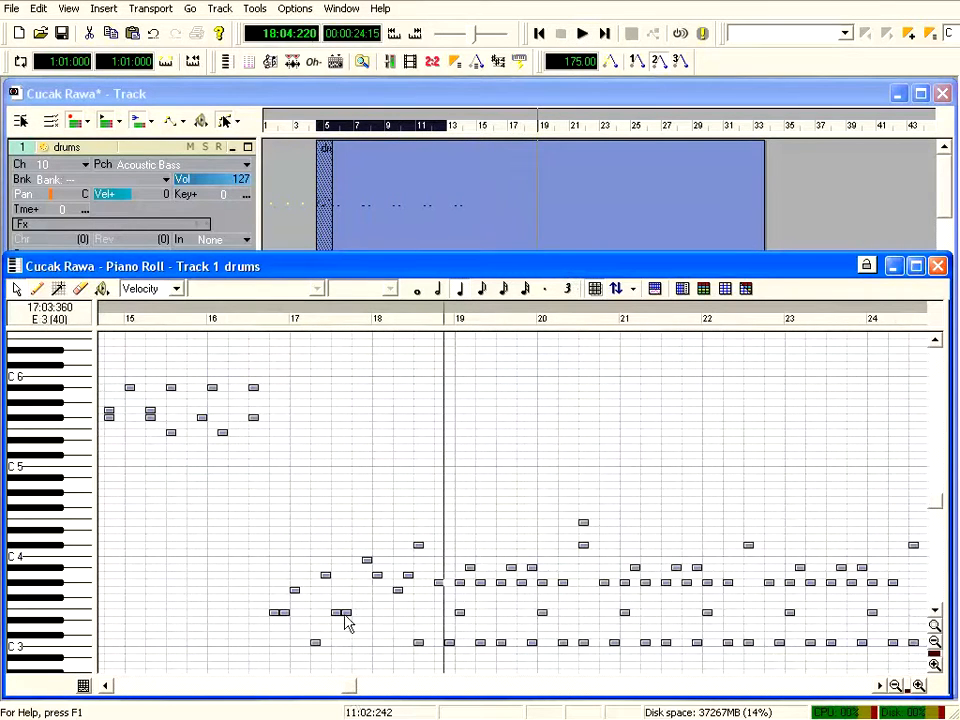
pyautogui.moveTo(242, 604); pyautogui.dragTo(392, 628)
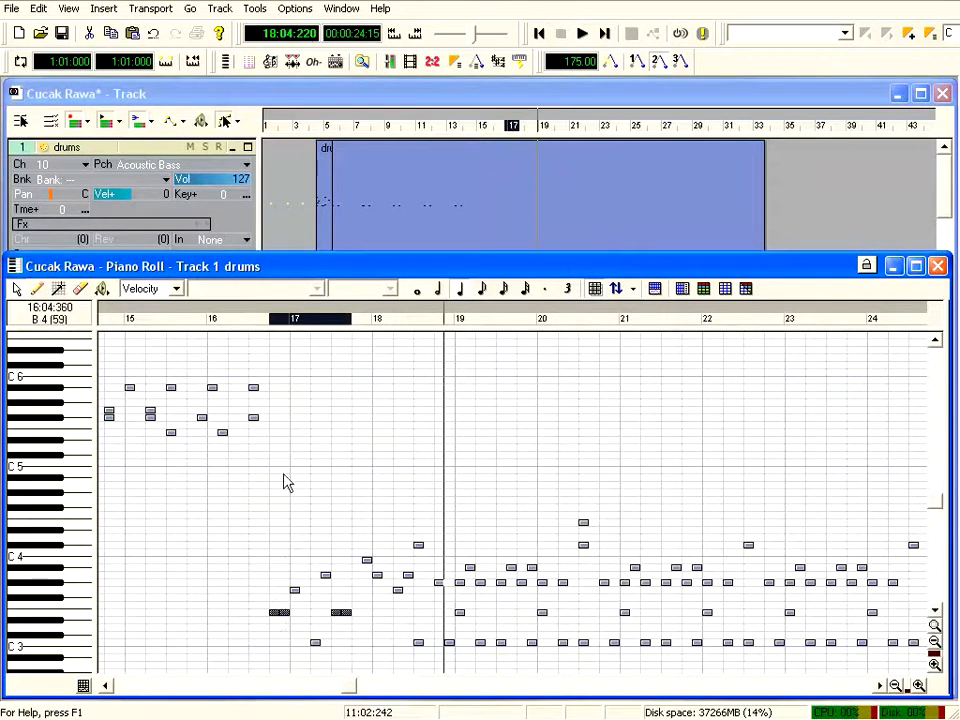
pyautogui.click(38, 8)
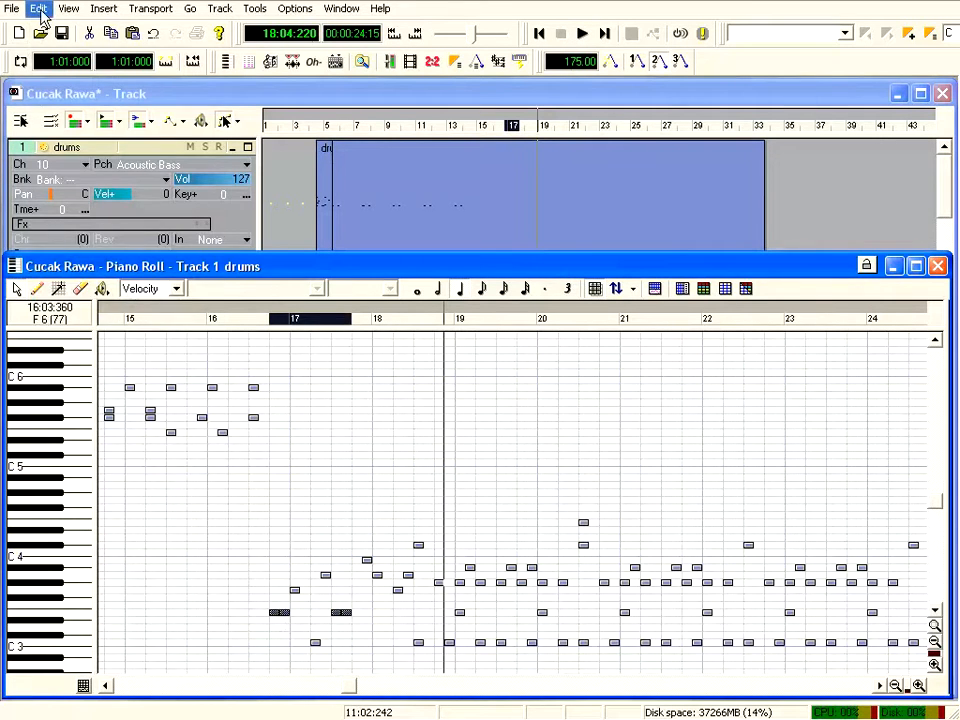
pyautogui.click(62, 140)
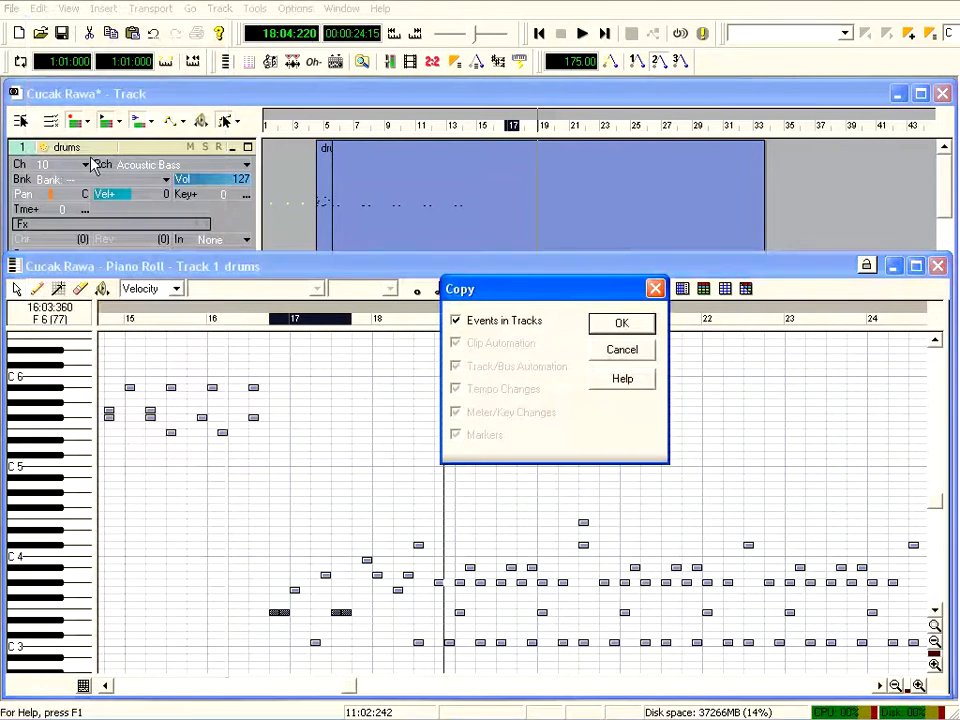
pyautogui.click(621, 326)
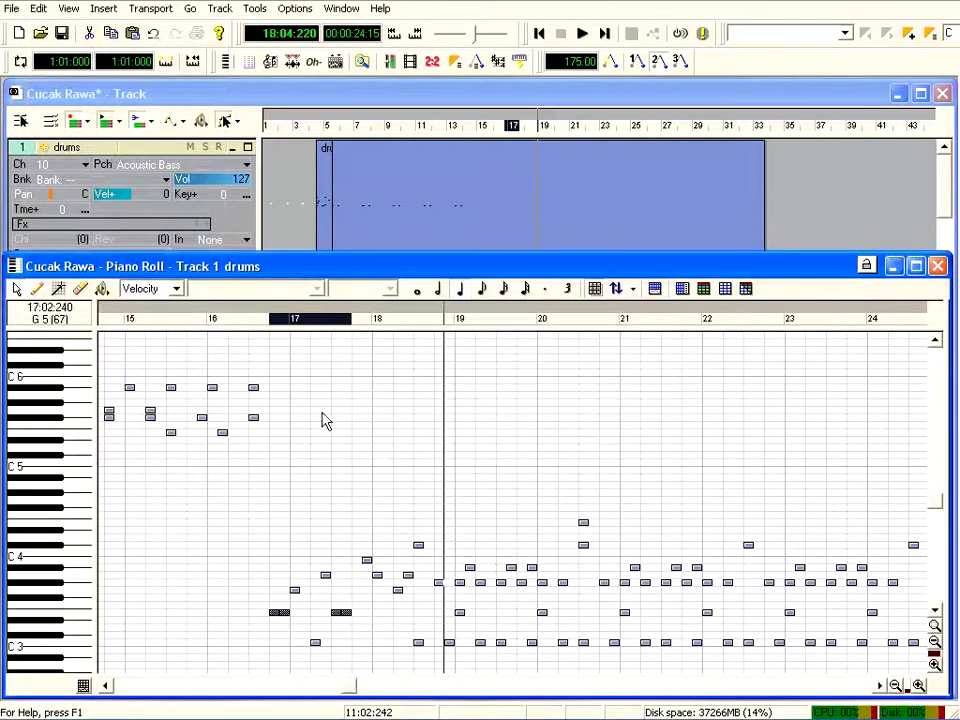
pyautogui.click(311, 325)
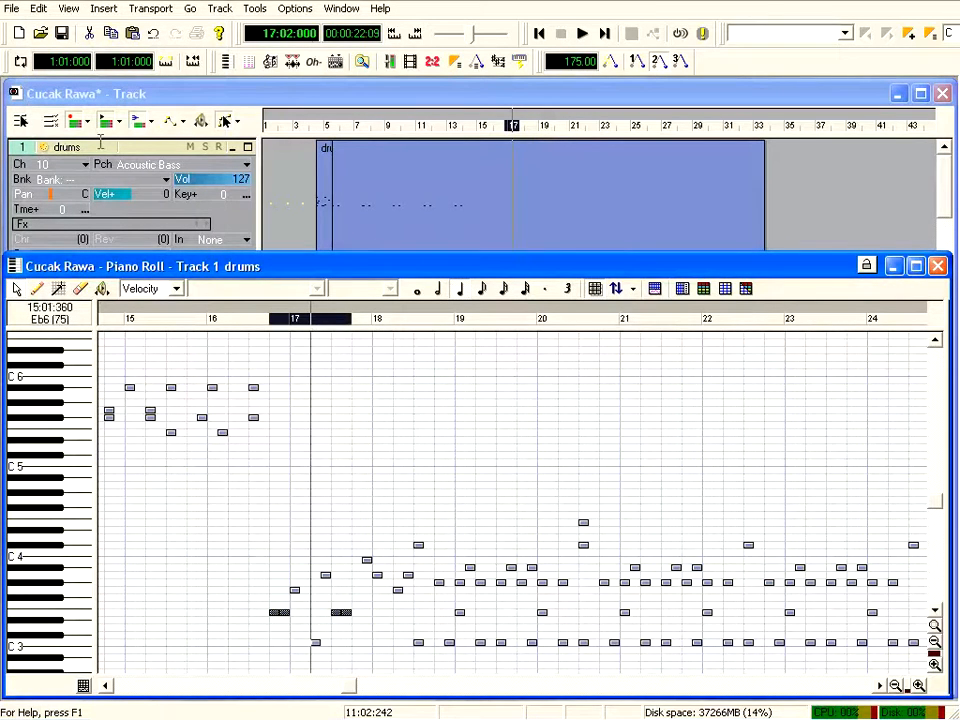
pyautogui.click(38, 9)
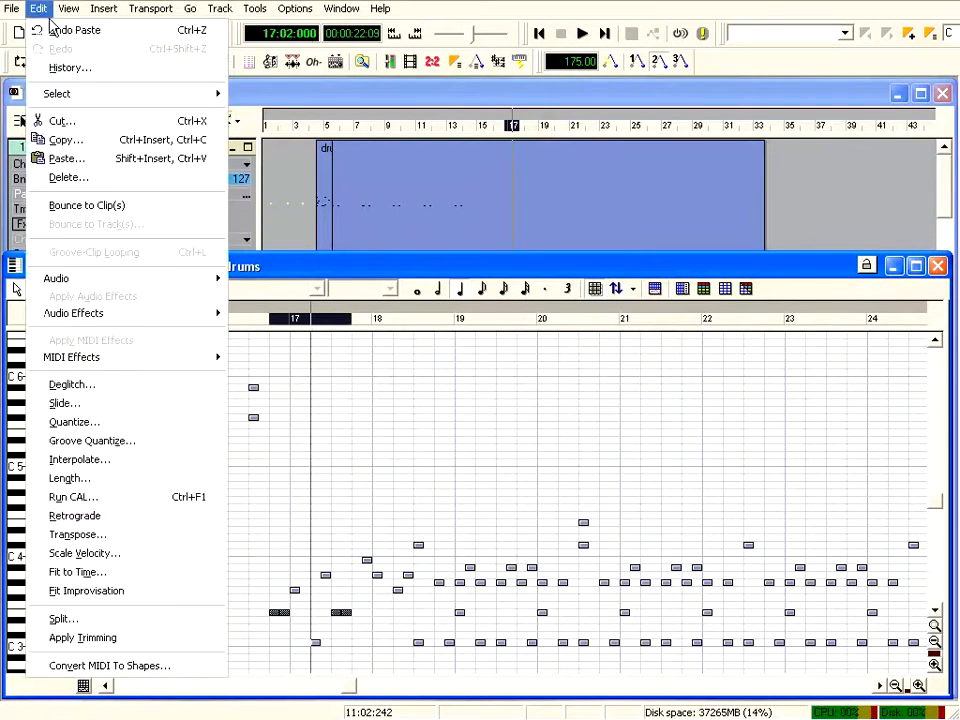
pyautogui.click(60, 156)
pyautogui.click(467, 285)
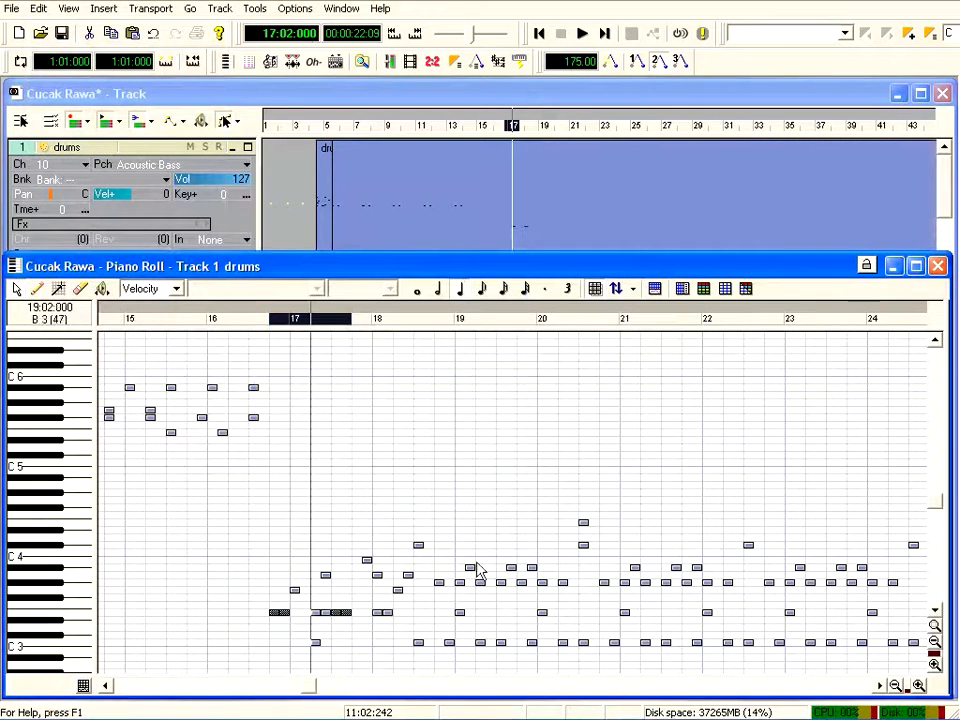
# Play the edited drums part from measure 16 to about measure 20
pyautogui.click(261, 319)
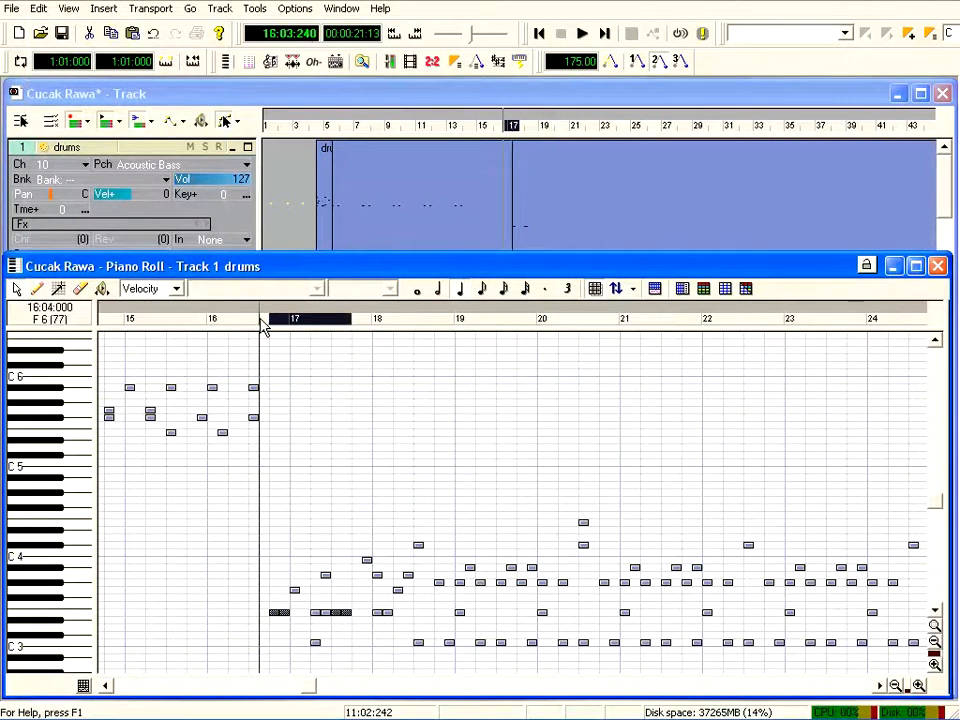
pyautogui.press('space')
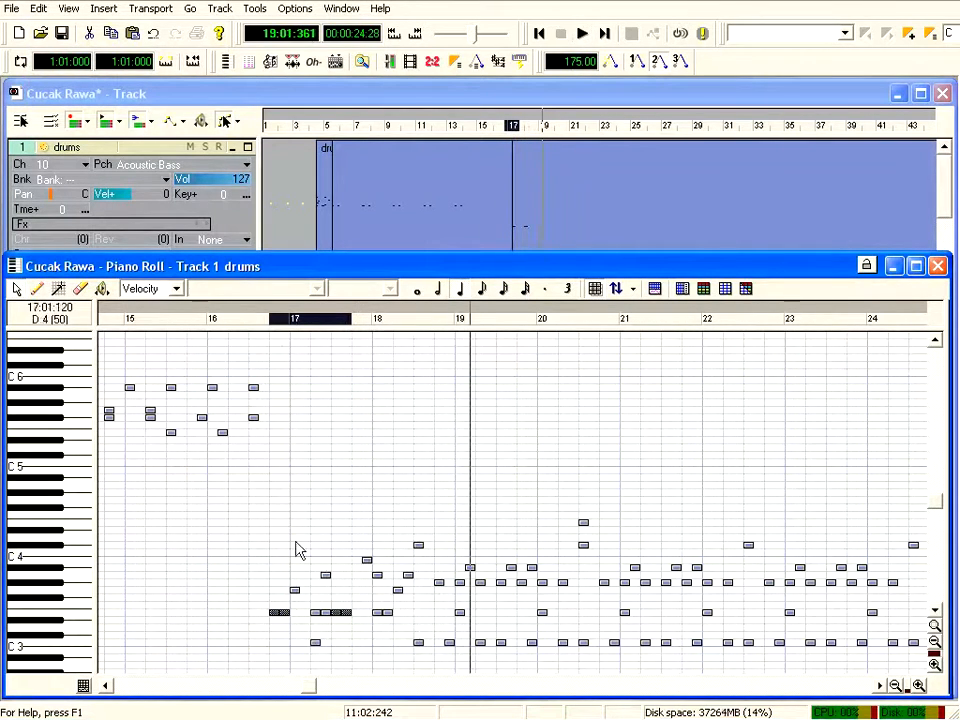
pyautogui.click(223, 320)
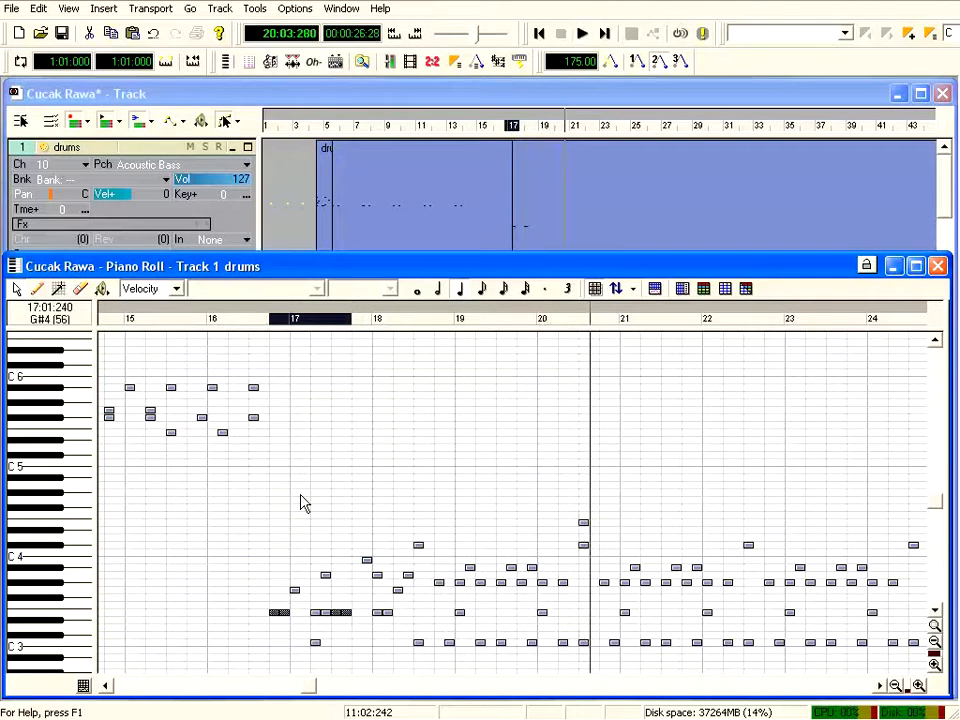
# Return to the Track view and select the organ clip on track 6
pyautogui.click(470, 97)
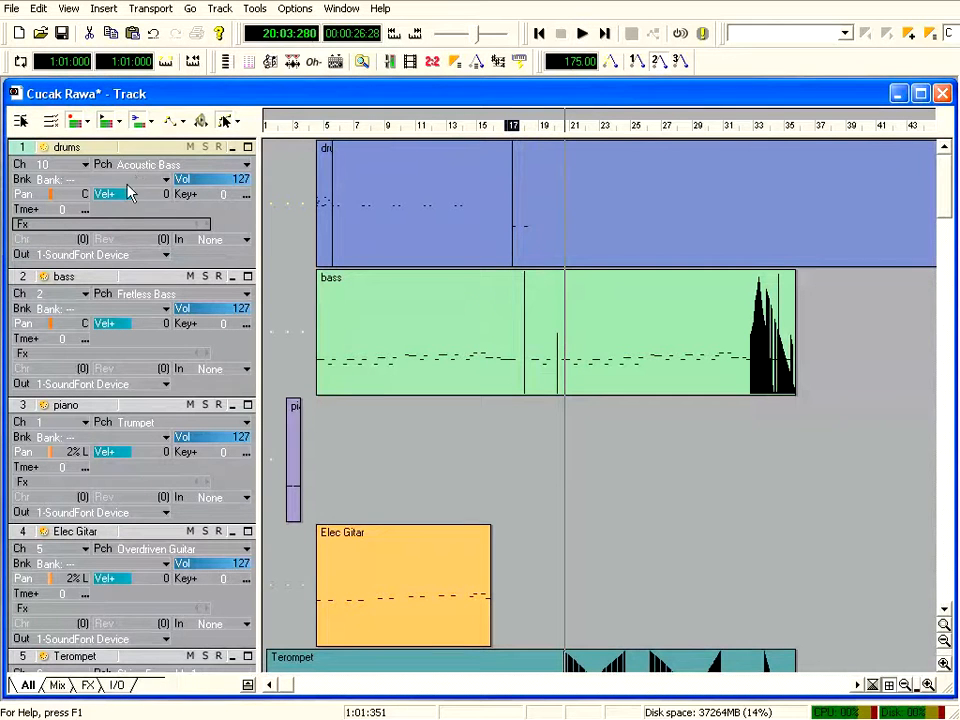
pyautogui.click(312, 430)
pyautogui.scroll(-3, 355, 465)
pyautogui.click(296, 434)
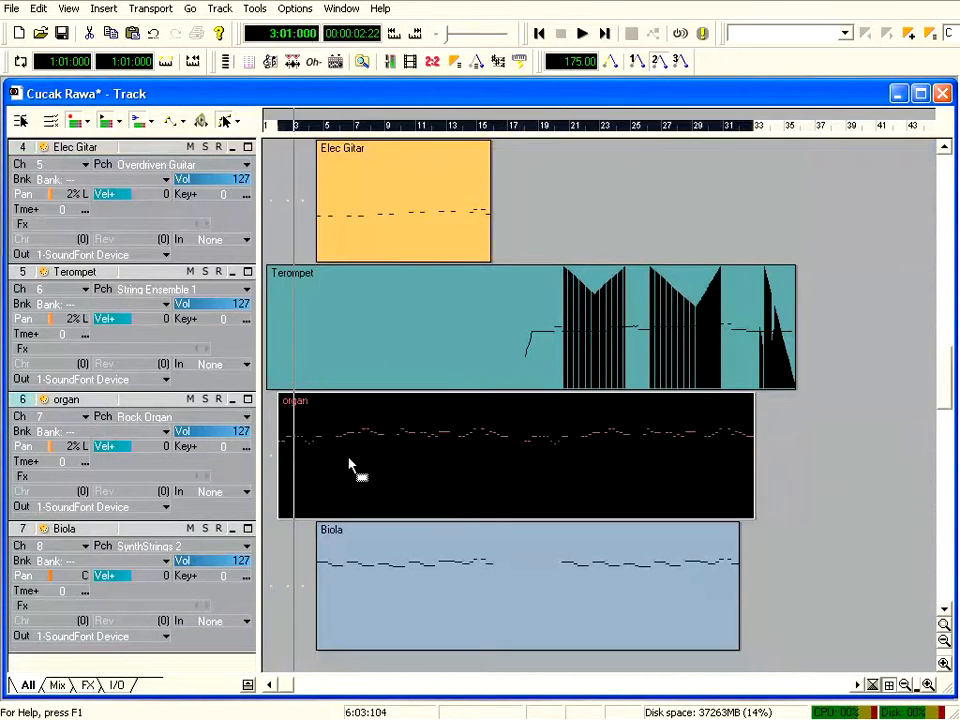
# Set the organ track's patch to Church Organ and start playback near measure 2
pyautogui.click(247, 418)
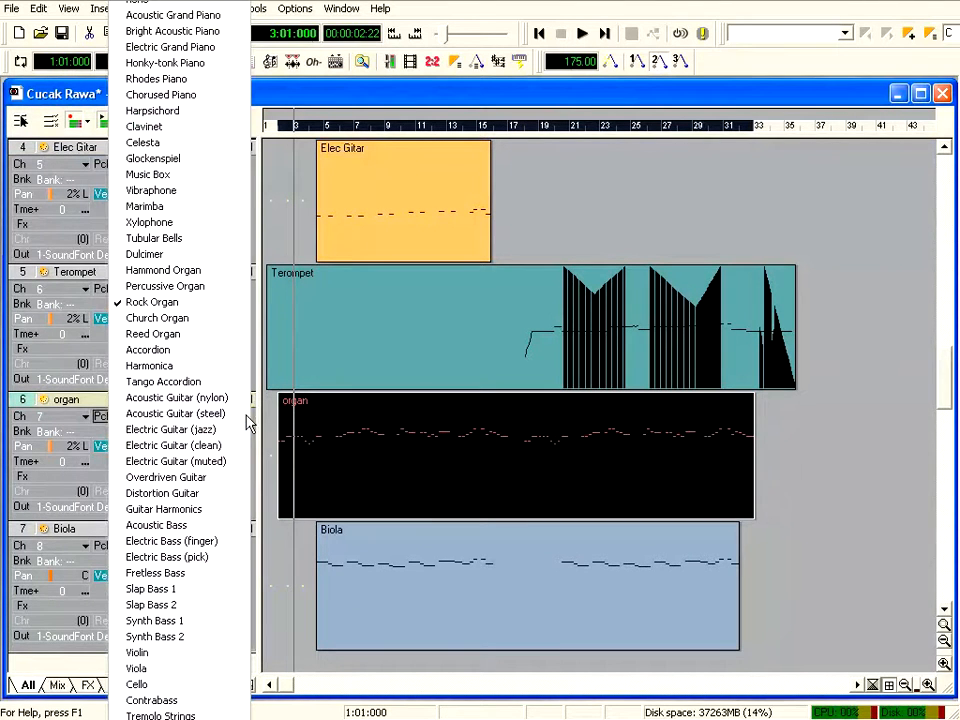
pyautogui.click(188, 320)
pyautogui.click(277, 129)
pyautogui.press('space')
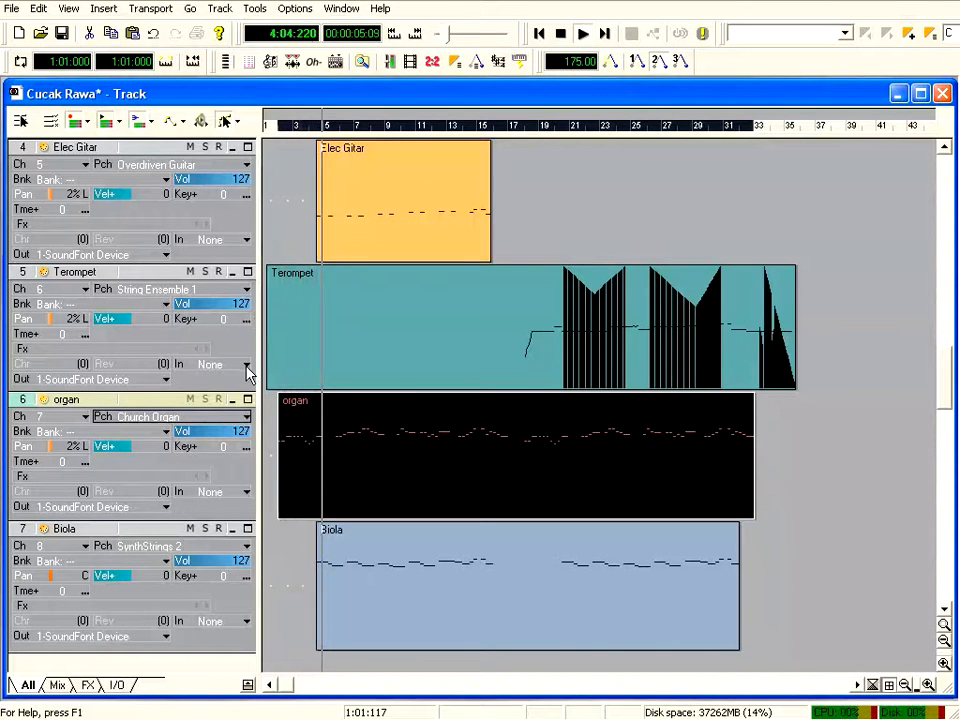
# Play the song from the beginning, soloing the organ track for part of the playback
pyautogui.click(272, 130)
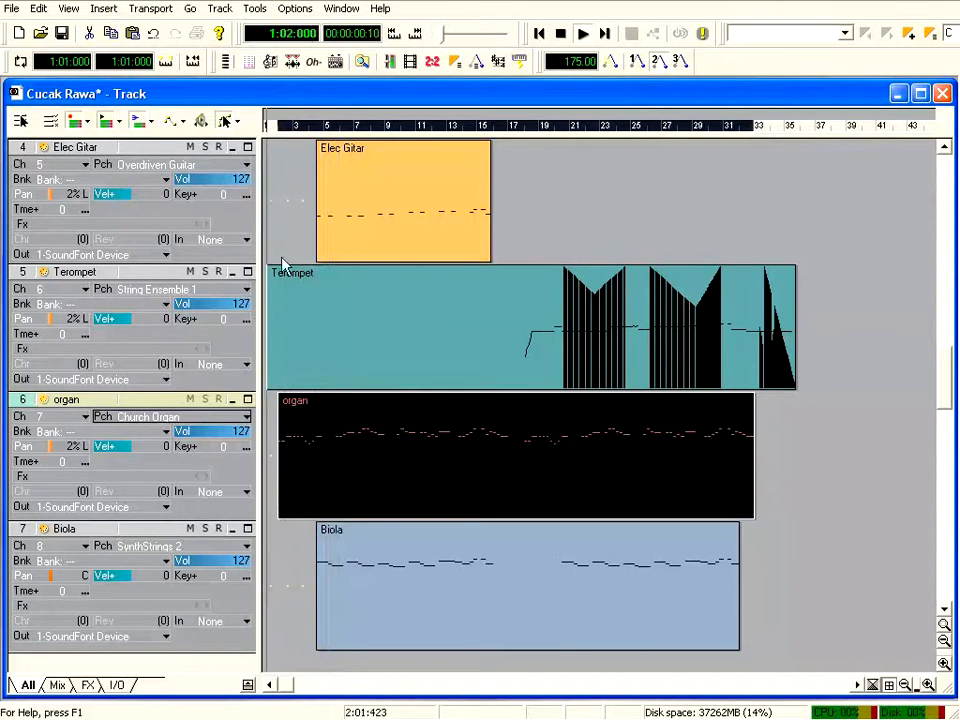
pyautogui.click(205, 399)
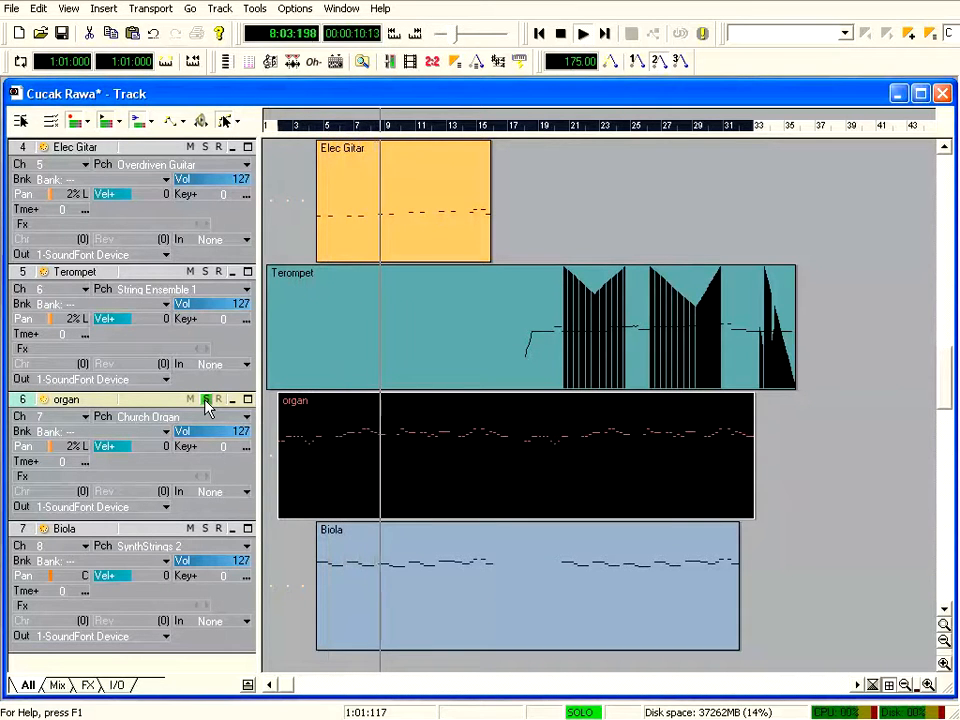
pyautogui.click(205, 399)
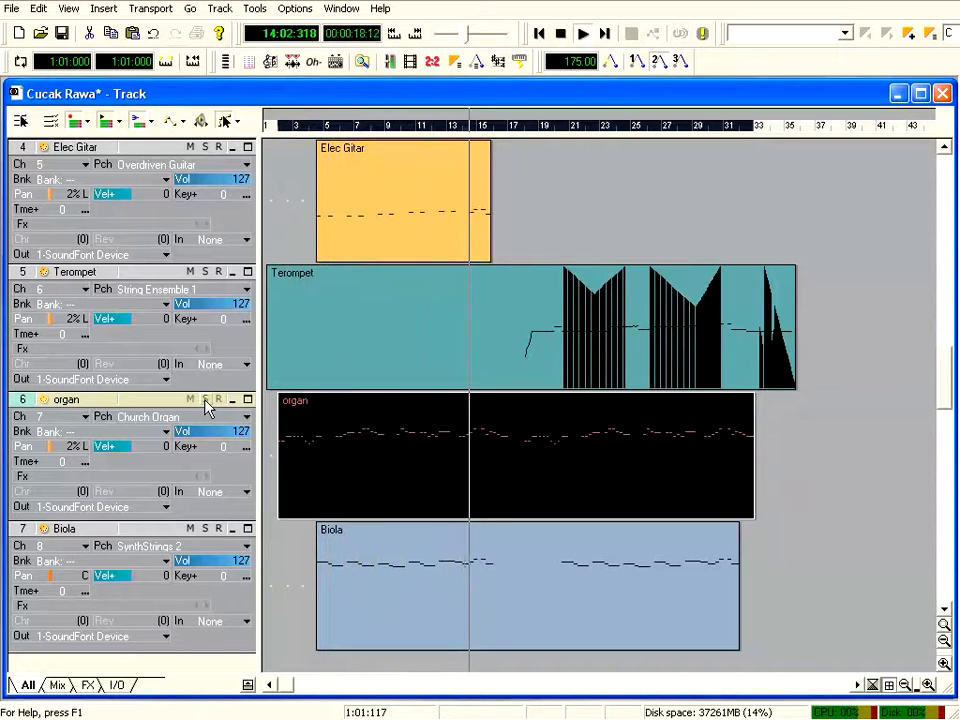
# Set the organ track's patch to Chorused Piano and play it soloed from about measure 2
pyautogui.click(247, 418)
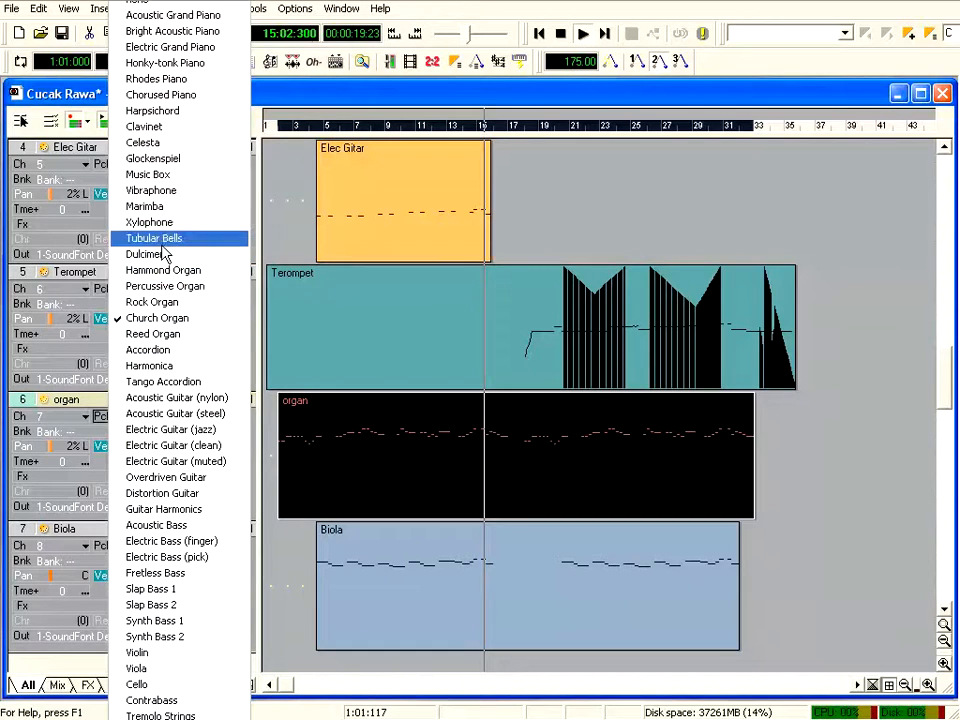
pyautogui.click(181, 97)
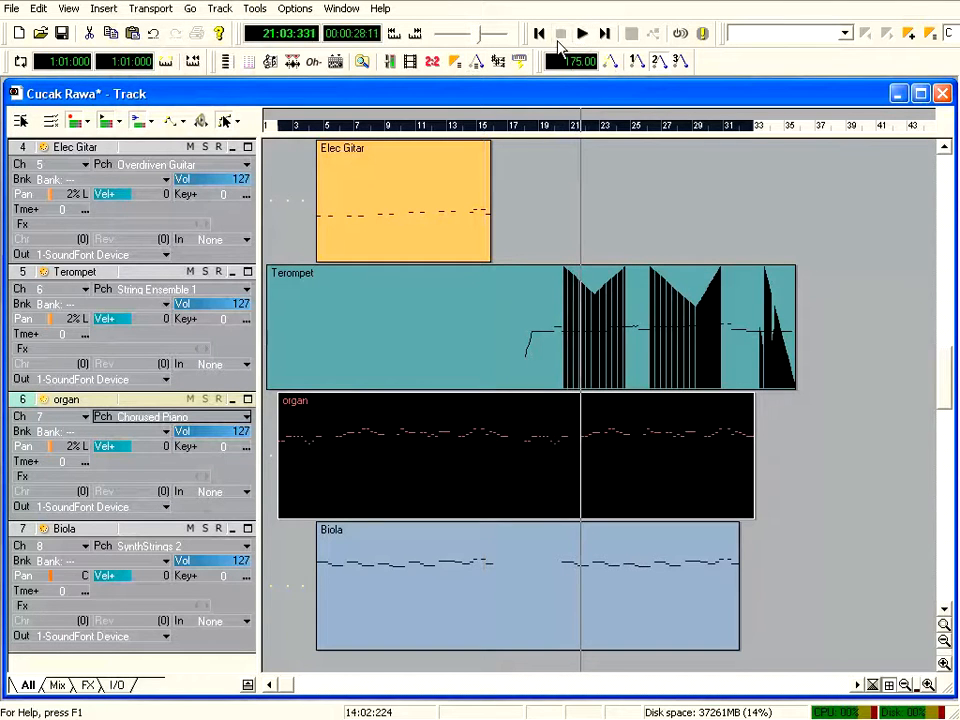
pyautogui.click(295, 130)
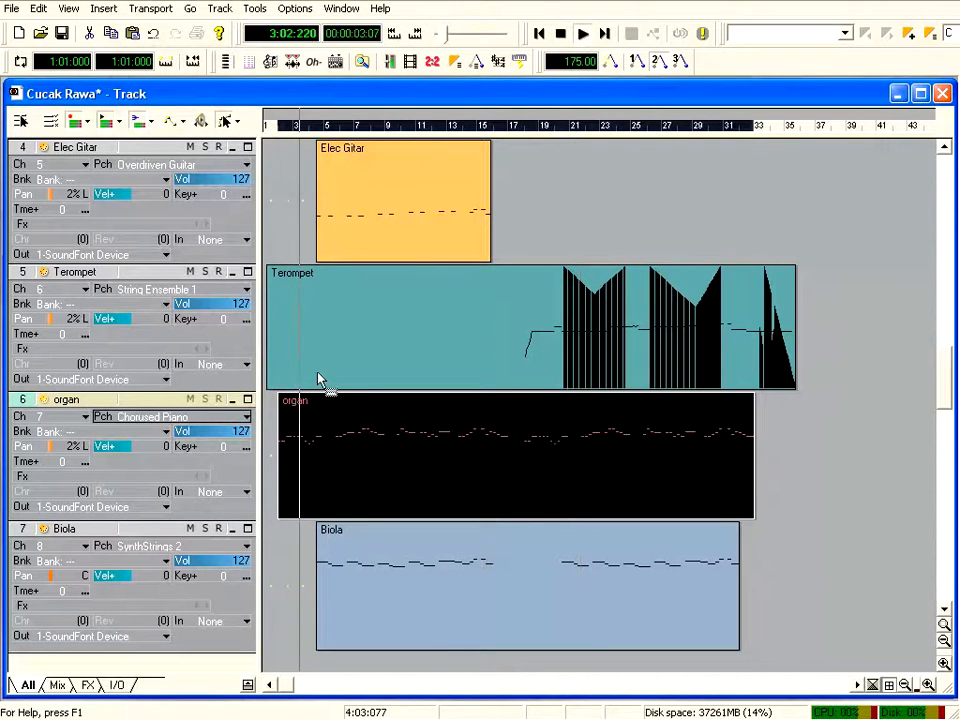
pyautogui.click(206, 399)
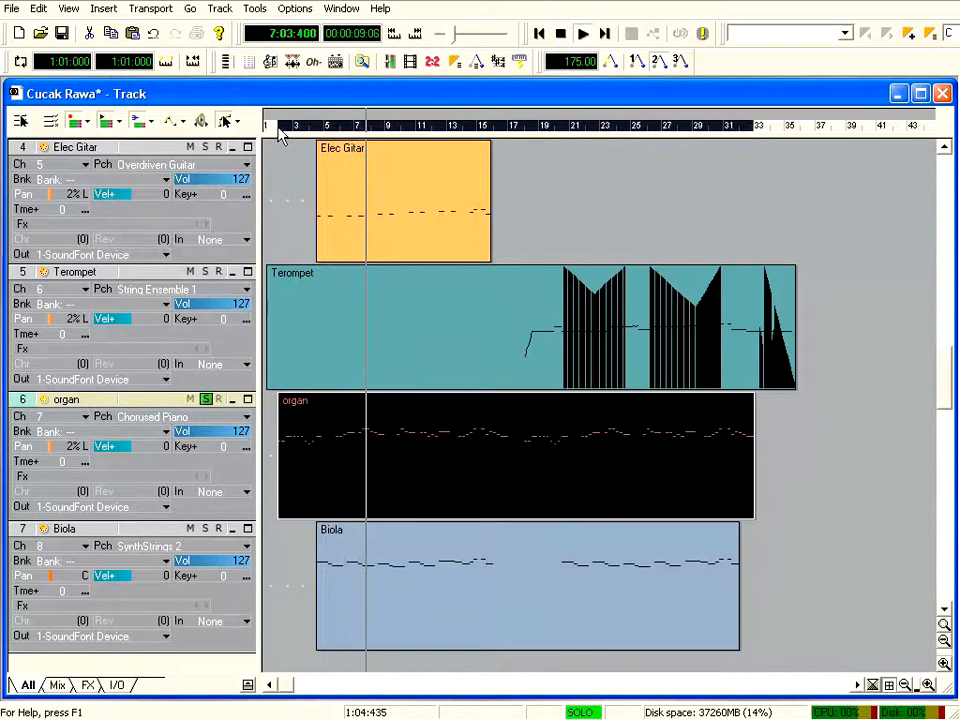
pyautogui.click(281, 133)
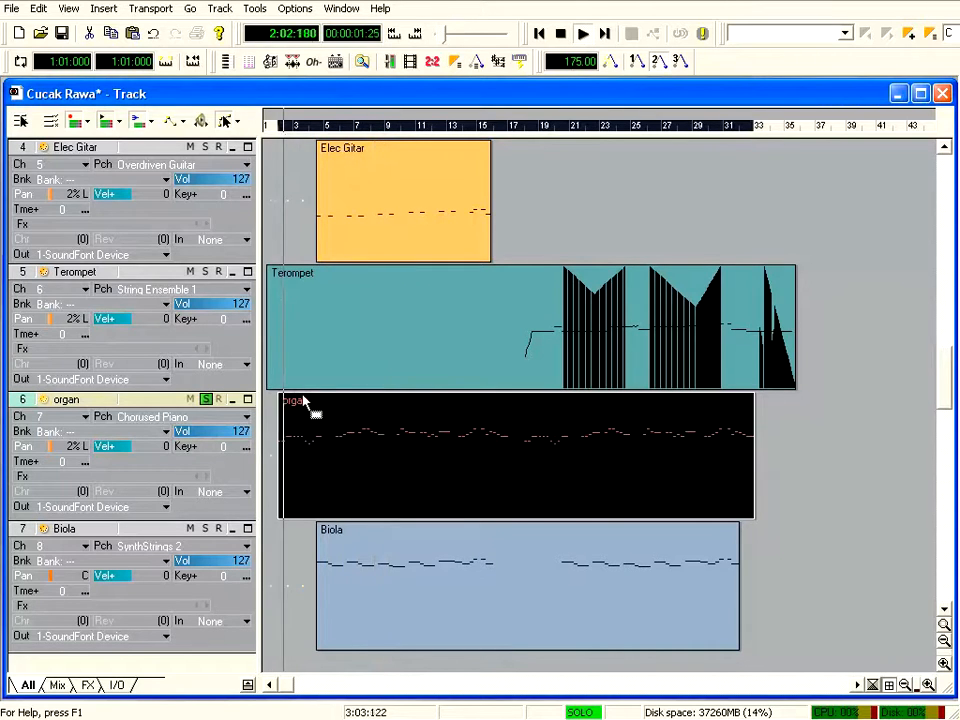
# Set the organ track's patch to Tremolo Strings and replay it from about measure 2
pyautogui.click(244, 417)
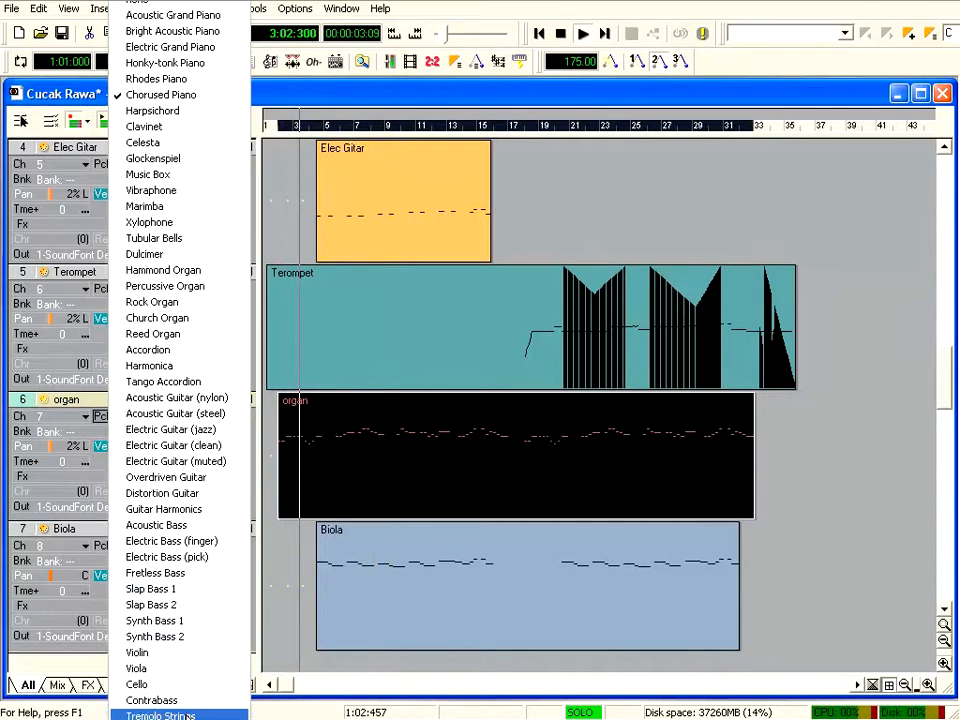
pyautogui.click(165, 714)
pyautogui.click(279, 127)
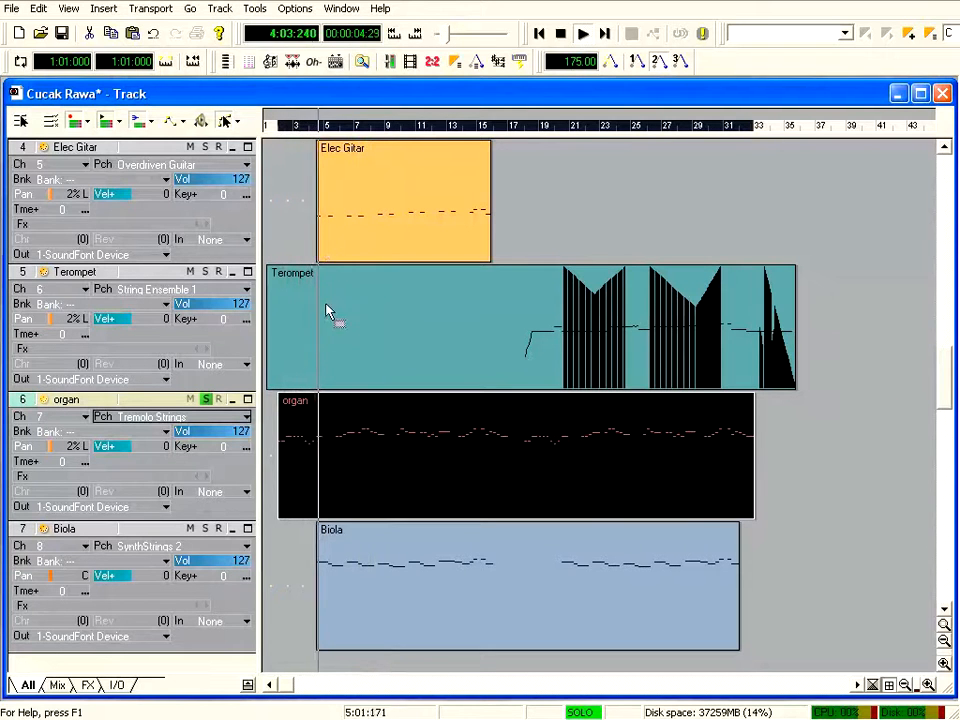
# Raise the organ track's velocity offset to 100 and turn off its solo
pyautogui.moveTo(125, 452); pyautogui.dragTo(168, 452)
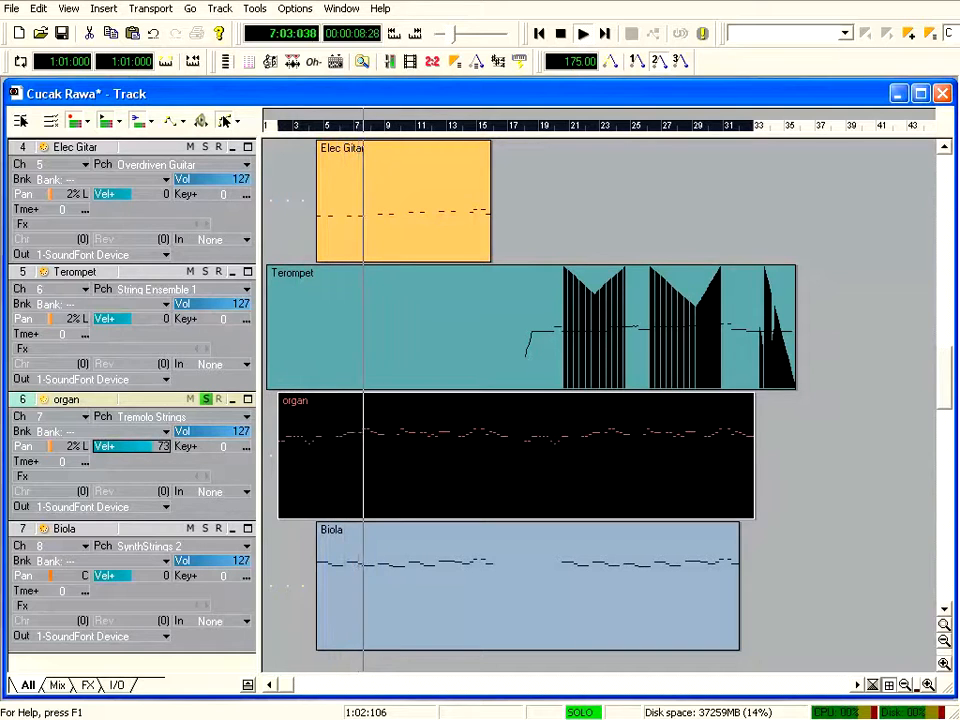
pyautogui.click(207, 399)
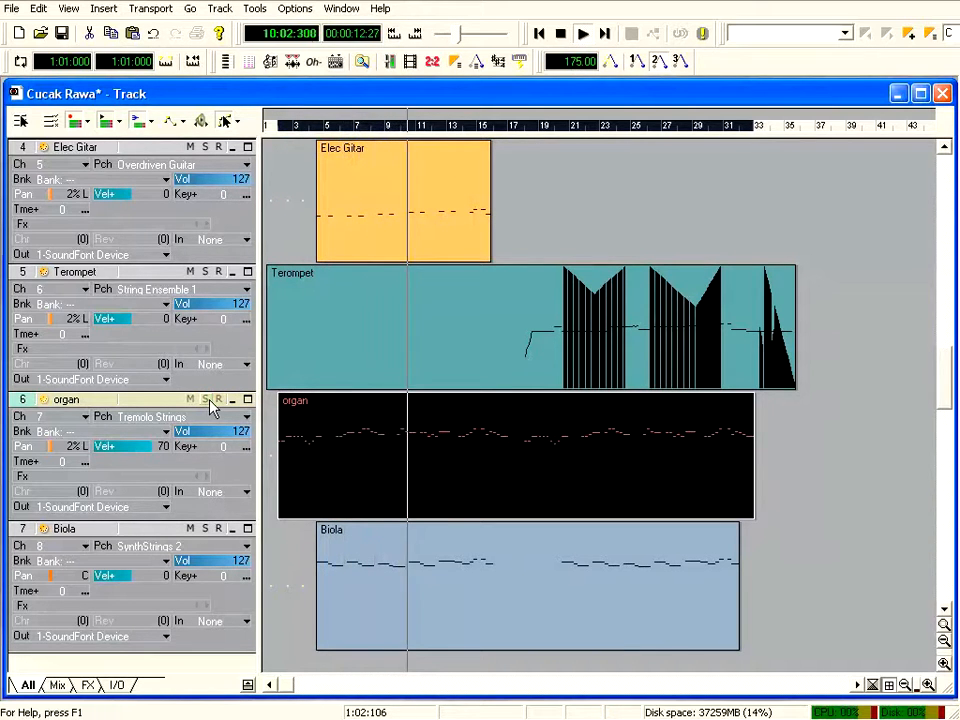
pyautogui.moveTo(155, 448)
pyautogui.mouseDown()
pyautogui.moveTo(170, 448)
pyautogui.moveTo(161, 448)
pyautogui.mouseUp()
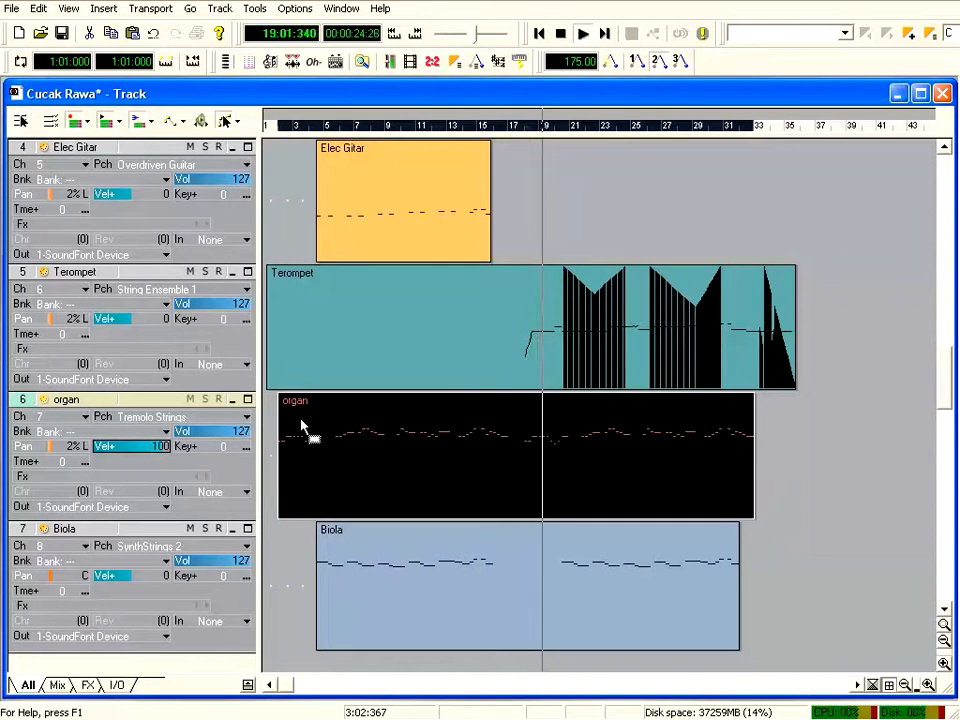
pyautogui.moveTo(946, 381)
pyautogui.mouseDown()
pyautogui.moveTo(944, 448)
pyautogui.moveTo(944, 388)
pyautogui.mouseUp()
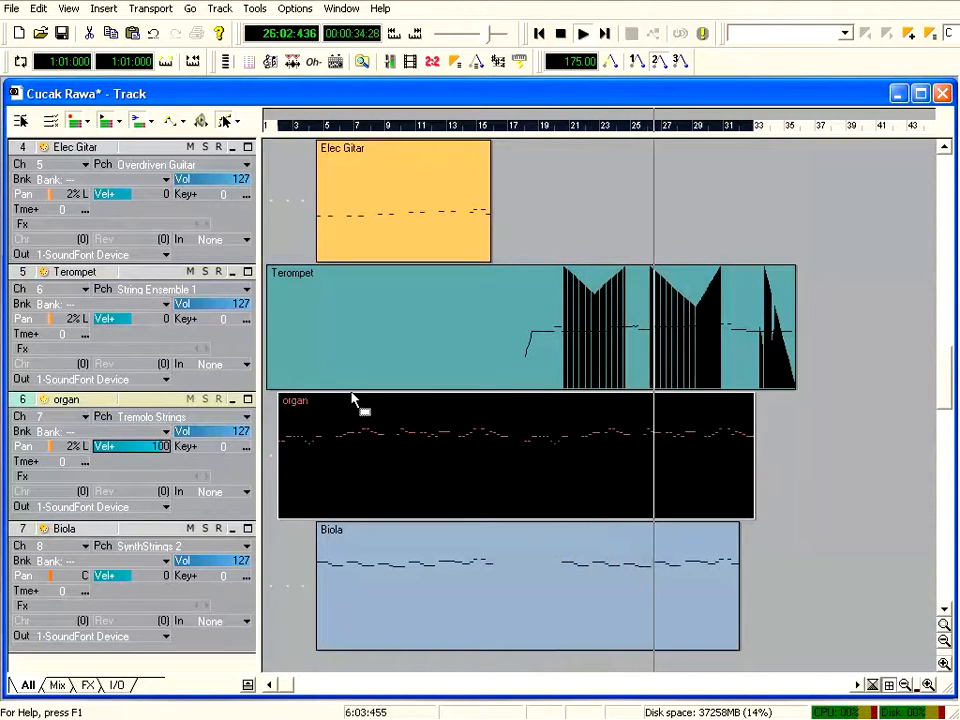
# Audition the Terompet track panned 50% R with playback restarted, and reset its pan to center
pyautogui.moveTo(50, 325); pyautogui.dragTo(71, 322)
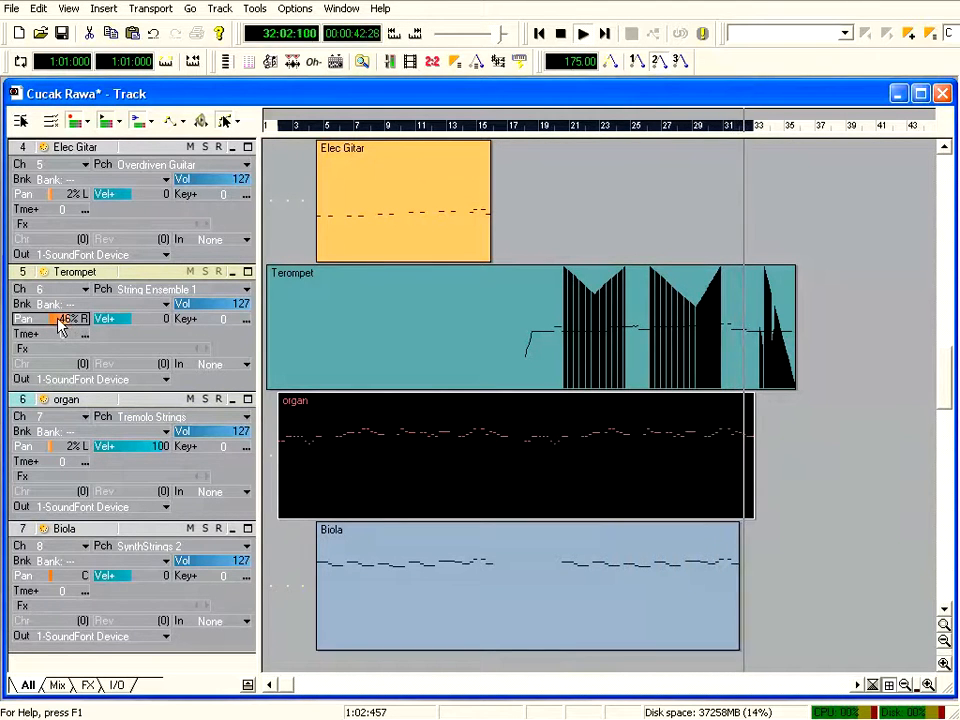
pyautogui.moveTo(58, 320); pyautogui.dragTo(61, 320)
pyautogui.click(561, 33)
pyautogui.click(584, 35)
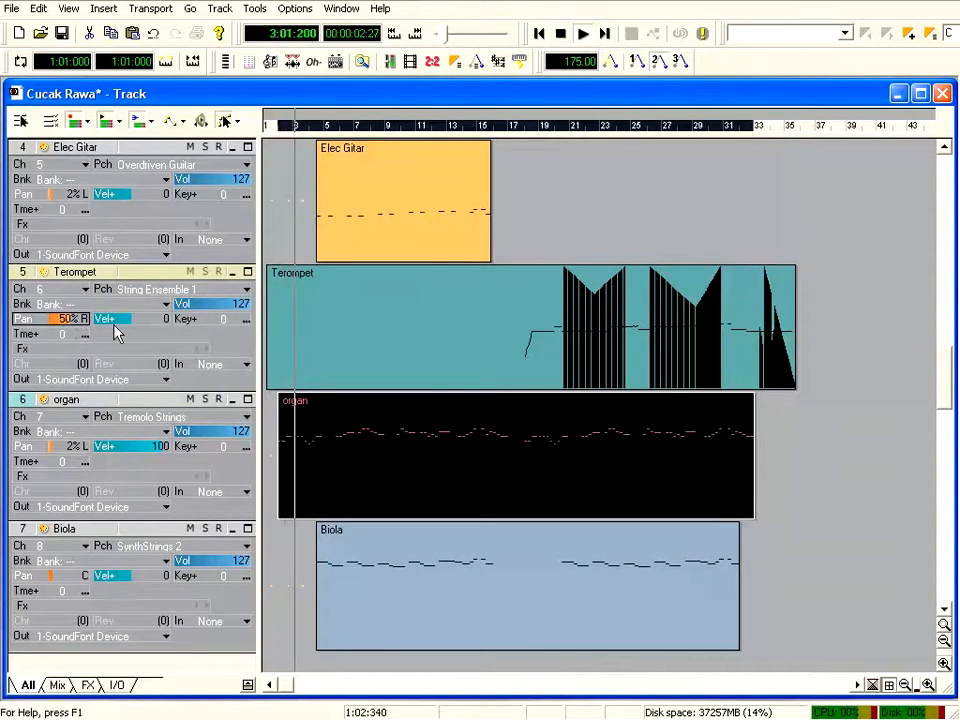
pyautogui.doubleClick(52, 319)
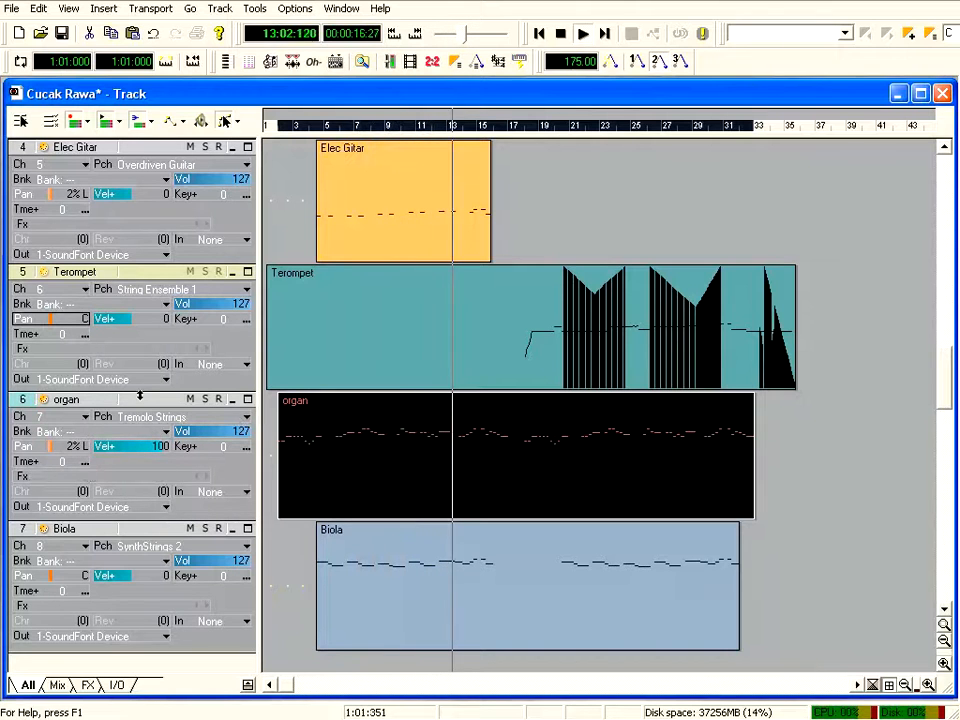
# Set the organ track's time offset to 35 and key offset to 18, and play it soloed from about measure 3
pyautogui.click(100, 464)
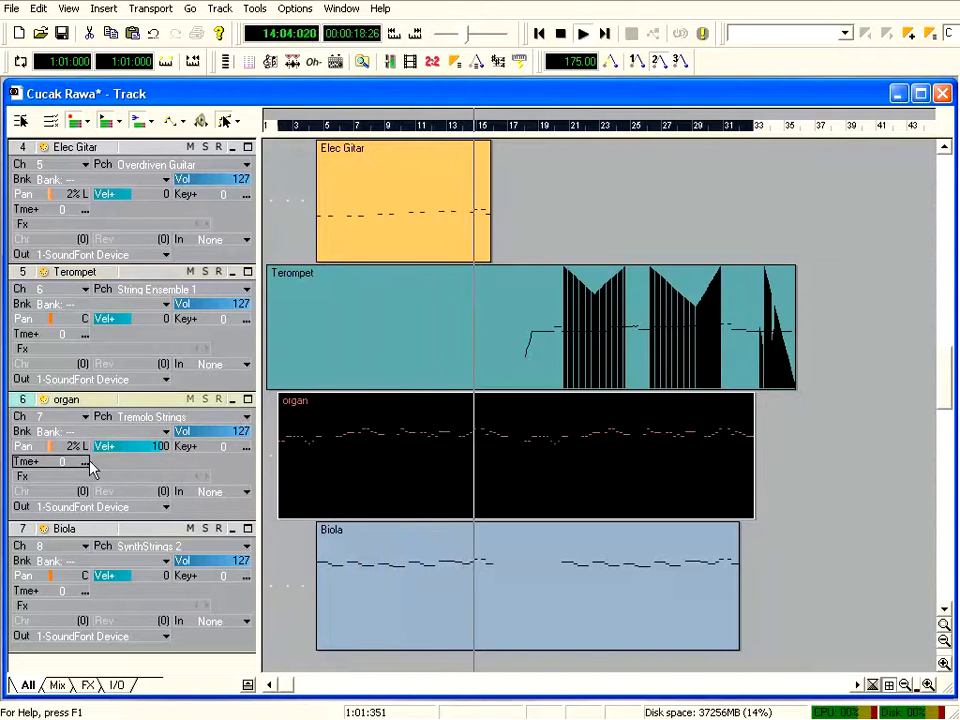
pyautogui.doubleClick(87, 461)
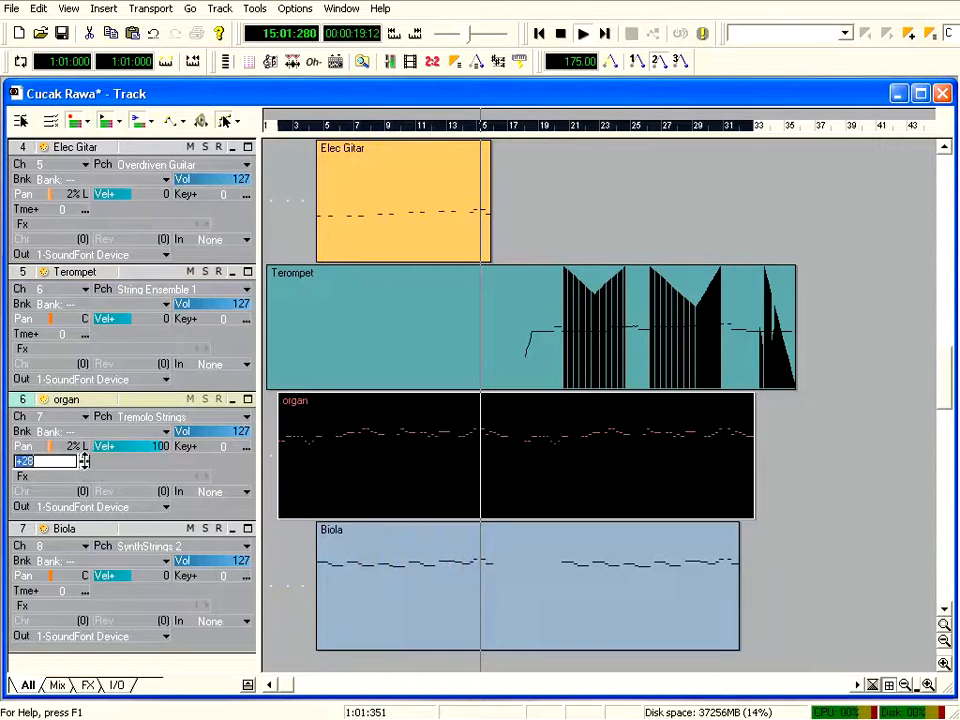
pyautogui.press('Return')
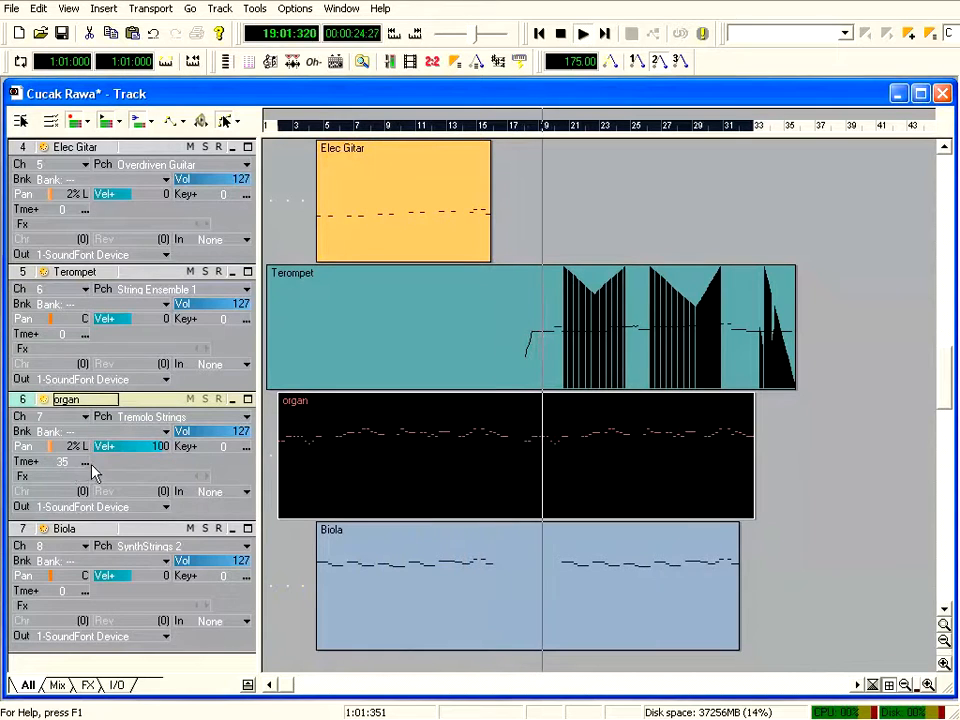
pyautogui.doubleClick(246, 447)
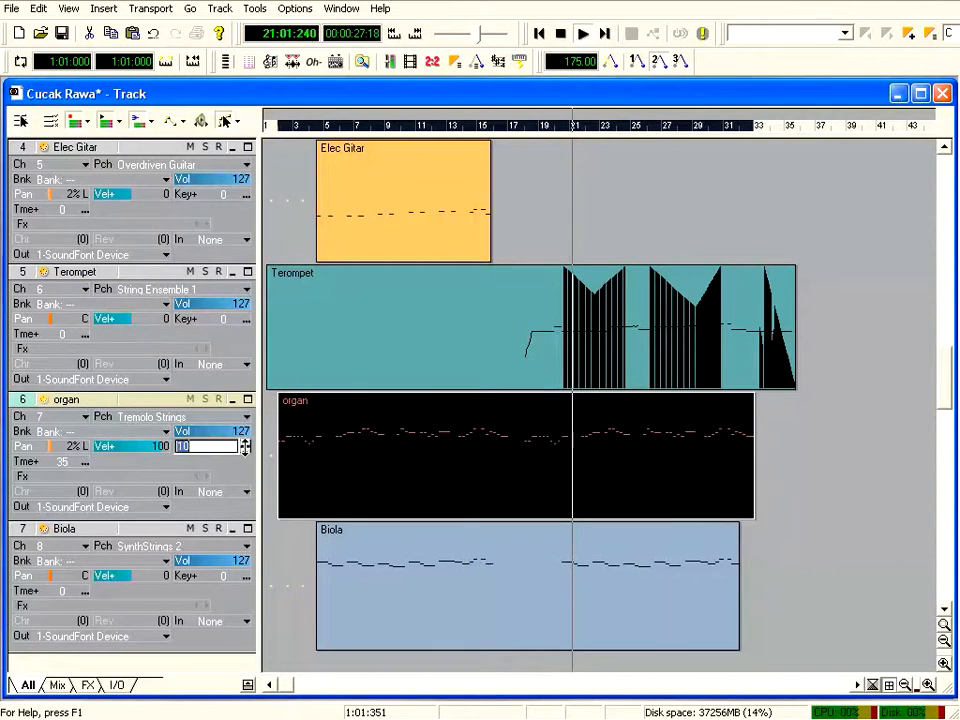
pyautogui.press('Return')
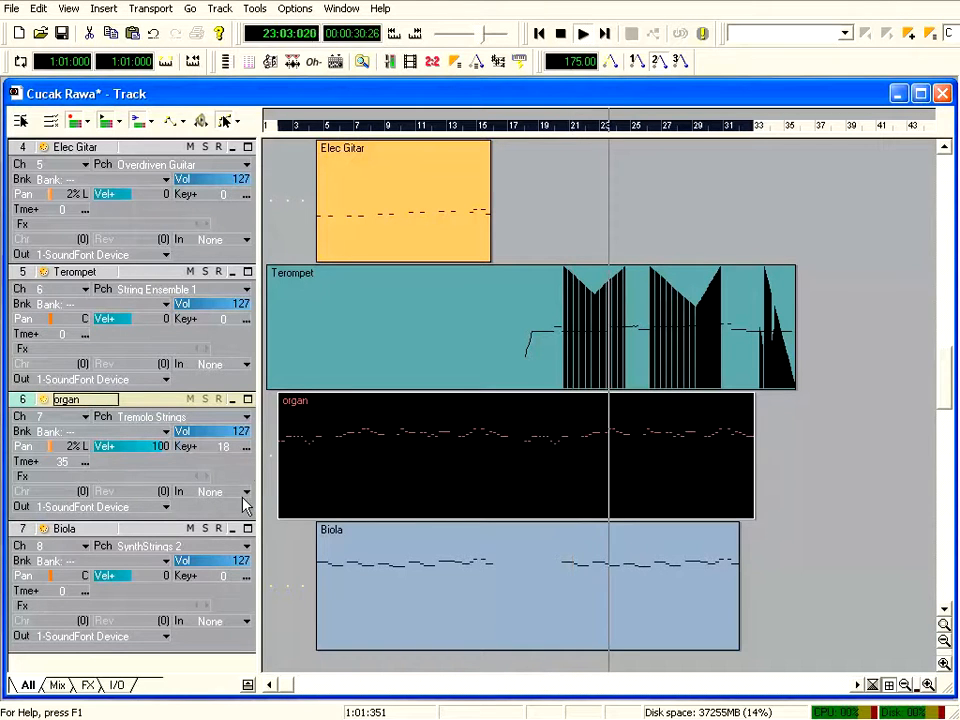
pyautogui.click(205, 399)
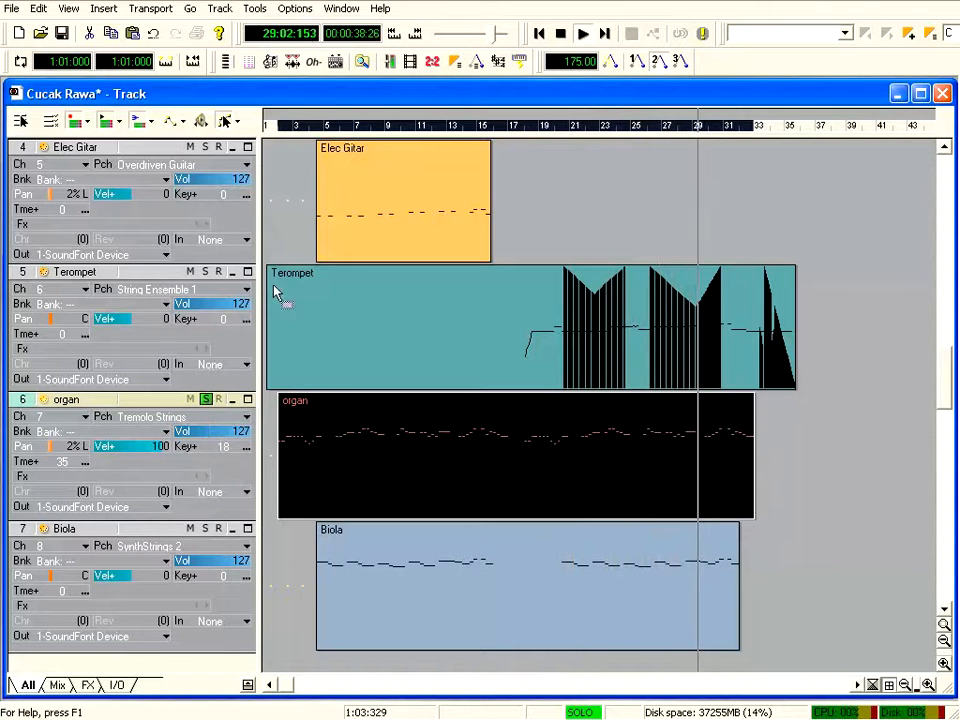
pyautogui.click(298, 128)
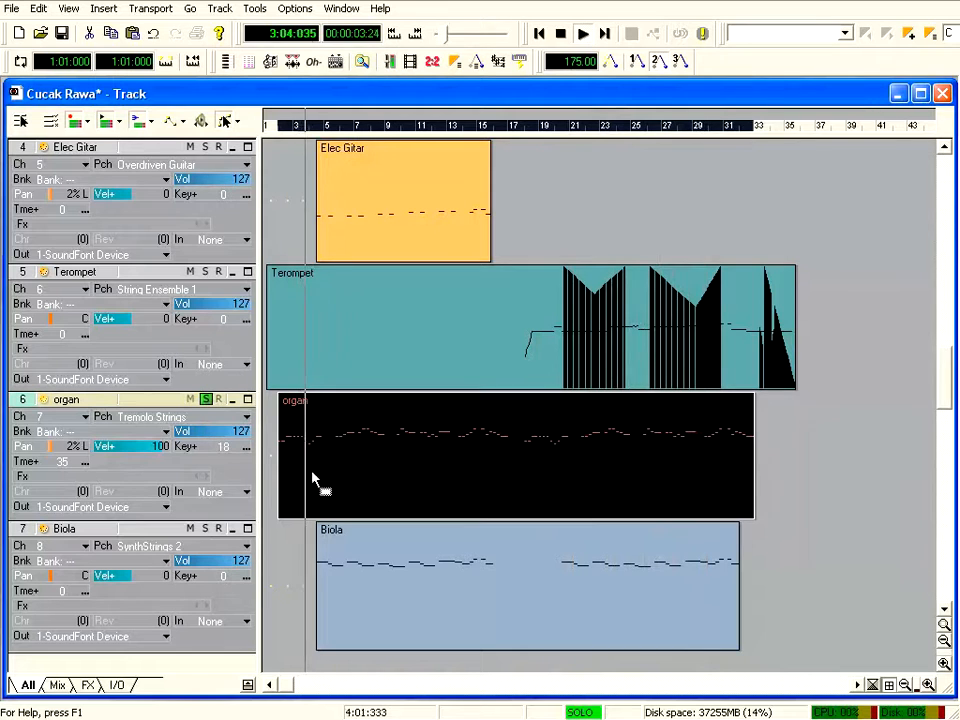
# Reset the organ track's key and time offsets to 0 and turn off its solo
pyautogui.doubleClick(228, 451)
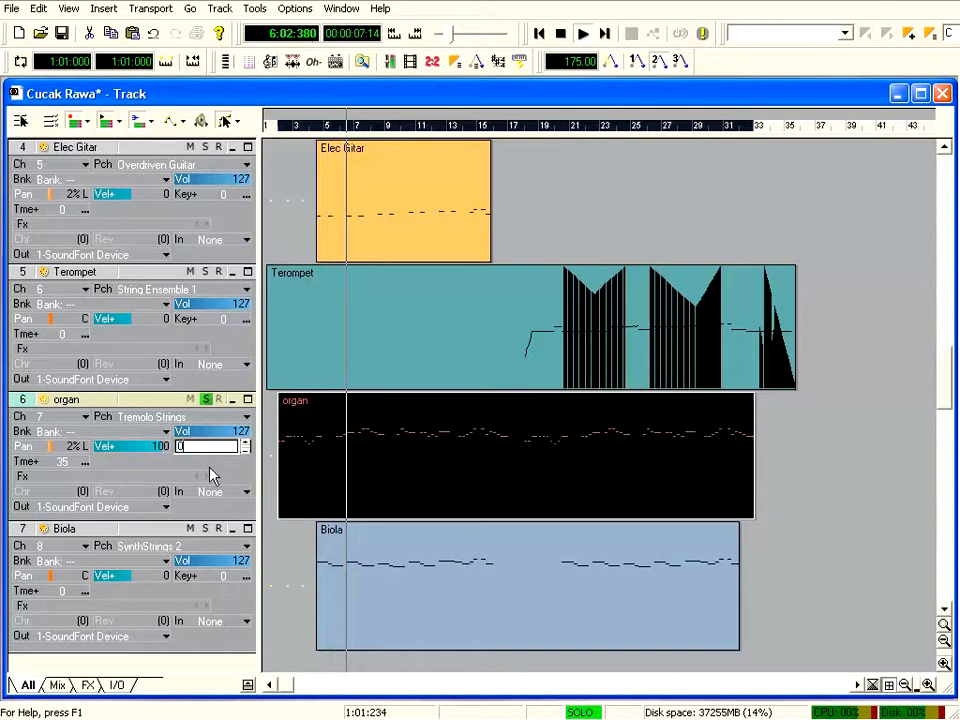
pyautogui.doubleClick(63, 464)
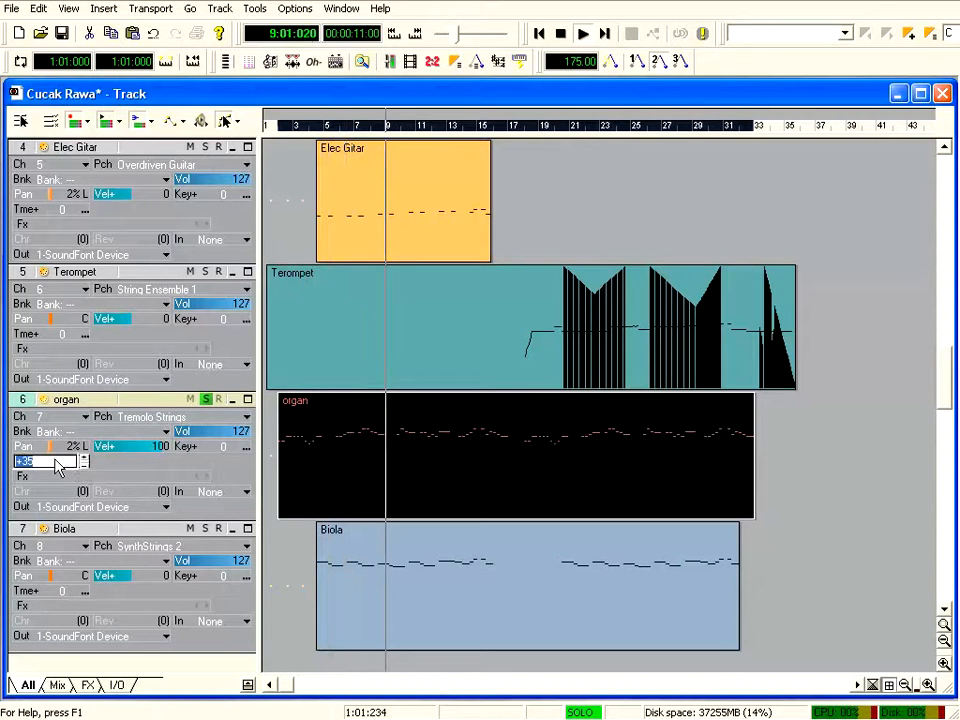
pyautogui.click(174, 461)
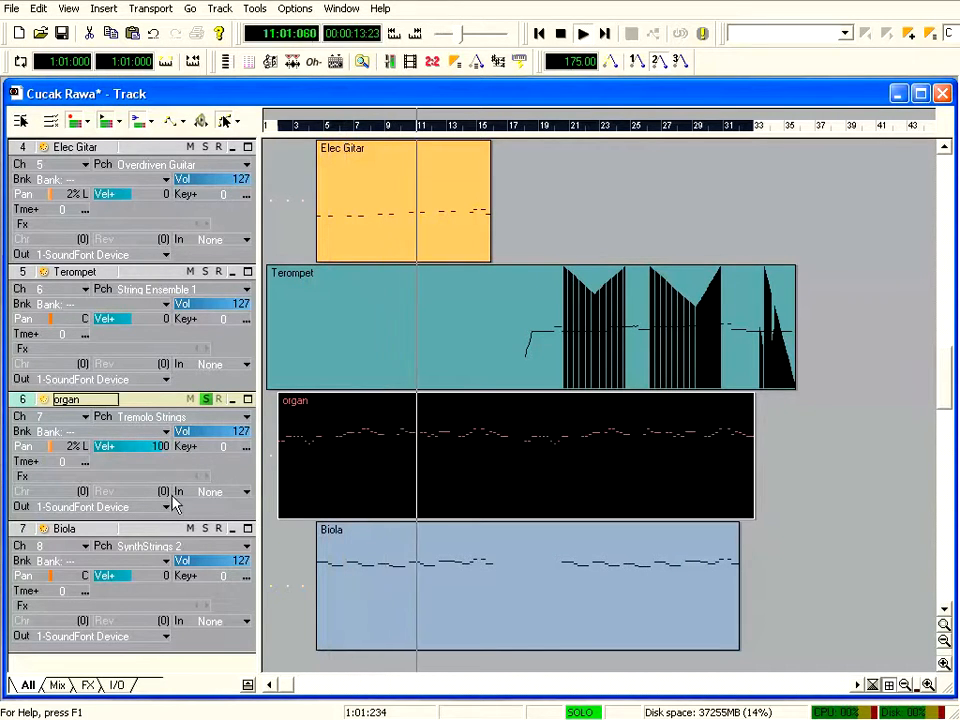
pyautogui.click(206, 401)
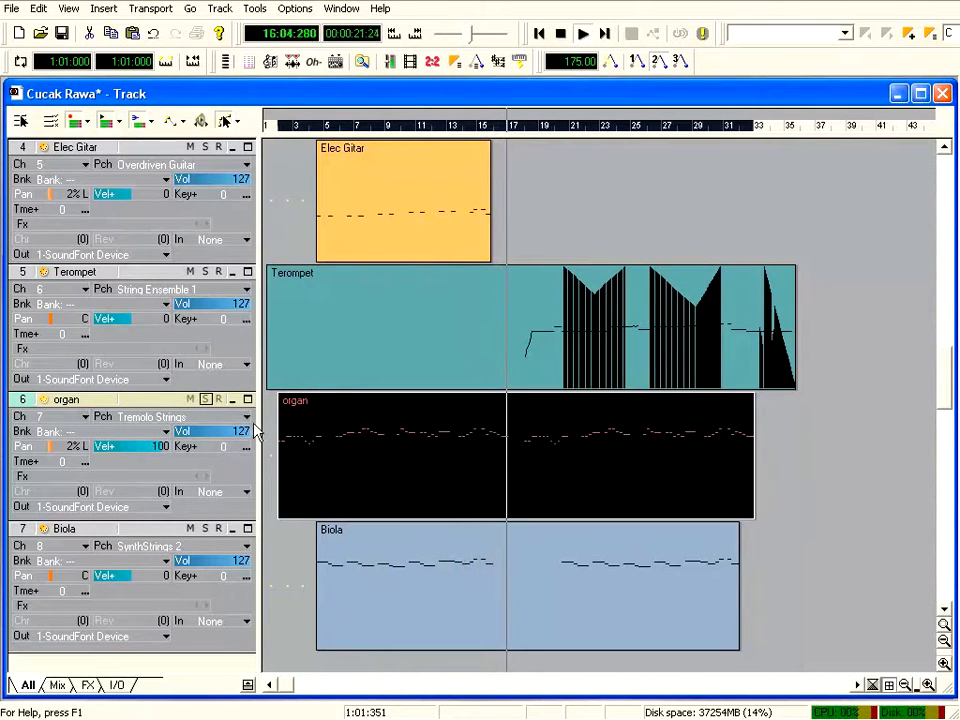
# Collapse the piano track to its minimum height in the track list
pyautogui.moveTo(949, 379); pyautogui.dragTo(935, 178)
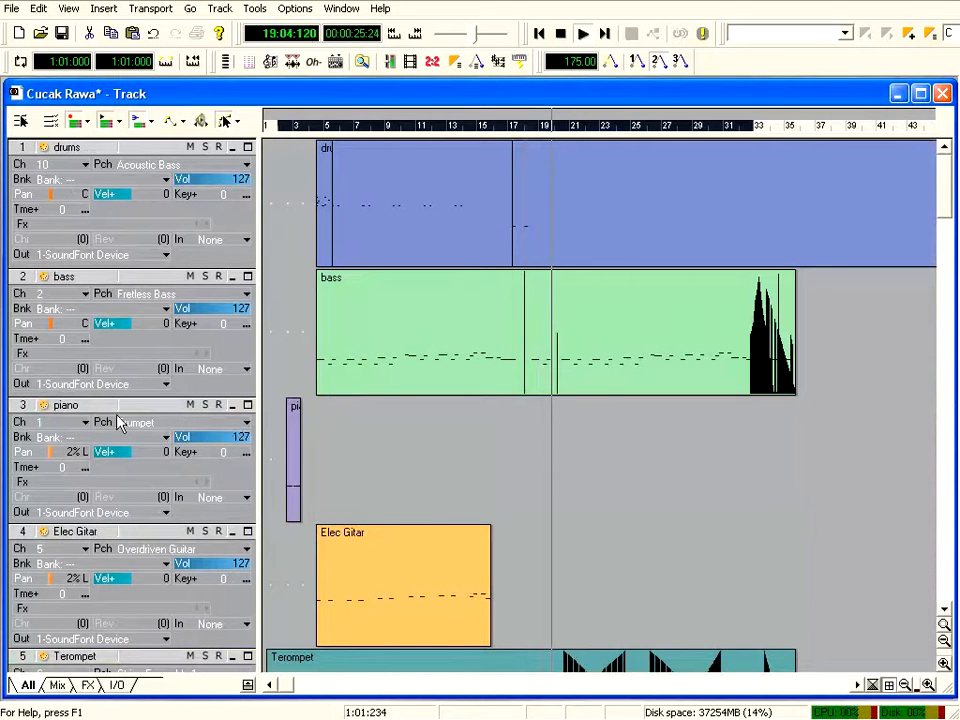
pyautogui.click(233, 404)
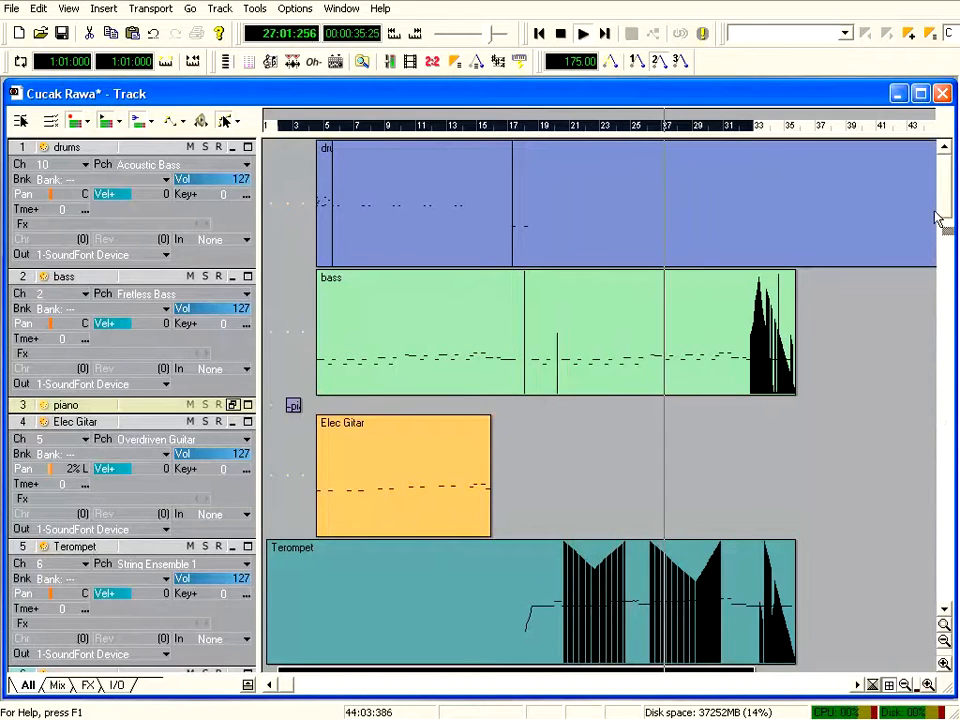
pyautogui.moveTo(952, 232)
pyautogui.mouseDown()
pyautogui.moveTo(949, 345)
pyautogui.moveTo(949, 214)
pyautogui.mouseUp()
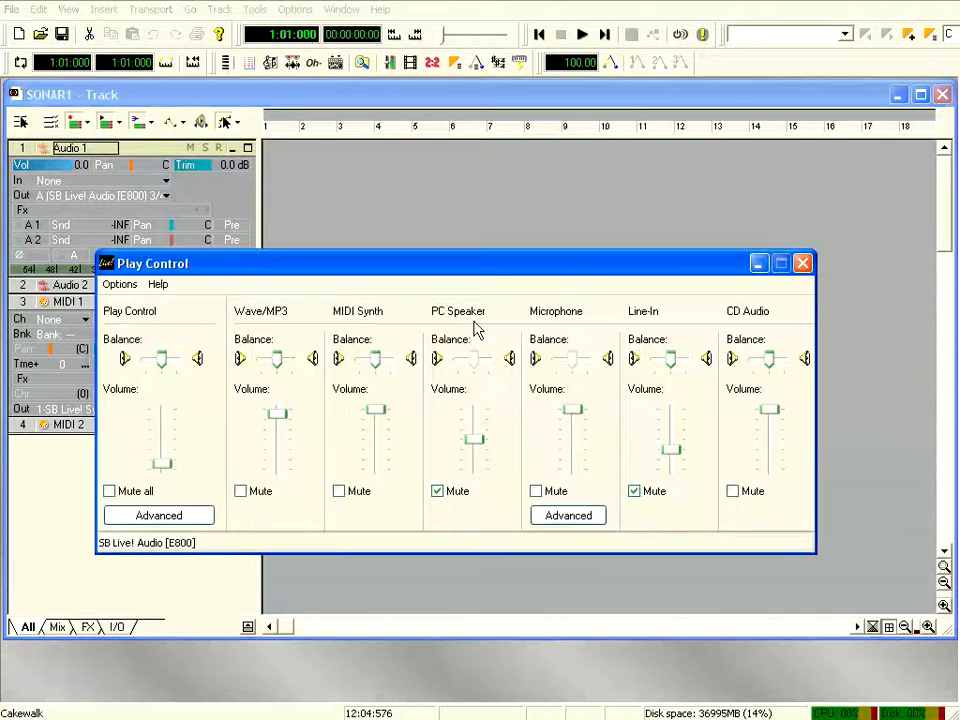
# Switch the SB Live! Audio mixer from playback to recording volume controls, and close the mixer window
pyautogui.moveTo(425, 270); pyautogui.dragTo(415, 162)
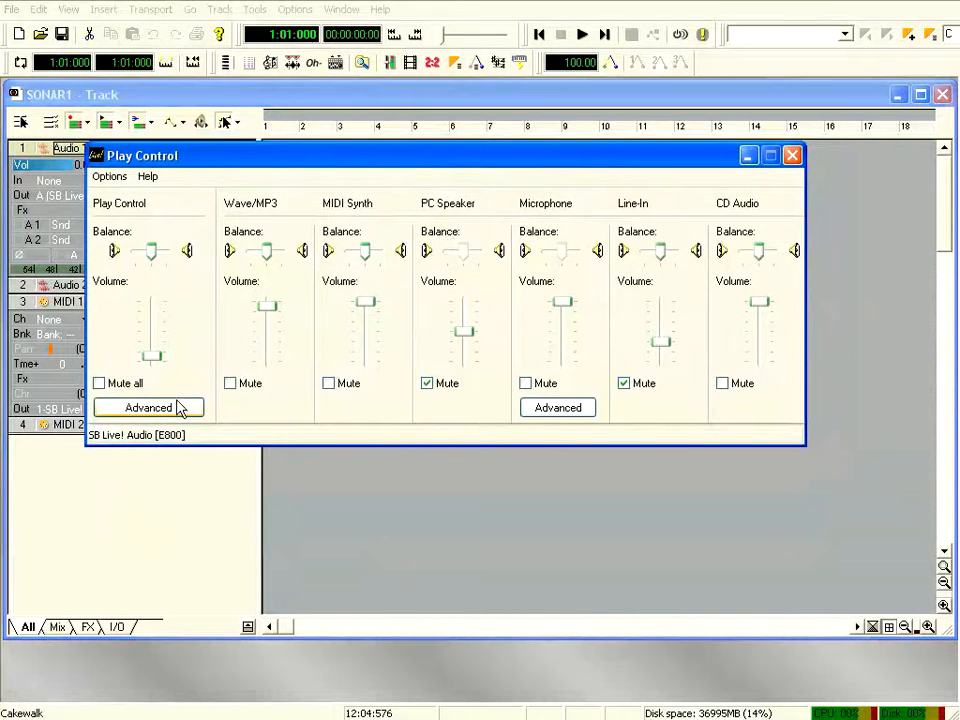
pyautogui.click(110, 179)
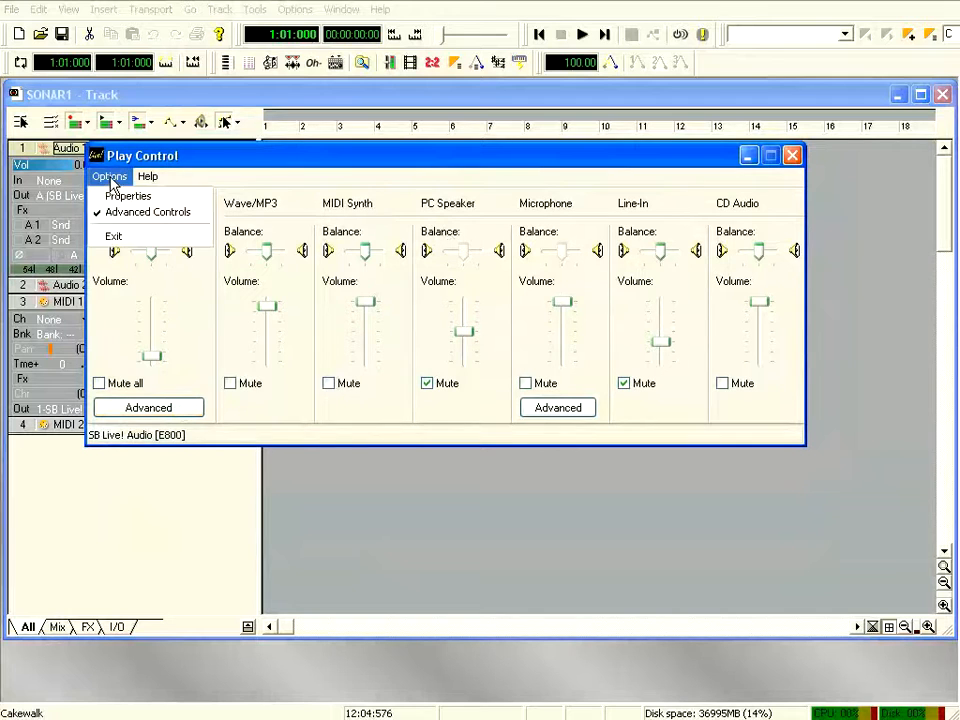
pyautogui.click(113, 199)
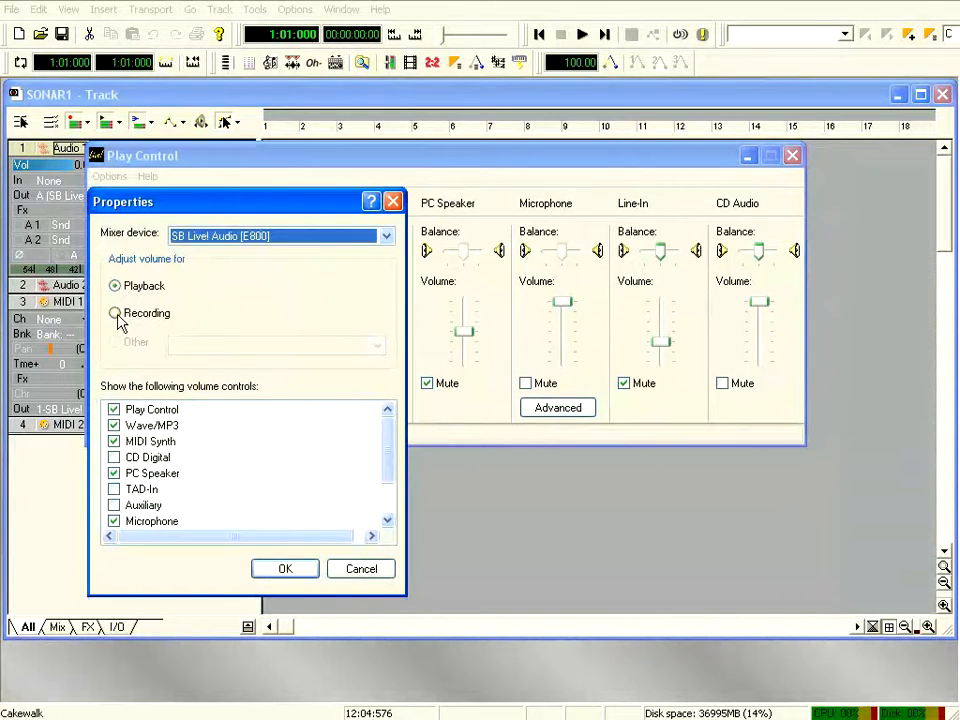
pyautogui.click(116, 314)
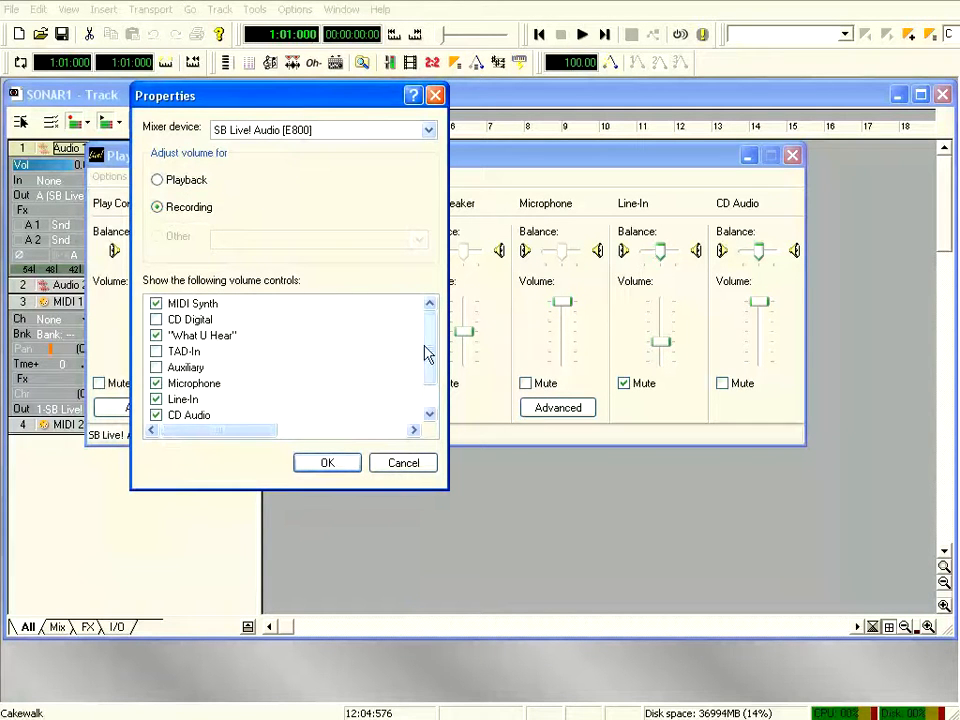
pyautogui.moveTo(431, 343); pyautogui.dragTo(191, 323)
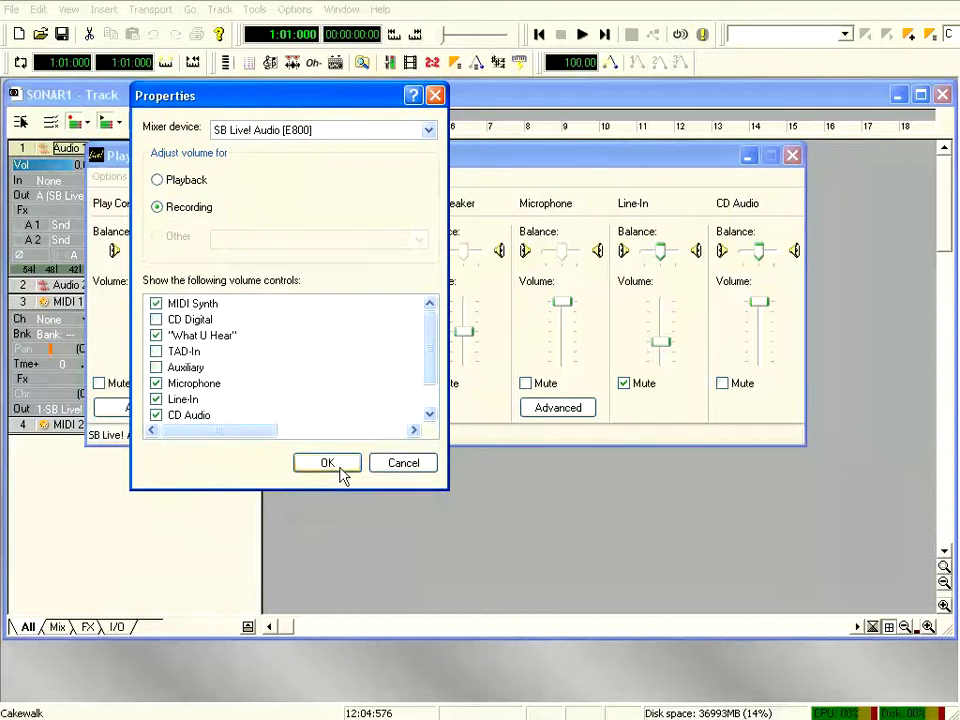
pyautogui.click(339, 463)
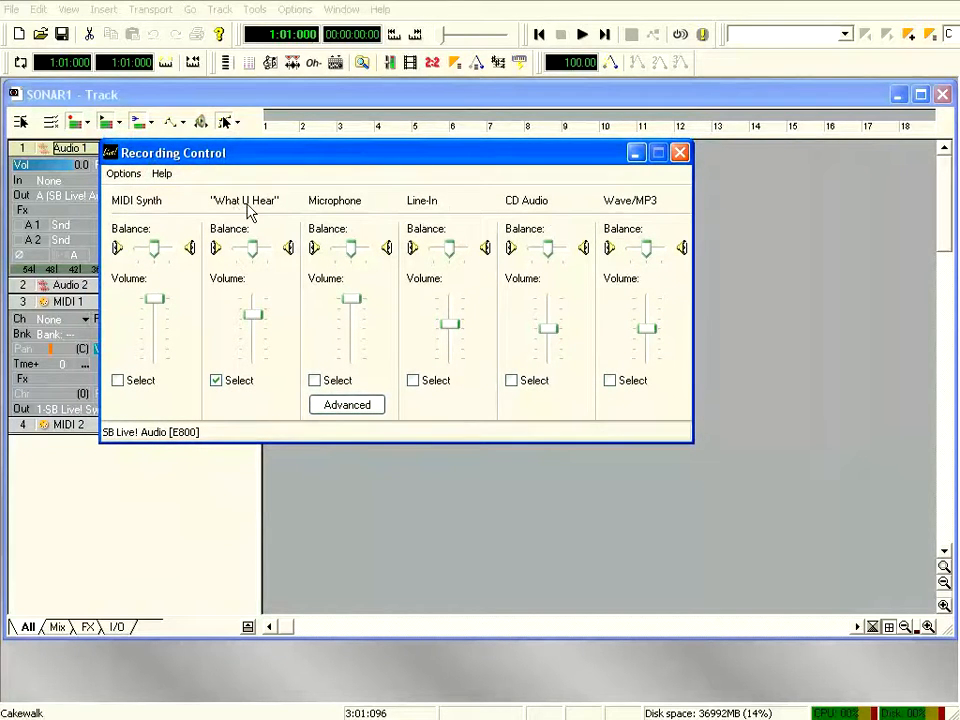
pyautogui.moveTo(367, 155); pyautogui.dragTo(345, 130)
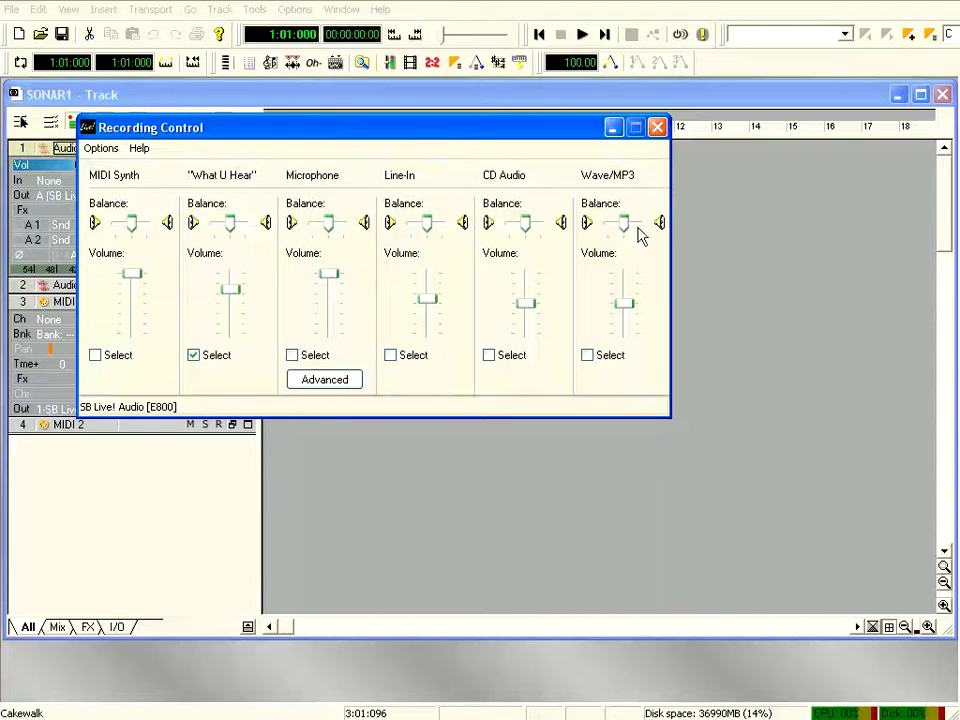
pyautogui.click(657, 127)
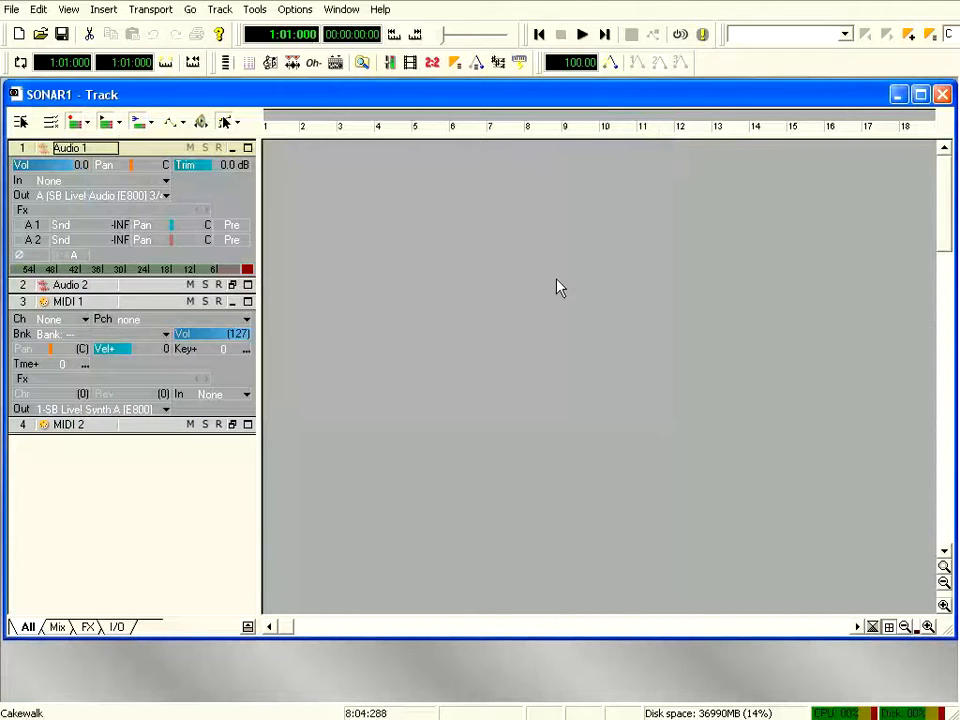
# Arm the Audio 1 track, record a take of about 14 seconds, and play it back
pyautogui.click(219, 148)
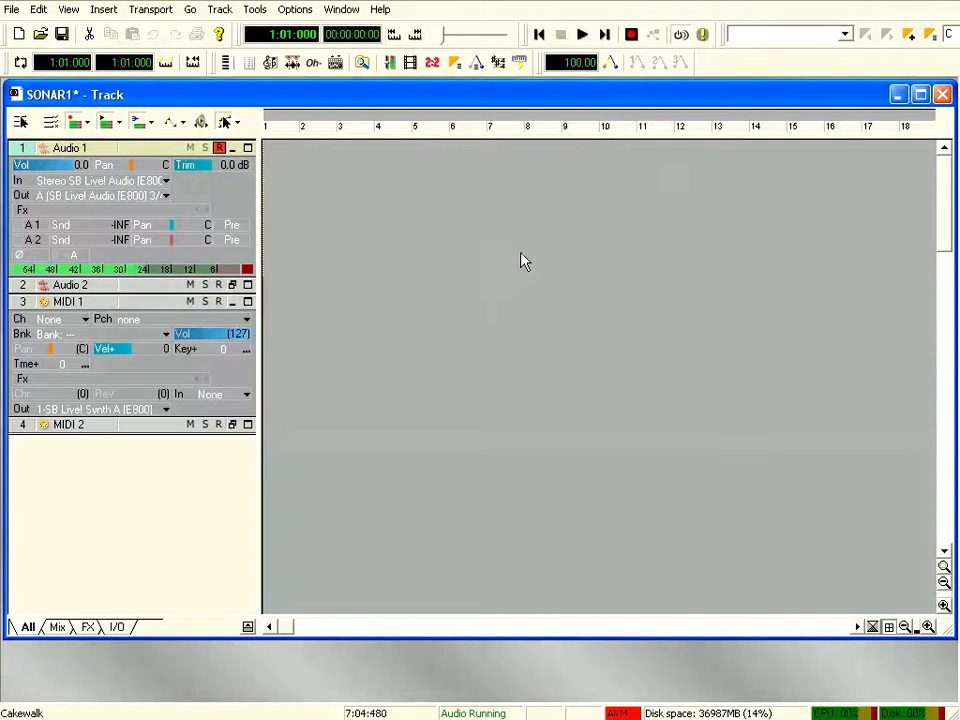
pyautogui.click(633, 38)
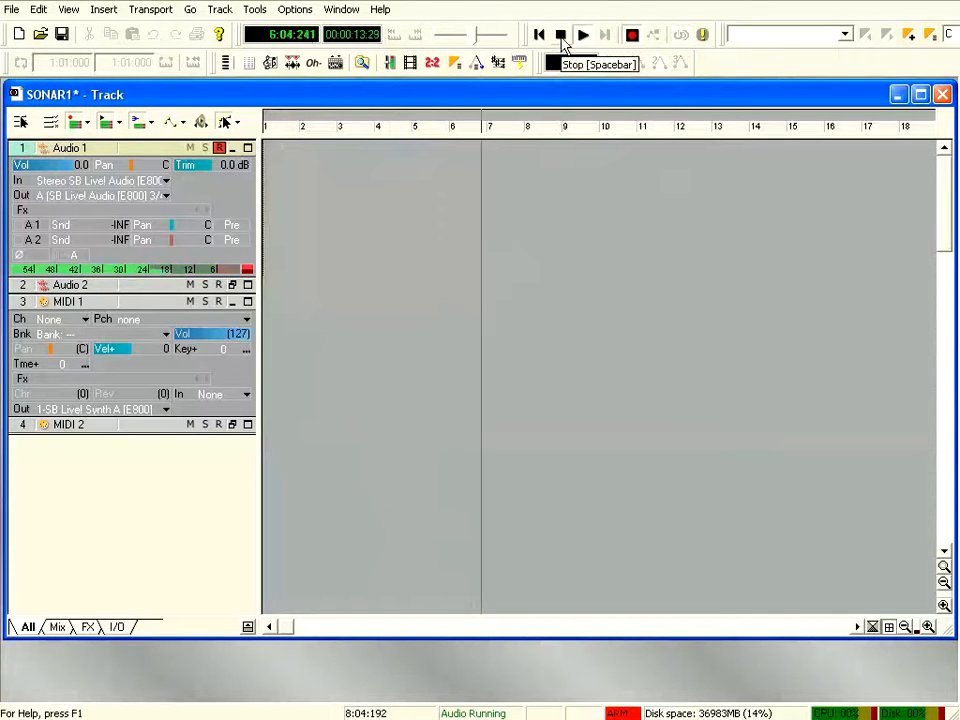
pyautogui.click(562, 38)
pyautogui.click(583, 35)
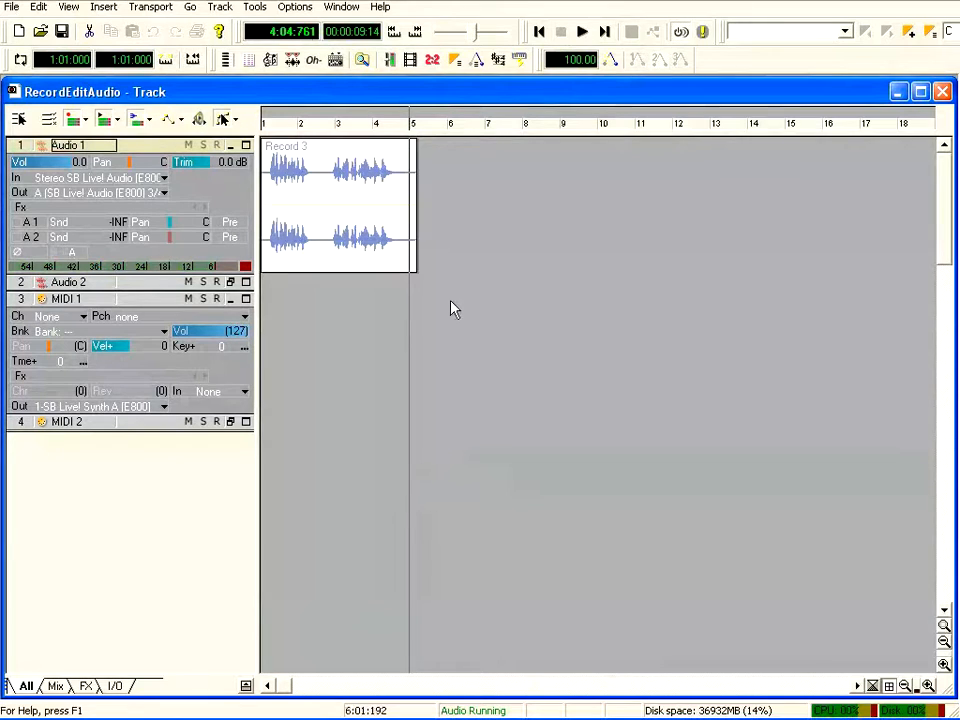
# Import the audio file Disco from the Paket Dasar folder into the Audio 2 track at the project start
pyautogui.click(20, 284)
pyautogui.click(540, 32)
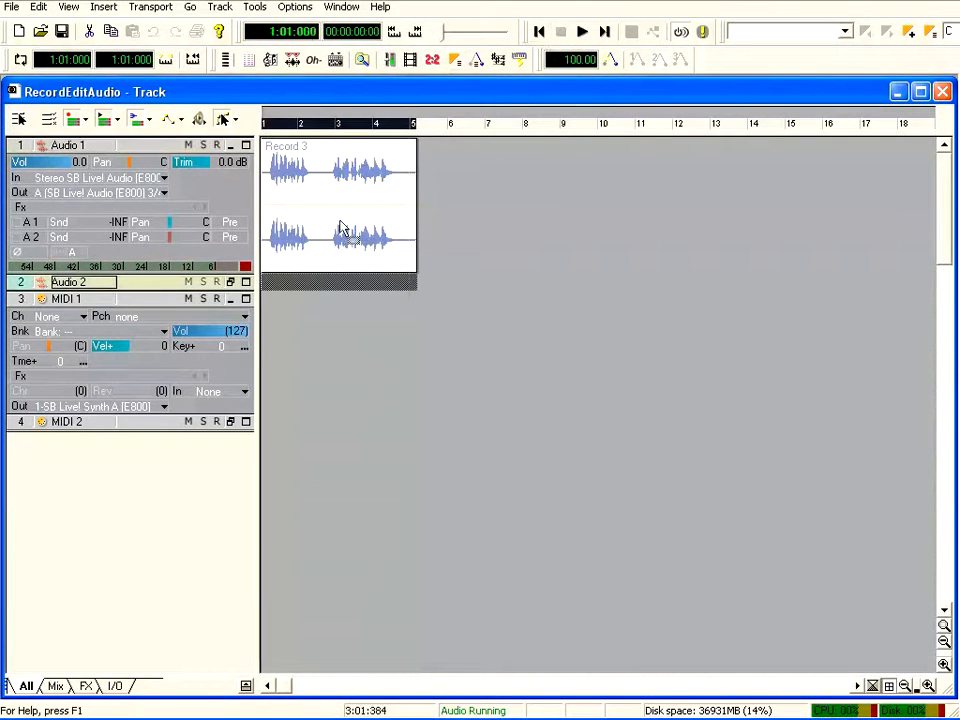
pyautogui.click(12, 10)
pyautogui.click(64, 158)
pyautogui.click(252, 60)
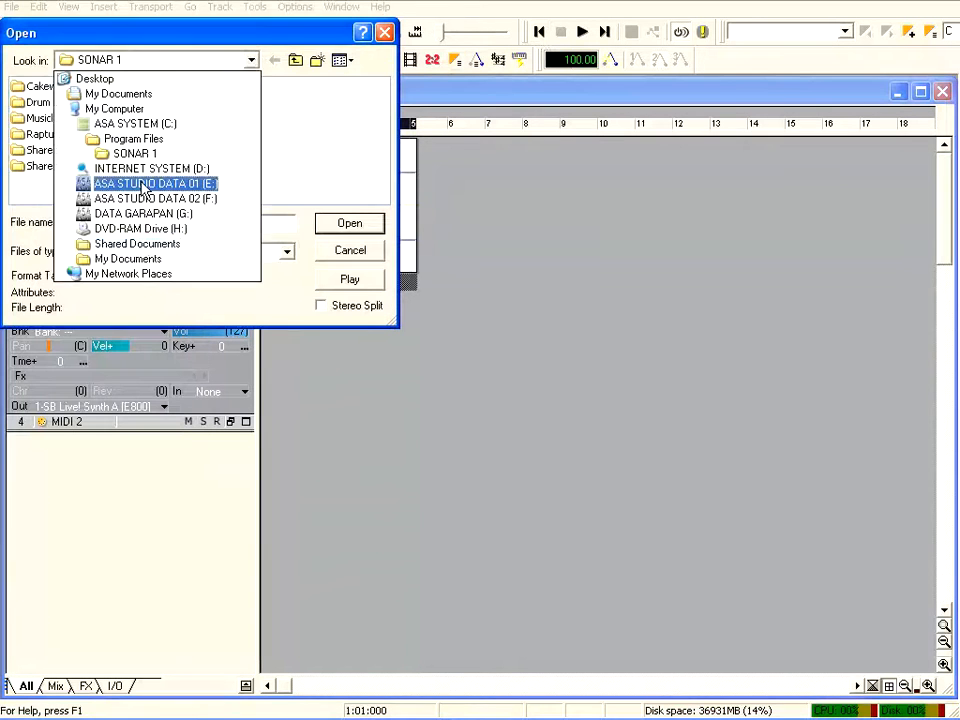
pyautogui.click(100, 154)
pyautogui.moveTo(55, 199); pyautogui.dragTo(227, 198)
pyautogui.doubleClick(234, 88)
pyautogui.doubleClick(200, 120)
pyautogui.doubleClick(55, 118)
pyautogui.click(34, 134)
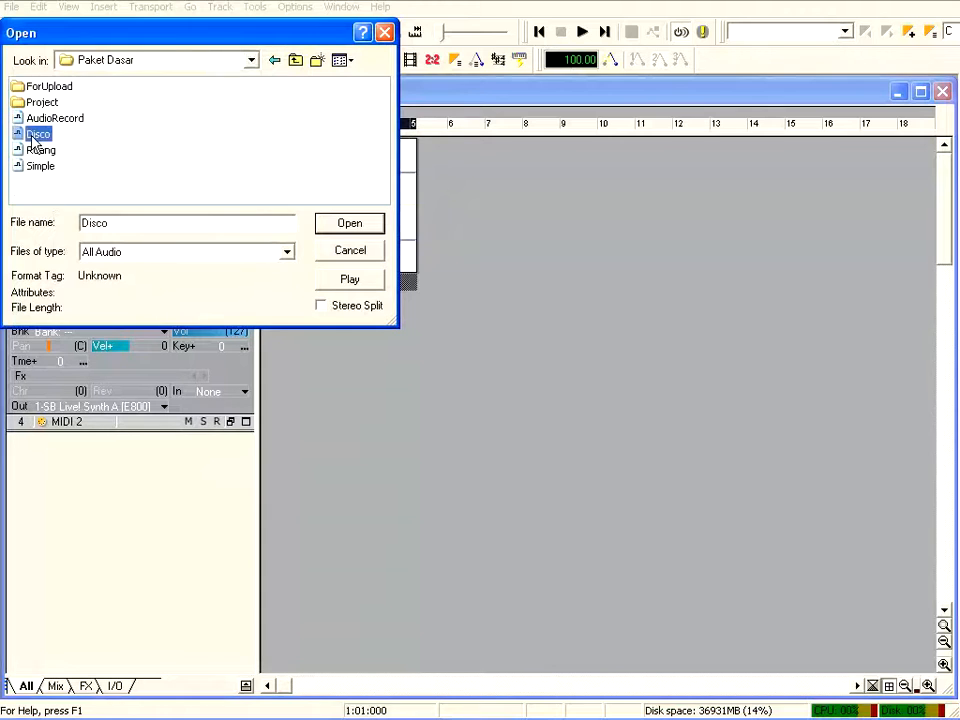
pyautogui.click(352, 223)
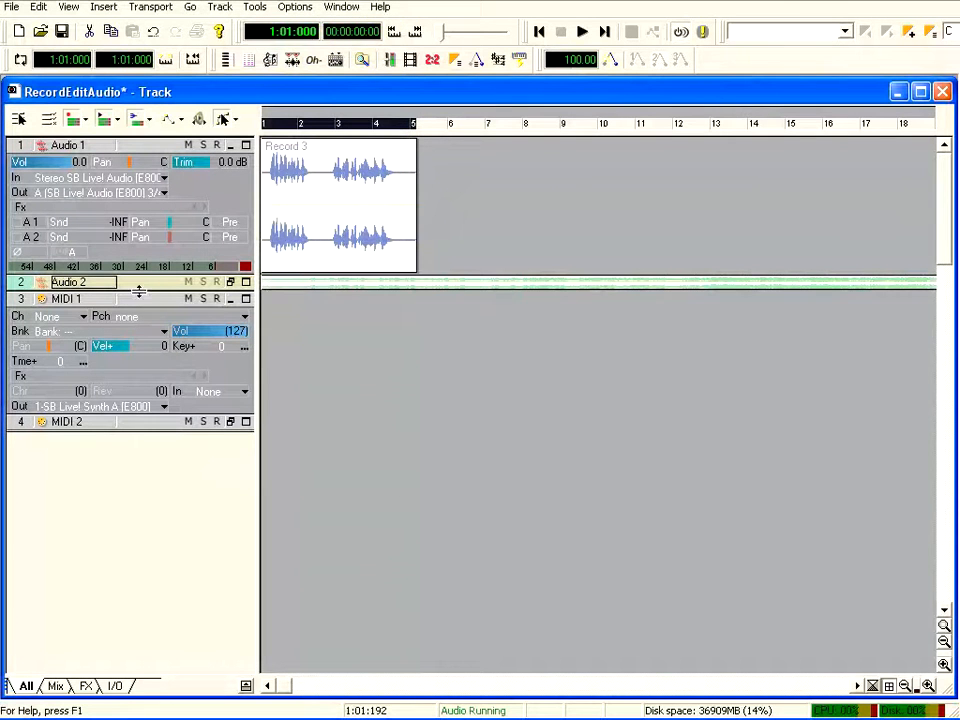
# Collapse the MIDI 1 track and enlarge the Audio 2 track to show its waveform
pyautogui.click(230, 298)
pyautogui.moveTo(137, 291); pyautogui.dragTo(140, 362)
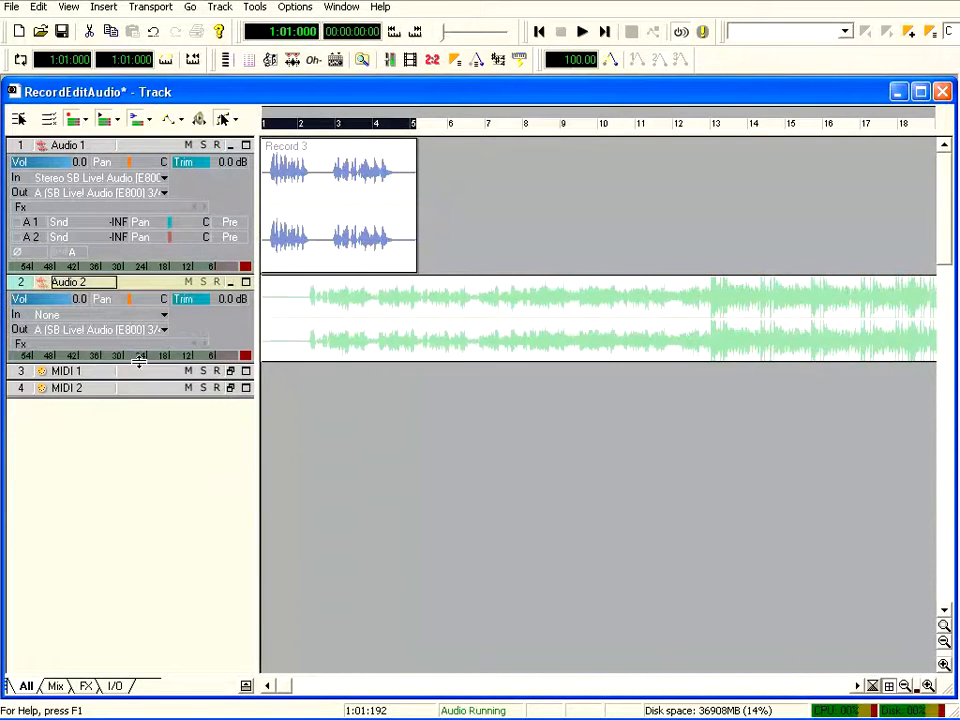
# Trim the silence off the start of the Audio 2 clip and move the clip to measure 1
pyautogui.moveTo(264, 354); pyautogui.dragTo(308, 355)
pyautogui.click(436, 341)
pyautogui.moveTo(436, 341); pyautogui.dragTo(398, 343)
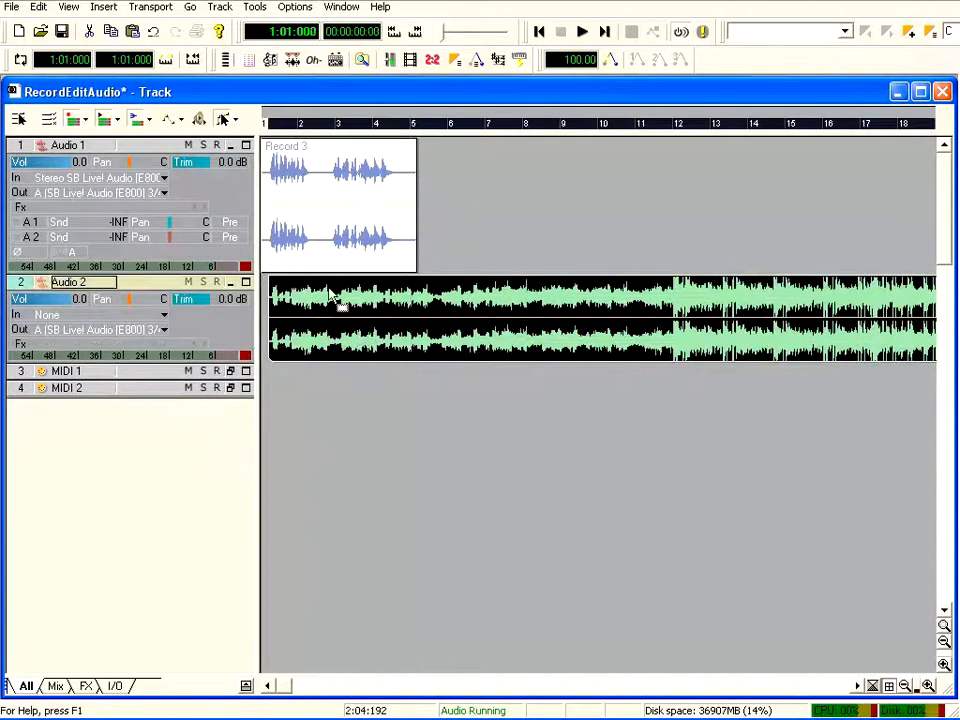
pyautogui.moveTo(315, 336); pyautogui.dragTo(289, 371)
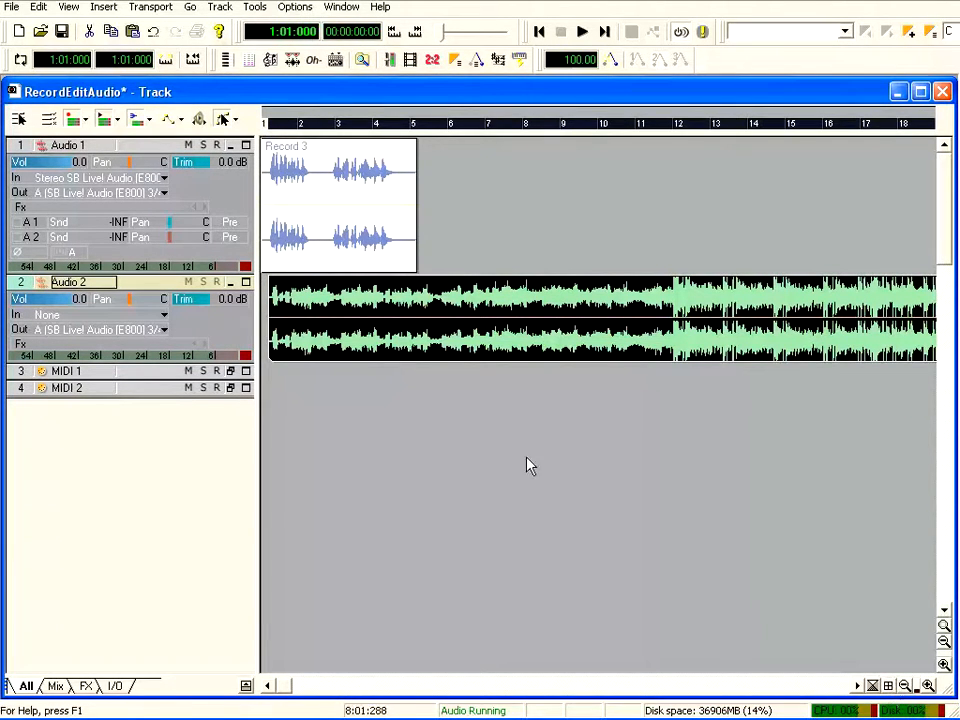
pyautogui.moveTo(541, 328); pyautogui.dragTo(423, 331)
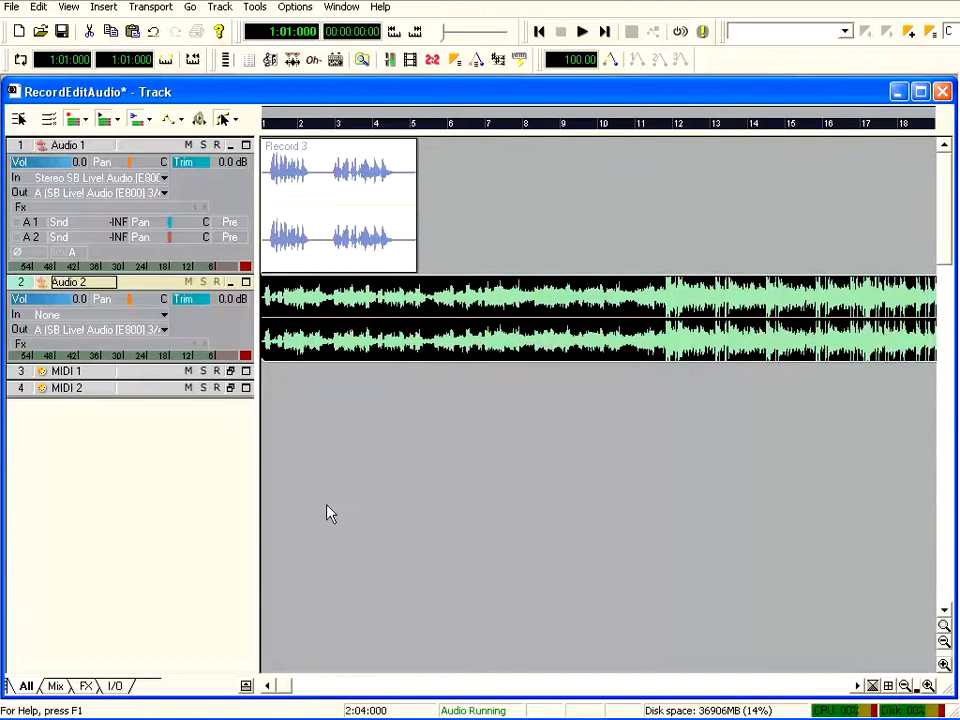
# Solo the Audio 2 track and play it from the start until about measure 11
pyautogui.click(203, 282)
pyautogui.click(582, 32)
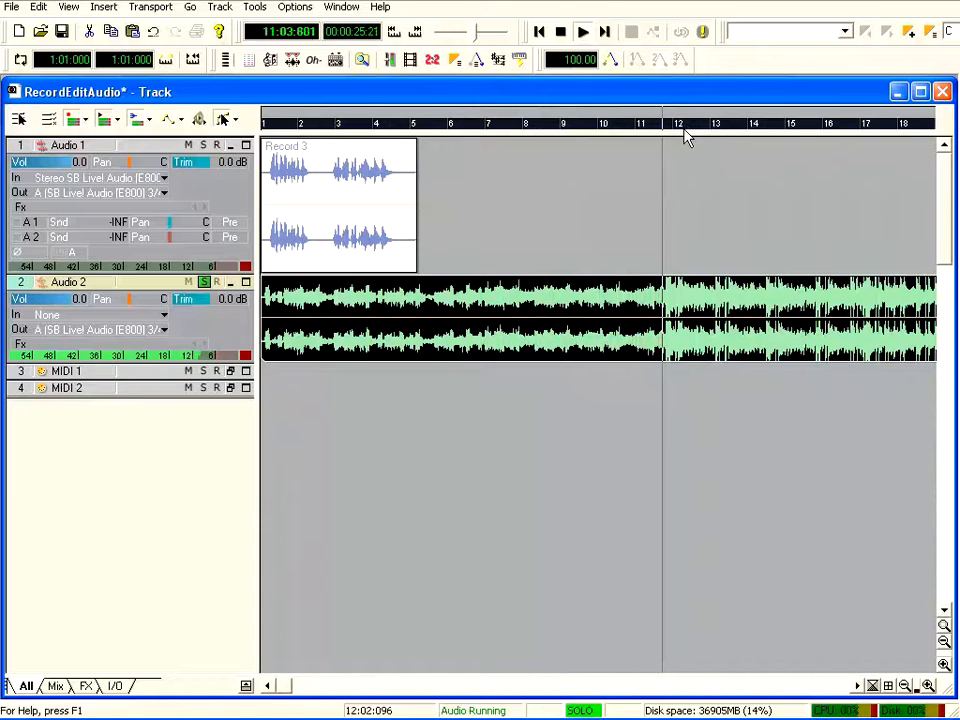
pyautogui.click(561, 32)
# Move the Record 3 clip on Audio 1 so that it starts shortly after measure 12
pyautogui.click(317, 229)
pyautogui.moveTo(294, 221); pyautogui.dragTo(715, 262)
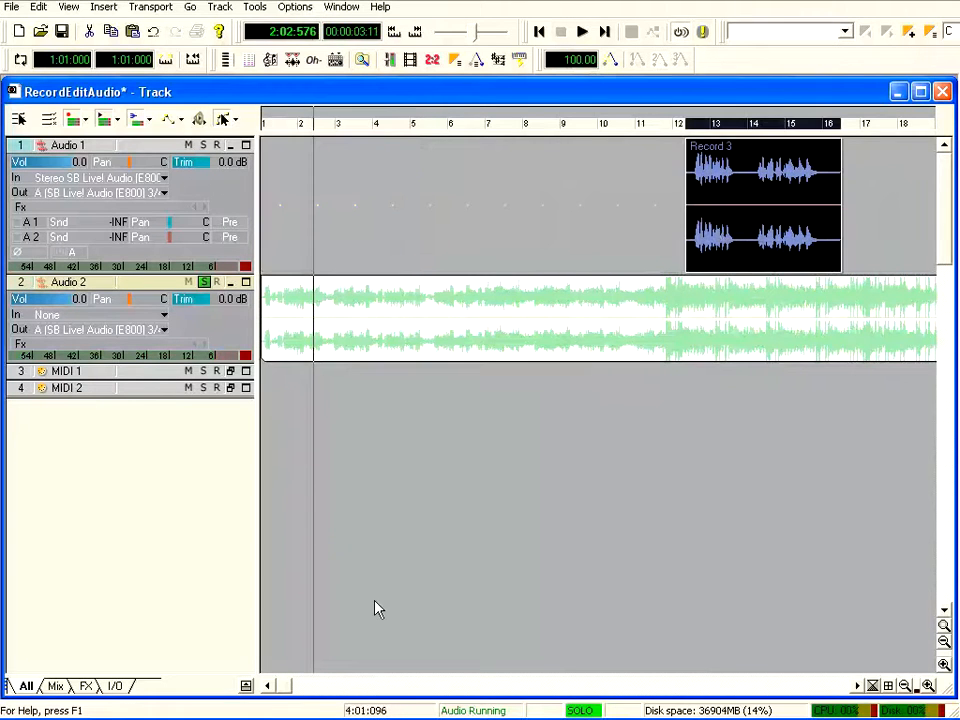
pyautogui.moveTo(284, 690); pyautogui.dragTo(340, 690)
pyautogui.click(524, 162)
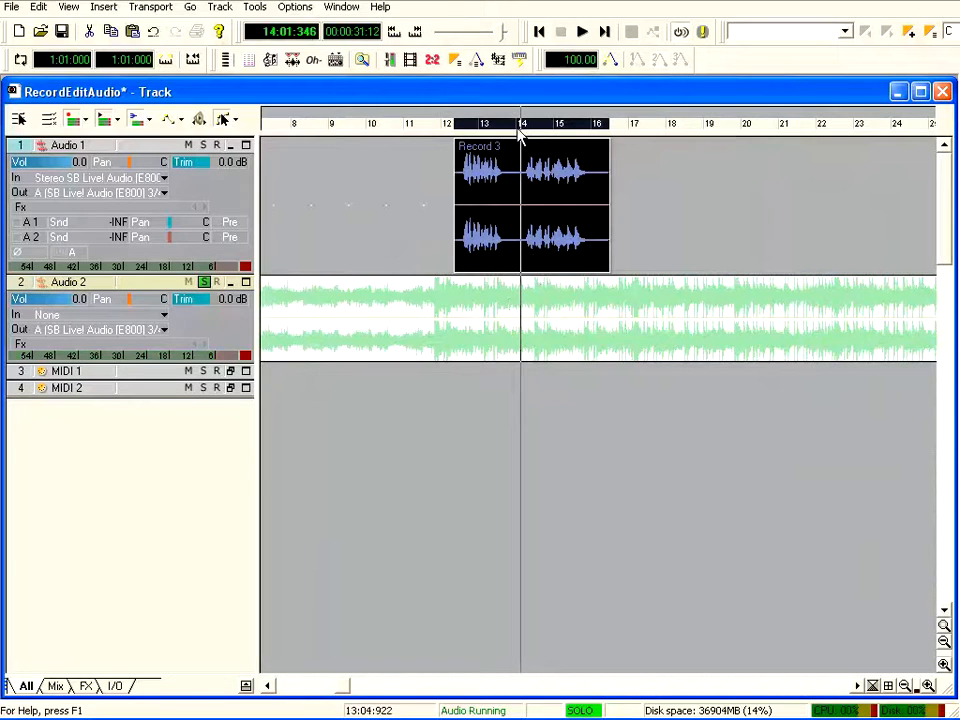
# Split the Record 3 clip on Audio 1 in its silent gap just before measure 14
pyautogui.click(514, 125)
pyautogui.click(519, 282)
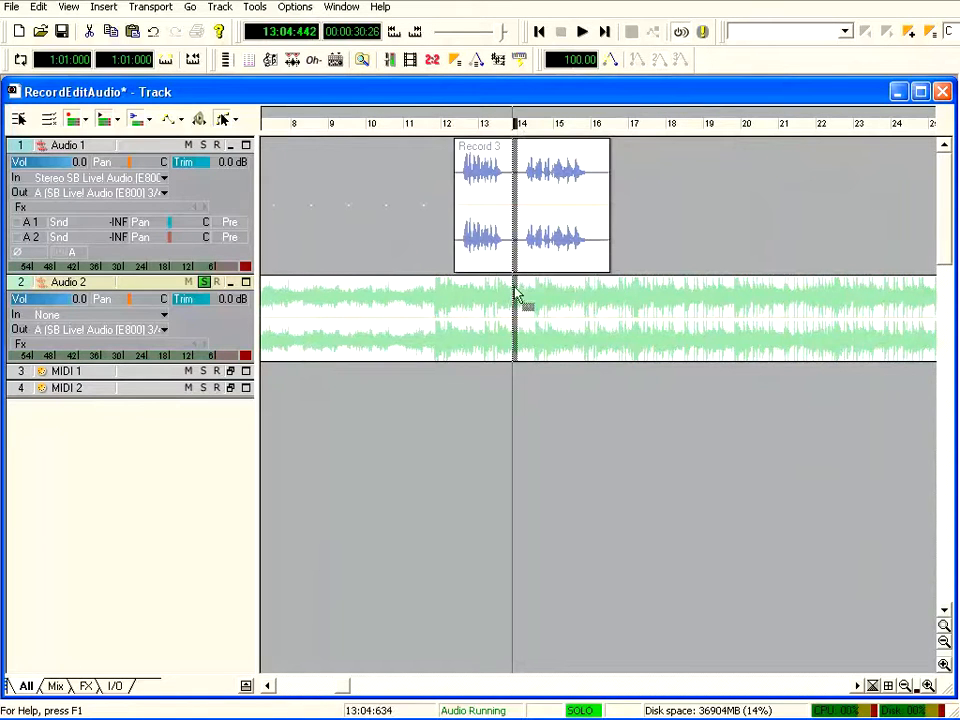
pyautogui.click(25, 148)
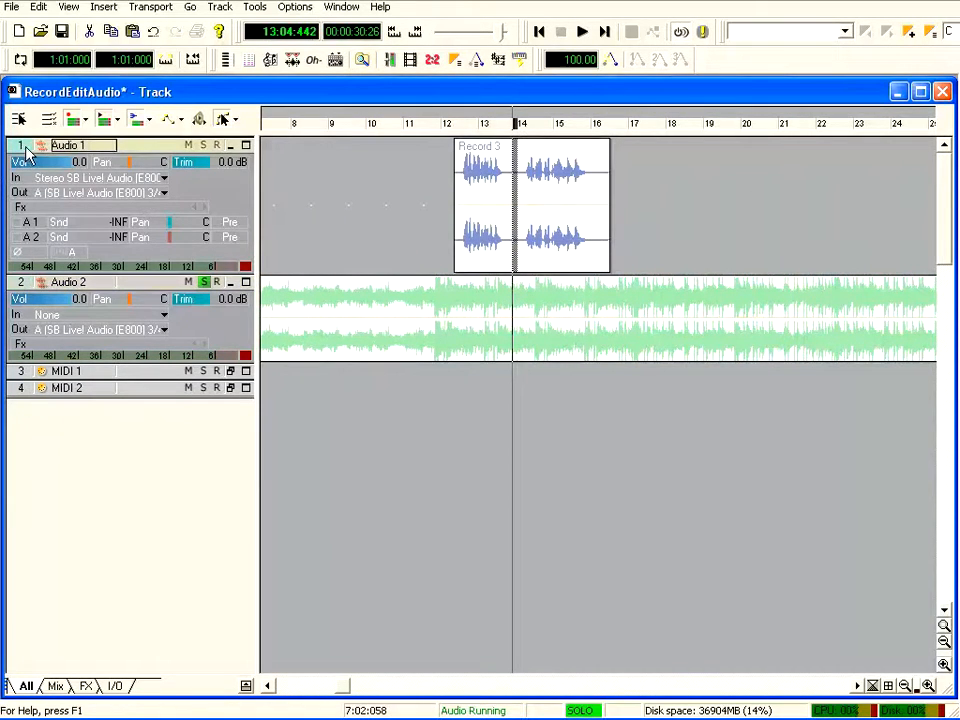
pyautogui.click(390, 208)
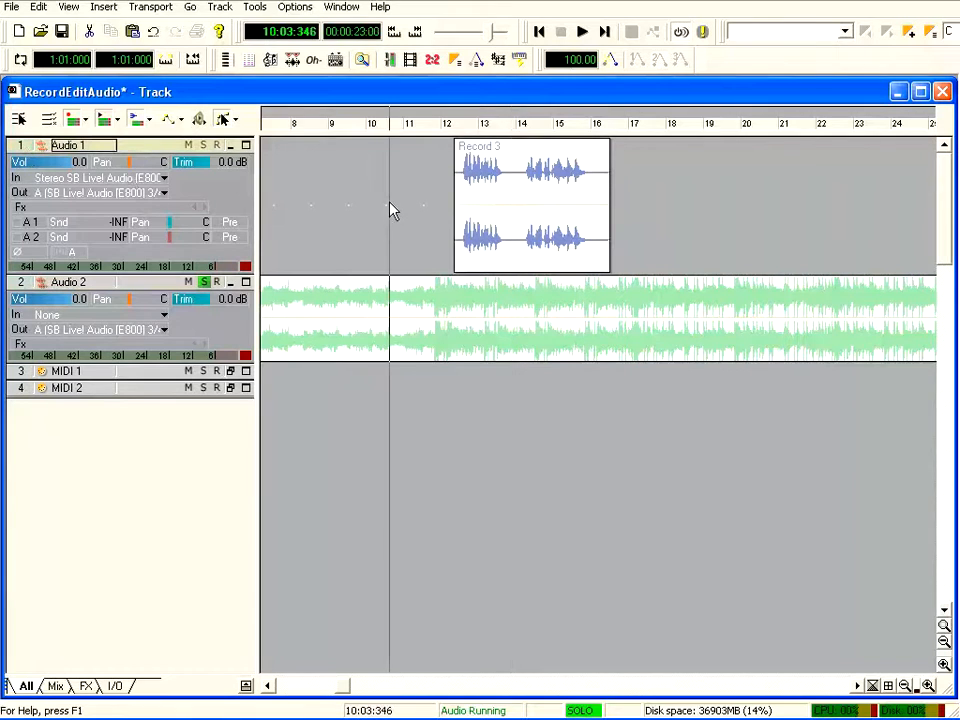
pyautogui.click(515, 128)
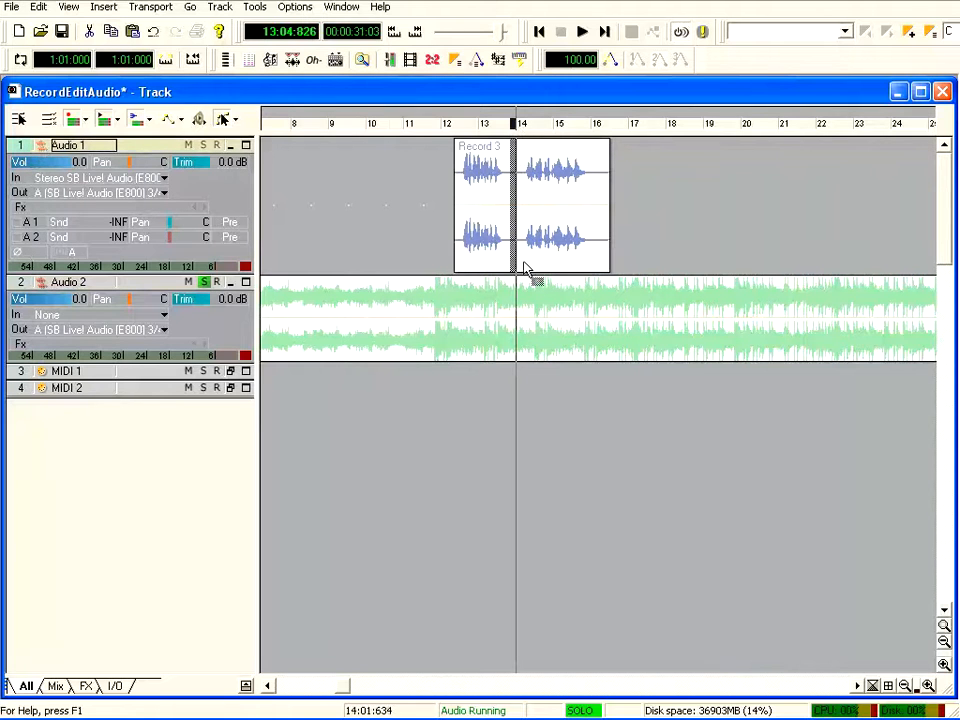
pyautogui.click(512, 158)
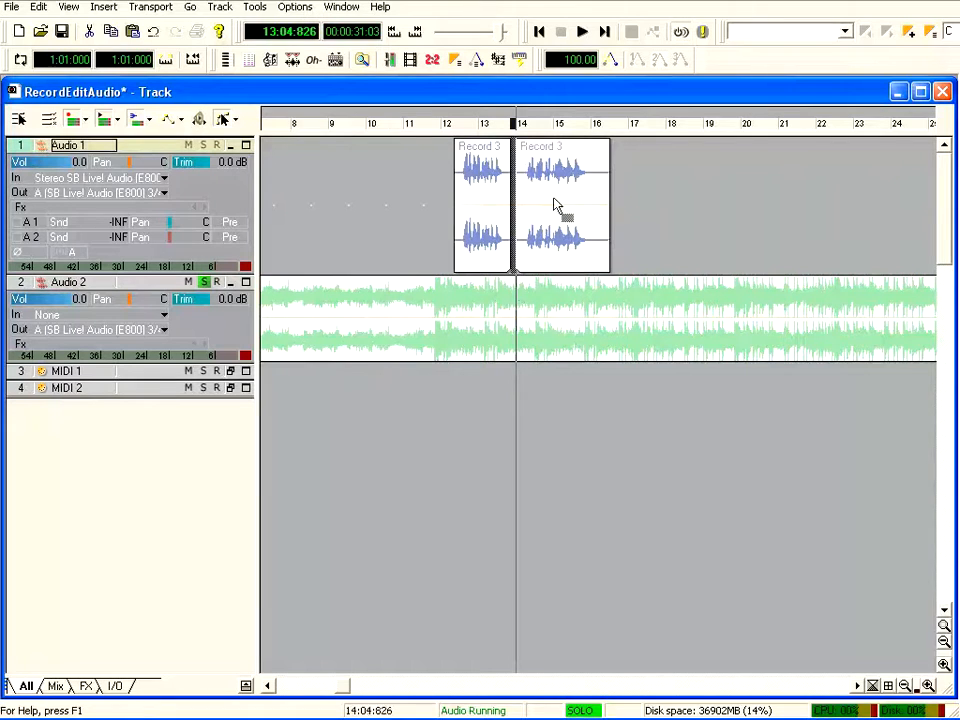
# Move the second part of the split Record 3 clip to start about halfway through measure 18
pyautogui.click(476, 216)
pyautogui.click(564, 216)
pyautogui.click(476, 216)
pyautogui.click(563, 226)
pyautogui.click(489, 221)
pyautogui.moveTo(551, 221); pyautogui.dragTo(726, 221)
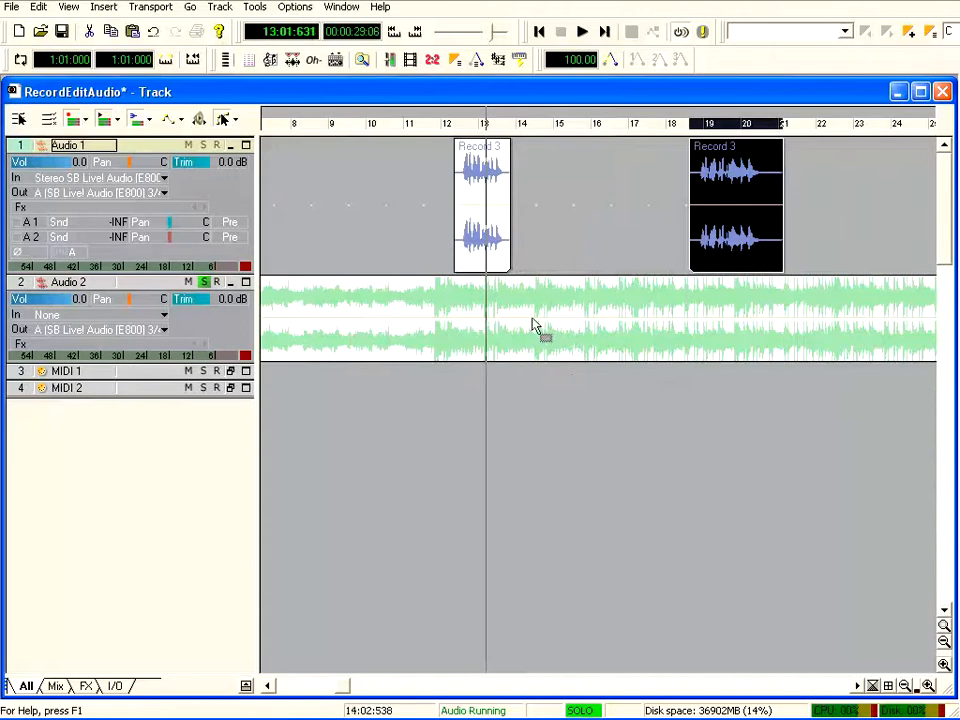
# Create a track volume envelope on the Audio 2 music clip
pyautogui.click(460, 134)
pyautogui.click(450, 128)
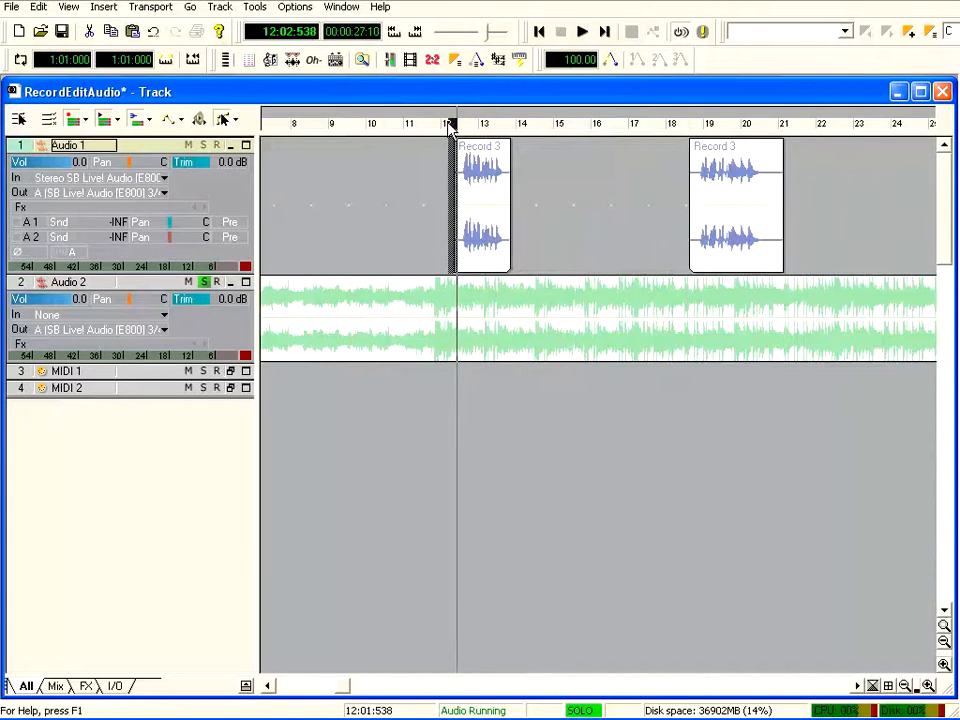
pyautogui.click(13, 295)
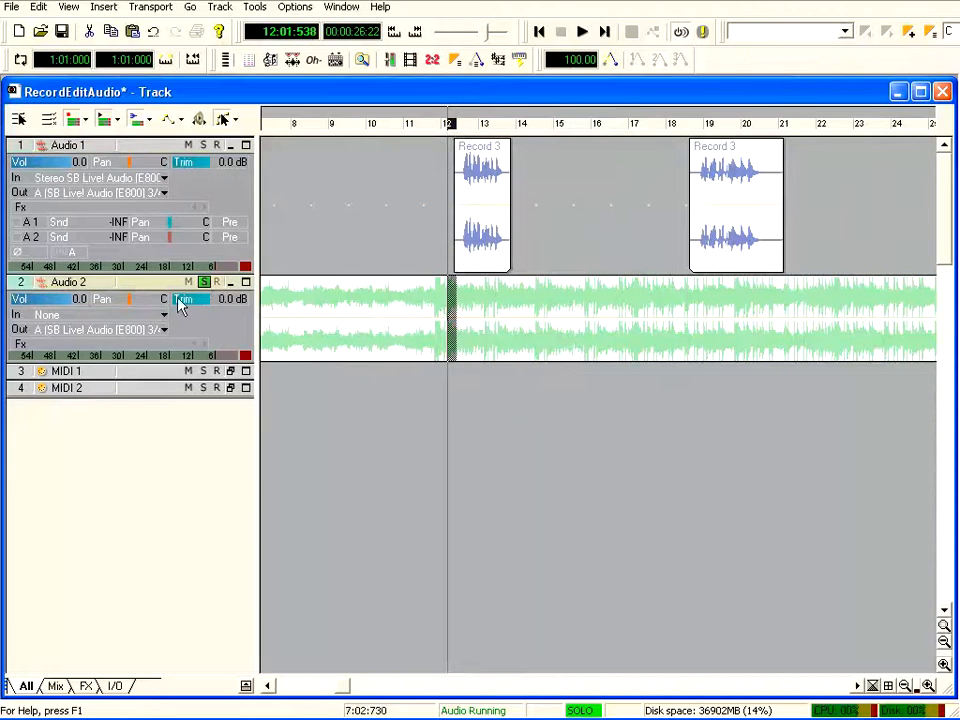
pyautogui.rightClick(429, 323)
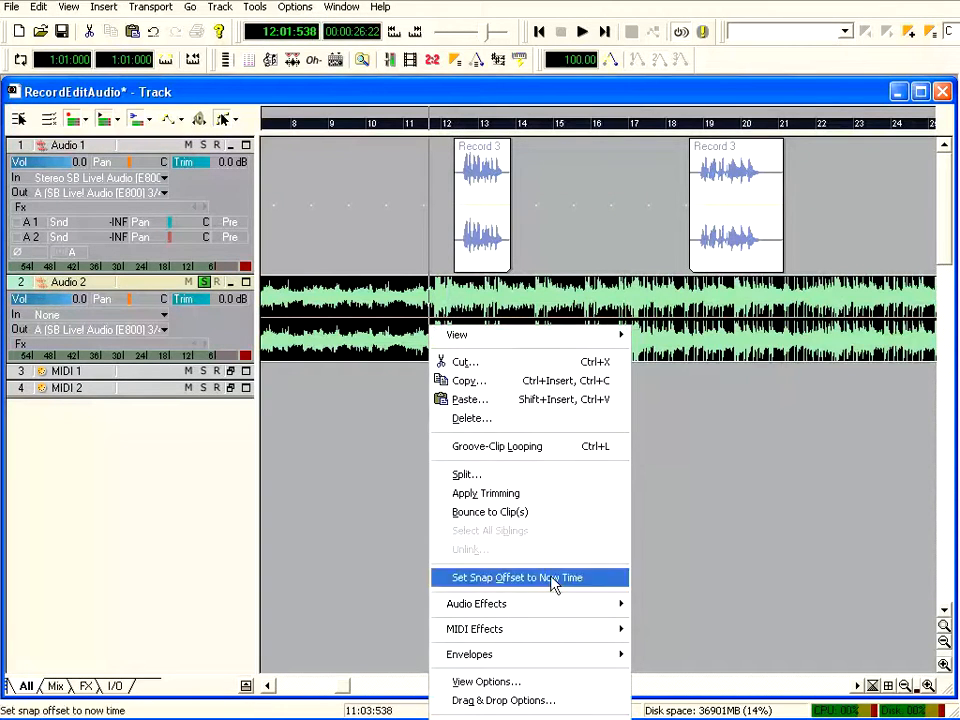
pyautogui.moveTo(553, 656)
pyautogui.moveTo(669, 658)
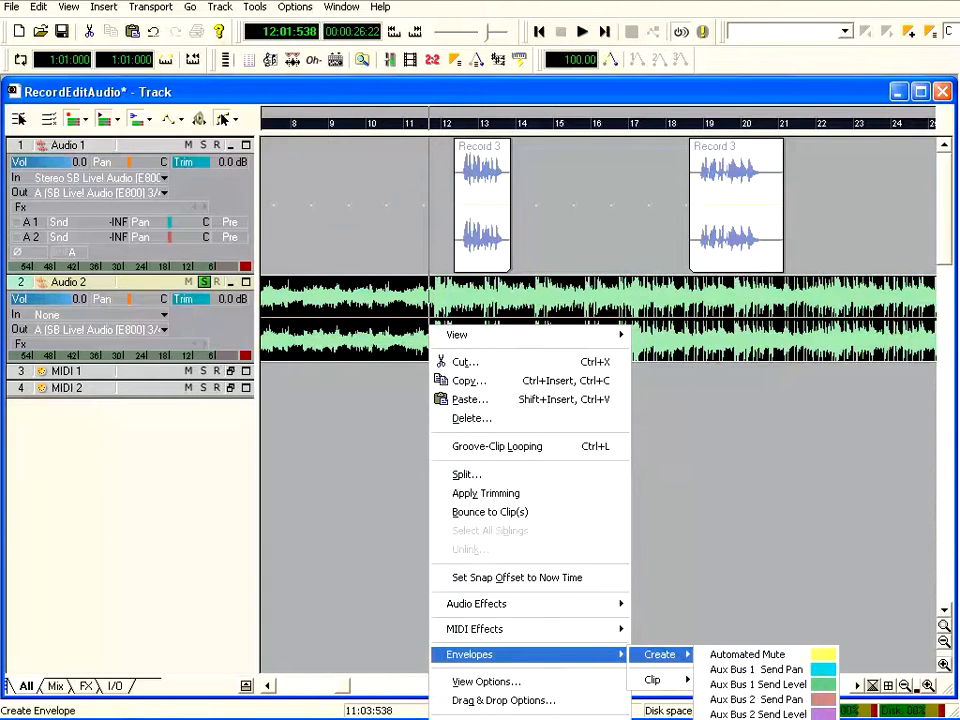
pyautogui.click(757, 716)
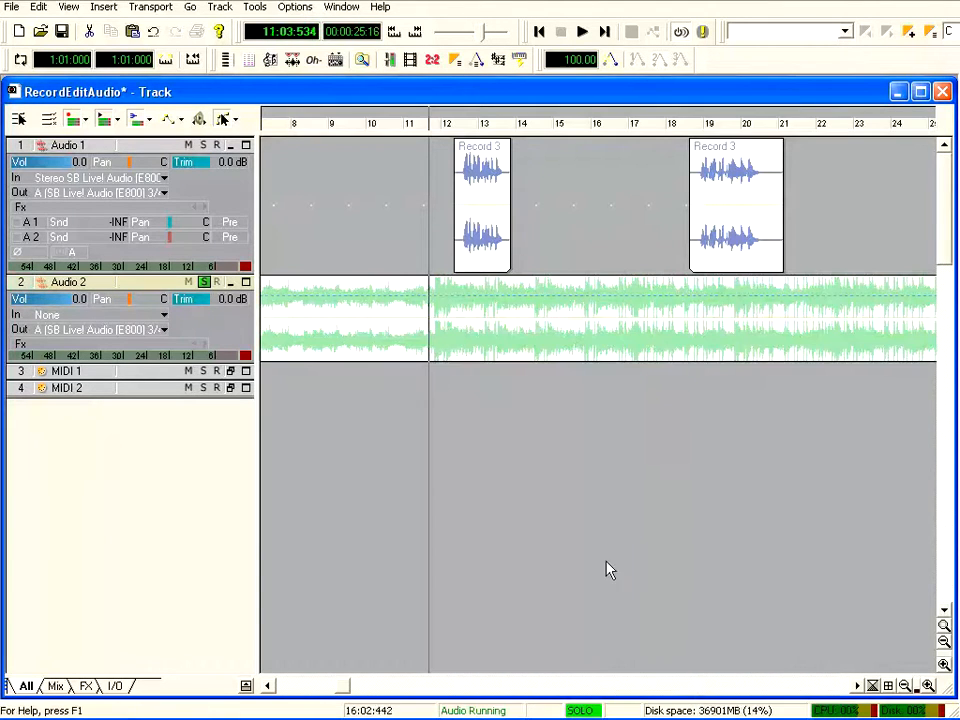
# Add four nodes to Audio 2's volume envelope around the first Record 3 clip and lower the inner pair to duck the music
pyautogui.click(446, 296)
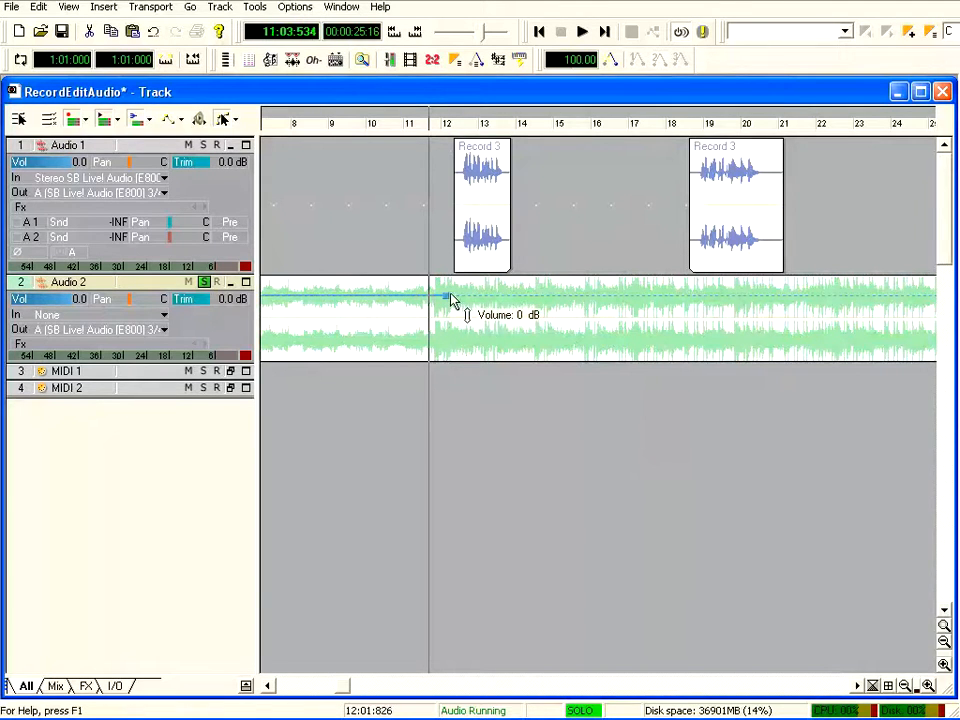
pyautogui.click(519, 298)
pyautogui.click(504, 297)
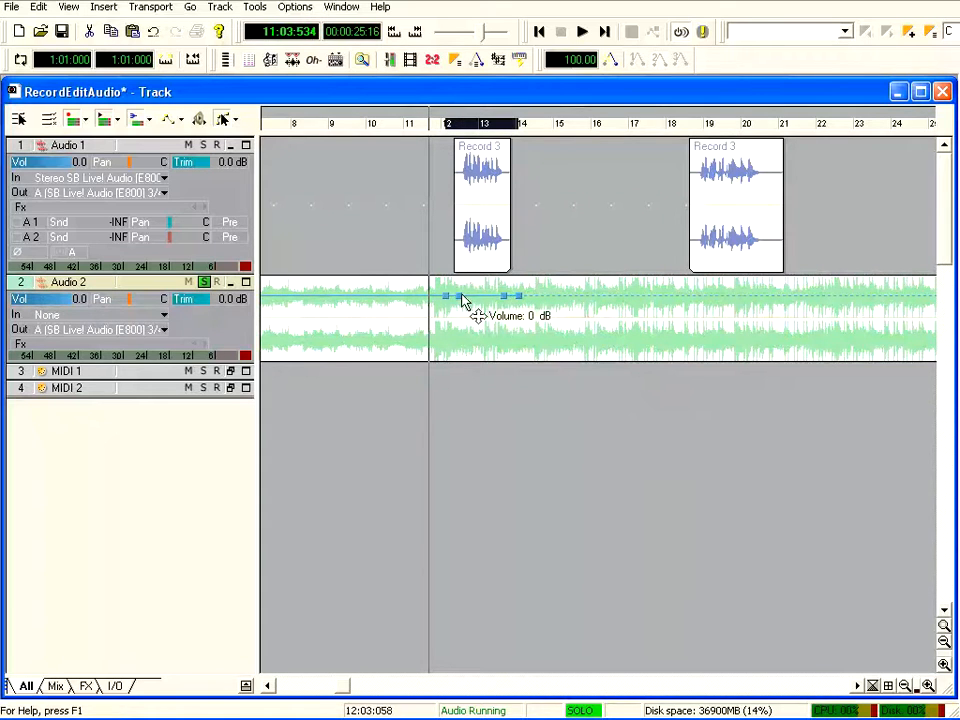
pyautogui.click(457, 296)
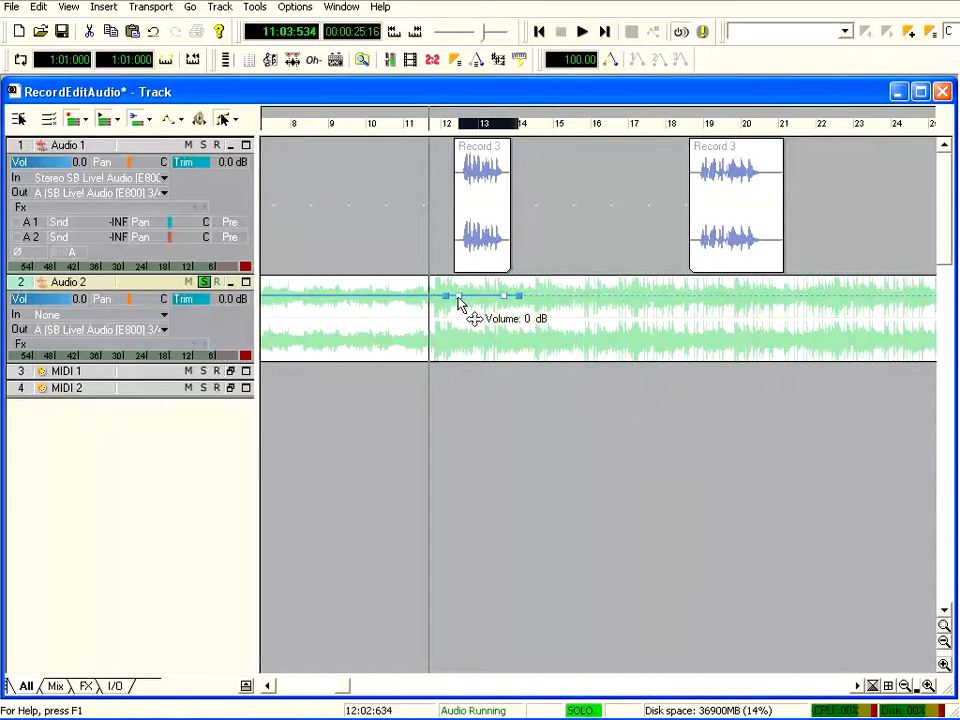
pyautogui.moveTo(458, 299); pyautogui.dragTo(463, 332)
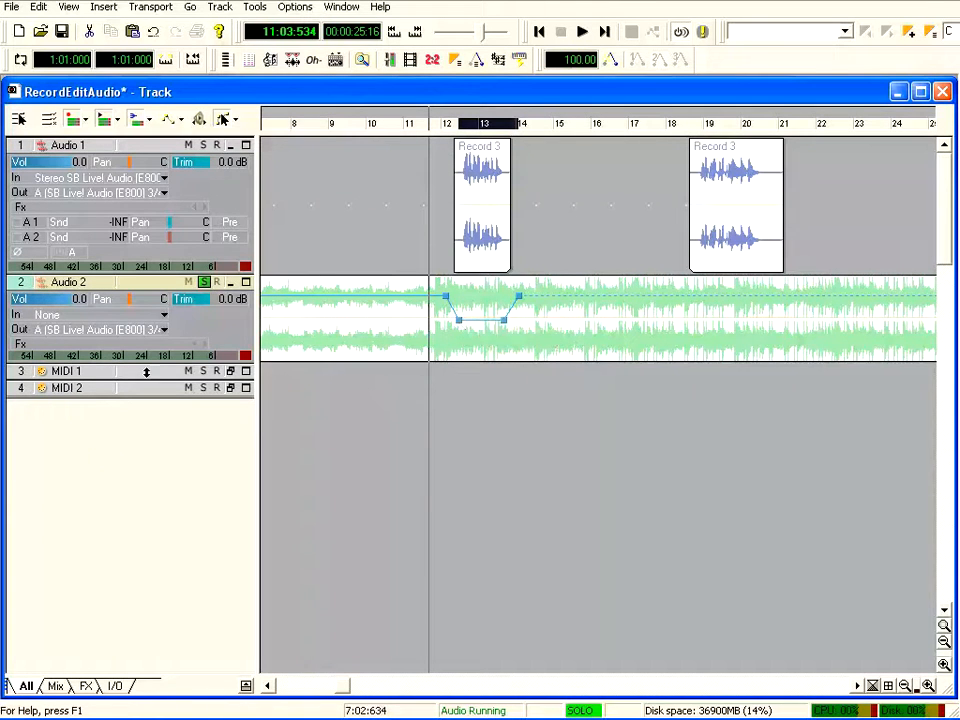
# Unsolo Audio 2 and play the mix from just after measure 11 through the volume dip until about measure 15
pyautogui.click(415, 127)
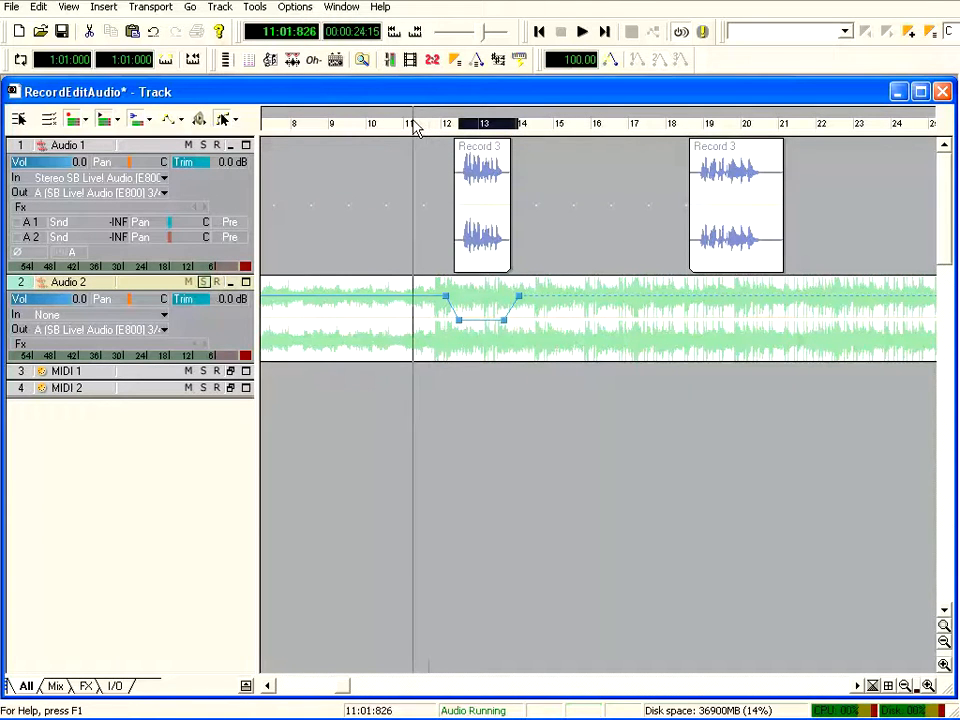
pyautogui.click(585, 32)
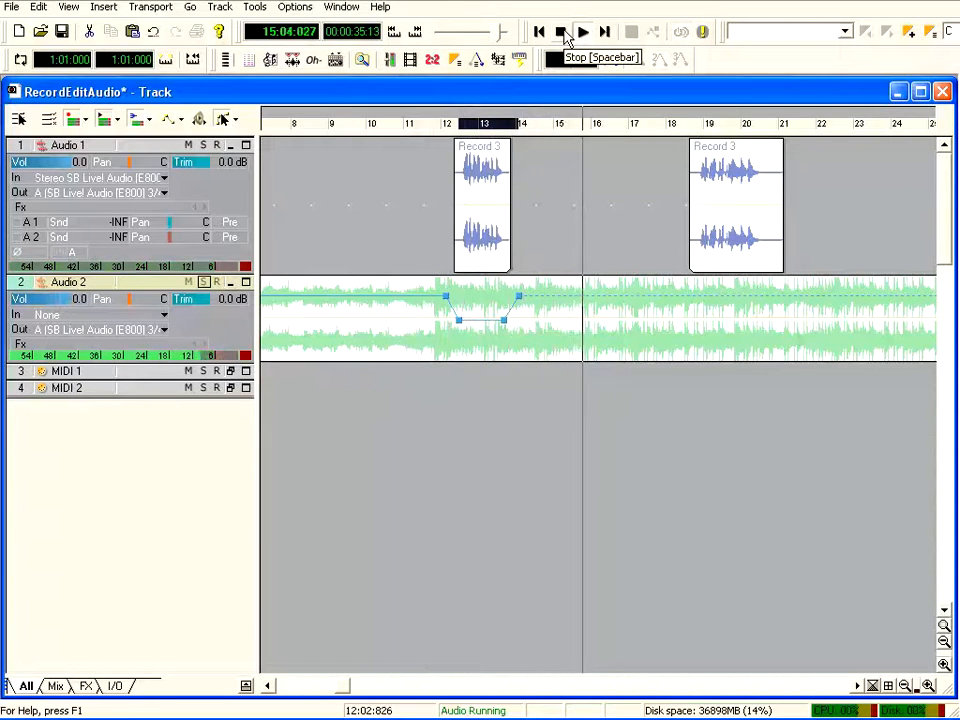
# Stop playback, raise the dip in Audio 2's volume envelope slightly, and set Audio 1's trim to 18.0 dB
pyautogui.click(566, 37)
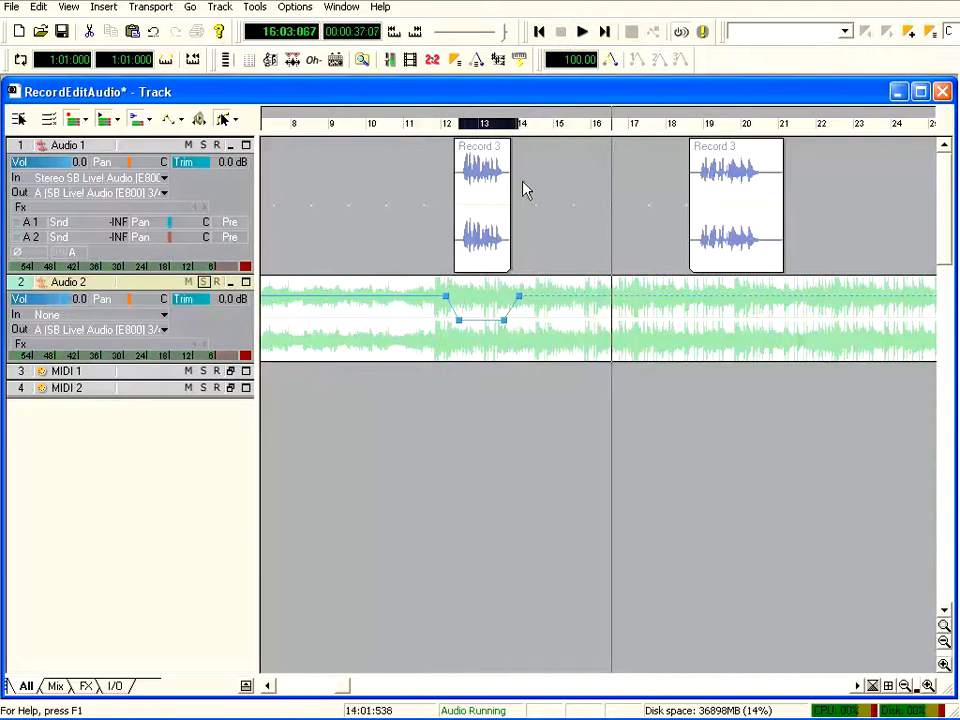
pyautogui.moveTo(505, 325); pyautogui.dragTo(468, 318)
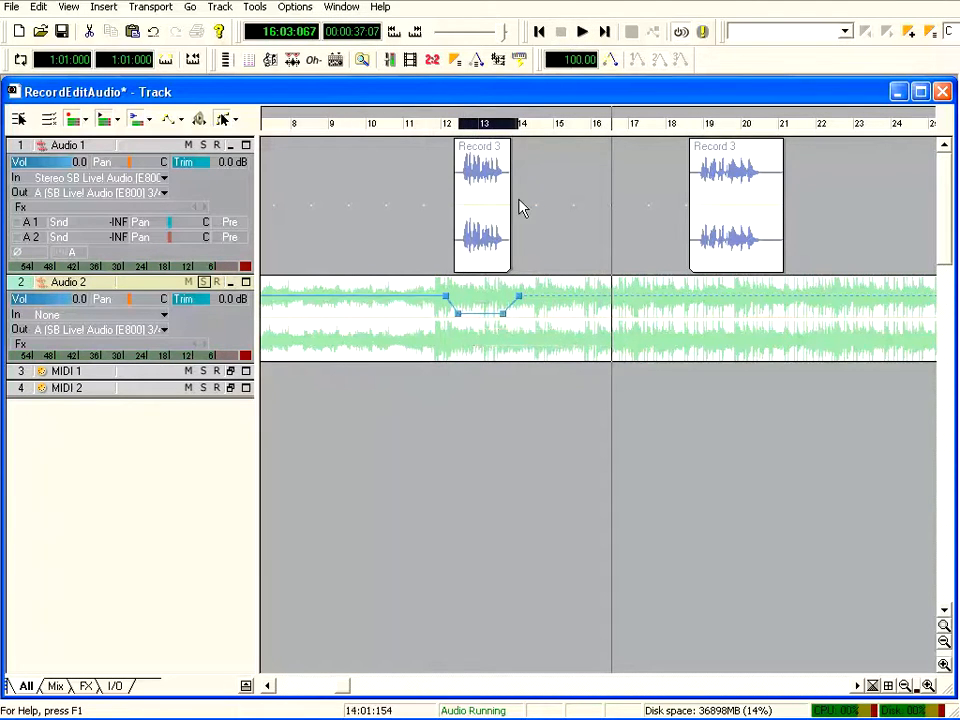
pyautogui.click(66, 145)
pyautogui.moveTo(188, 165); pyautogui.dragTo(240, 163)
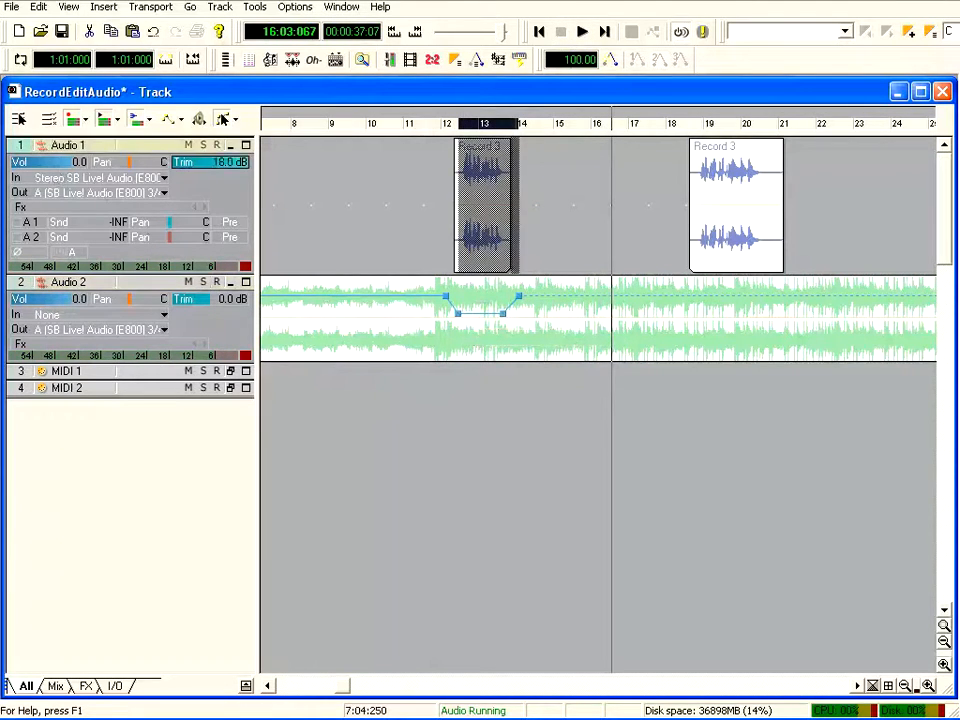
# Play back the first voice clip over the music from just before measure 12 to check the levels
pyautogui.click(41, 164)
pyautogui.click(433, 124)
pyautogui.click(583, 32)
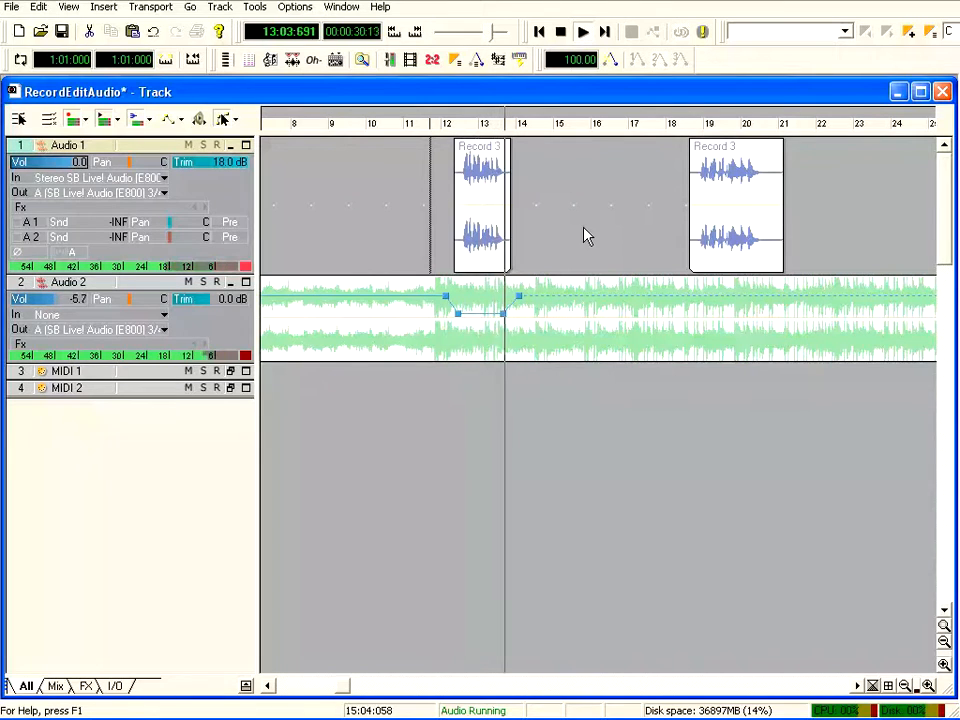
pyautogui.click(561, 32)
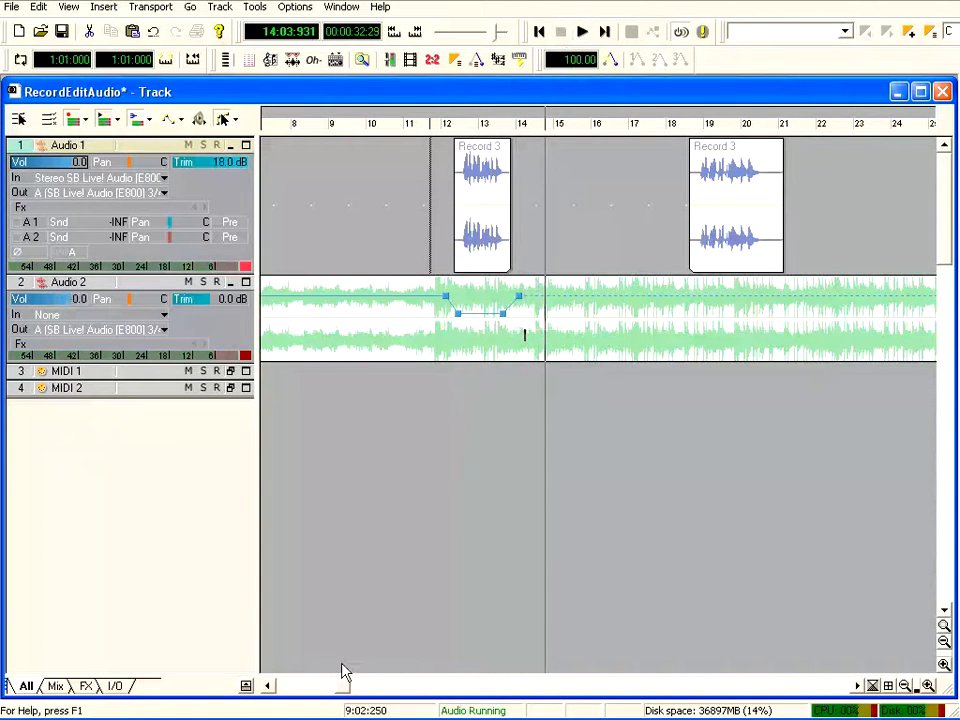
# Delete all of the Audio 2 music after about measure 16
pyautogui.moveTo(344, 690); pyautogui.dragTo(379, 688)
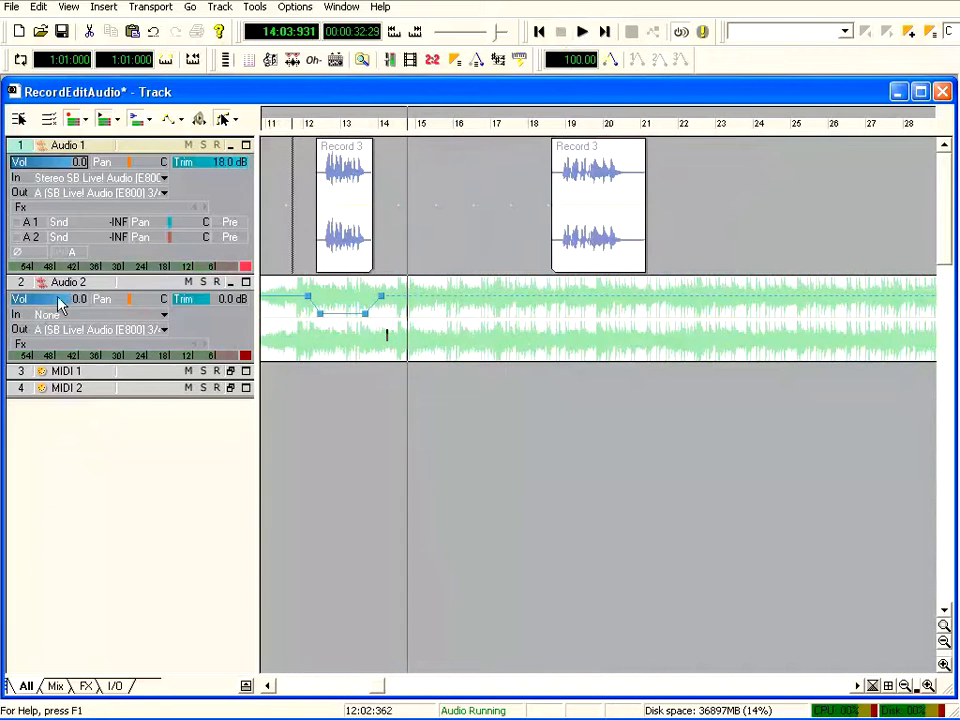
pyautogui.click(26, 288)
pyautogui.click(459, 130)
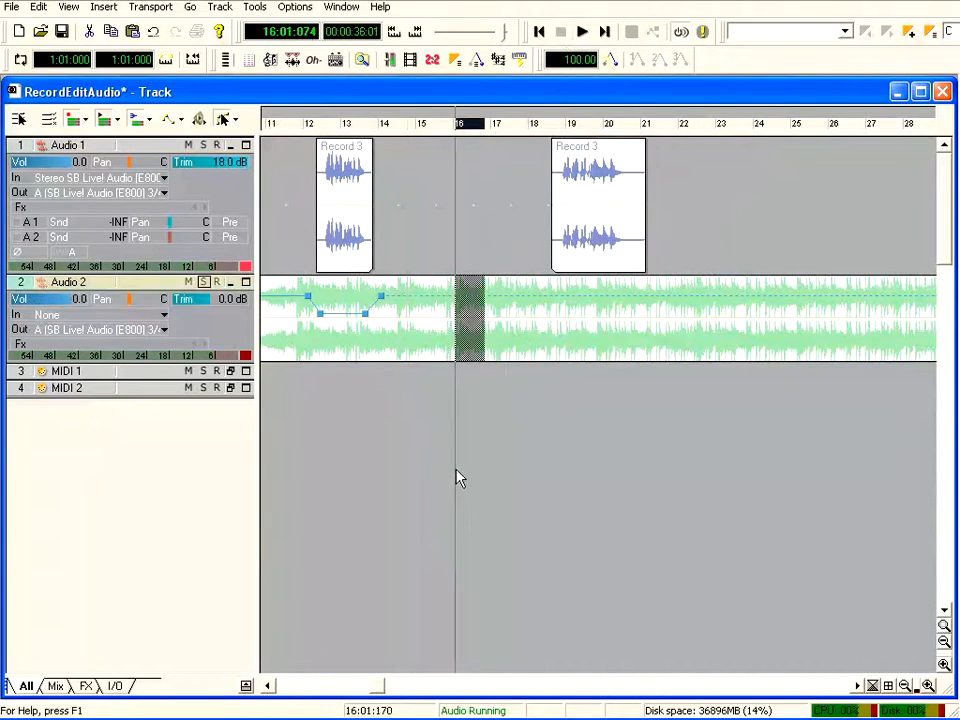
pyautogui.press('Delete')
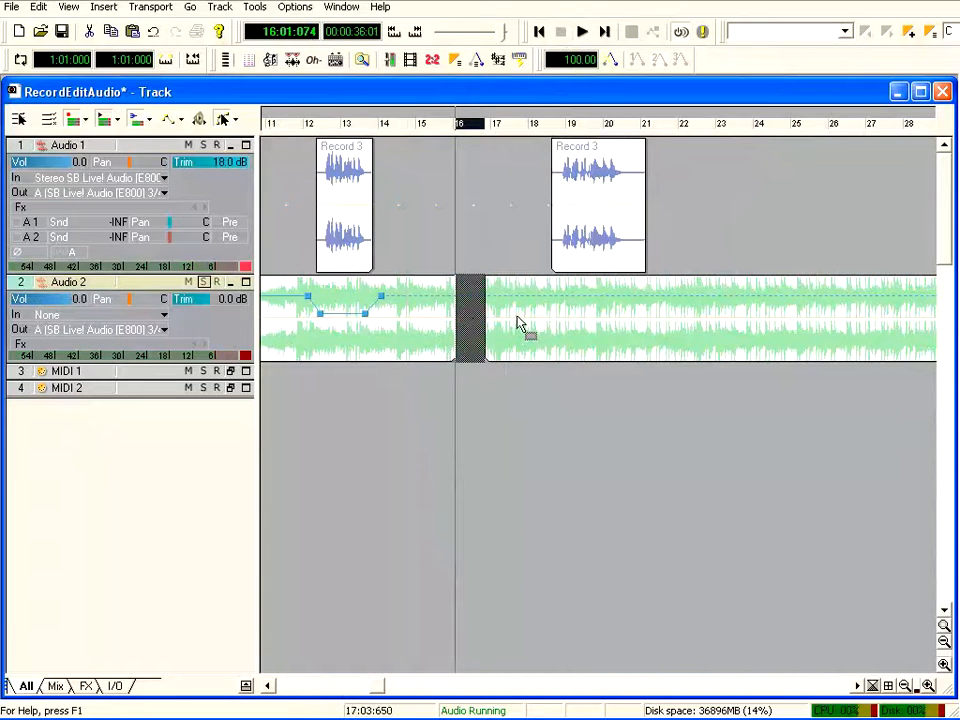
pyautogui.click(519, 325)
pyautogui.press('Delete')
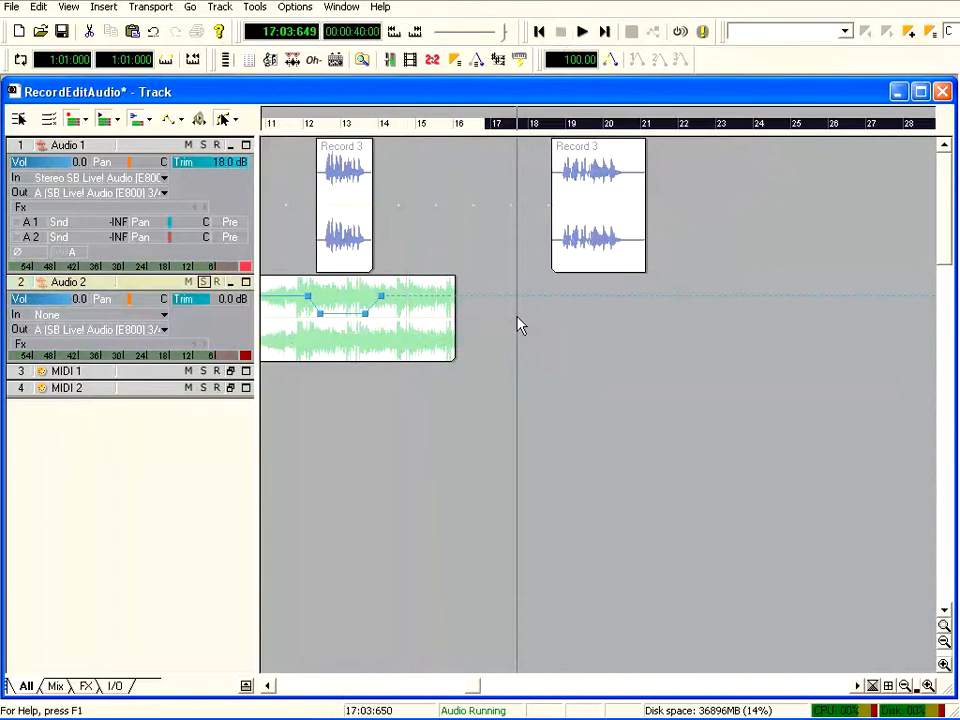
# Shape Audio 2's volume envelope into a fade-out to silence from about 15:02 to the clip's end, and audition it
pyautogui.click(430, 298)
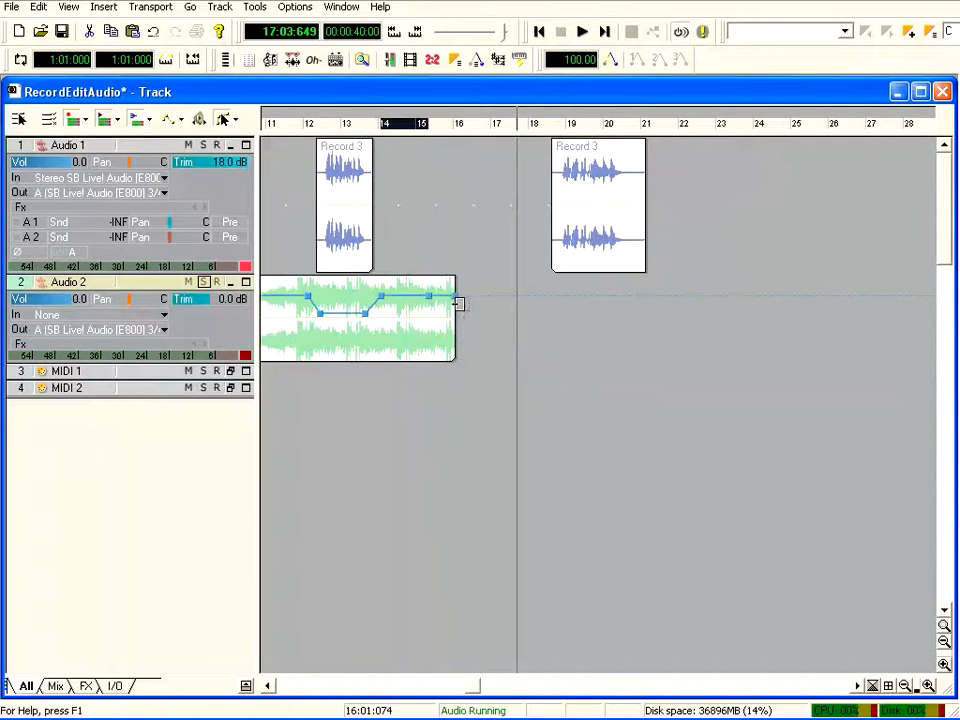
pyautogui.moveTo(456, 296); pyautogui.dragTo(455, 401)
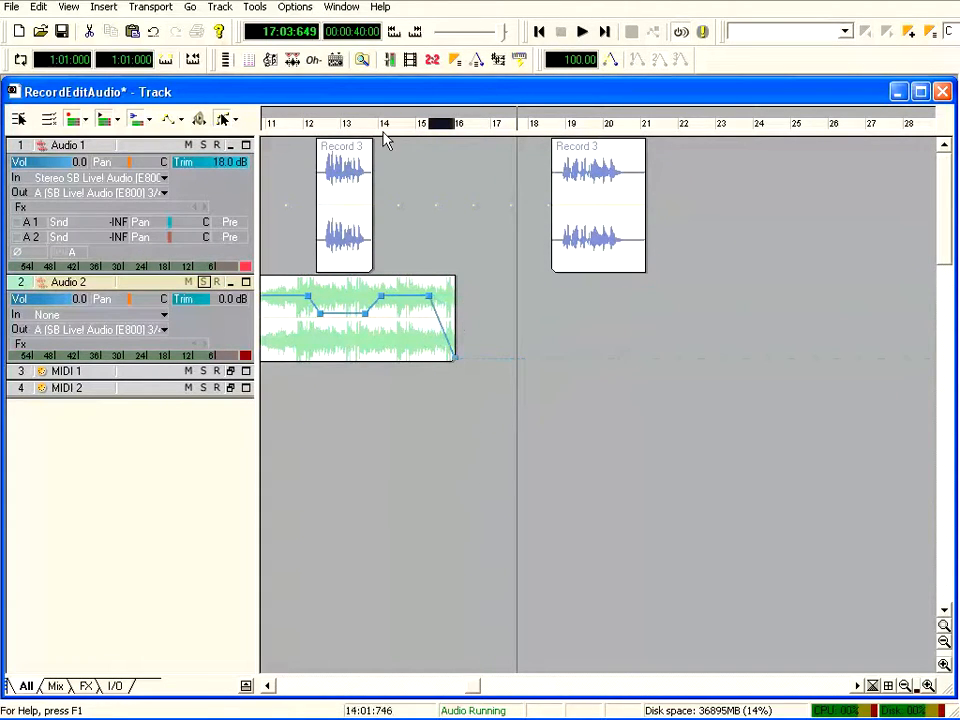
pyautogui.click(292, 125)
pyautogui.press('space')
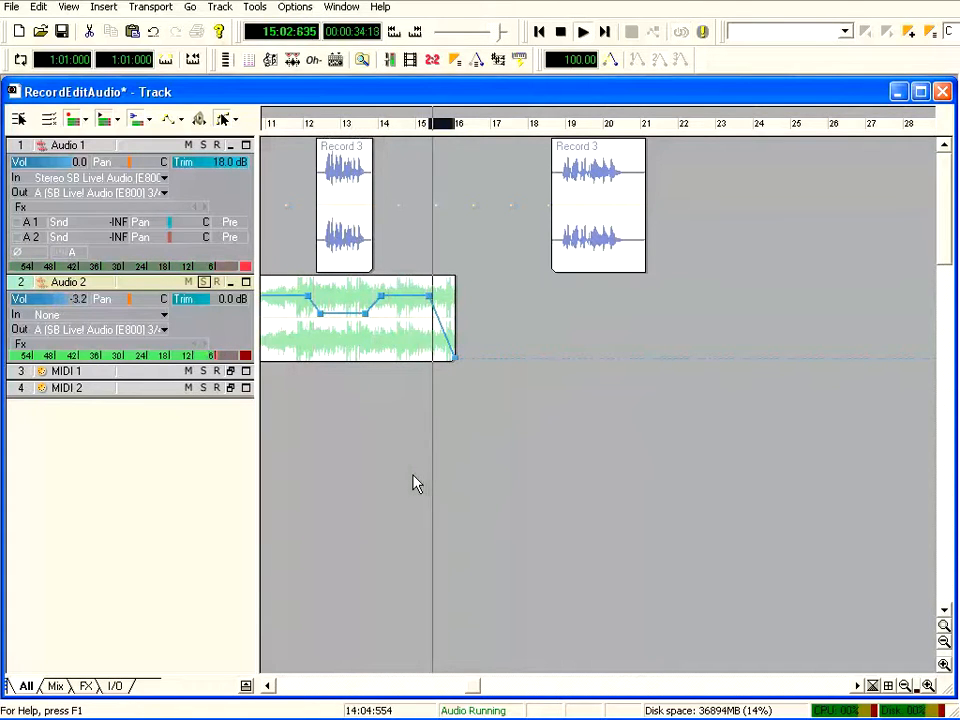
pyautogui.click(559, 33)
# Insert a new audio track above MIDI 1 and enlarge its height
pyautogui.click(25, 372)
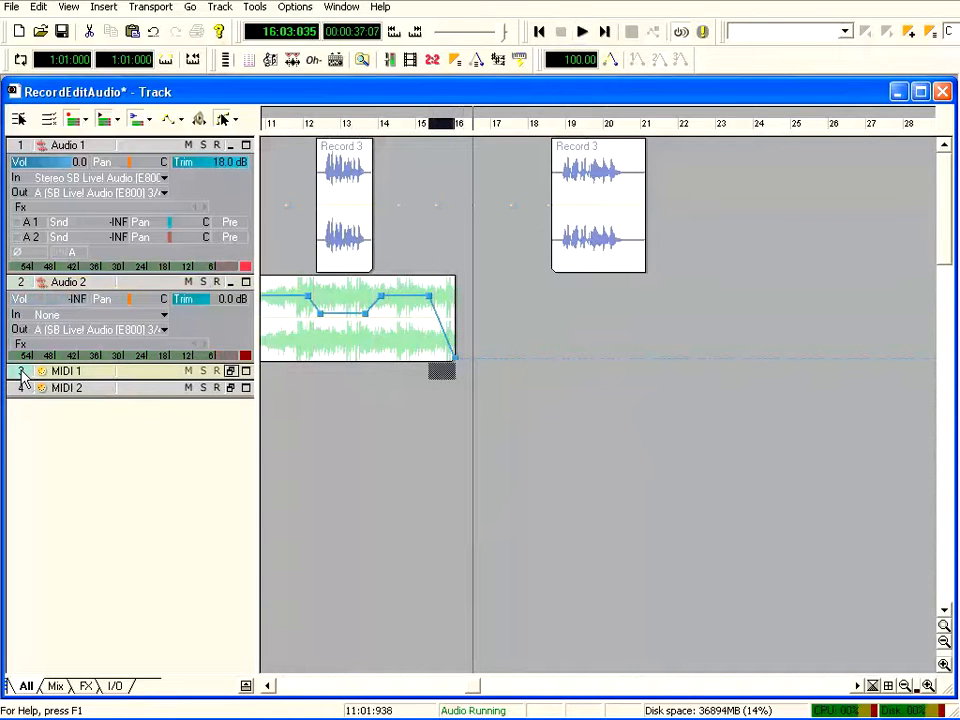
pyautogui.rightClick(24, 376)
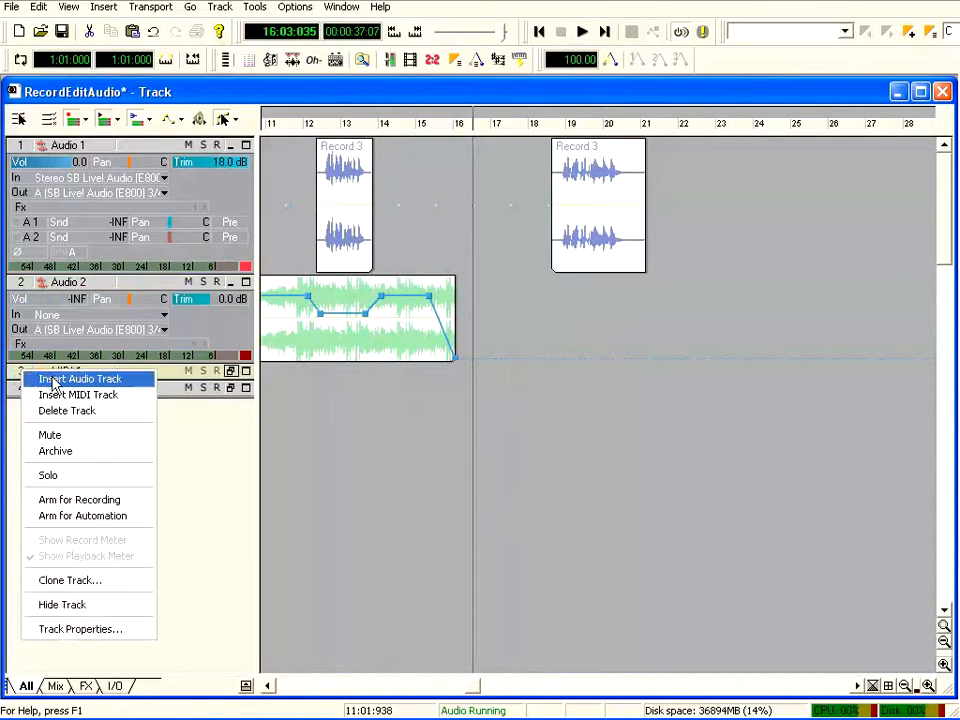
pyautogui.click(54, 378)
pyautogui.moveTo(145, 408); pyautogui.dragTo(145, 456)
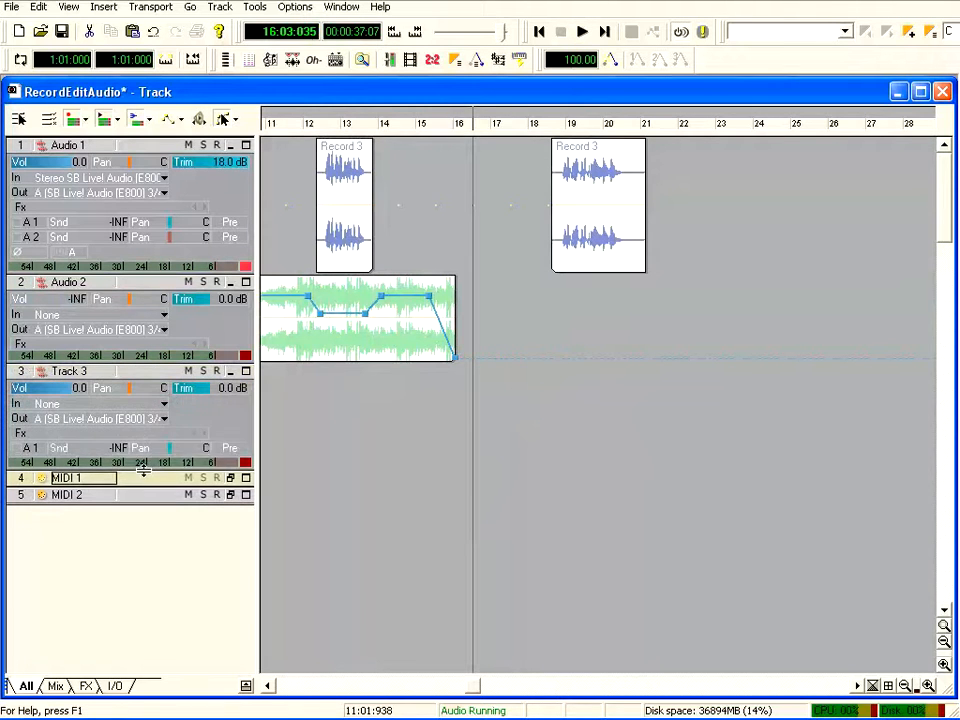
# Import an audio file into Track 3 at 15:02:074, where Audio 2's fade-out begins
pyautogui.click(22, 375)
pyautogui.click(428, 123)
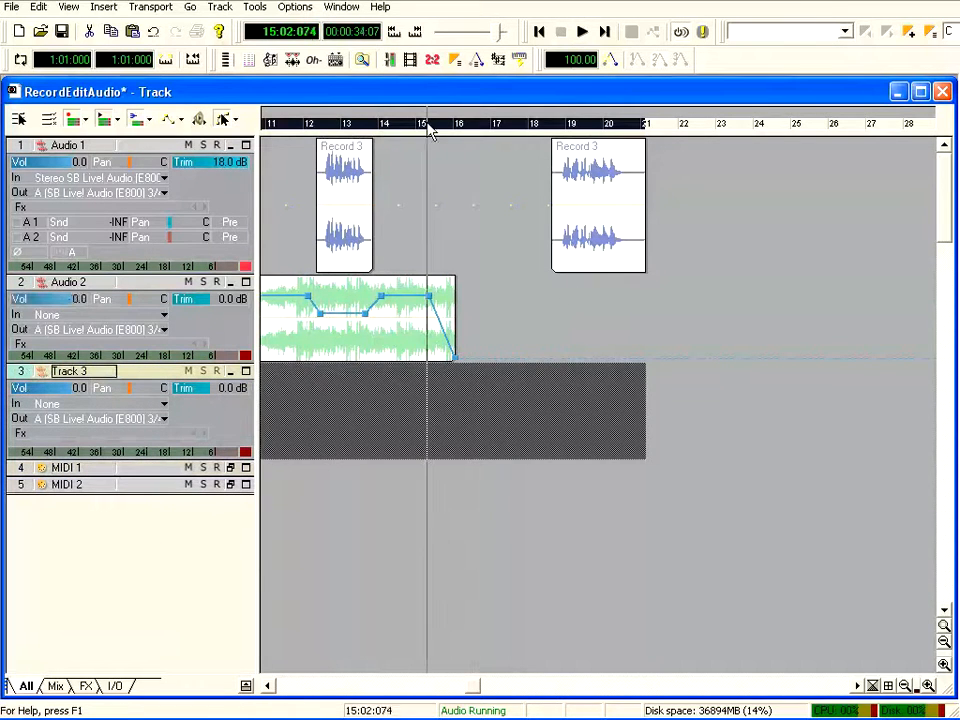
pyautogui.click(12, 7)
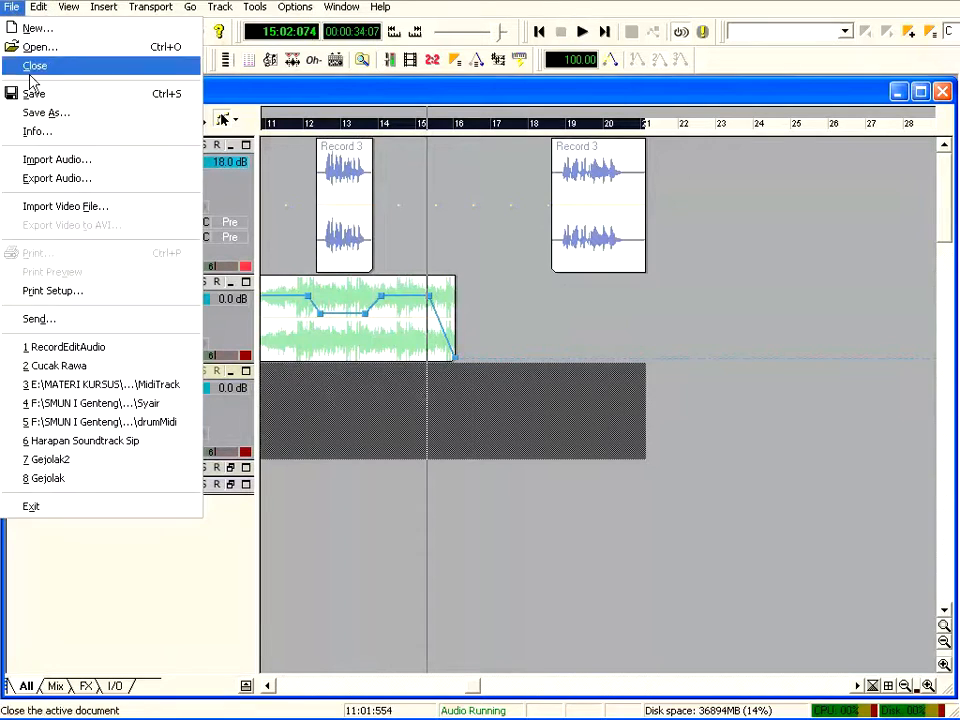
pyautogui.click(36, 45)
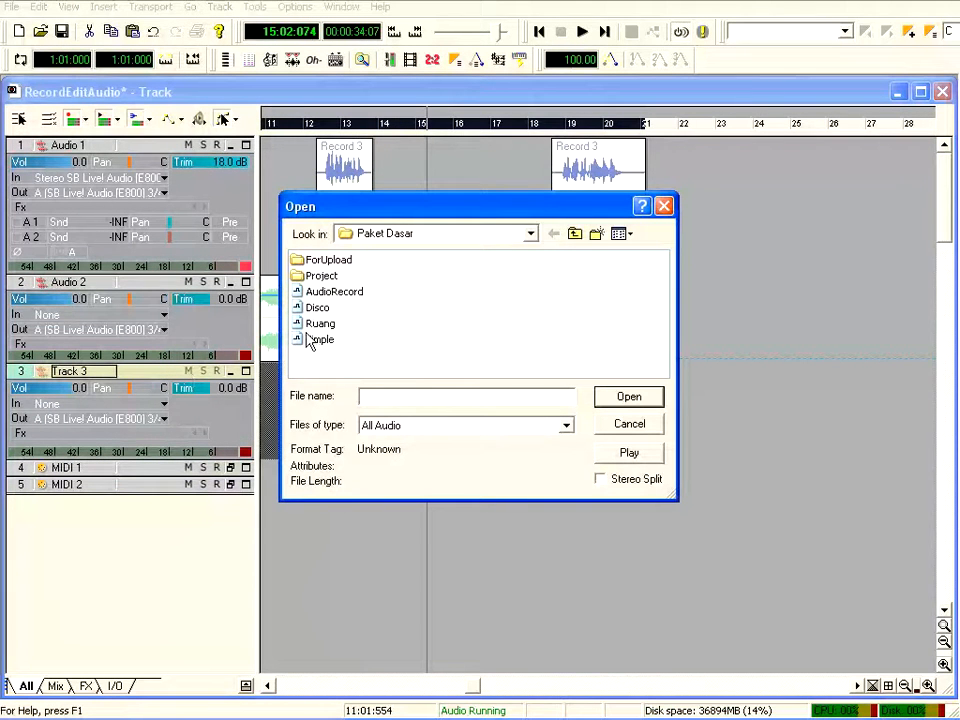
pyautogui.click(628, 397)
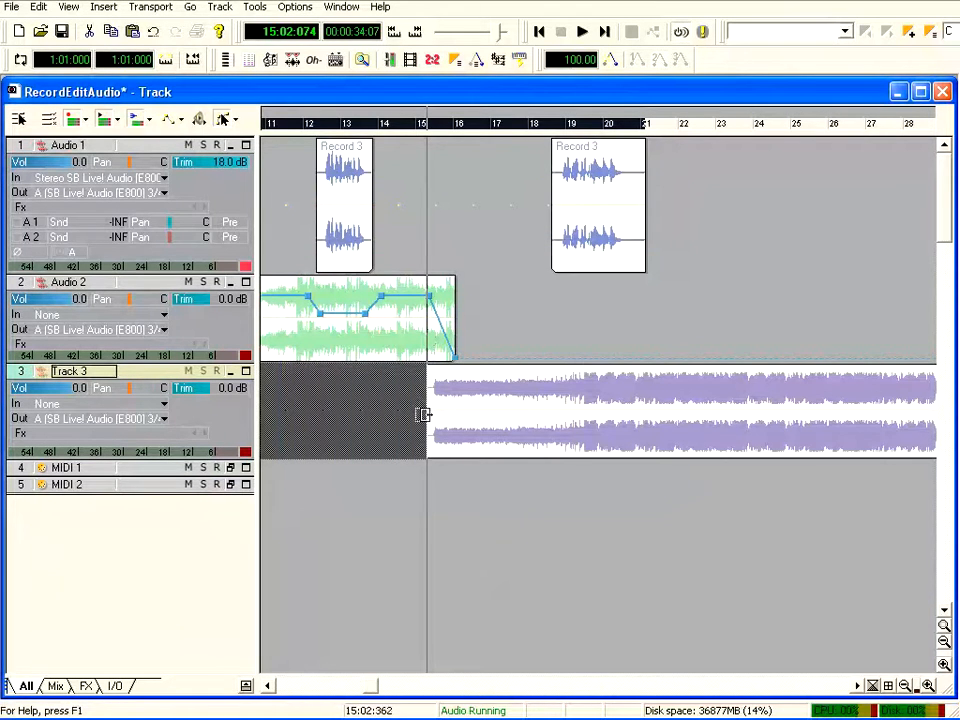
# Trim the silent start of the Track 3 clip and add a fade-in that ends with Audio 2's fade-out at about measure 16
pyautogui.moveTo(423, 414); pyautogui.dragTo(432, 418)
pyautogui.click(530, 425)
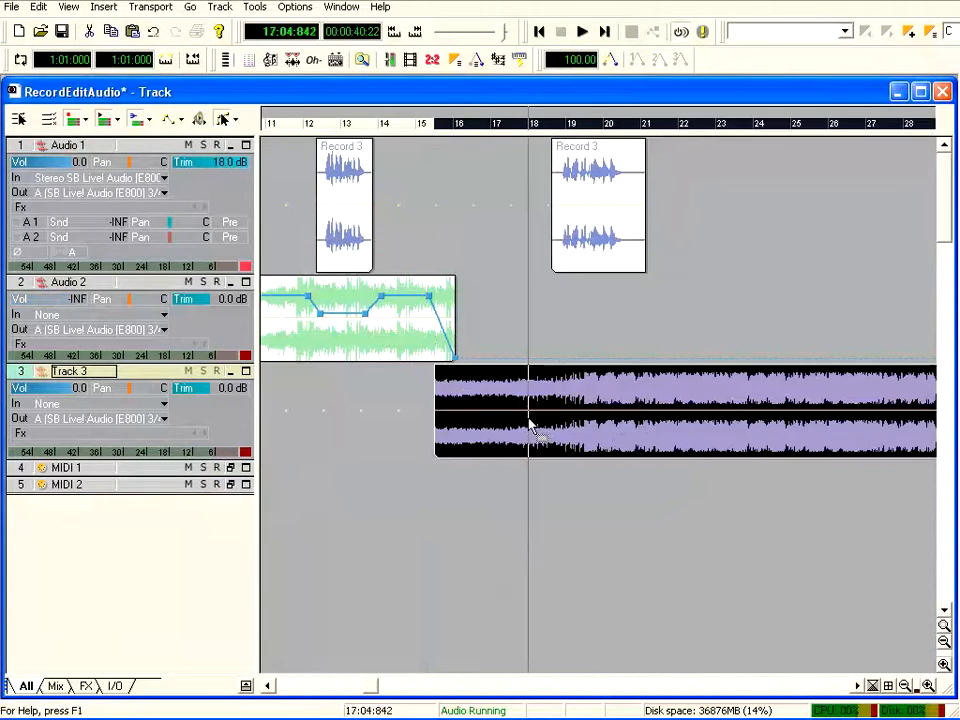
pyautogui.click(431, 136)
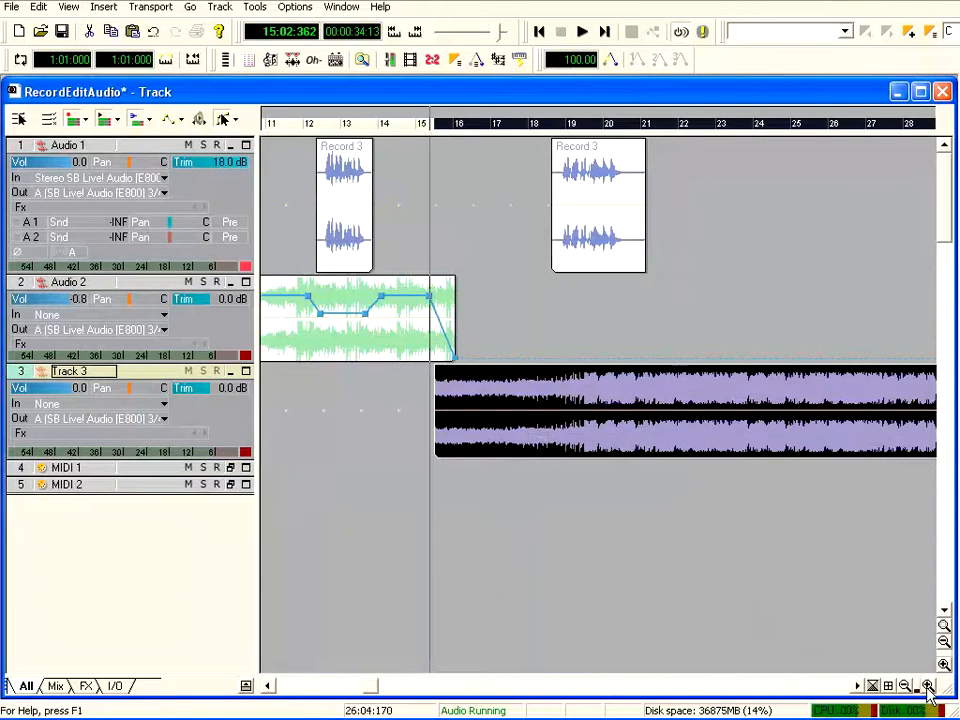
pyautogui.click(928, 686)
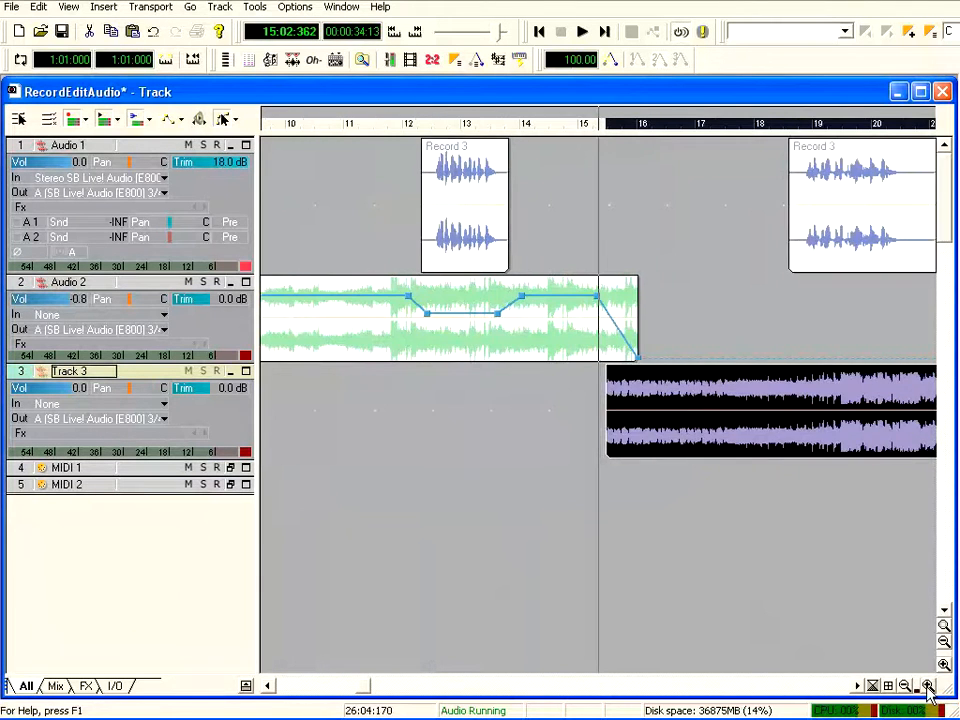
pyautogui.click(551, 470)
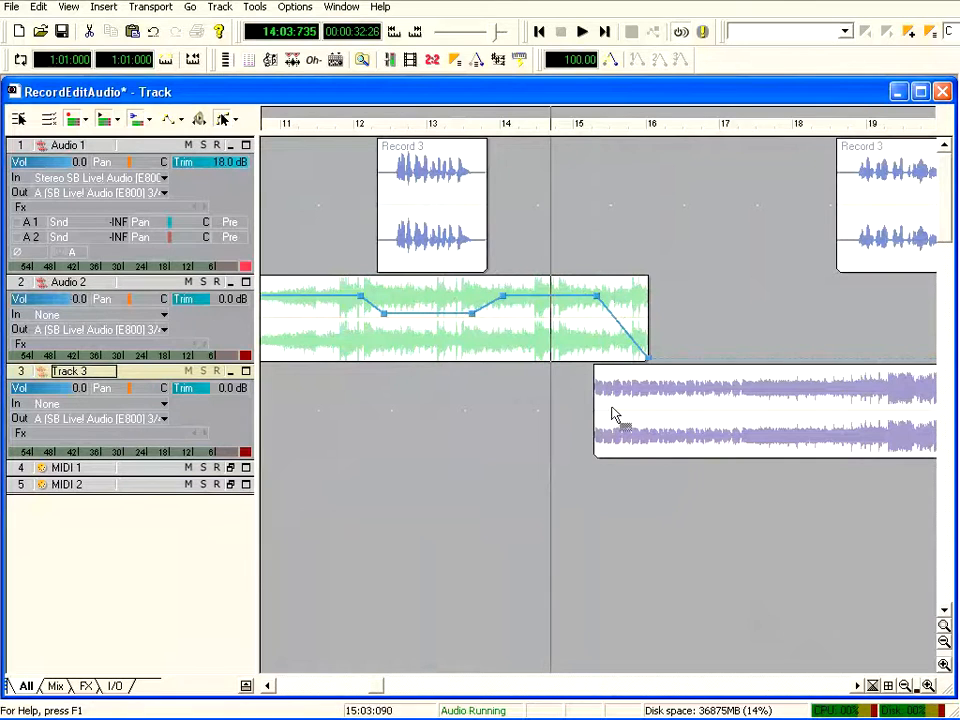
pyautogui.moveTo(592, 370); pyautogui.dragTo(630, 368)
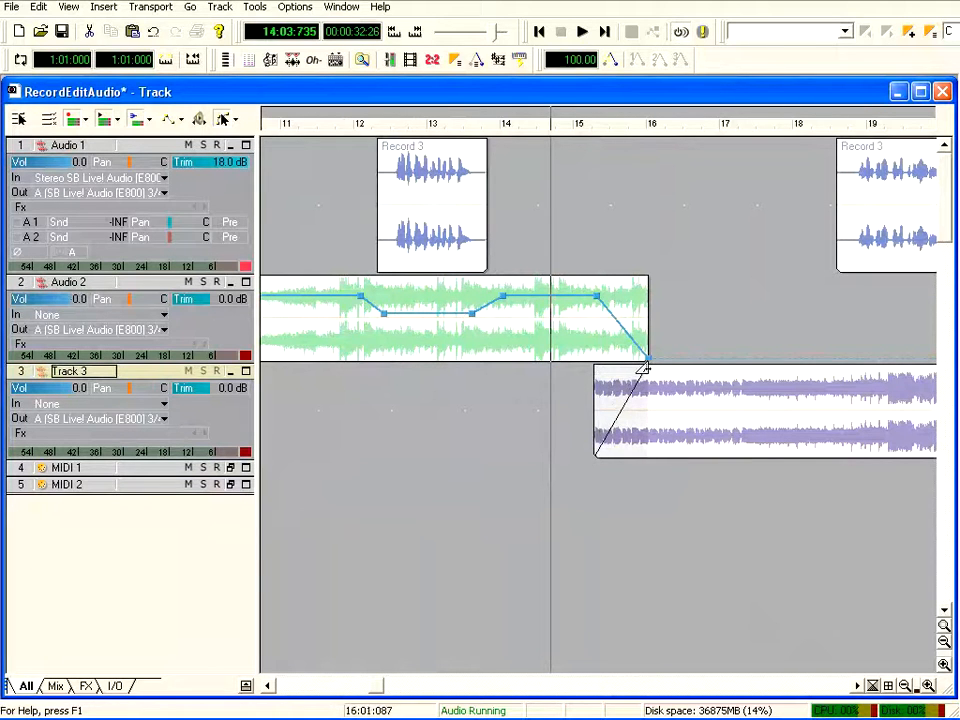
# Play back the transition from Audio 2 into Track 3 to check the crossfade
pyautogui.click(583, 33)
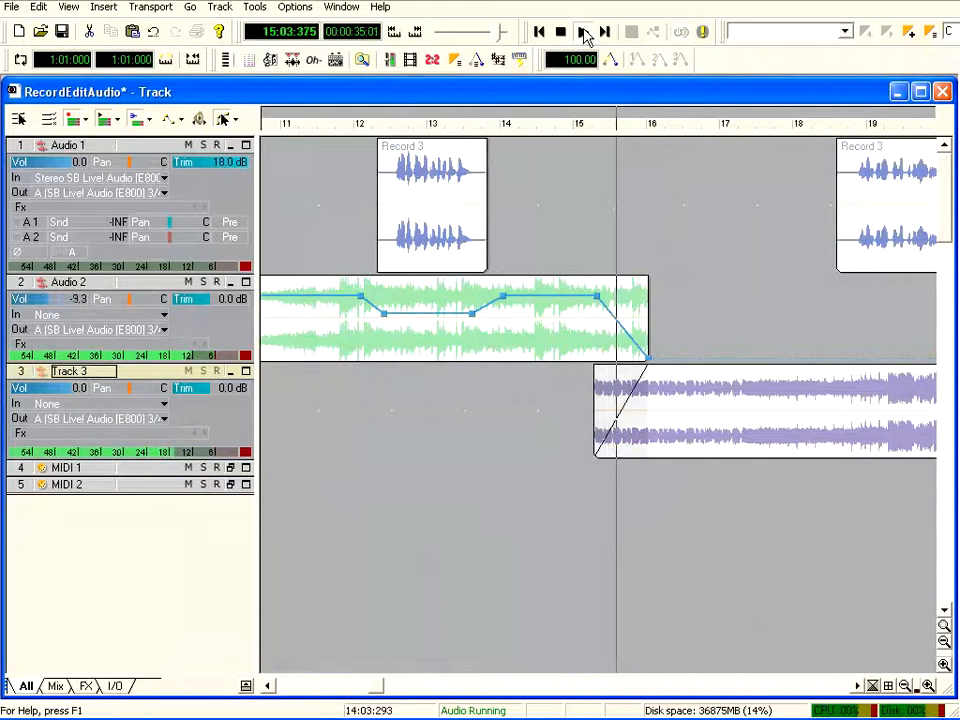
pyautogui.moveTo(375, 690); pyautogui.dragTo(400, 693)
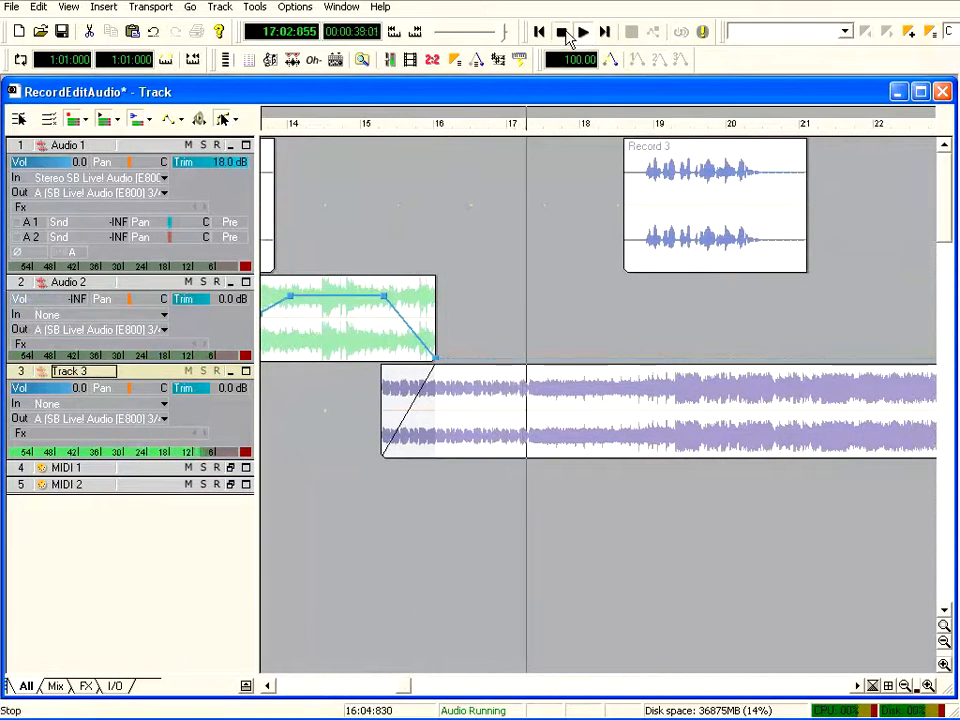
pyautogui.click(561, 32)
# Trim the quiet intro off the Track 3 clip, keeping its start at Audio 2's fade-out, and play back the transition
pyautogui.moveTo(395, 420); pyautogui.dragTo(590, 428)
pyautogui.moveTo(760, 430); pyautogui.dragTo(560, 430)
pyautogui.click(343, 138)
pyautogui.click(582, 38)
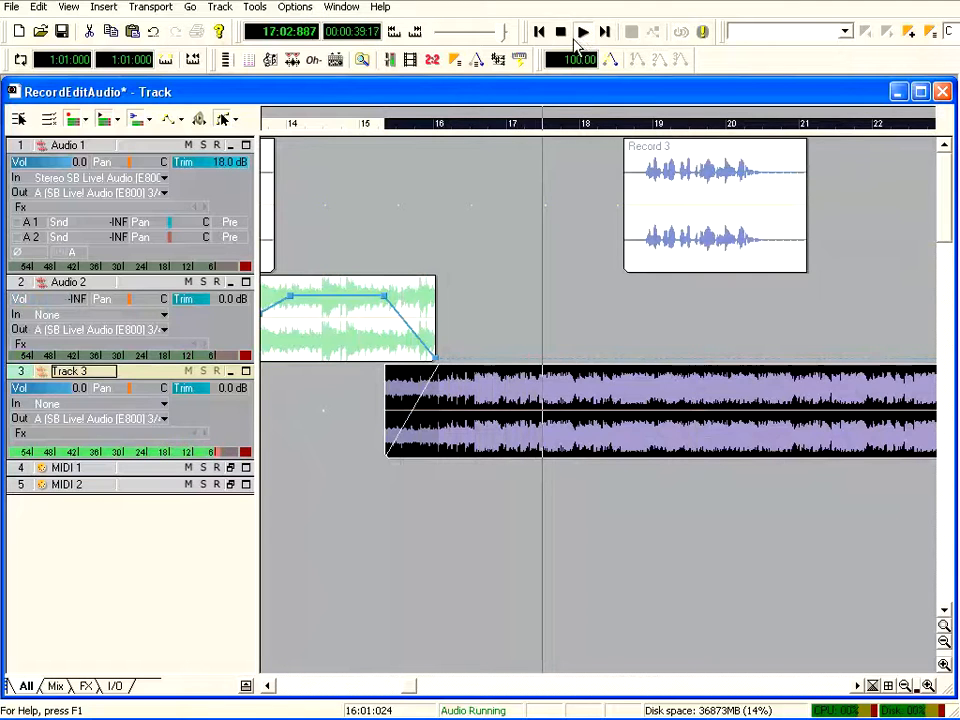
pyautogui.click(561, 33)
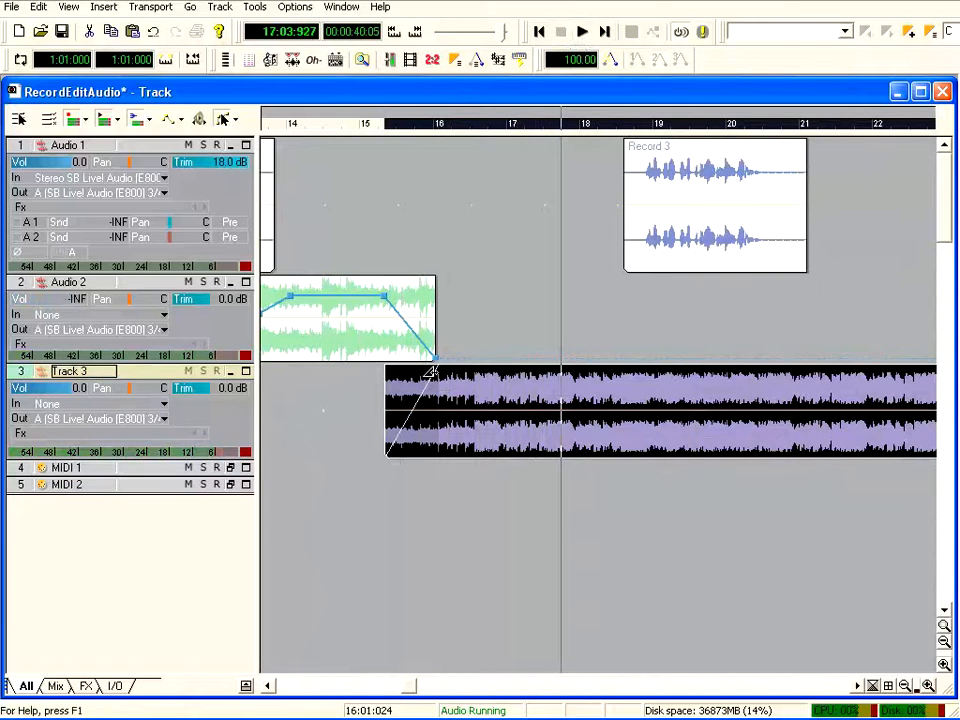
# Cut the rest of the Track 3 clip's soft intro so the louder part follows the fade-in, and audition through the second voice clip
pyautogui.moveTo(398, 428); pyautogui.dragTo(432, 412)
pyautogui.hotkey('ctrl', 'z')
pyautogui.click(350, 124)
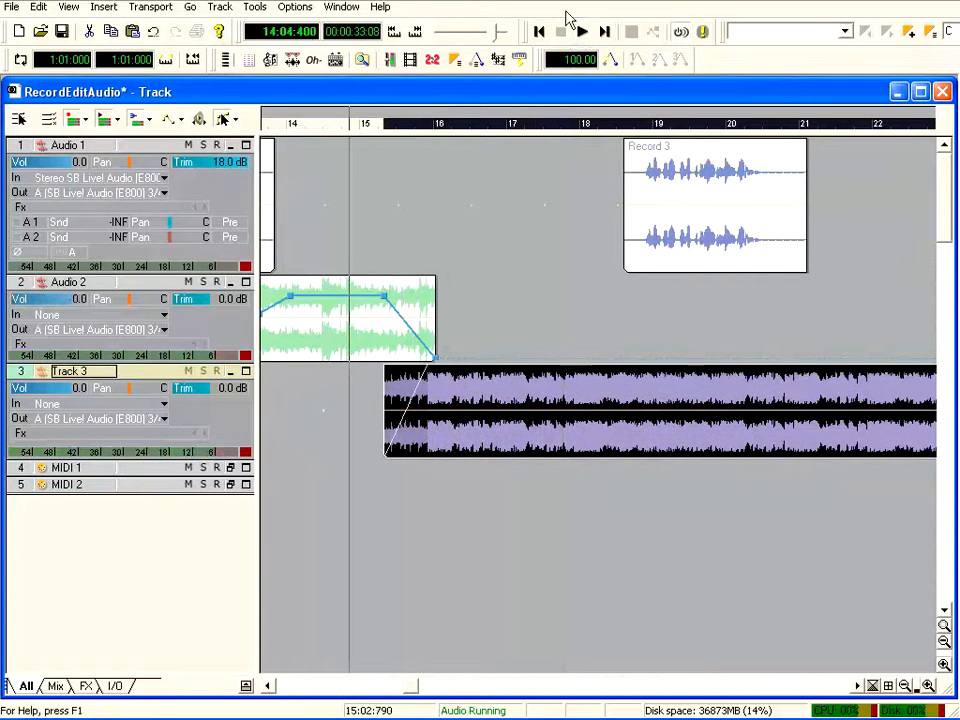
pyautogui.click(581, 32)
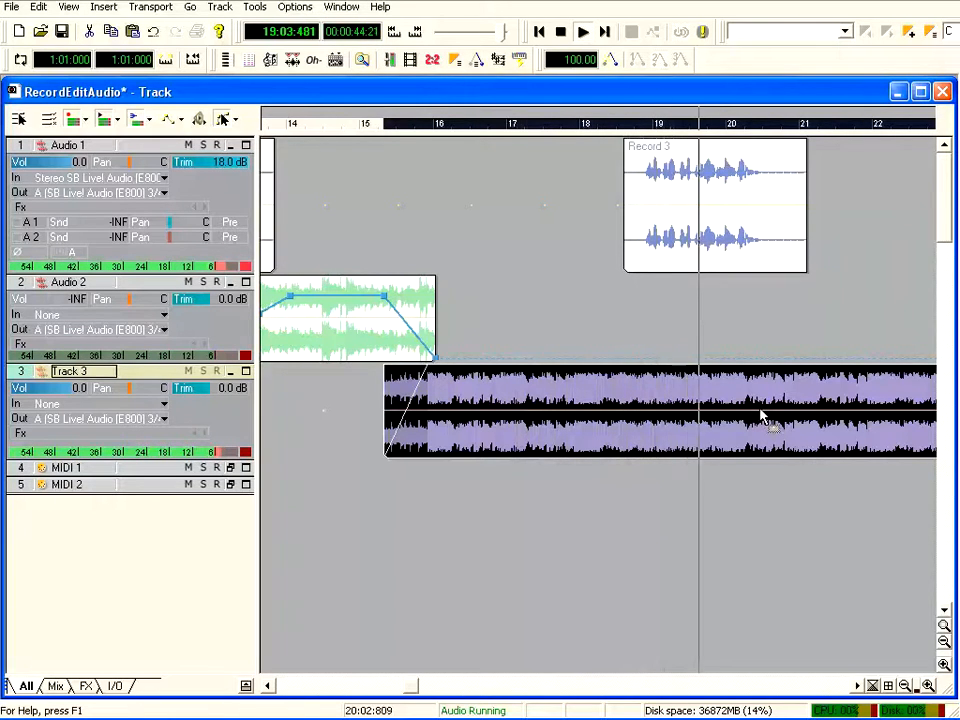
pyautogui.moveTo(413, 686); pyautogui.dragTo(439, 692)
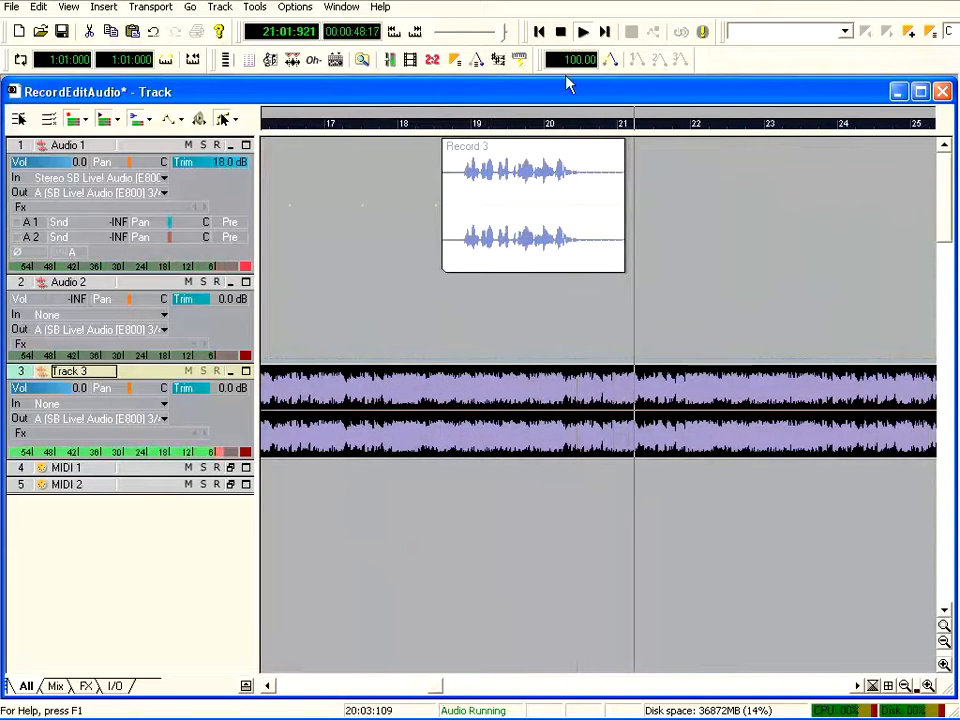
pyautogui.click(562, 33)
# Clone Track 3 with its events, properties and Fx, without linking to the original clips
pyautogui.moveTo(437, 686)
pyautogui.mouseDown()
pyautogui.moveTo(454, 686)
pyautogui.moveTo(435, 686)
pyautogui.mouseUp()
pyautogui.click(440, 124)
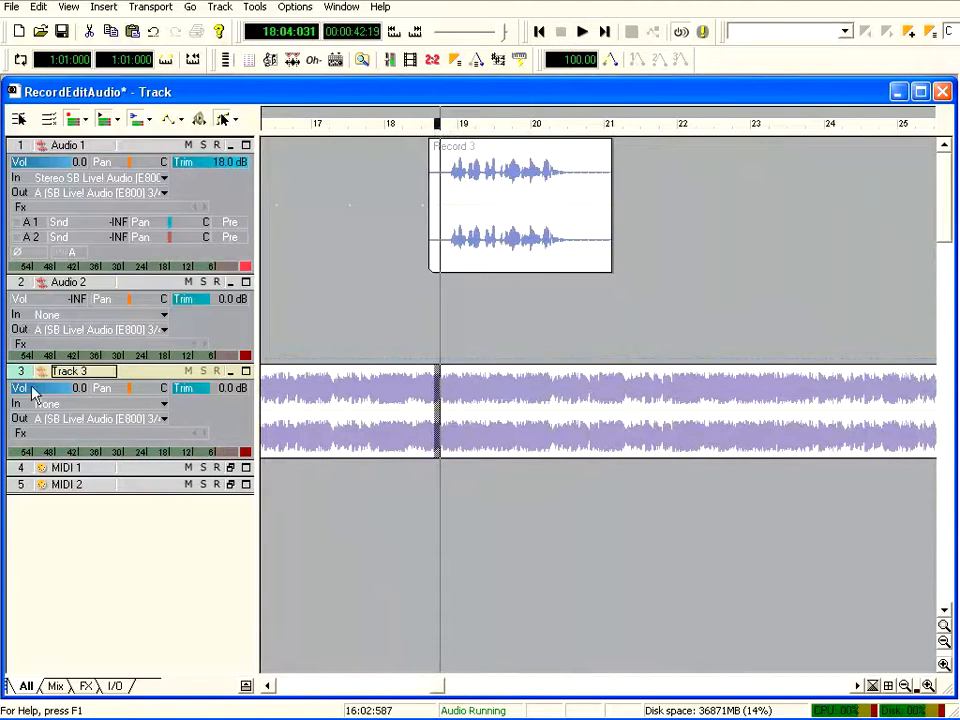
pyautogui.rightClick(20, 380)
pyautogui.click(20, 380)
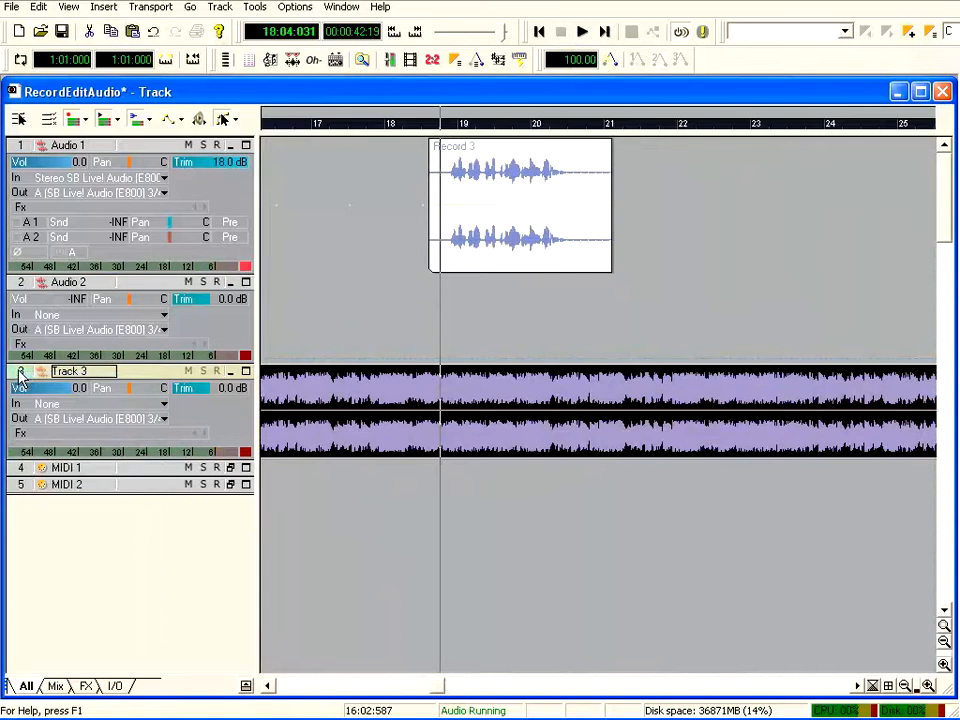
pyautogui.rightClick(20, 378)
pyautogui.click(68, 580)
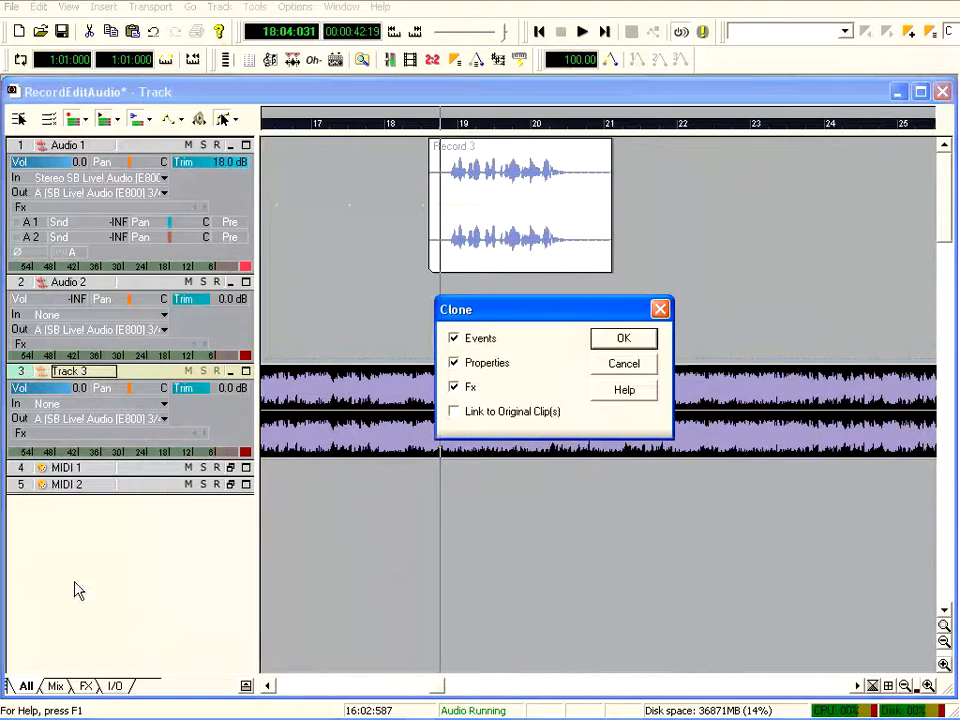
pyautogui.click(624, 340)
# Move the cloned track directly below Track 3, above the MIDI tracks, and enlarge its height
pyautogui.moveTo(41, 502); pyautogui.dragTo(42, 468)
pyautogui.moveTo(146, 476); pyautogui.dragTo(152, 551)
pyautogui.moveTo(399, 686); pyautogui.dragTo(417, 686)
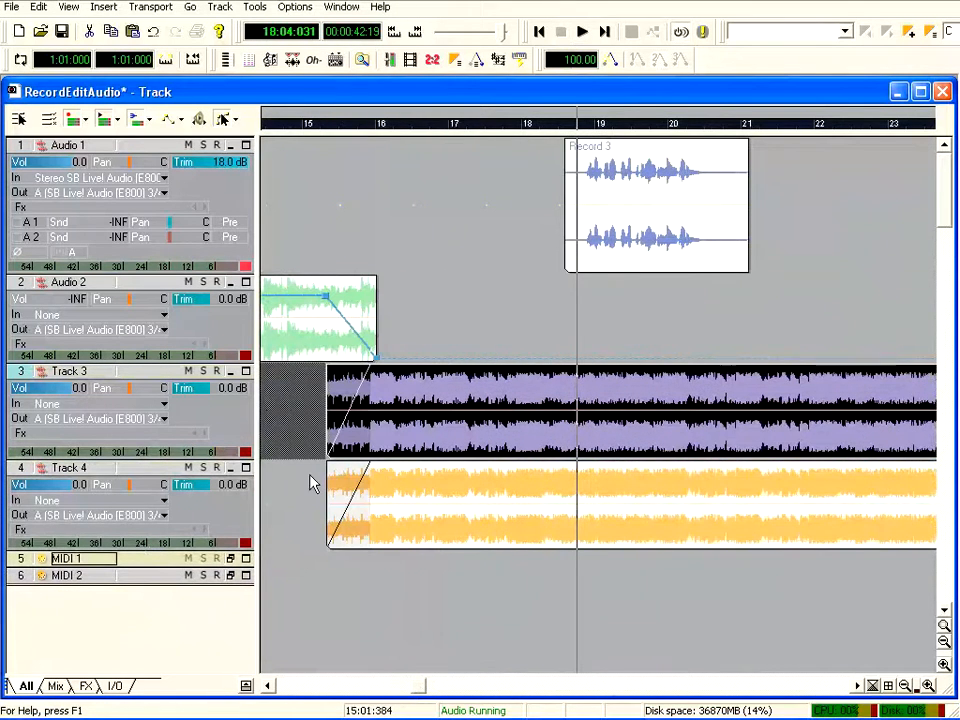
# Remove the fade-in from the Track 4 clip and trim its start to about 18:03, near the start of the Record 3 voice clip
pyautogui.click(397, 518)
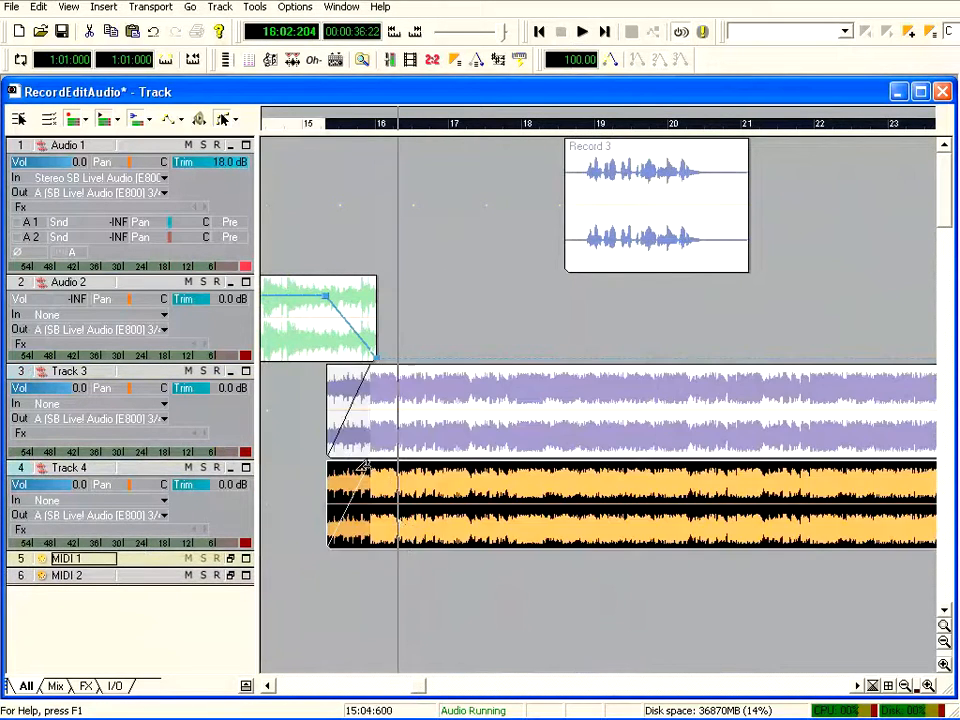
pyautogui.moveTo(366, 466); pyautogui.dragTo(278, 484)
pyautogui.moveTo(399, 519); pyautogui.dragTo(662, 518)
pyautogui.click(660, 125)
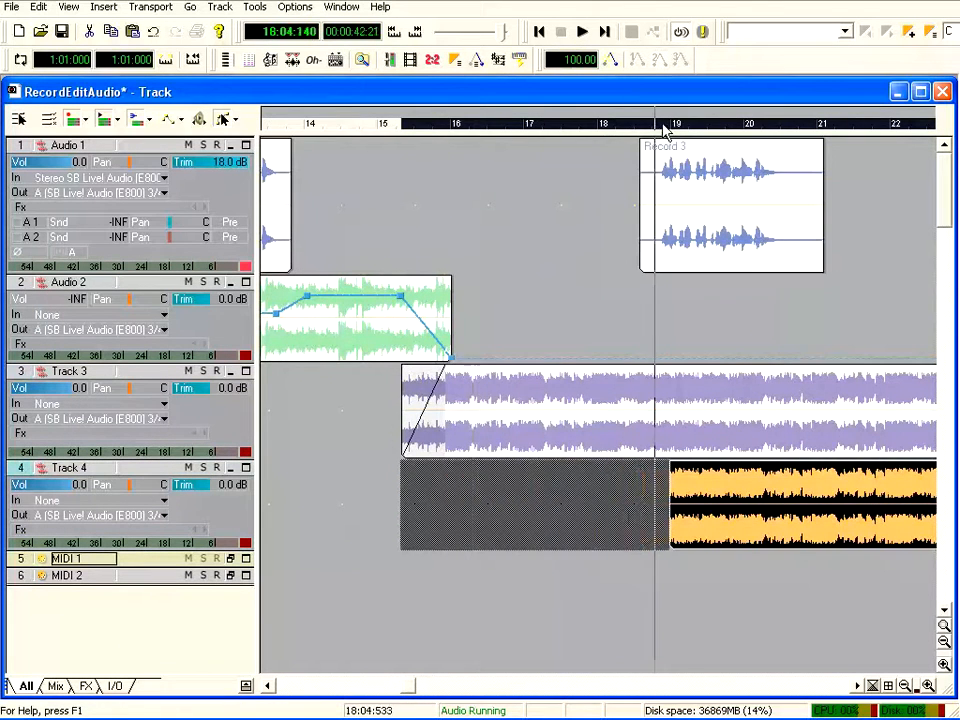
pyautogui.moveTo(408, 686); pyautogui.dragTo(436, 686)
pyautogui.moveTo(416, 505); pyautogui.dragTo(396, 506)
# Cut the short range just before 18:04:327 out of Tracks 4 and 3, and extend Track 3's preceding clip to close its gap
pyautogui.click(400, 125)
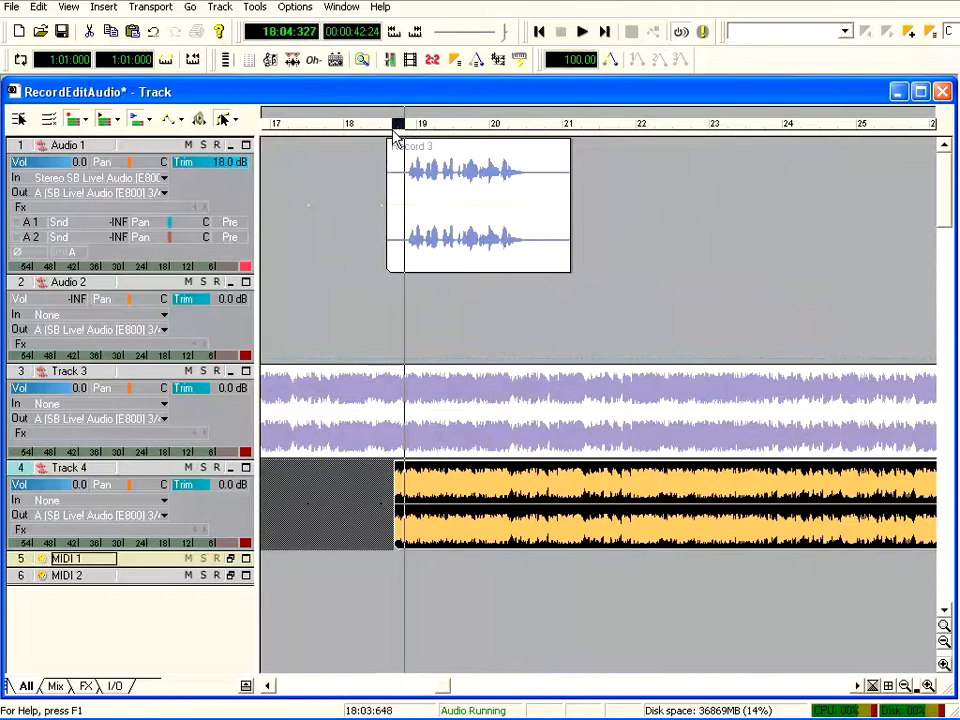
pyautogui.click(338, 548)
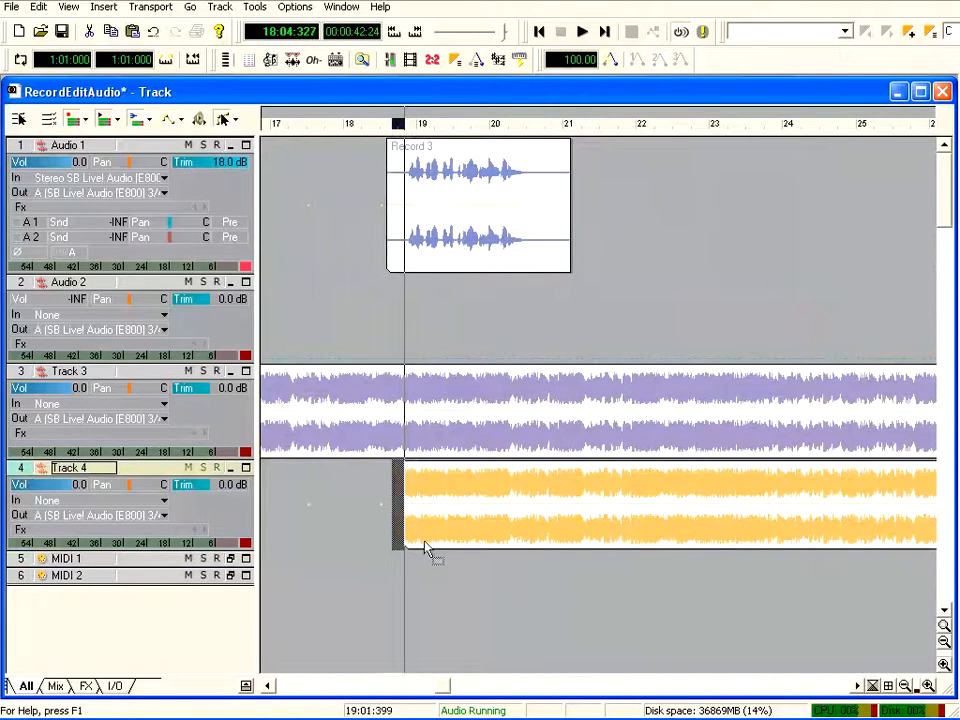
pyautogui.click(20, 376)
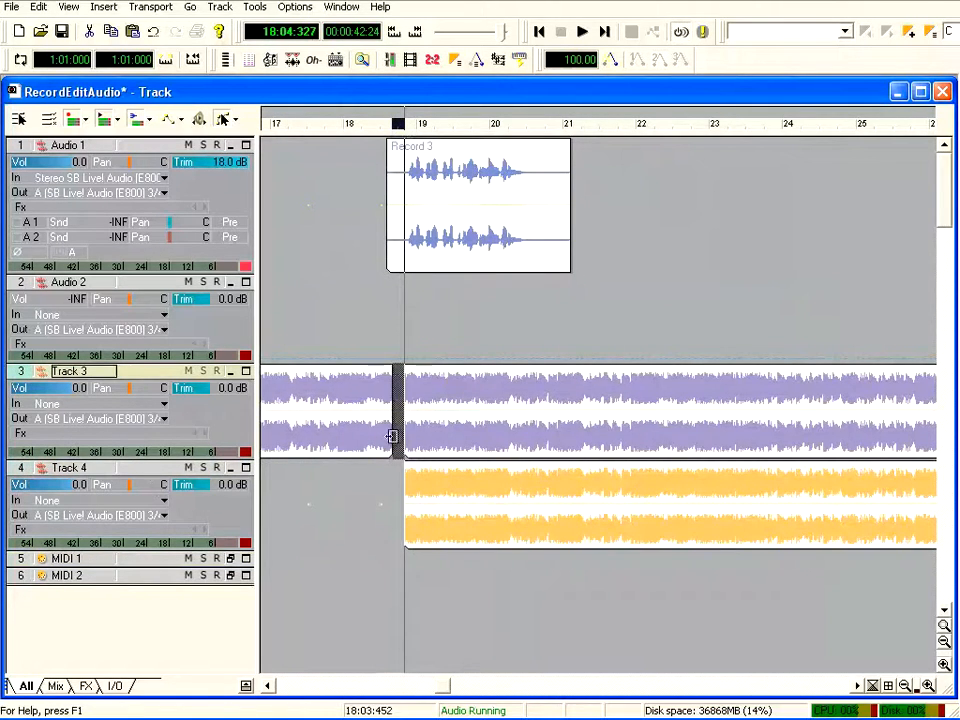
pyautogui.click(466, 416)
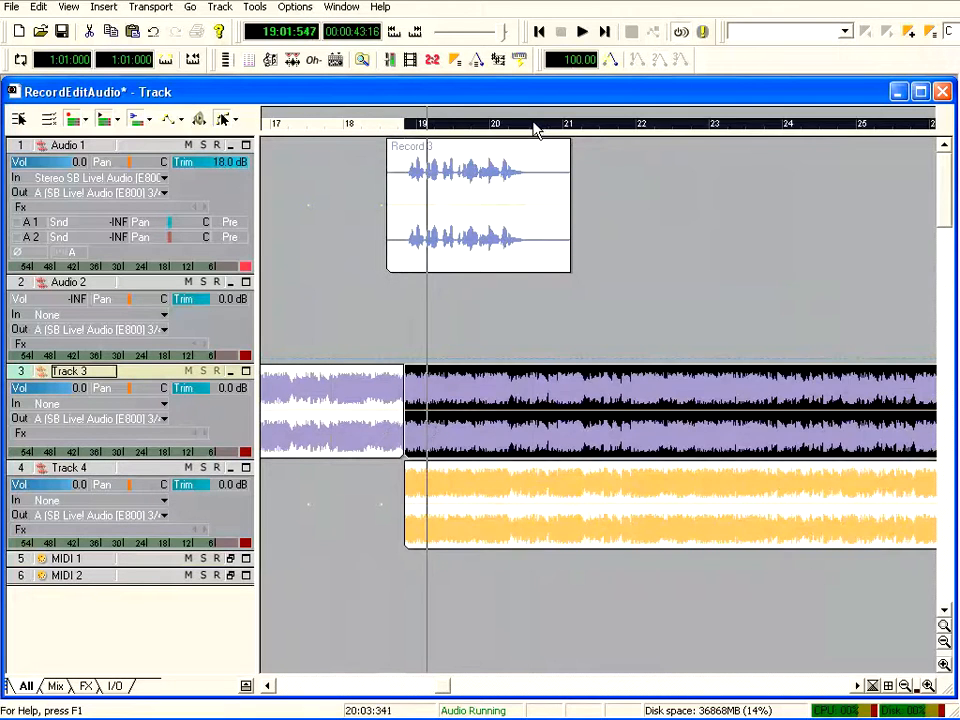
# Cut a short range starting at 20:03:341, where the voice ends, out of Tracks 3 and 4 together
pyautogui.moveTo(533, 127); pyautogui.dragTo(545, 130)
pyautogui.keyDown('ctrl'); pyautogui.click(20, 470); pyautogui.keyUp('ctrl')
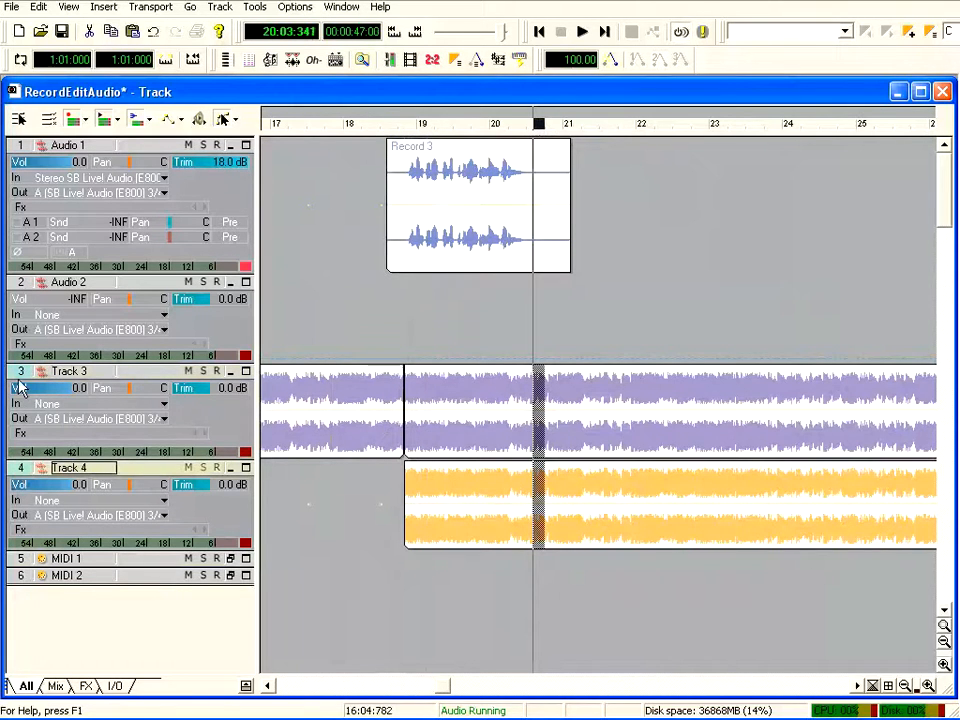
pyautogui.keyDown('ctrl'); pyautogui.click(20, 145); pyautogui.keyUp('ctrl')
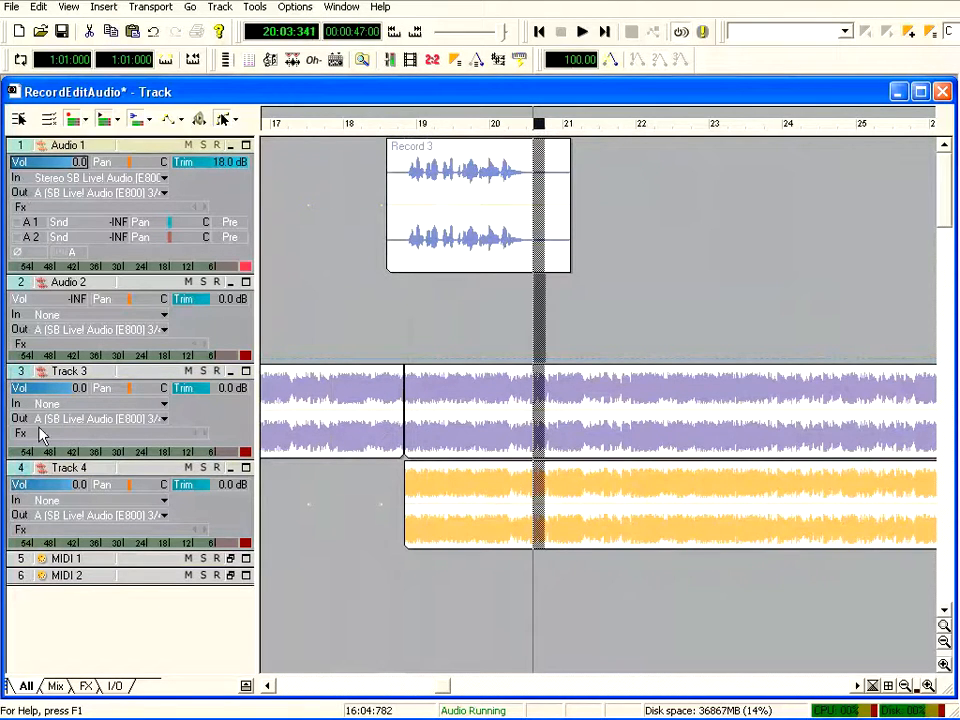
pyautogui.moveTo(21, 371); pyautogui.dragTo(21, 469)
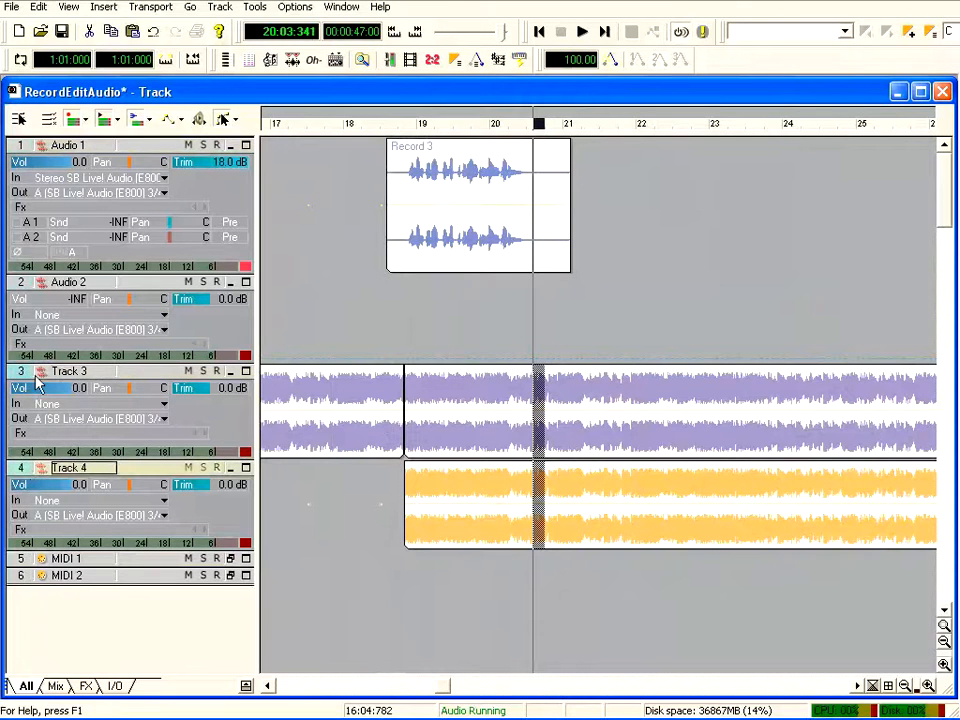
pyautogui.press('Delete')
# Delete Track 3's segment under the voice and Track 4's remainder after it, extending Track 3's following clip back to the Track 4 segment's end
pyautogui.click(470, 420)
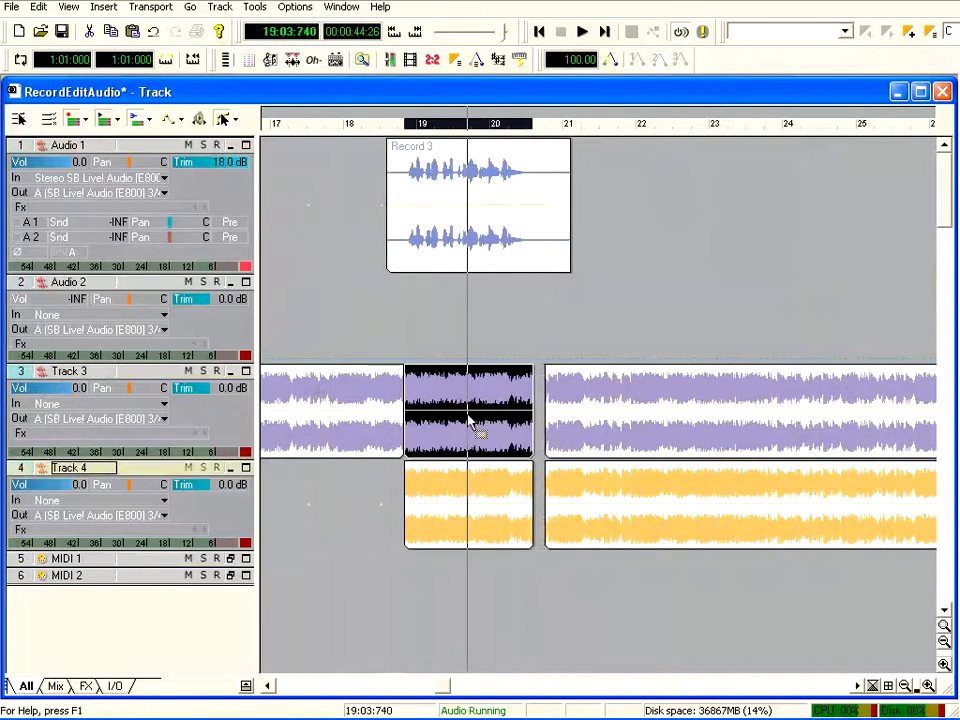
pyautogui.press('Delete')
pyautogui.moveTo(544, 420); pyautogui.dragTo(533, 420)
pyautogui.click(555, 490)
pyautogui.press('Delete')
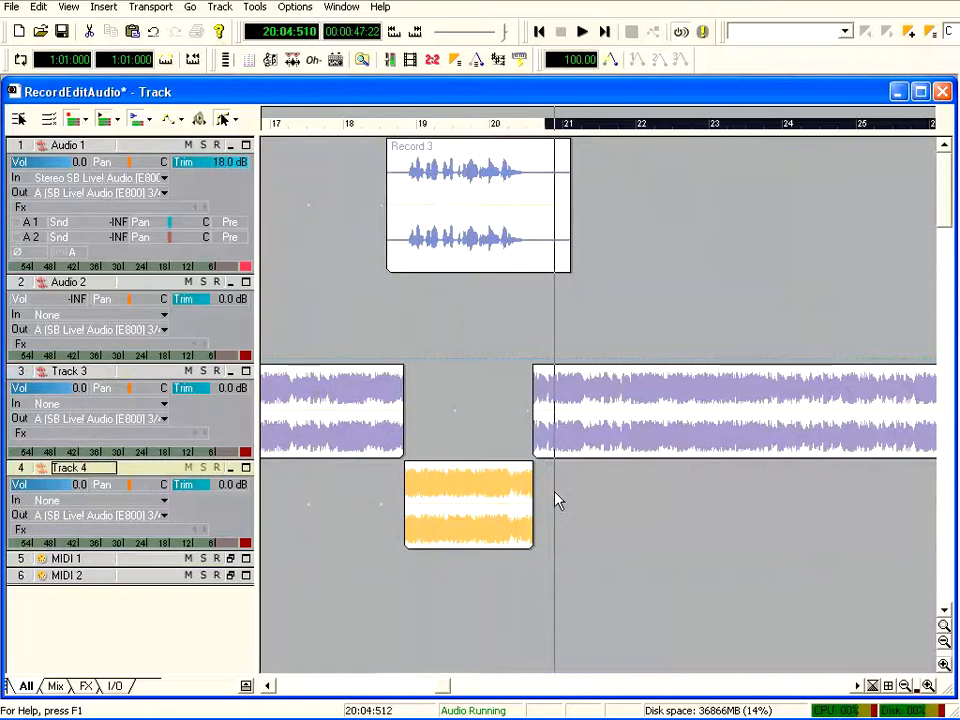
# Lower the Track 4 volume to -7.6 and play back the section under the Record 3 voice clip
pyautogui.click(24, 468)
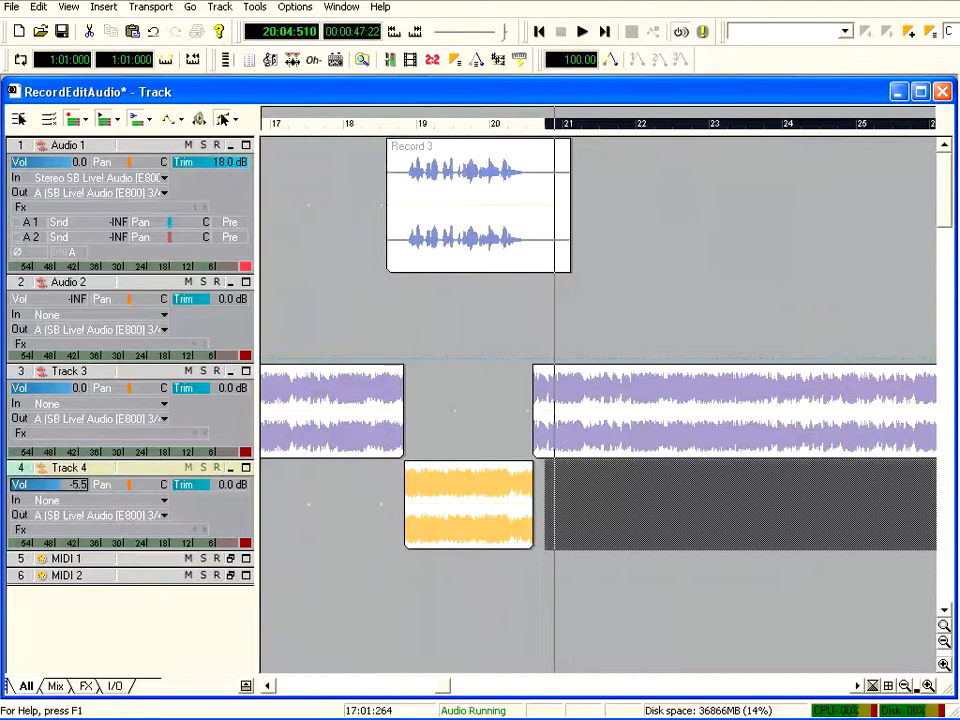
pyautogui.click(360, 128)
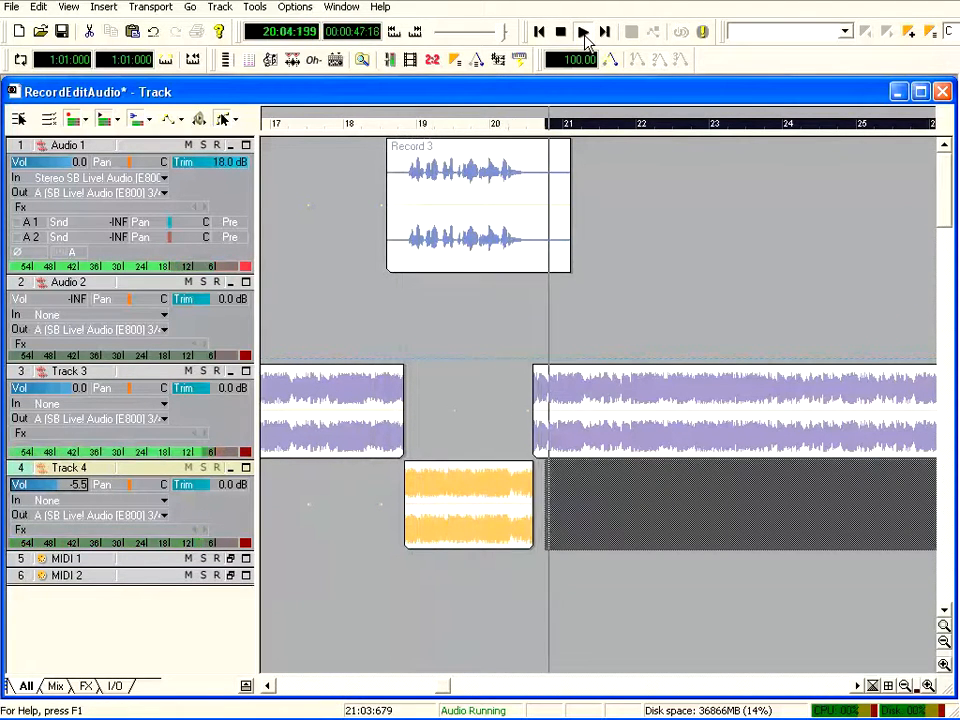
pyautogui.click(583, 32)
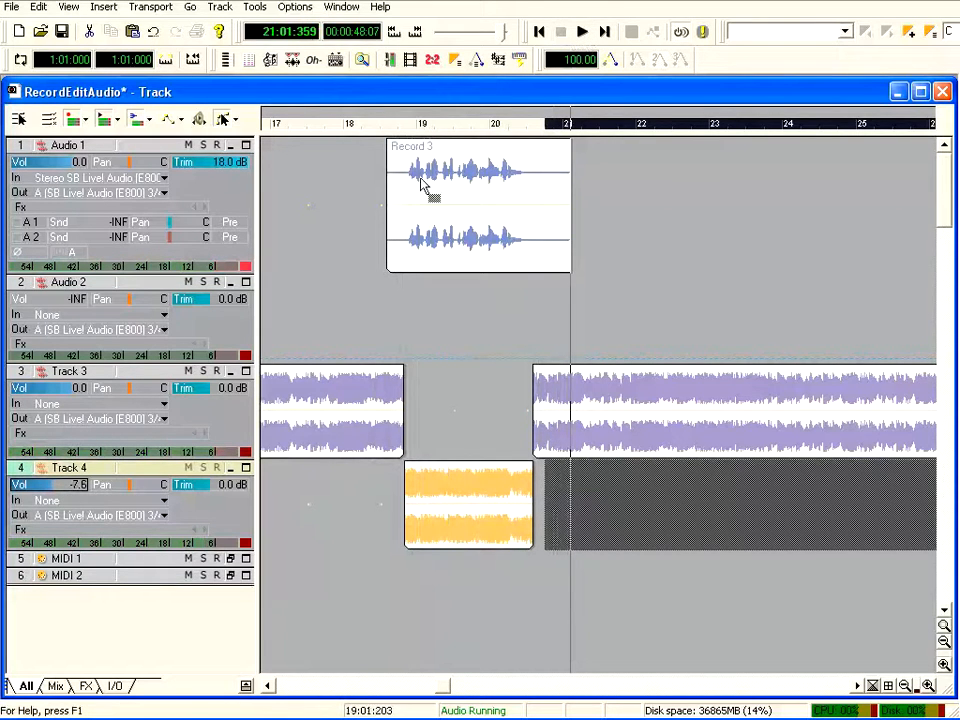
pyautogui.press('space')
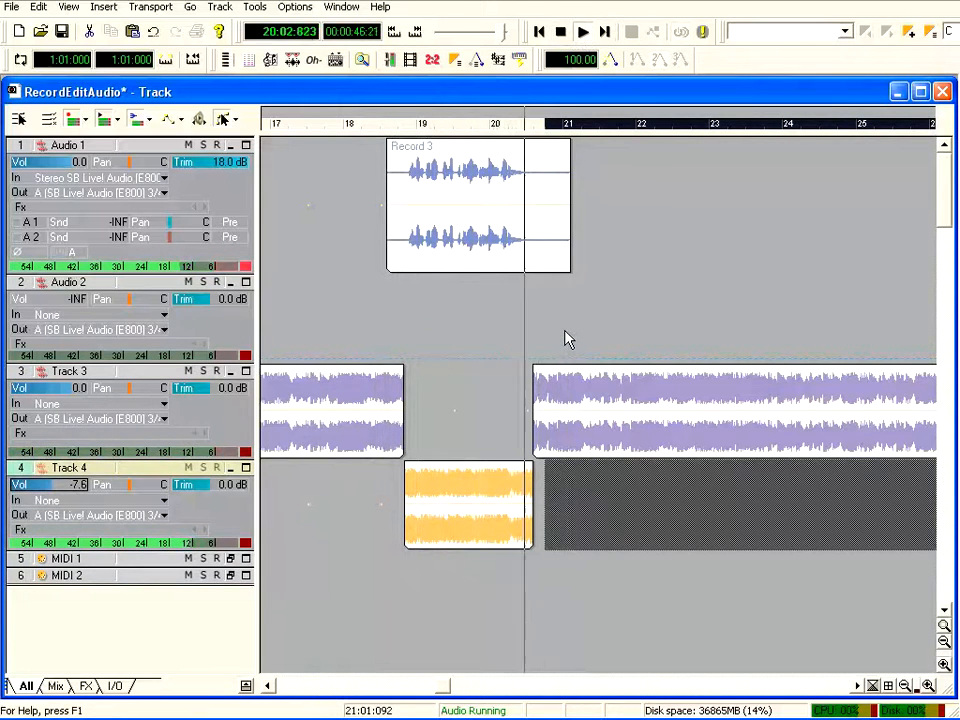
pyautogui.click(563, 33)
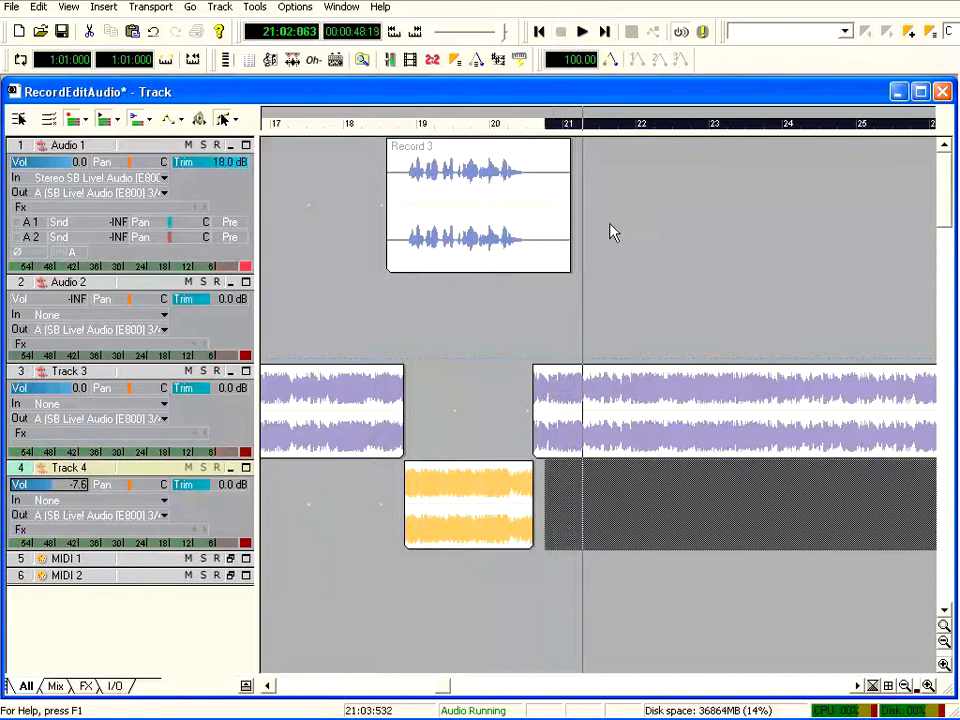
# Cut a short range from 22:01:283 out of Track 3 and delete all of the music that follows it
pyautogui.click(640, 128)
pyautogui.moveTo(641, 128); pyautogui.dragTo(667, 128)
pyautogui.click(21, 371)
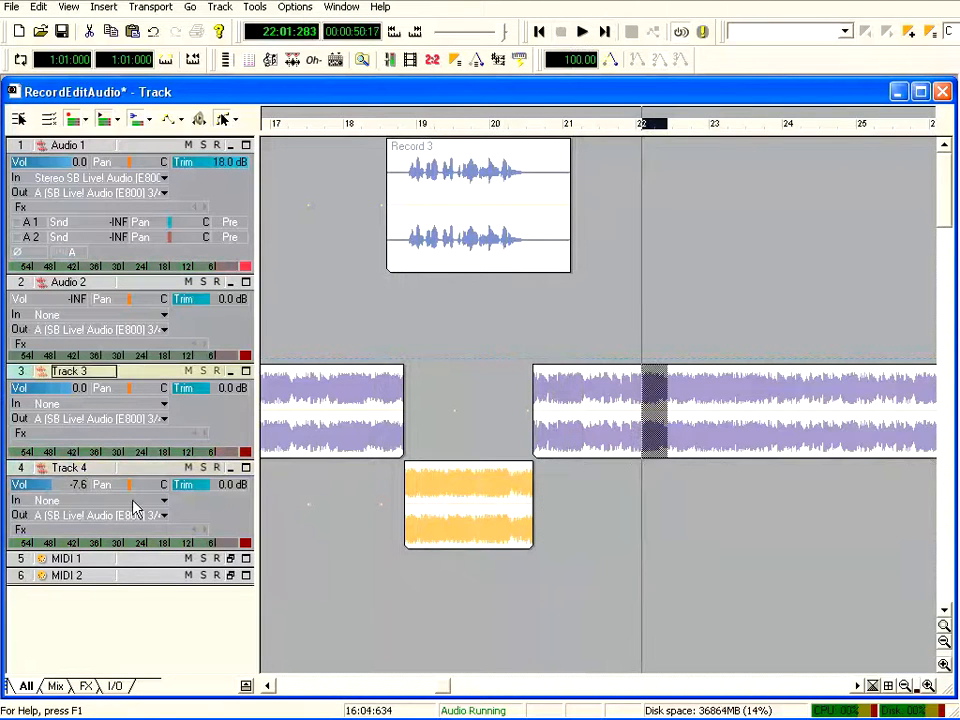
pyautogui.press('Delete')
pyautogui.click(754, 412)
pyautogui.press('Delete')
# Import the Ruang audio file from the Paket Dasar folder into Track 3, just after the end of the remaining music clip
pyautogui.moveTo(628, 687); pyautogui.dragTo(673, 688)
pyautogui.click(486, 127)
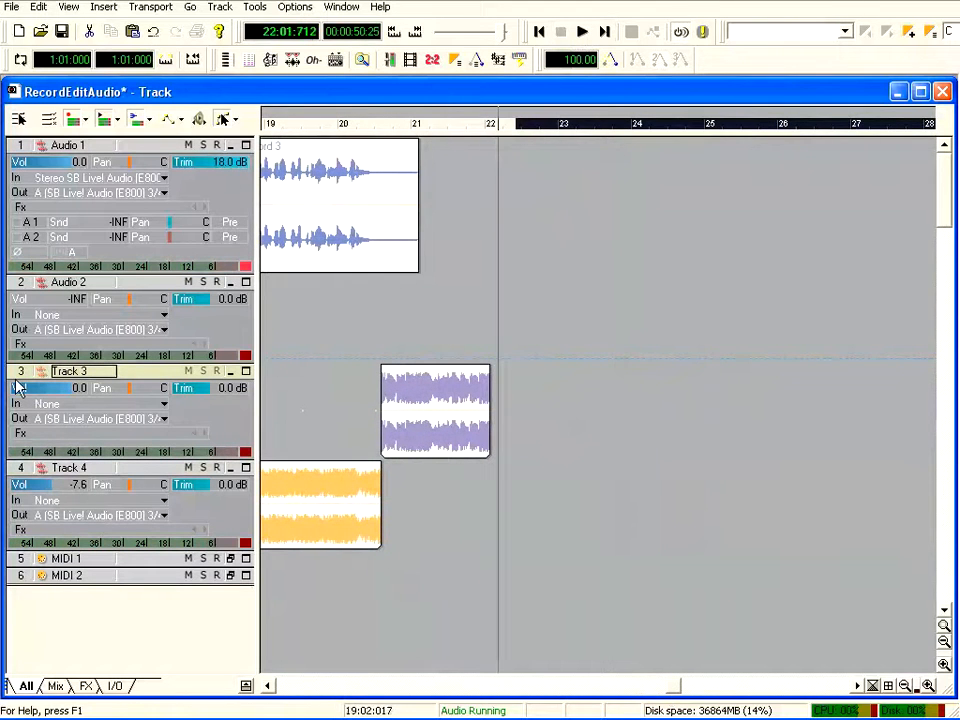
pyautogui.hotkey('ctrl', 'z')
pyautogui.click(14, 6)
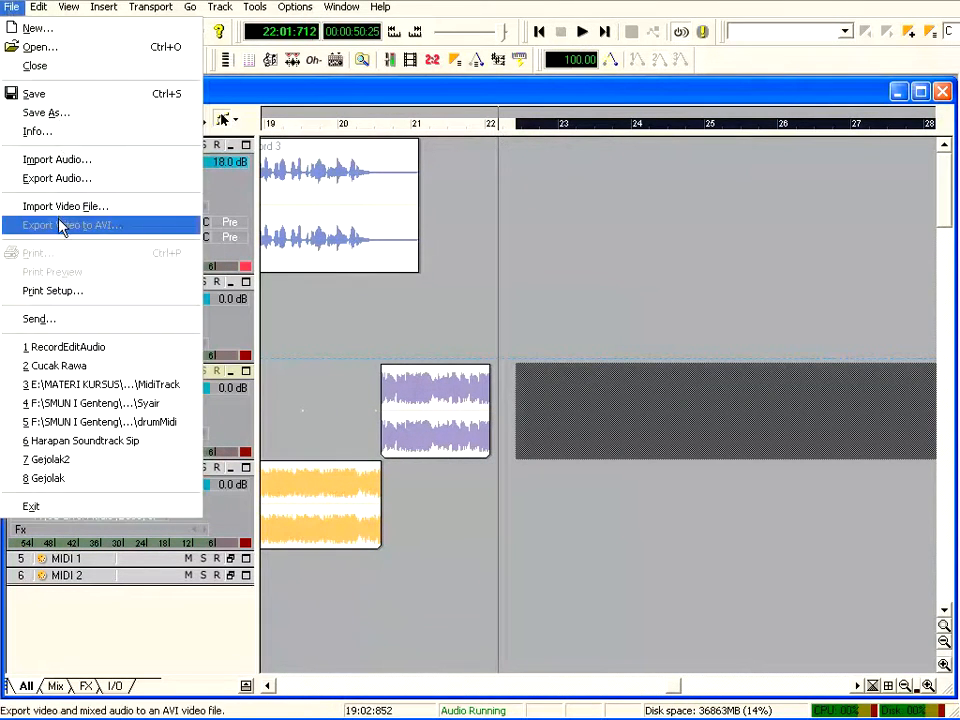
pyautogui.click(32, 46)
pyautogui.click(316, 324)
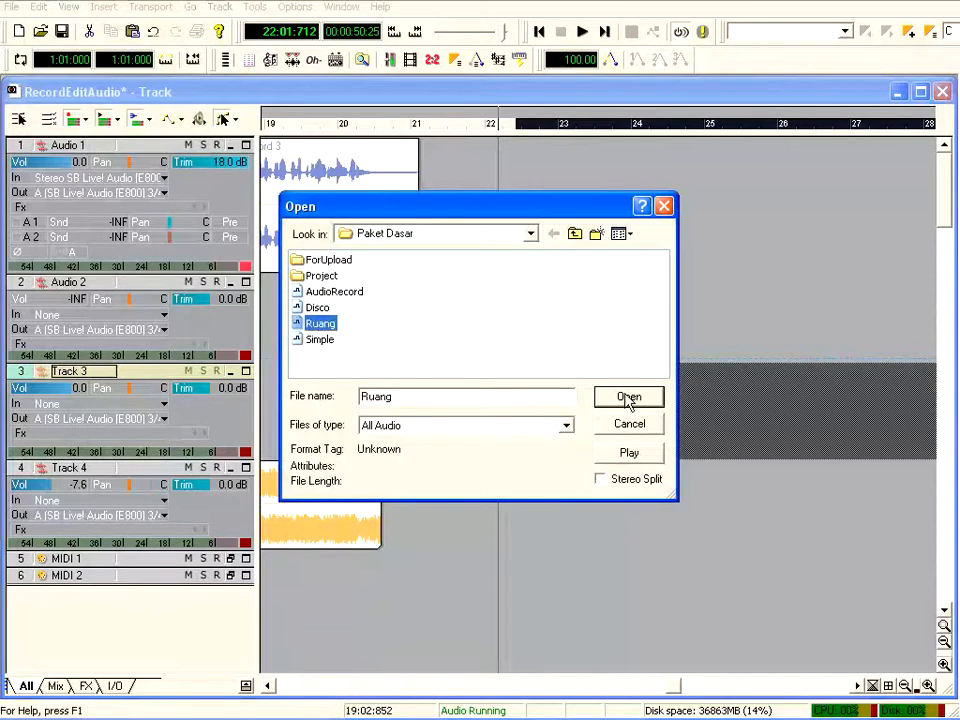
pyautogui.click(648, 397)
# Butt the Ruang clip against the preceding Track 3 clip, crossfade the two just before bar 22, and play back the transition
pyautogui.moveTo(505, 425); pyautogui.dragTo(512, 418)
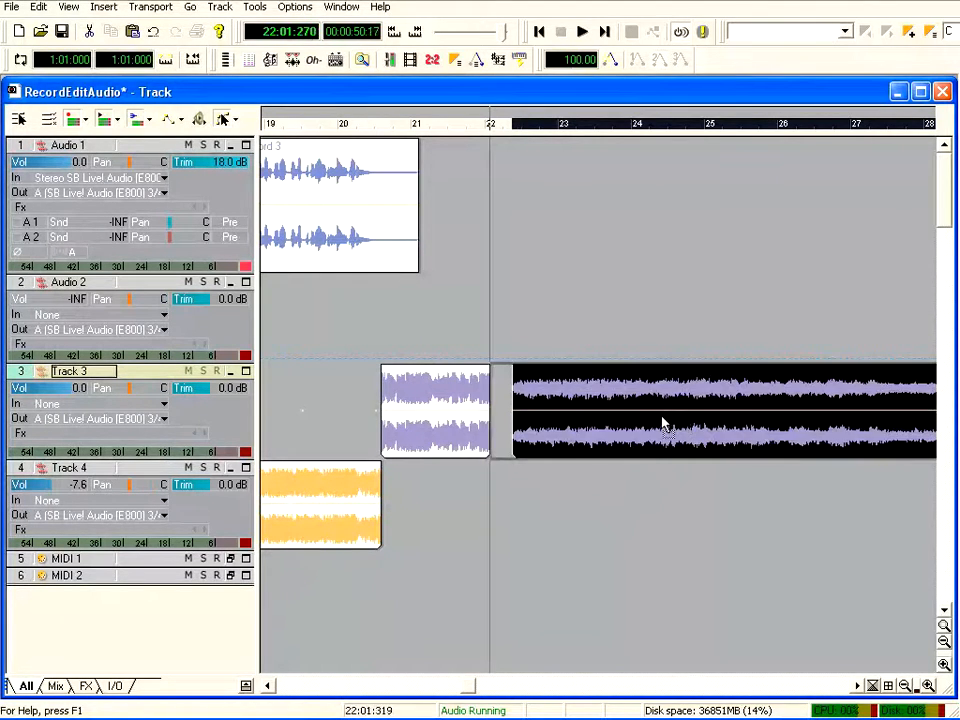
pyautogui.moveTo(664, 422); pyautogui.dragTo(579, 426)
pyautogui.click(470, 395)
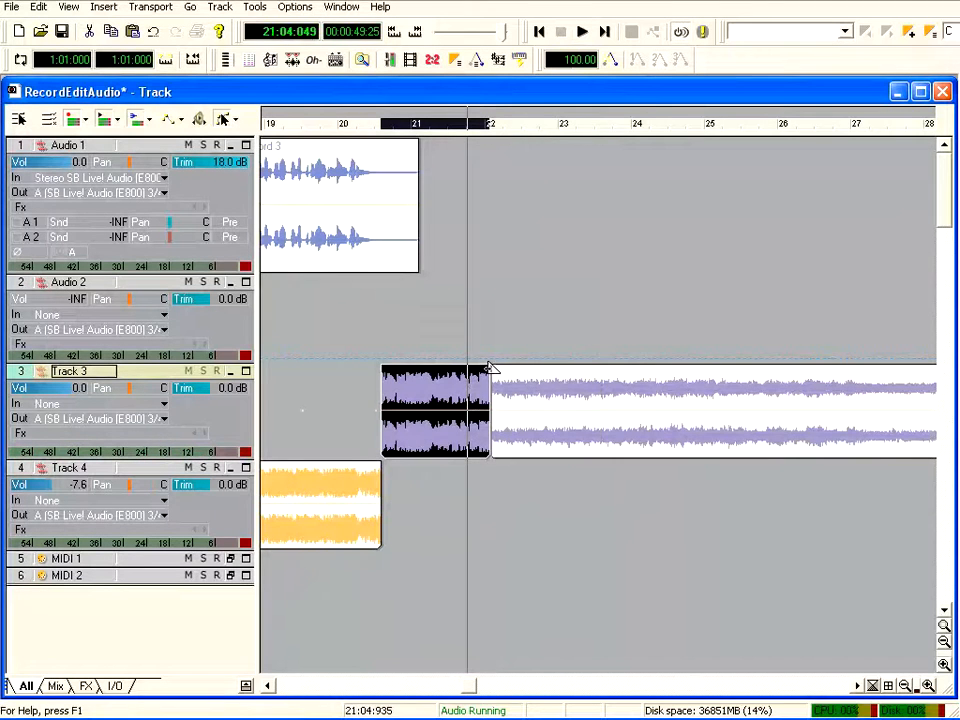
pyautogui.moveTo(487, 369); pyautogui.dragTo(509, 369)
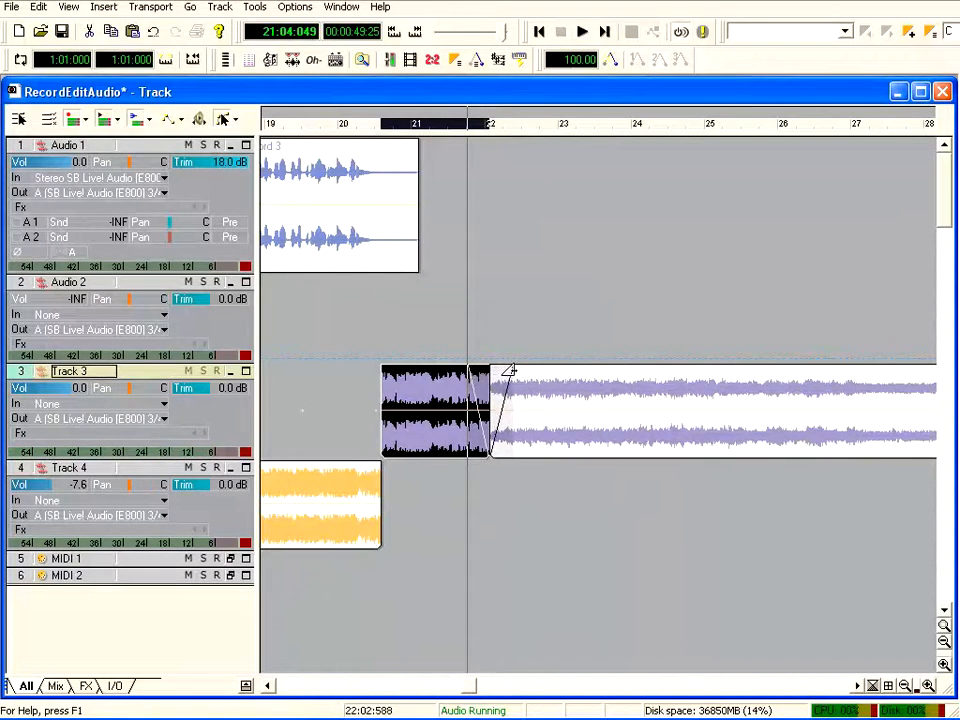
pyautogui.click(600, 421)
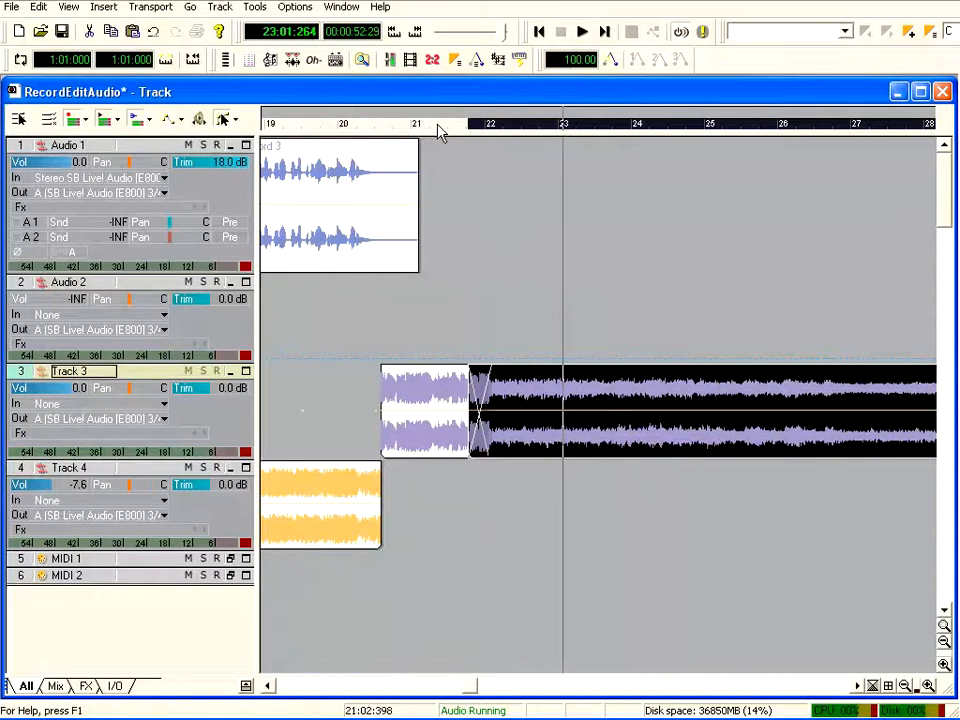
pyautogui.click(438, 126)
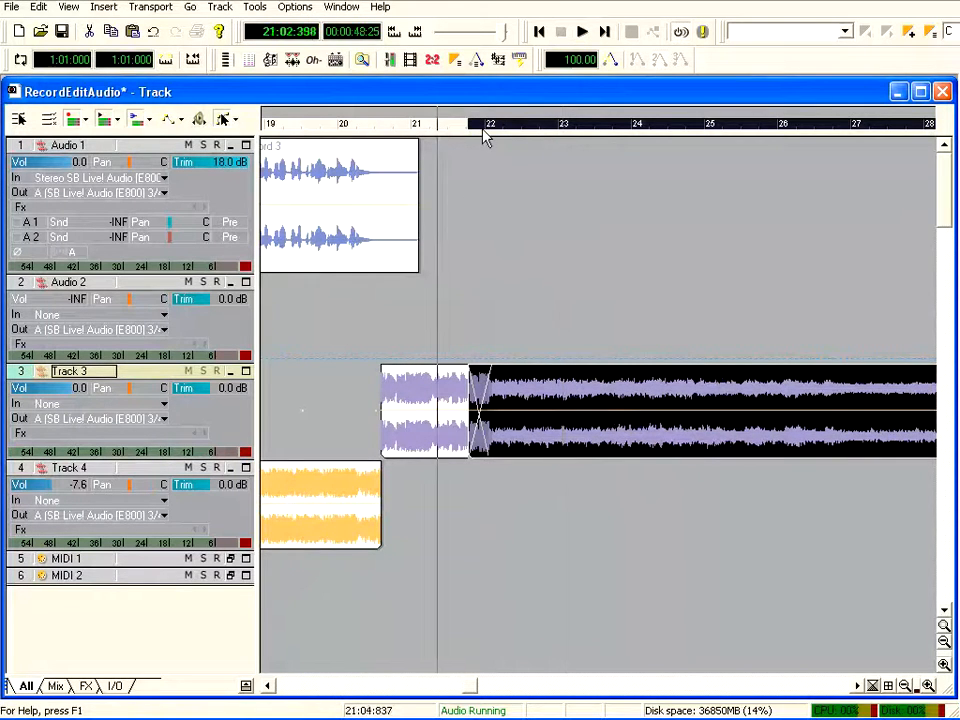
pyautogui.press('space')
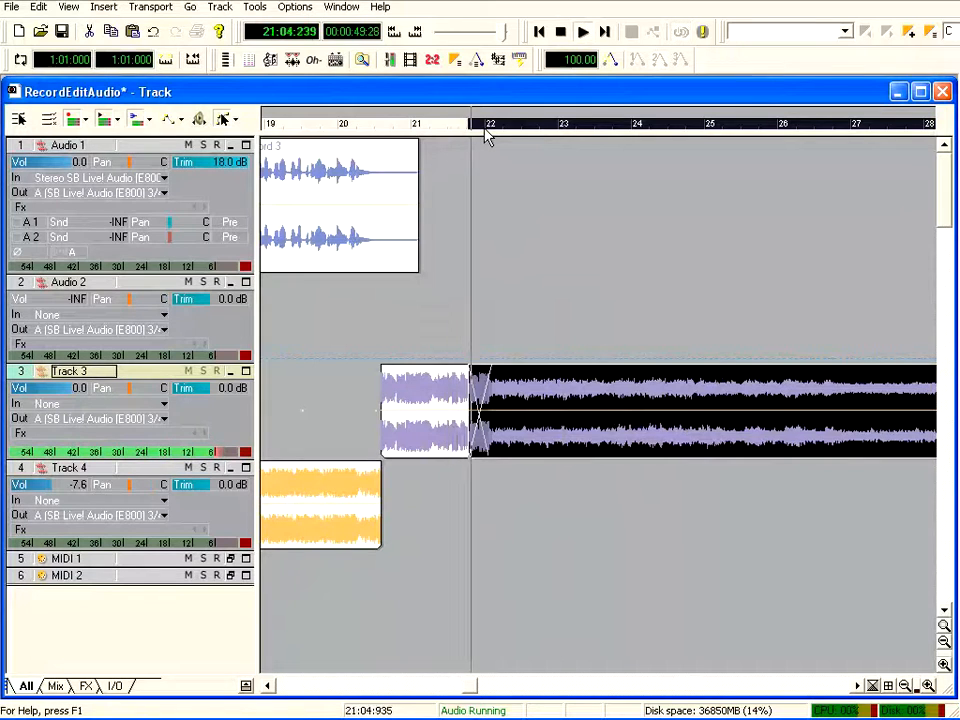
pyautogui.moveTo(467, 687); pyautogui.dragTo(488, 690)
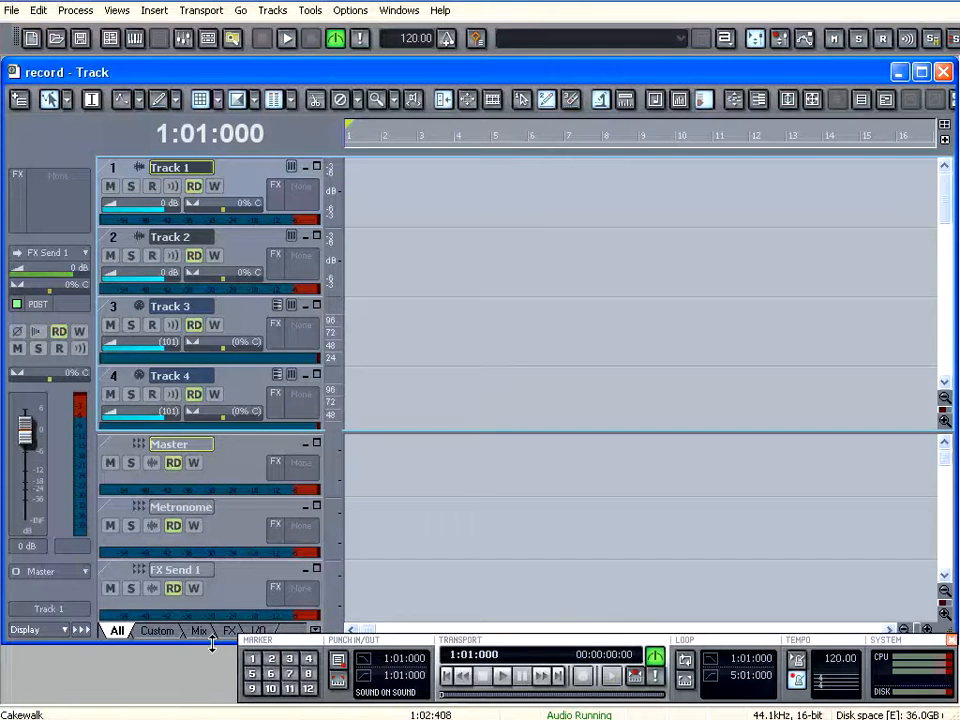
# Switch to the record project in the newer SONAR version and browse for audio to import in MATERI KURSUS, SONAR, Paket Dasar
pyautogui.moveTo(212, 643); pyautogui.dragTo(213, 632)
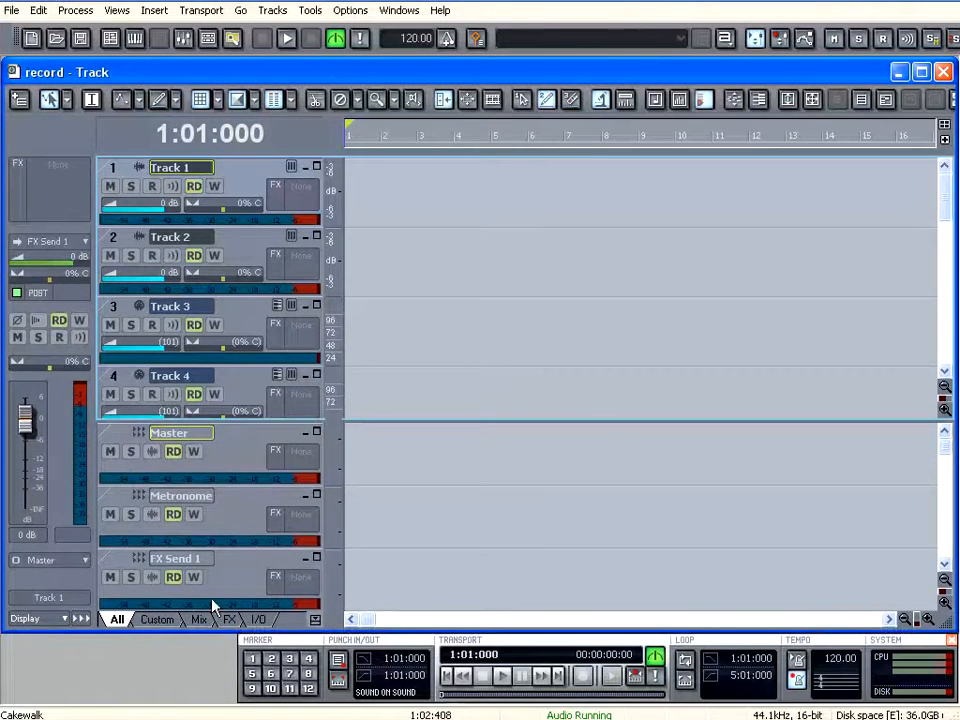
pyautogui.click(12, 10)
pyautogui.moveTo(41, 214)
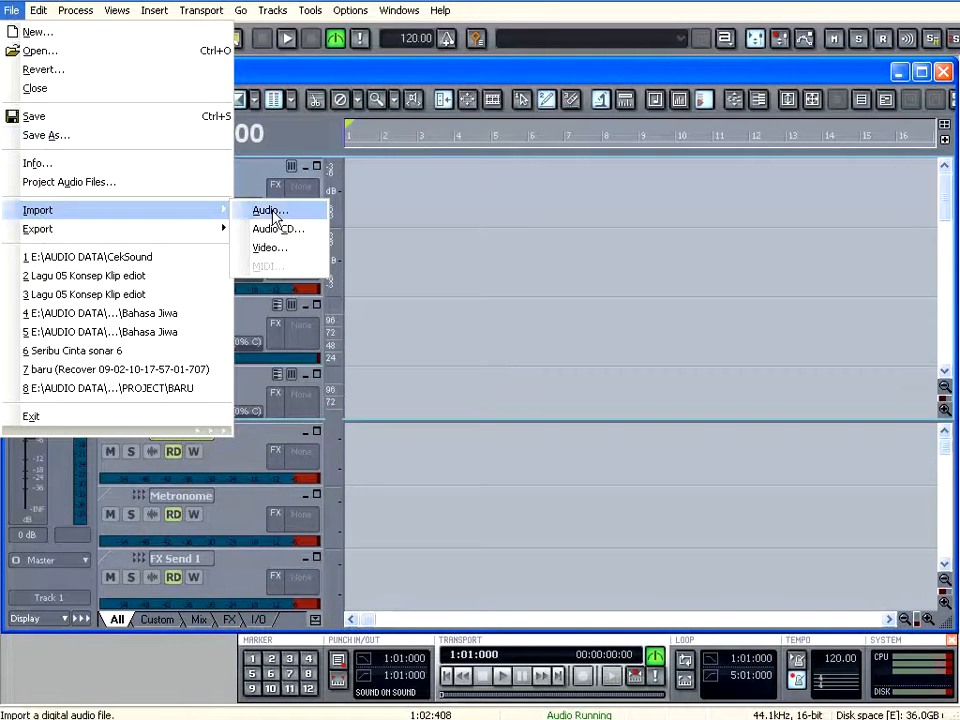
pyautogui.click(268, 210)
pyautogui.click(360, 75)
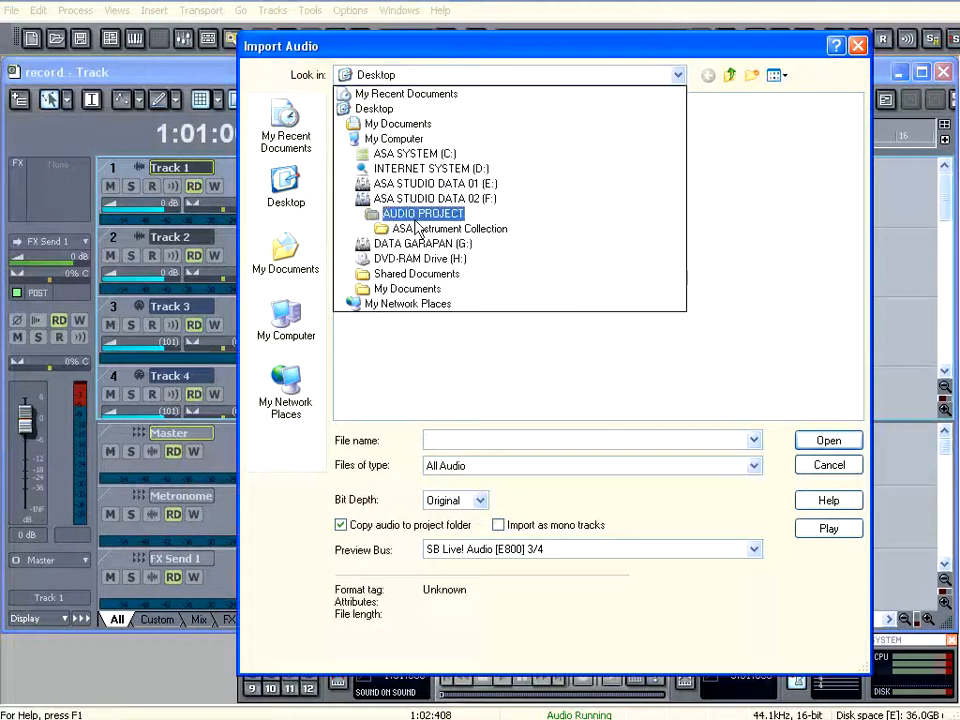
pyautogui.click(418, 193)
pyautogui.doubleClick(763, 167)
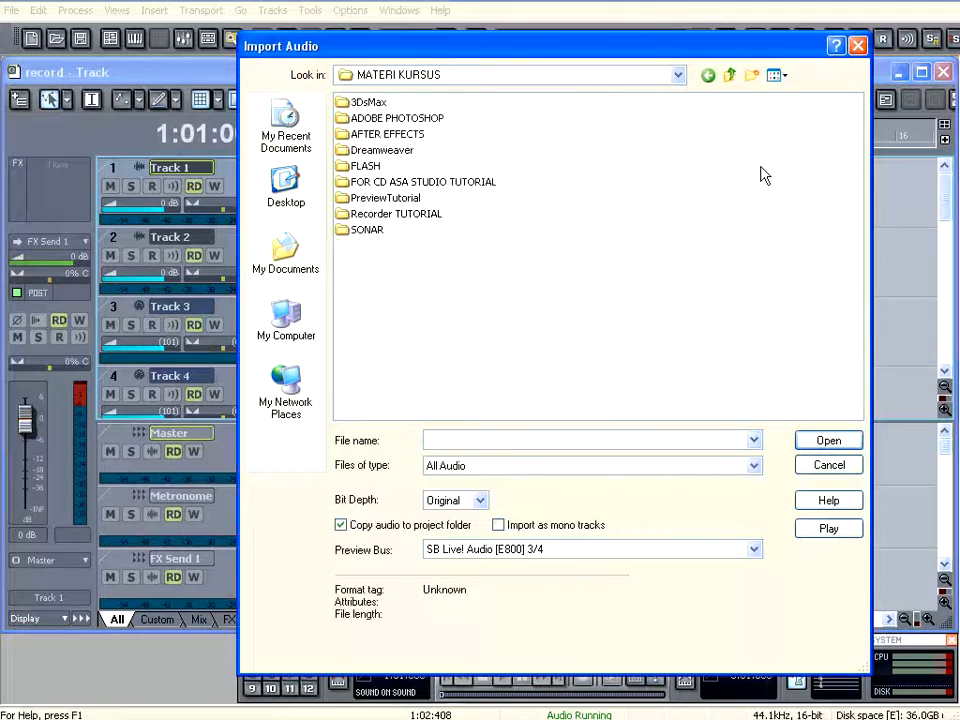
pyautogui.doubleClick(366, 229)
pyautogui.doubleClick(362, 133)
# Import the AudioRecord, Disco, Ruang and Simple audio files together into Track 1
pyautogui.click(377, 150)
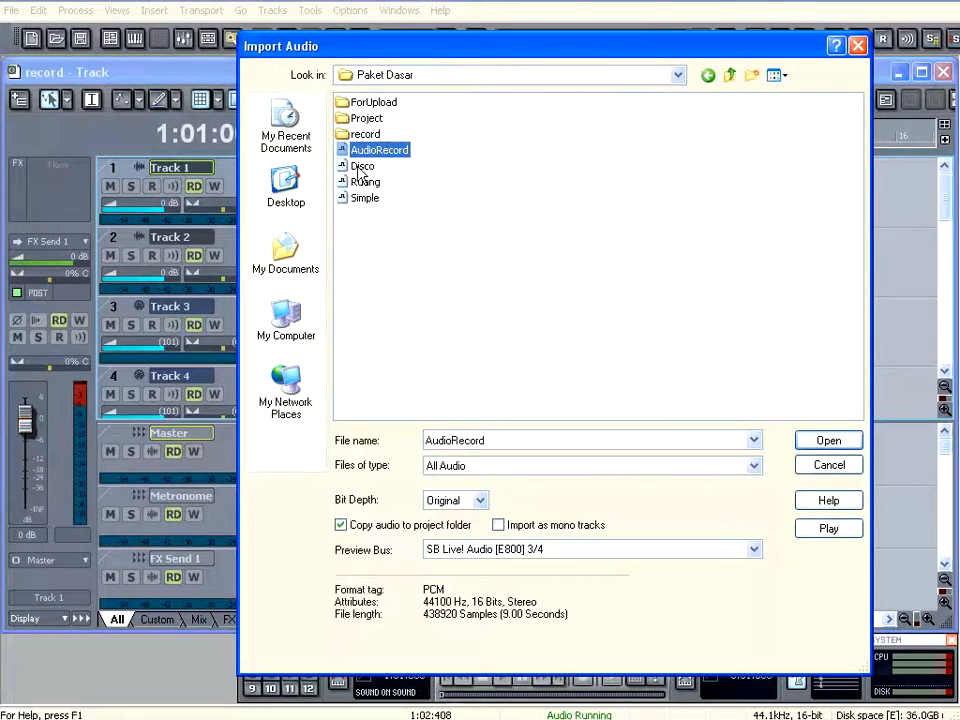
pyautogui.keyDown('shift'); pyautogui.click(365, 198); pyautogui.keyUp('shift')
pyautogui.click(828, 441)
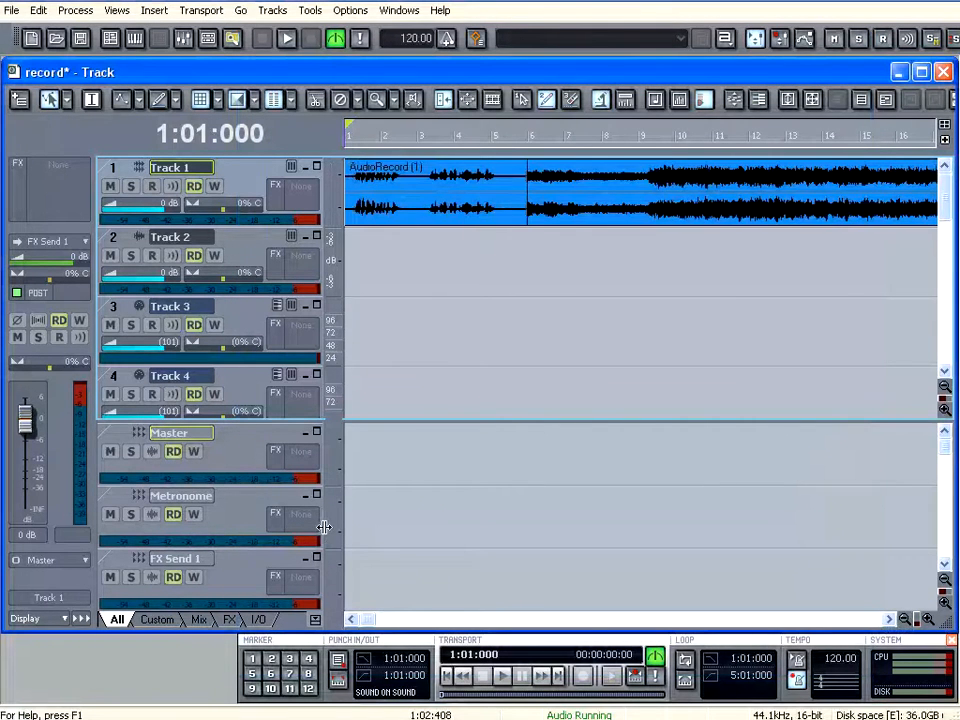
# Move the Ruang clip from Track 1 down to Track 2, keeping its start at bar 1
pyautogui.click(560, 200)
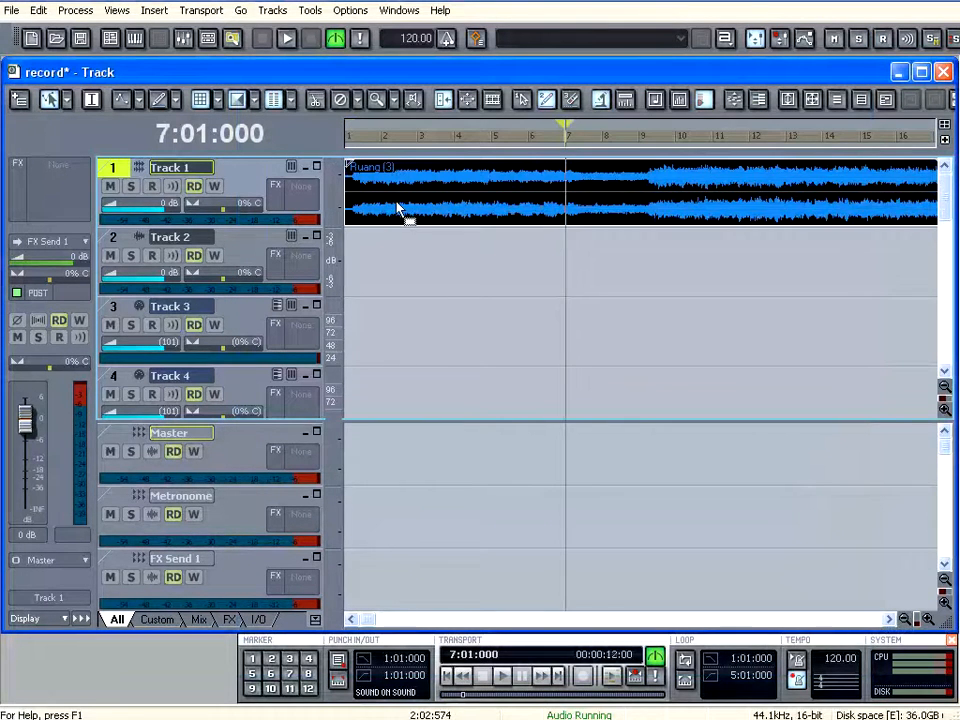
pyautogui.moveTo(397, 207); pyautogui.dragTo(392, 266)
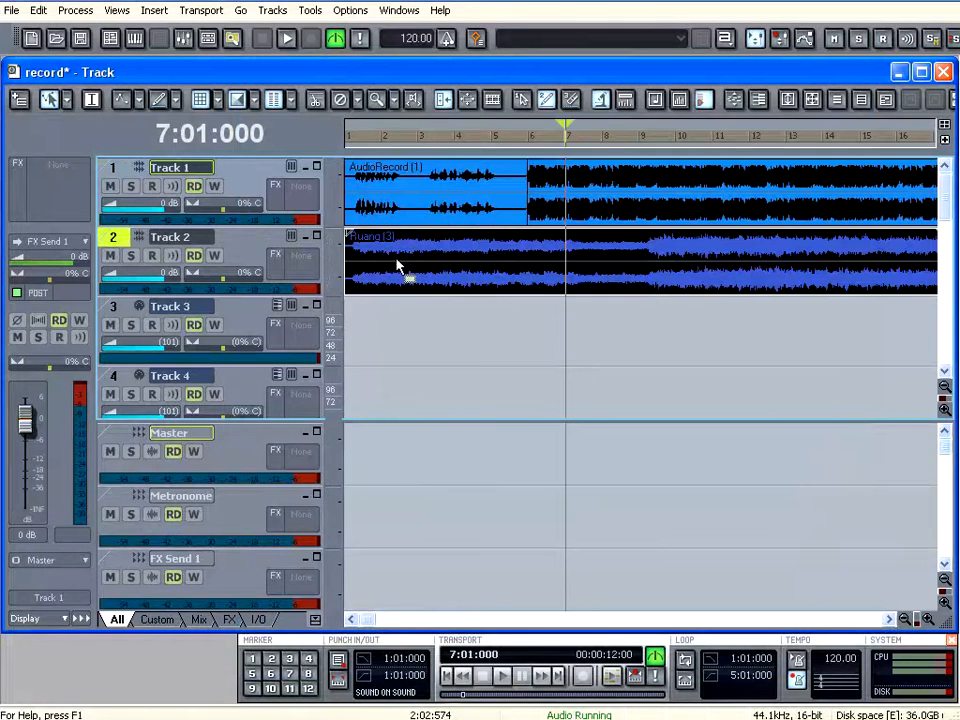
# Move the AudioRecord clip from Track 1 to Track 3 at bar 1, and the Simple clip to Track 3 starting at bar 6
pyautogui.click(410, 195)
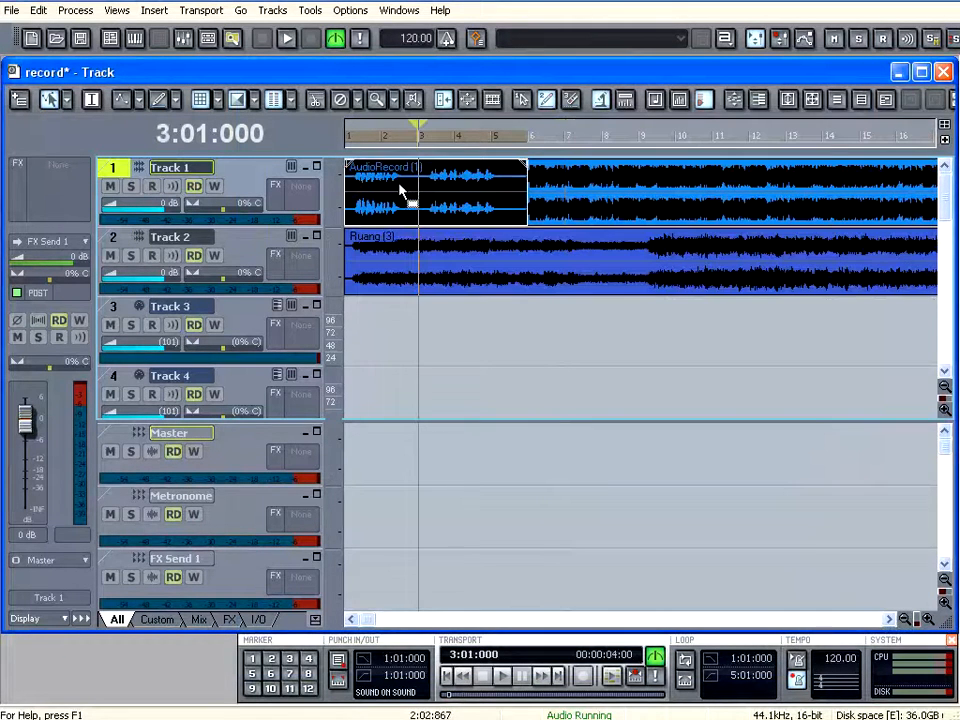
pyautogui.moveTo(400, 190); pyautogui.dragTo(396, 342)
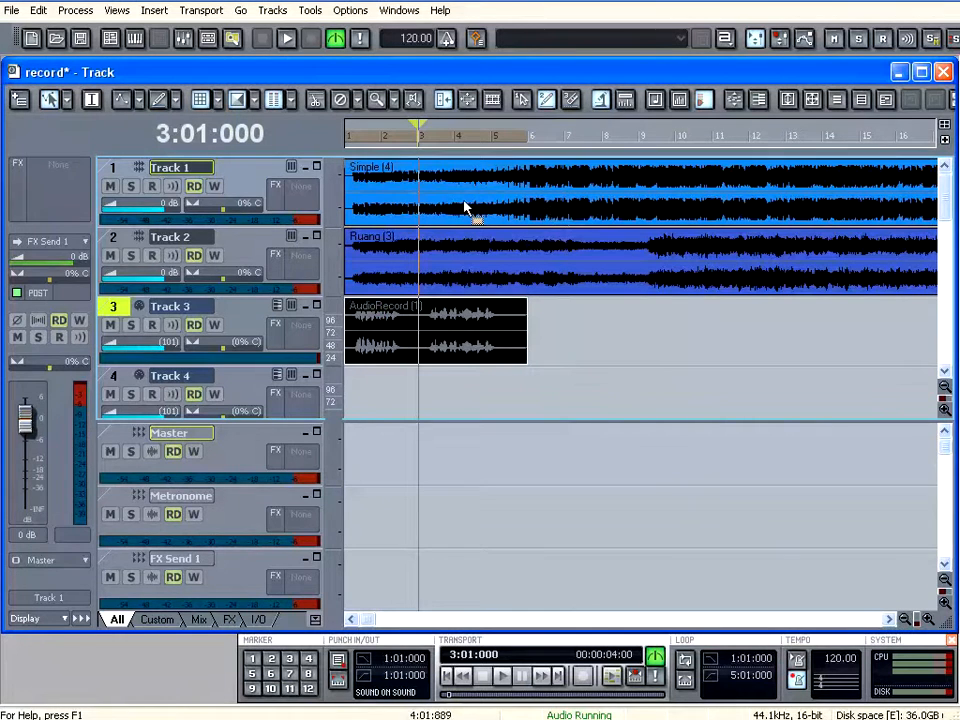
pyautogui.moveTo(465, 207); pyautogui.dragTo(650, 335)
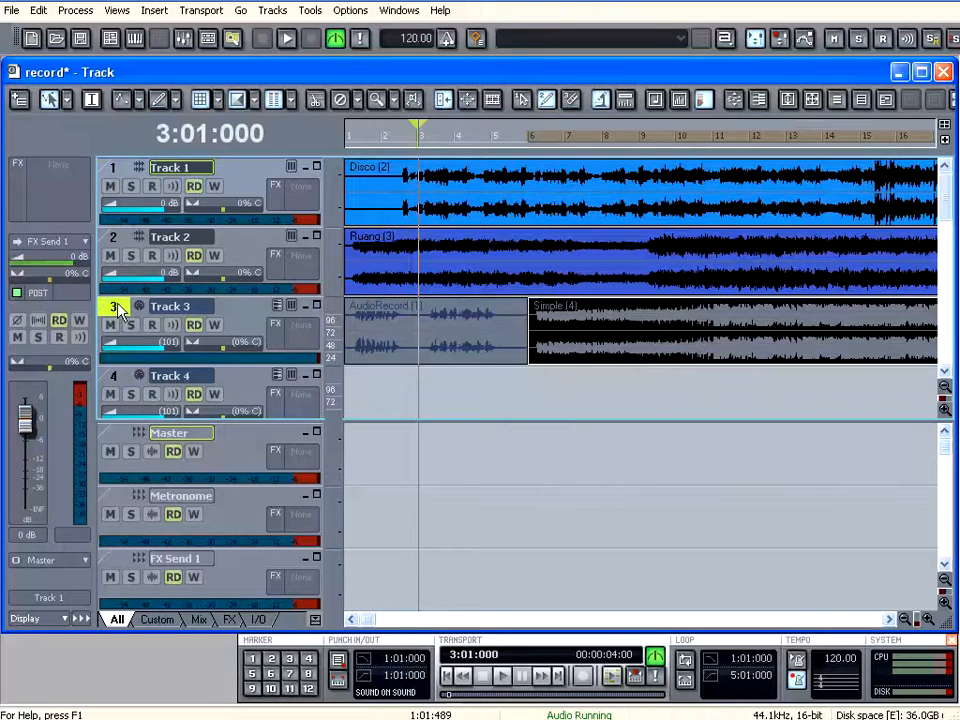
# Insert a new audio track above the Disco track and move the AudioRecord clip onto it, starting at bar 9
pyautogui.rightClick(112, 169)
pyautogui.click(220, 230)
pyautogui.moveTo(382, 392); pyautogui.dragTo(382, 199)
pyautogui.moveTo(382, 199); pyautogui.dragTo(676, 199)
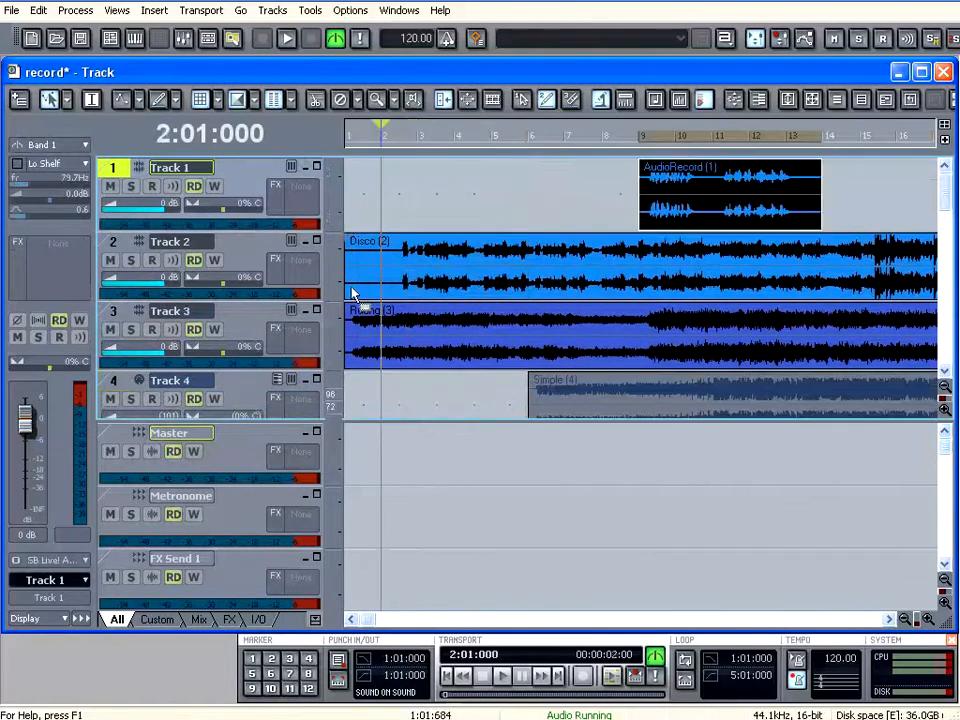
# Trim the silent lead-in off the Disco clip, slide it back to bar 1, and move the AudioRecord clip to bar 14
pyautogui.moveTo(346, 287); pyautogui.dragTo(397, 289)
pyautogui.moveTo(580, 277); pyautogui.dragTo(529, 276)
pyautogui.moveTo(683, 193); pyautogui.dragTo(863, 199)
# Solo Track 1 and Track 2
pyautogui.moveTo(372, 621); pyautogui.dragTo(435, 627)
pyautogui.click(131, 260)
pyautogui.click(131, 187)
# Create a Volume track envelope on Track 2 for the Disco clip
pyautogui.click(418, 262)
pyautogui.rightClick(418, 262)
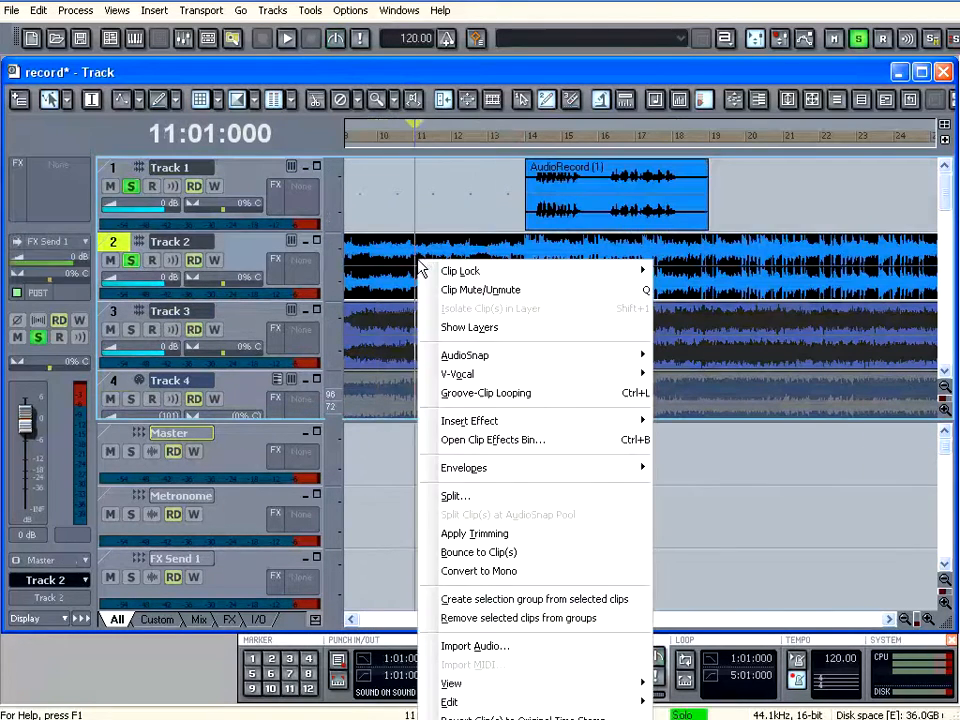
pyautogui.click(394, 263)
pyautogui.rightClick(394, 263)
pyautogui.moveTo(553, 469)
pyautogui.moveTo(715, 478)
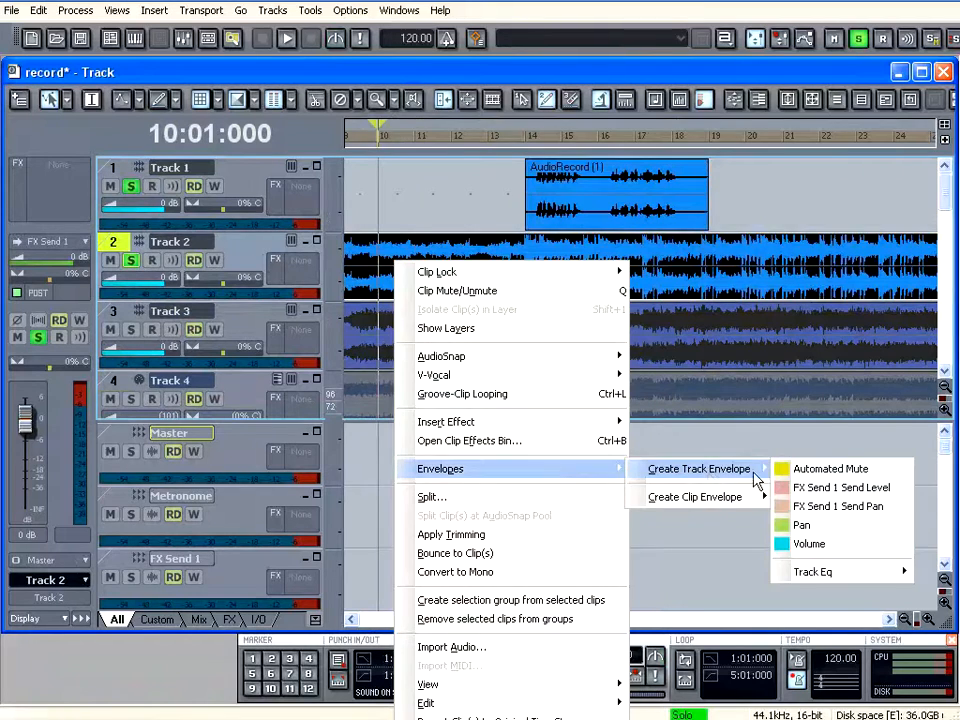
pyautogui.click(809, 543)
# Add four nodes to Track 2's volume envelope and lower the section between about bars 15 and 16 to -6.7 dB
pyautogui.moveTo(546, 252); pyautogui.dragTo(614, 252)
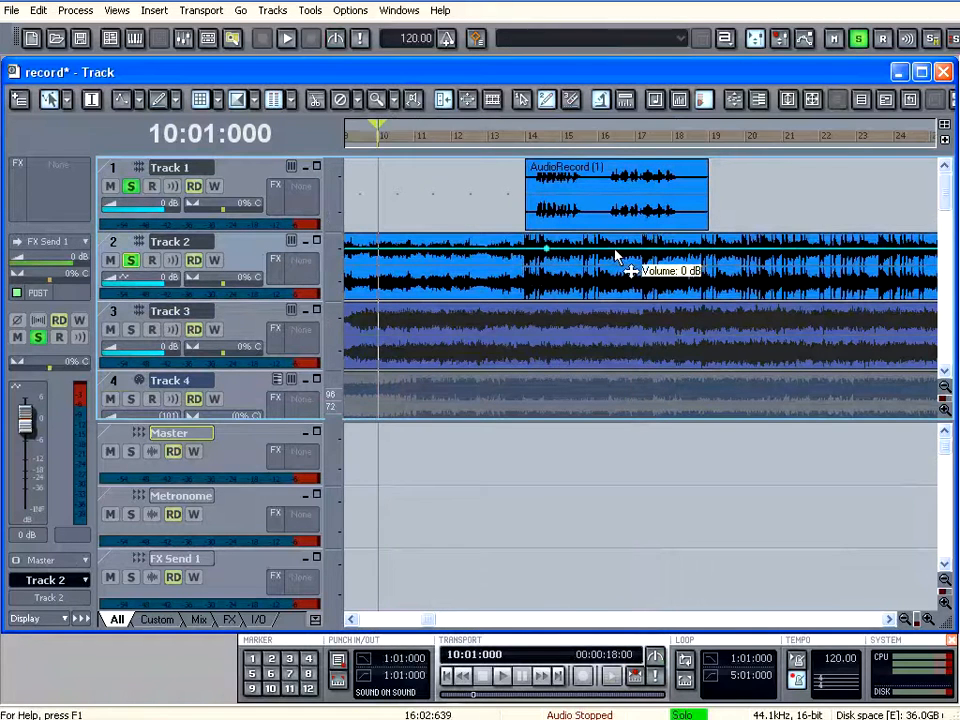
pyautogui.doubleClick(560, 250)
pyautogui.doubleClick(601, 250)
pyautogui.moveTo(555, 243); pyautogui.dragTo(572, 282)
pyautogui.hotkey('ctrl', 'z')
# Turn off grid snapping and move the AudioRecord clip so it starts at the beginning of Track 2's volume dip
pyautogui.click(580, 207)
pyautogui.moveTo(573, 207); pyautogui.dragTo(643, 196)
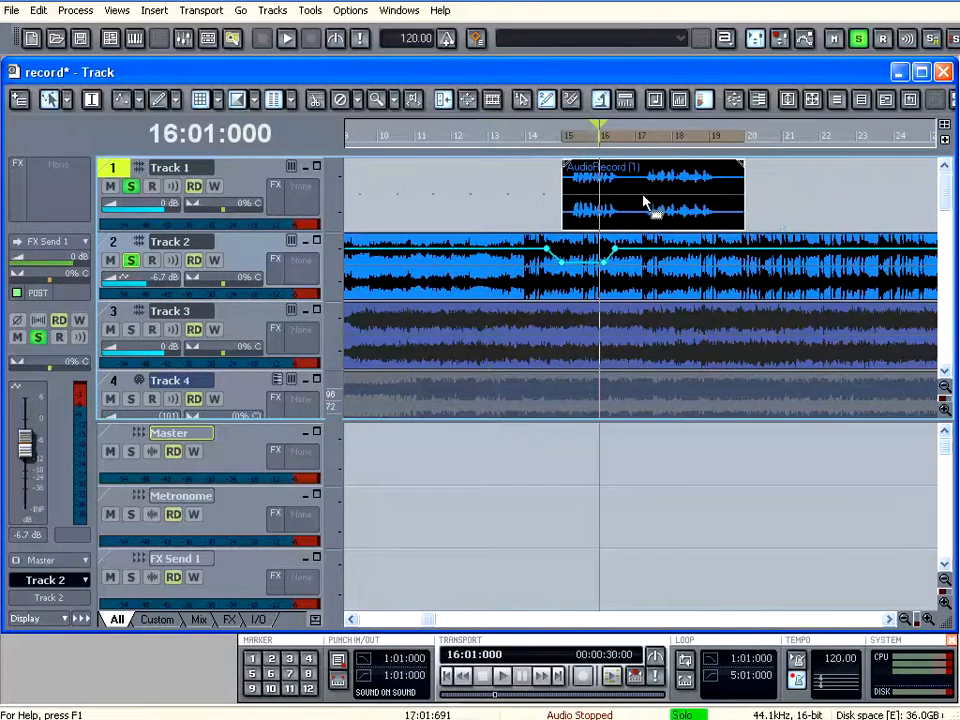
pyautogui.click(200, 103)
pyautogui.moveTo(634, 210); pyautogui.dragTo(619, 207)
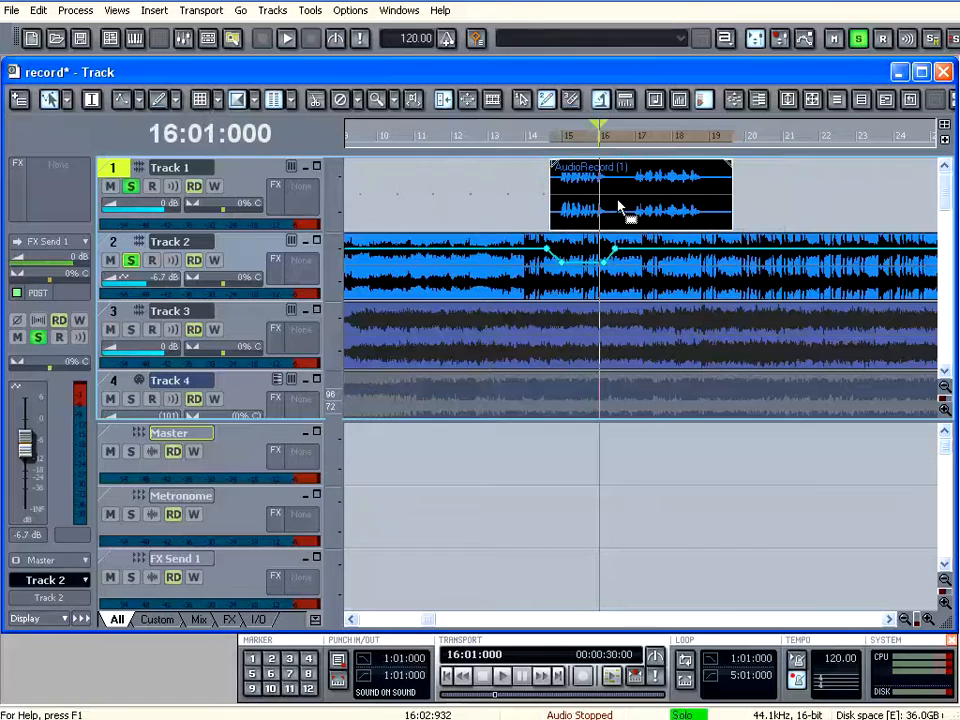
# Raise Track 1's volume to 6.0 dB and play back the voice over the music from 14:02:405
pyautogui.click(538, 135)
pyautogui.click(125, 174)
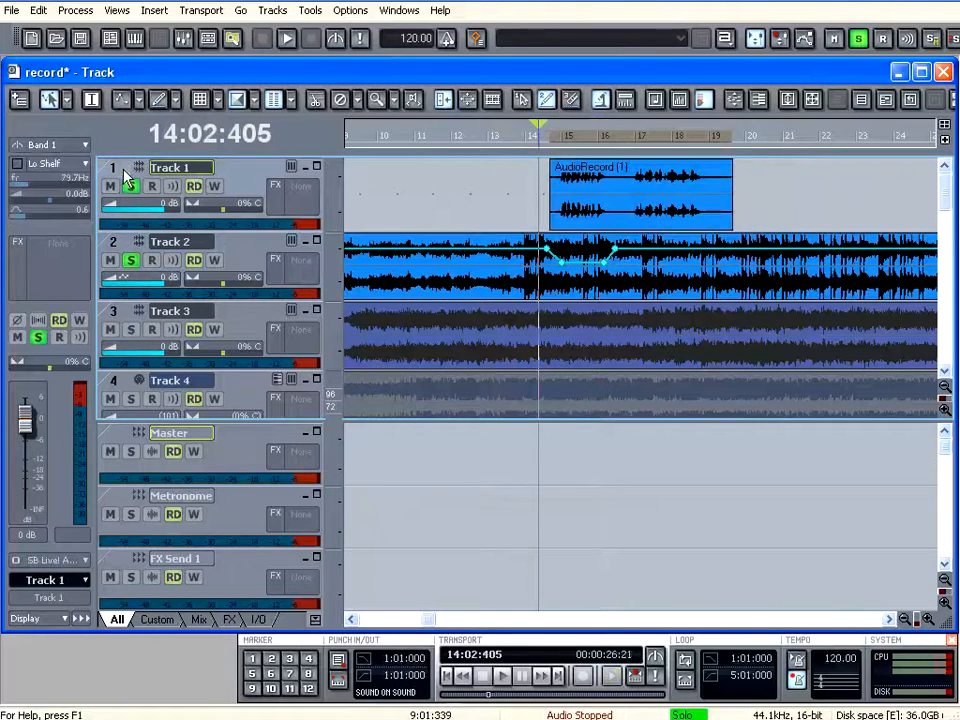
pyautogui.moveTo(26, 428); pyautogui.dragTo(26, 398)
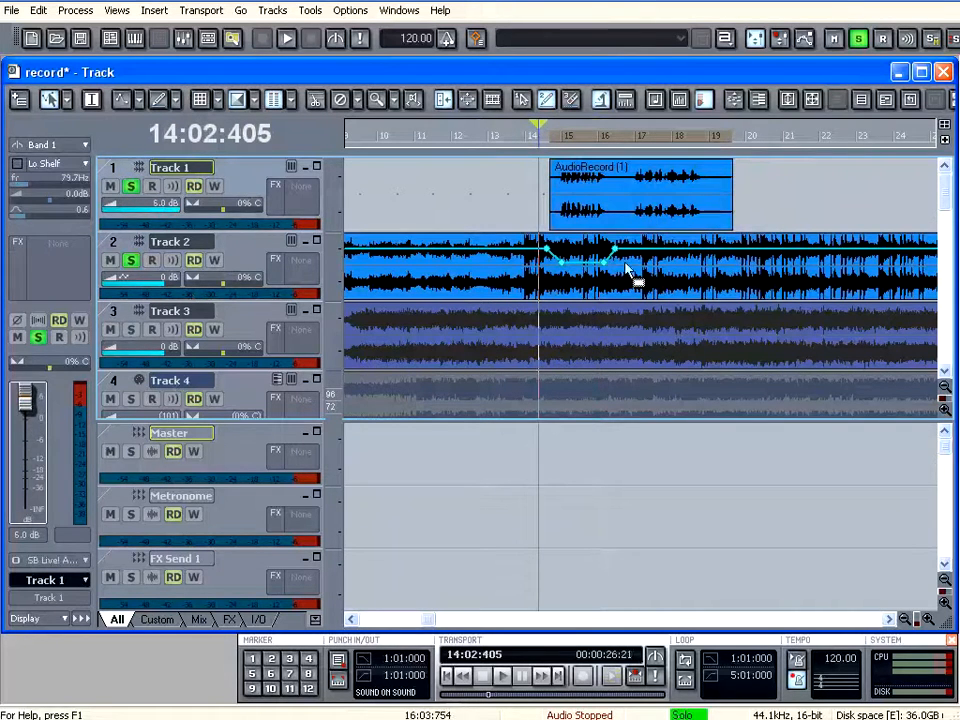
pyautogui.click(503, 678)
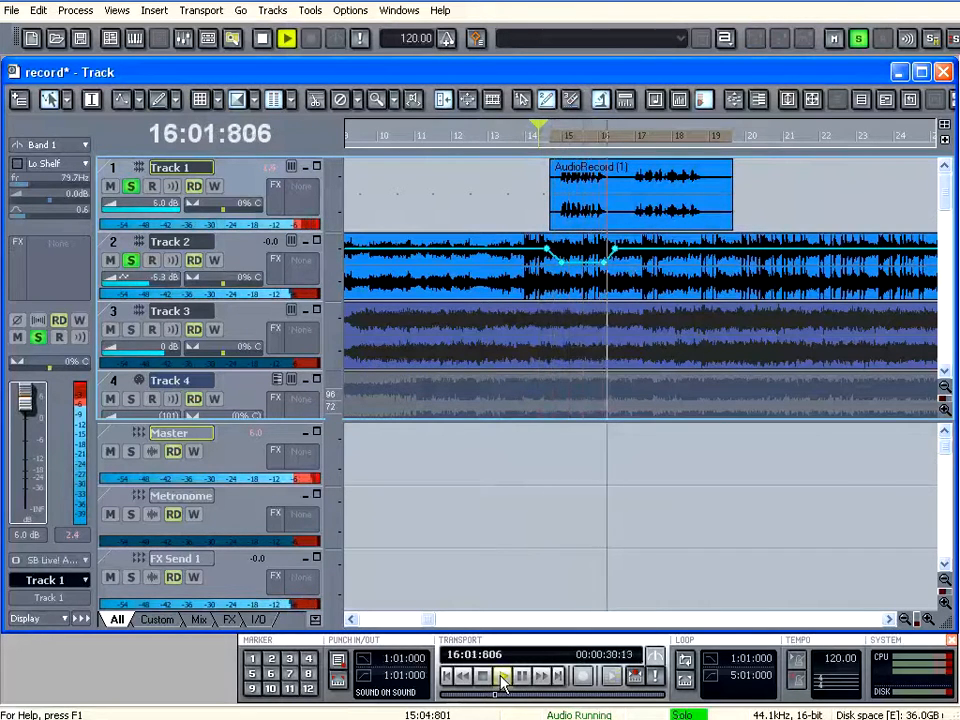
pyautogui.click(489, 679)
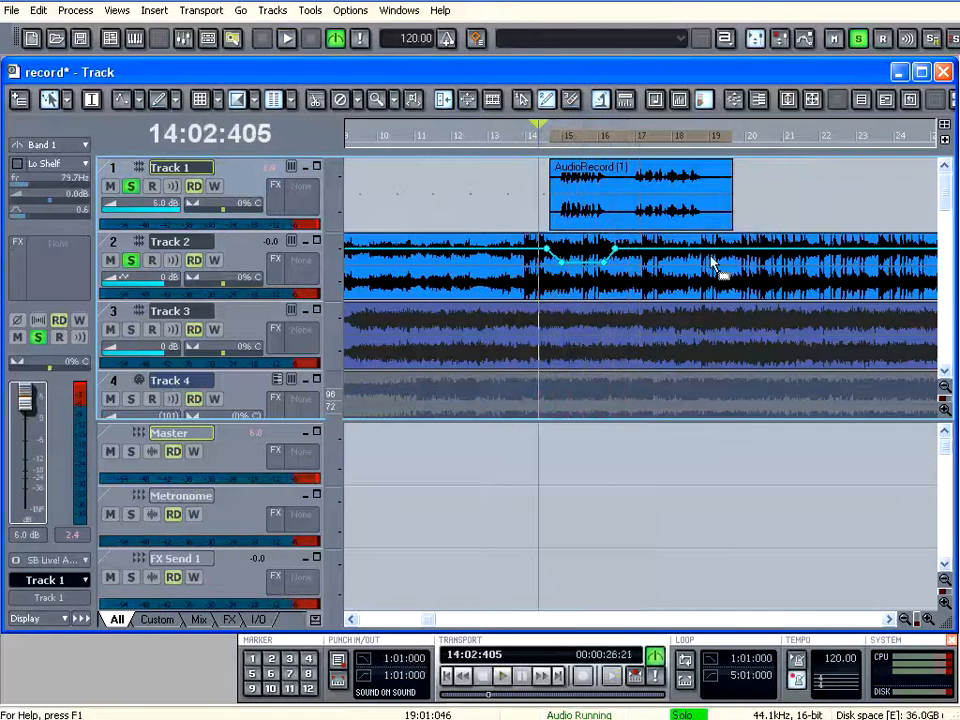
# Split the AudioRecord clip in the gap at 16:03:168 and move its second part to about the middle of bar 21
pyautogui.click(618, 139)
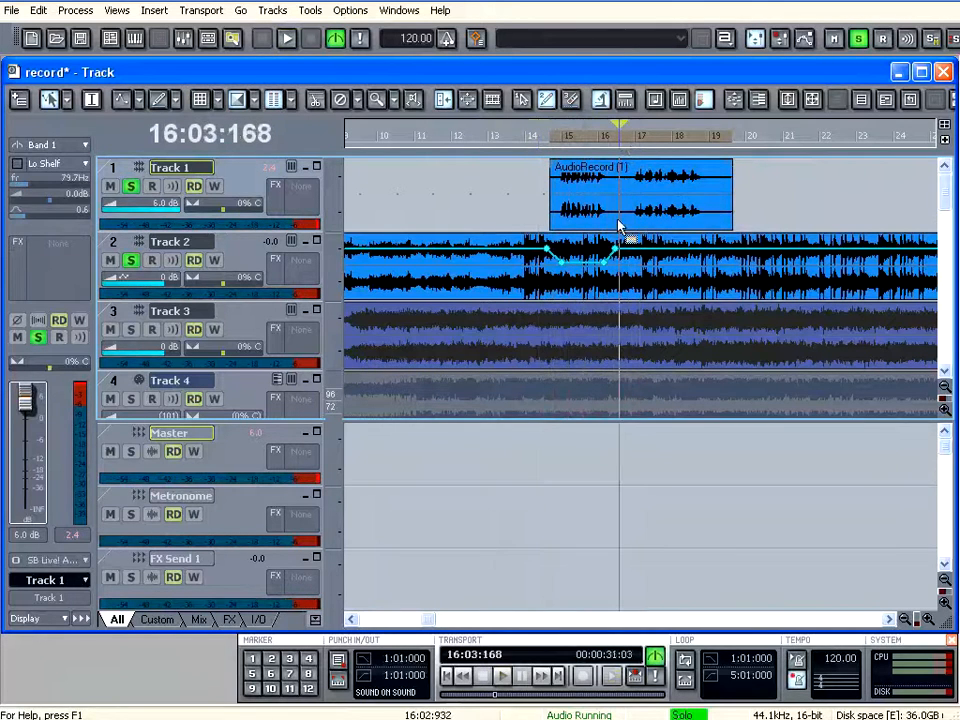
pyautogui.click(317, 103)
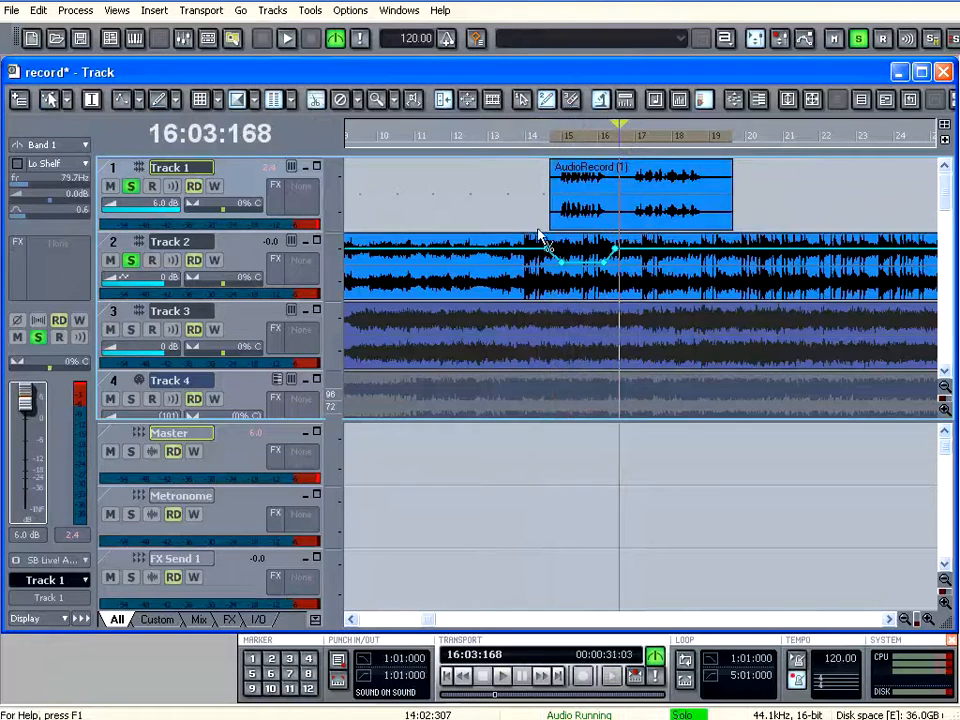
pyautogui.click(621, 200)
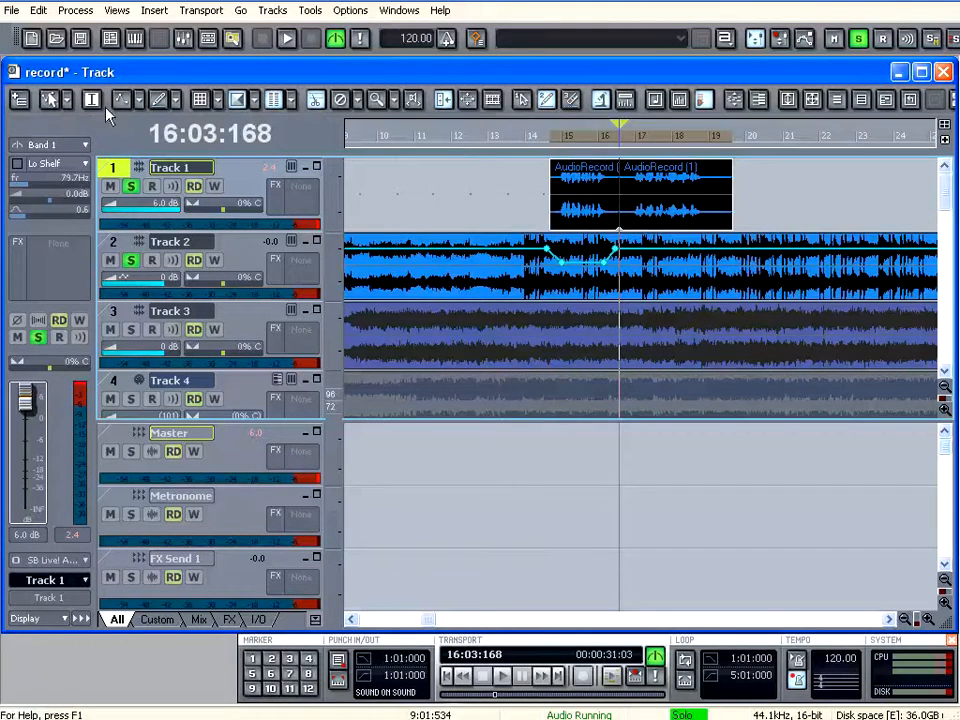
pyautogui.click(50, 101)
pyautogui.click(661, 214)
pyautogui.moveTo(643, 208); pyautogui.dragTo(825, 208)
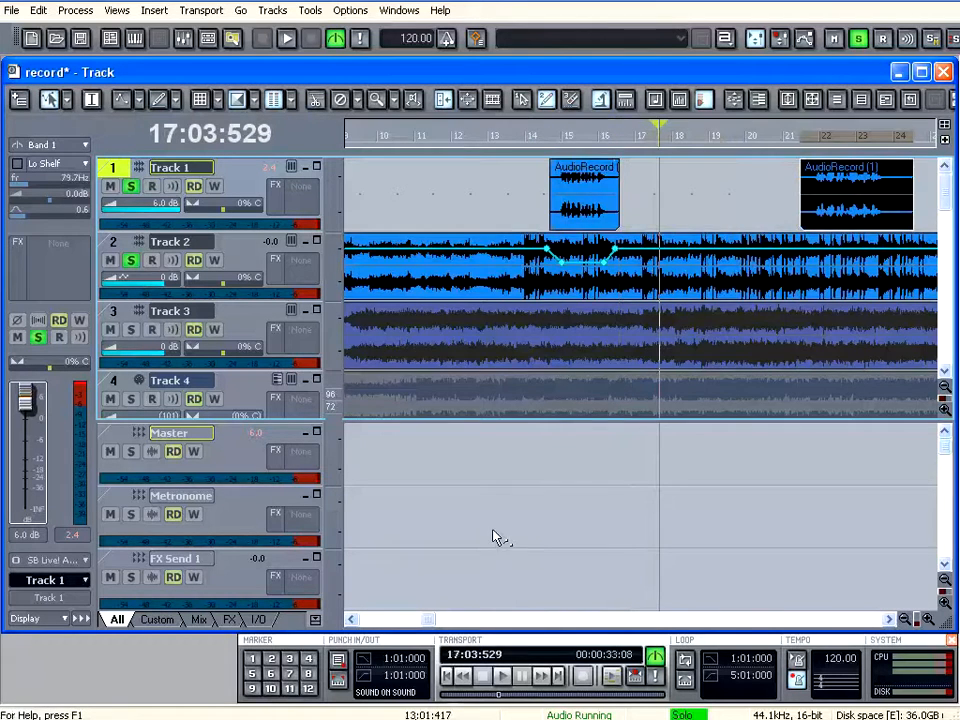
# Split the Disco clip at 18:01:672, delete the part after it, and fade the volume envelope to -INF at the clip's end
pyautogui.moveTo(427, 626); pyautogui.dragTo(452, 622)
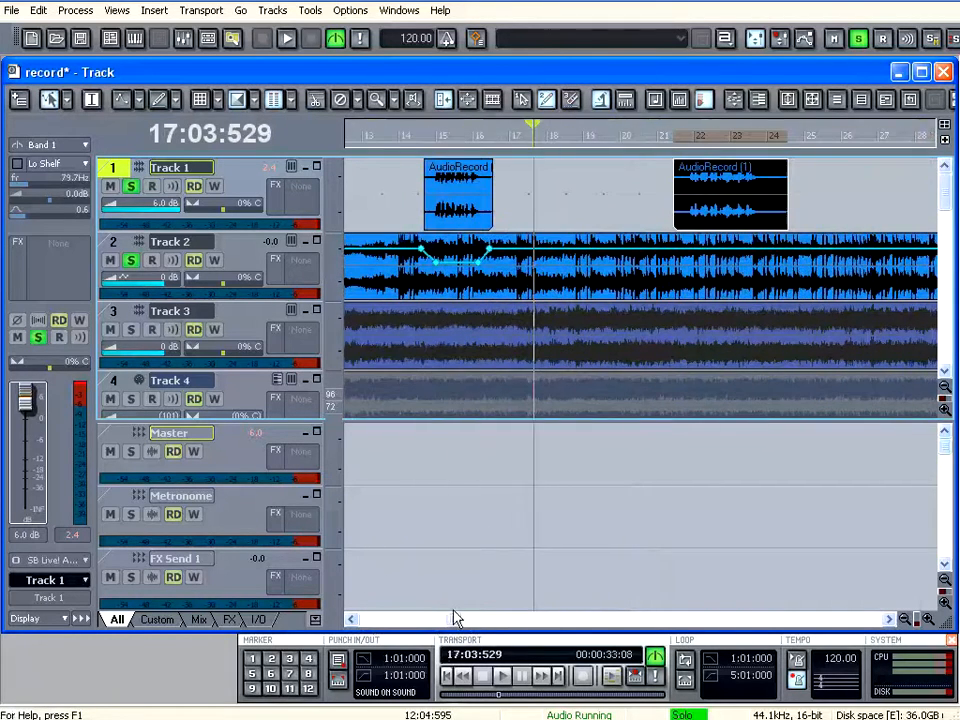
pyautogui.click(553, 135)
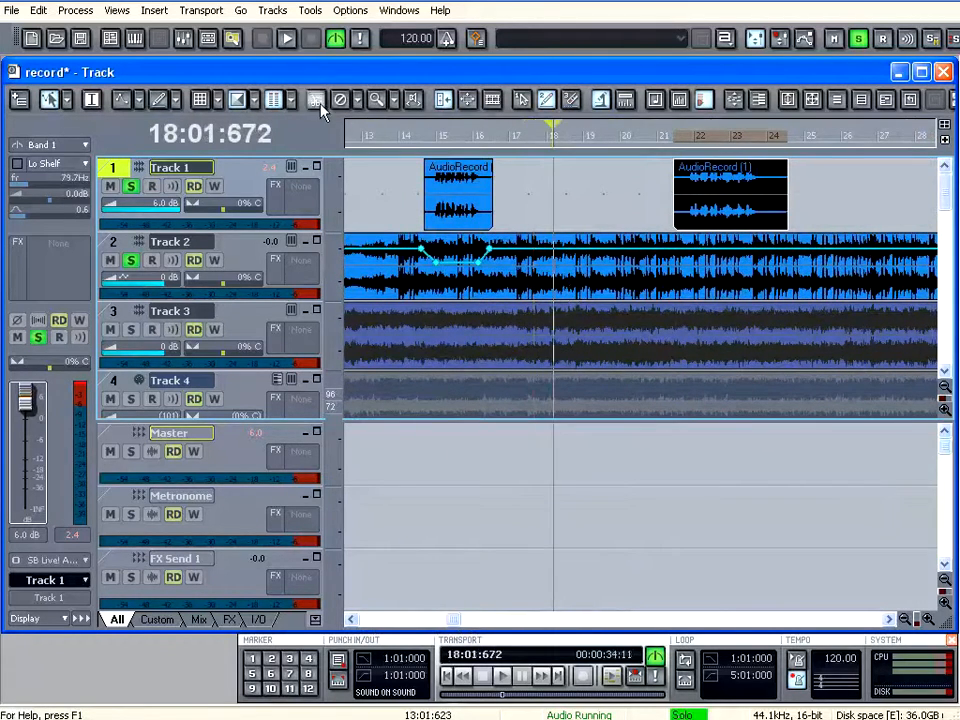
pyautogui.click(314, 103)
pyautogui.click(555, 288)
pyautogui.click(52, 104)
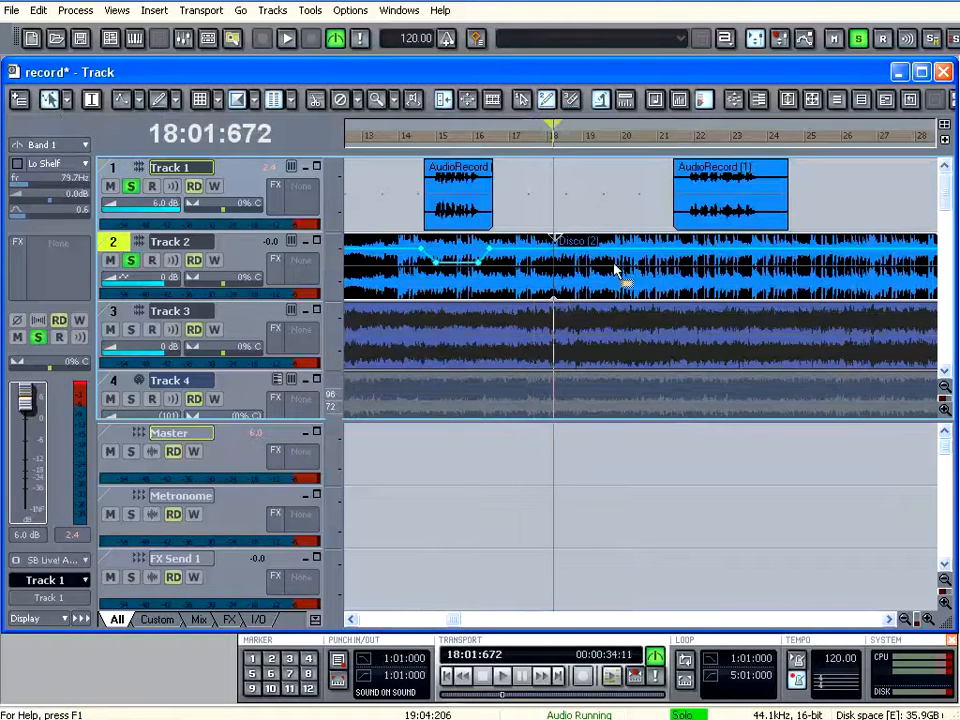
pyautogui.click(617, 268)
pyautogui.press('Delete')
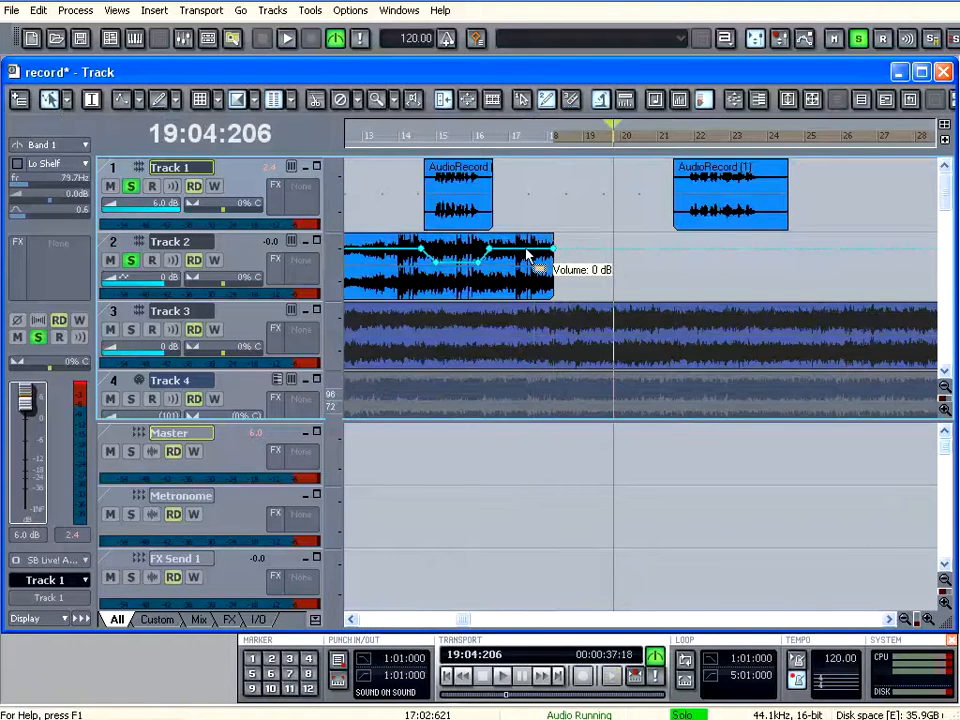
pyautogui.moveTo(553, 246); pyautogui.dragTo(548, 384)
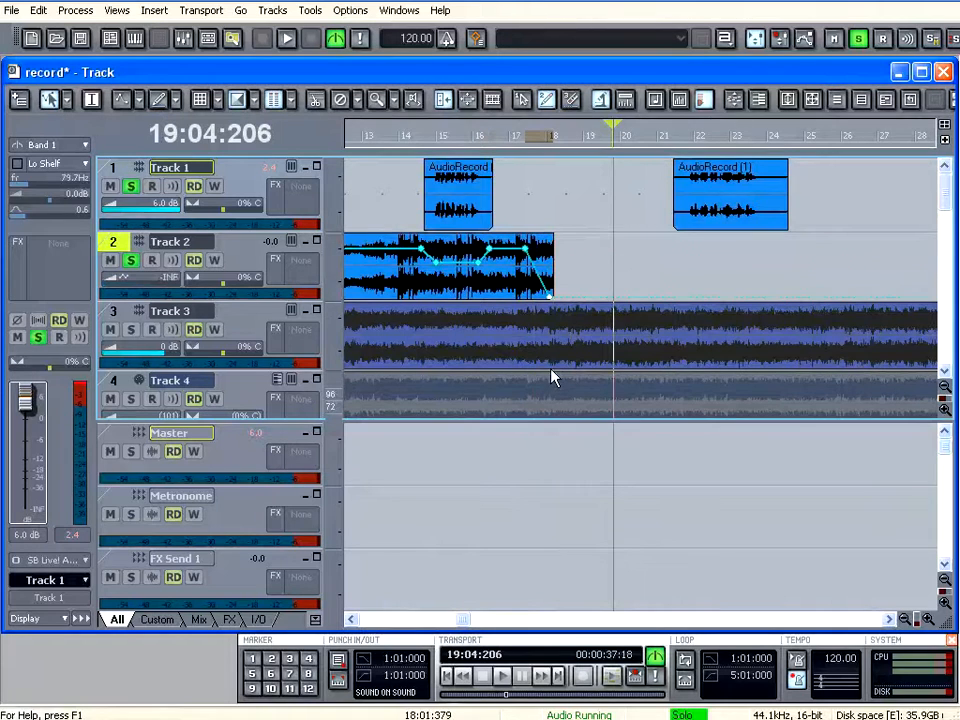
# Solo Track 3, move the Ruang clip to start at about bar 17, and play back the transition from Disco
pyautogui.hscroll(-6, 530, 562)
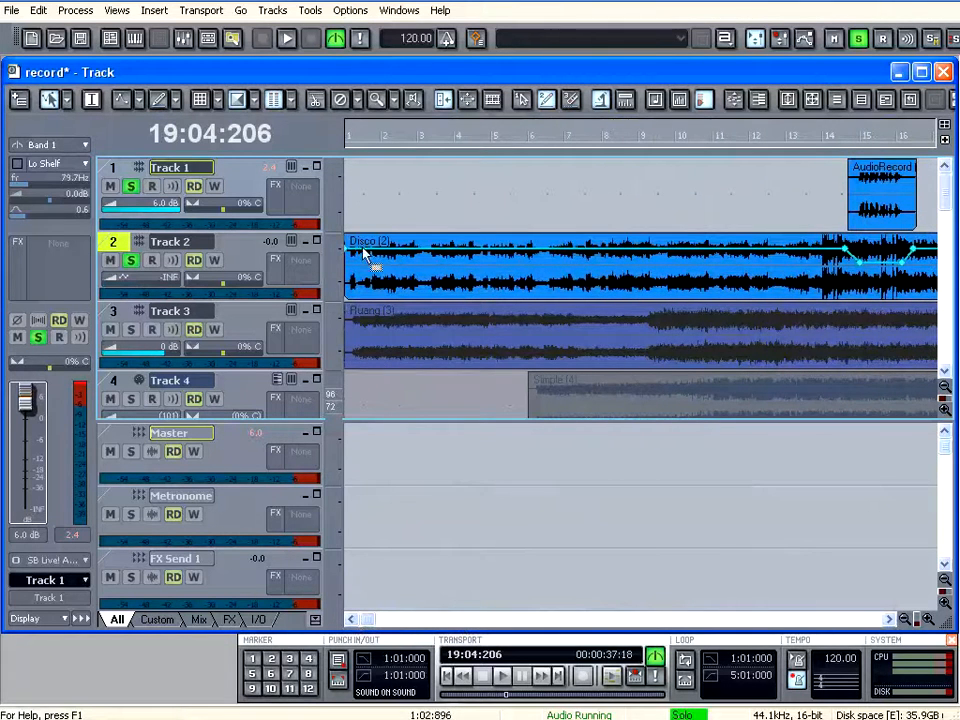
pyautogui.click(133, 329)
pyautogui.moveTo(392, 335); pyautogui.dragTo(770, 345)
pyautogui.click(724, 140)
pyautogui.press('space')
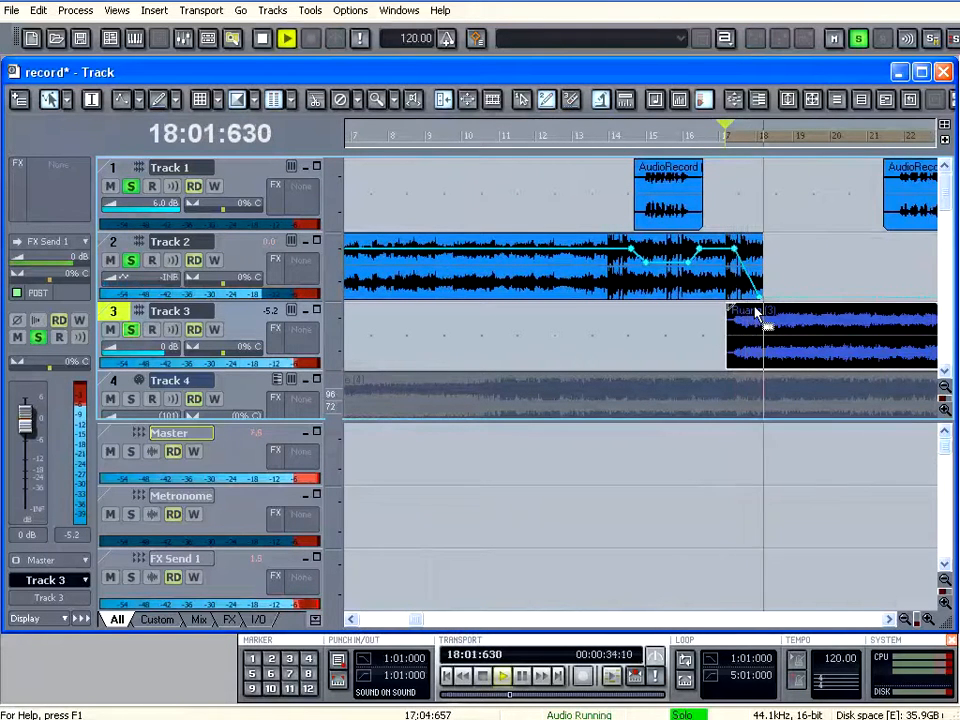
pyautogui.press('space')
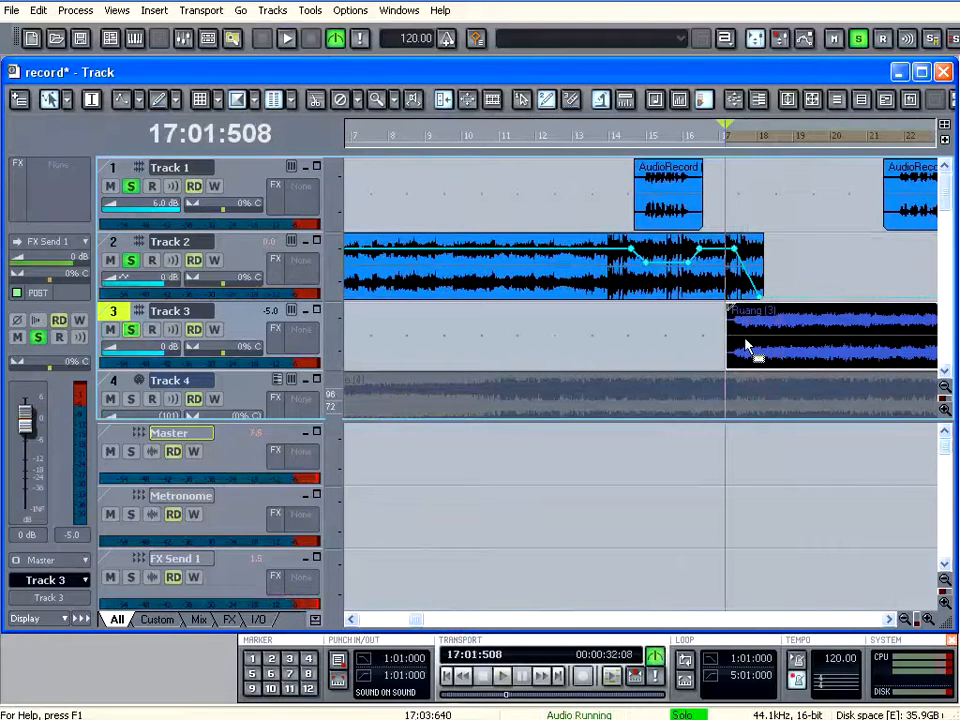
pyautogui.moveTo(790, 348)
pyautogui.mouseDown()
pyautogui.moveTo(780, 349)
pyautogui.moveTo(789, 349)
pyautogui.mouseUp()
pyautogui.click(630, 541)
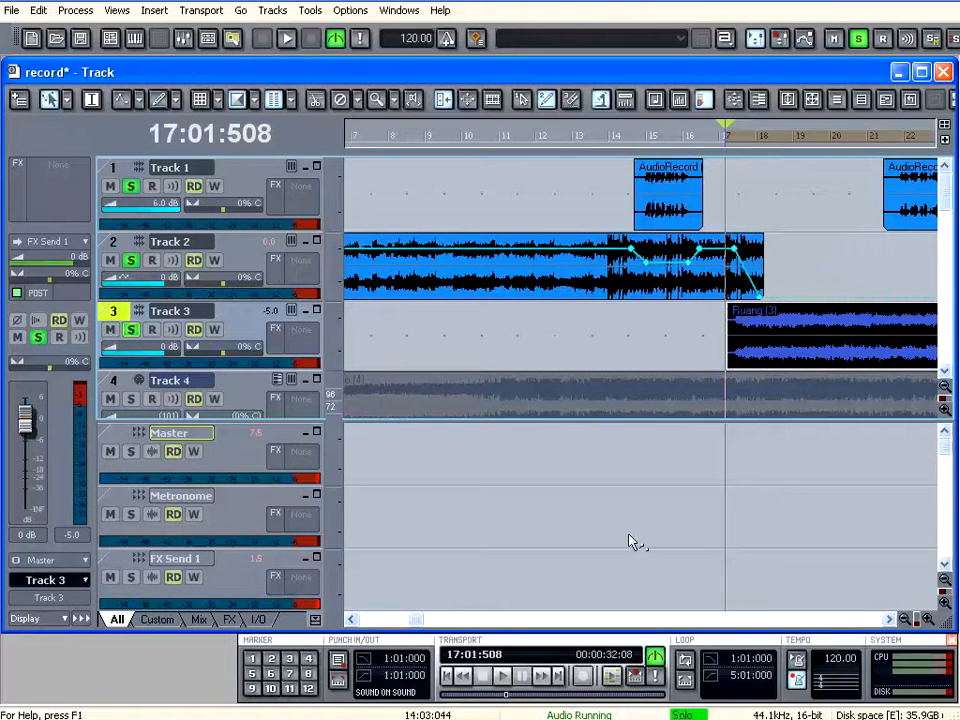
# Move the second AudioRecord clip on Track 1 to just after bar 27, over the Ruang music
pyautogui.moveTo(418, 622); pyautogui.dragTo(485, 620)
pyautogui.click(617, 204)
pyautogui.moveTo(597, 207); pyautogui.dragTo(811, 207)
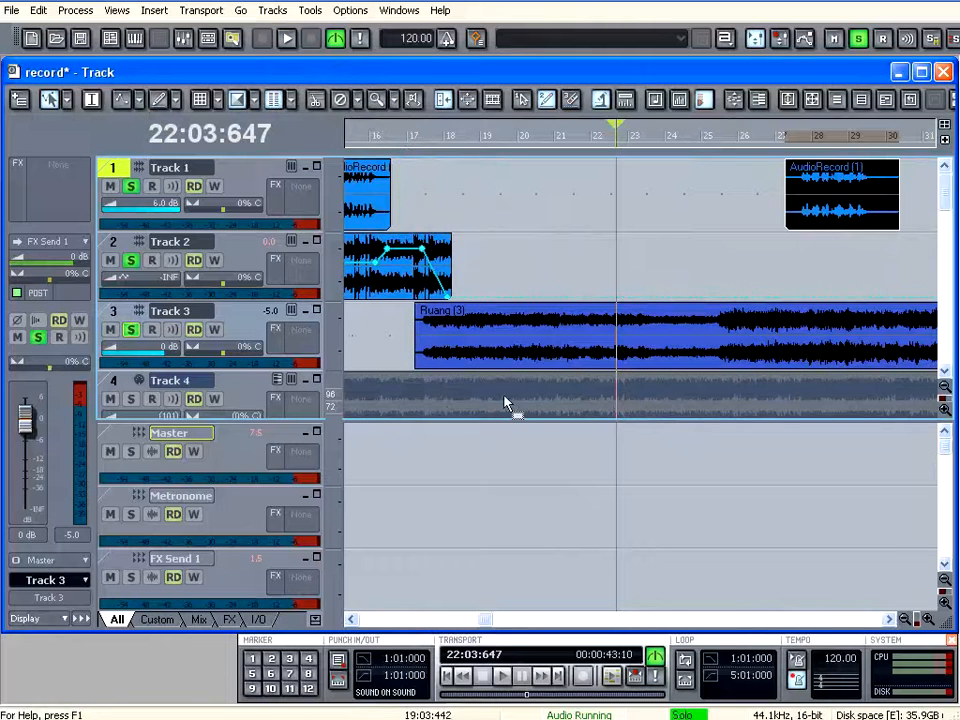
# Play back the arrangement from the beginning with more of the timeline in view
pyautogui.click(447, 678)
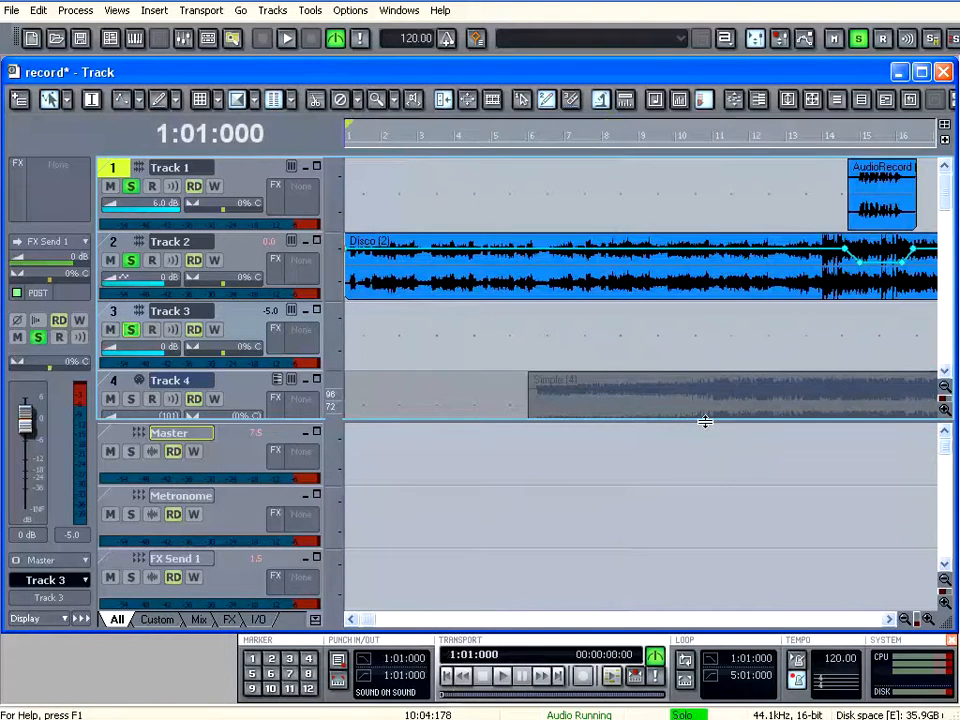
pyautogui.click(505, 678)
pyautogui.click(904, 620)
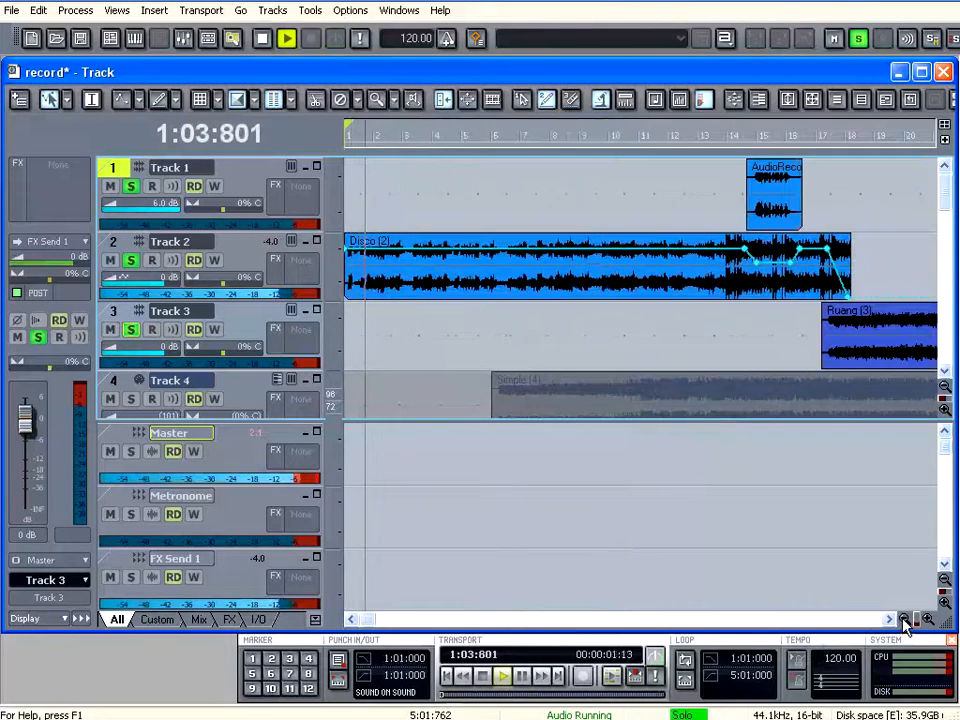
pyautogui.click(904, 620)
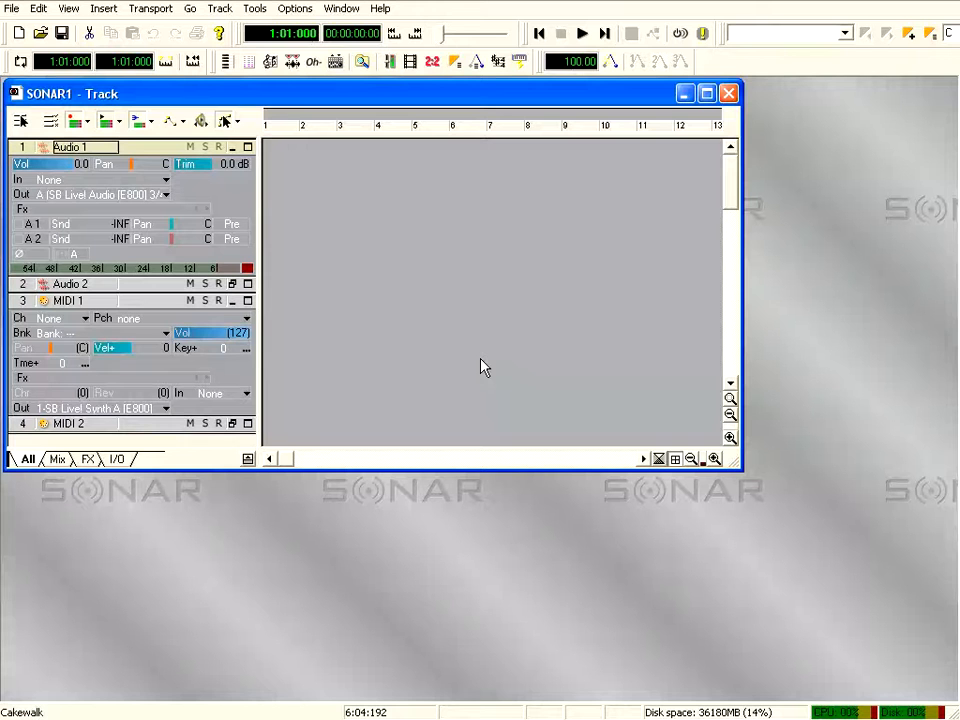
# Switch to the older SONAR version and browse for a project to open in the Midi folder on ASA STUDIO DATA 01 (E:)
pyautogui.click(13, 12)
pyautogui.click(28, 47)
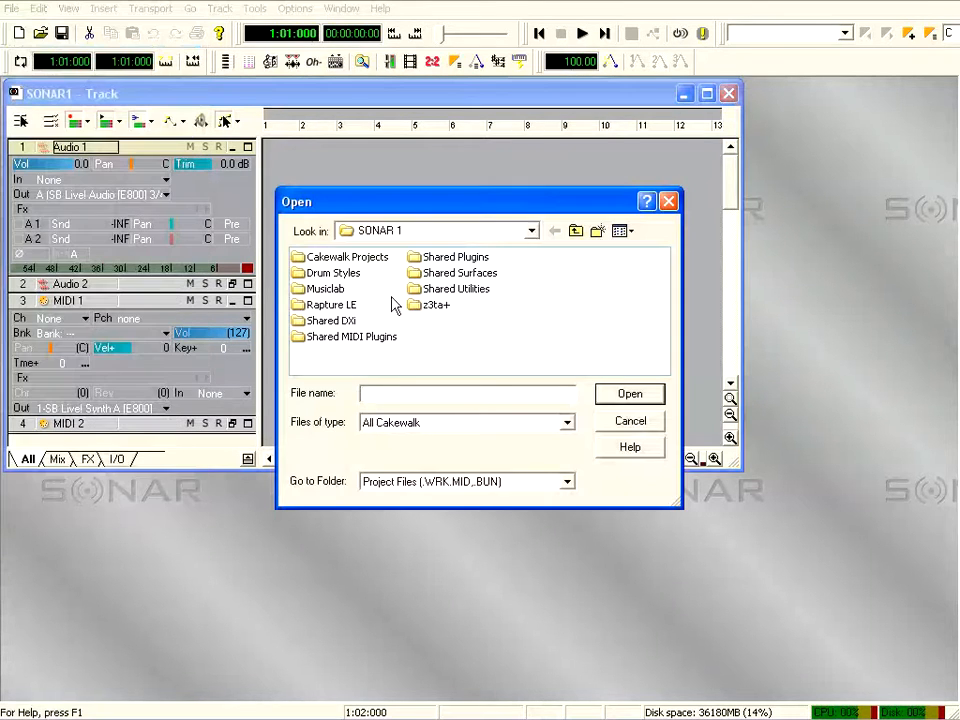
pyautogui.click(414, 236)
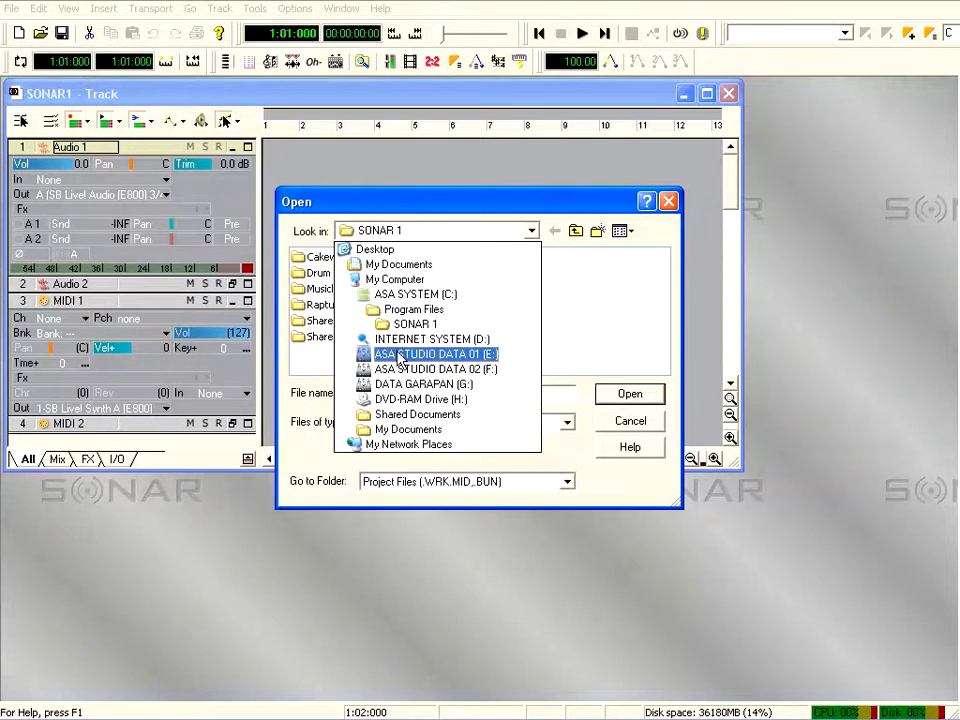
pyautogui.click(400, 356)
pyautogui.moveTo(338, 368); pyautogui.dragTo(489, 377)
pyautogui.doubleClick(530, 272)
pyautogui.doubleClick(312, 288)
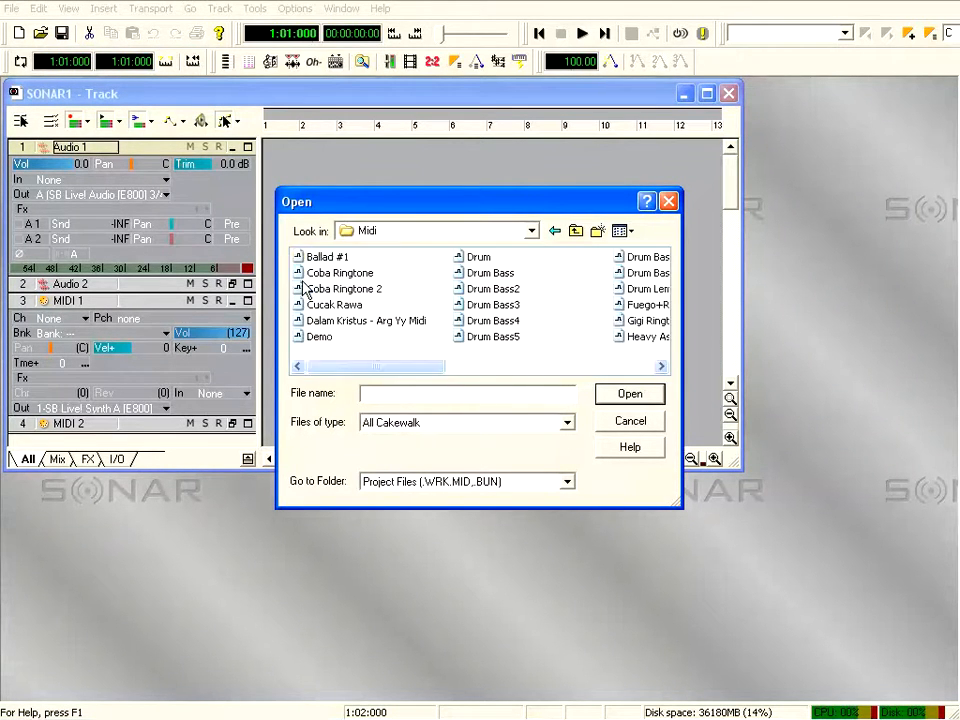
# Open the Yy - Salam Damai Midi2 file from the Midi folder
pyautogui.moveTo(398, 377); pyautogui.dragTo(600, 375)
pyautogui.click(492, 320)
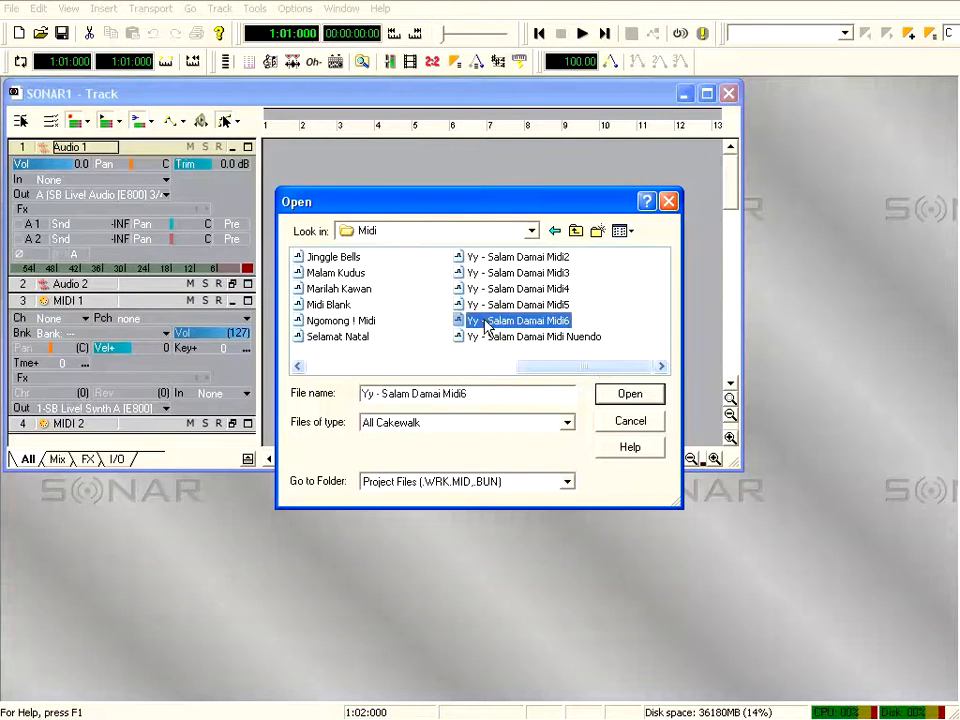
pyautogui.click(520, 258)
pyautogui.click(633, 399)
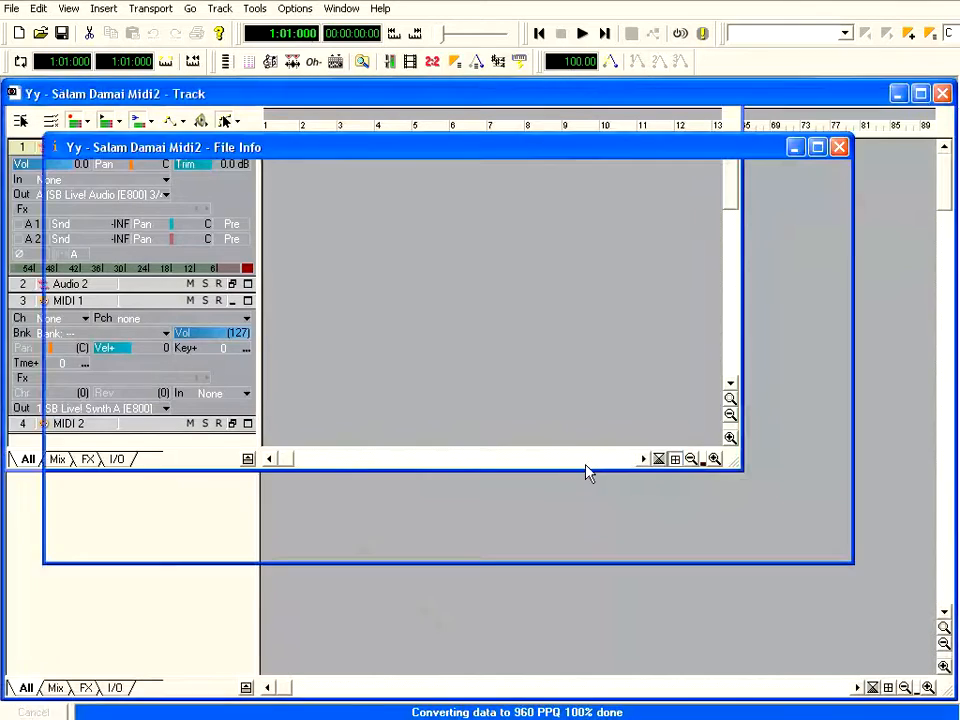
# Play back the Salam Damai MIDI song from the beginning and stop near bar 49
pyautogui.click(436, 408)
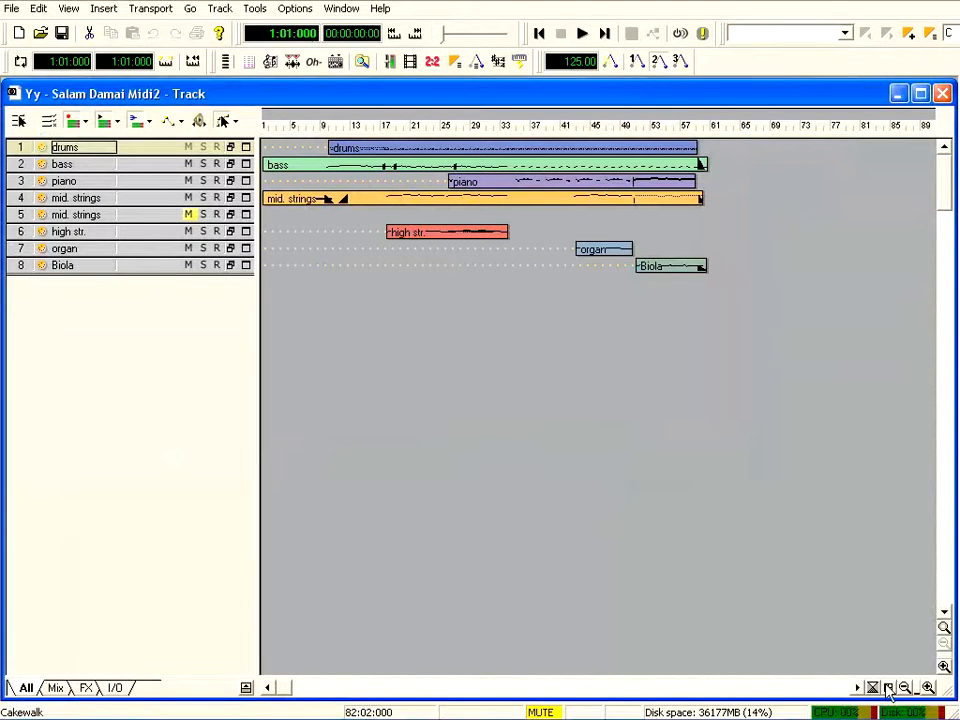
pyautogui.click(927, 689)
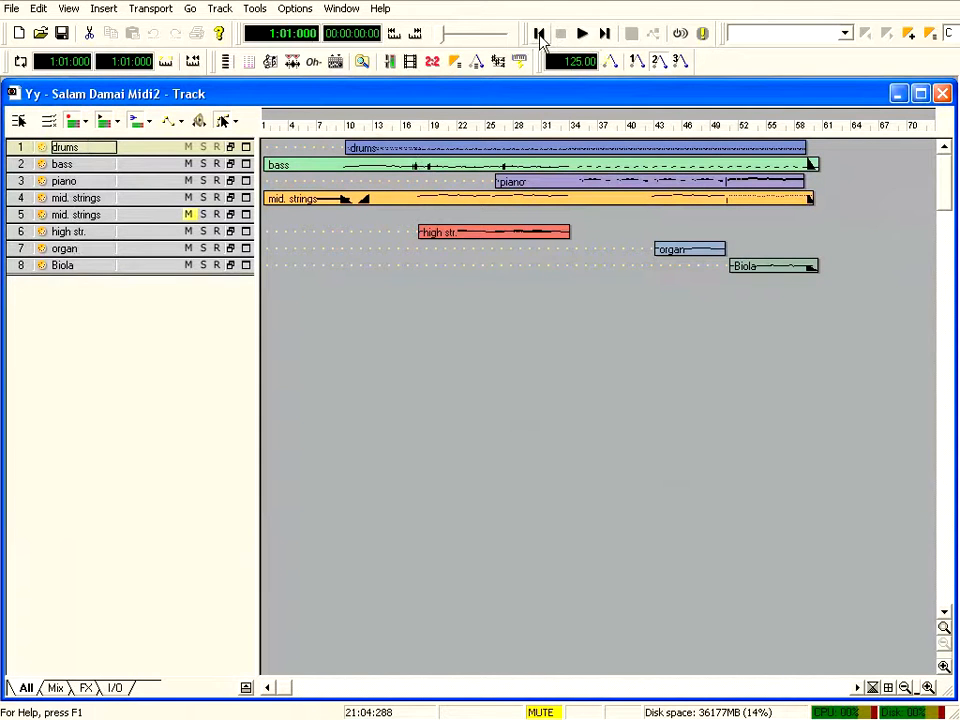
pyautogui.click(584, 35)
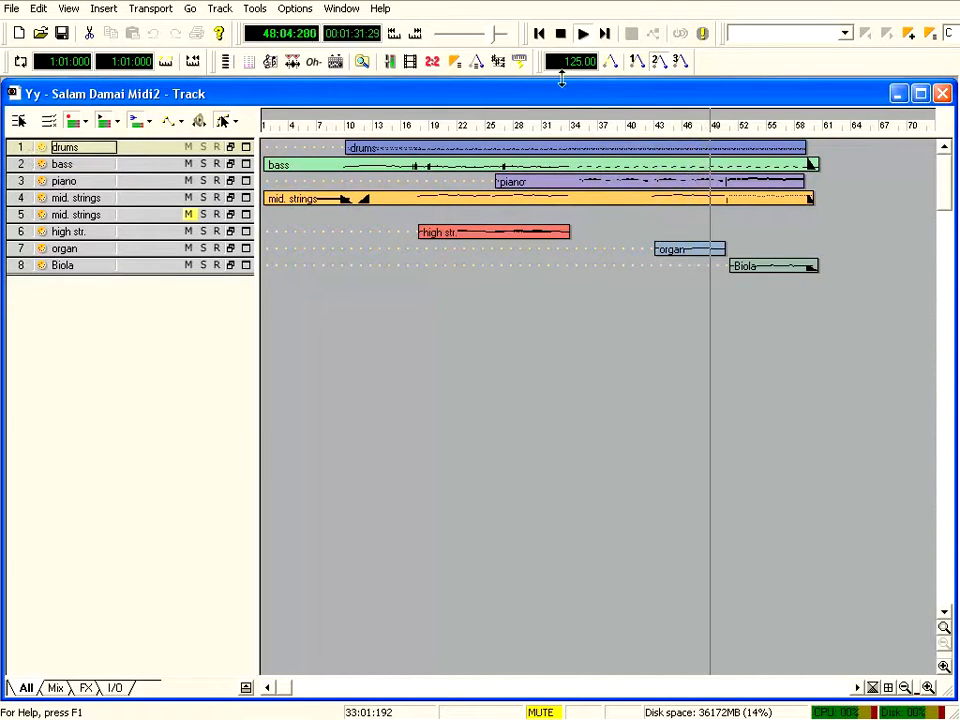
pyautogui.click(562, 34)
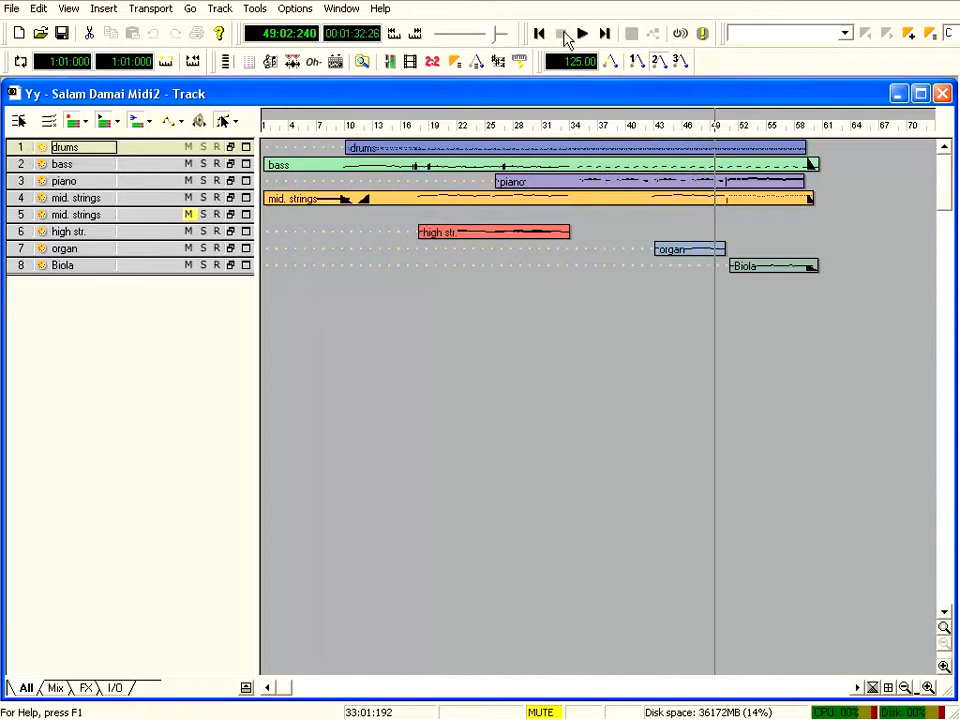
# Insert a new audio track below the Biola track and expand it to show all its controls
pyautogui.rightClick(64, 320)
pyautogui.click(39, 306)
pyautogui.rightClick(39, 302)
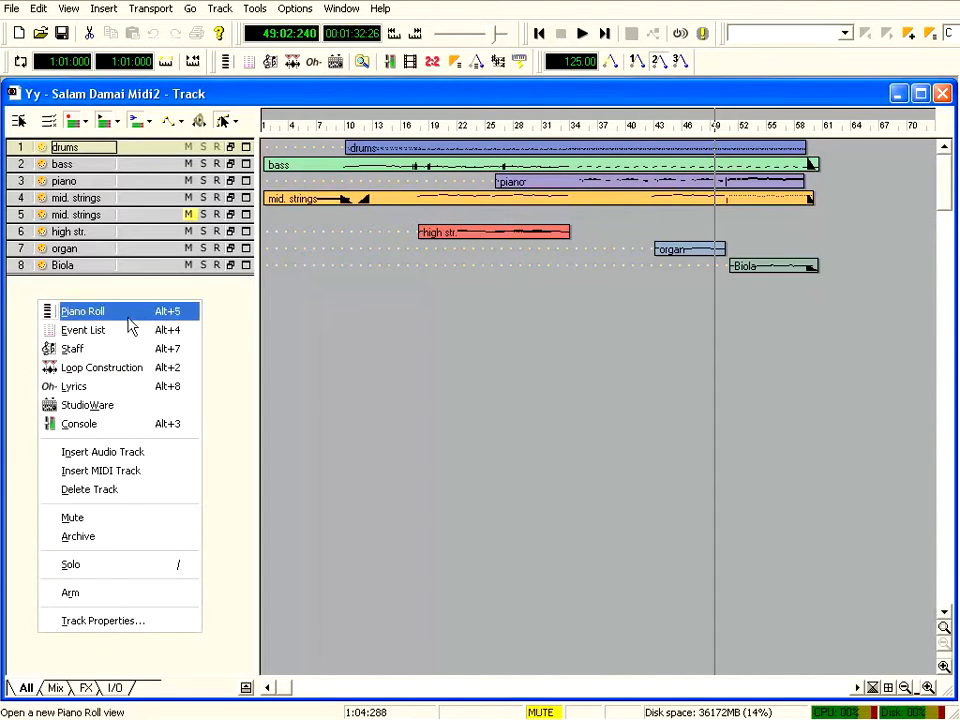
pyautogui.click(146, 459)
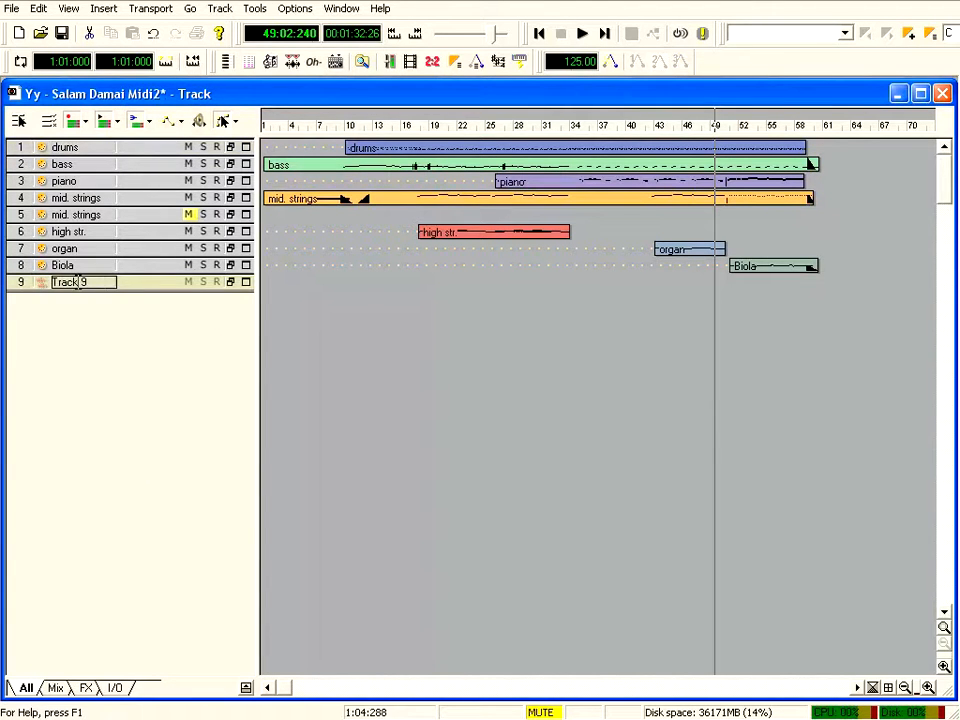
pyautogui.moveTo(110, 290); pyautogui.dragTo(151, 413)
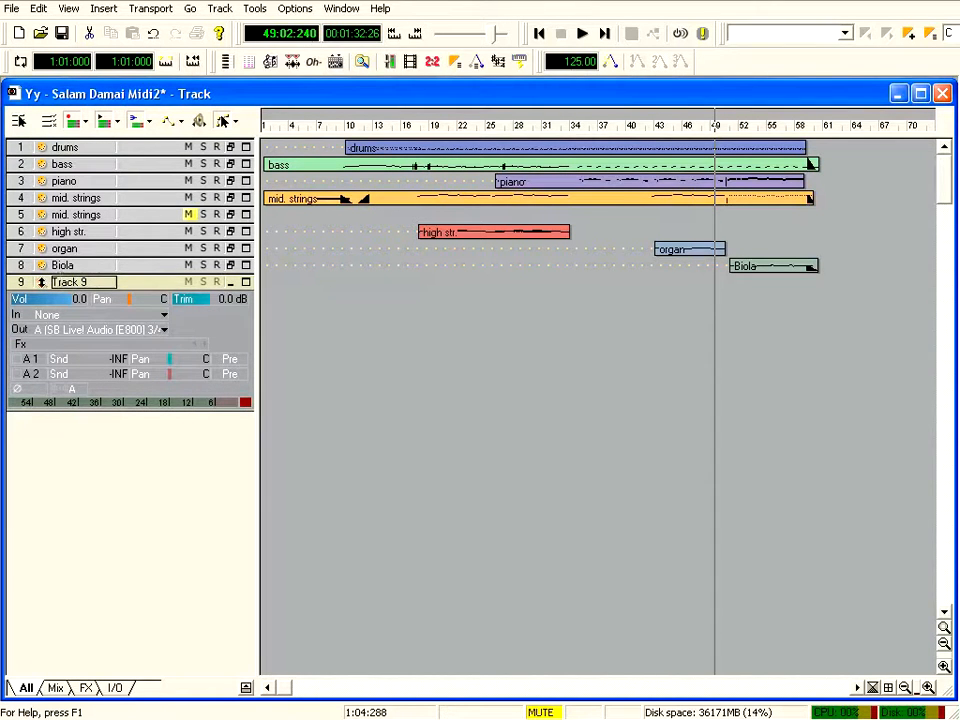
# Select the whole of Track 9 and place the playback position just after bar 4
pyautogui.moveTo(42, 266); pyautogui.dragTo(44, 150)
pyautogui.click(43, 283)
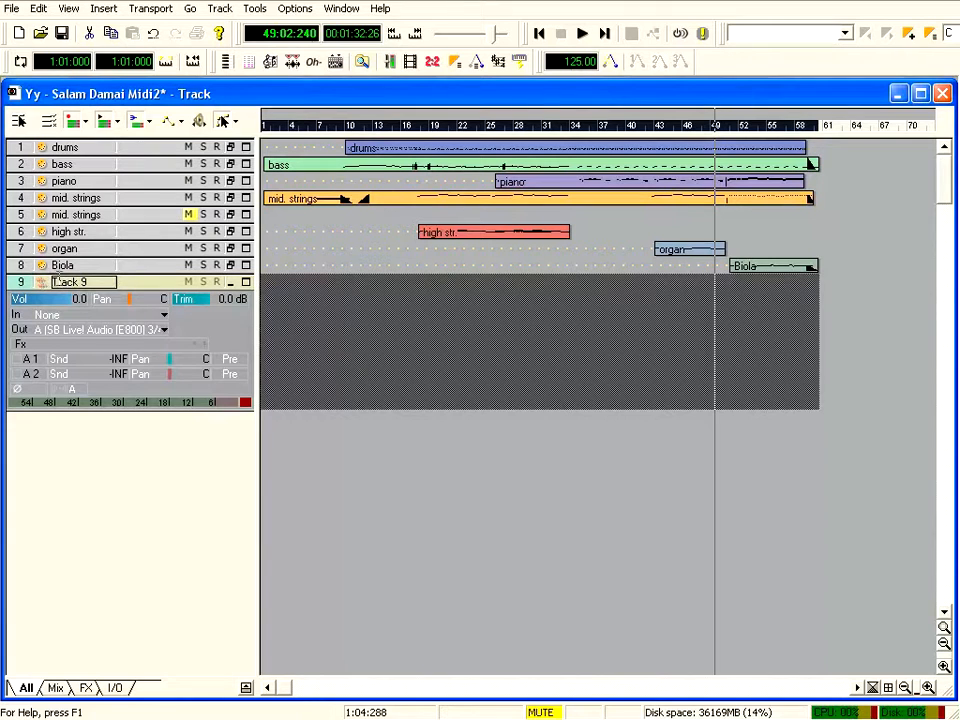
pyautogui.click(296, 131)
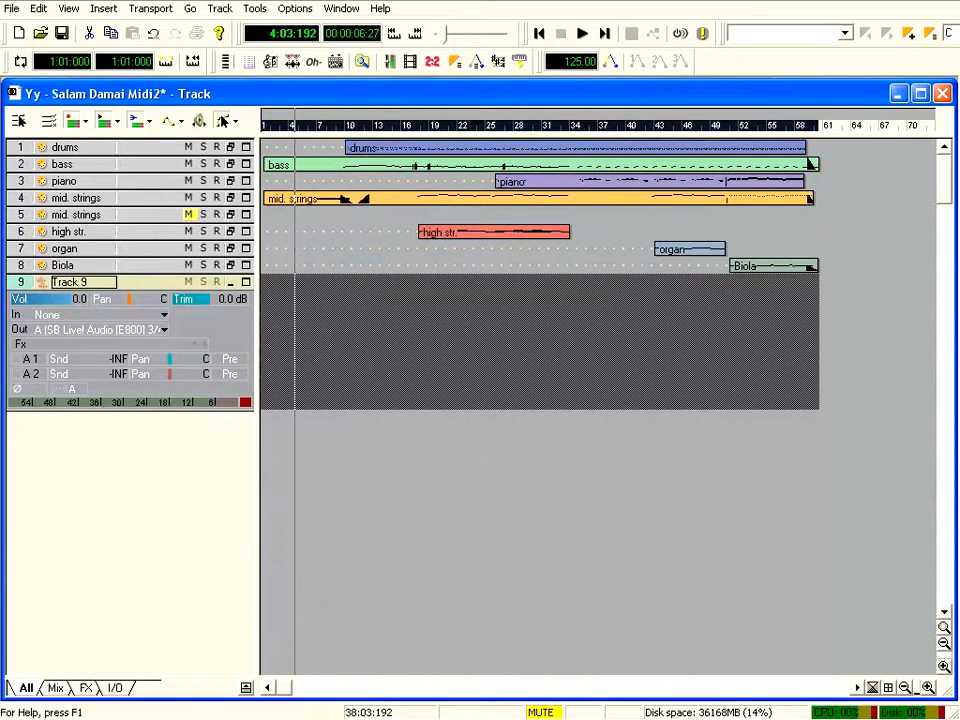
# Switch to the SB Live! sound card mixer, change it from playback to recording controls, and close it after checking the "What U Hear" source
pyautogui.hotkey('alt', 'Tab')
pyautogui.moveTo(448, 132)
pyautogui.mouseDown()
pyautogui.moveTo(446, 146)
pyautogui.moveTo(436, 145)
pyautogui.mouseUp()
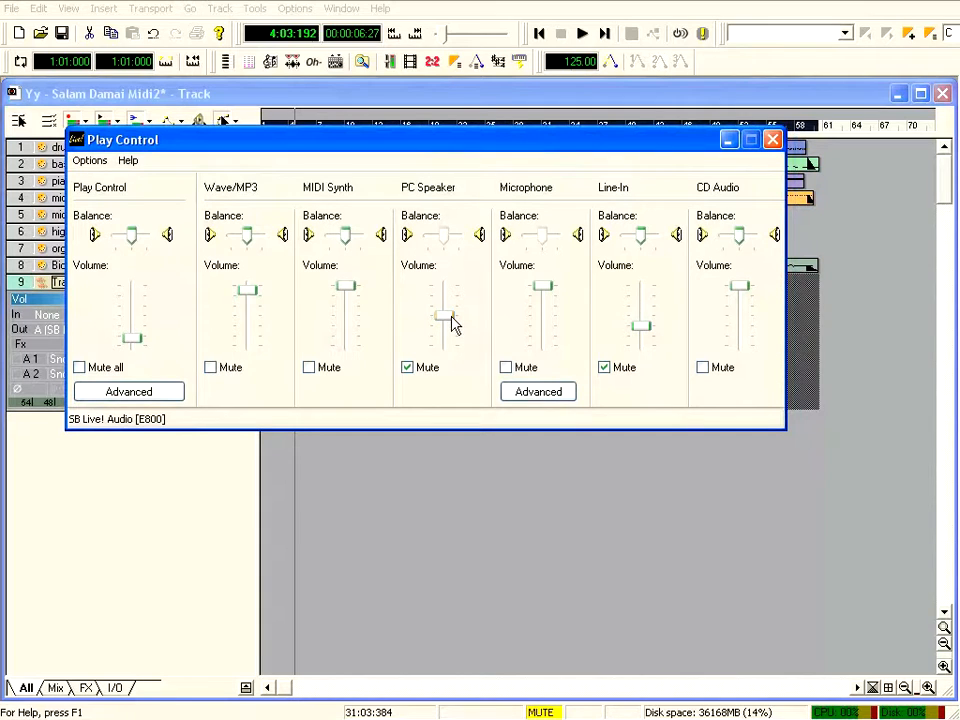
pyautogui.click(88, 161)
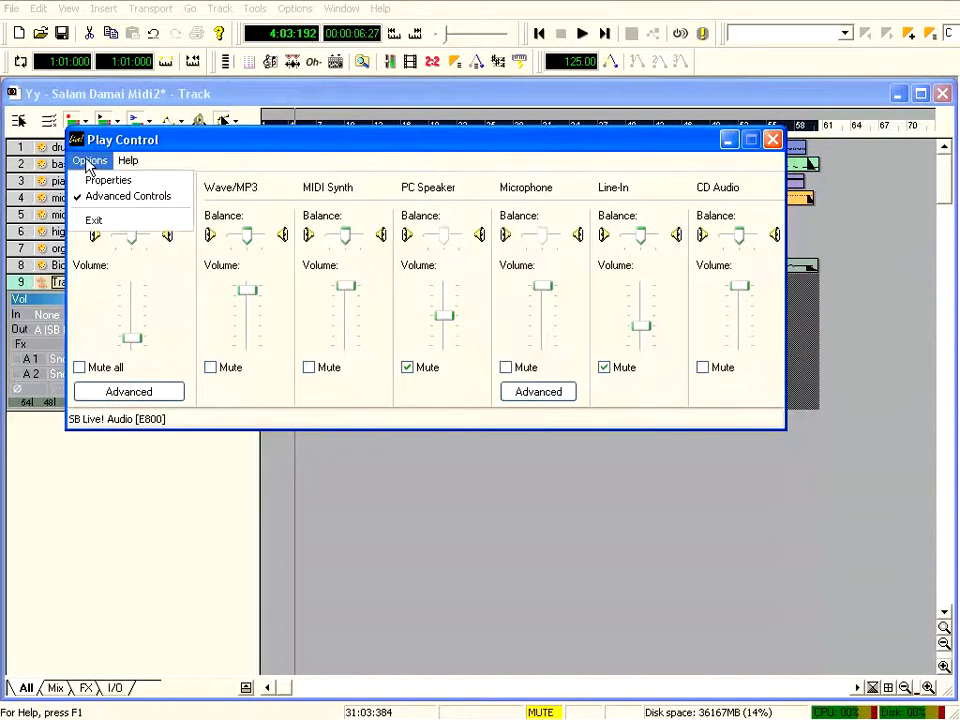
pyautogui.click(75, 181)
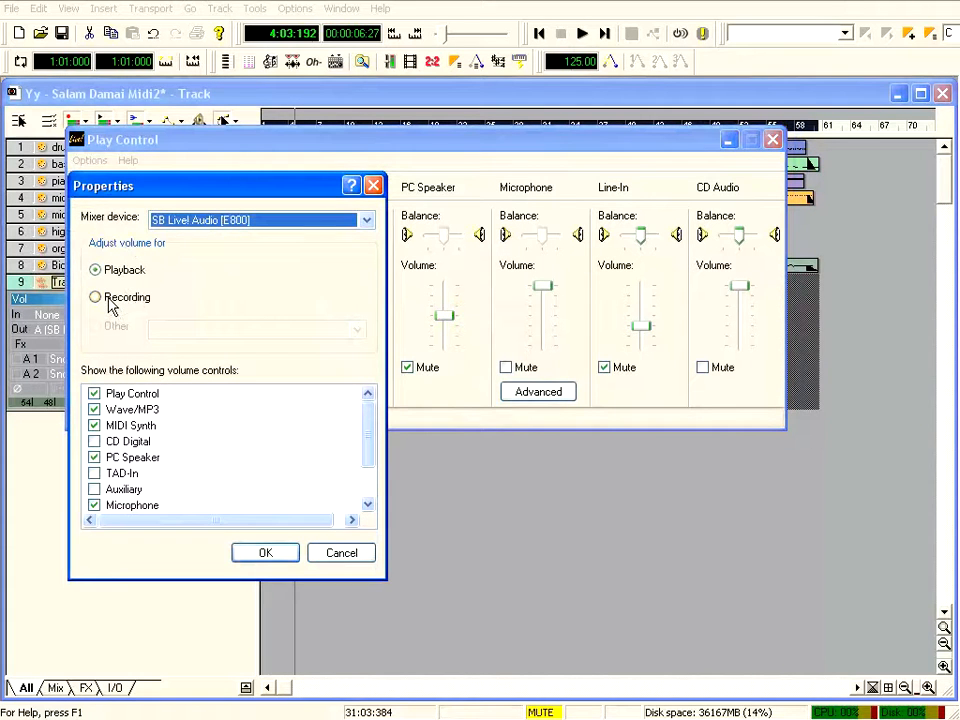
pyautogui.click(95, 298)
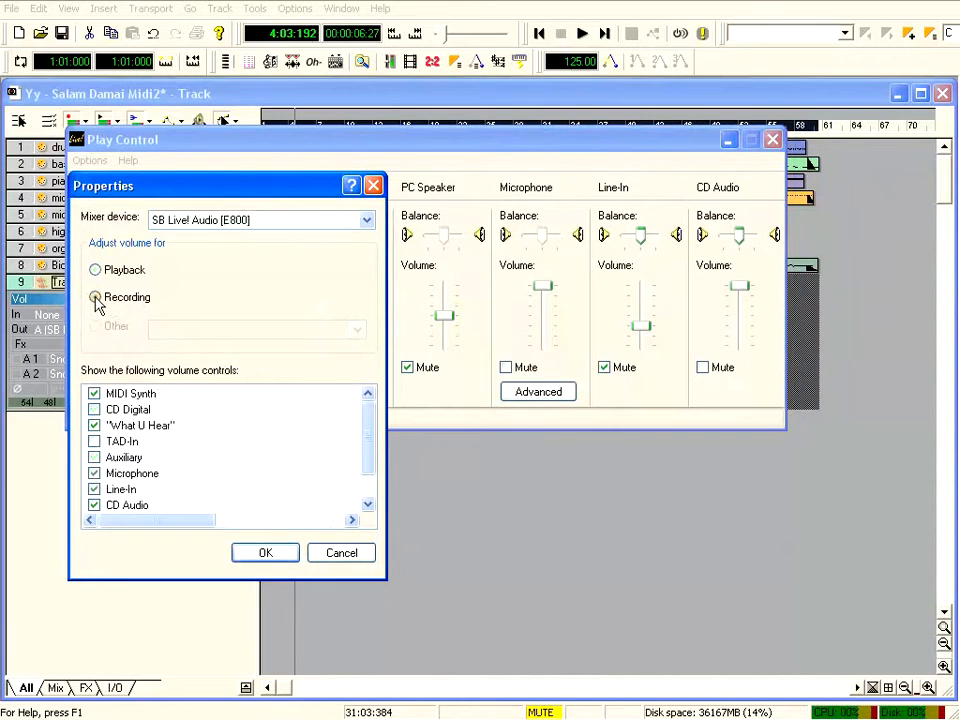
pyautogui.click(265, 554)
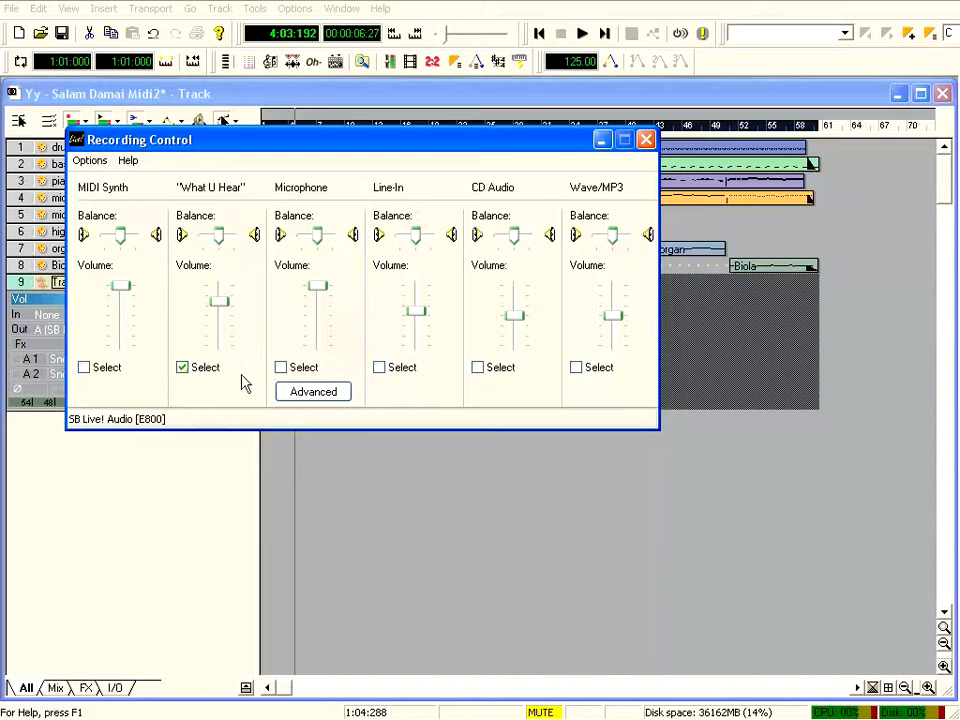
pyautogui.click(645, 139)
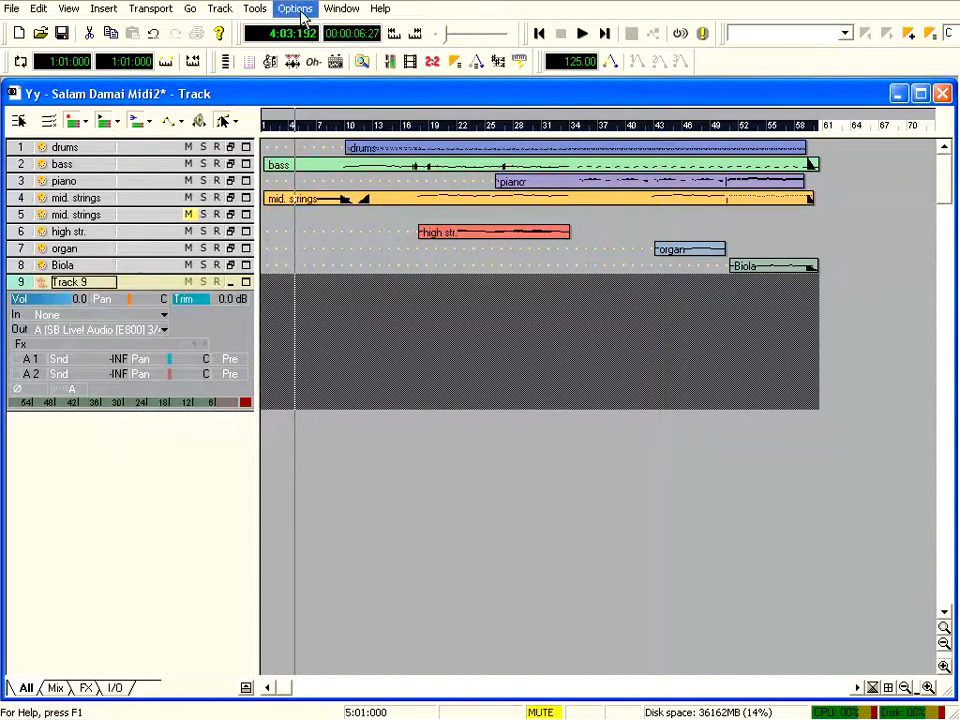
# Turn off the metronome for recording in the project options
pyautogui.click(297, 9)
pyautogui.click(311, 99)
pyautogui.moveTo(513, 160); pyautogui.dragTo(305, 130)
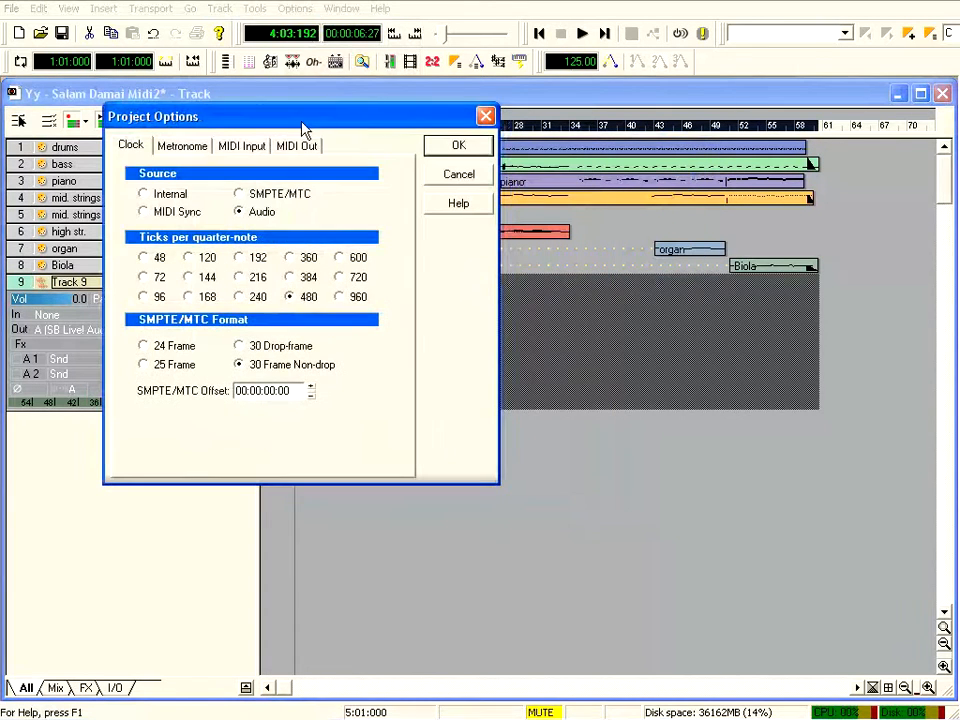
pyautogui.click(180, 146)
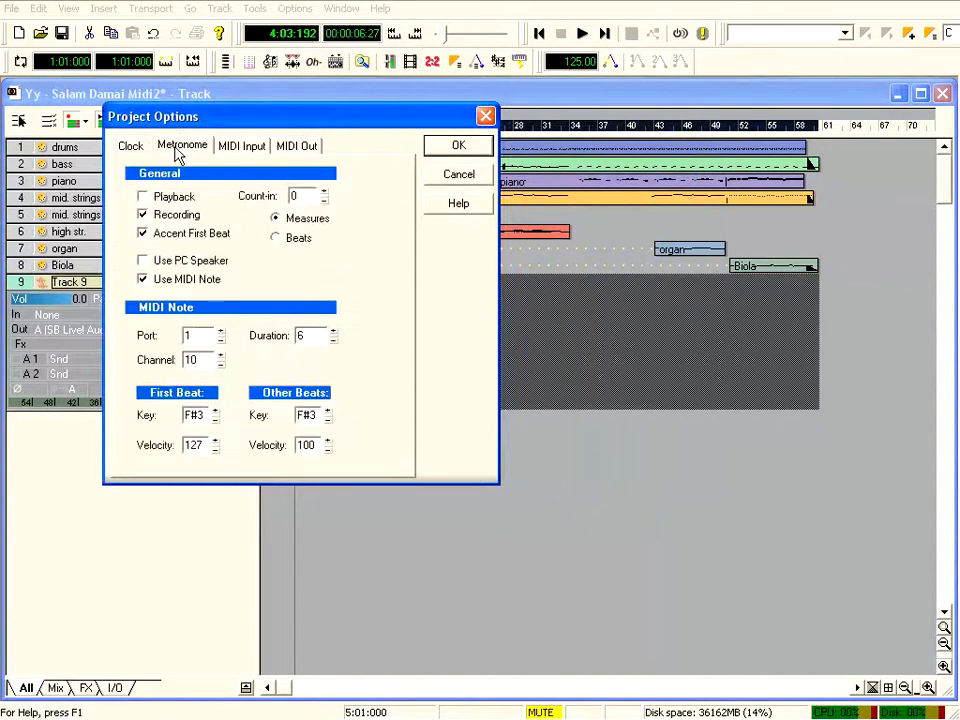
pyautogui.click(143, 216)
pyautogui.click(460, 150)
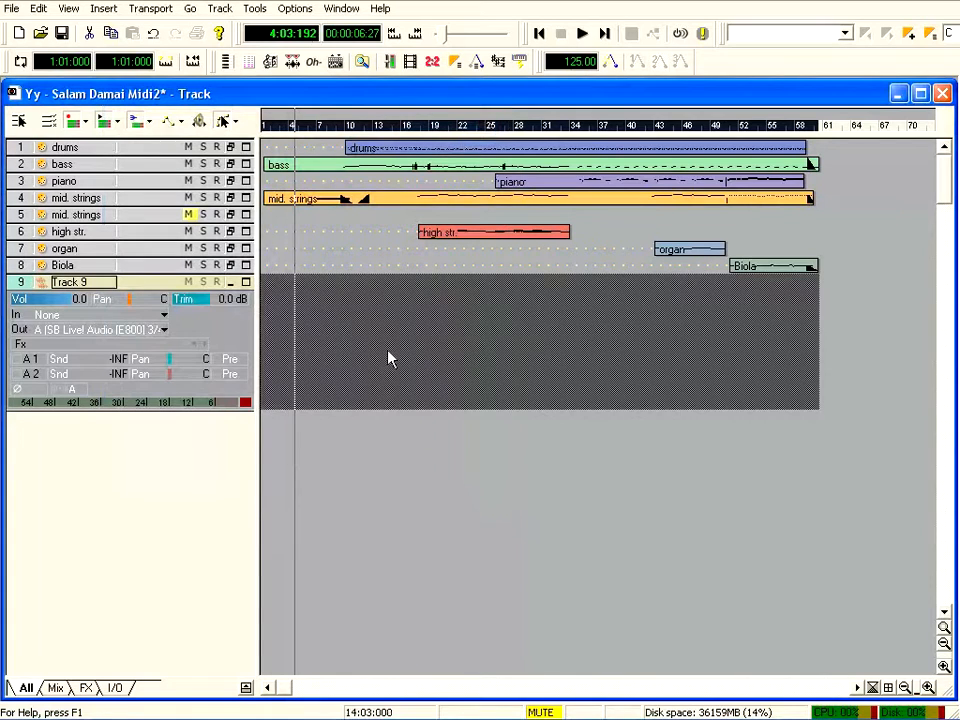
# Arm Track 9, record the MIDI song onto it as audio, and disarm the track
pyautogui.click(217, 282)
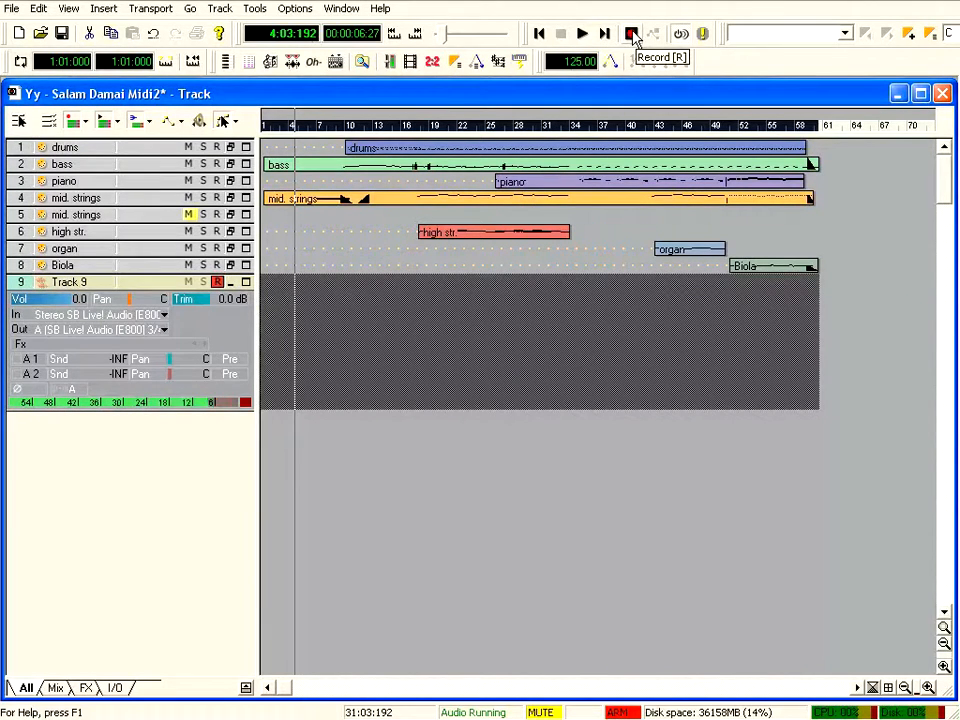
pyautogui.click(217, 282)
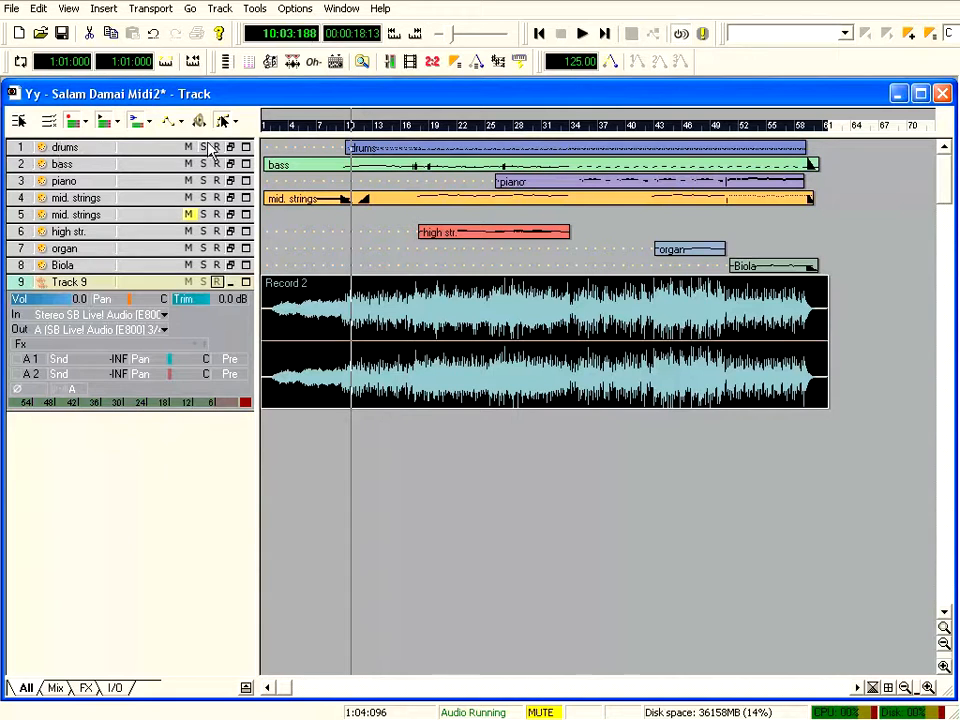
# Solo Track 9 instead of the drums and play back its recording from the beginning
pyautogui.click(204, 147)
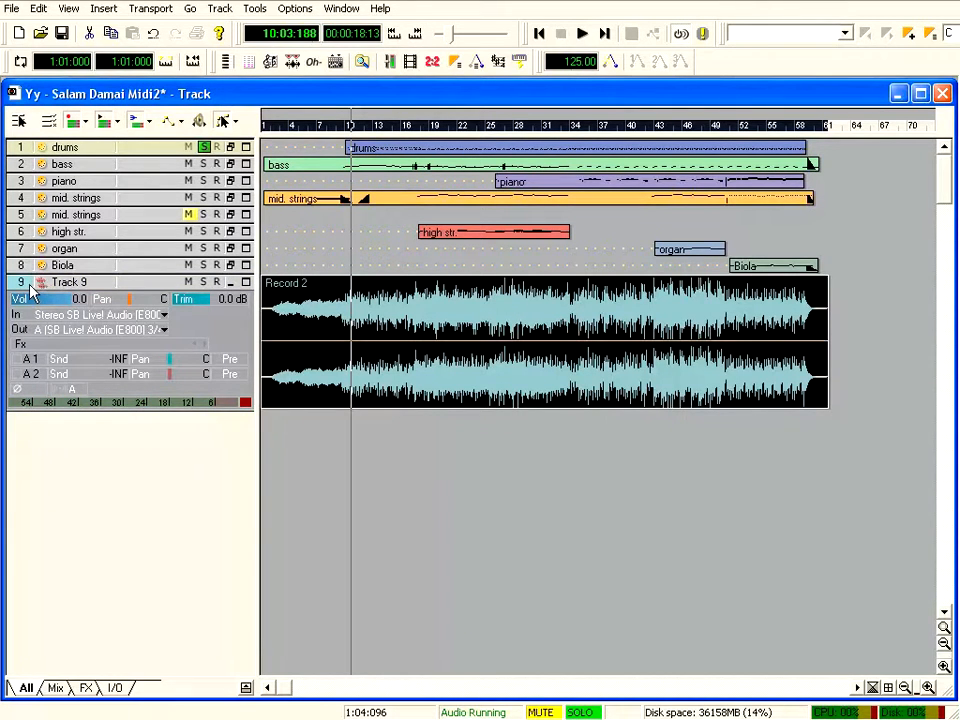
pyautogui.click(204, 148)
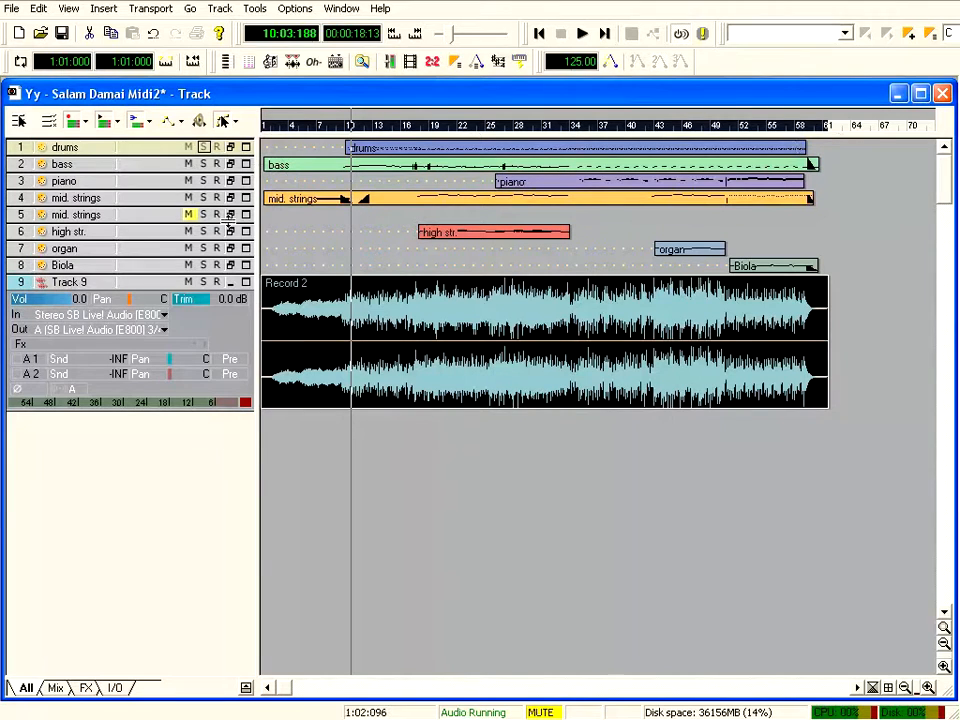
pyautogui.press('w')
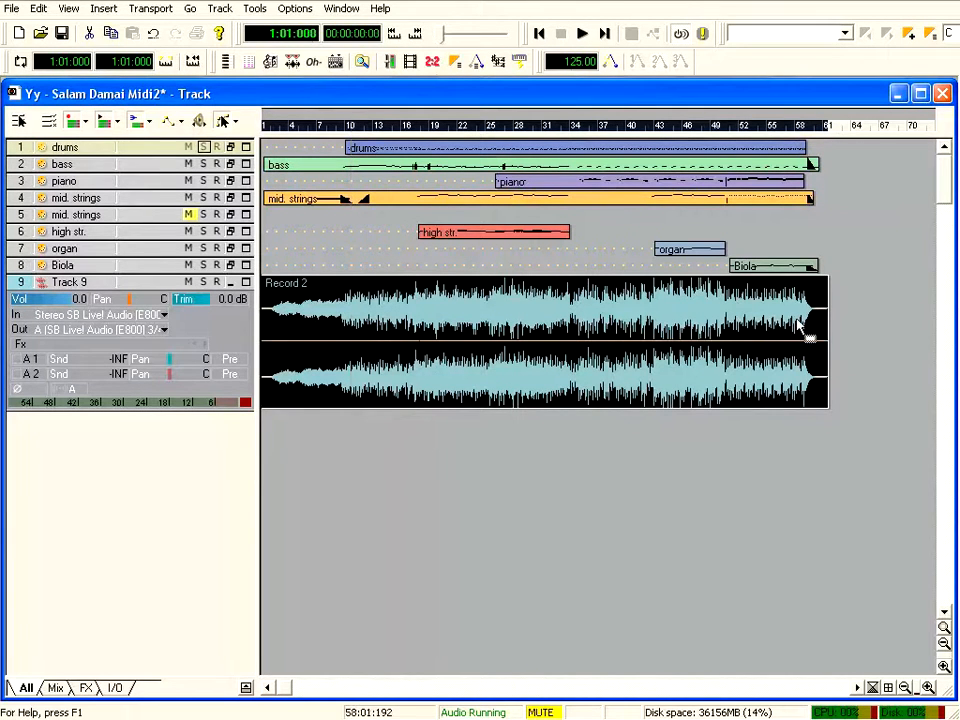
pyautogui.click(203, 282)
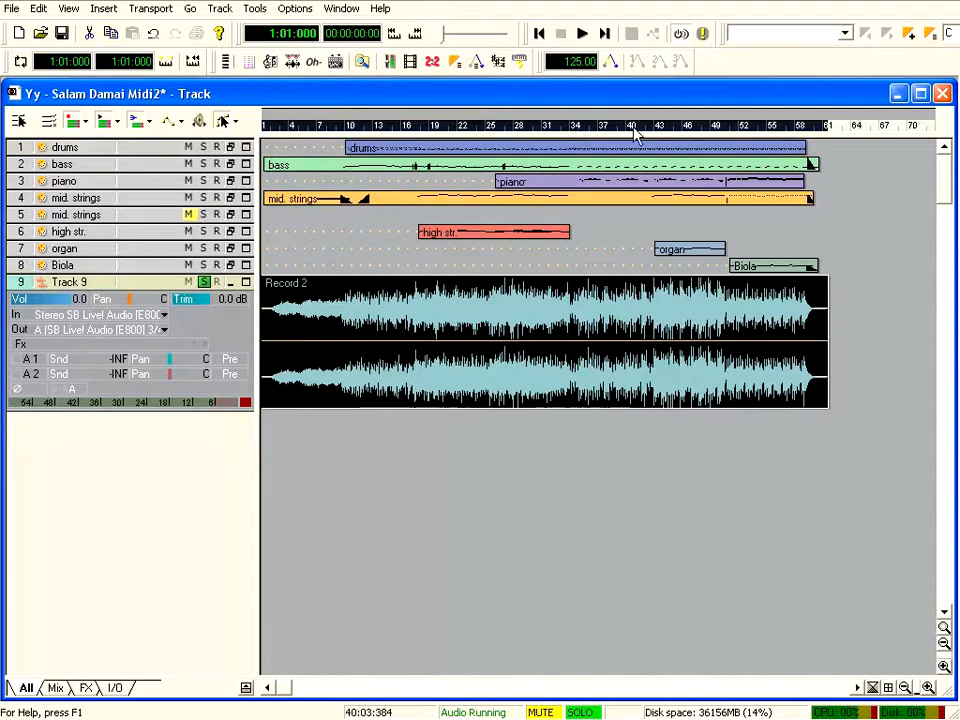
pyautogui.click(583, 34)
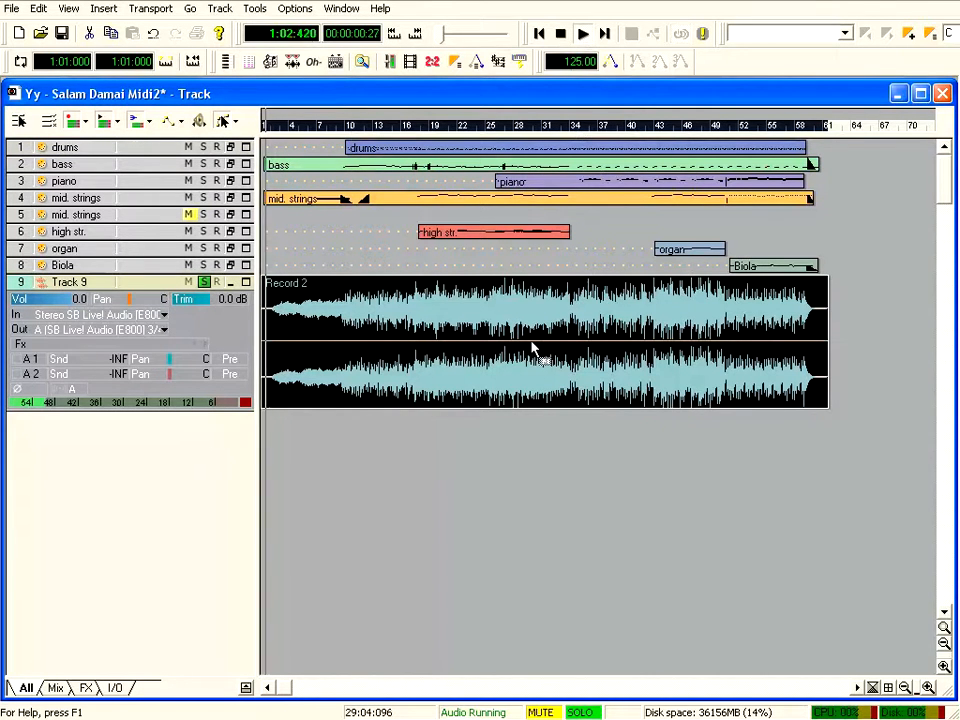
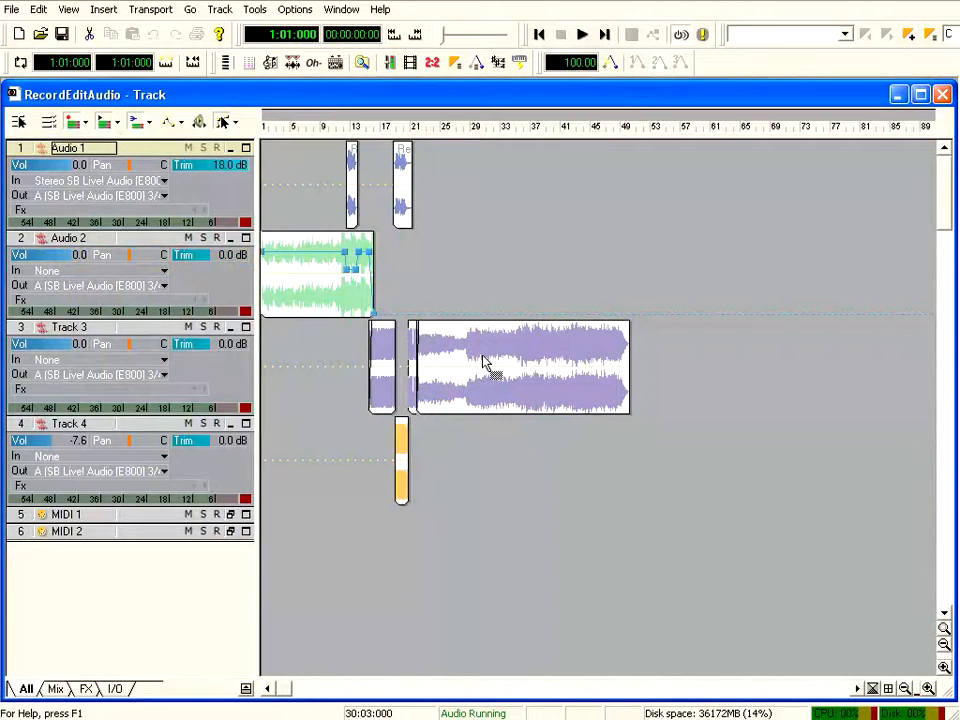
# Highlight the four audio tracks of the RecordEditAudio project in turn and examine their clips up close on the timeline
pyautogui.click(30, 208)
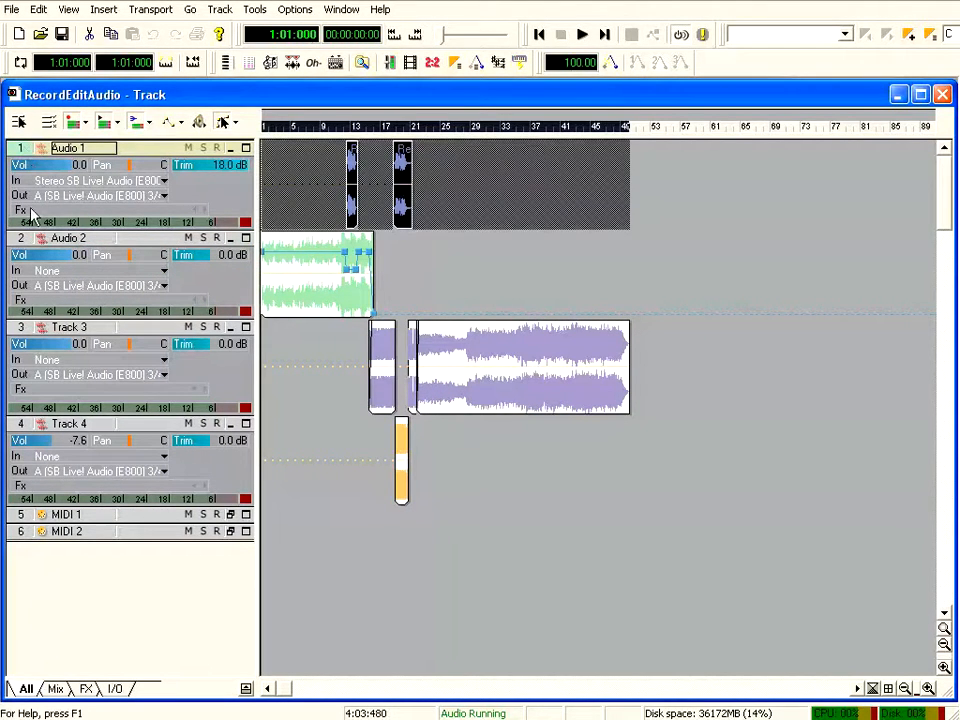
pyautogui.click(24, 243)
pyautogui.click(24, 333)
pyautogui.click(14, 436)
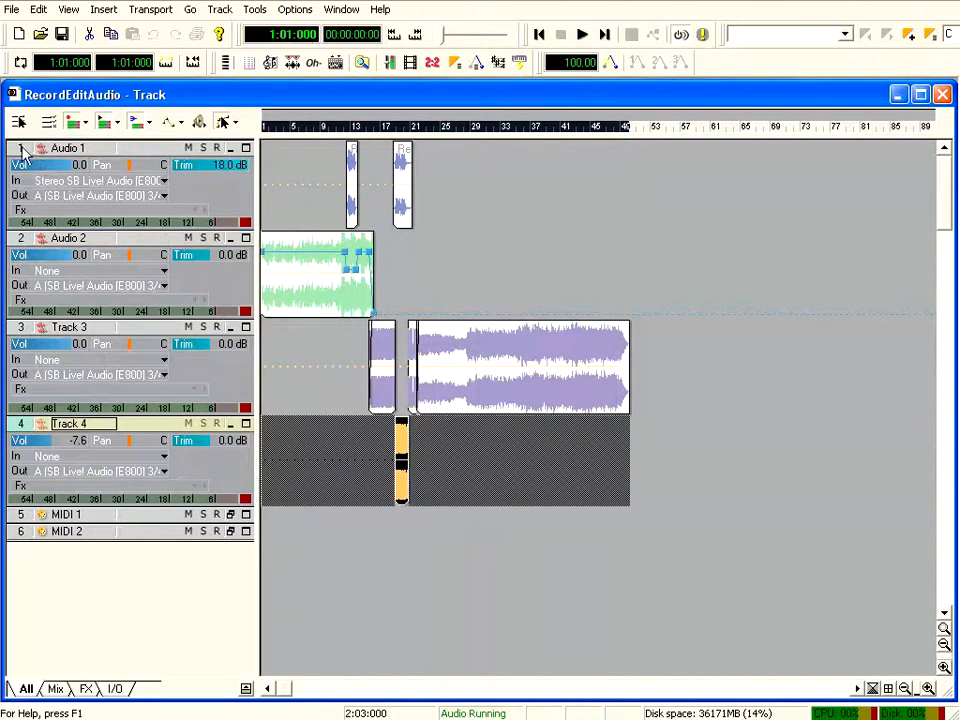
pyautogui.click(22, 148)
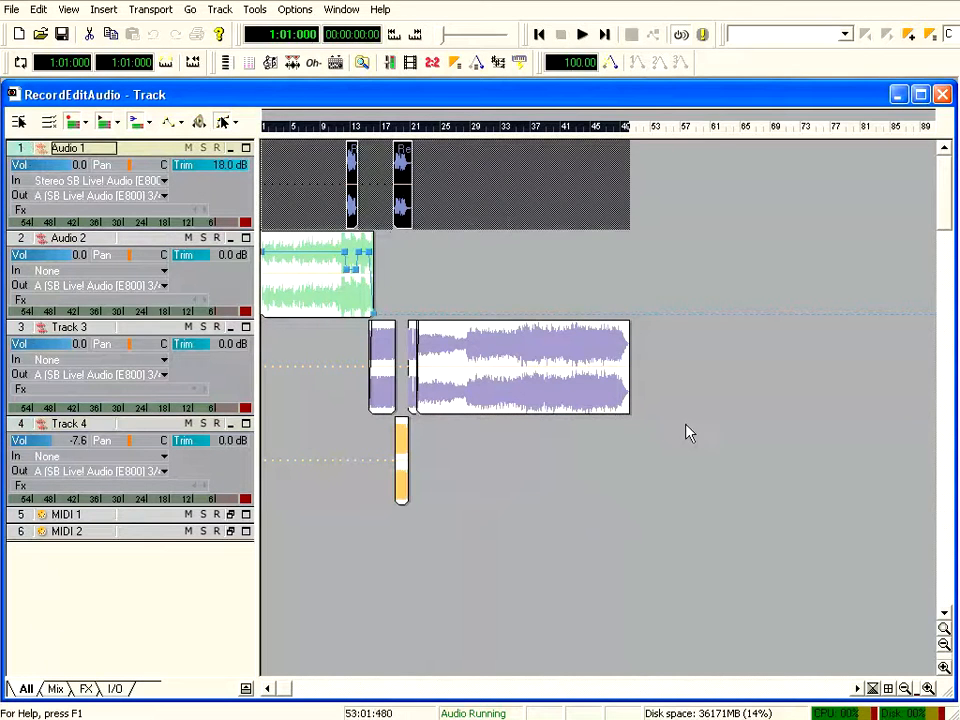
pyautogui.click(928, 689)
pyautogui.click(928, 689)
pyautogui.click(928, 689)
pyautogui.click(928, 689)
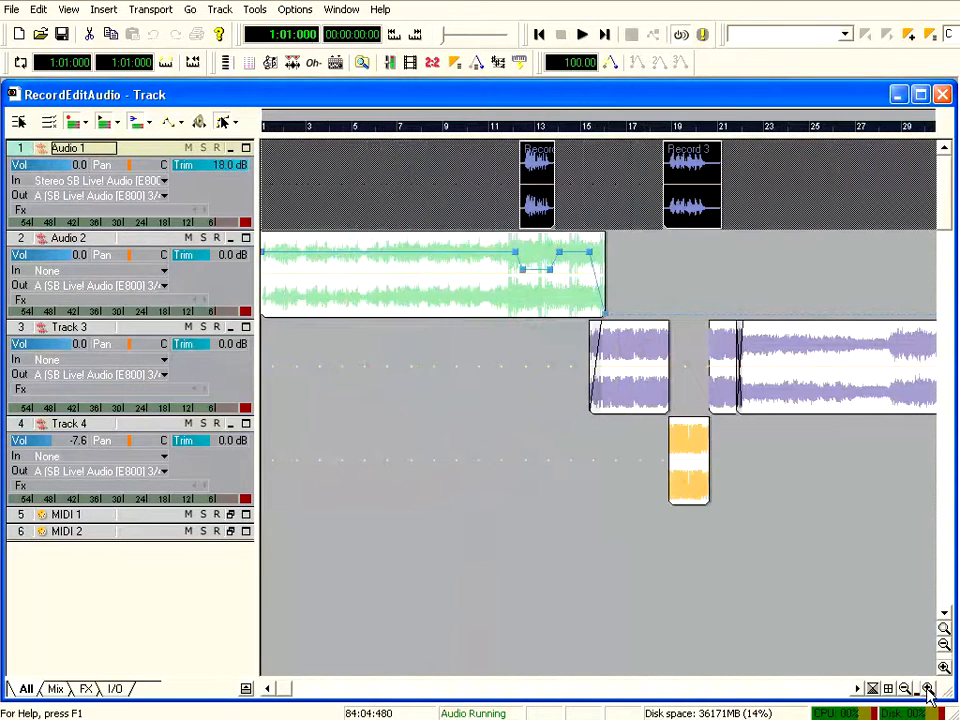
pyautogui.click(433, 200)
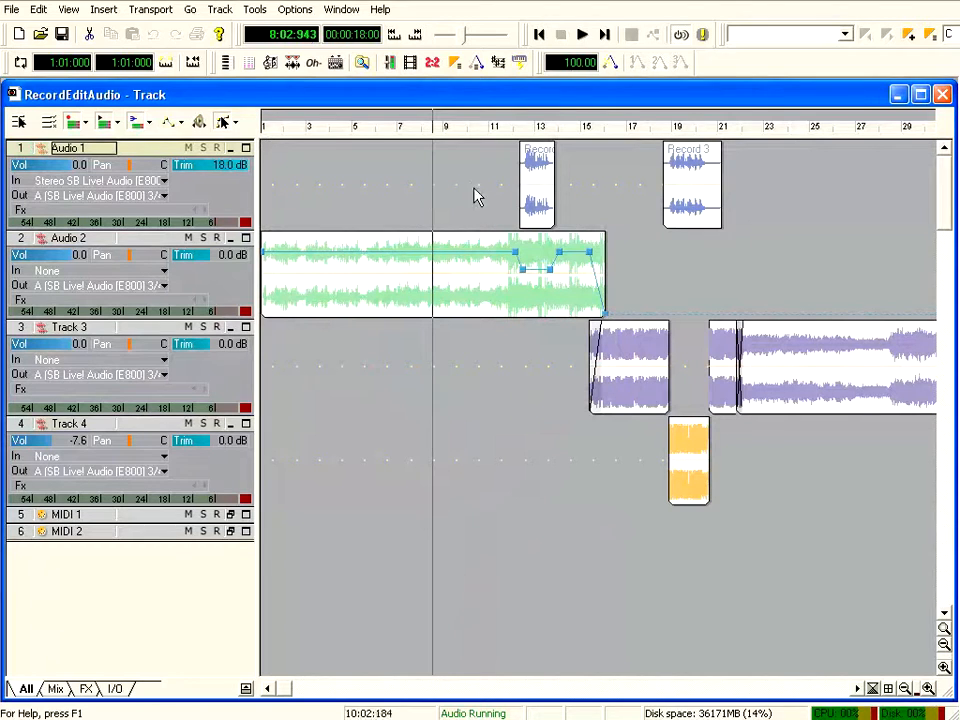
# Browse the audio effects available for the Audio 1 track's effects bin
pyautogui.rightClick(45, 217)
pyautogui.moveTo(111, 272)
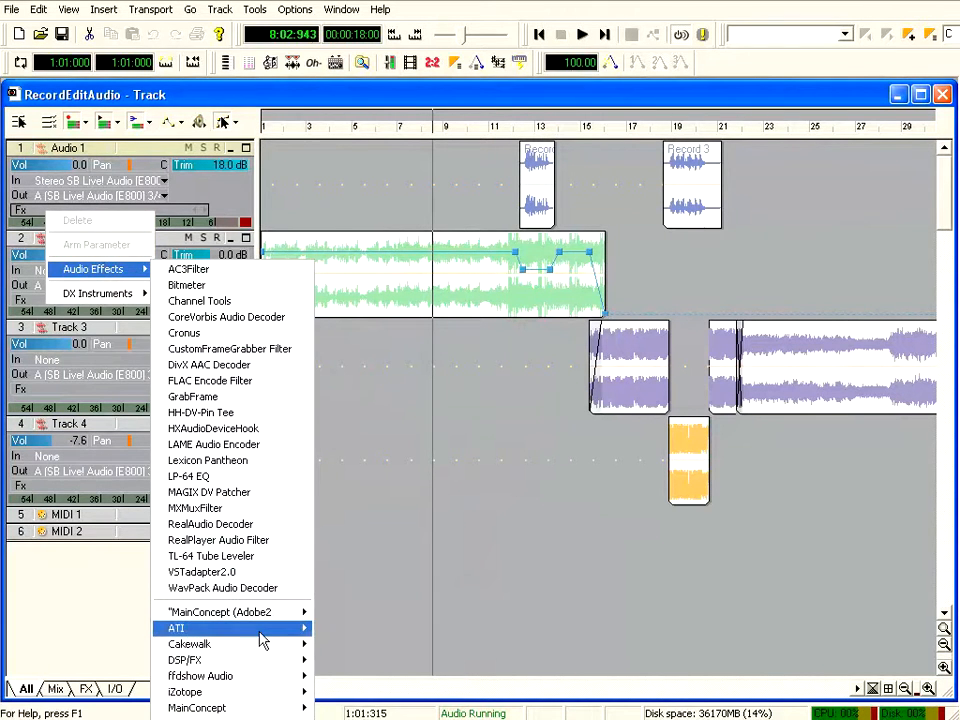
pyautogui.moveTo(270, 622)
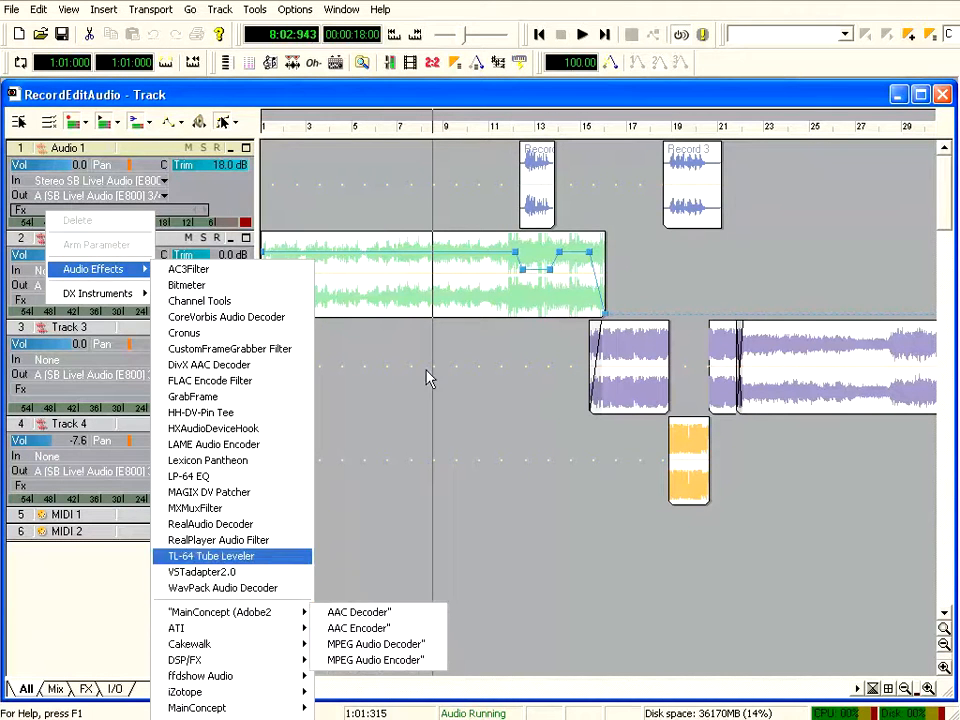
# Select the Audio 1 track's first clip and browse the audio effects available for that clip
pyautogui.click(540, 183)
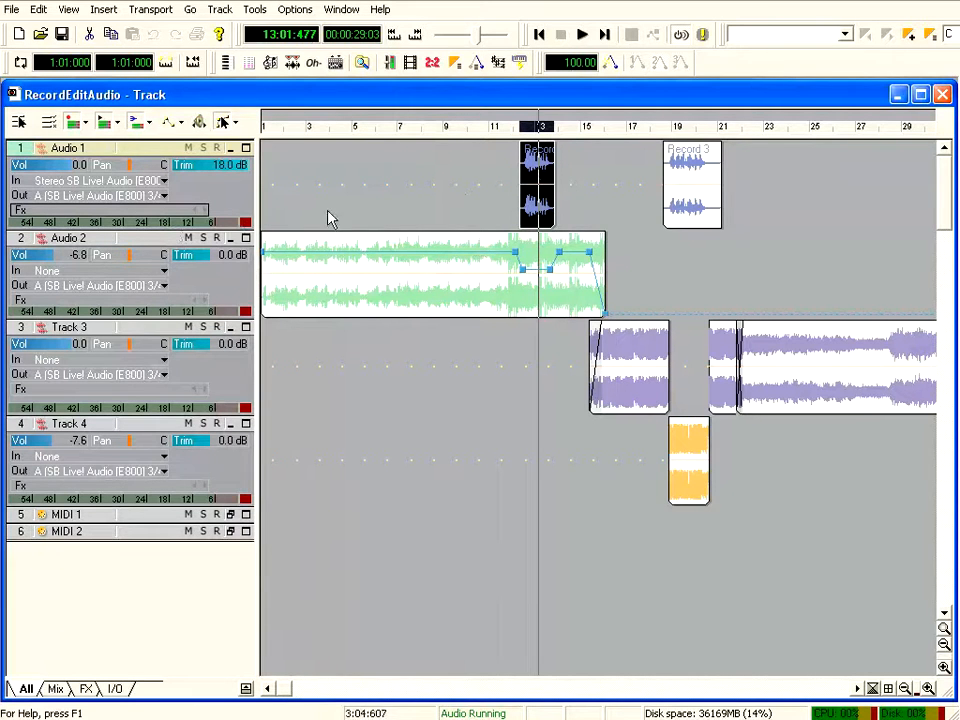
pyautogui.rightClick(535, 188)
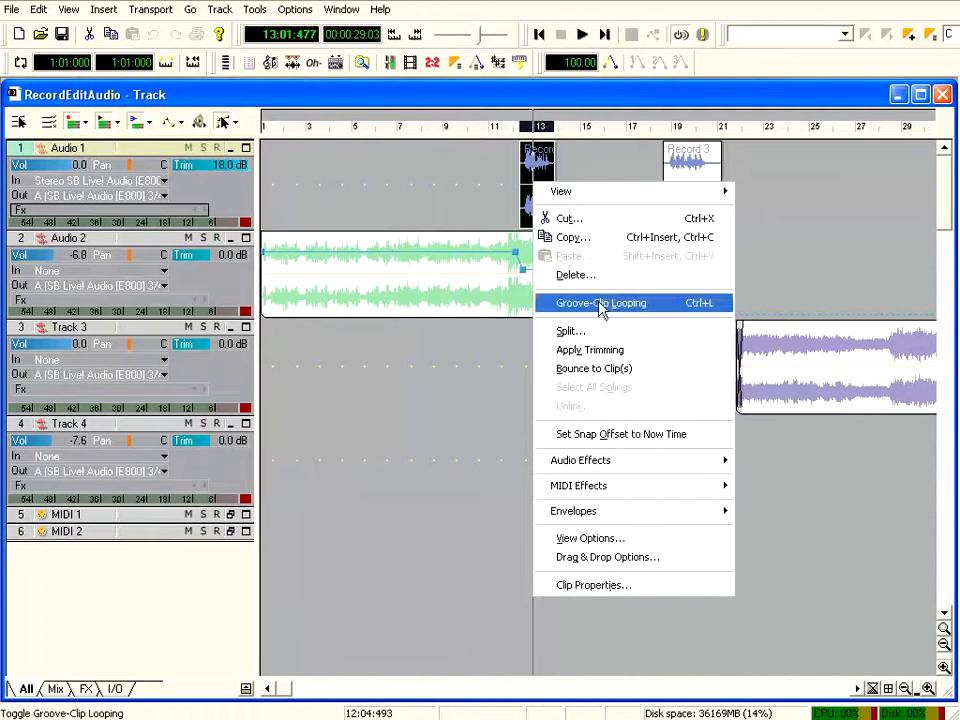
pyautogui.moveTo(615, 466)
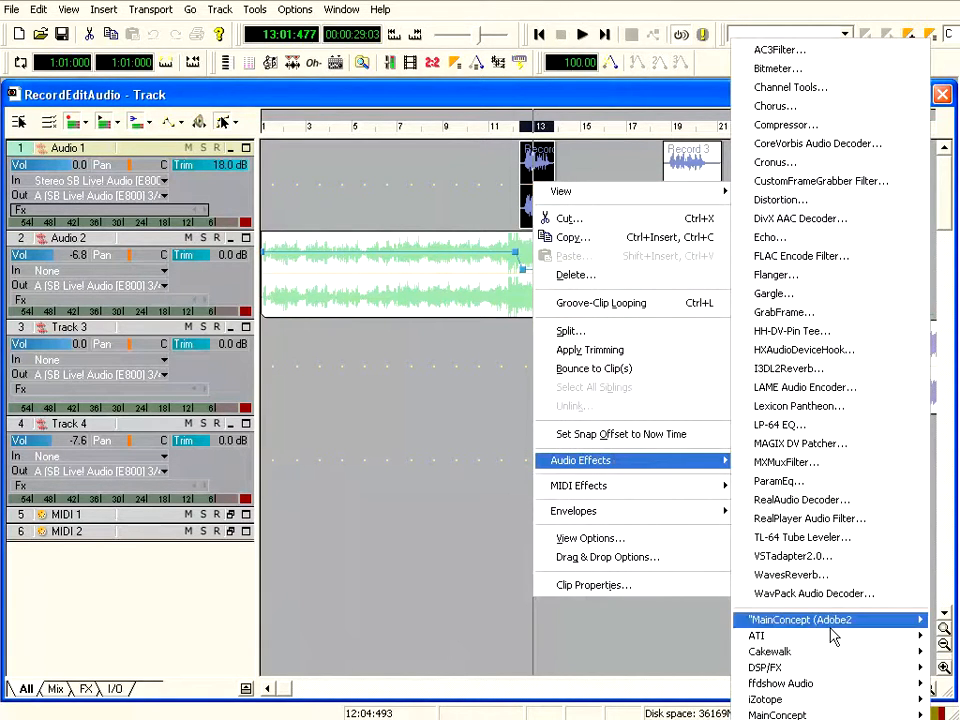
pyautogui.moveTo(833, 637)
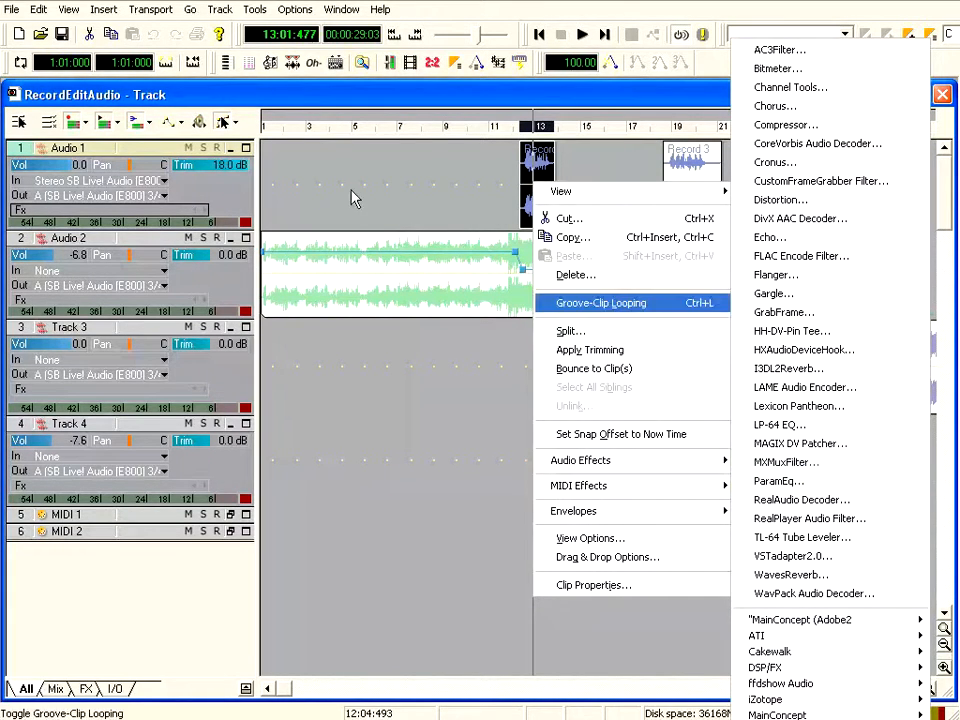
pyautogui.click(469, 173)
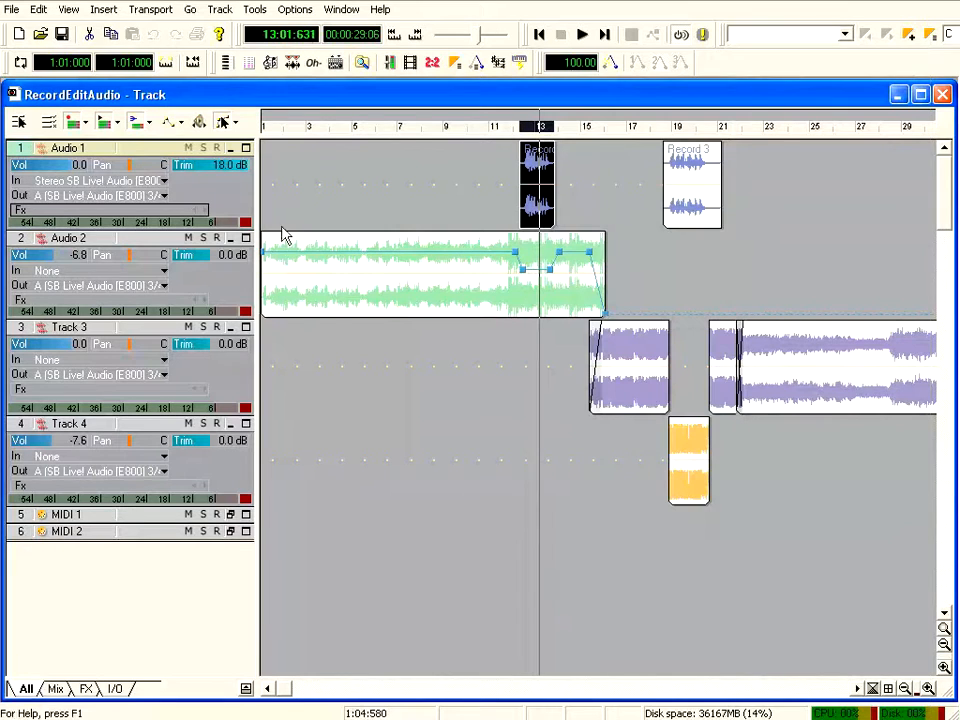
# Add the FxEq effect to the Audio 1 track's effects bin, close its window, and delete the effect from the bin
pyautogui.rightClick(78, 214)
pyautogui.moveTo(125, 266)
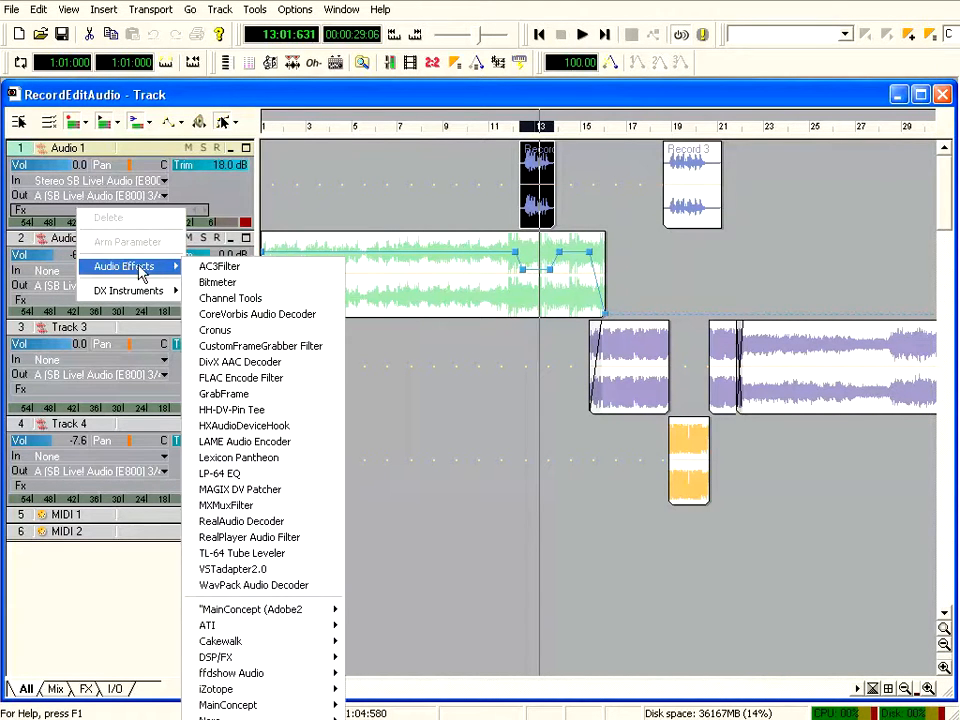
pyautogui.moveTo(286, 651)
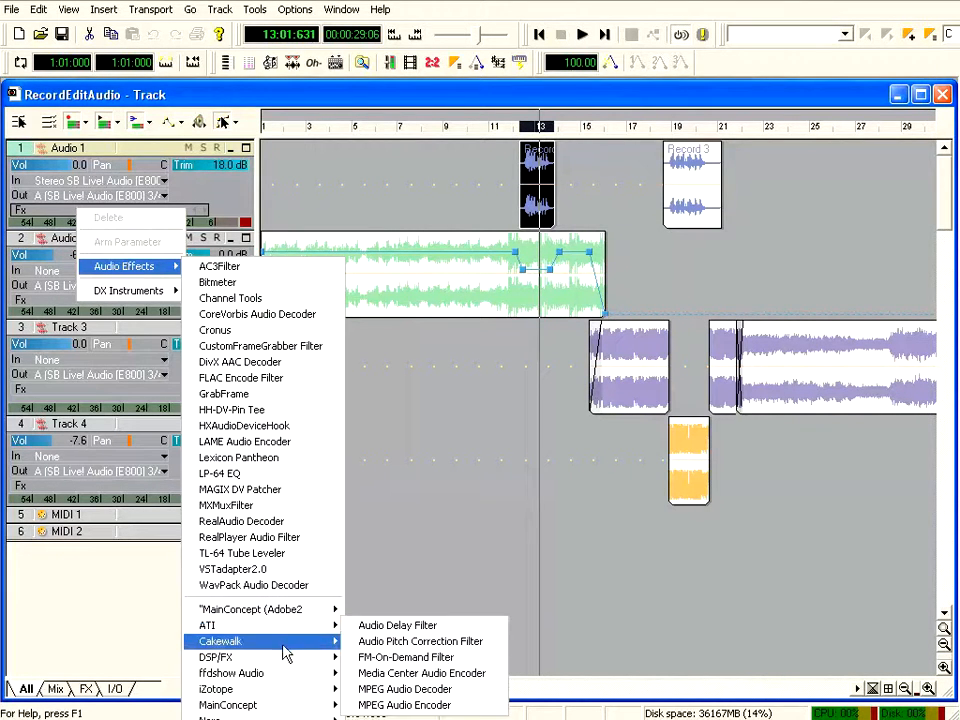
pyautogui.click(399, 518)
pyautogui.click(541, 90)
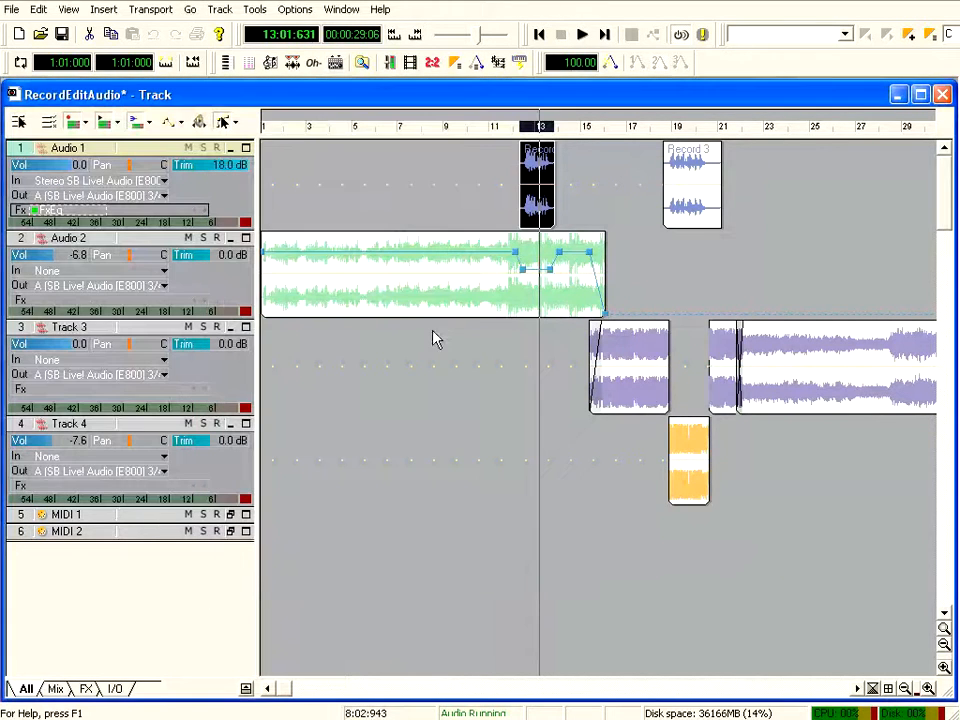
pyautogui.rightClick(70, 218)
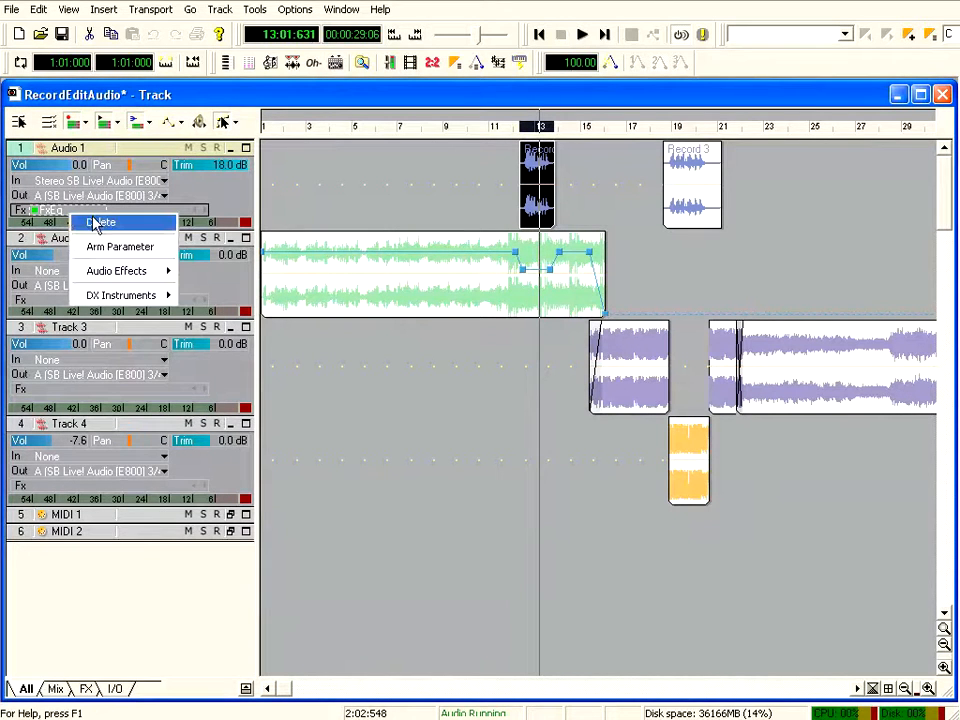
pyautogui.click(104, 225)
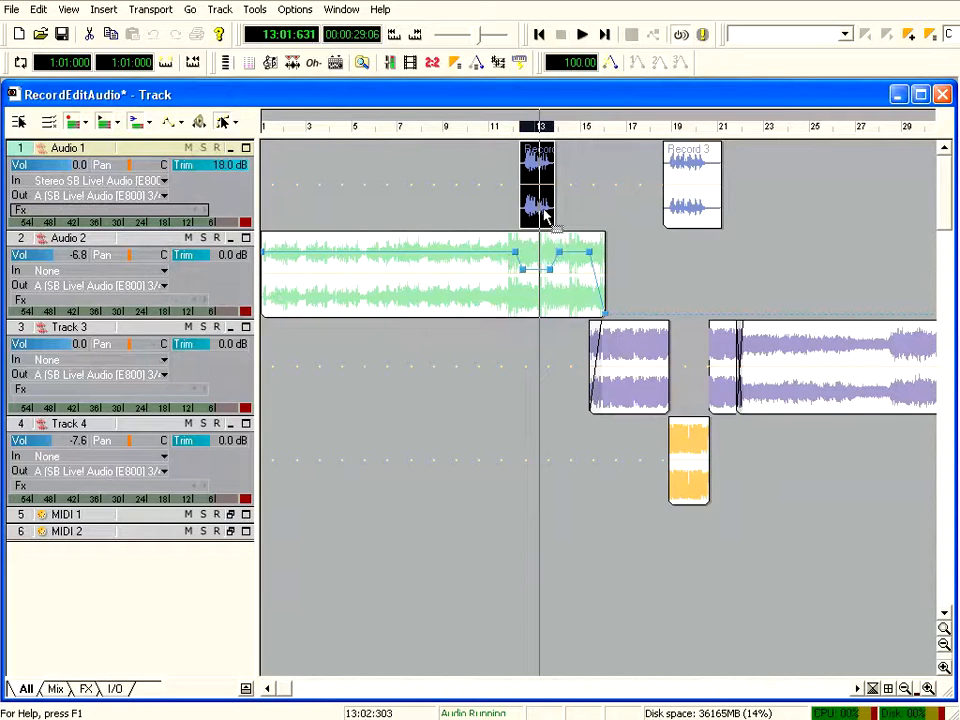
# Look through the clip-level audio effects for the first Audio 1 clip again, including the Cakewalk and DSP/FX groups
pyautogui.click(540, 178)
pyautogui.rightClick(540, 178)
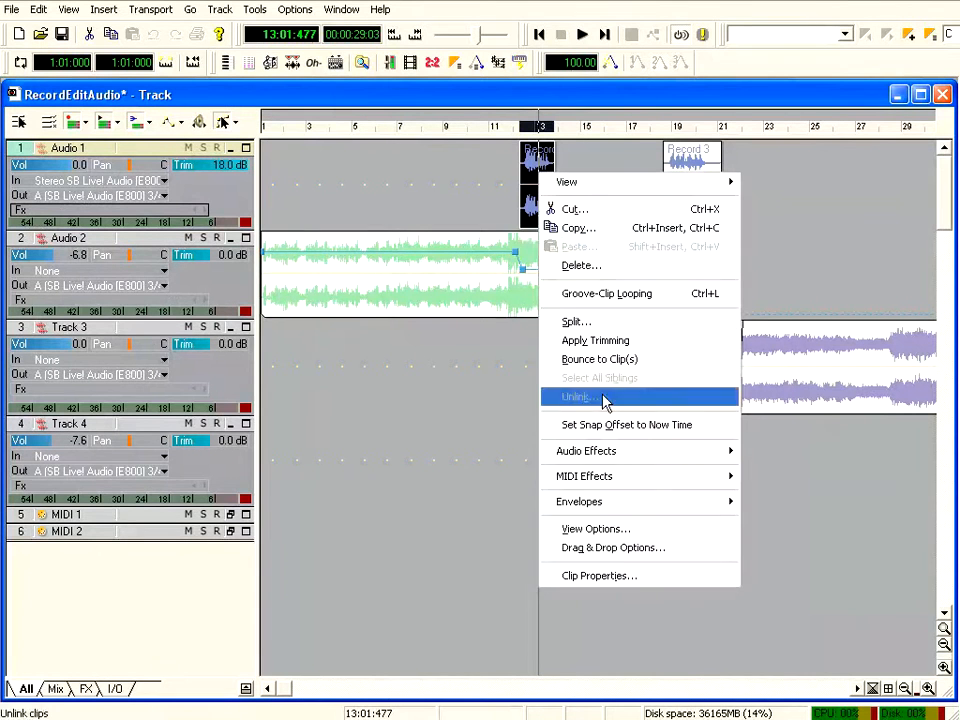
pyautogui.moveTo(605, 466)
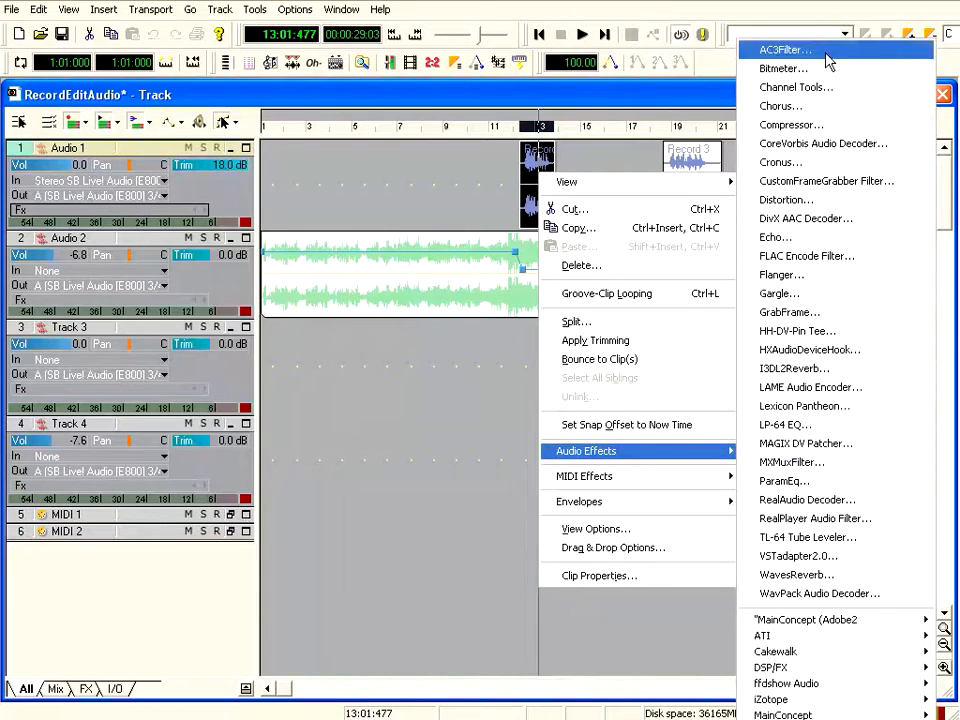
pyautogui.moveTo(828, 670)
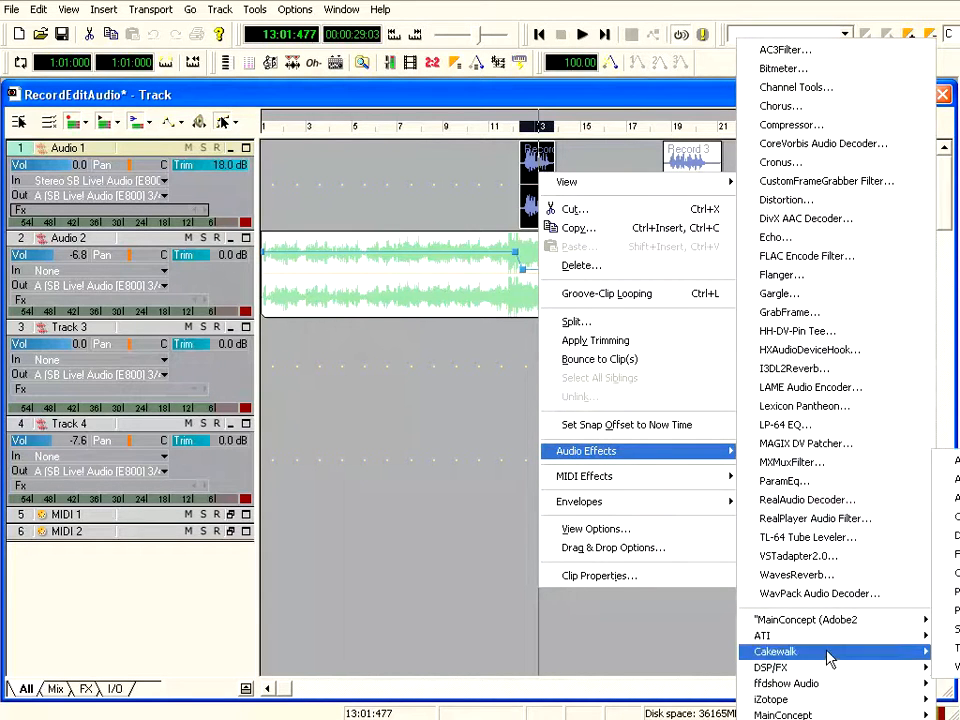
pyautogui.moveTo(830, 630)
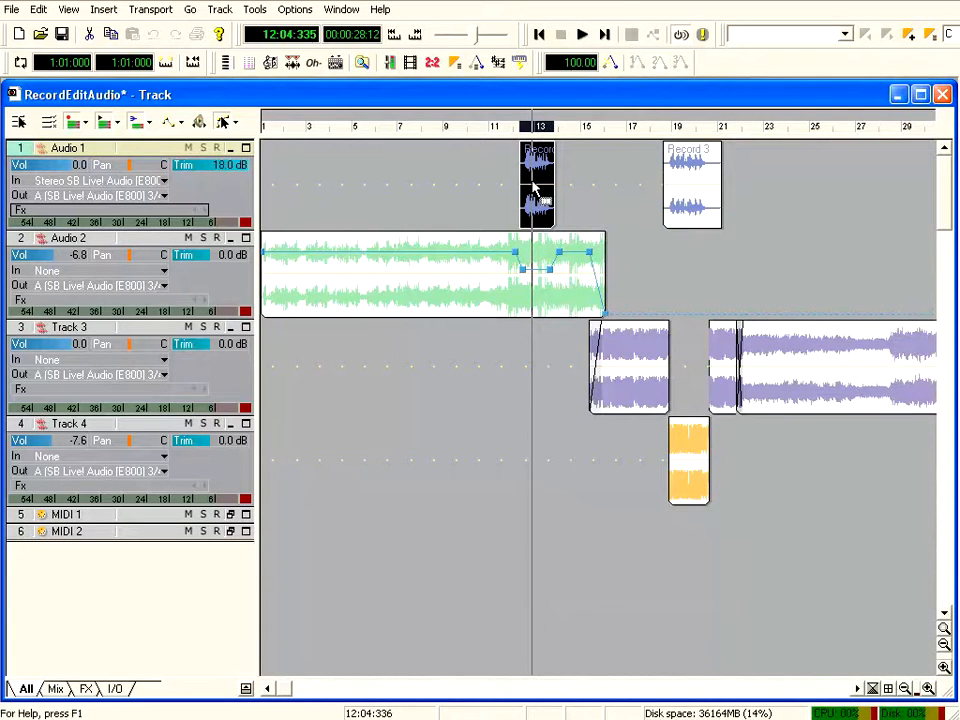
pyautogui.rightClick(532, 183)
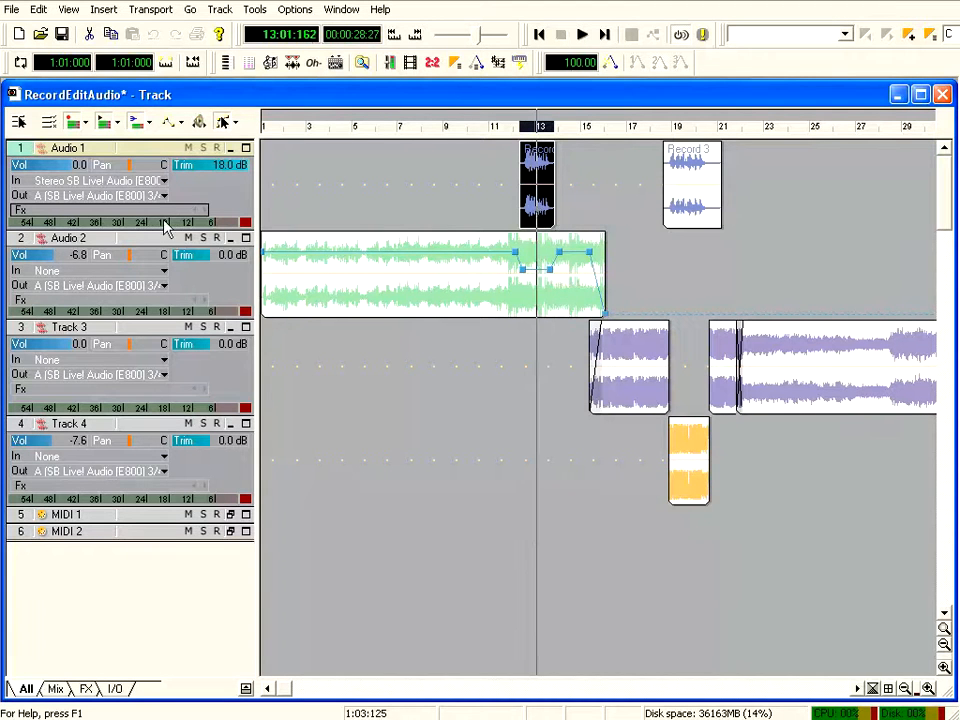
# Add the DSP/FX Pitch Shift effect to the Audio 1 track's effects bin
pyautogui.rightClick(45, 219)
pyautogui.click(41, 212)
pyautogui.rightClick(40, 211)
pyautogui.moveTo(120, 272)
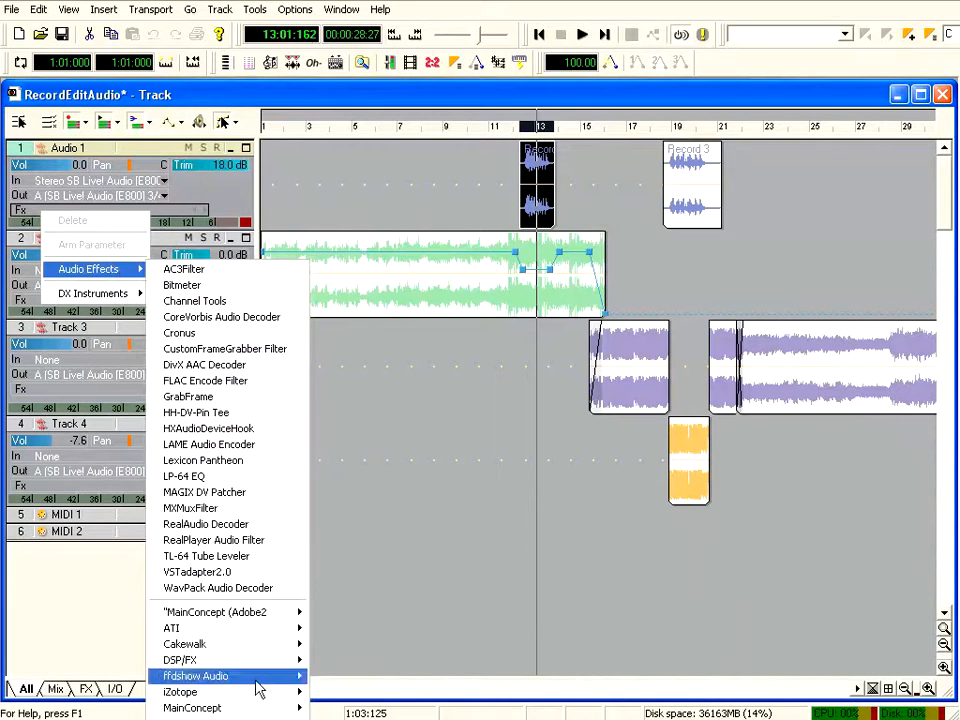
pyautogui.moveTo(241, 665)
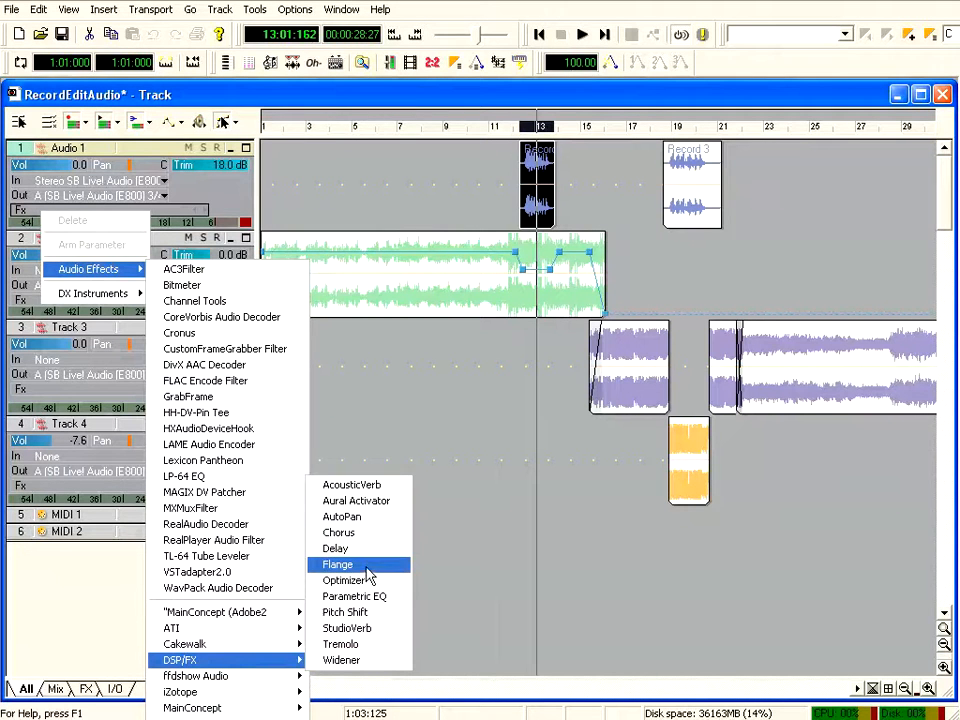
pyautogui.click(366, 616)
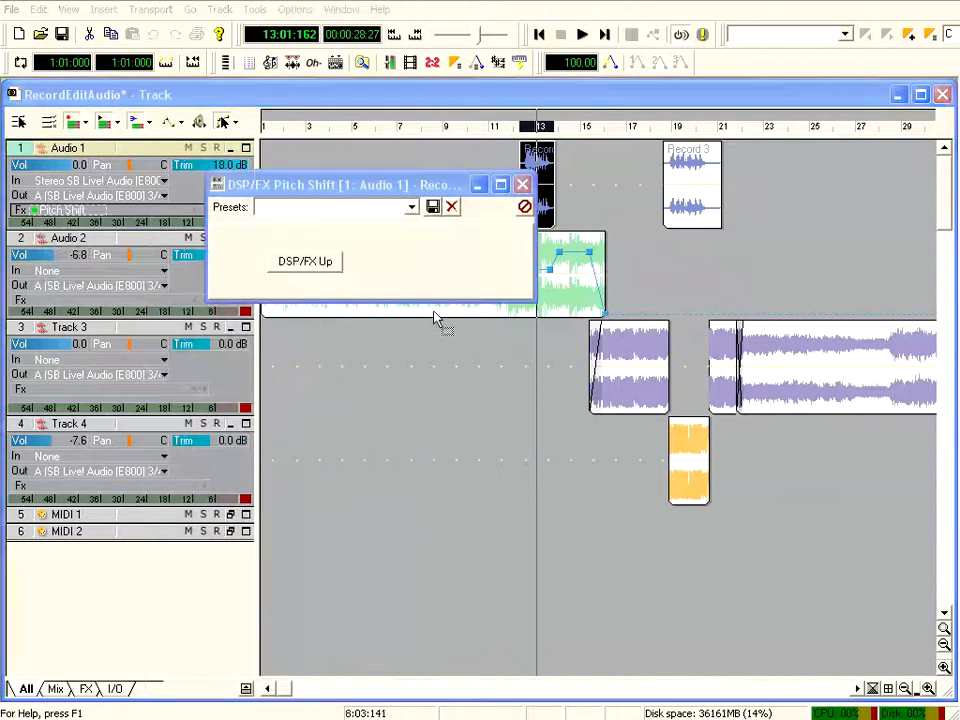
# Open the Pitch Shift control panel and load the preset "(26) Down 1 step (major second)"
pyautogui.click(297, 264)
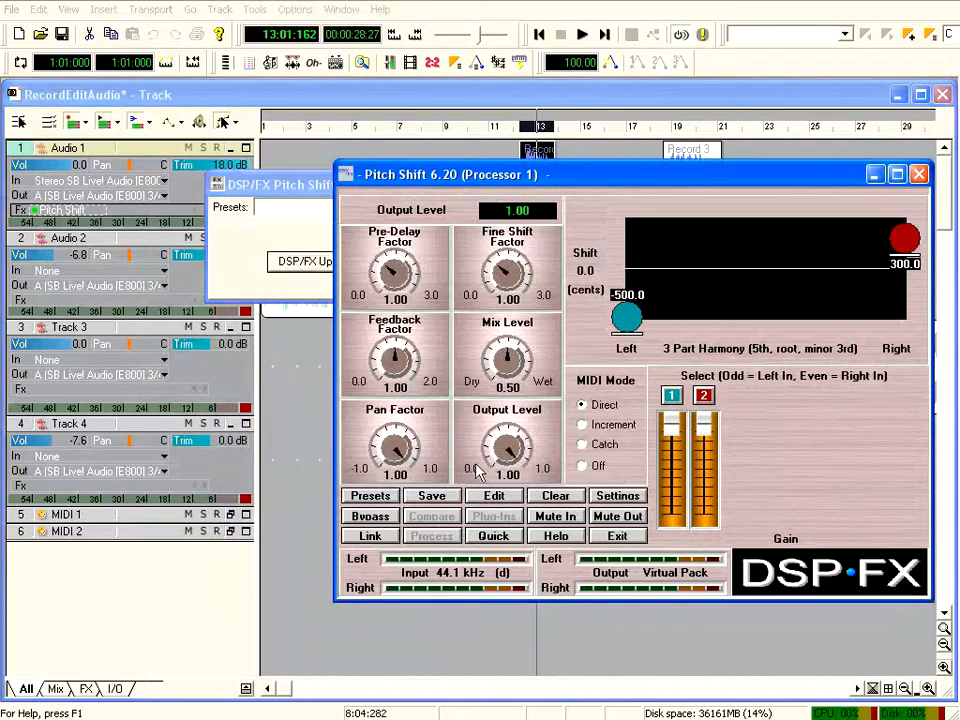
pyautogui.moveTo(496, 176); pyautogui.dragTo(316, 128)
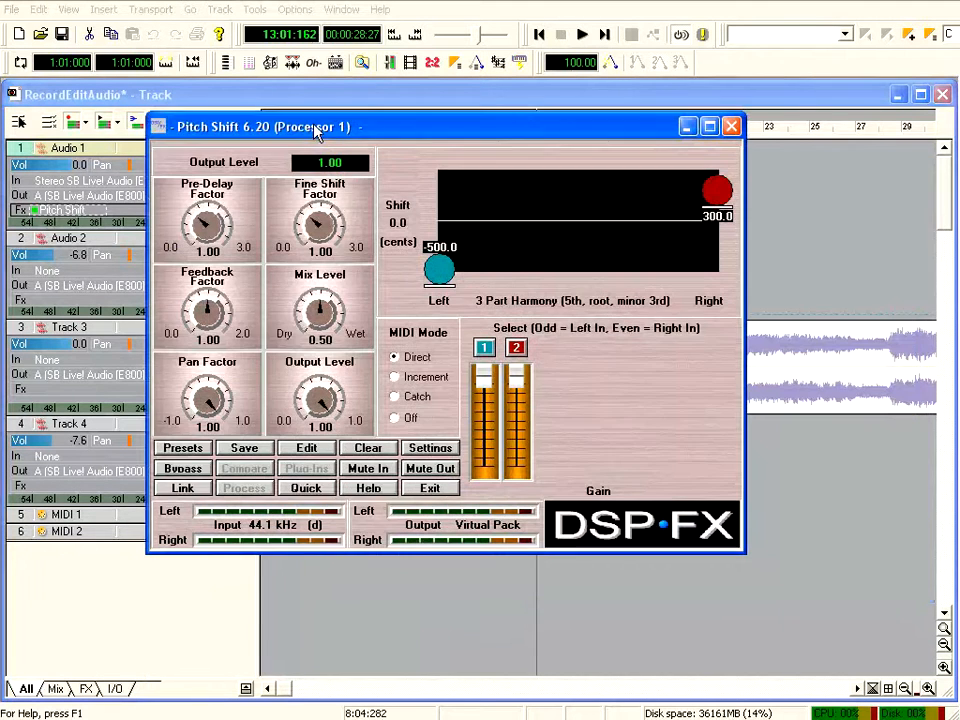
pyautogui.click(180, 449)
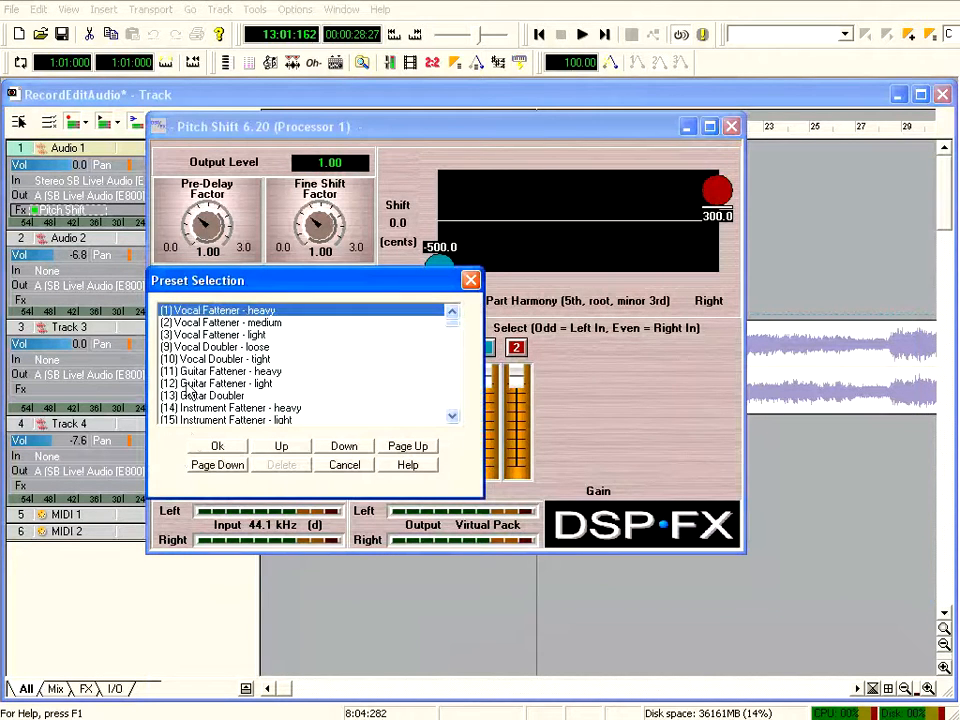
pyautogui.click(451, 418)
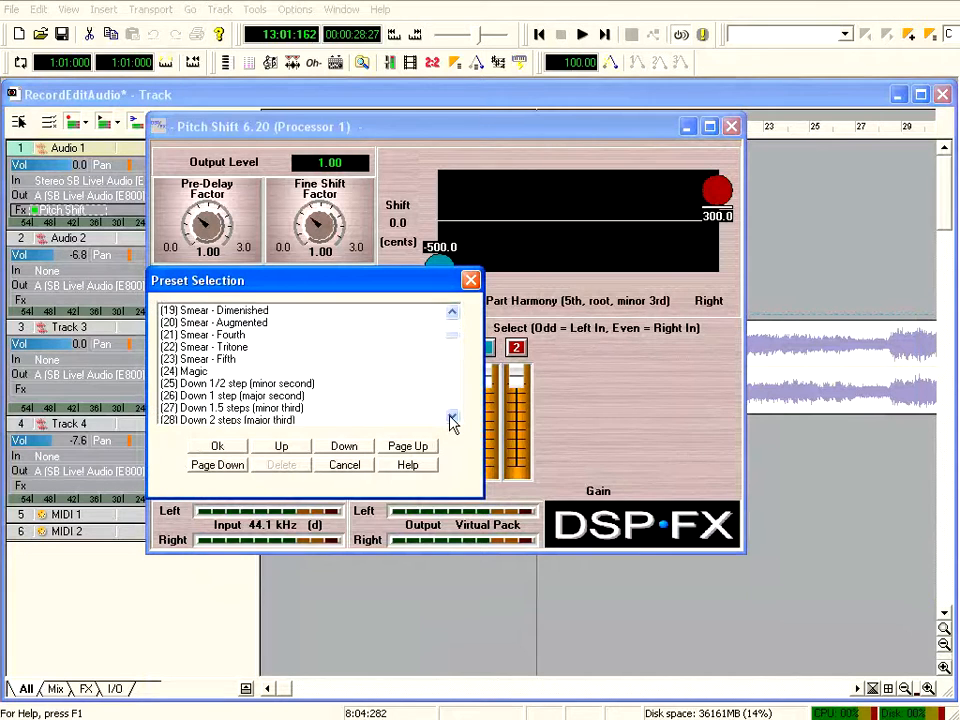
pyautogui.click(176, 360)
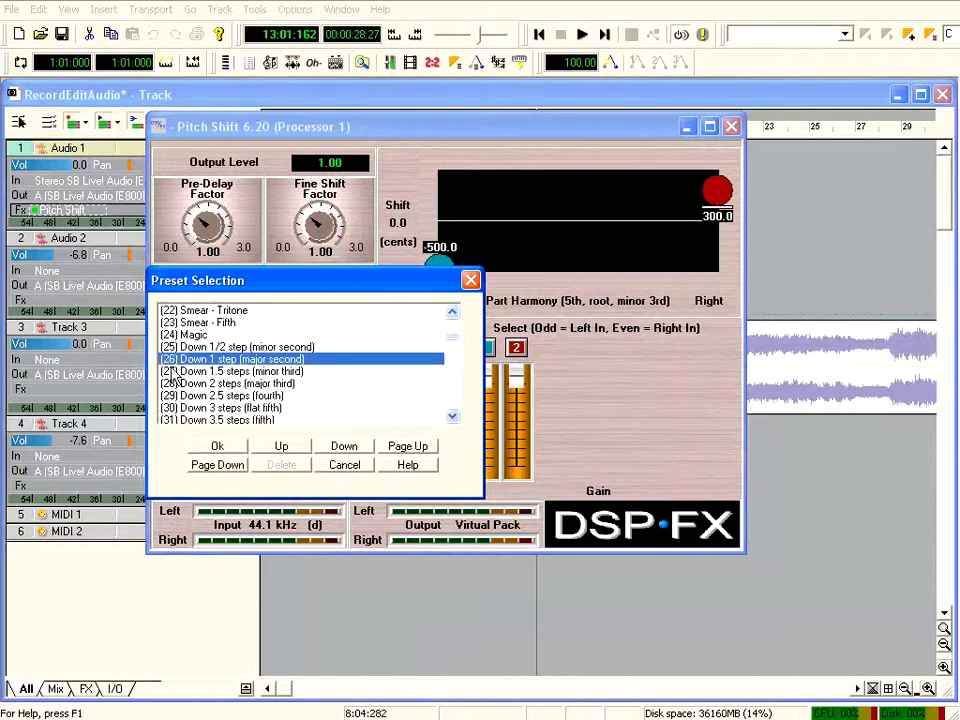
pyautogui.click(217, 446)
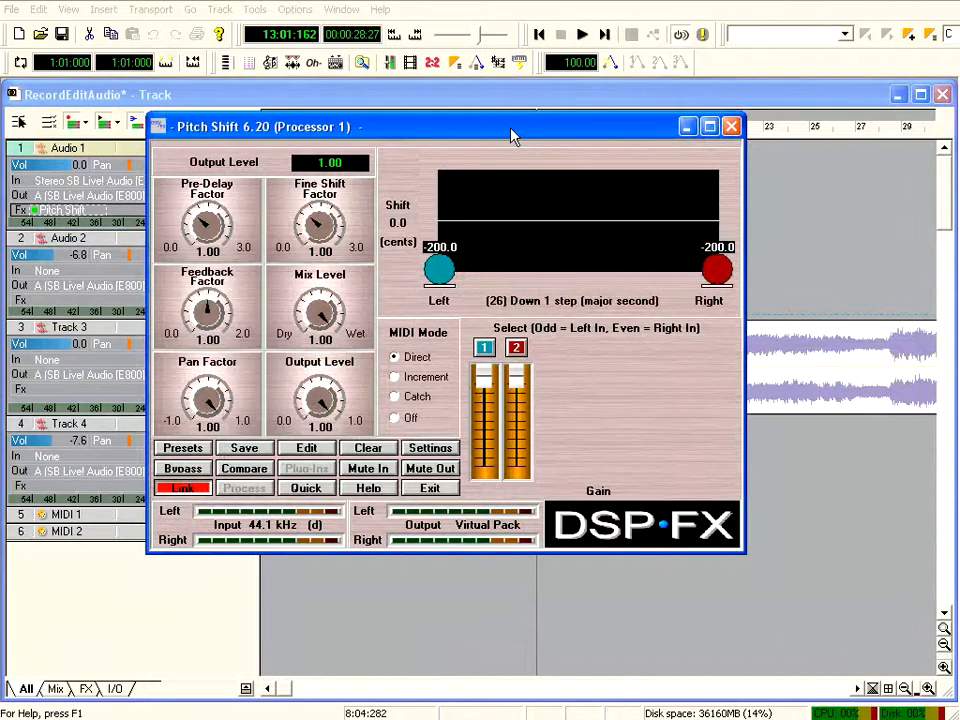
# Move the effect windows out of the way, solo Audio 1, and play its first clip with the pitch shift
pyautogui.moveTo(511, 129); pyautogui.dragTo(515, 322)
pyautogui.moveTo(428, 188); pyautogui.dragTo(440, 368)
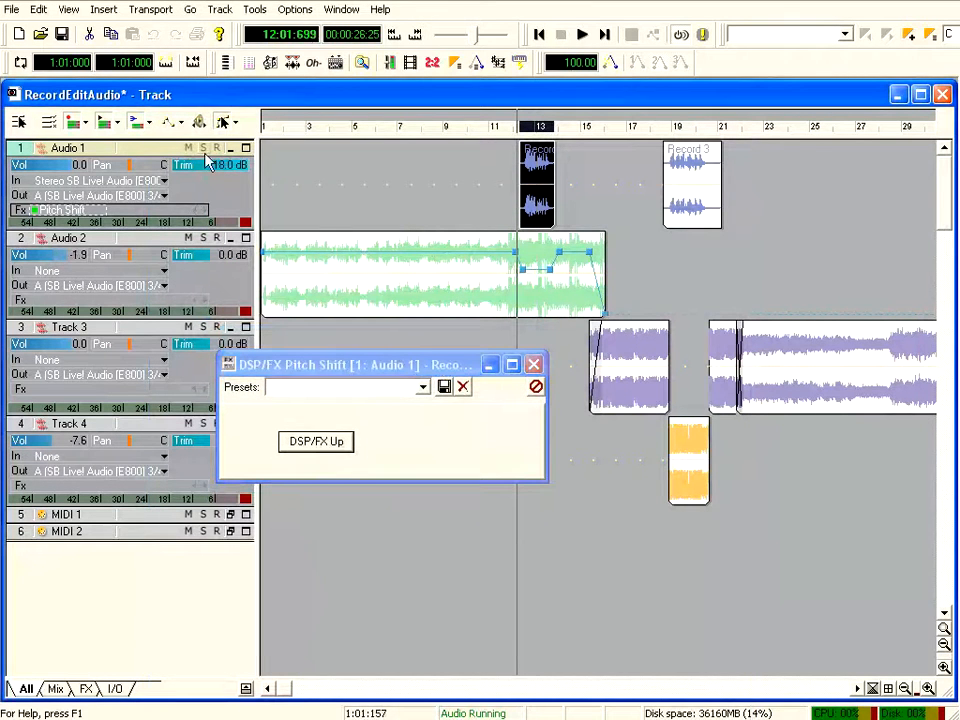
pyautogui.click(204, 148)
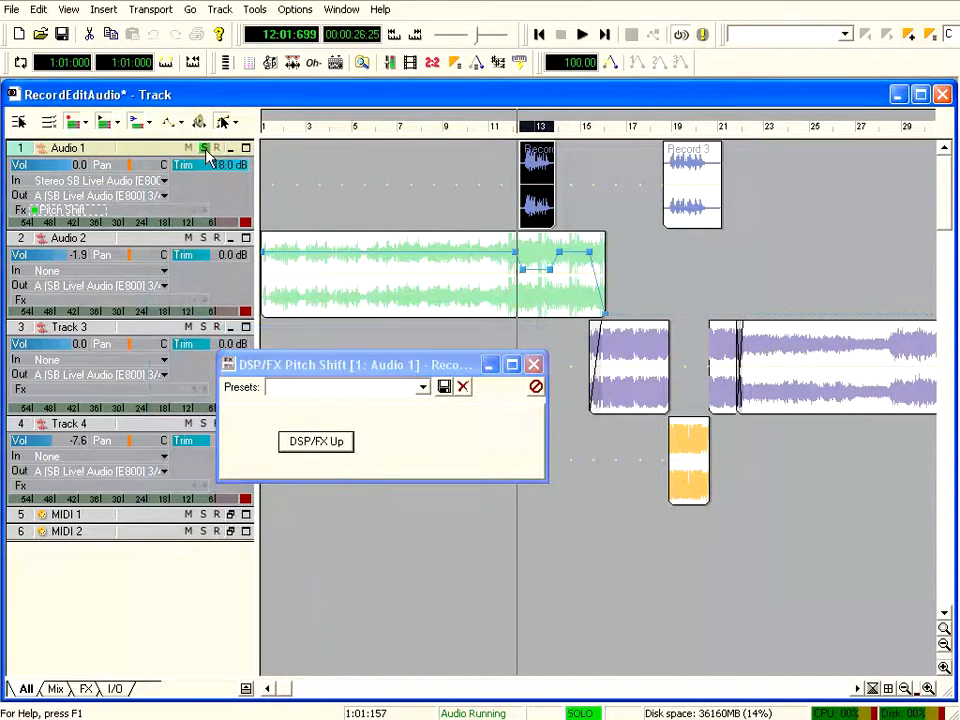
pyautogui.click(586, 36)
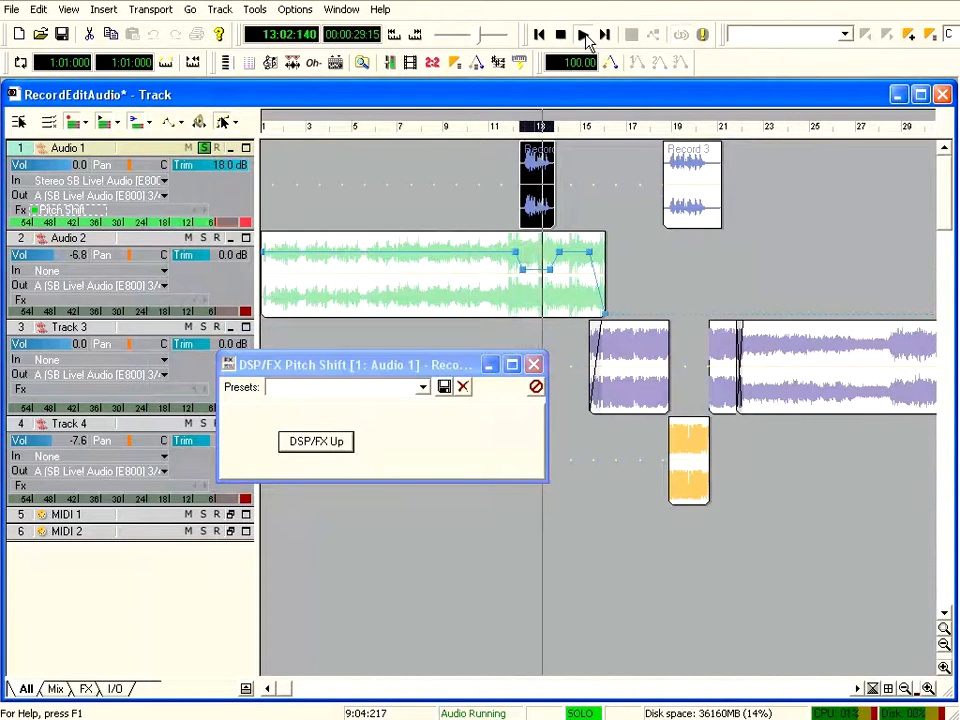
pyautogui.click(561, 35)
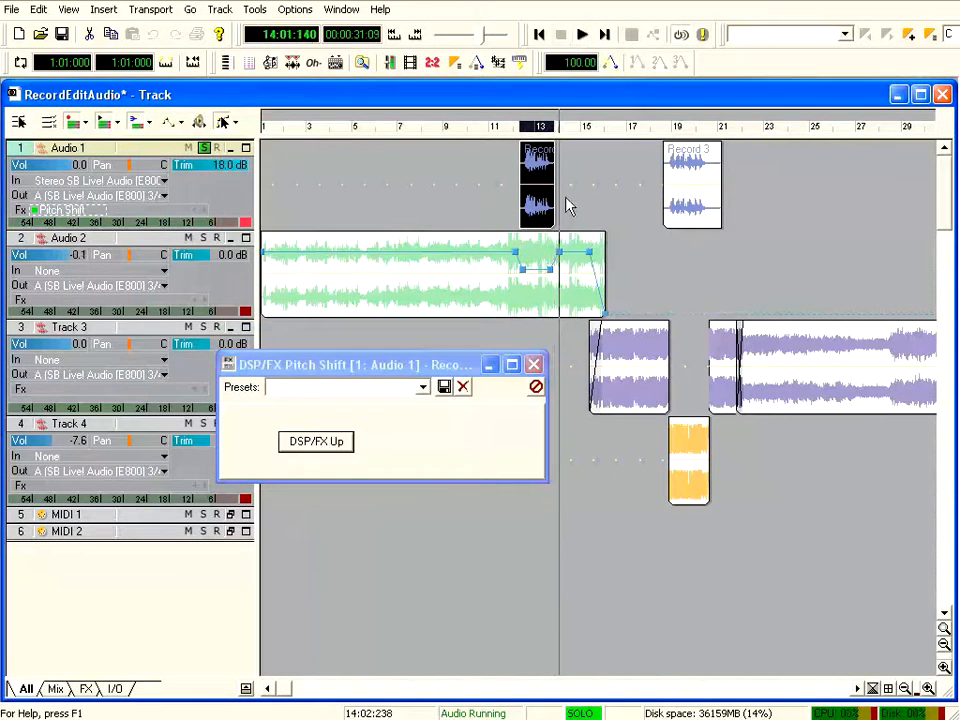
# Bypass Pitch Shift on Audio 1 and play the first clip from just before its start for comparison
pyautogui.click(36, 212)
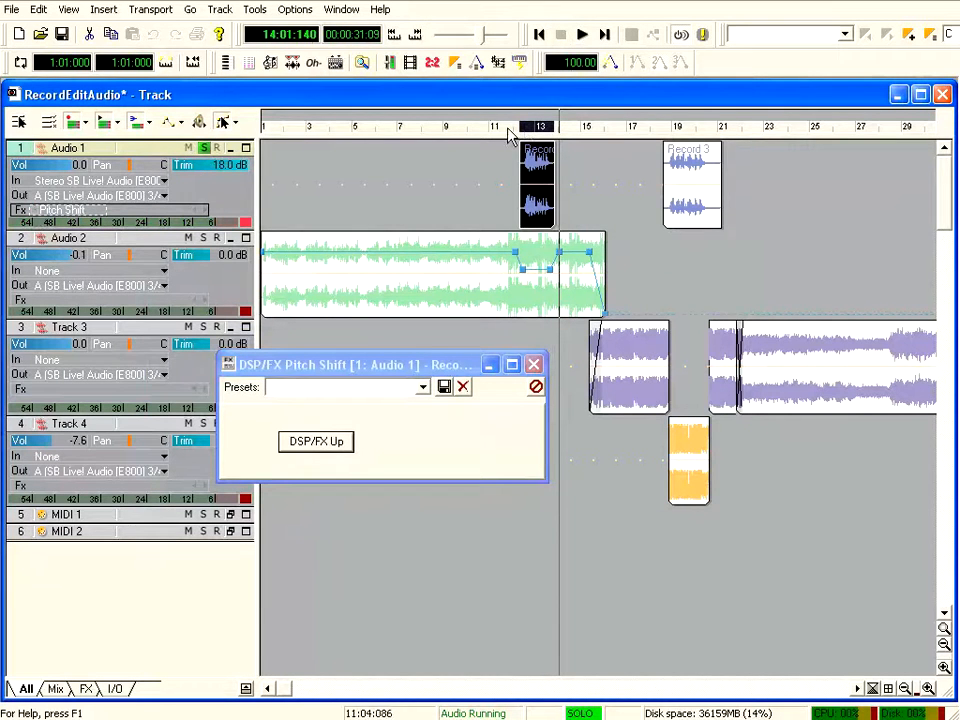
pyautogui.click(513, 127)
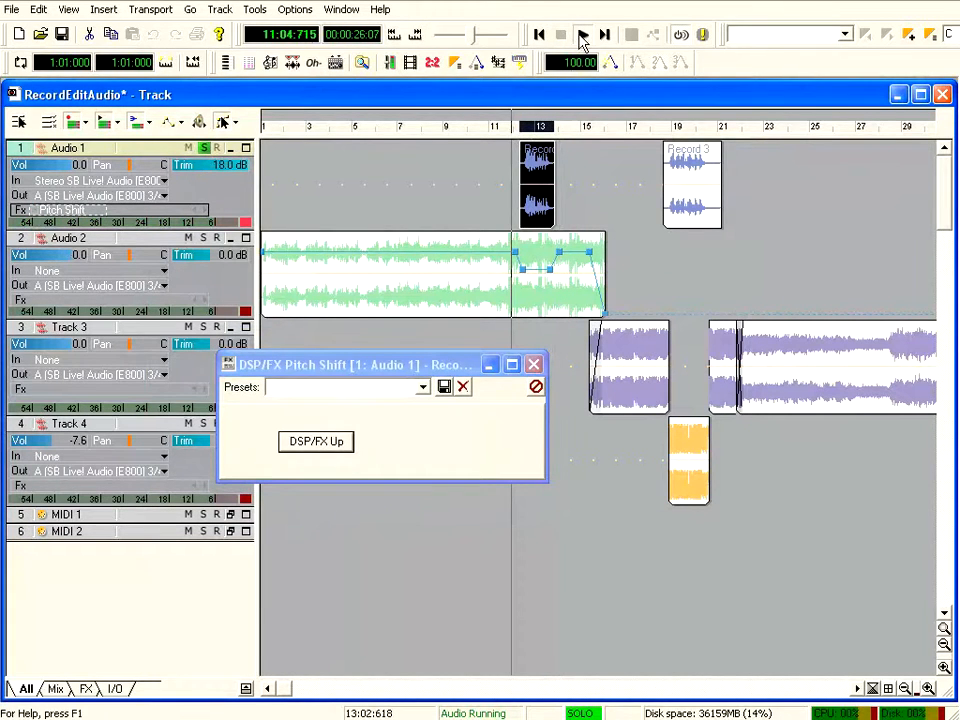
pyautogui.click(582, 36)
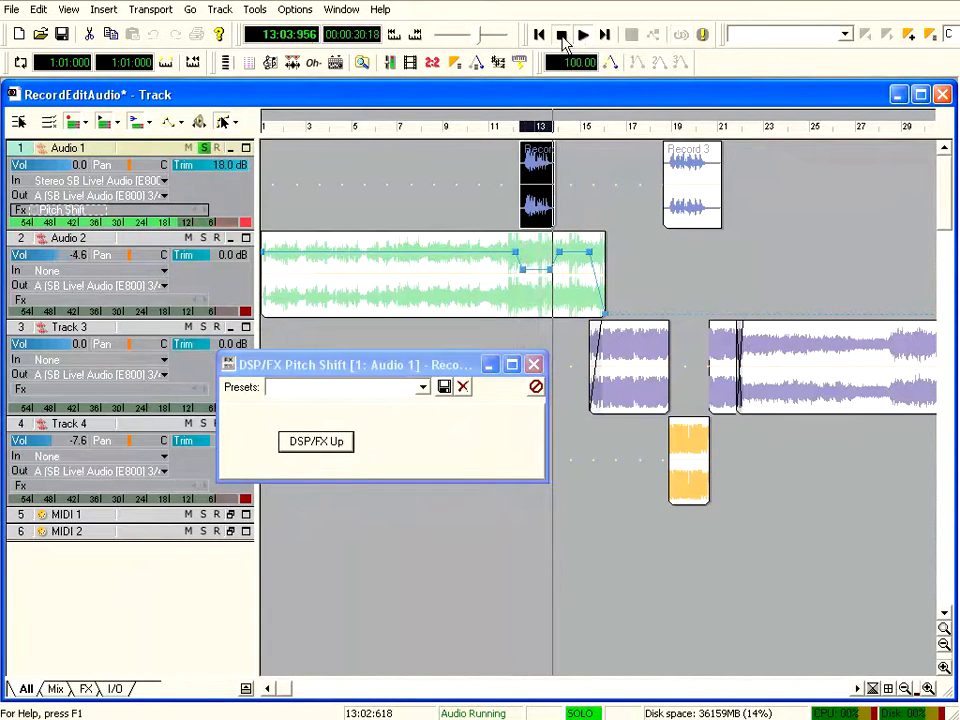
pyautogui.click(561, 35)
# Reopen the Pitch Shift control panel and load the preset "(68) Harmony up 4 steps (minor sixth)"
pyautogui.click(313, 441)
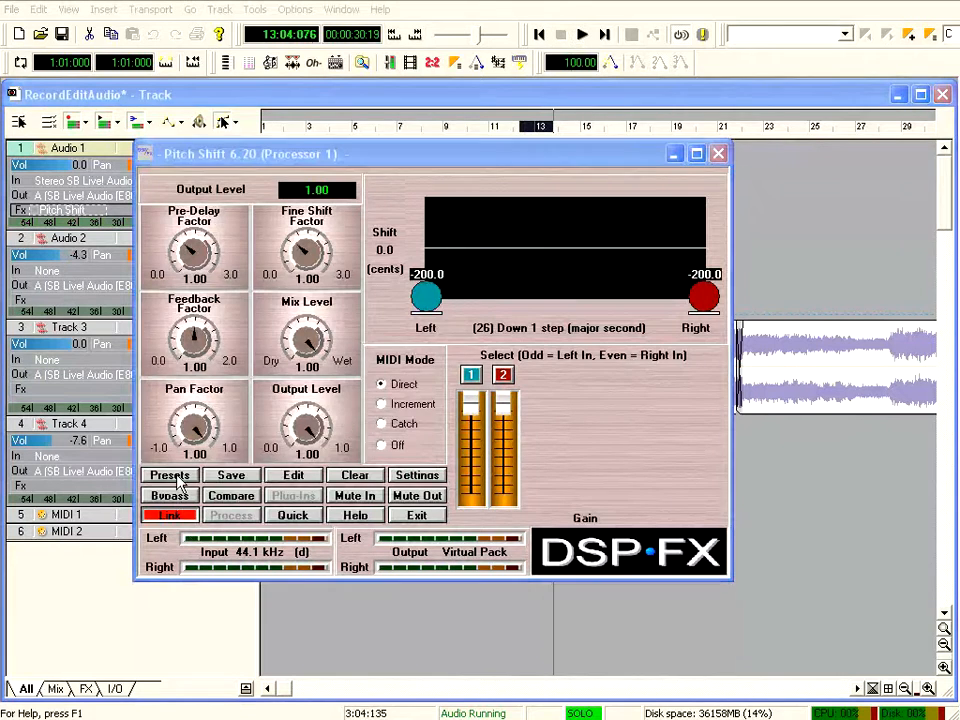
pyautogui.click(170, 474)
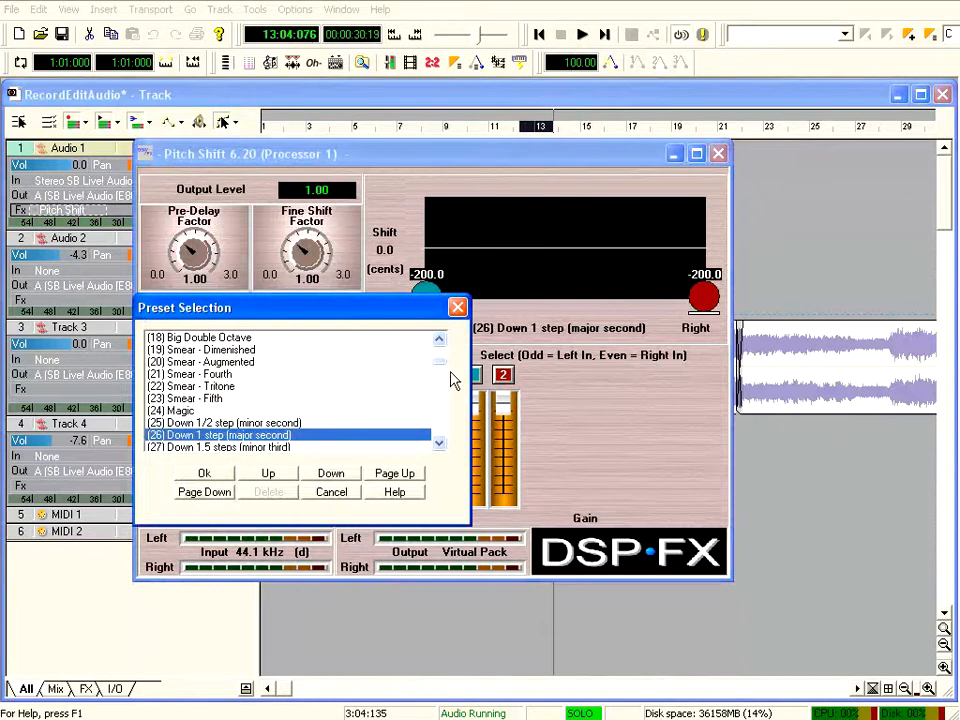
pyautogui.moveTo(445, 370); pyautogui.dragTo(445, 400)
pyautogui.click(232, 399)
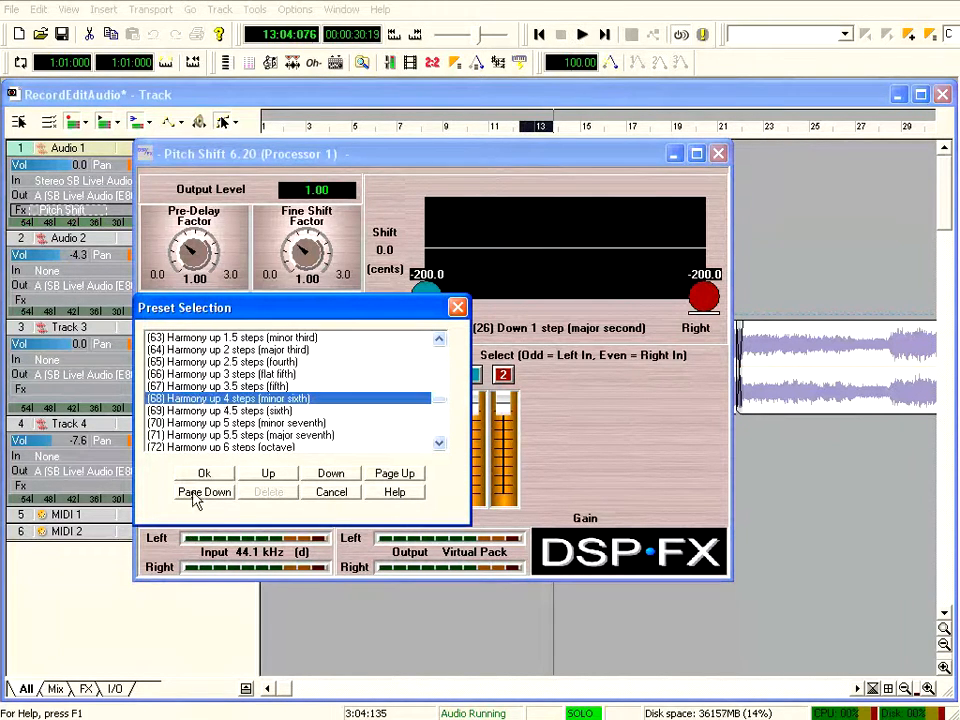
pyautogui.click(204, 473)
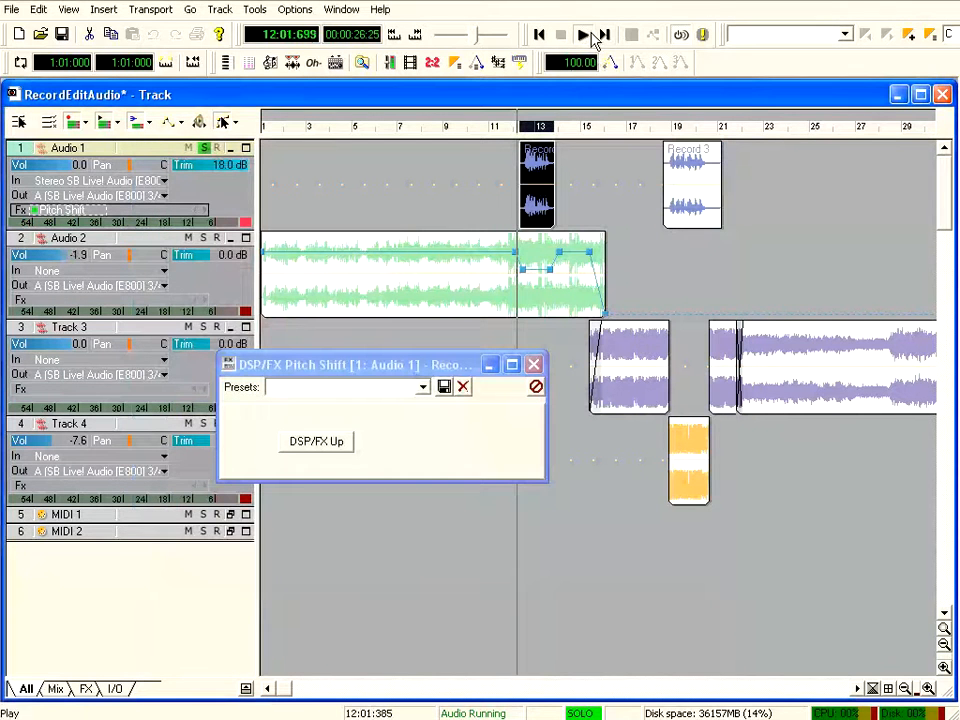
# Play Audio 1's first clip, load the Pitch Shift preset "(45) Up 4.5 steps (sixth)", replay the clip, and close the effect window
pyautogui.click(588, 36)
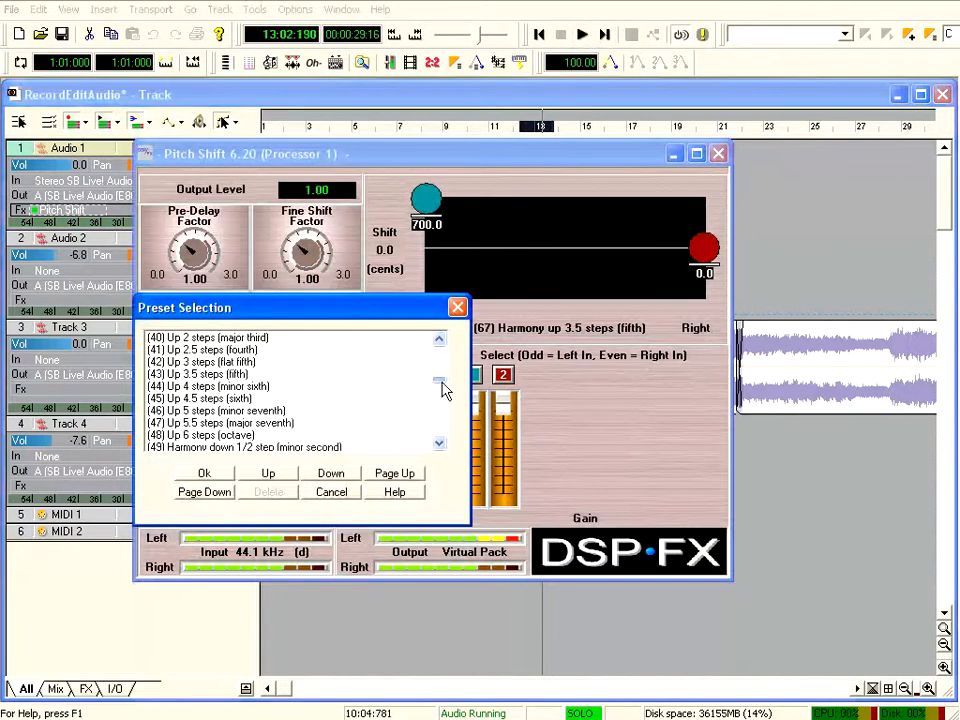
pyautogui.doubleClick(205, 399)
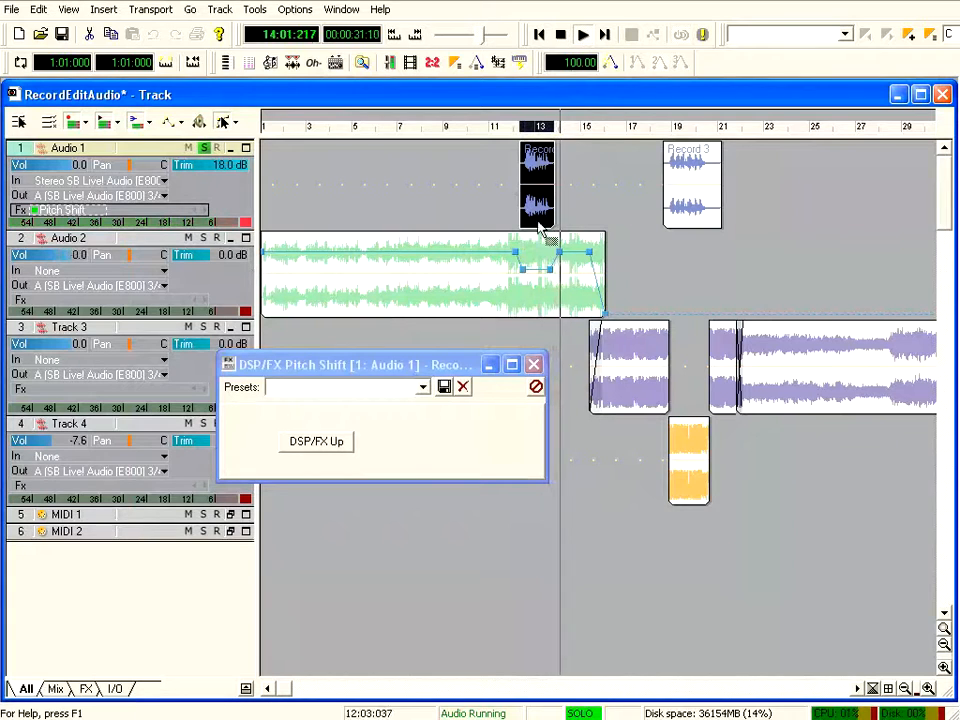
pyautogui.click(562, 36)
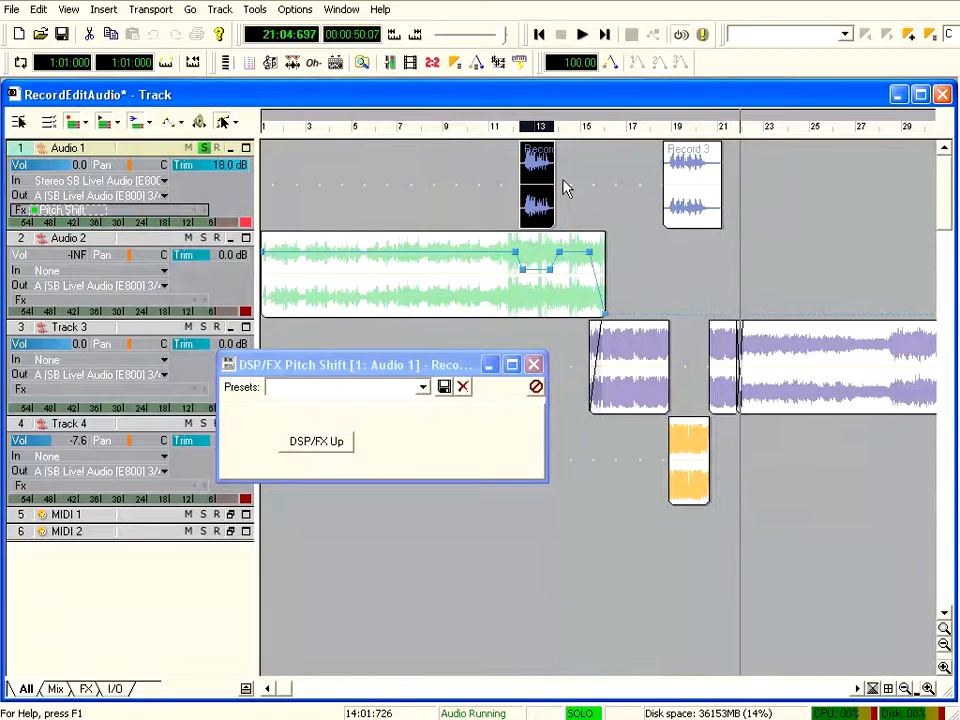
pyautogui.click(533, 364)
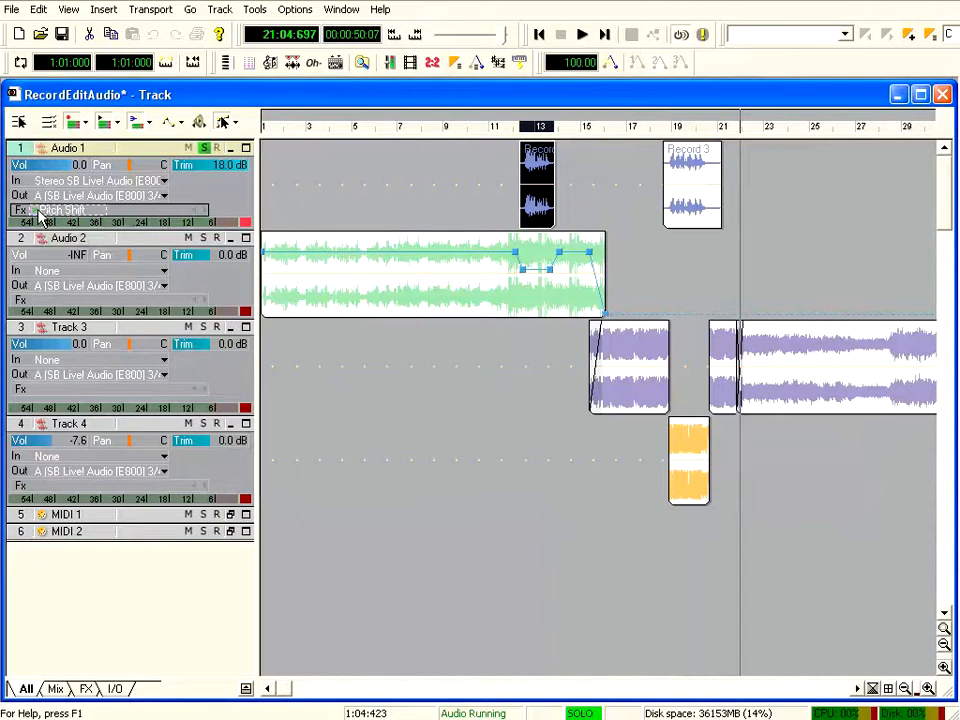
# Bypass Pitch Shift on Audio 1 and add the Sonitus:fx Equalizer to the same track
pyautogui.rightClick(137, 220)
pyautogui.moveTo(184, 268)
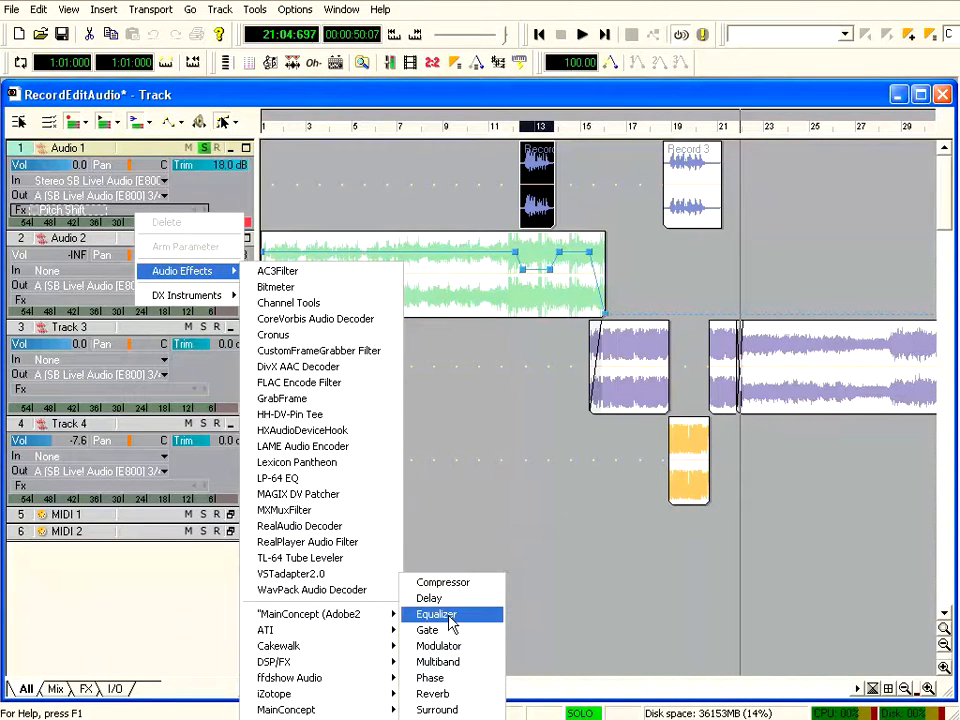
pyautogui.click(437, 614)
pyautogui.moveTo(338, 364); pyautogui.dragTo(336, 128)
# Load the equalizer's Treble Boost preset, adjust the first band's gain, and close the equalizer window
pyautogui.click(515, 192)
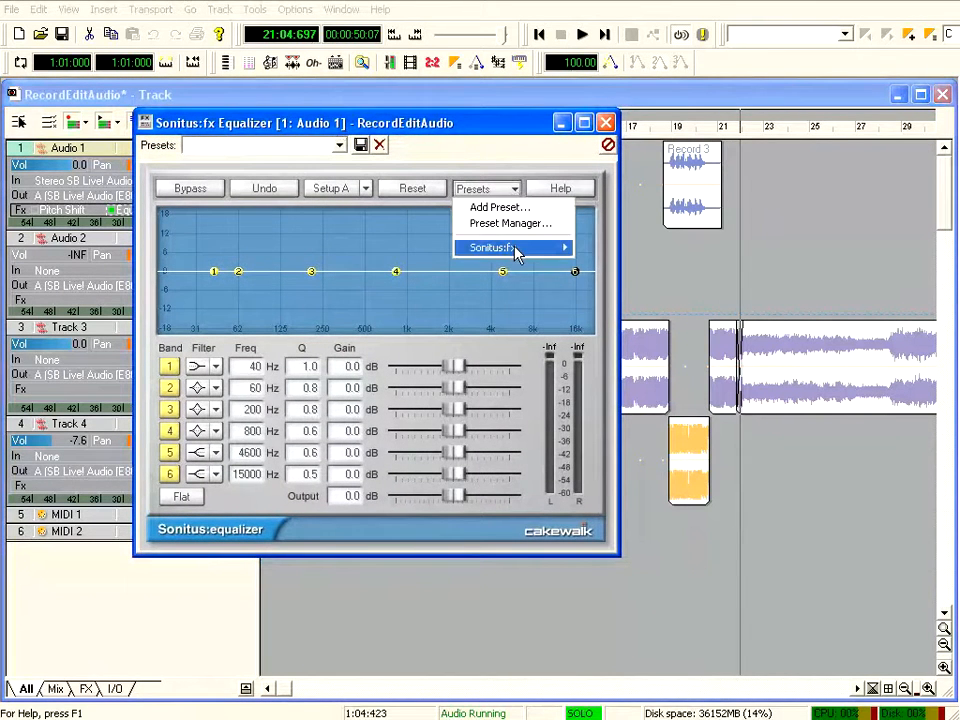
pyautogui.moveTo(517, 250)
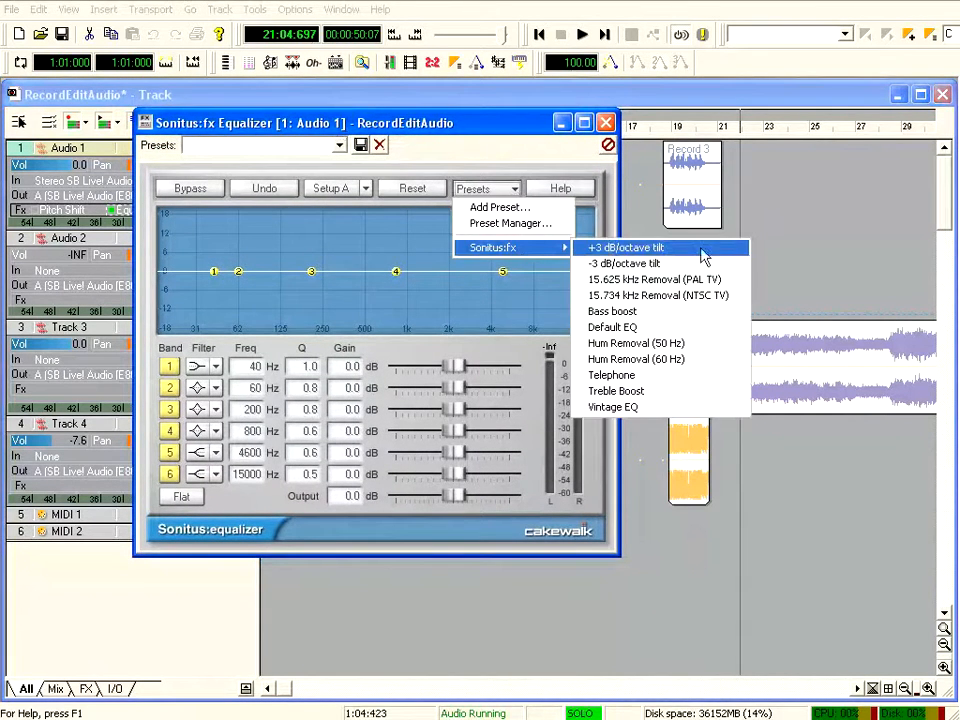
pyautogui.click(699, 393)
pyautogui.click(699, 393)
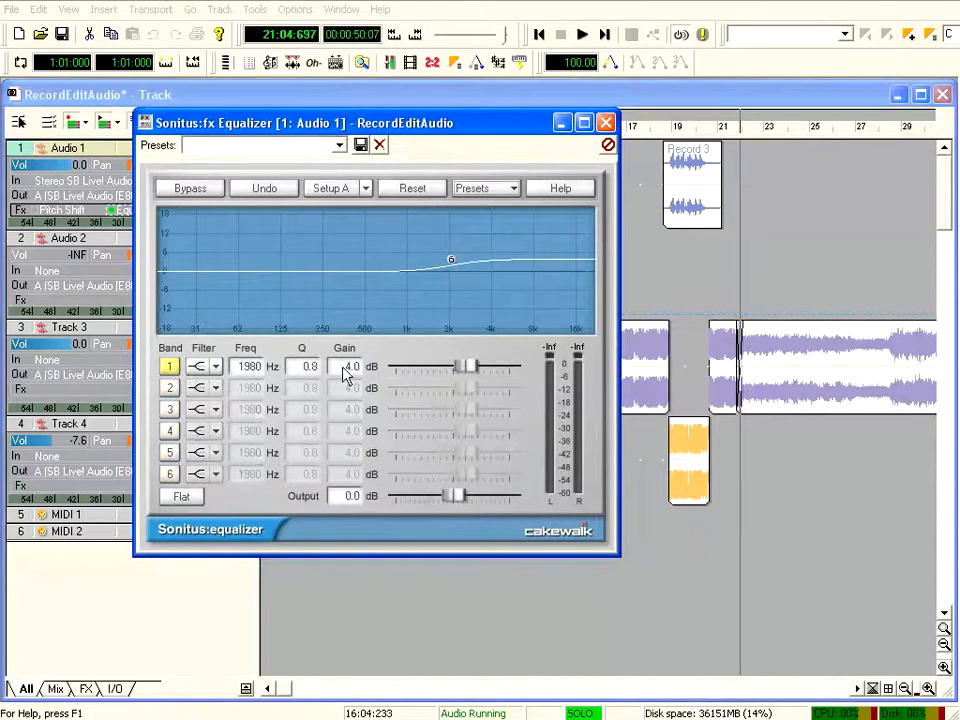
pyautogui.moveTo(474, 375)
pyautogui.mouseDown()
pyautogui.moveTo(488, 375)
pyautogui.moveTo(477, 366)
pyautogui.mouseUp()
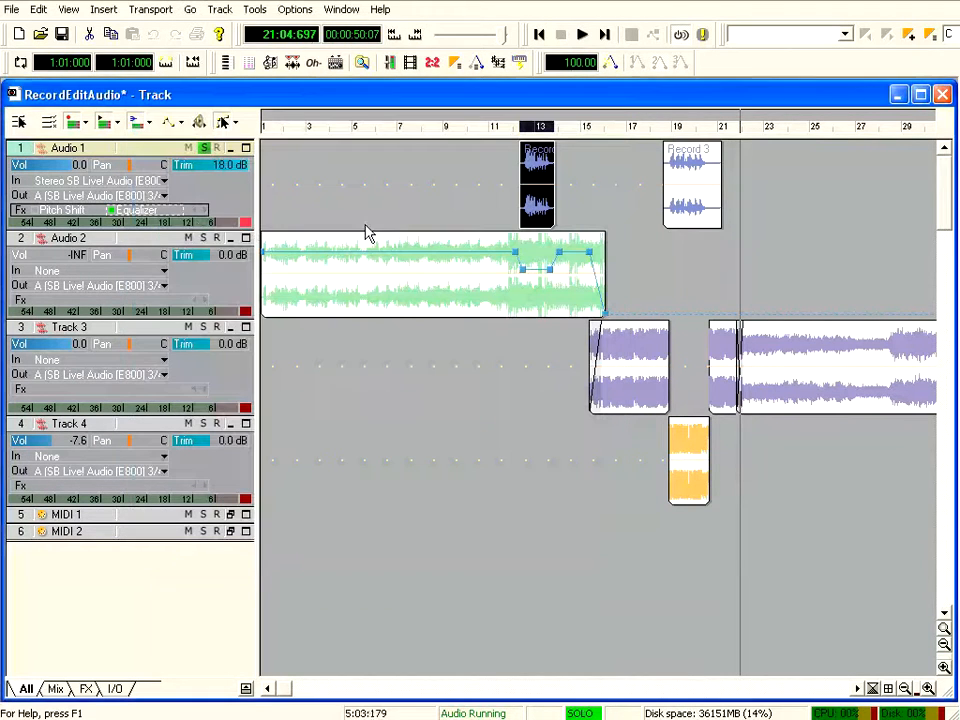
pyautogui.click(450, 94)
# Add the Sonitus:fx Reverb to Audio 1 and play the track's clips through the equalizer and reverb
pyautogui.rightClick(193, 216)
pyautogui.moveTo(250, 272)
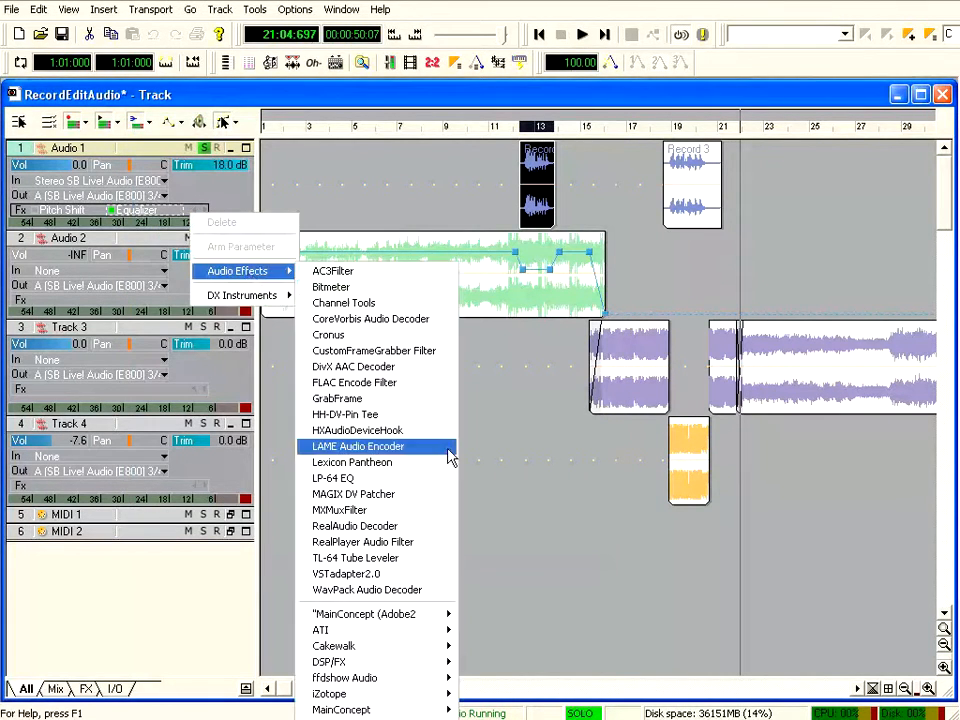
pyautogui.moveTo(420, 646)
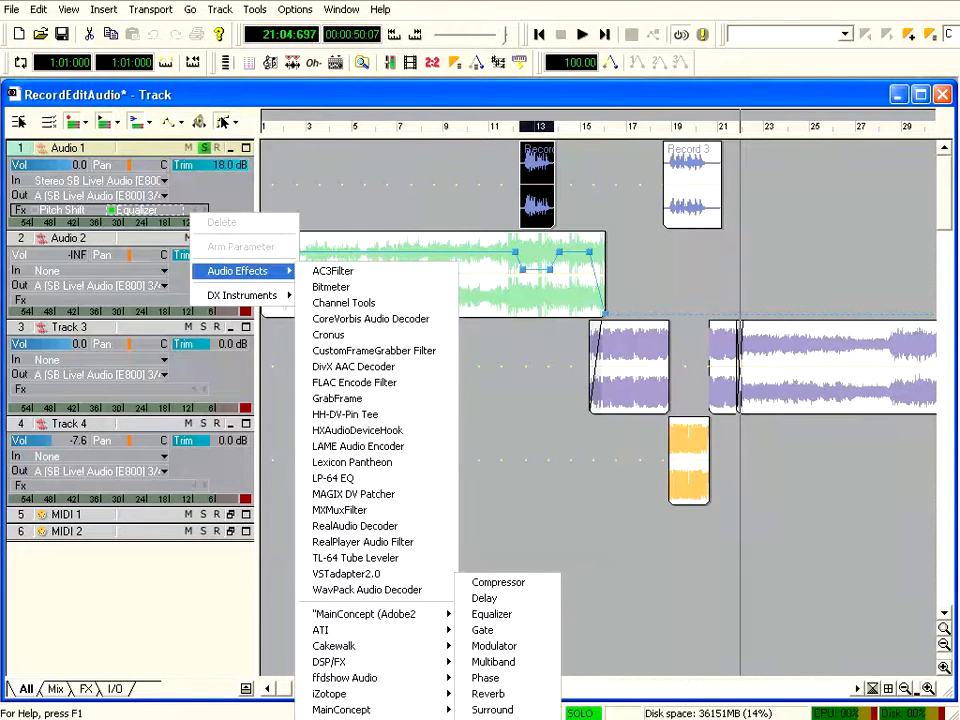
pyautogui.click(527, 693)
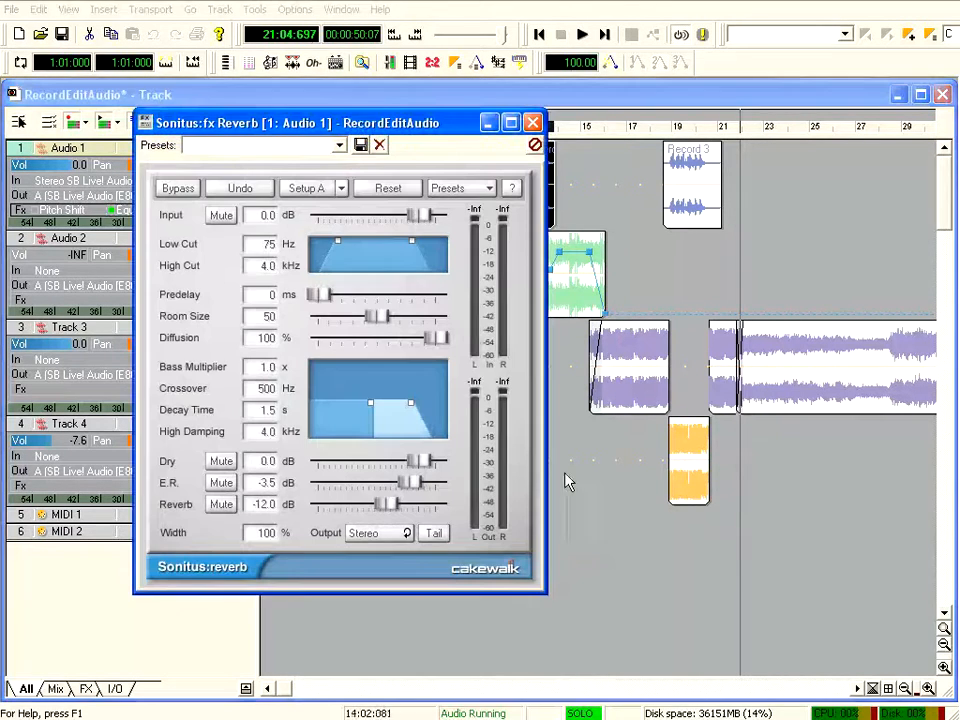
pyautogui.moveTo(360, 125); pyautogui.dragTo(360, 96)
pyautogui.click(533, 95)
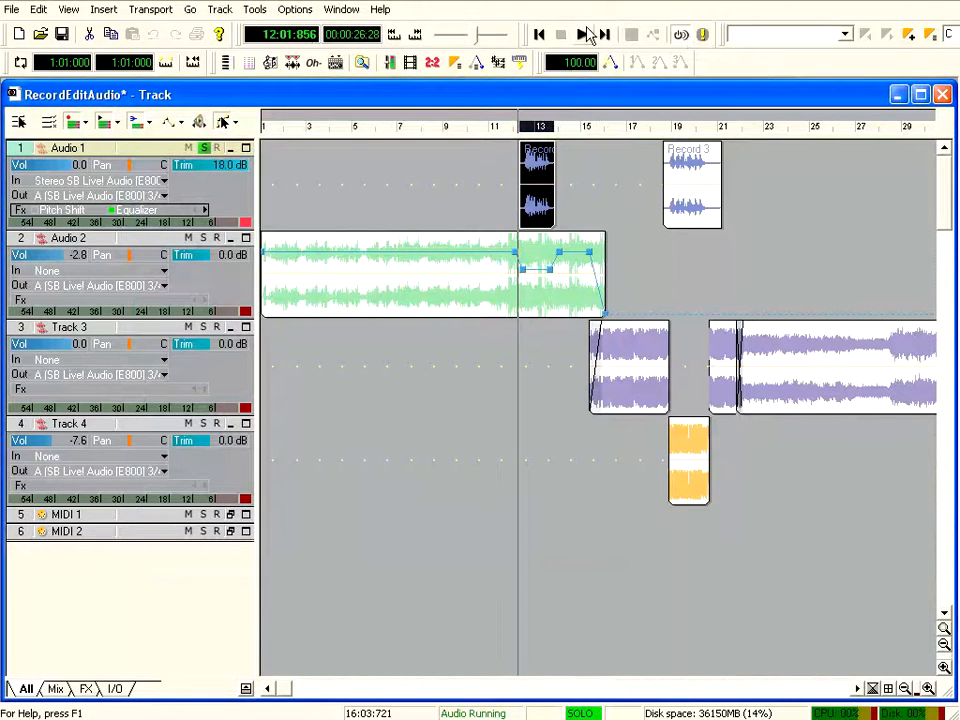
pyautogui.click(585, 35)
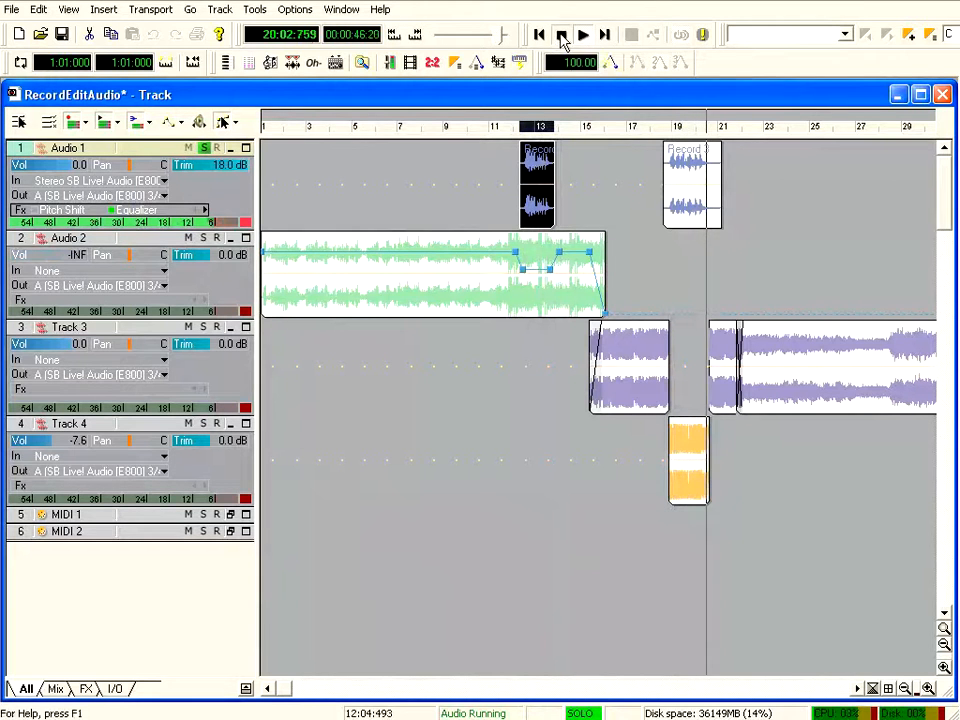
pyautogui.click(560, 35)
# Reopen Audio 1's Reverb, set its reverb level to -17.6 dB, and play the first and second clips
pyautogui.click(206, 212)
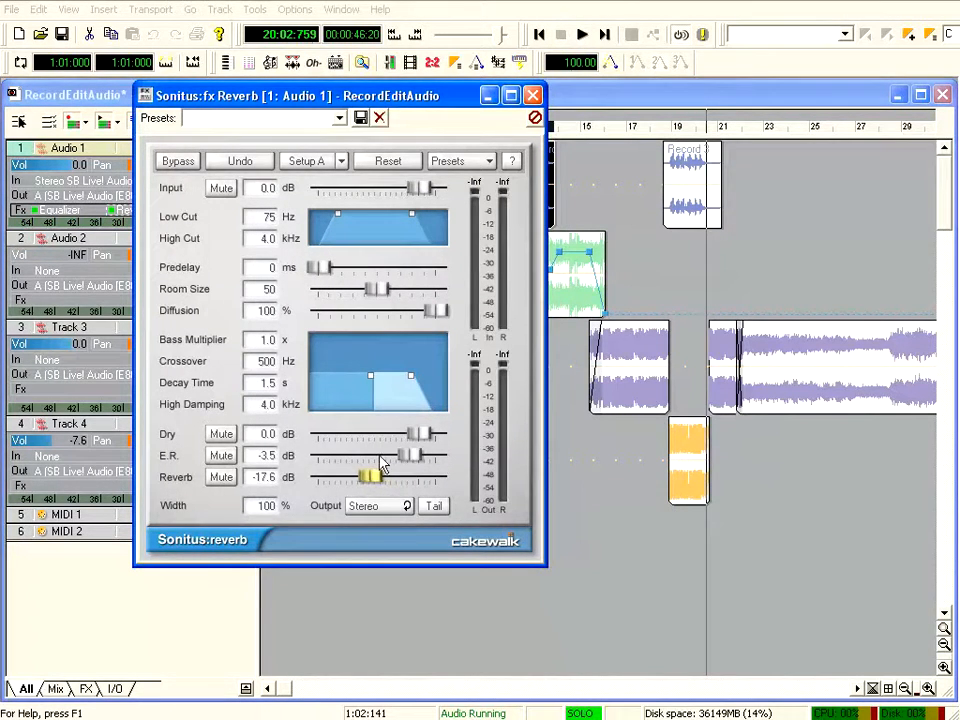
pyautogui.moveTo(437, 103); pyautogui.dragTo(297, 222)
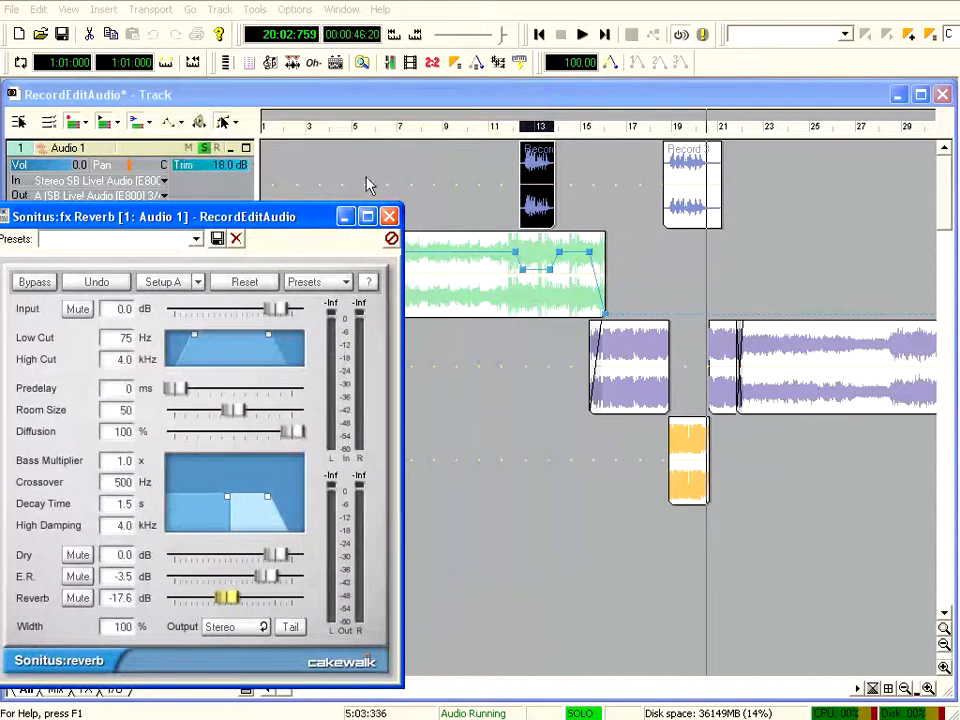
pyautogui.click(520, 130)
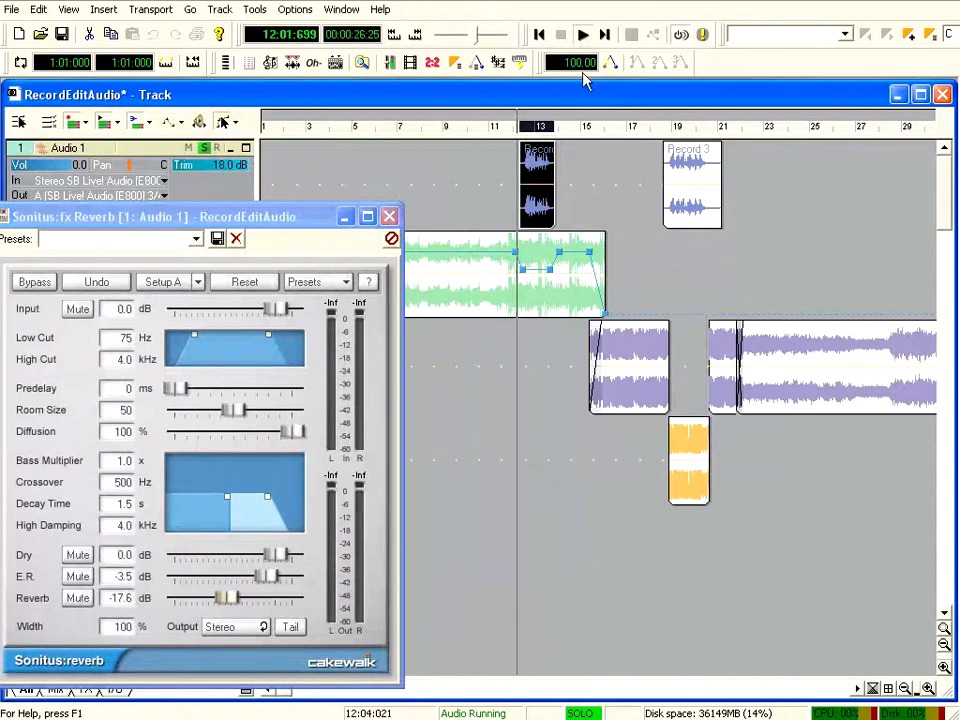
pyautogui.click(583, 36)
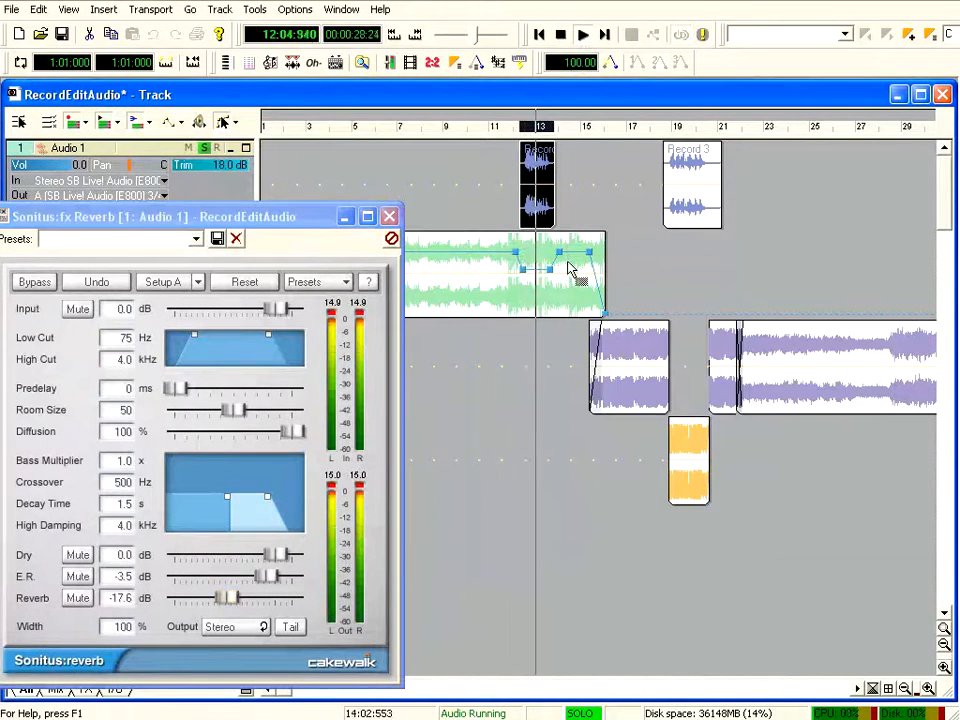
pyautogui.click(665, 133)
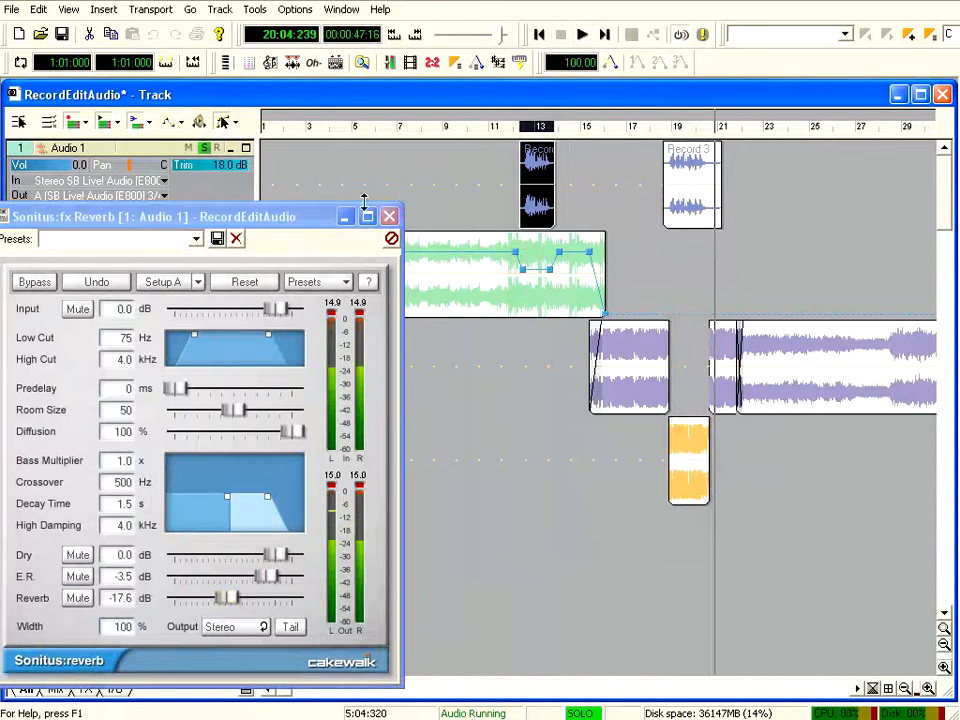
# Close the Reverb window, unsolo Audio 1, and play the full mix from the beginning
pyautogui.moveTo(279, 222); pyautogui.dragTo(632, 186)
pyautogui.click(744, 174)
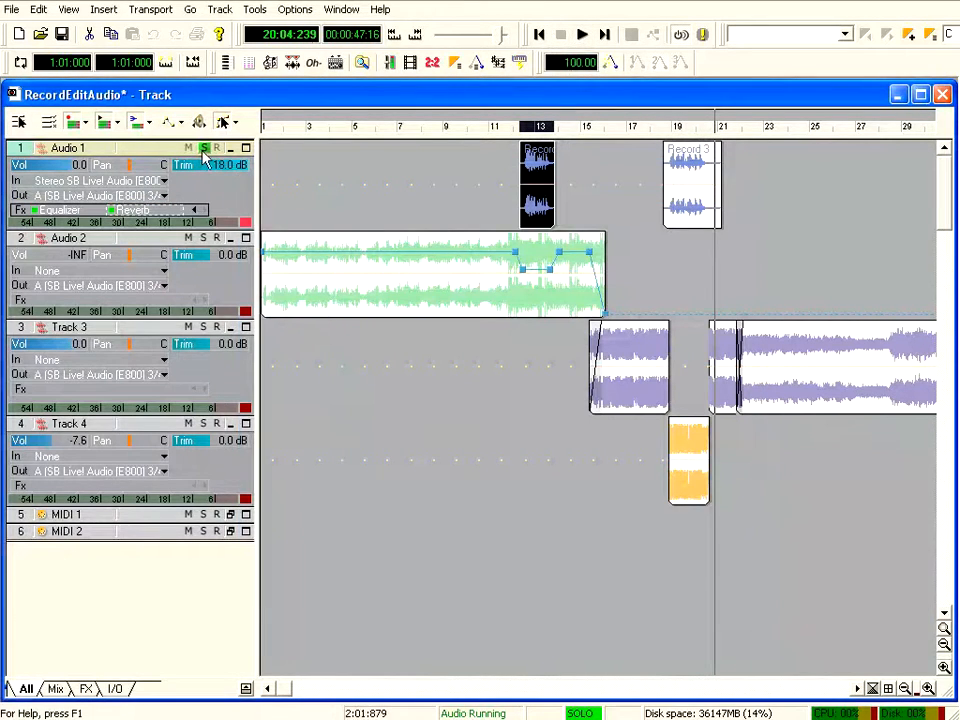
pyautogui.click(541, 35)
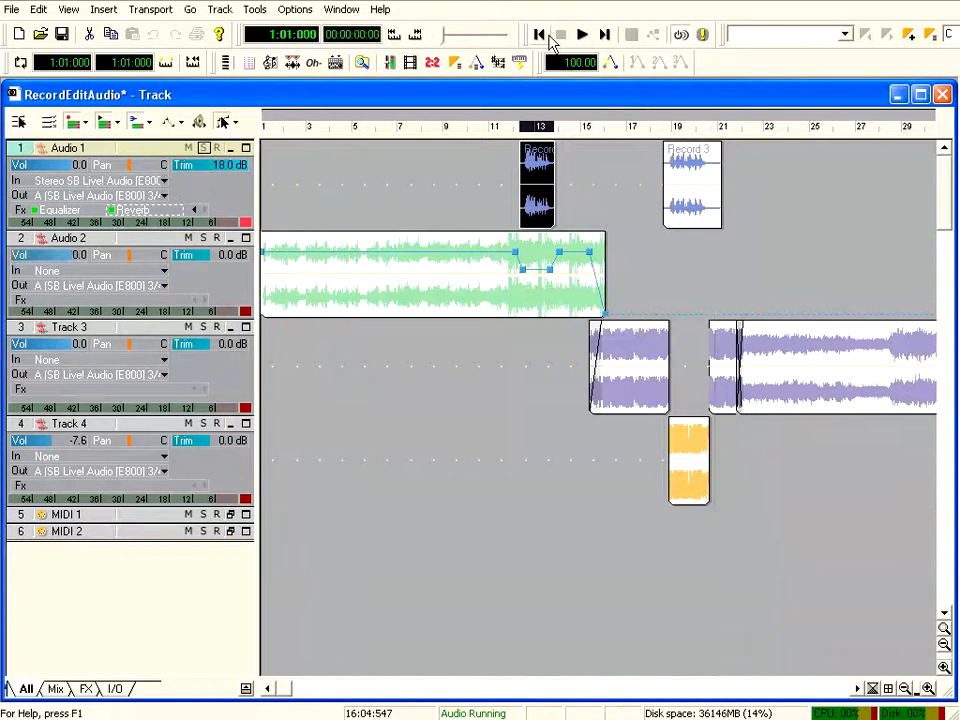
pyautogui.click(583, 35)
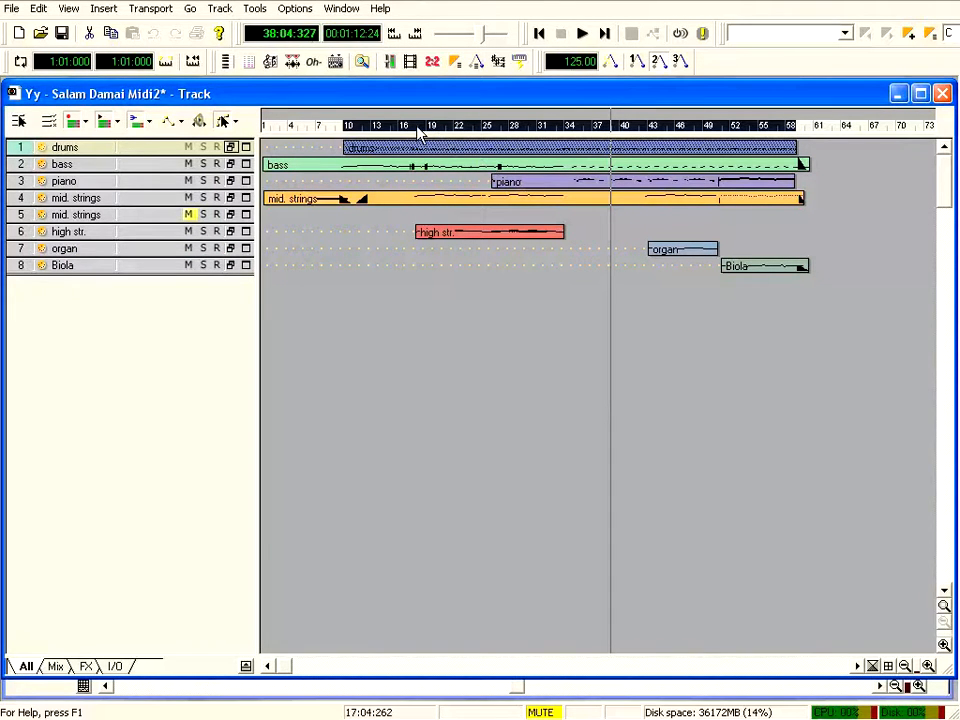
# Expand the drums track in the Salam Damai Midi2 project and add the Cakewalk FX Echo Delay MIDI effect to it
pyautogui.moveTo(130, 157); pyautogui.dragTo(55, 228)
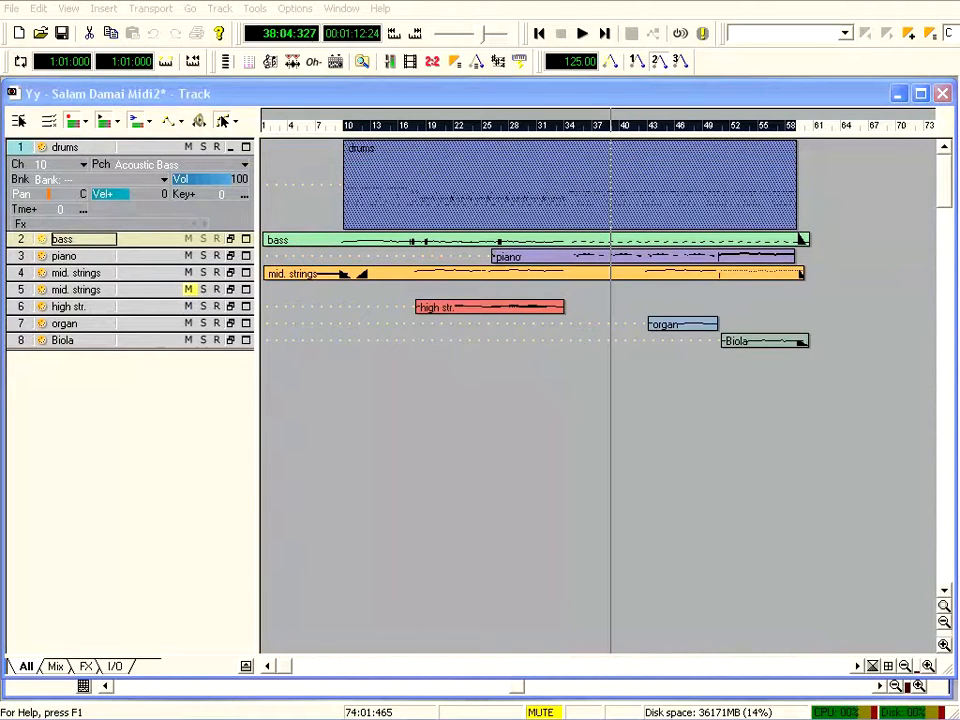
pyautogui.click(25, 147)
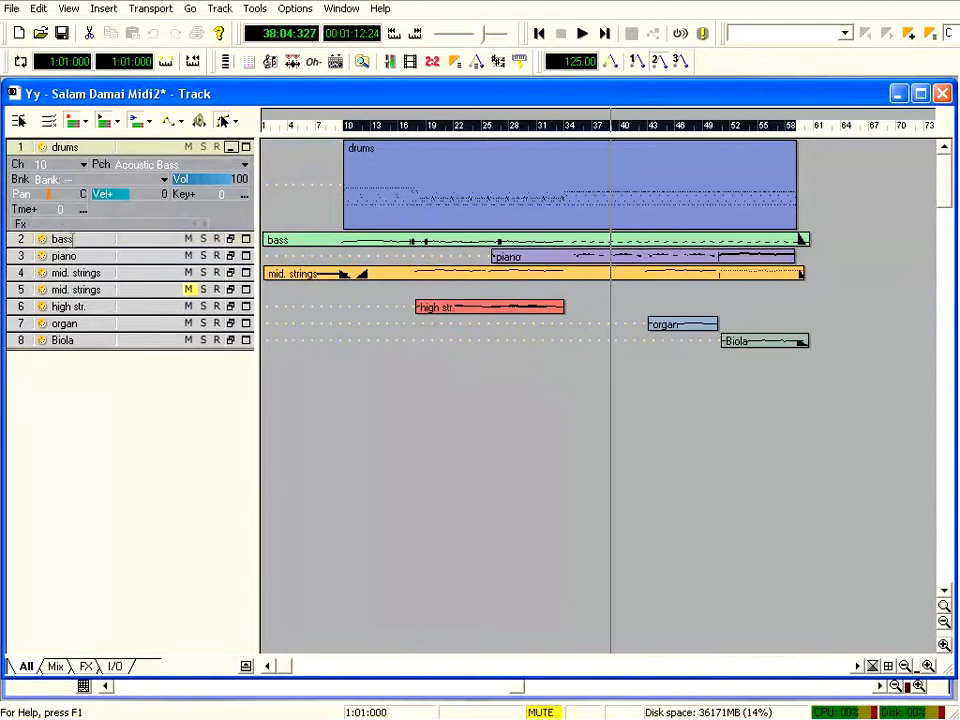
pyautogui.rightClick(58, 230)
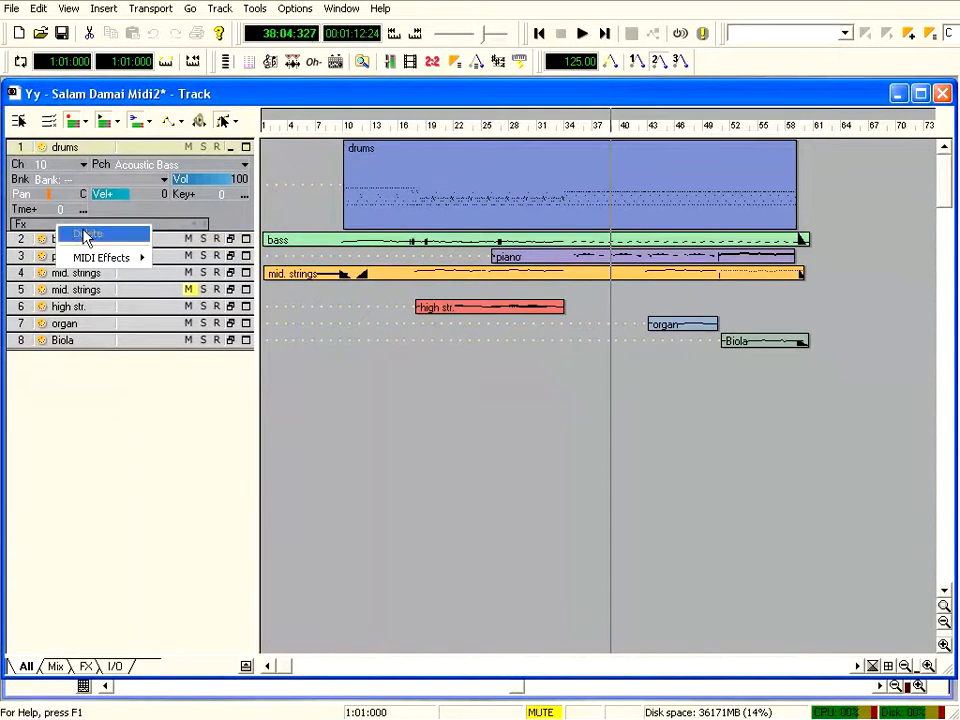
pyautogui.moveTo(100, 262)
pyautogui.moveTo(203, 266)
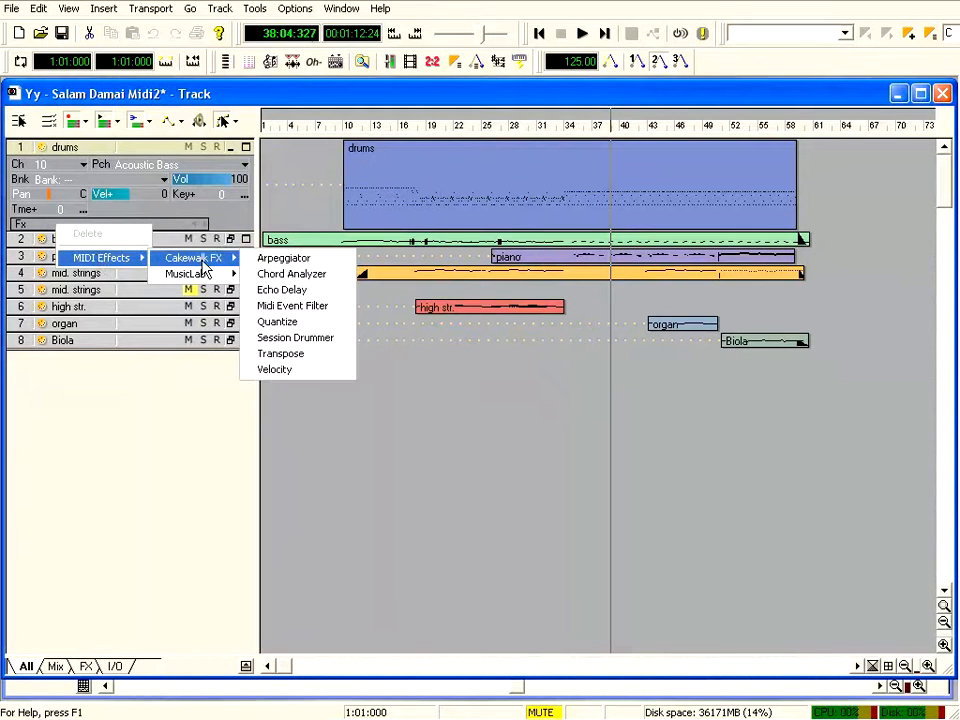
pyautogui.click(304, 291)
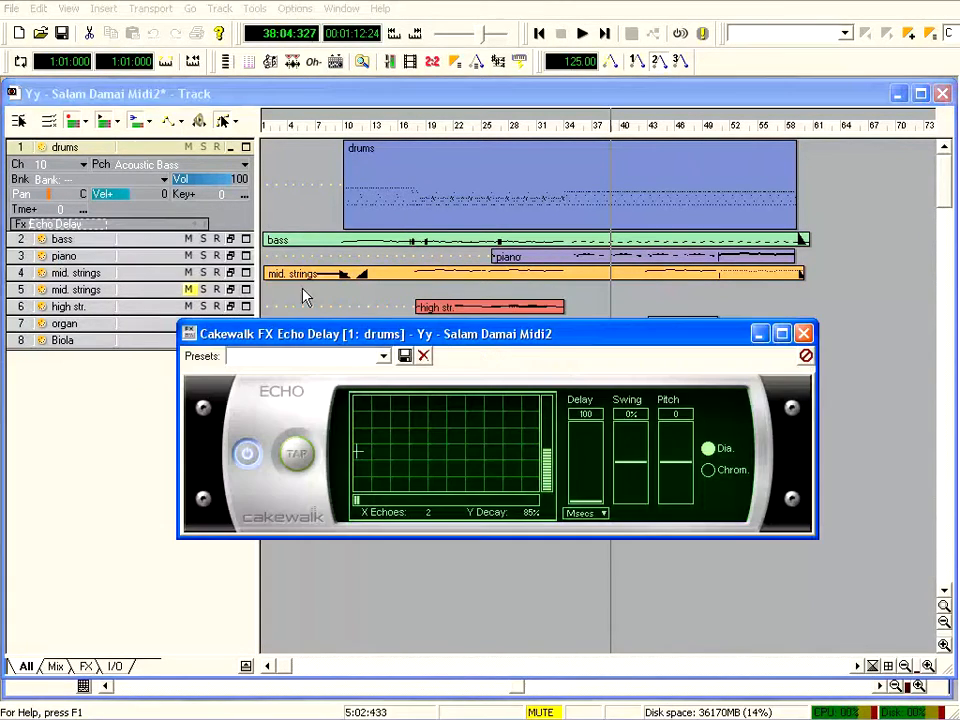
pyautogui.moveTo(525, 340); pyautogui.dragTo(489, 370)
# Play the song from just before bar 18 and solo the drums track to hear its echo
pyautogui.click(419, 128)
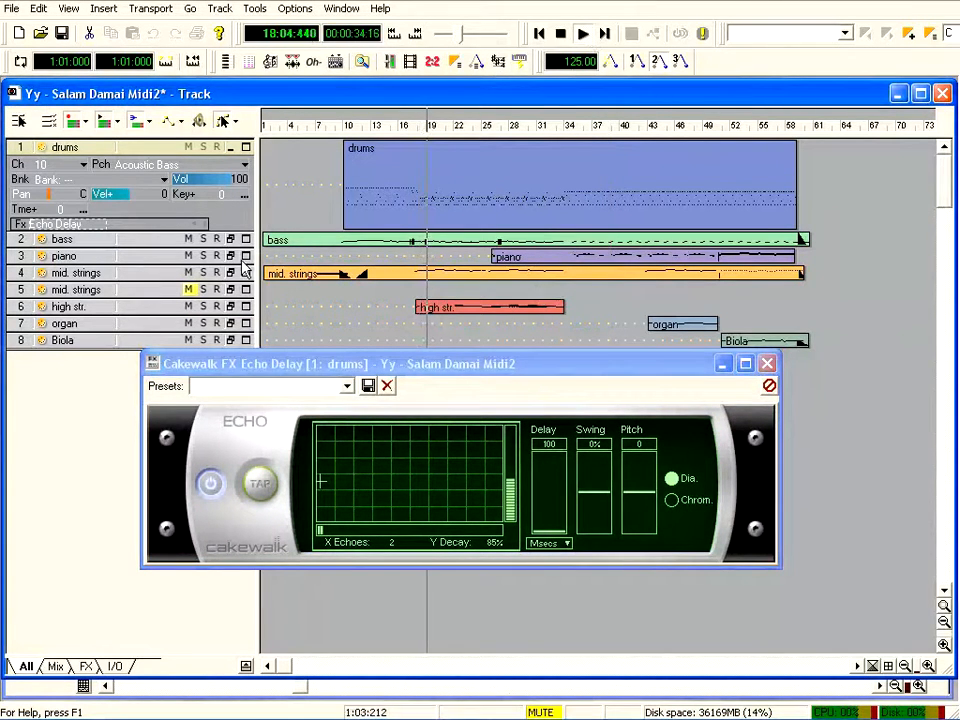
pyautogui.click(203, 147)
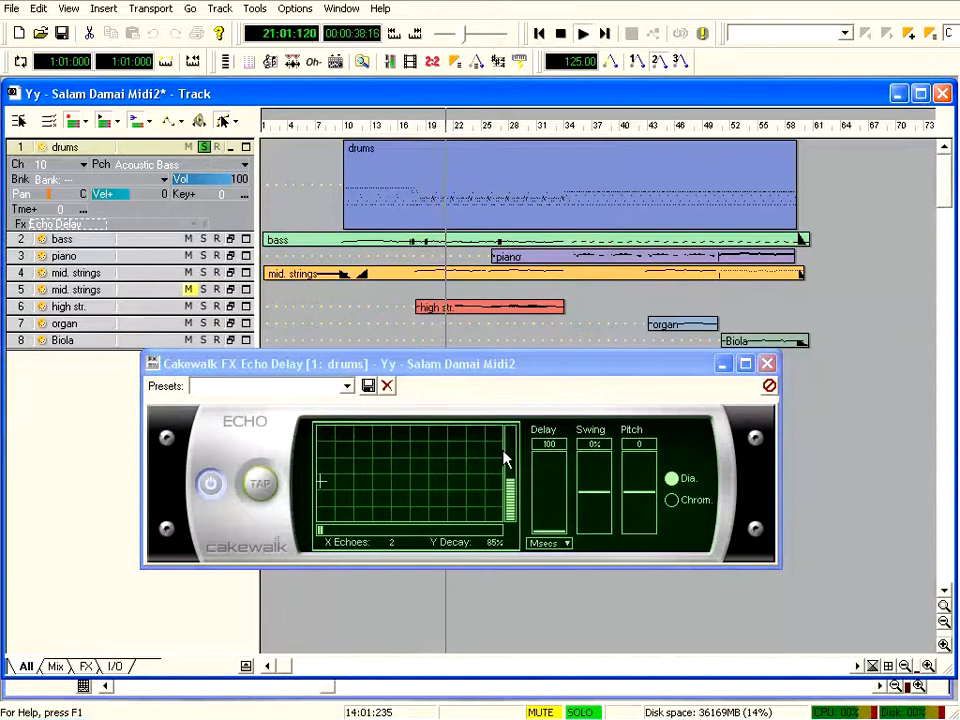
pyautogui.moveTo(516, 368); pyautogui.dragTo(514, 344)
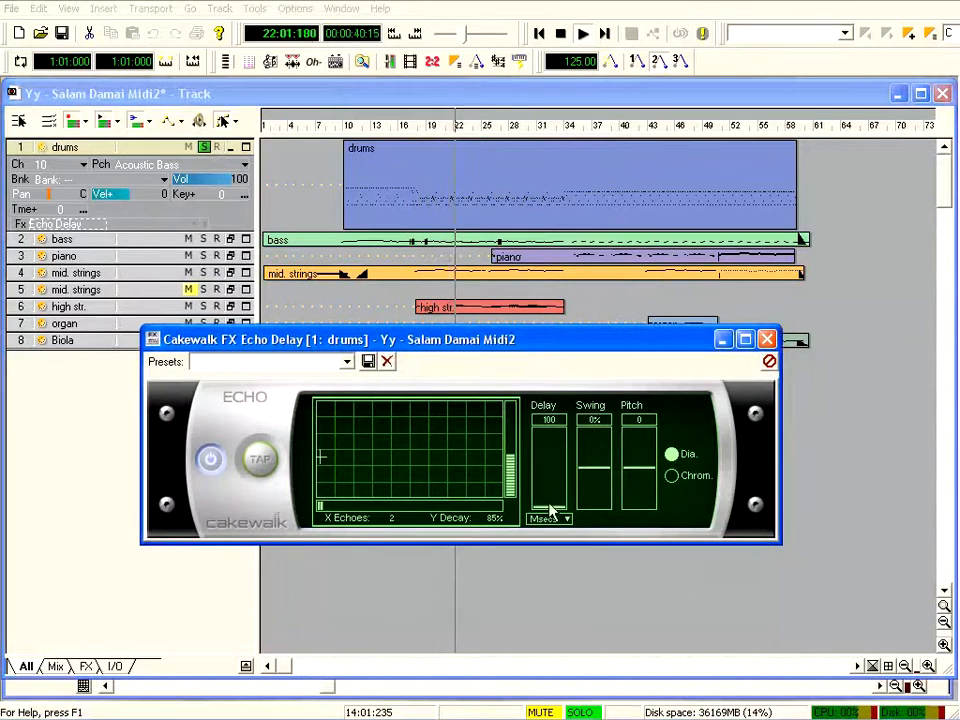
# Set the drums' Echo Delay to 1662 ms delay, -22% swing, pitch -5 and 36 echoes, and close its window
pyautogui.moveTo(549, 510); pyautogui.dragTo(549, 468)
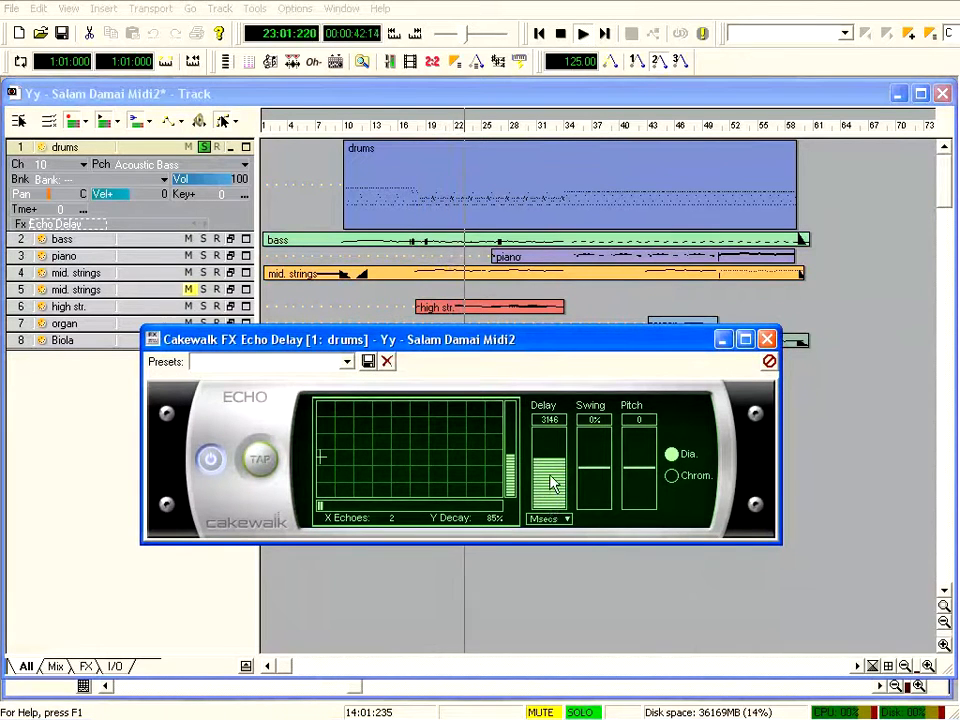
pyautogui.moveTo(594, 466); pyautogui.dragTo(594, 497)
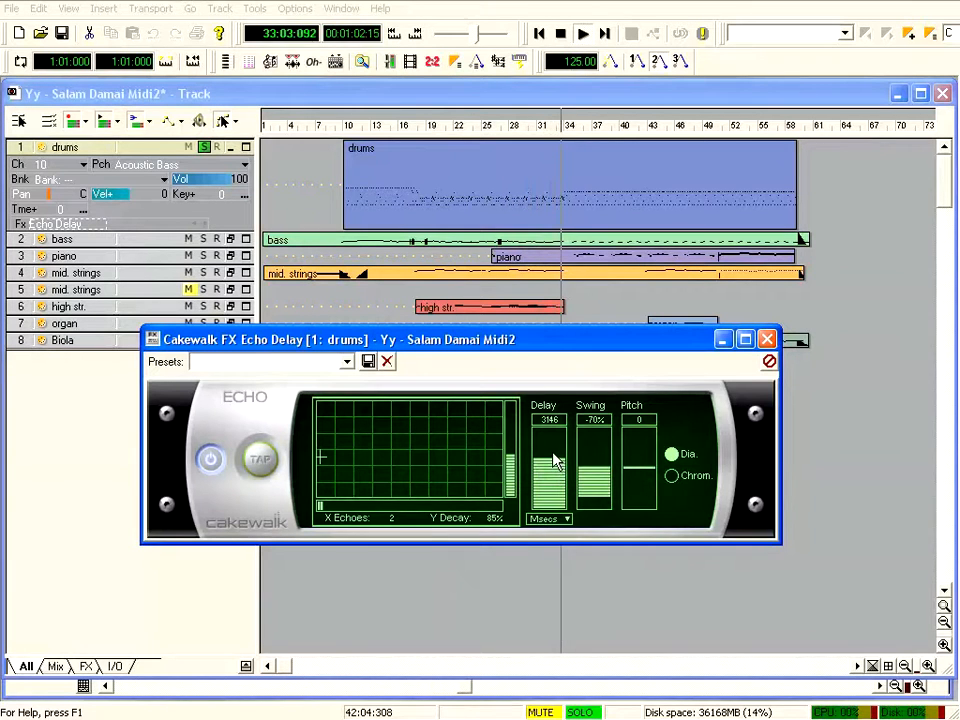
pyautogui.moveTo(558, 468); pyautogui.dragTo(636, 471)
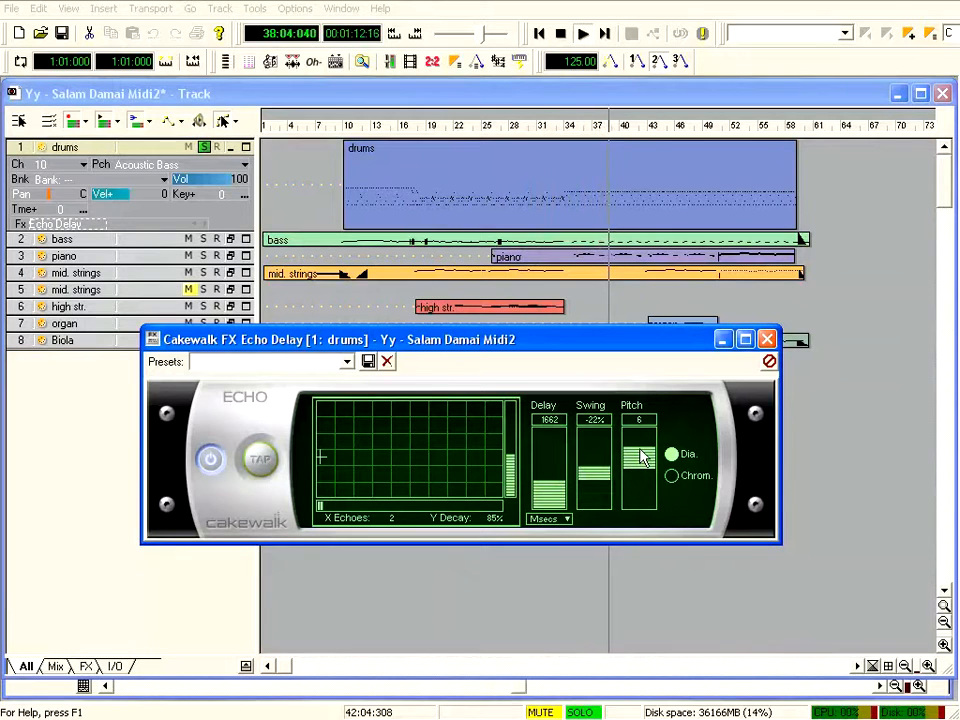
pyautogui.moveTo(640, 455); pyautogui.dragTo(640, 474)
pyautogui.moveTo(322, 463); pyautogui.dragTo(452, 457)
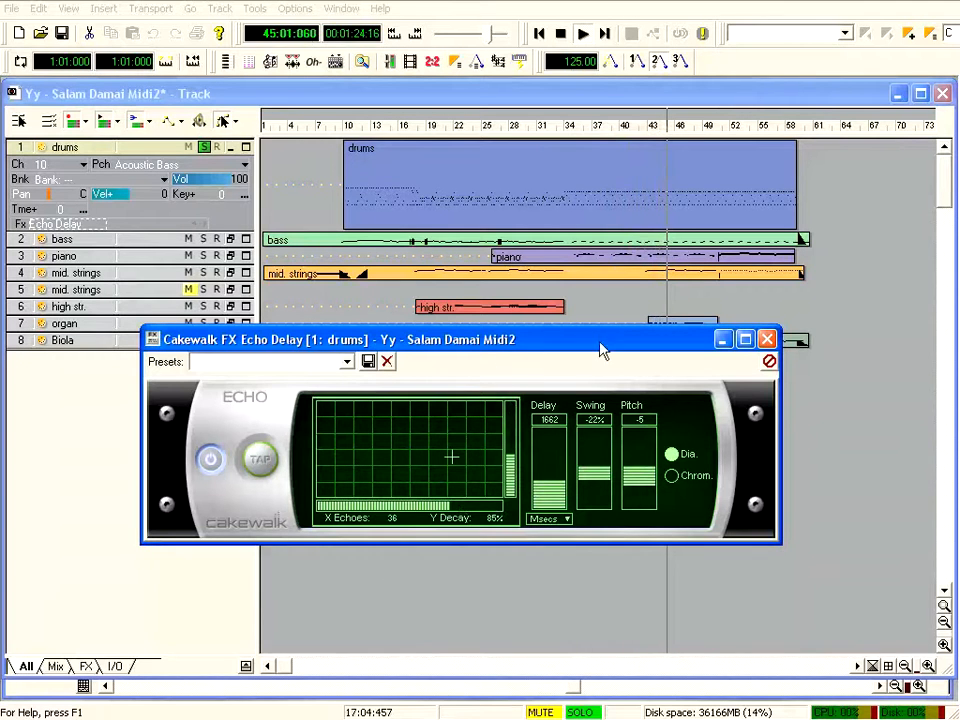
pyautogui.click(768, 340)
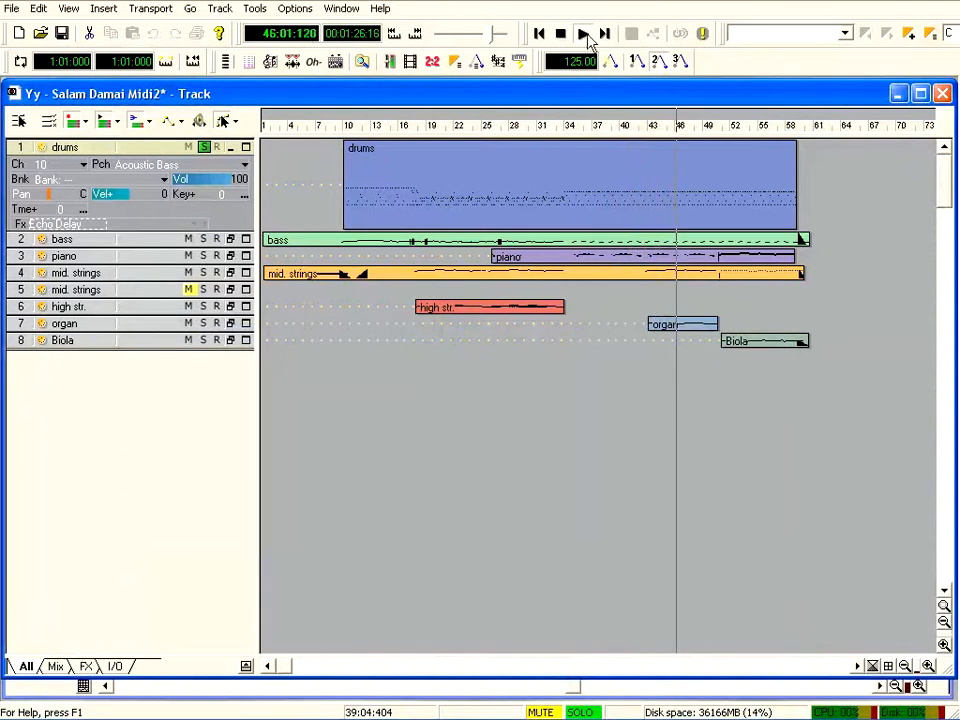
# Stop playback and delete the Echo Delay effect from the drums track
pyautogui.click(562, 33)
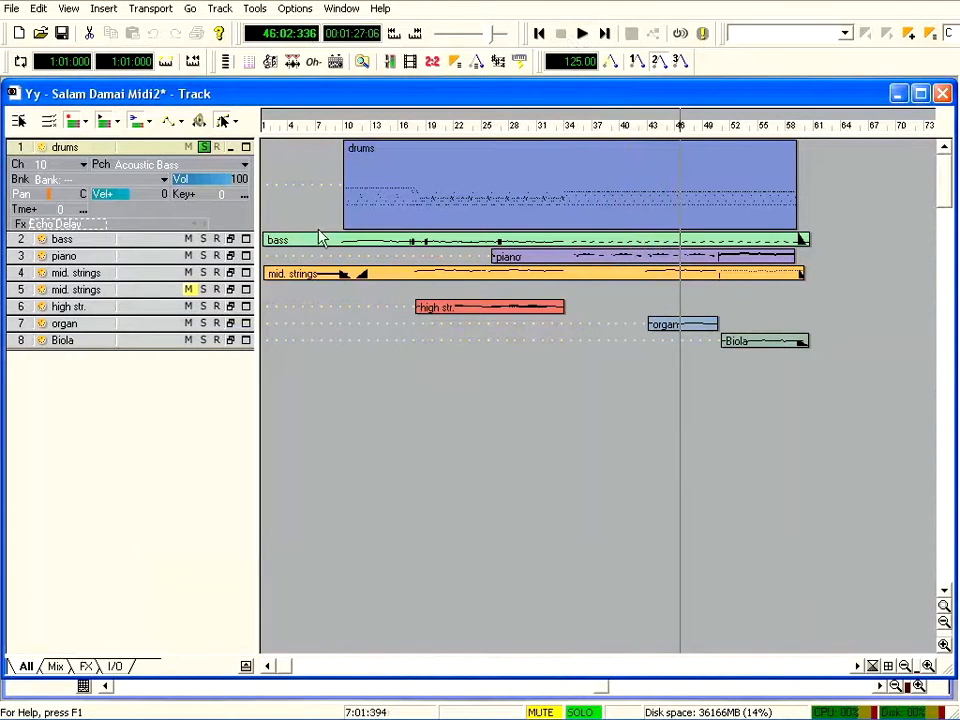
pyautogui.rightClick(71, 228)
pyautogui.click(90, 233)
# Add the Cakewalk FX Quantize MIDI effect to the drums track and play the soloed drums from about bar 18
pyautogui.rightClick(55, 230)
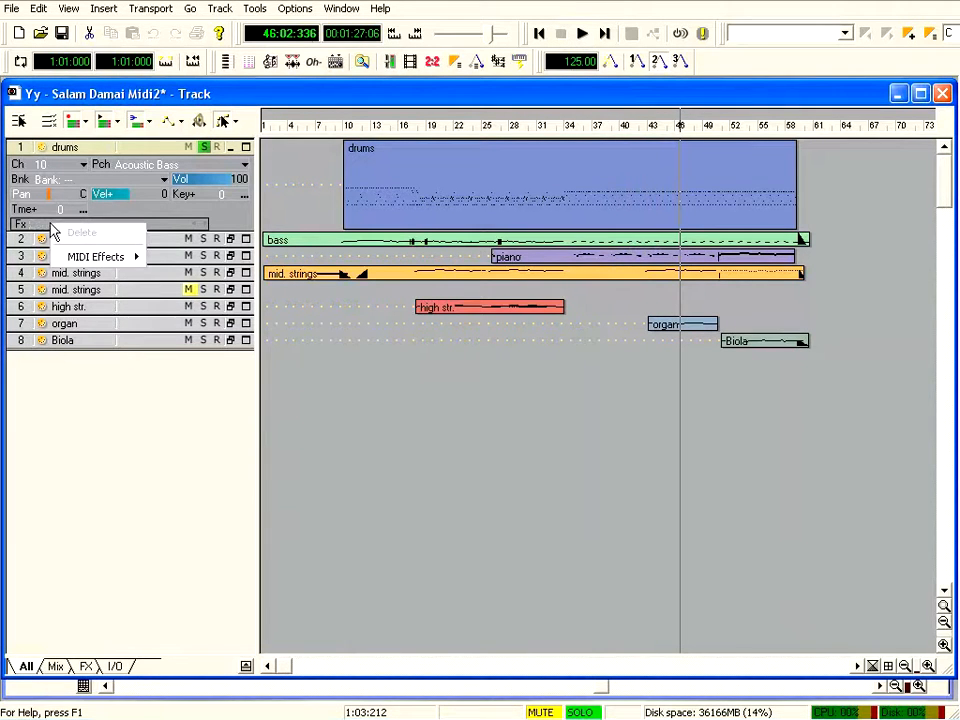
pyautogui.moveTo(110, 260)
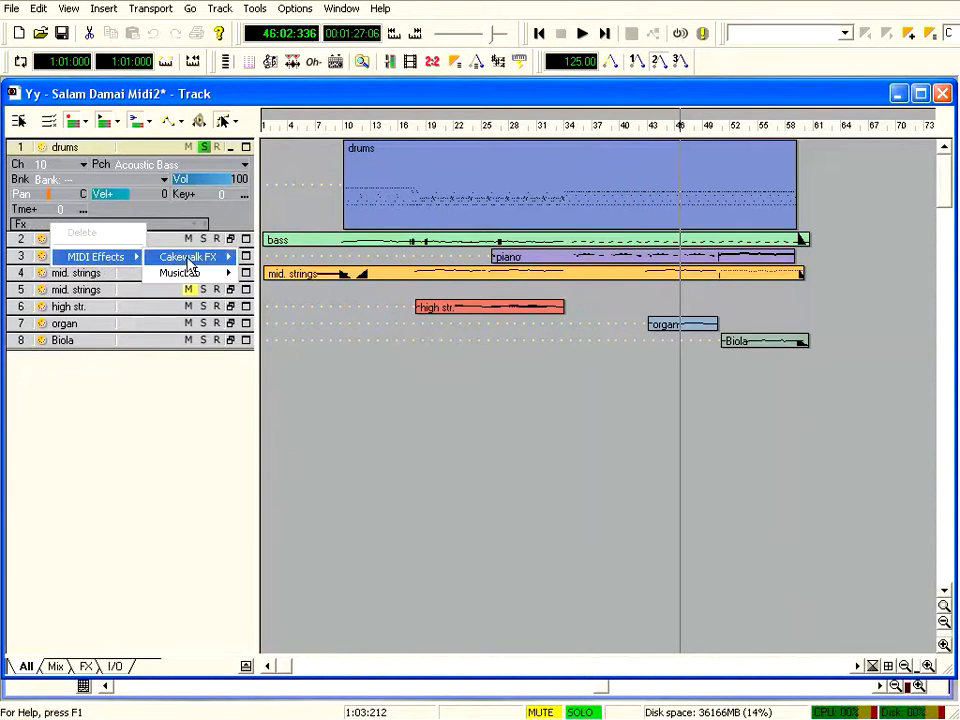
pyautogui.moveTo(188, 260)
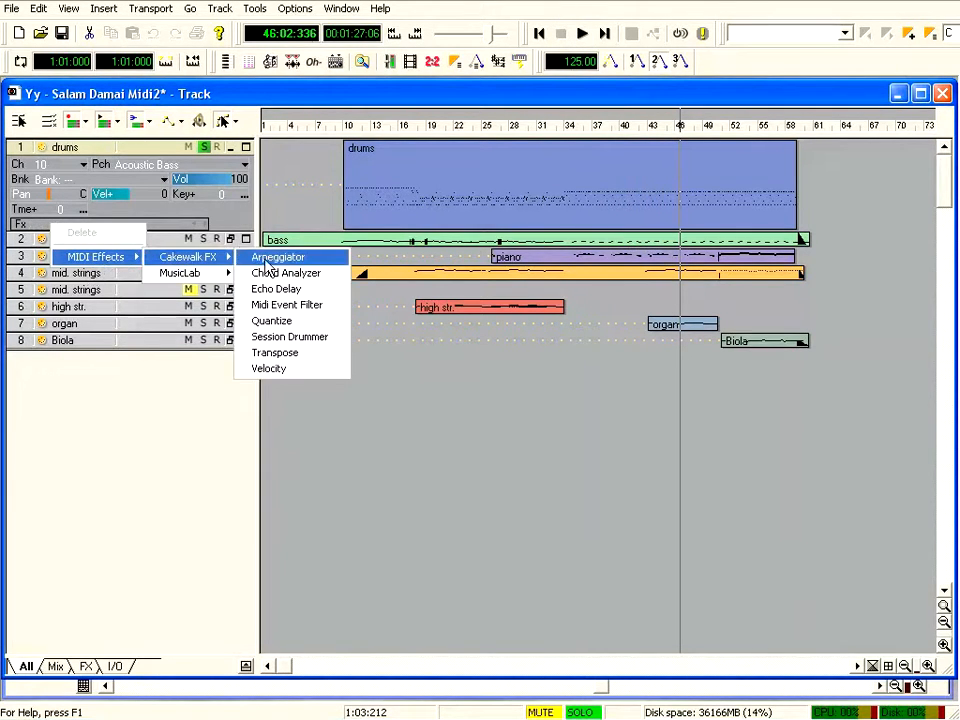
pyautogui.click(313, 328)
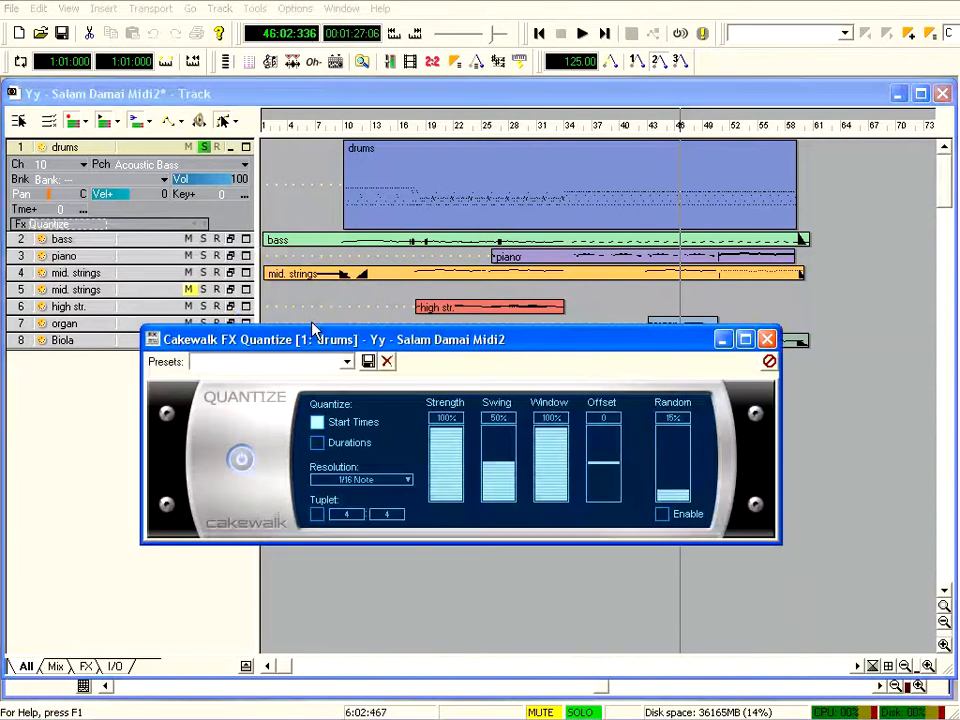
pyautogui.moveTo(511, 340); pyautogui.dragTo(595, 348)
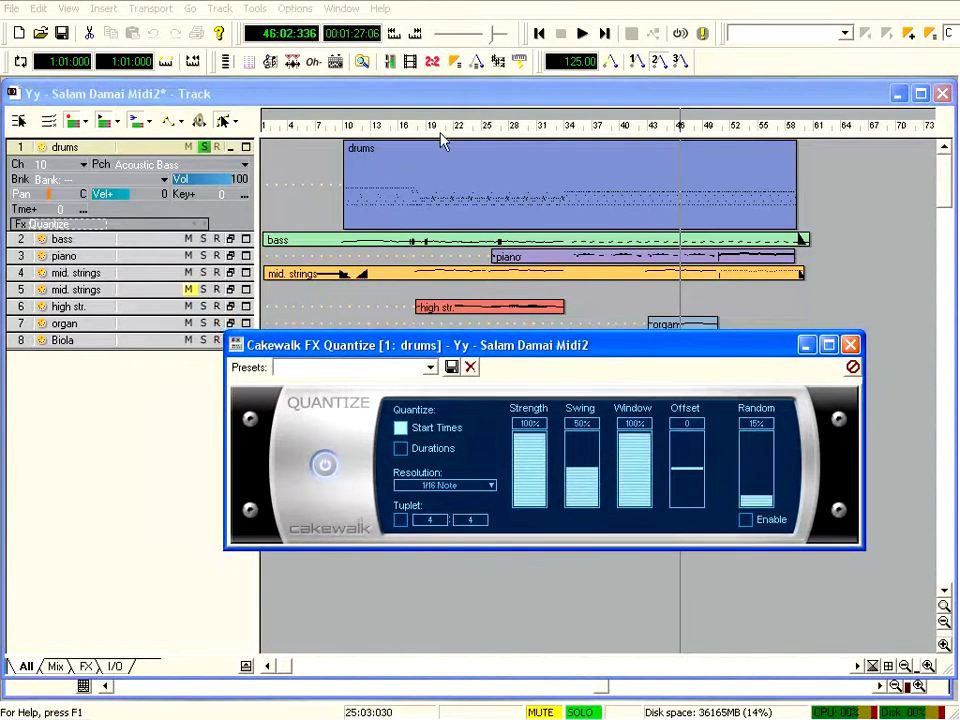
pyautogui.click(428, 135)
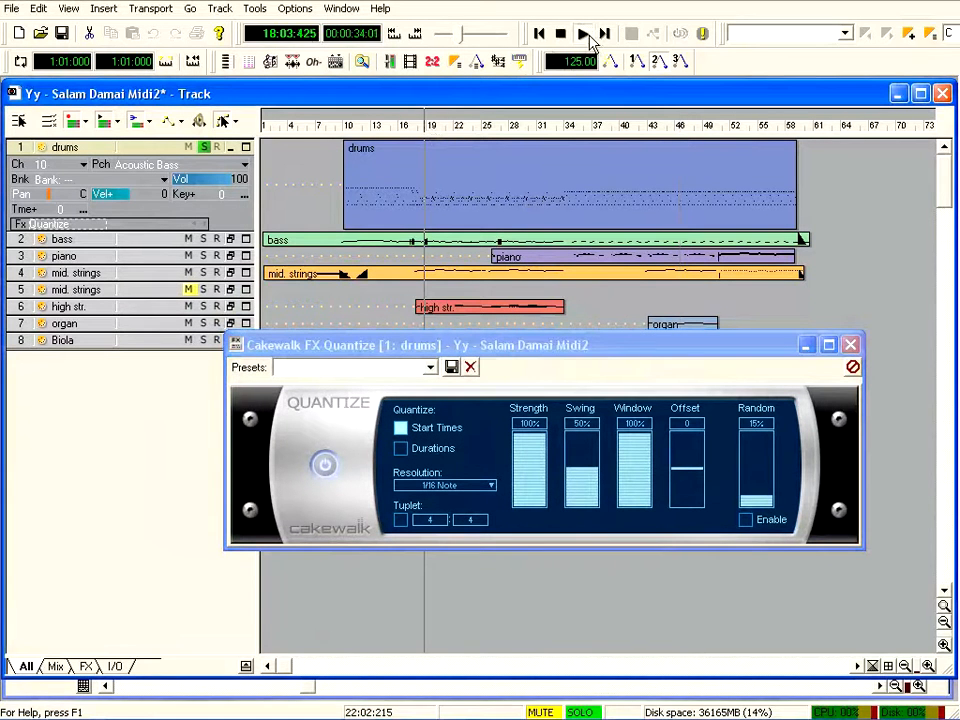
pyautogui.moveTo(551, 349); pyautogui.dragTo(513, 363)
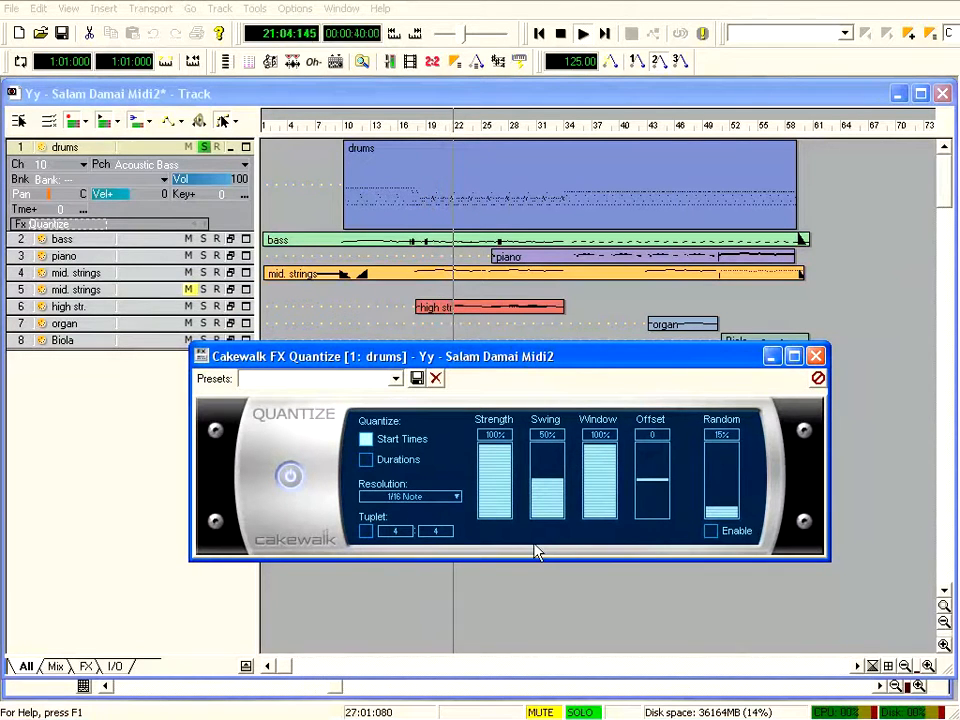
# Enable Random at 100% in the drums' Quantize effect, set Strength to 51% and Swing to 80%, and adjust Window and Offset
pyautogui.click(711, 531)
pyautogui.moveTo(724, 510)
pyautogui.mouseDown()
pyautogui.moveTo(724, 486)
pyautogui.moveTo(724, 514)
pyautogui.mouseUp()
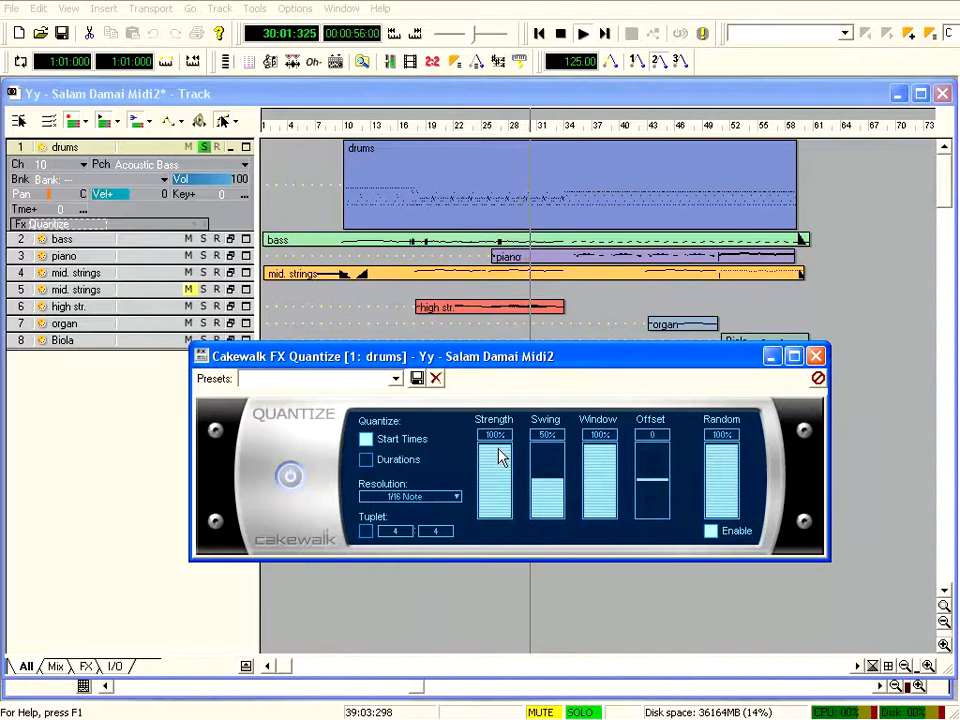
pyautogui.moveTo(499, 455); pyautogui.dragTo(544, 461)
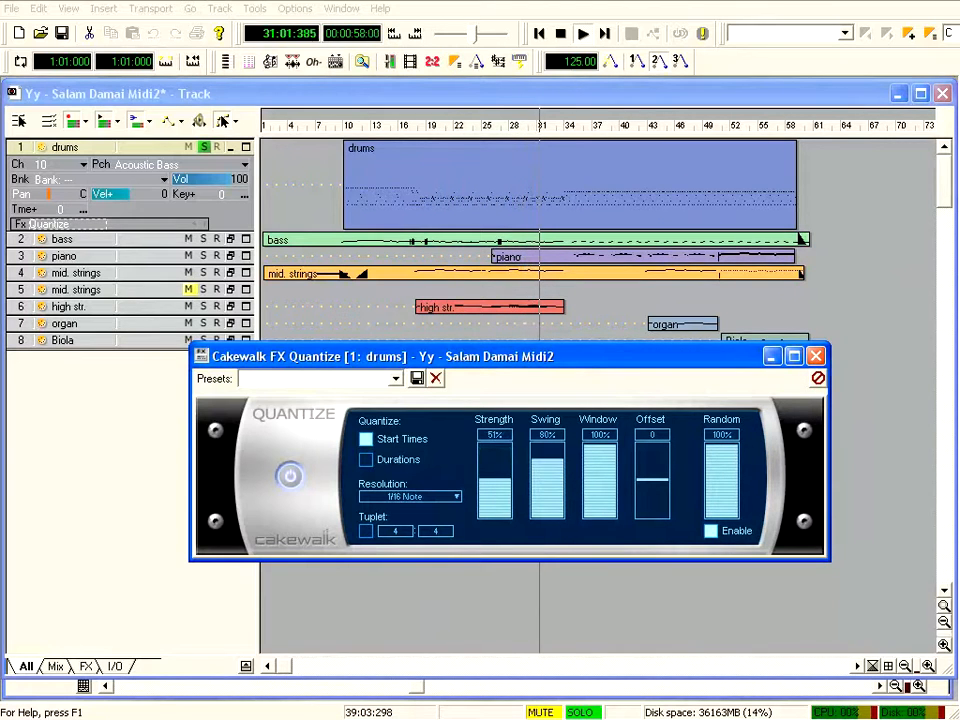
pyautogui.moveTo(609, 451); pyautogui.dragTo(657, 458)
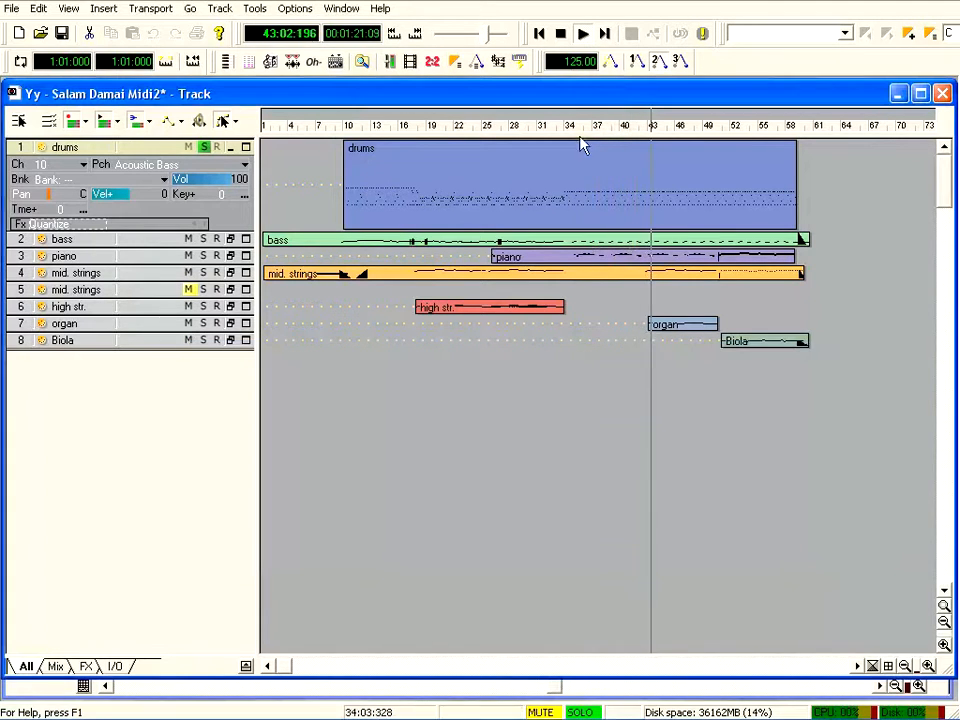
# Stop playback, delete the Quantize effect from the drums track and unsolo the drums
pyautogui.click(561, 34)
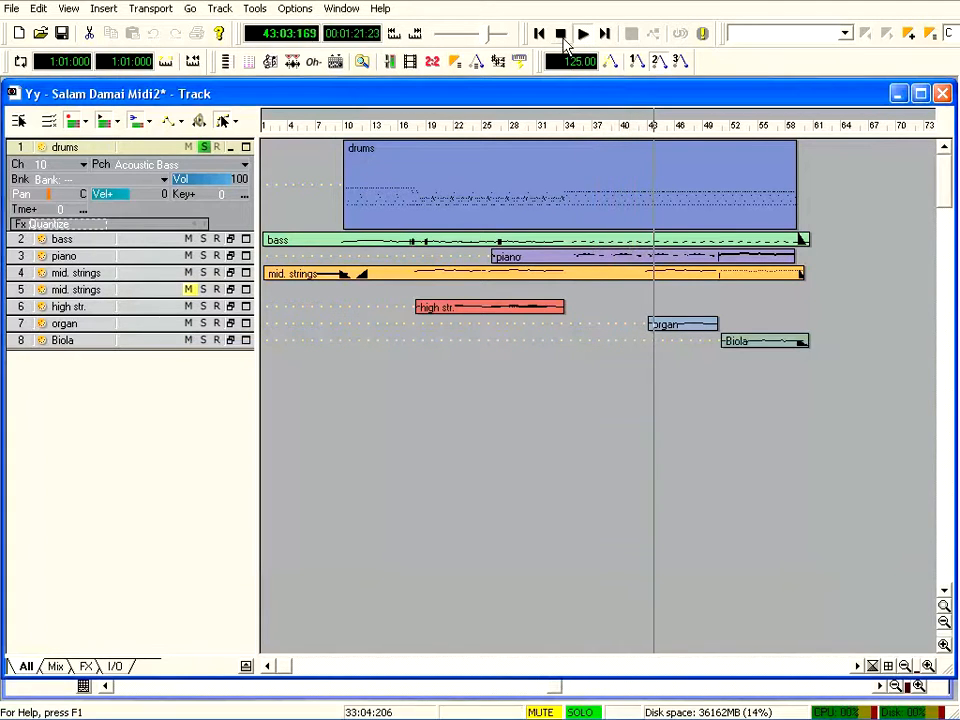
pyautogui.rightClick(58, 230)
pyautogui.click(86, 232)
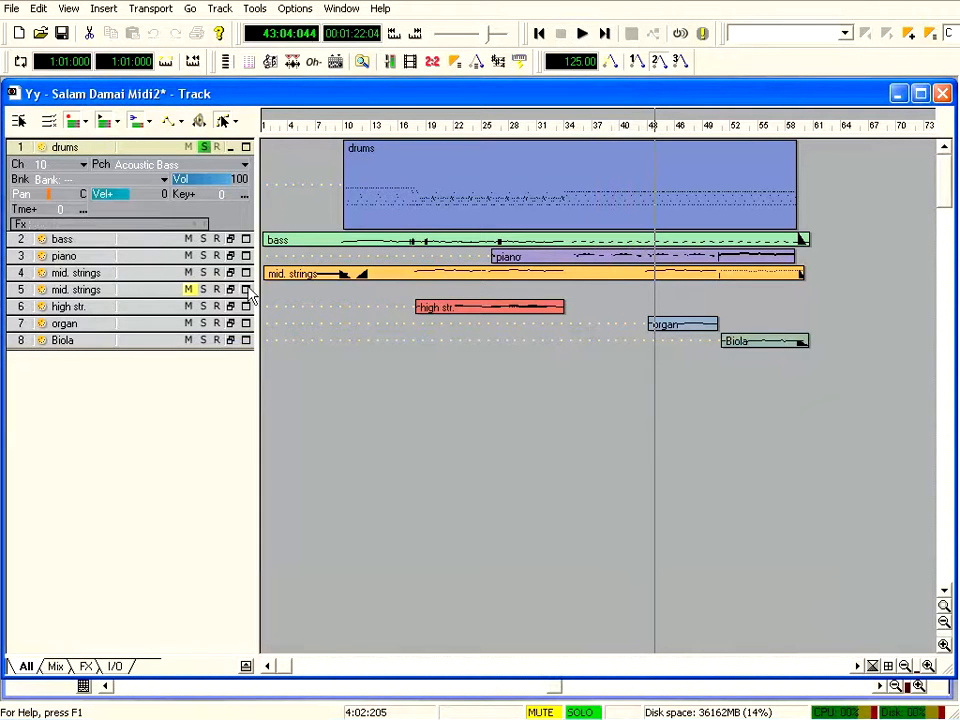
pyautogui.click(204, 147)
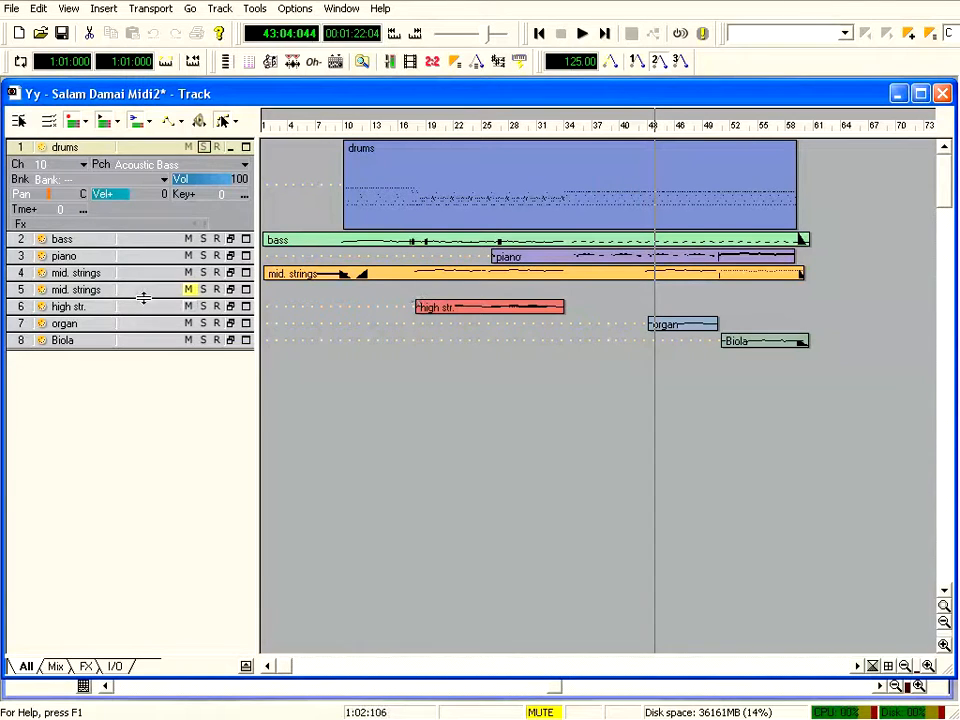
# Expand the first mid. strings track and the organ track, and solo the organ
pyautogui.moveTo(132, 283); pyautogui.dragTo(144, 375)
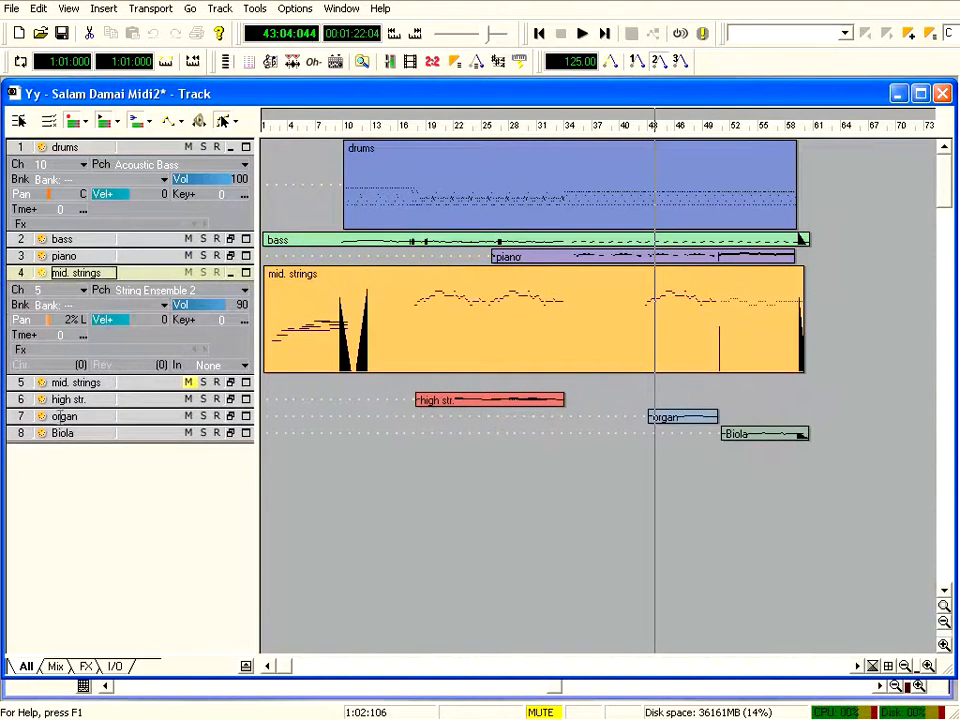
pyautogui.click(60, 416)
pyautogui.moveTo(146, 426); pyautogui.dragTo(150, 507)
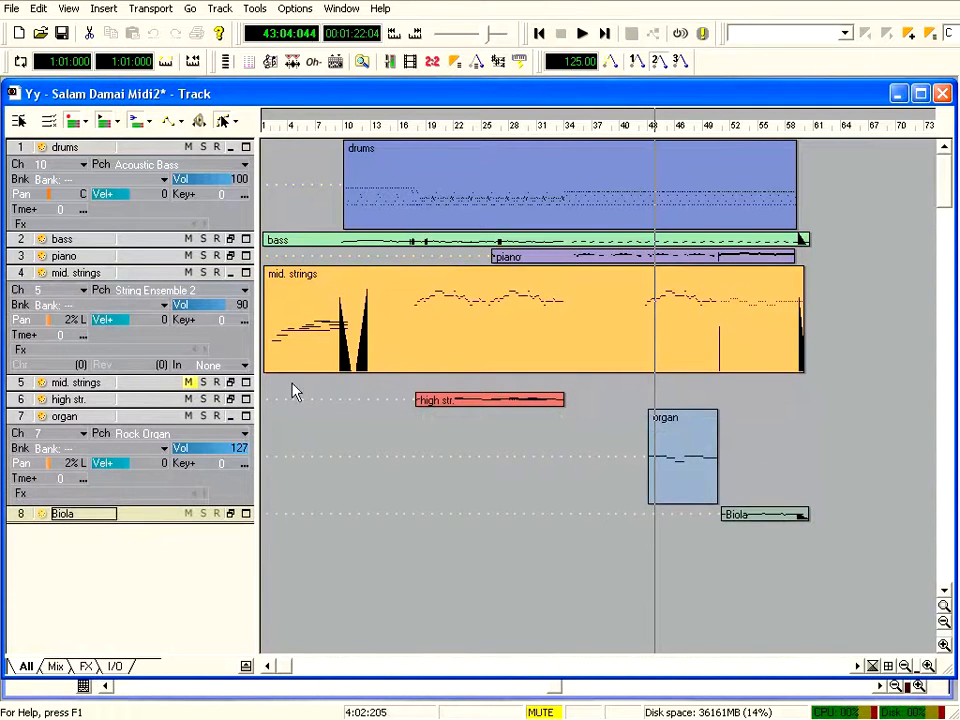
pyautogui.click(203, 416)
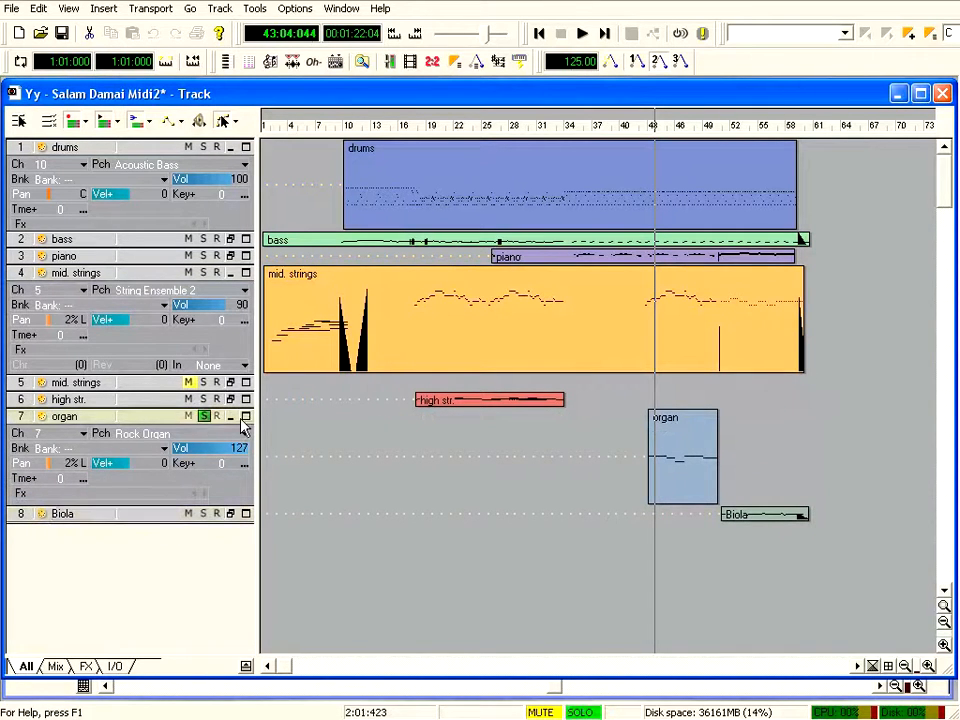
# Add the Cakewalk FX Arpeggiator MIDI effect to the organ track
pyautogui.rightClick(55, 499)
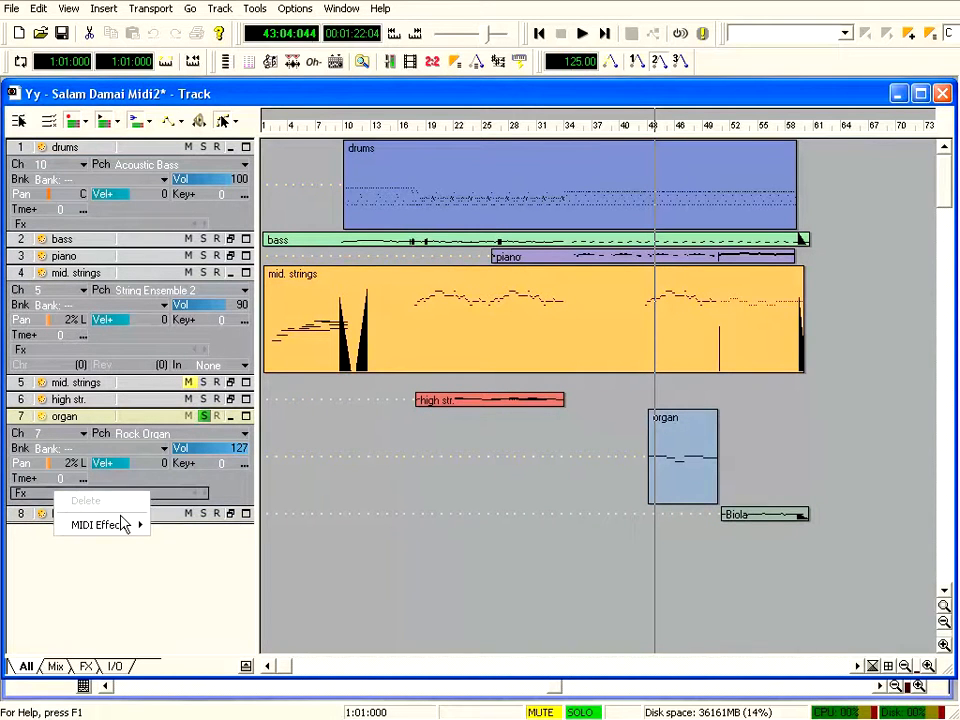
pyautogui.moveTo(132, 525)
pyautogui.moveTo(226, 538)
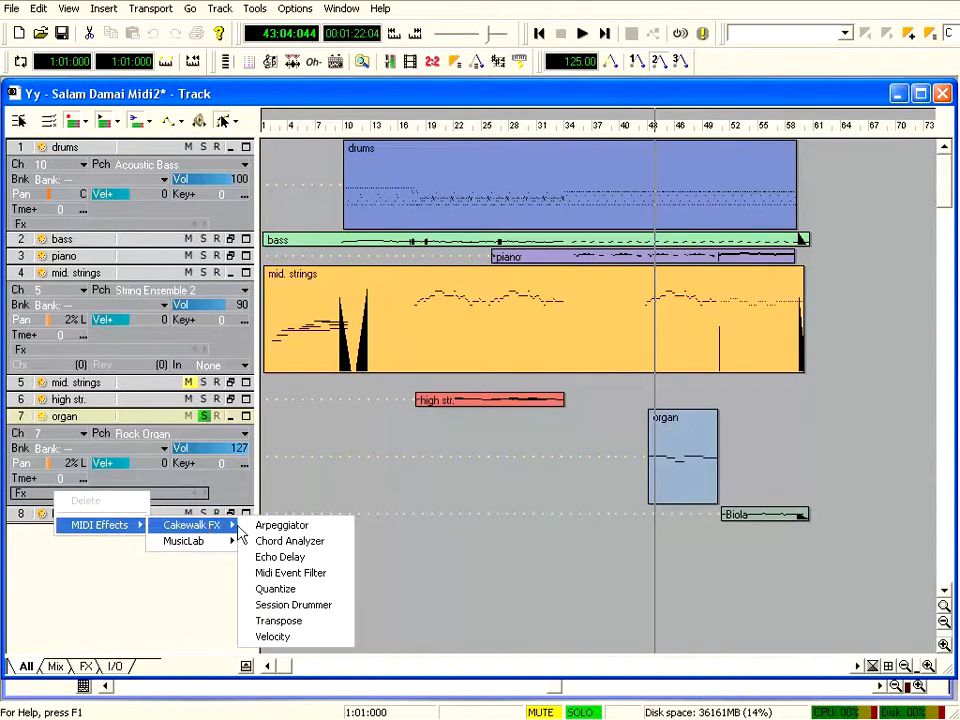
pyautogui.click(313, 528)
pyautogui.moveTo(540, 357); pyautogui.dragTo(462, 418)
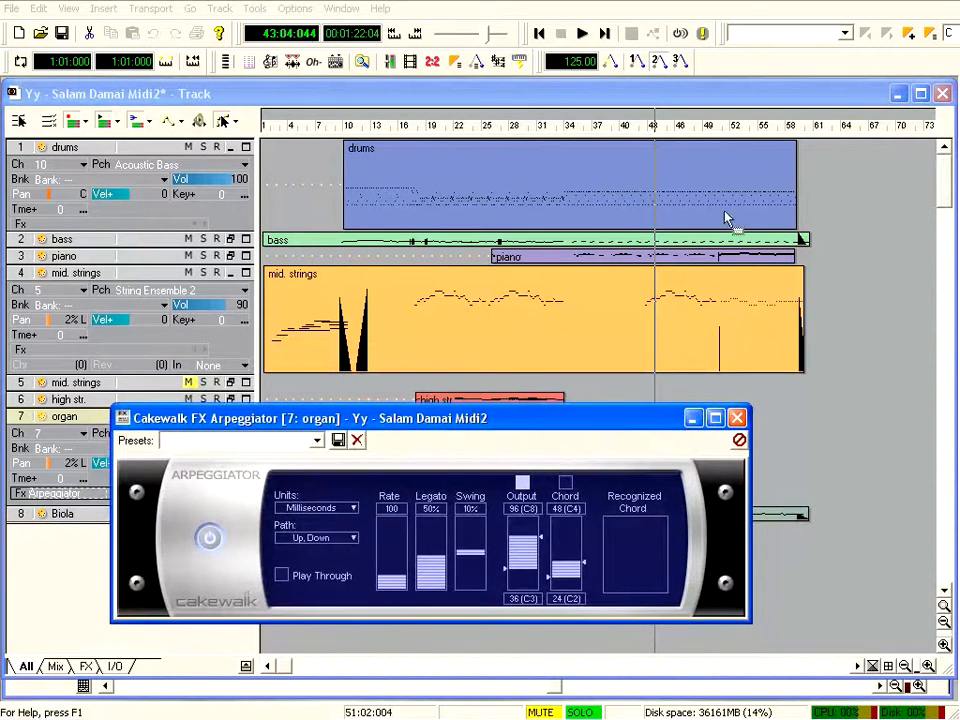
# Play the soloed organ from about bar 43 and set the Arpeggiator's rate to 342 milliseconds
pyautogui.click(583, 33)
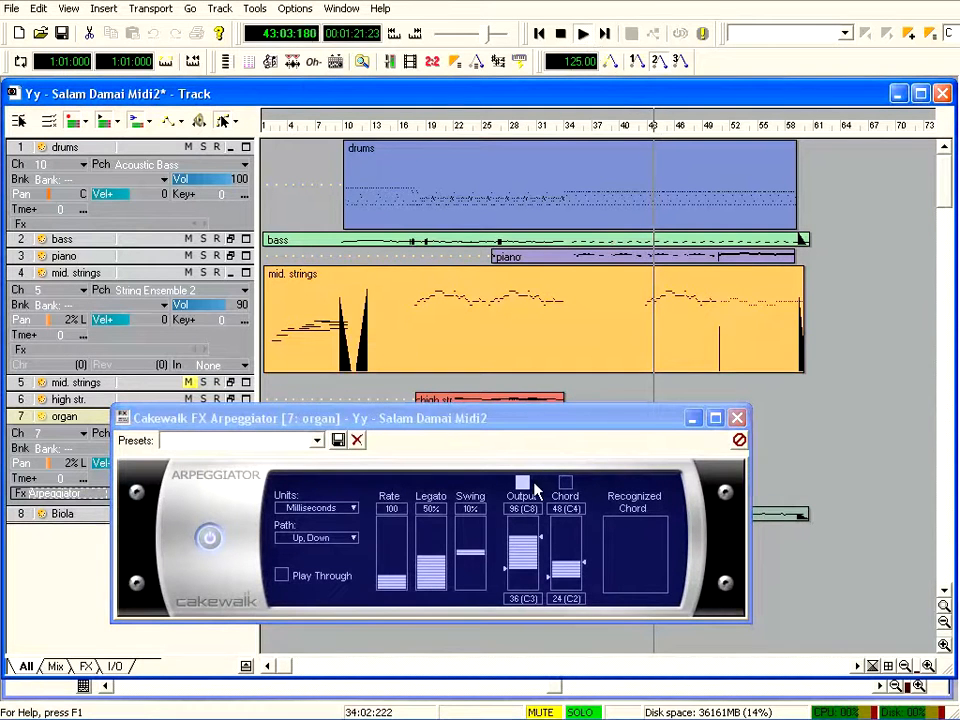
pyautogui.moveTo(388, 421); pyautogui.dragTo(498, 429)
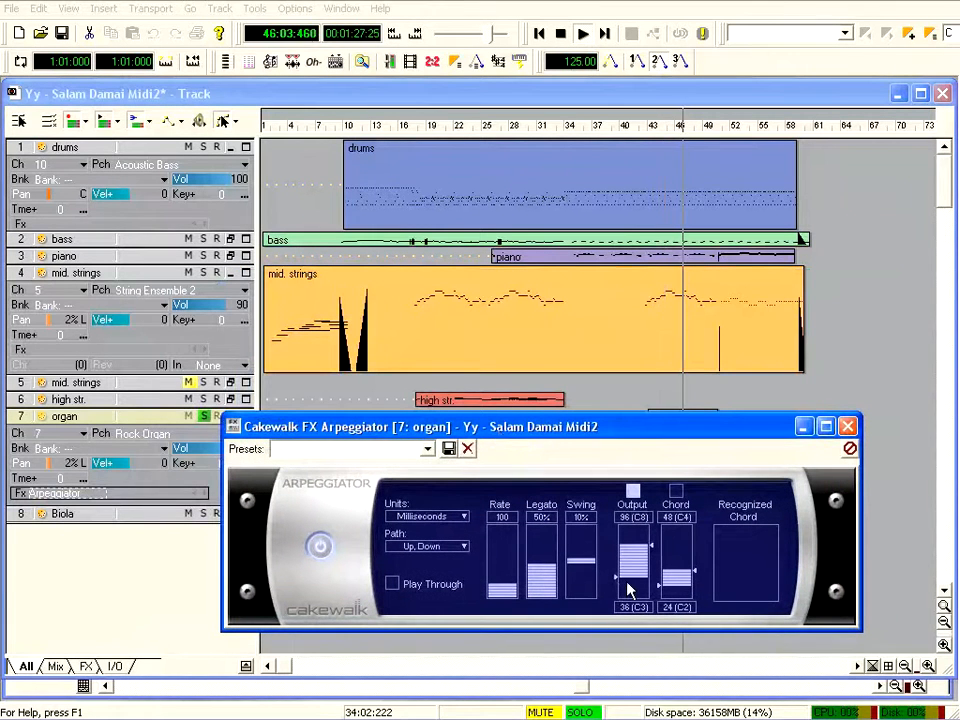
pyautogui.moveTo(504, 589); pyautogui.dragTo(501, 591)
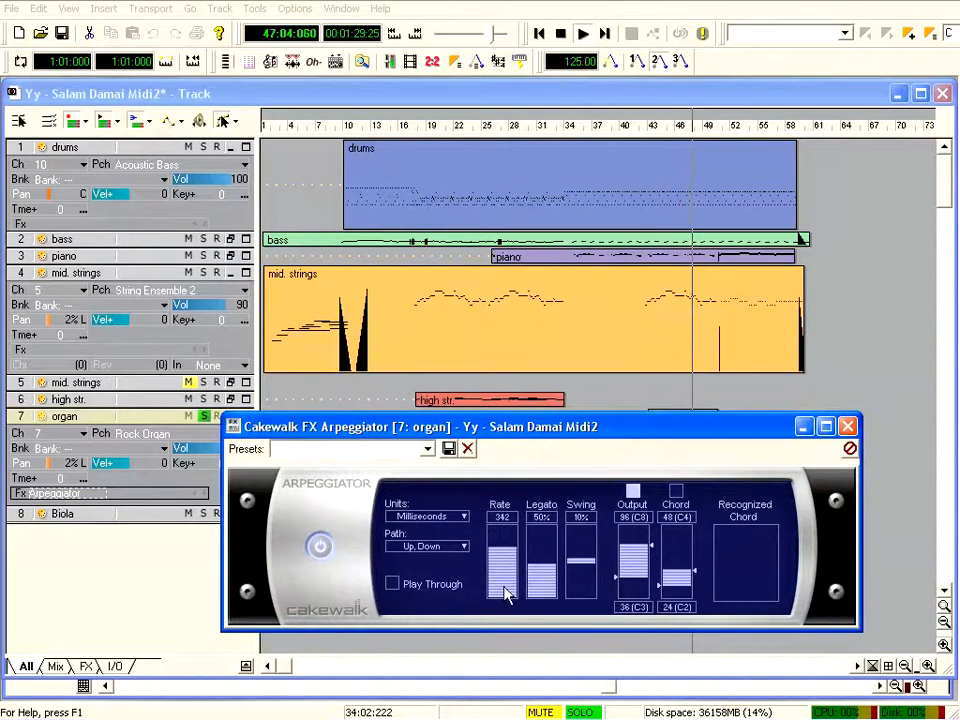
pyautogui.click(460, 516)
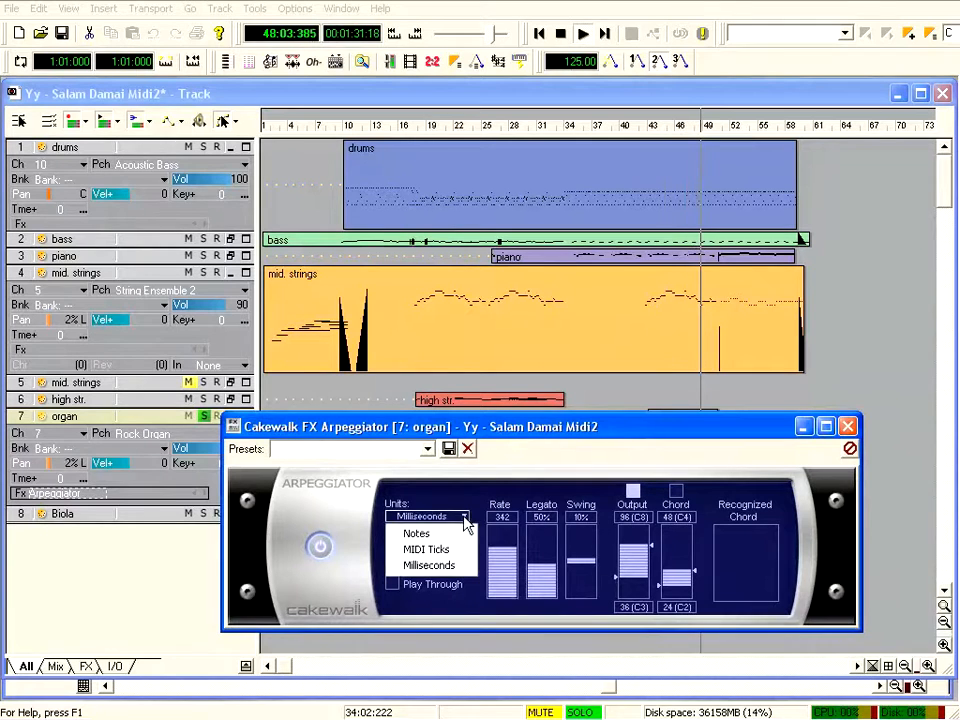
pyautogui.click(517, 425)
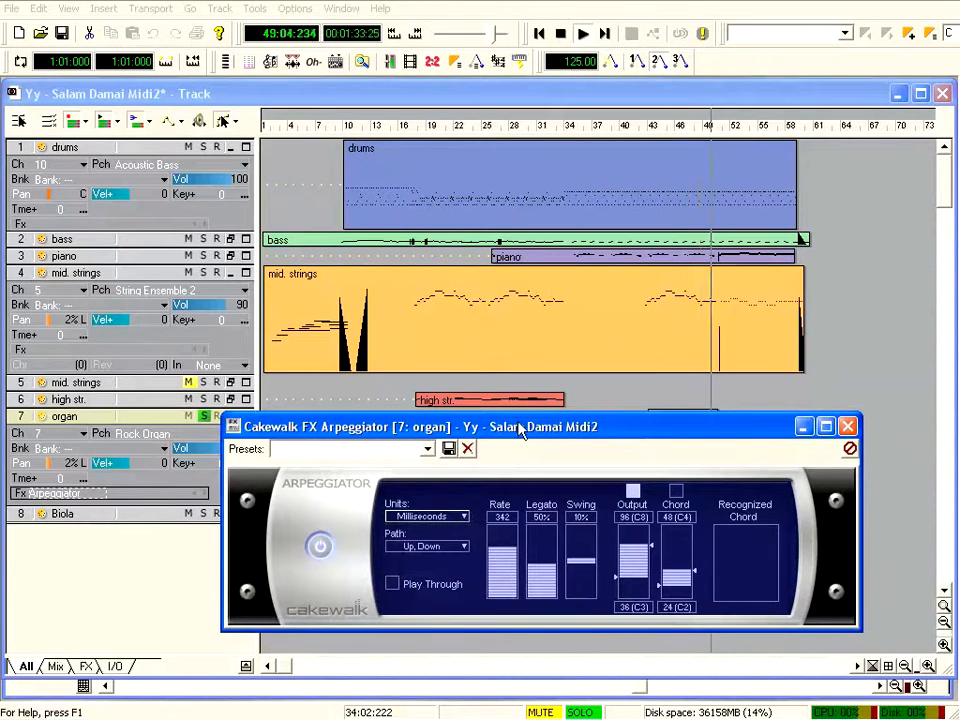
# Lower the Arpeggiator's rate to 22 and then set it to 73 milliseconds, replay the organ from about bar 43, and close the effect window
pyautogui.moveTo(507, 565); pyautogui.dragTo(503, 600)
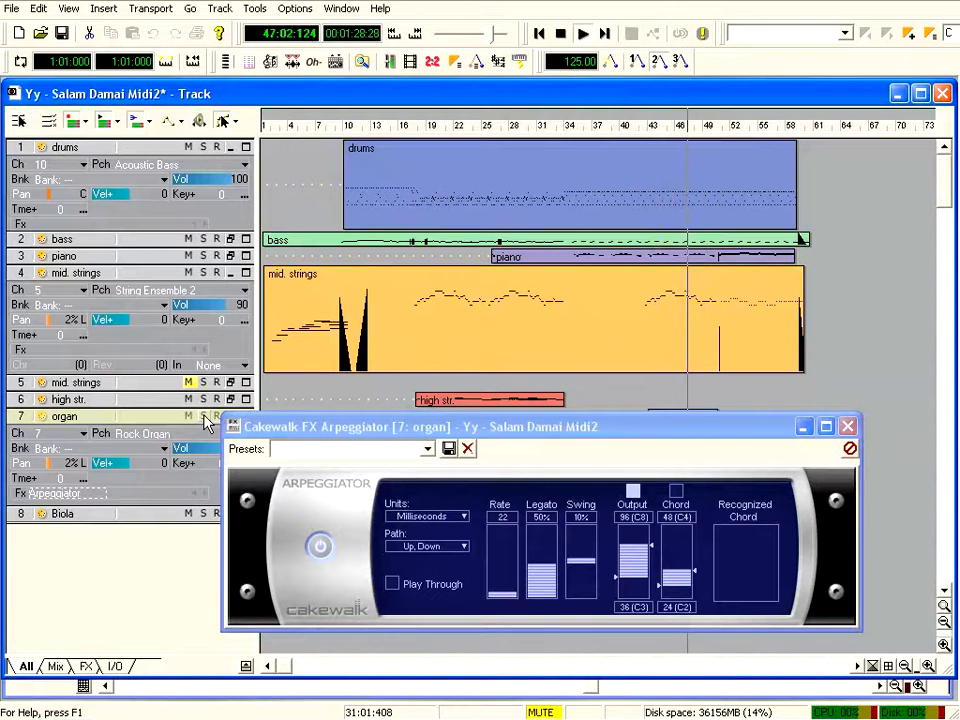
pyautogui.moveTo(507, 595)
pyautogui.mouseDown()
pyautogui.moveTo(507, 587)
pyautogui.moveTo(510, 600)
pyautogui.mouseUp()
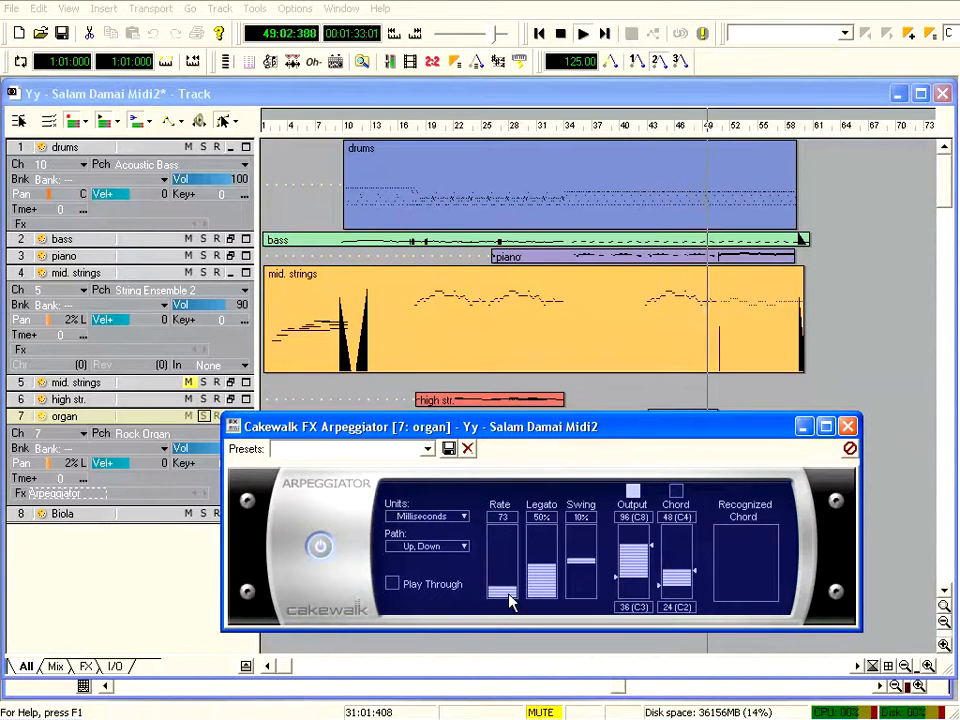
pyautogui.click(652, 128)
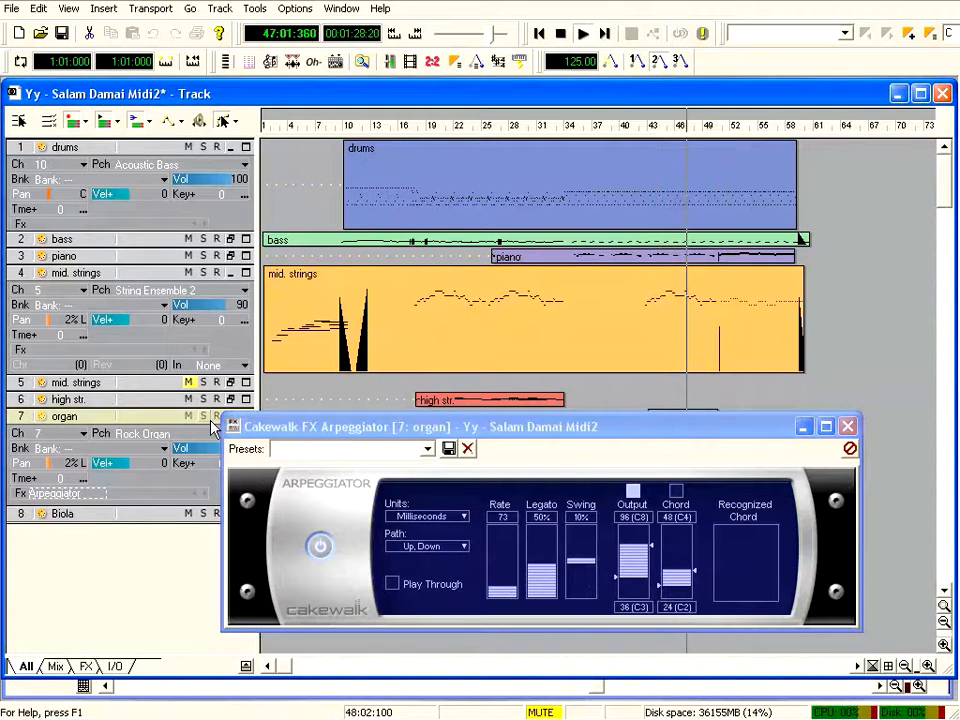
pyautogui.moveTo(672, 437); pyautogui.dragTo(563, 202)
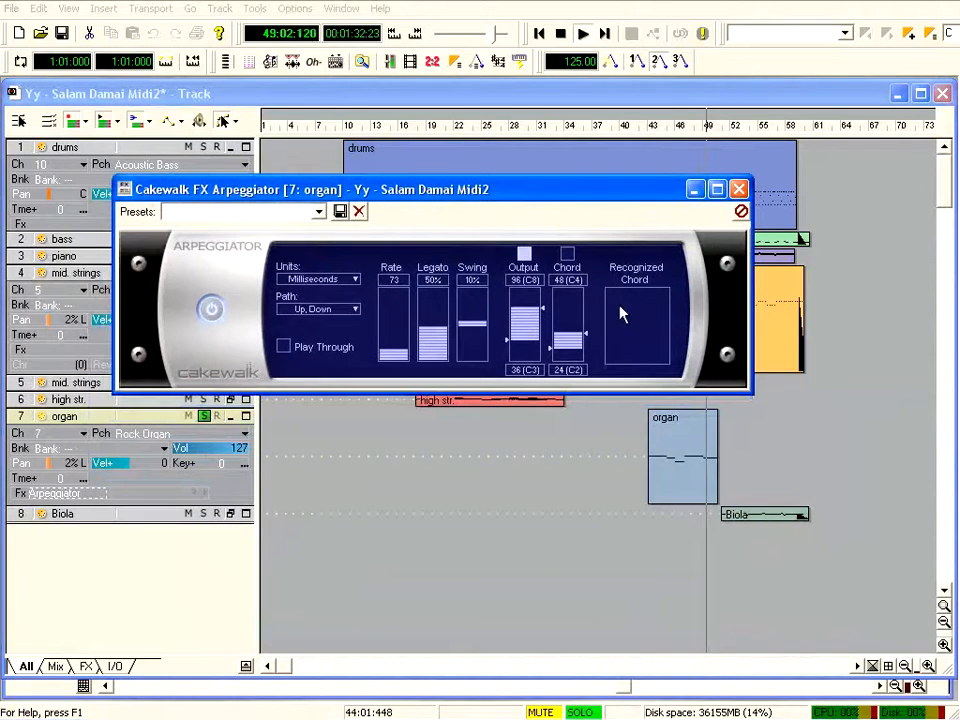
pyautogui.click(739, 190)
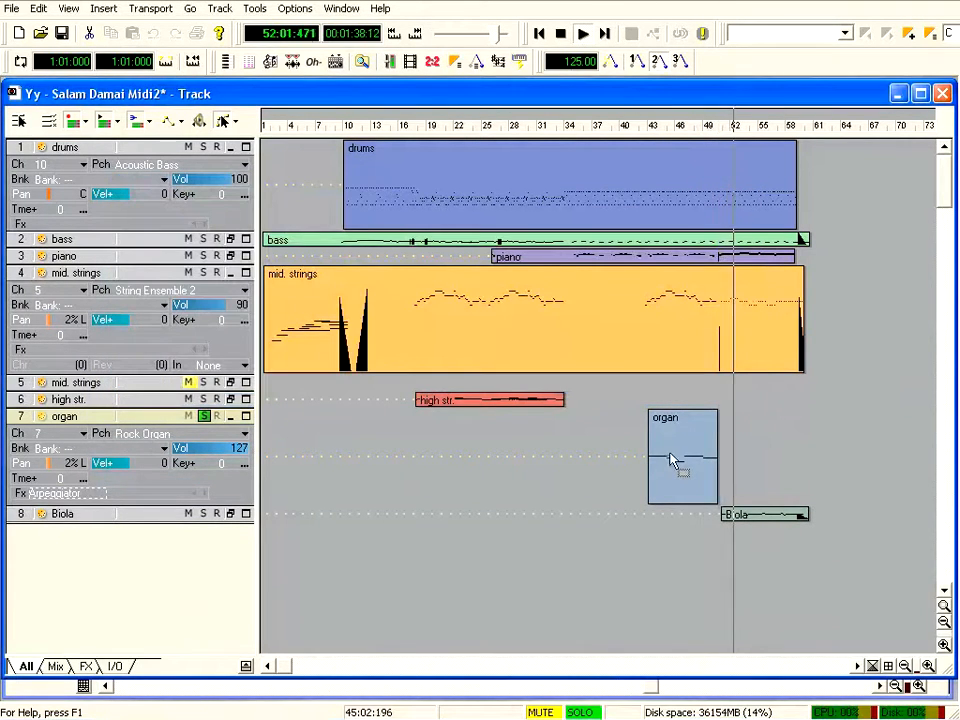
# Open the organ clip in the Piano Roll and stop playback
pyautogui.click(670, 460)
pyautogui.doubleClick(670, 460)
pyautogui.click(560, 34)
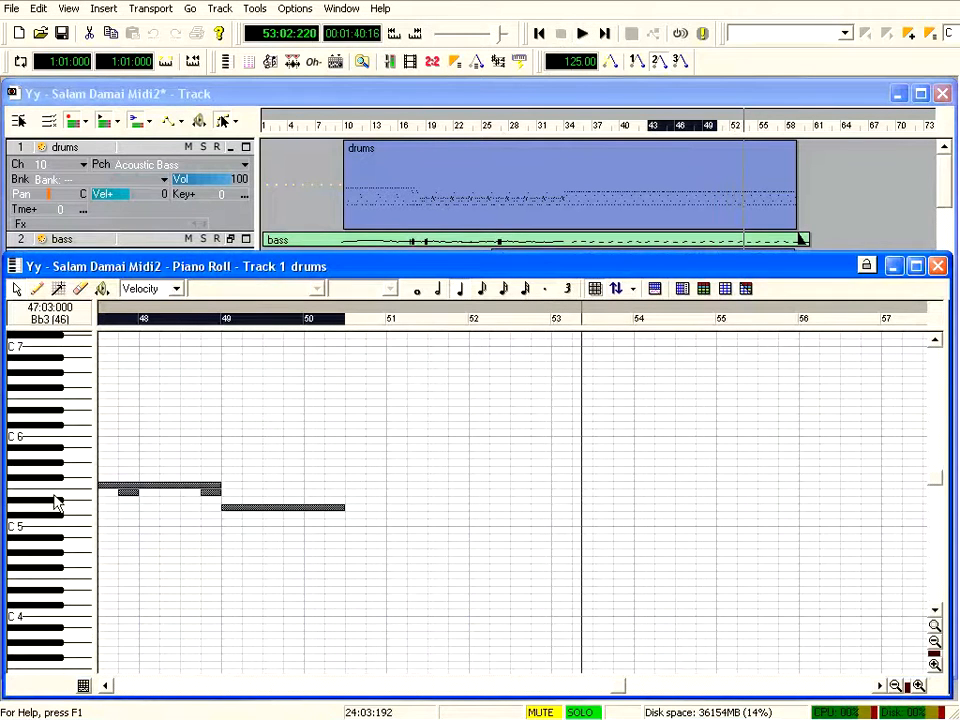
# Play the organ's long note from bar 49 in the Piano Roll to hear the arpeggio, and stop playback
pyautogui.click(74, 419)
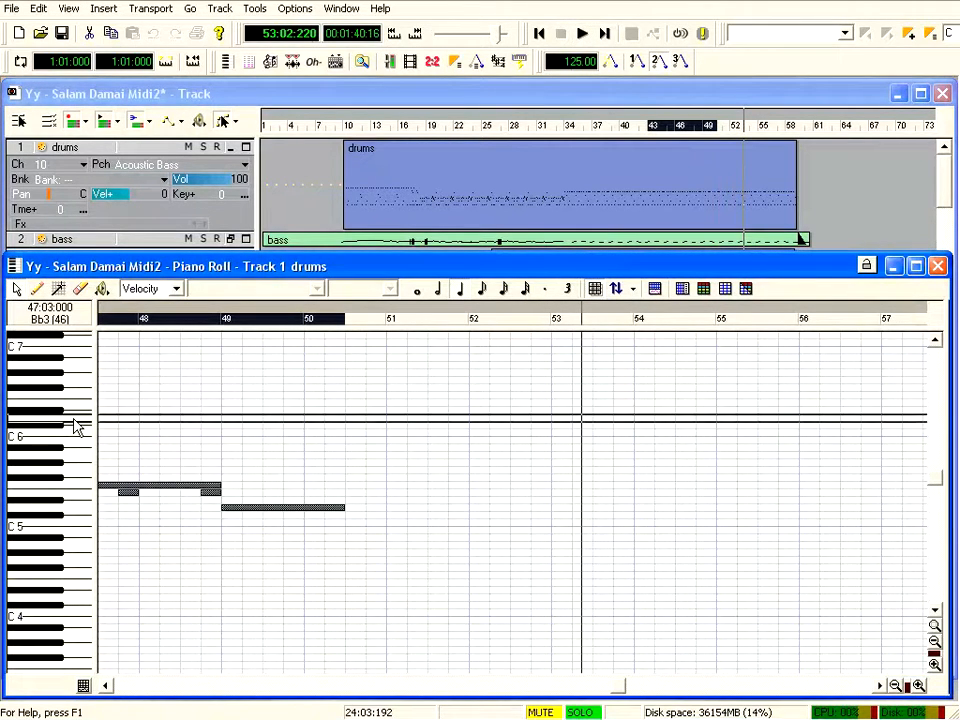
pyautogui.click(230, 321)
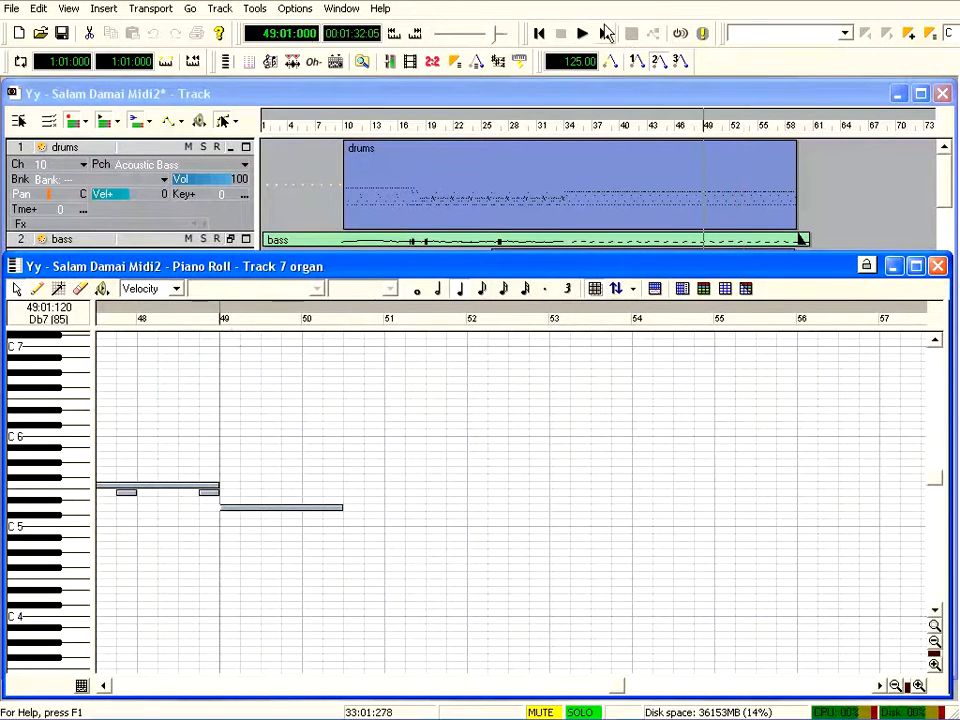
pyautogui.click(586, 33)
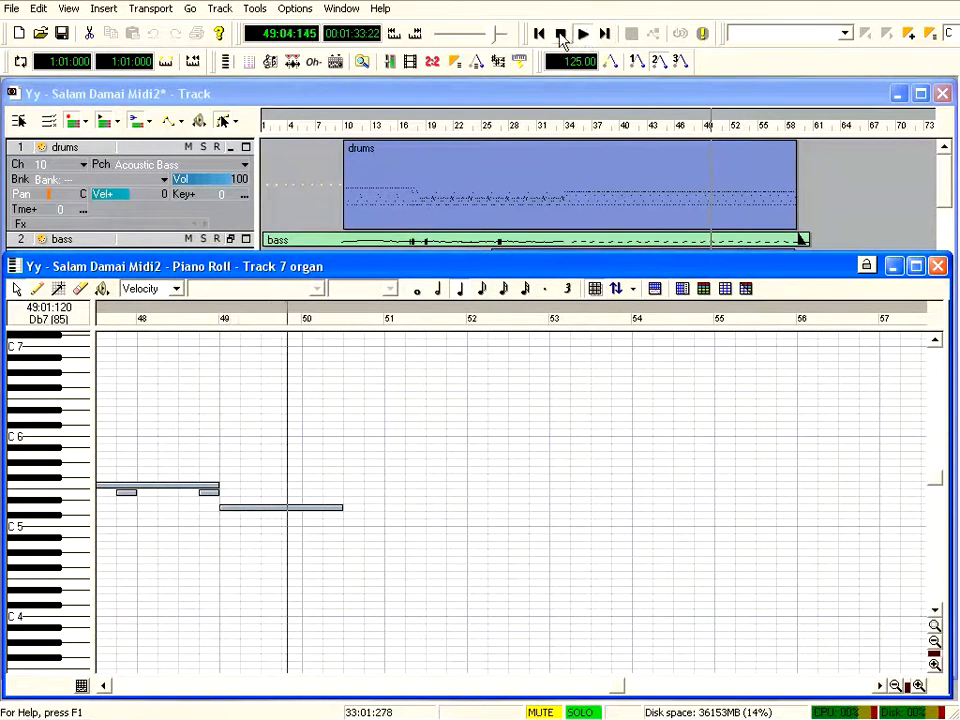
pyautogui.click(561, 35)
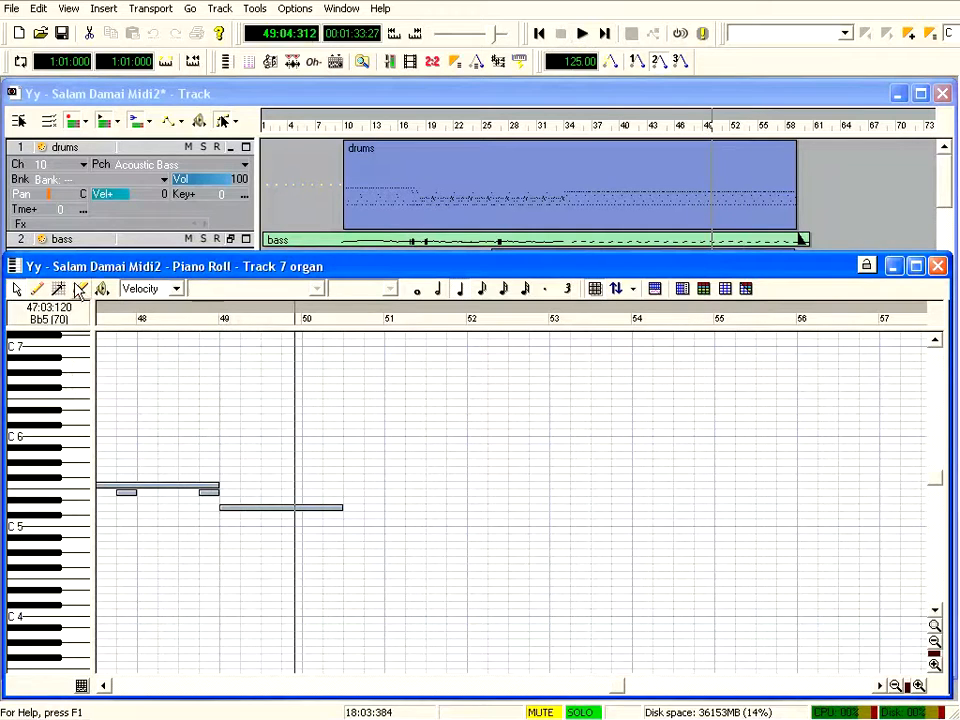
# Draw a B 5 note from bar 51 to bar 55 in the organ's Piano Roll and play it from bar 51
pyautogui.click(38, 289)
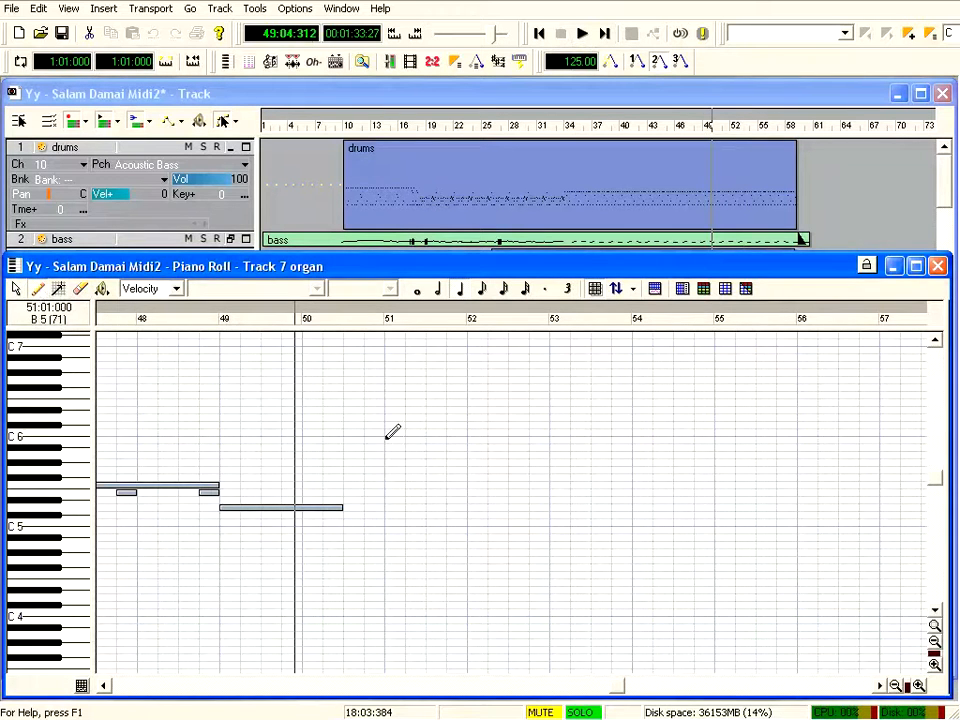
pyautogui.moveTo(398, 438); pyautogui.dragTo(731, 450)
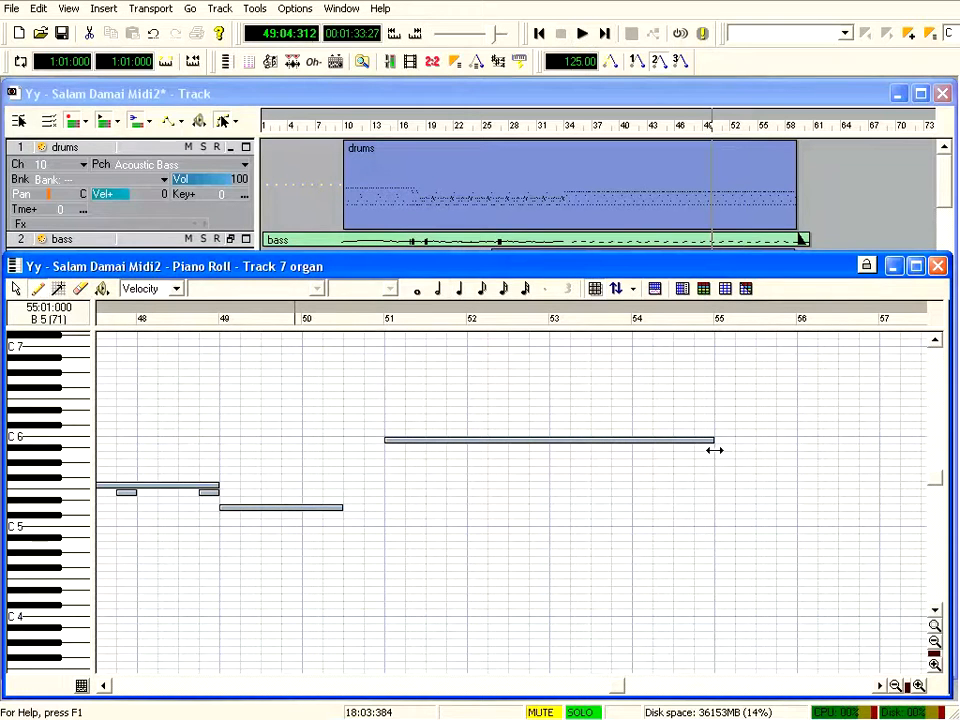
pyautogui.click(385, 323)
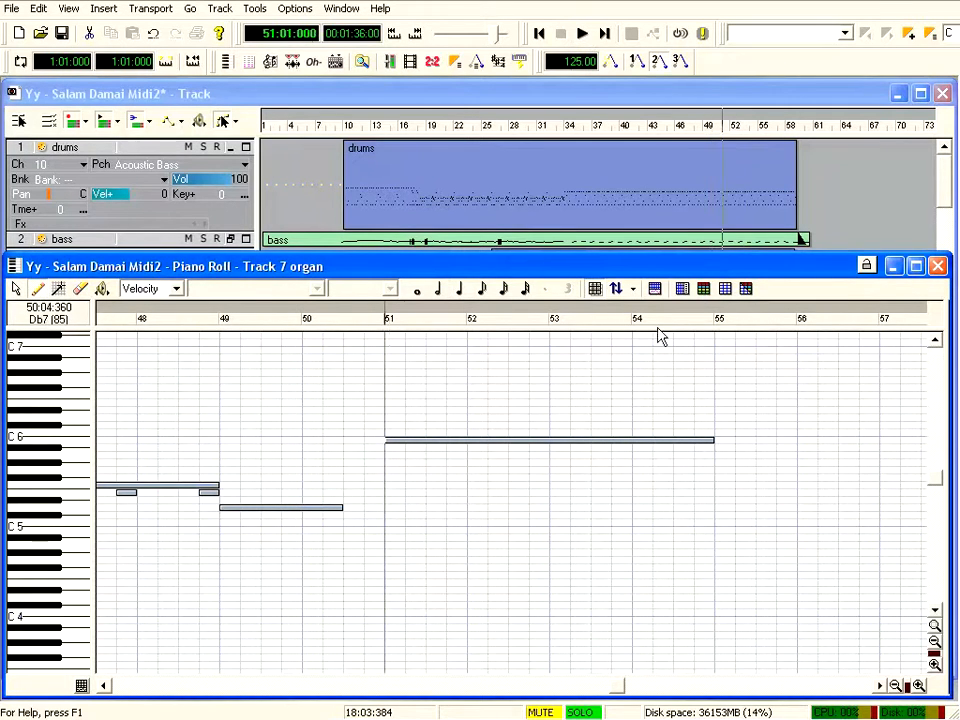
pyautogui.click(583, 35)
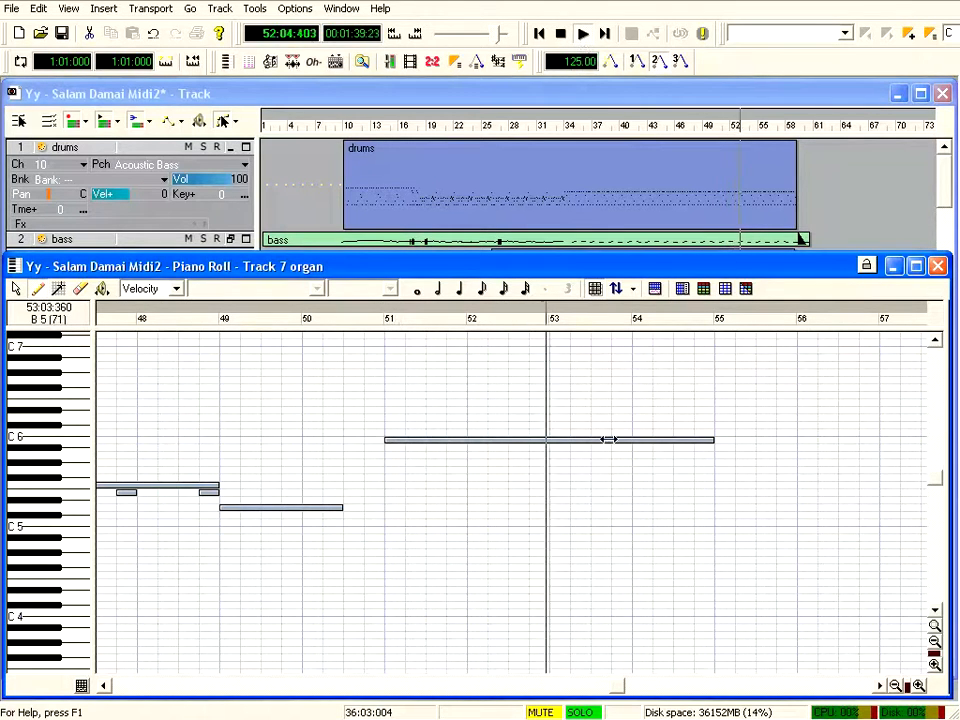
pyautogui.click(561, 34)
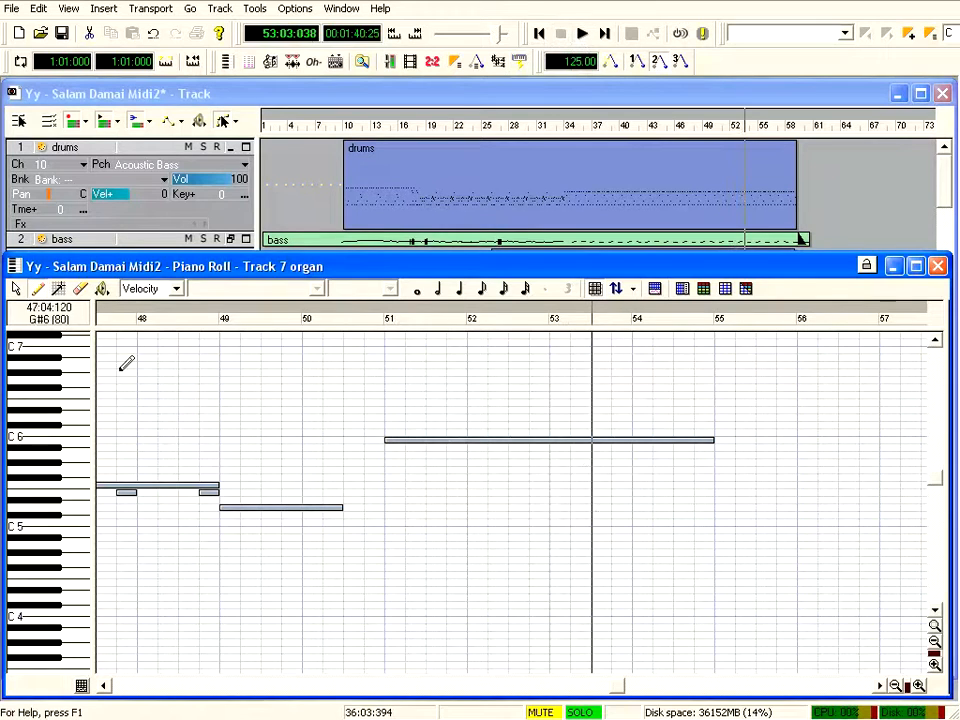
# Erase the long B 5 note and close the Piano Roll, and remove the Arpeggiator from the organ track
pyautogui.click(440, 440)
pyautogui.click(938, 268)
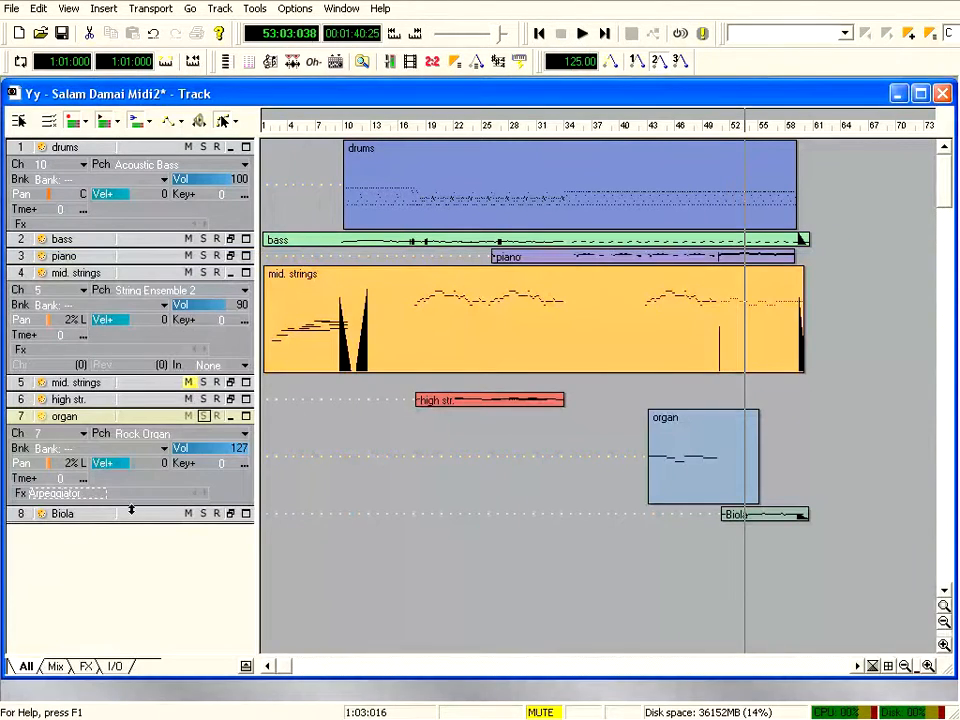
pyautogui.rightClick(64, 495)
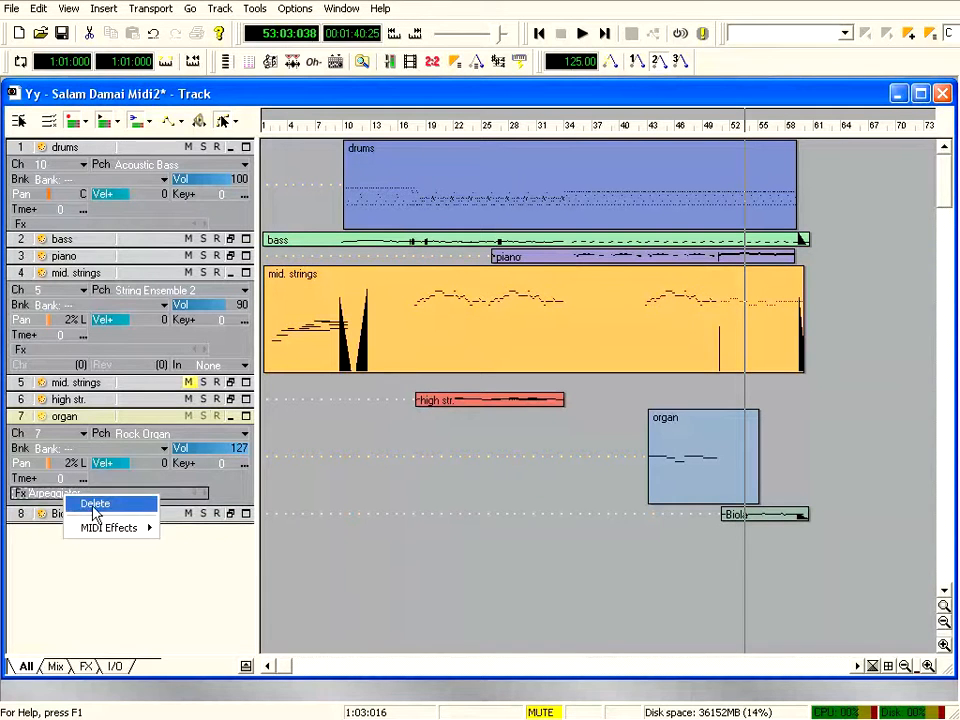
pyautogui.click(95, 504)
# Examine which Cakewalk FX and MusicLab MIDI effects can be added to the organ track
pyautogui.rightClick(129, 497)
pyautogui.moveTo(184, 525)
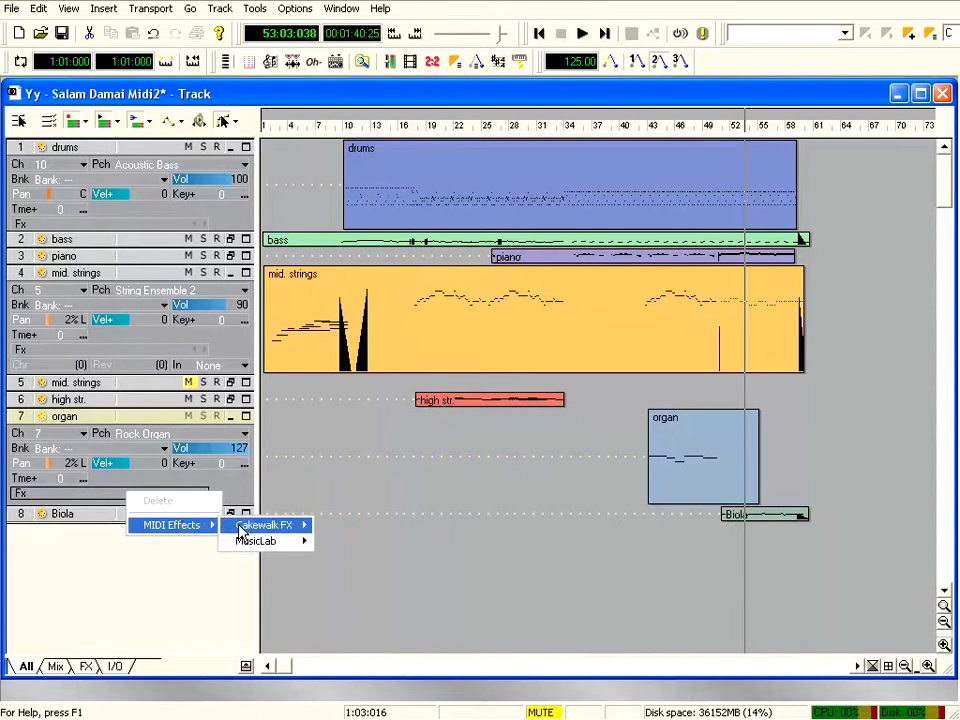
pyautogui.moveTo(282, 547)
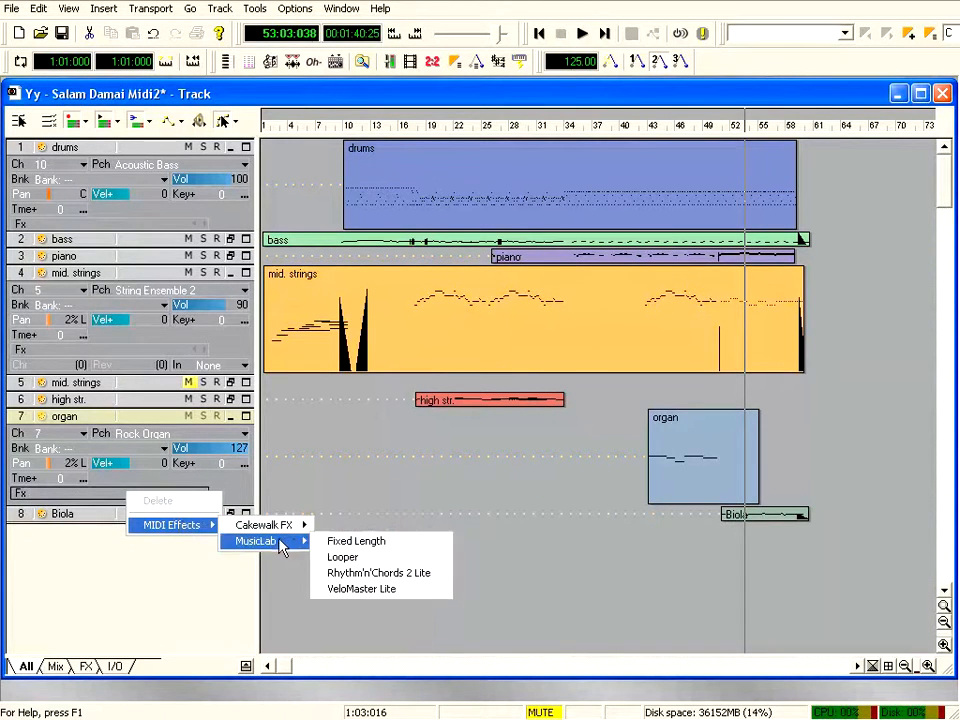
pyautogui.moveTo(264, 525)
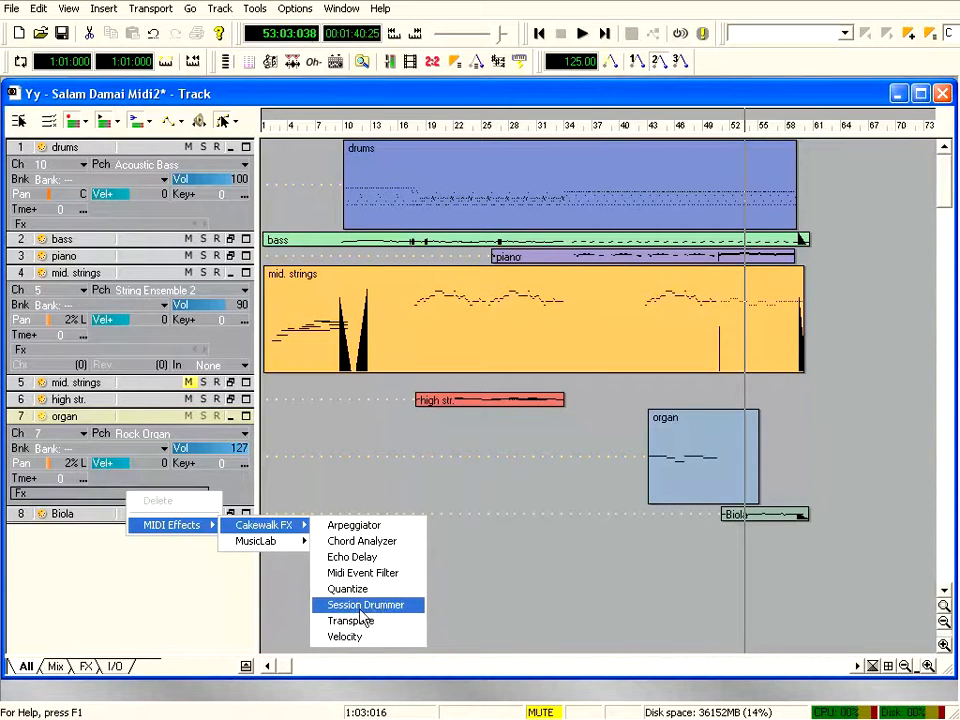
pyautogui.click(480, 107)
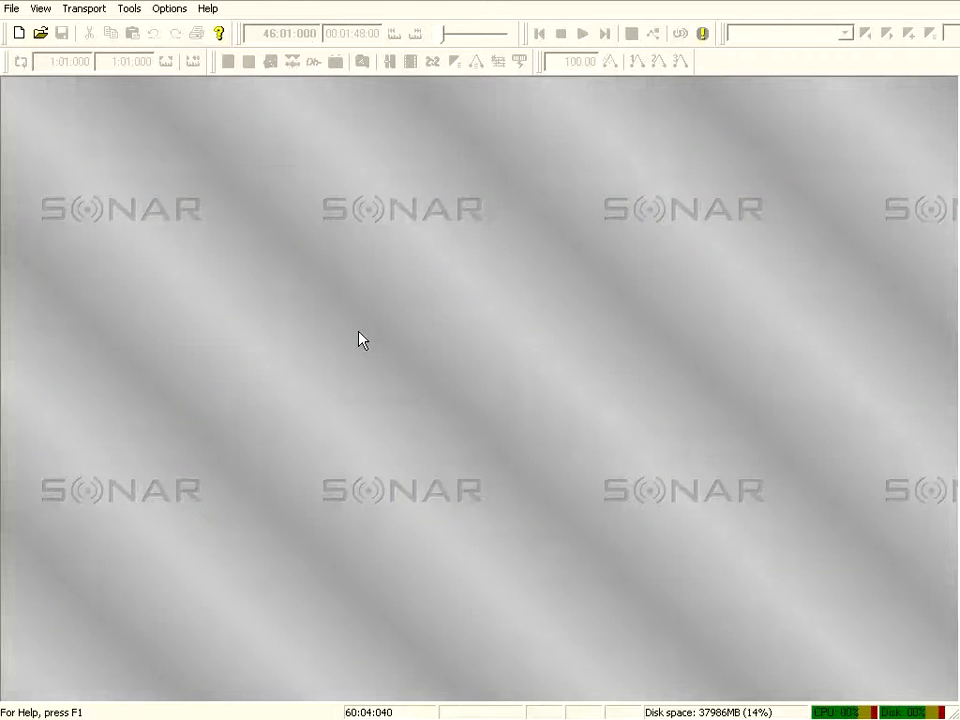
# Open the Ngomong ! Midi song from the Midi folder
pyautogui.click(12, 9)
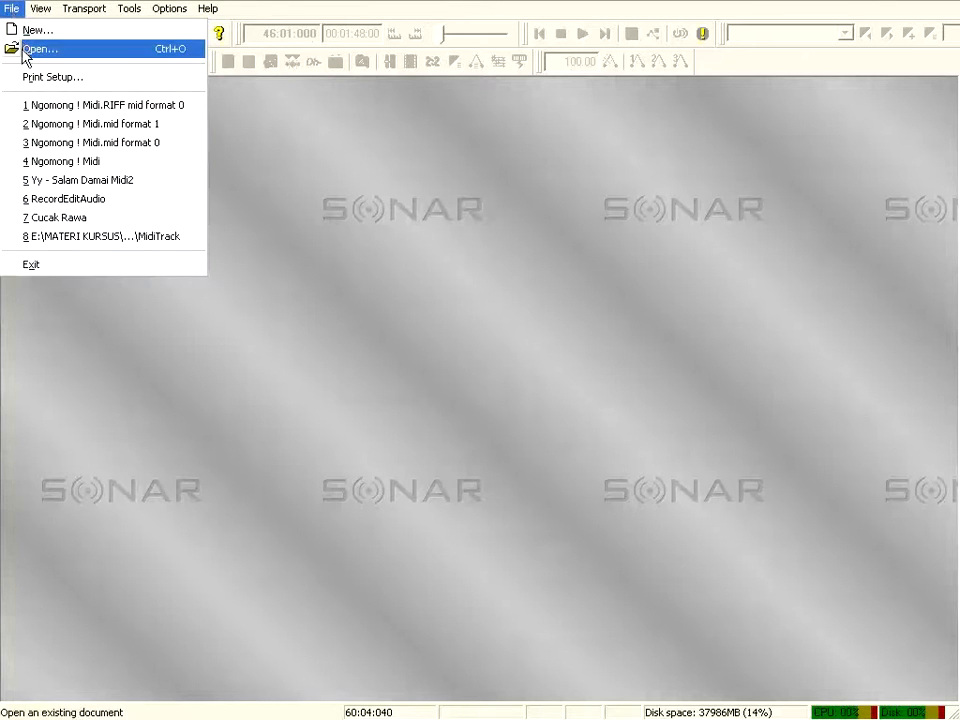
pyautogui.click(20, 46)
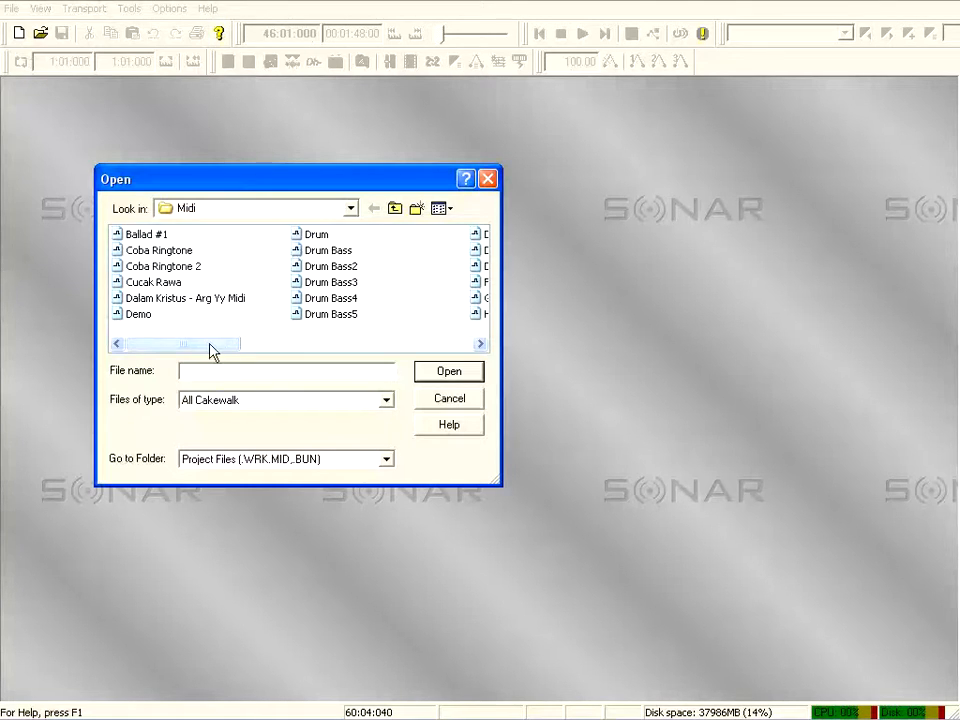
pyautogui.moveTo(212, 344); pyautogui.dragTo(403, 357)
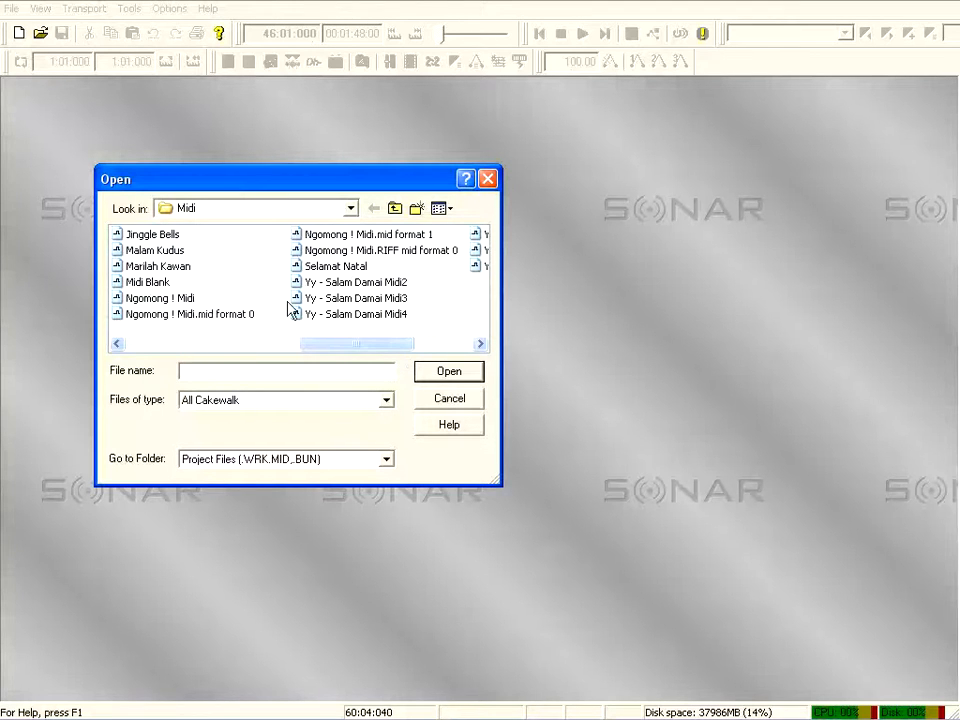
pyautogui.click(141, 300)
pyautogui.click(449, 372)
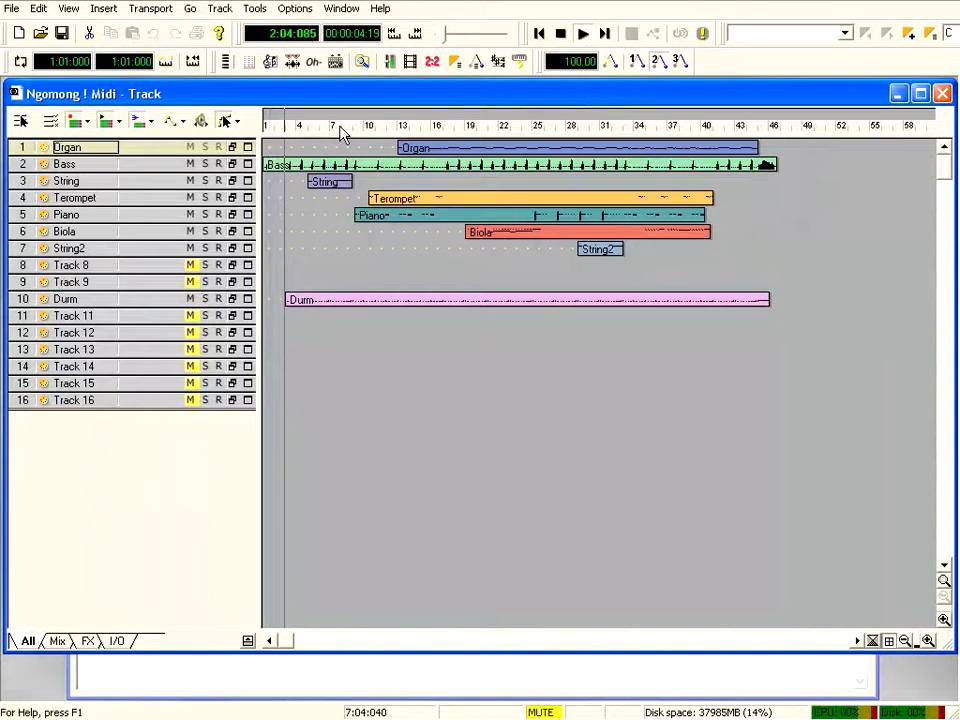
# View the song's File Info while it plays, return to the Track view, and stop playback
pyautogui.click(390, 676)
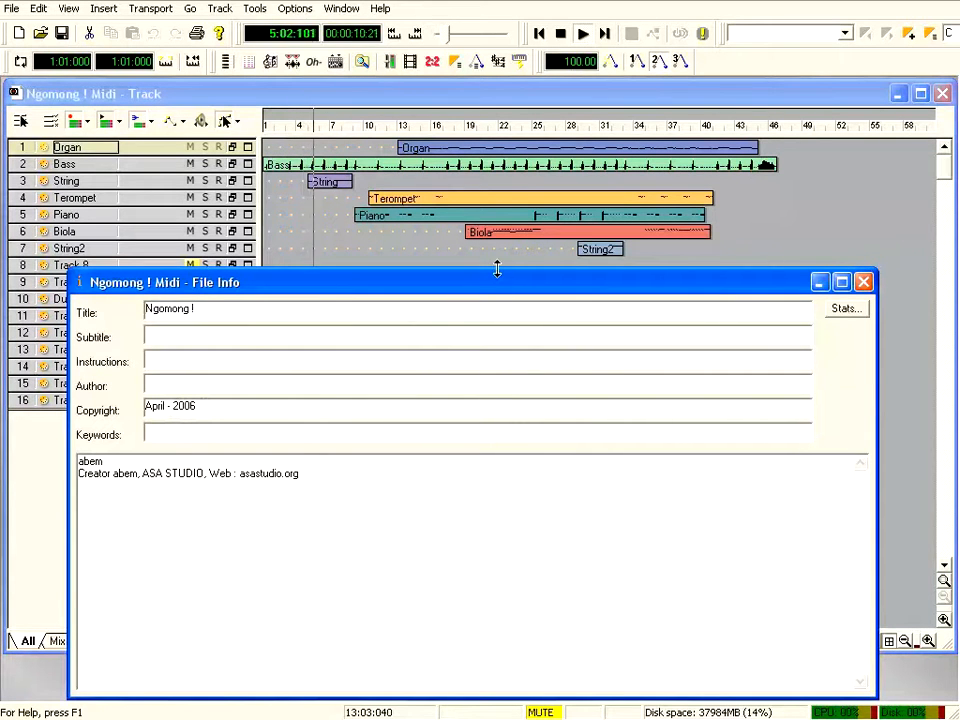
pyautogui.moveTo(497, 271); pyautogui.dragTo(493, 398)
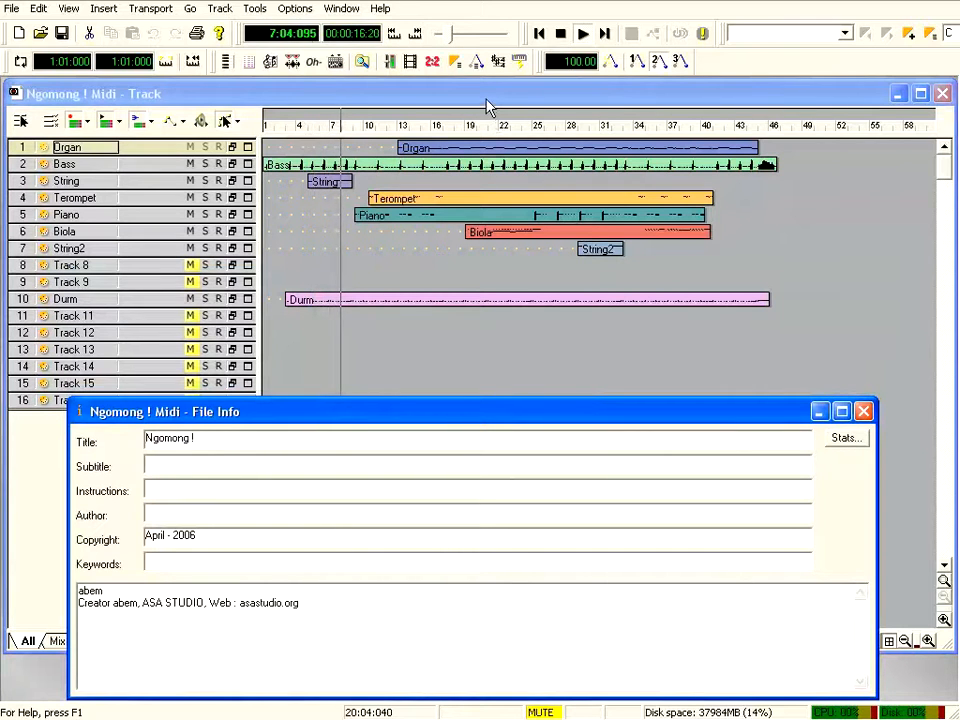
pyautogui.click(497, 268)
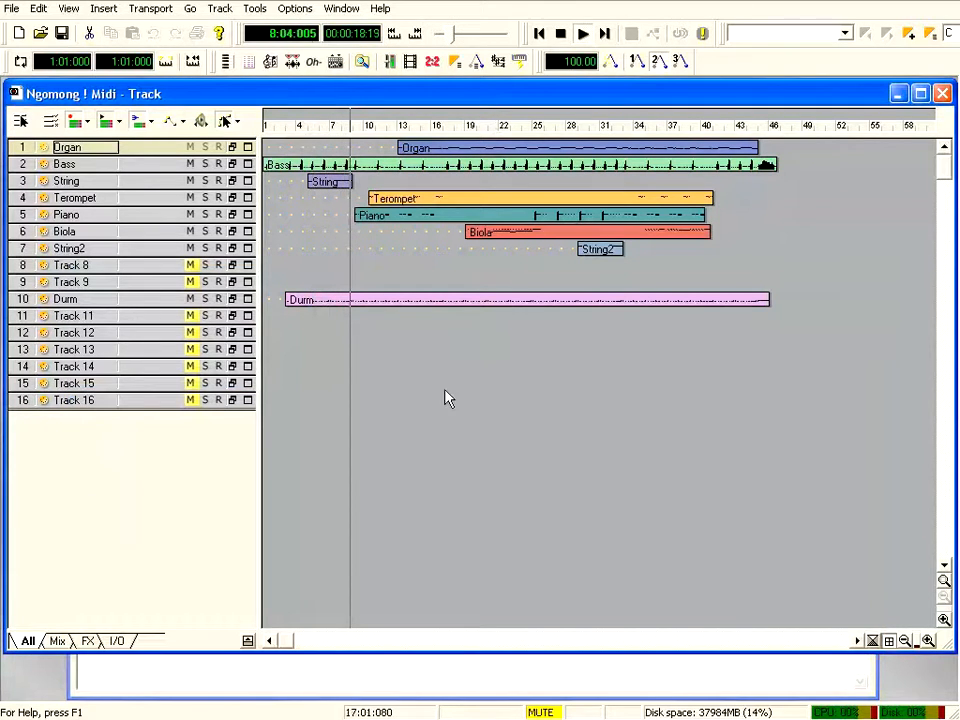
pyautogui.click(561, 34)
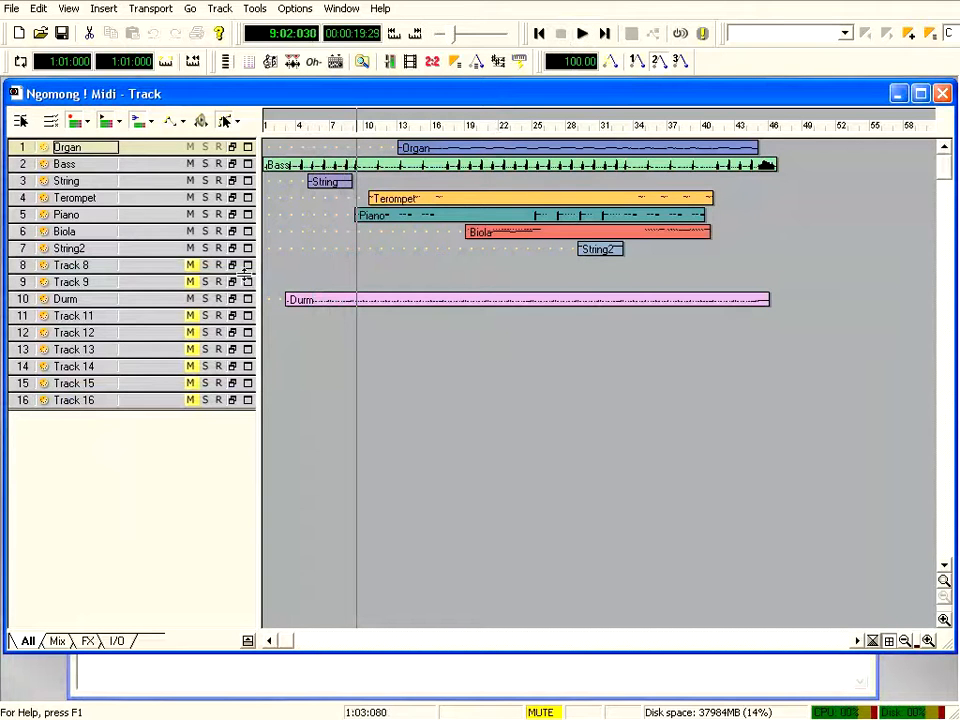
# Insert an audio track above MIDI Track 8, and expand the Organ track and the new audio track to show their controls
pyautogui.moveTo(147, 157); pyautogui.dragTo(144, 231)
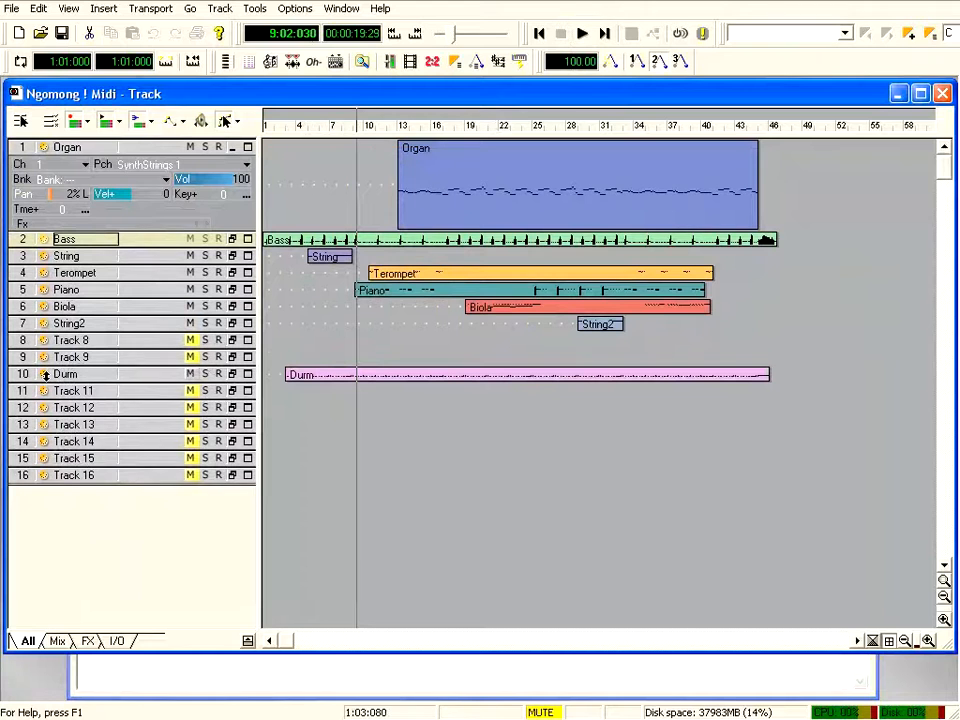
pyautogui.click(373, 128)
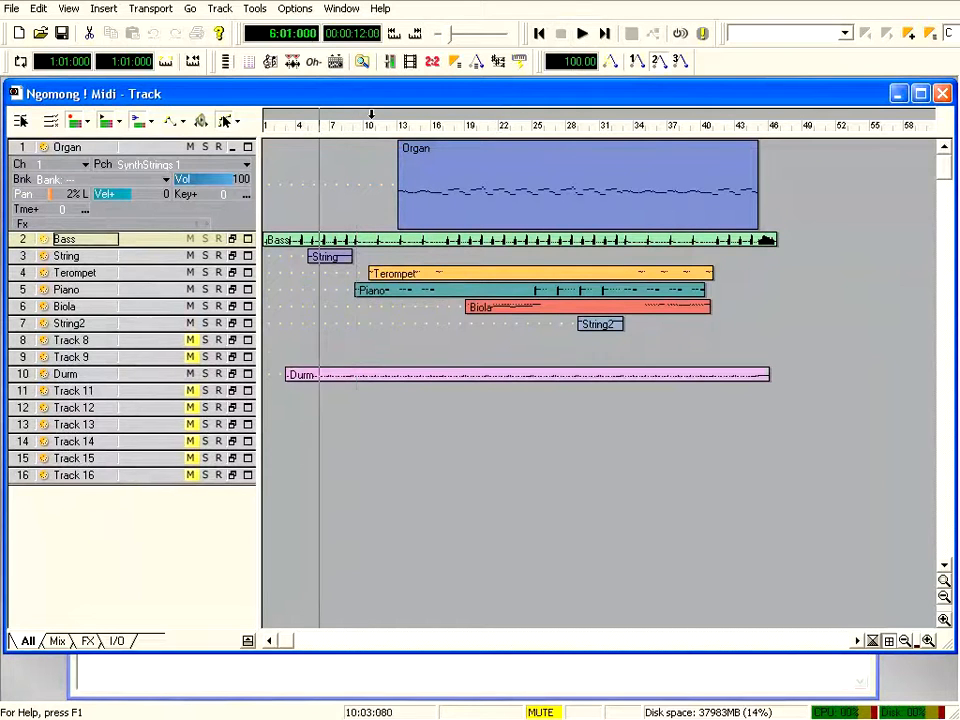
pyautogui.rightClick(33, 347)
pyautogui.click(105, 349)
pyautogui.moveTo(167, 349); pyautogui.dragTo(170, 425)
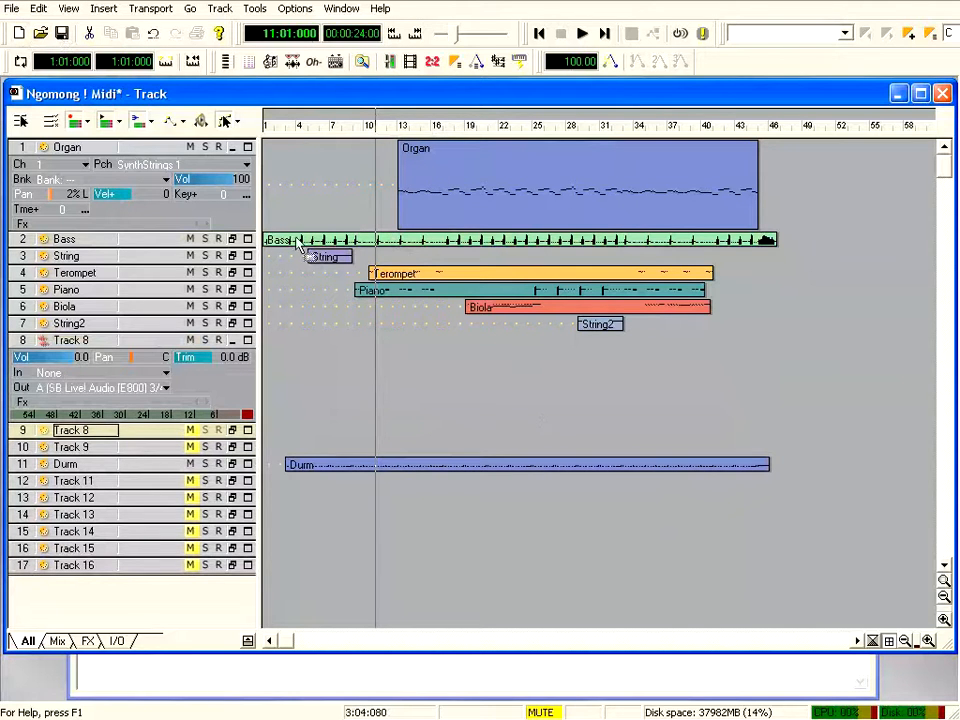
# Save the song as MIDI Format 0 under the name Ngomong ! Midi.mid 0
pyautogui.click(12, 10)
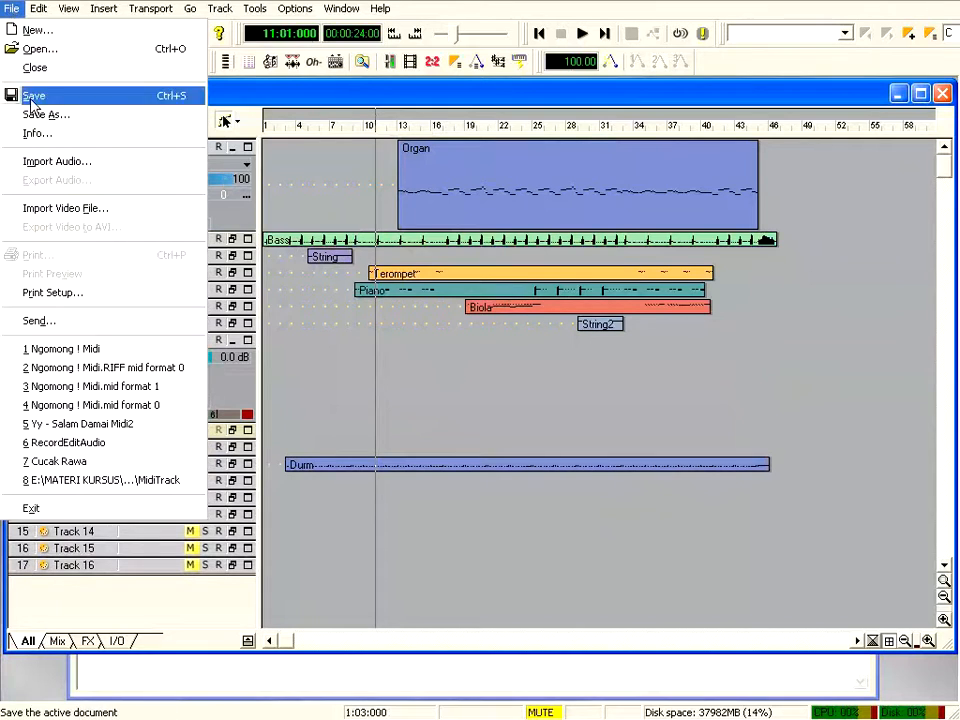
pyautogui.click(47, 114)
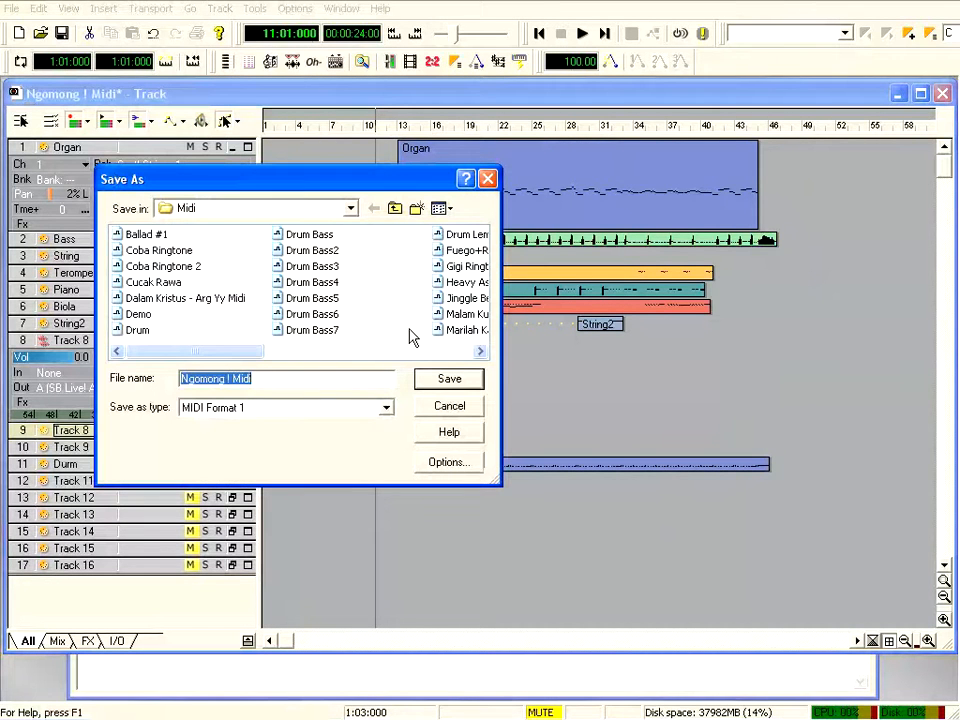
pyautogui.click(226, 408)
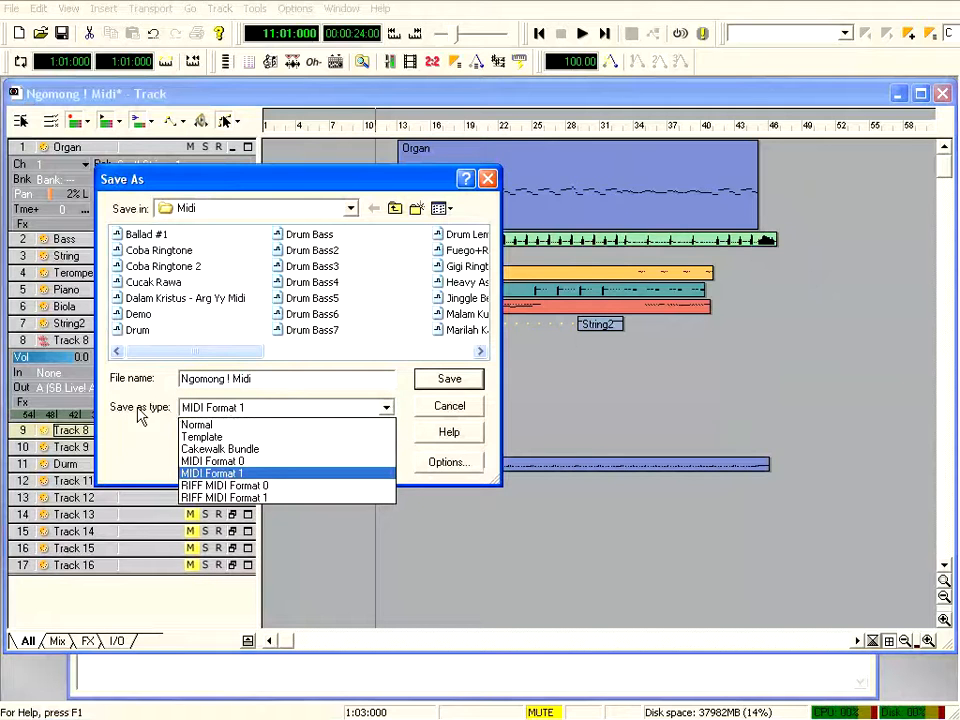
pyautogui.click(237, 463)
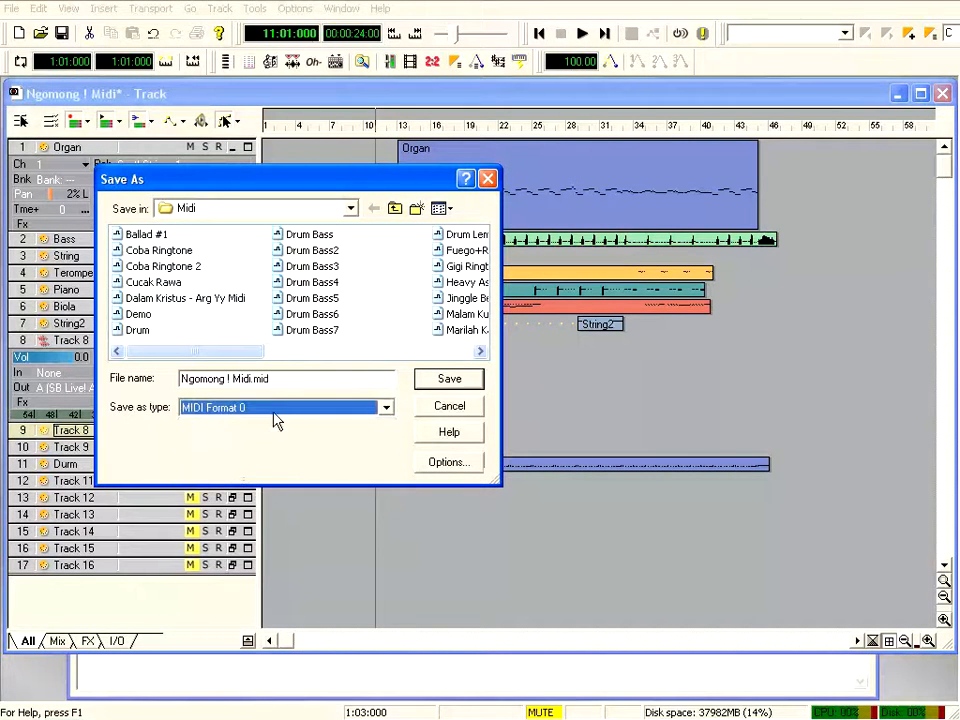
pyautogui.click(273, 379)
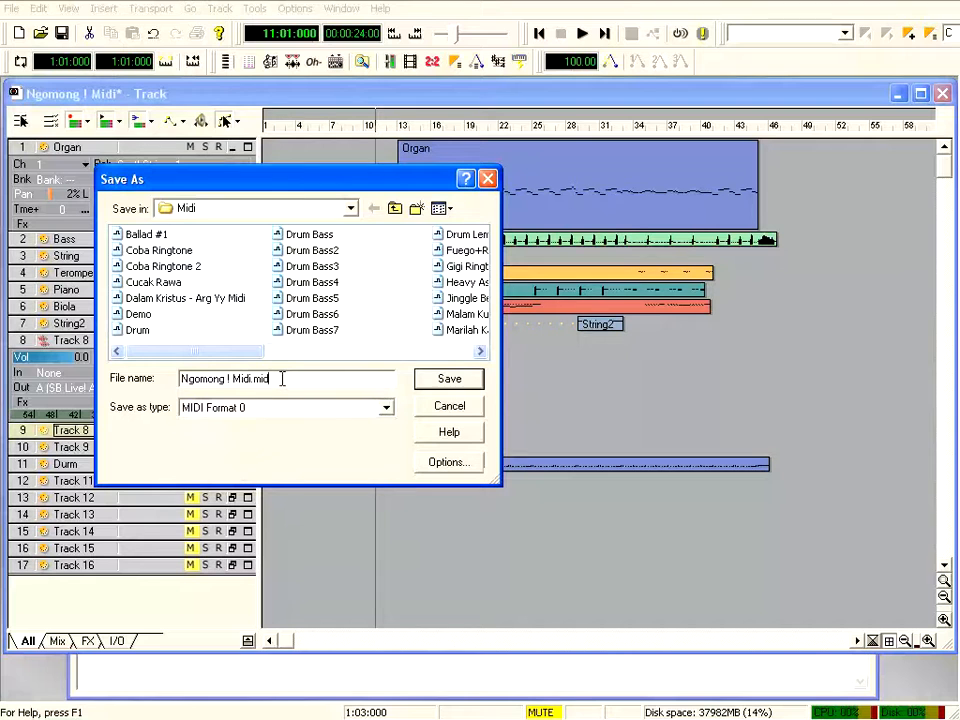
pyautogui.write('0')
pyautogui.click(449, 379)
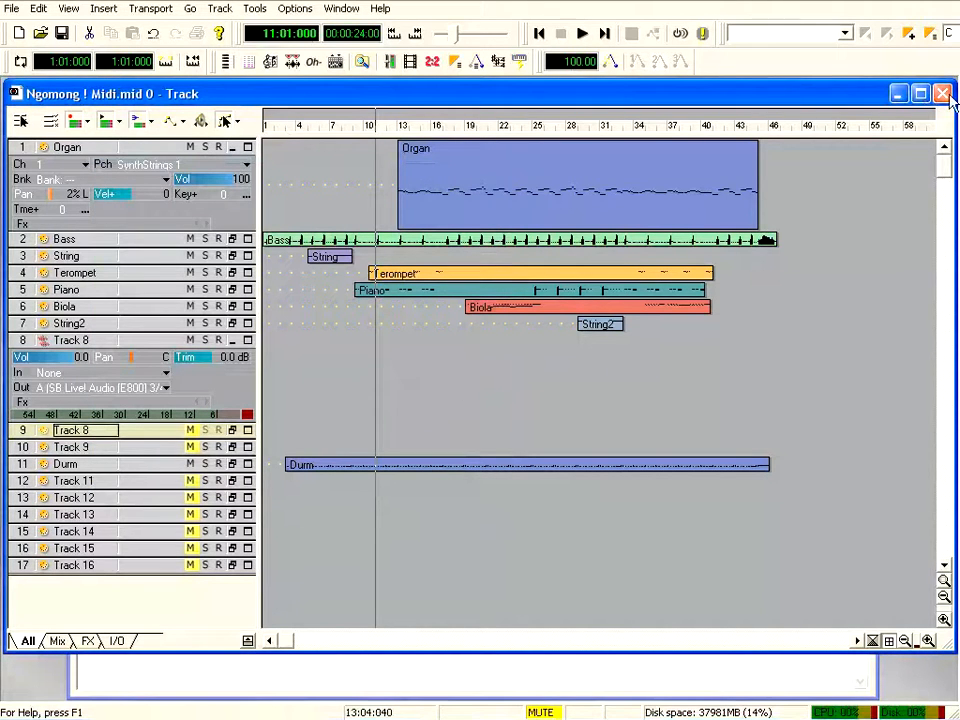
# Close the saved Ngomong ! Midi.mid 0 project
pyautogui.click(12, 9)
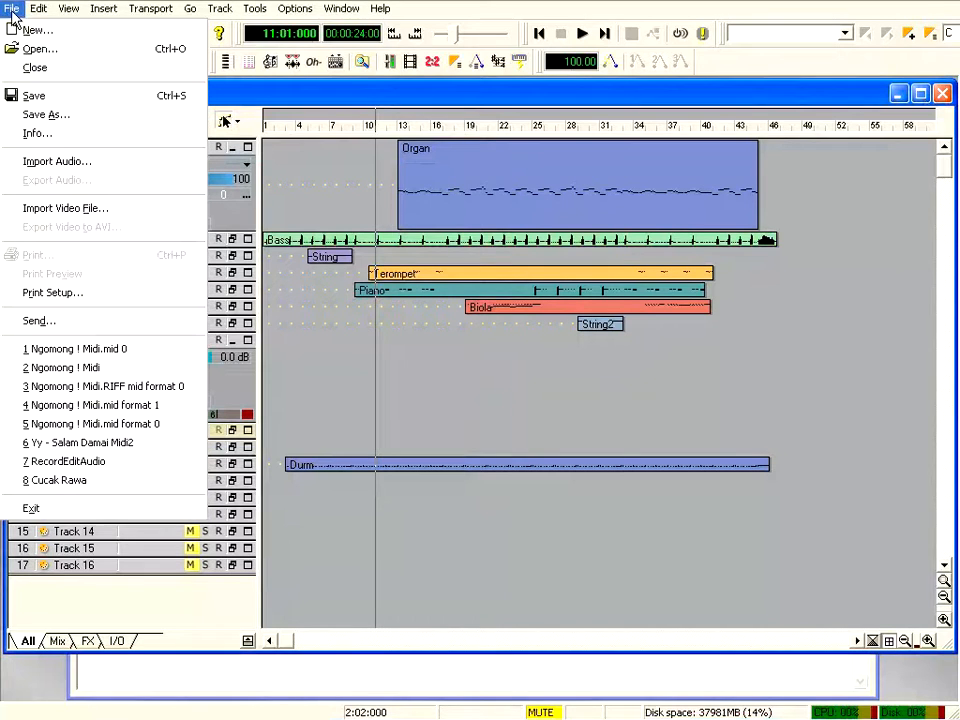
pyautogui.click(290, 128)
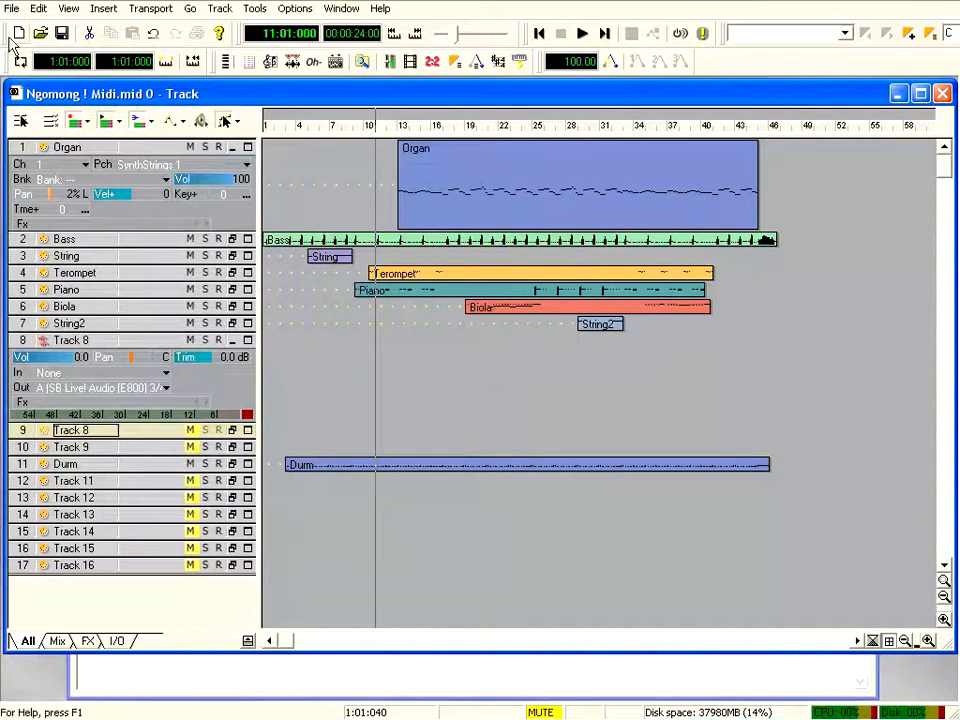
pyautogui.moveTo(531, 91); pyautogui.dragTo(529, 90)
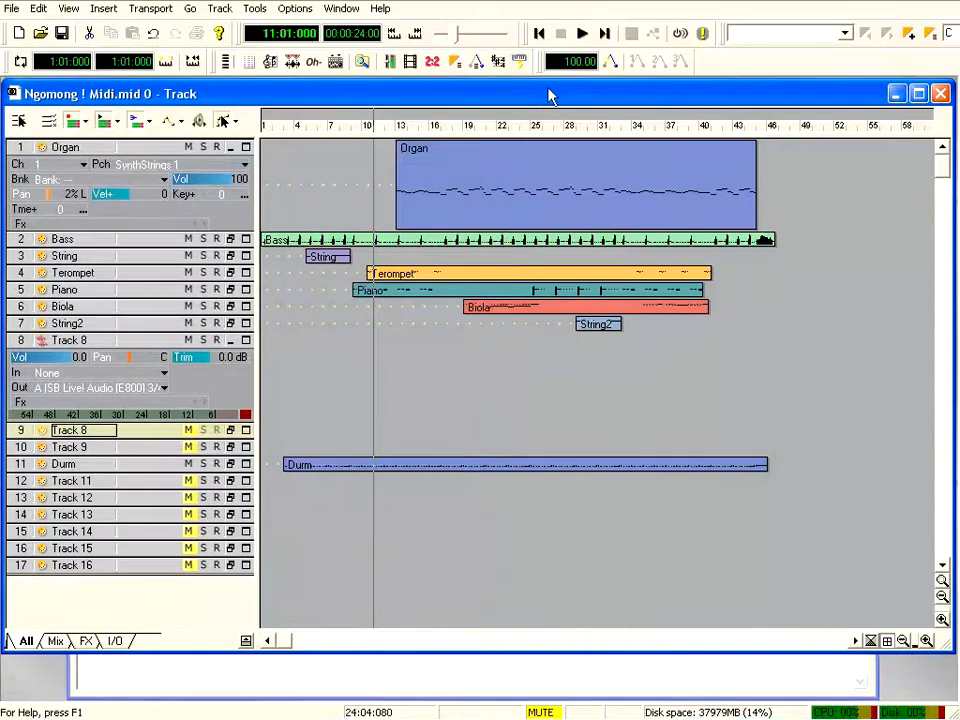
pyautogui.click(940, 93)
# Reopen Ngomong ! Midi.mid 0 from the Midi folder and expand Track 1 to show its controls
pyautogui.click(12, 8)
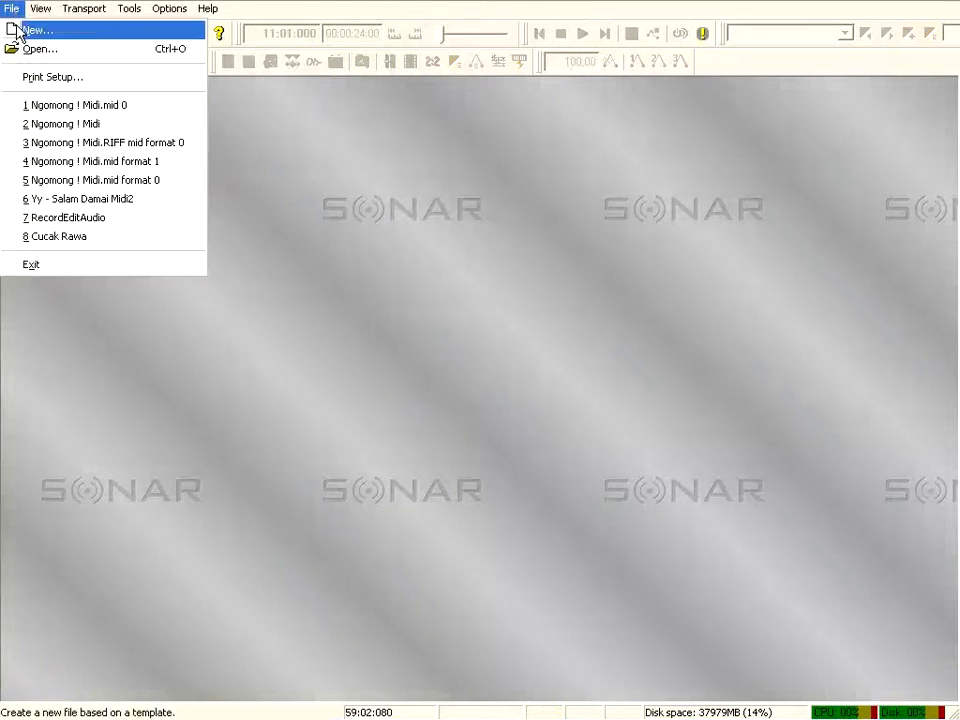
pyautogui.click(20, 47)
pyautogui.moveTo(220, 350); pyautogui.dragTo(338, 356)
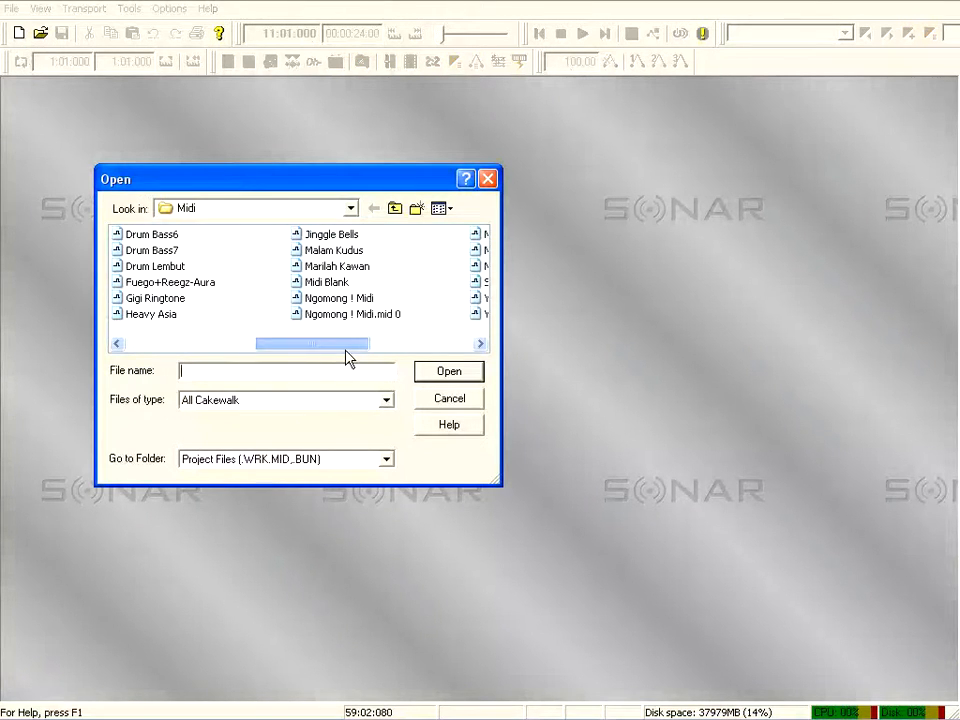
pyautogui.doubleClick(388, 315)
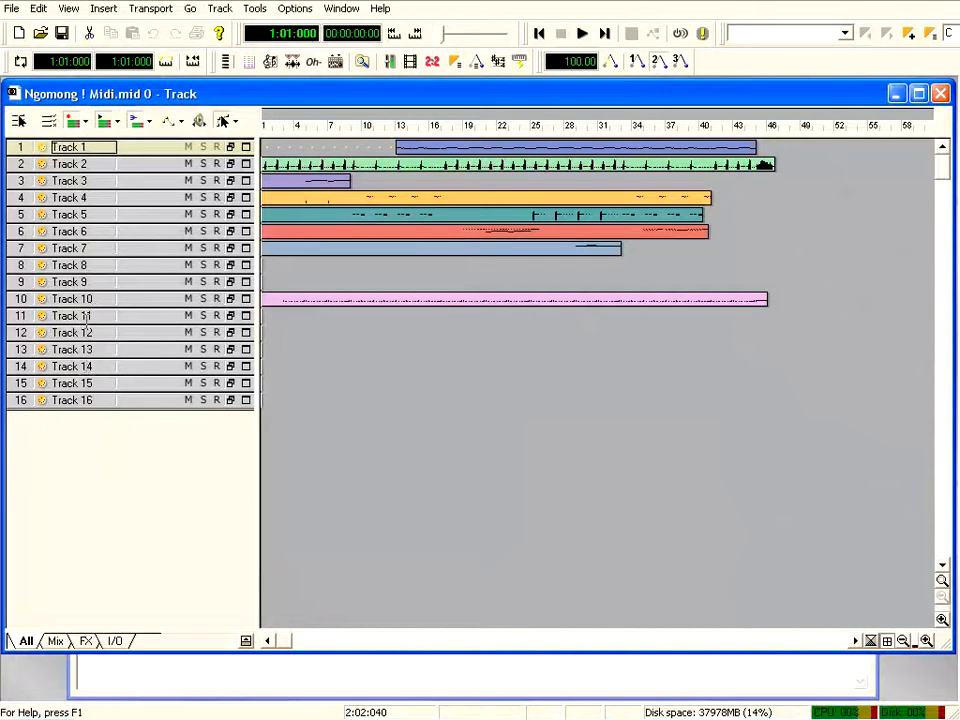
pyautogui.moveTo(133, 157); pyautogui.dragTo(137, 227)
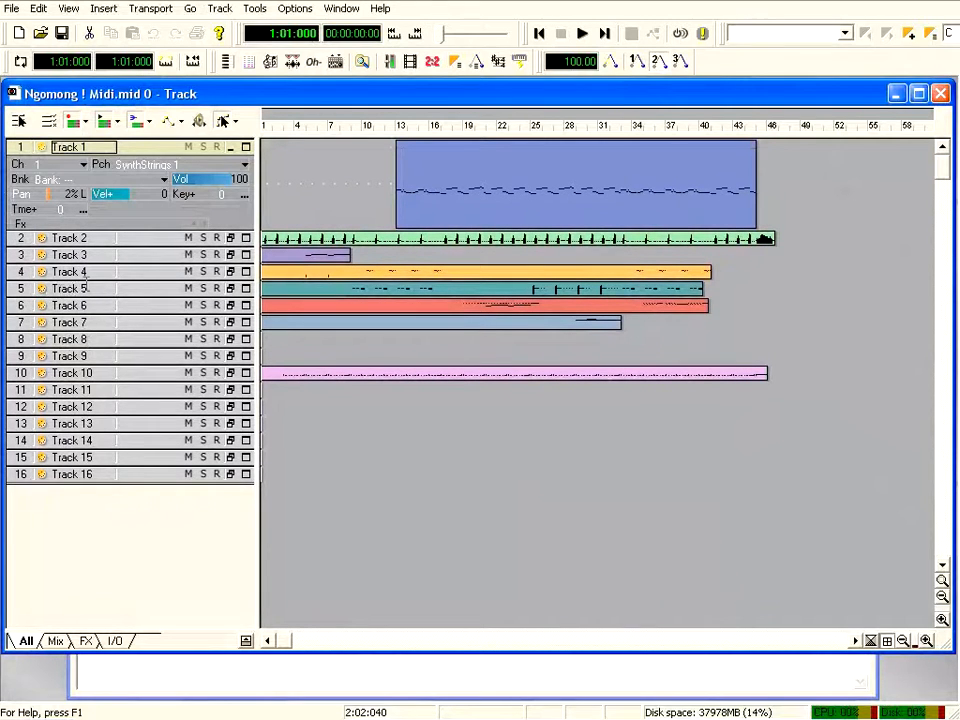
# Widen SONAR's track pane, switch to the Midi folder in Windows Explorer, and play Ngomong ! Midi.mid 0 with Windows Media Player
pyautogui.moveTo(257, 343); pyautogui.dragTo(290, 343)
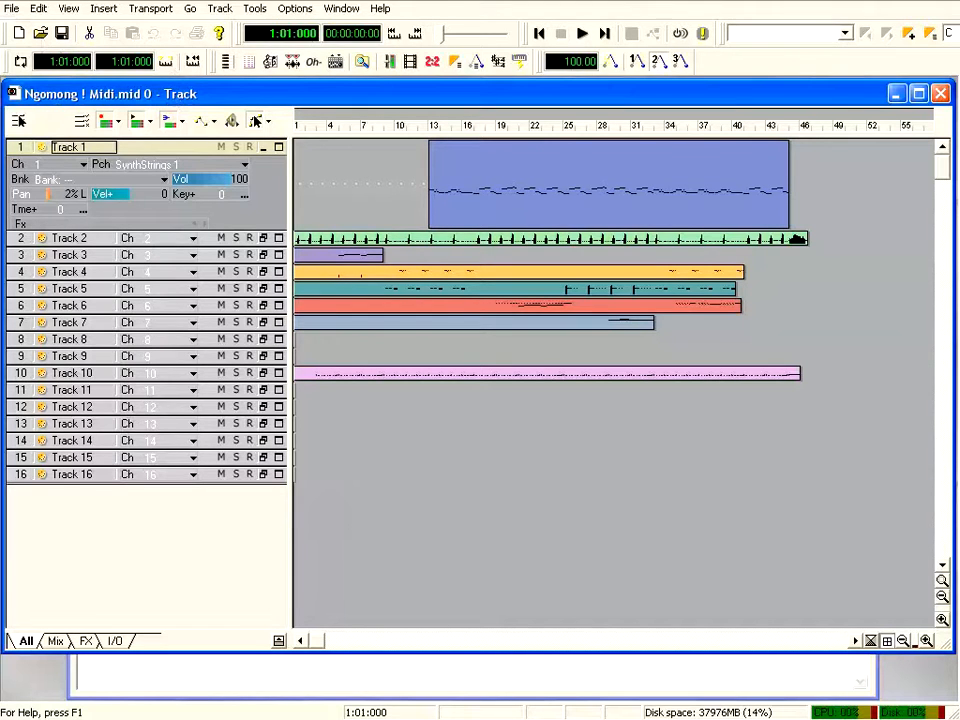
pyautogui.hotkey('alt', 'Tab')
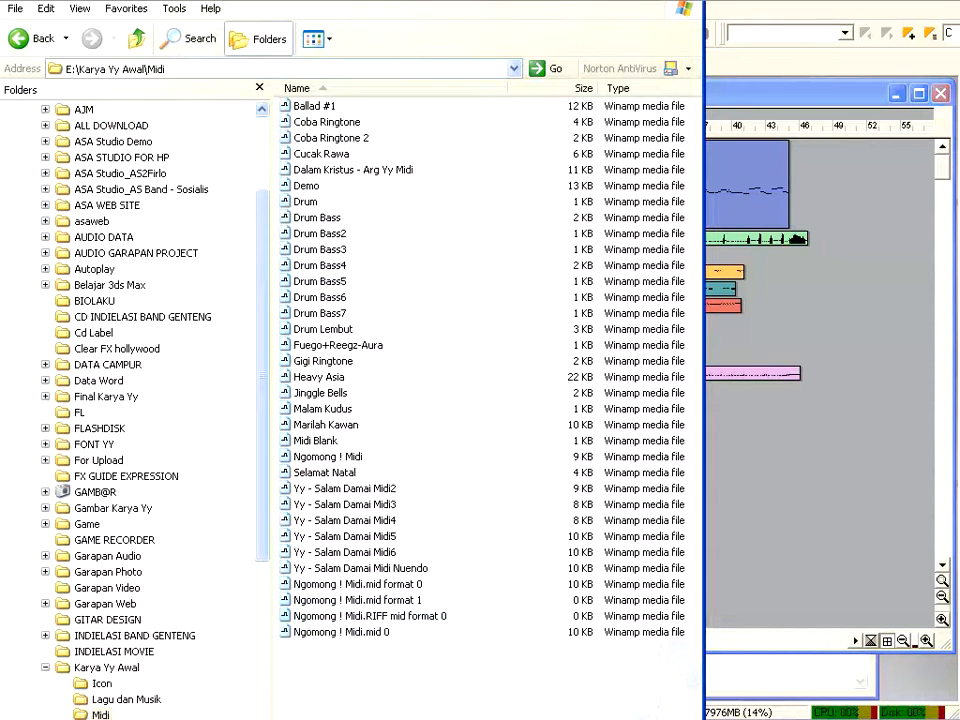
pyautogui.click(312, 633)
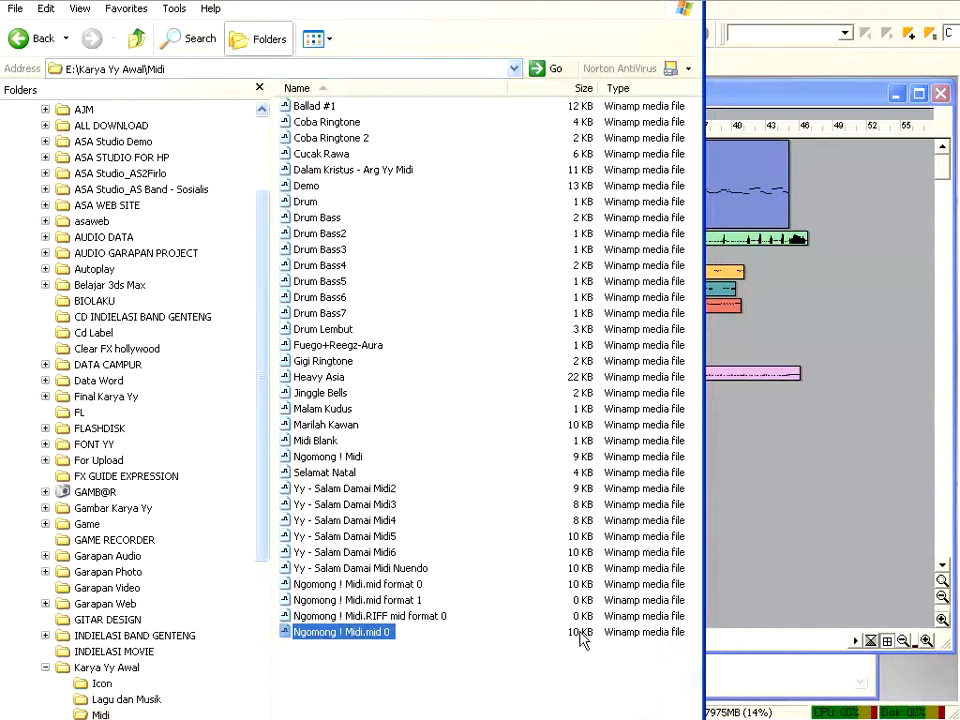
pyautogui.rightClick(289, 636)
pyautogui.moveTo(364, 321)
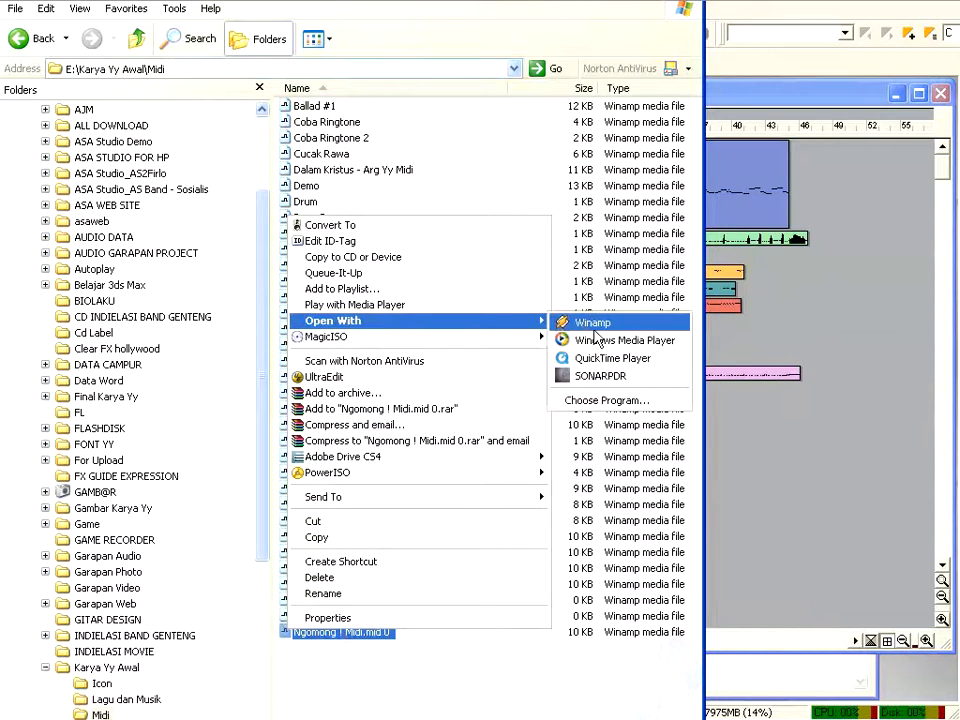
pyautogui.click(565, 340)
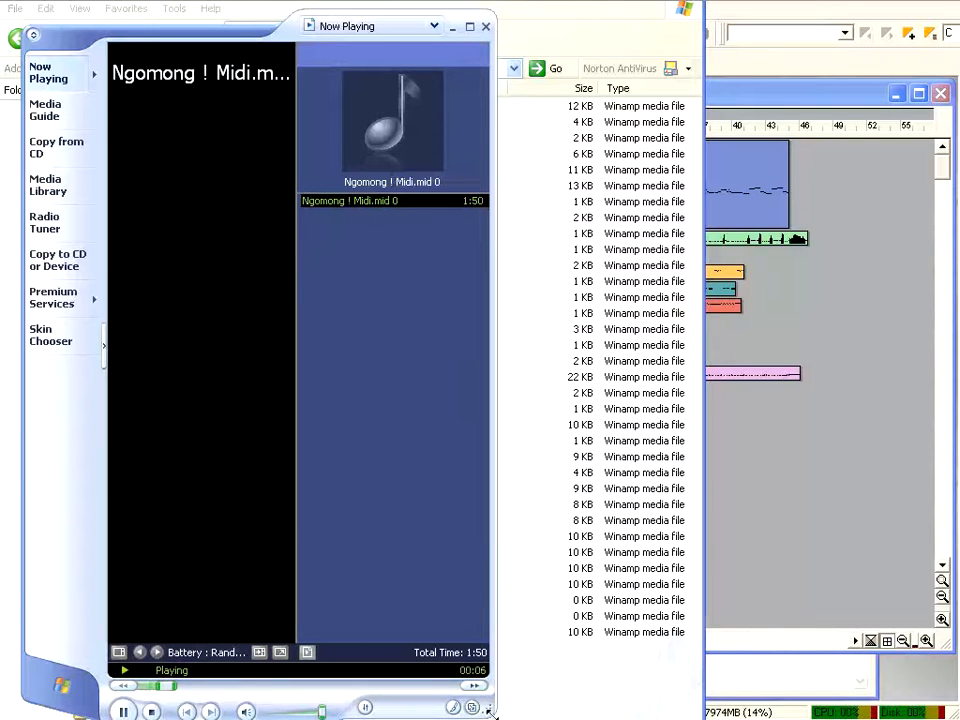
# Widen the player window, listen to Ngomong ! Midi.mid 0 at several points further into the song, and close the player
pyautogui.moveTo(490, 710); pyautogui.dragTo(625, 713)
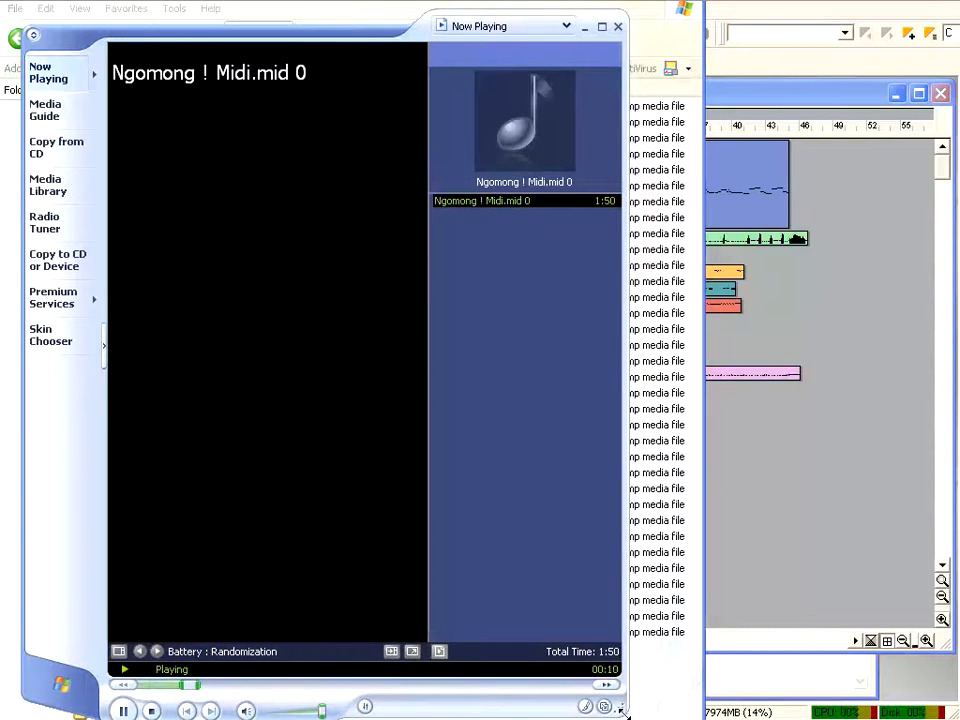
pyautogui.click(234, 686)
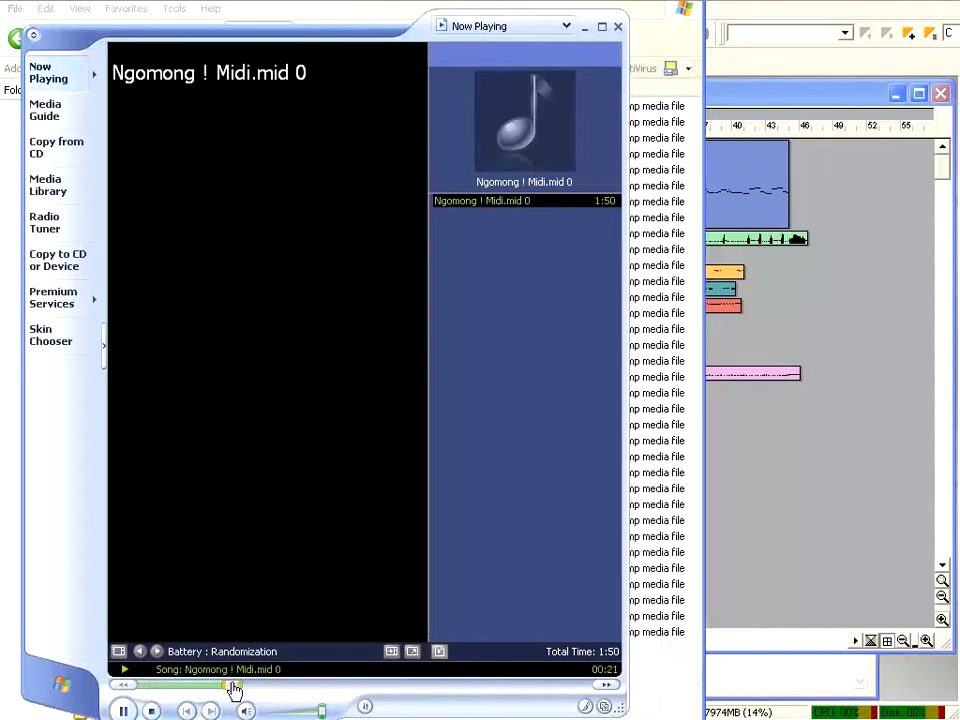
pyautogui.moveTo(302, 688); pyautogui.dragTo(385, 688)
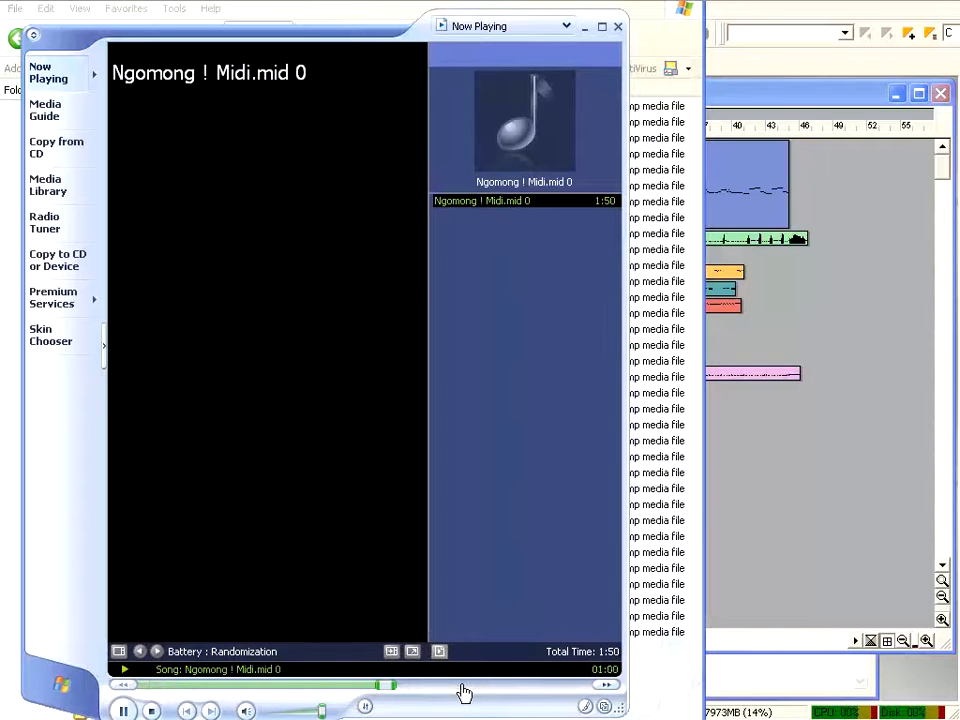
pyautogui.click(462, 688)
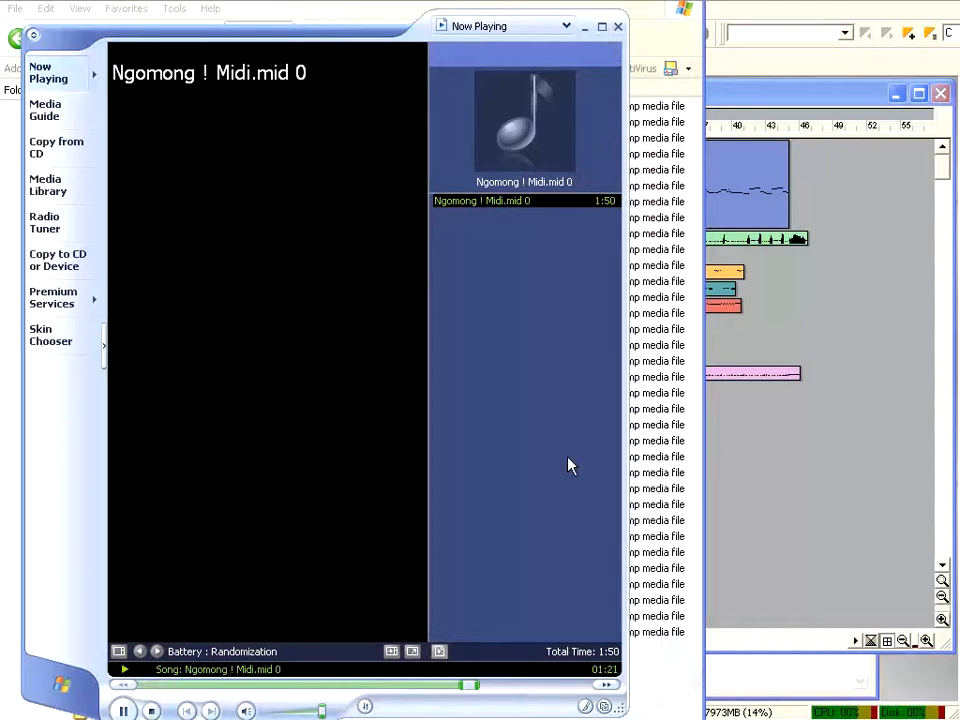
pyautogui.click(619, 27)
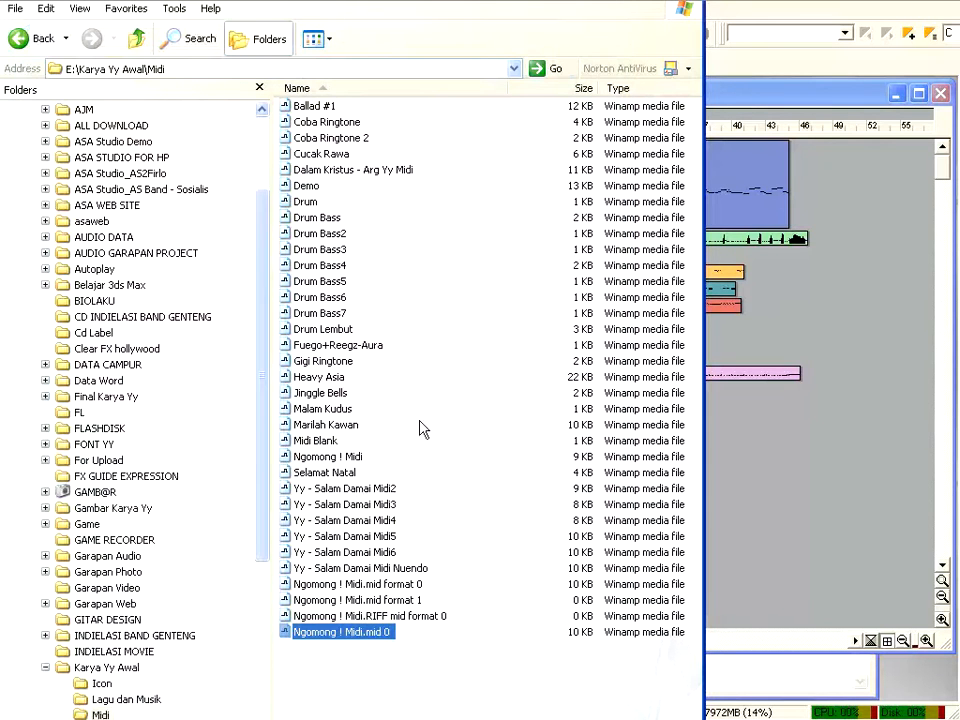
# Return to SONAR and save the song as MIDI Format 1 under the name Ngomong ! Midi.mid 1
pyautogui.click(745, 100)
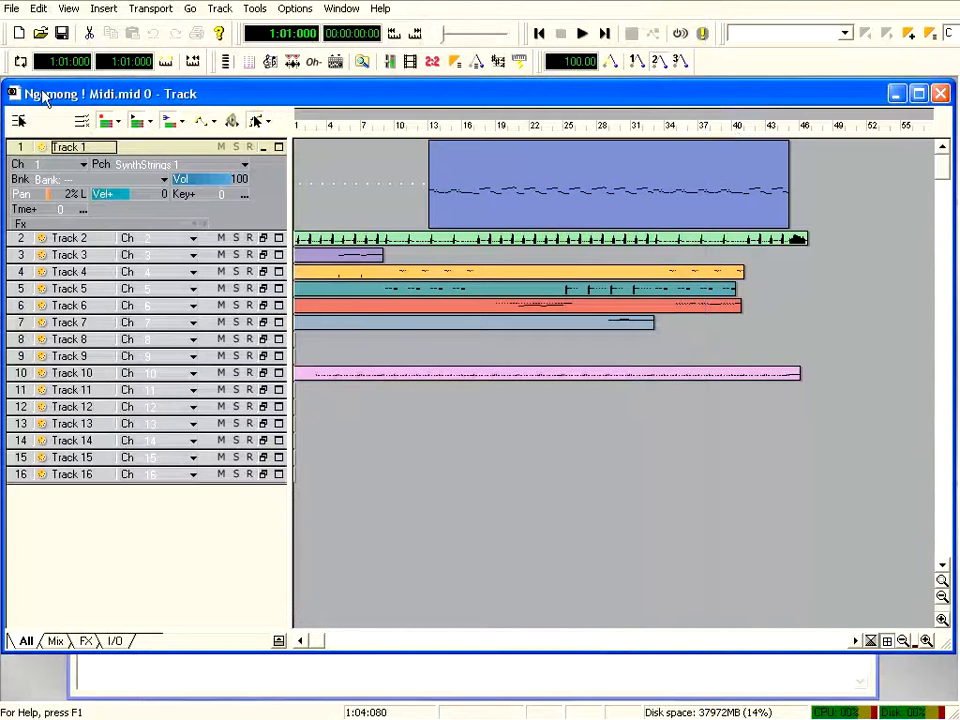
pyautogui.click(13, 10)
pyautogui.click(38, 114)
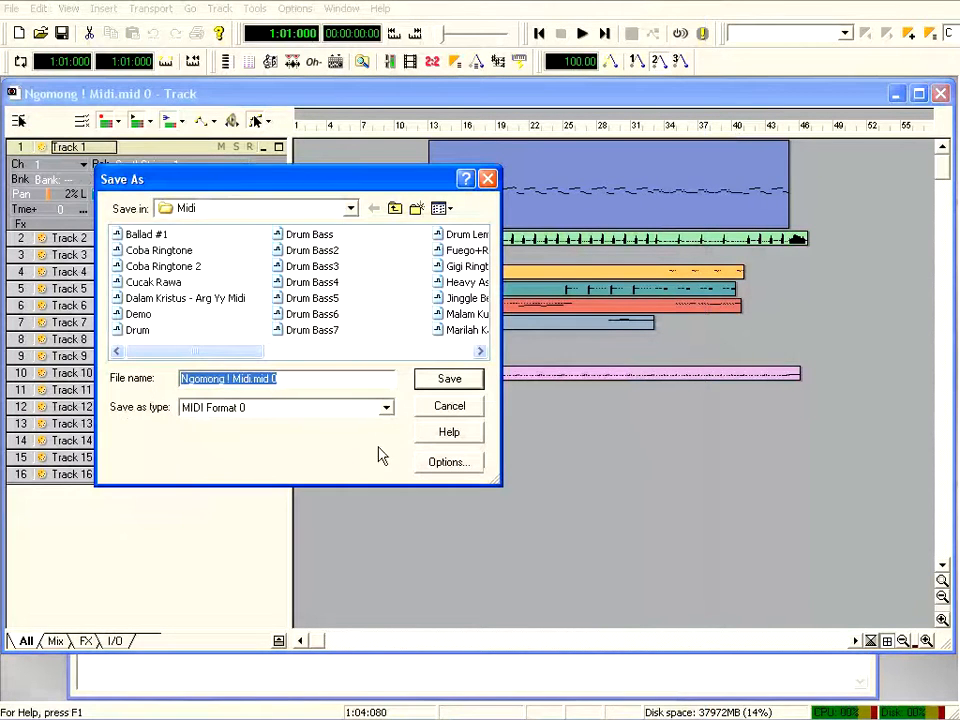
pyautogui.click(386, 409)
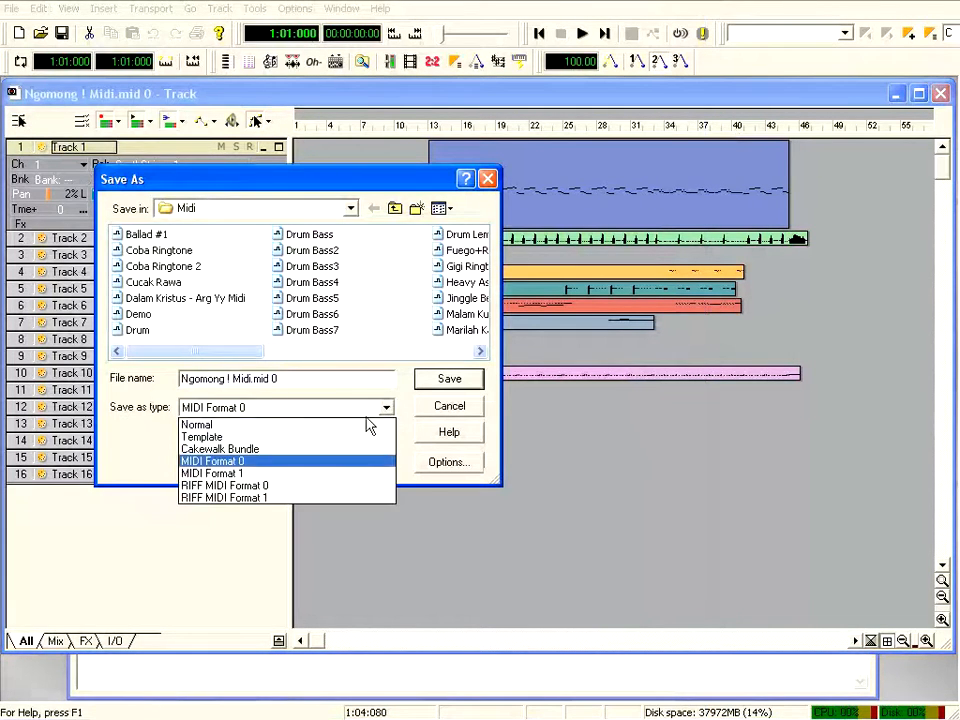
pyautogui.click(270, 476)
pyautogui.moveTo(272, 378); pyautogui.dragTo(330, 378)
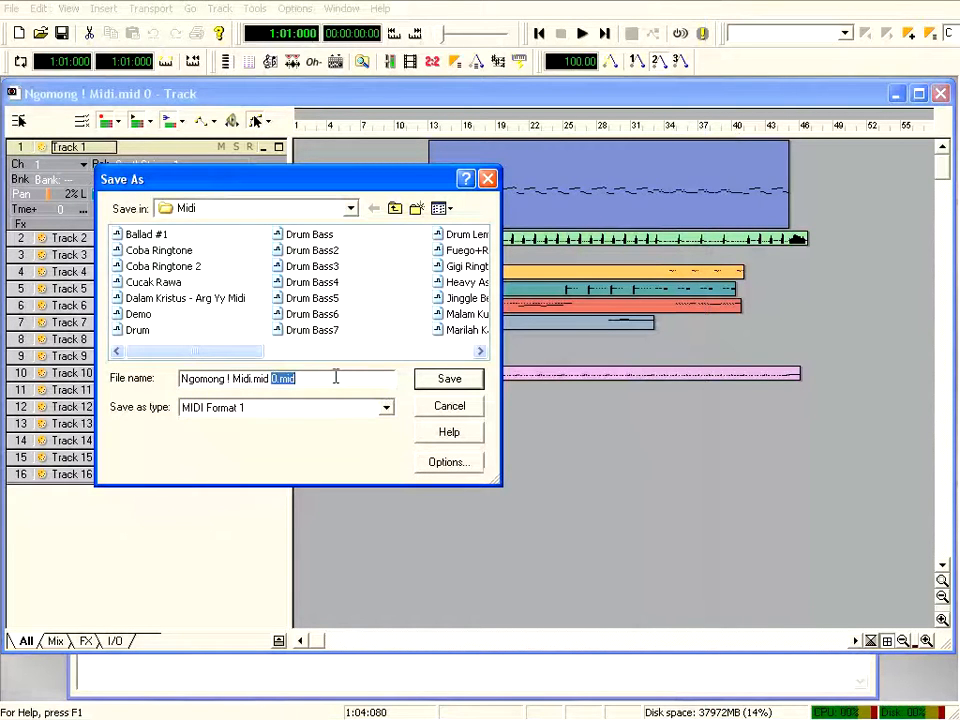
pyautogui.write('1')
pyautogui.click(445, 384)
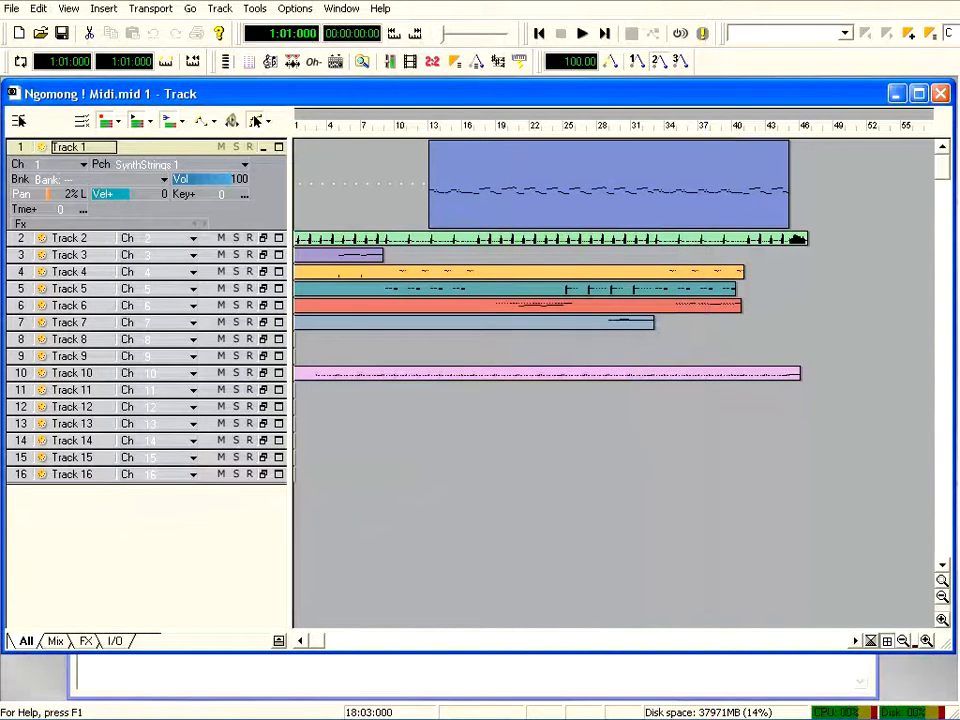
# Play Ngomong ! Midi.mid 1 from the Midi folder in Windows Media Player, skip ahead in the song, and close the player
pyautogui.click(402, 718)
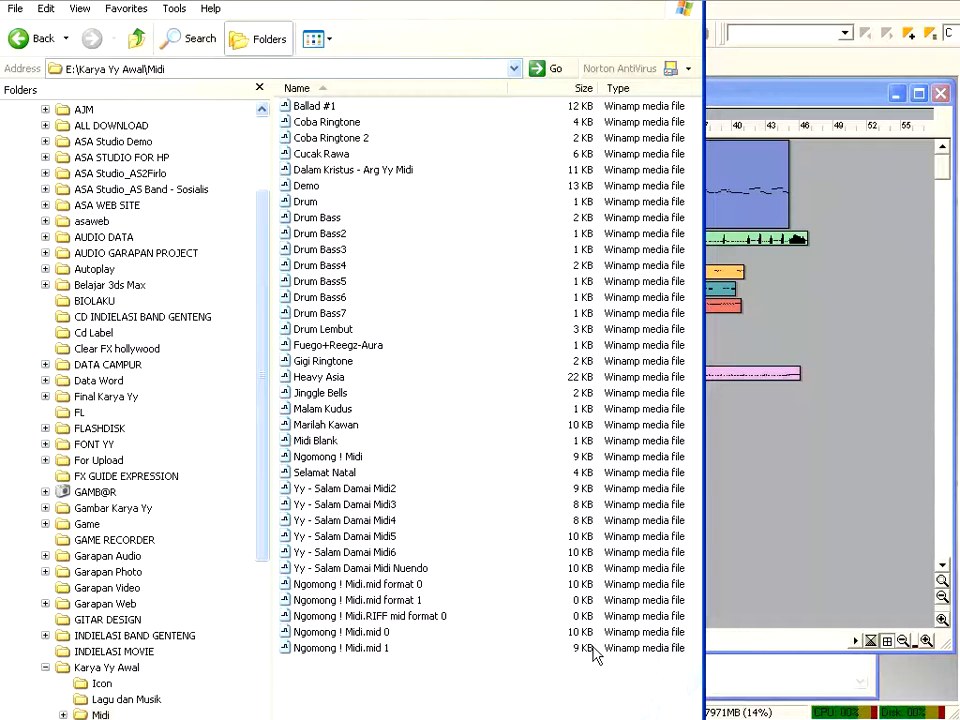
pyautogui.rightClick(316, 648)
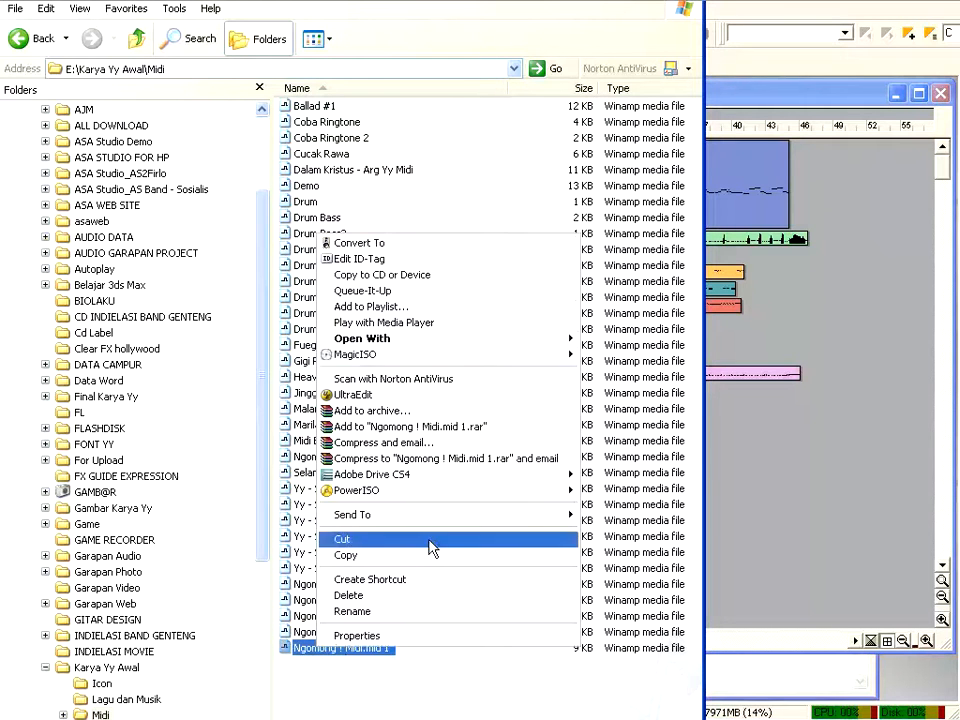
pyautogui.moveTo(443, 352)
pyautogui.click(650, 358)
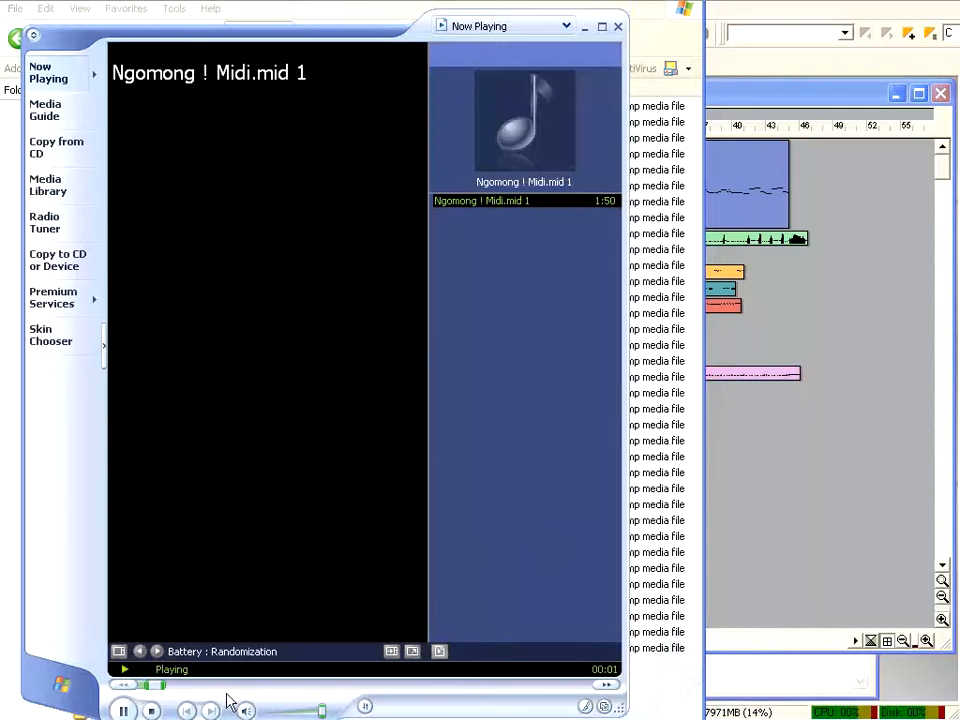
pyautogui.moveTo(244, 687); pyautogui.dragTo(454, 688)
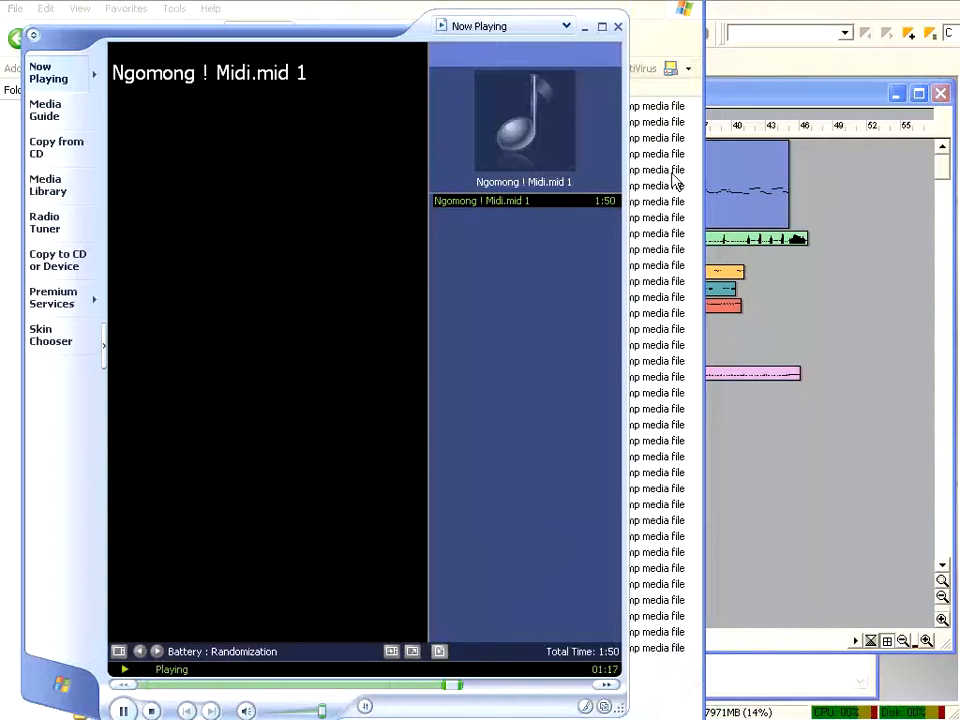
pyautogui.click(620, 27)
# Switch to SONAR Producer Edition and open the Pencemburu project from its folder inside GROWING UP
pyautogui.hotkey('alt', 'Tab')
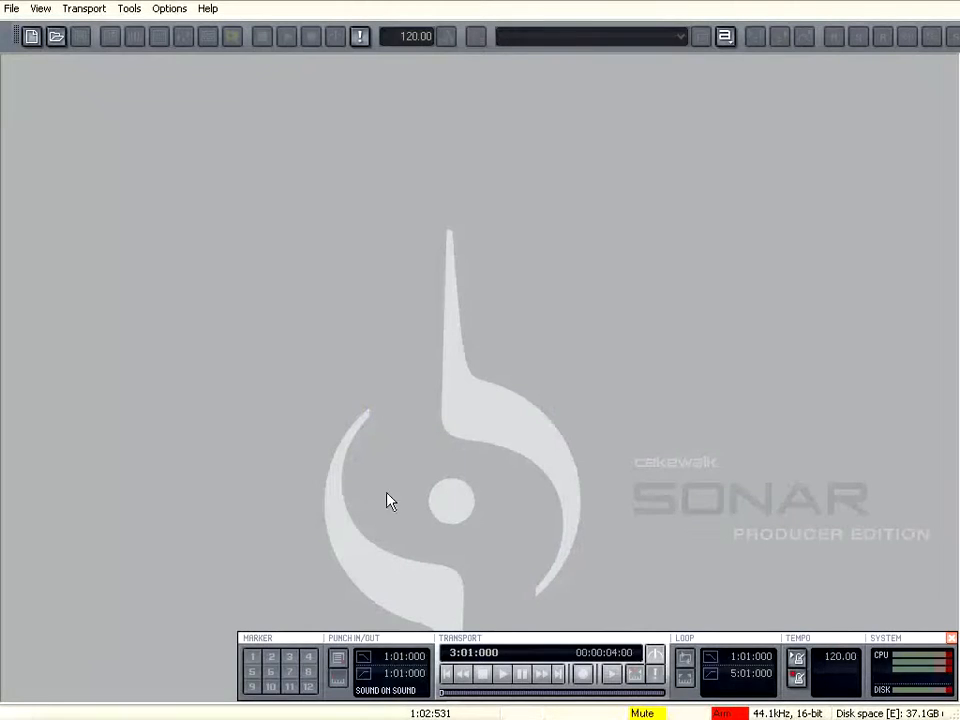
pyautogui.click(12, 10)
pyautogui.click(17, 47)
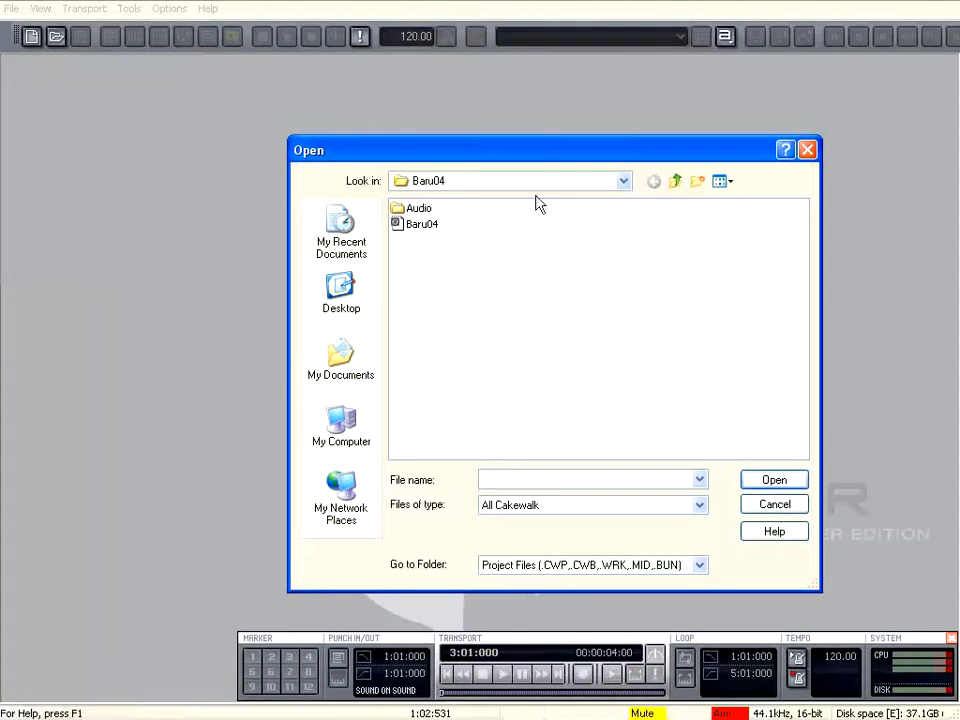
pyautogui.click(673, 182)
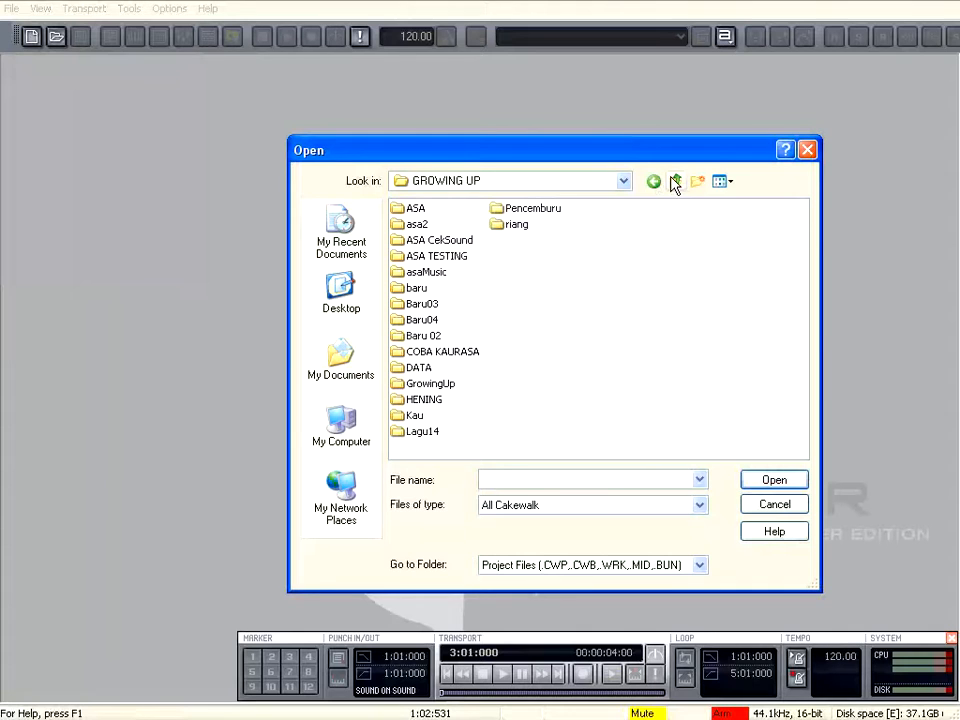
pyautogui.doubleClick(510, 212)
pyautogui.doubleClick(395, 224)
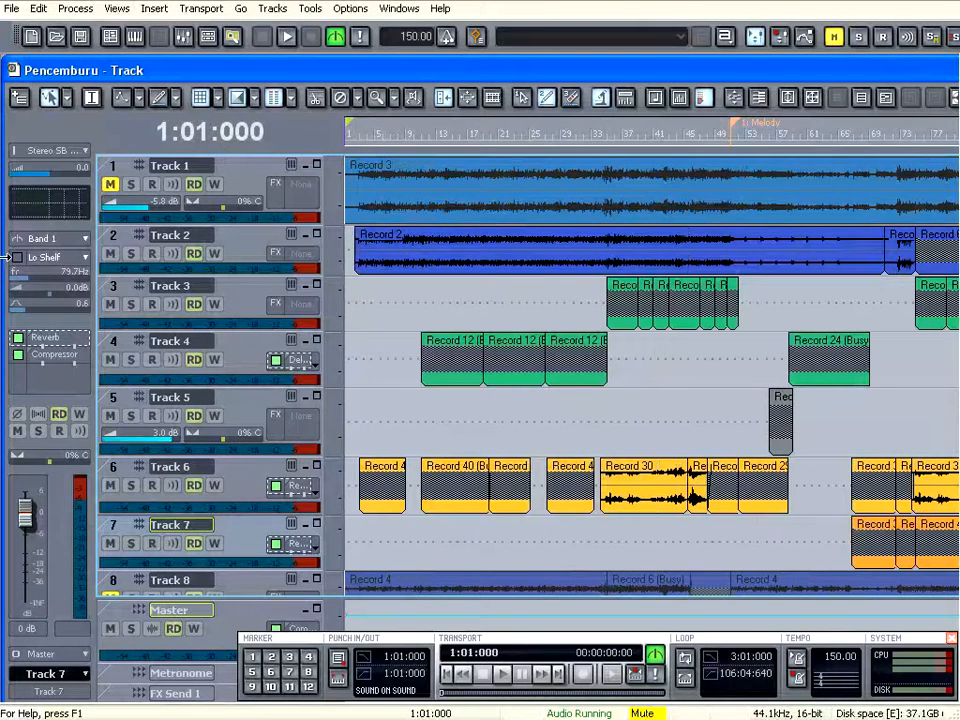
# Arrange the Pencemburu Track window to span the full workspace width and make it taller over the Piano Roll
pyautogui.moveTo(370, 72); pyautogui.dragTo(428, 64)
pyautogui.moveTo(5, 266); pyautogui.dragTo(335, 281)
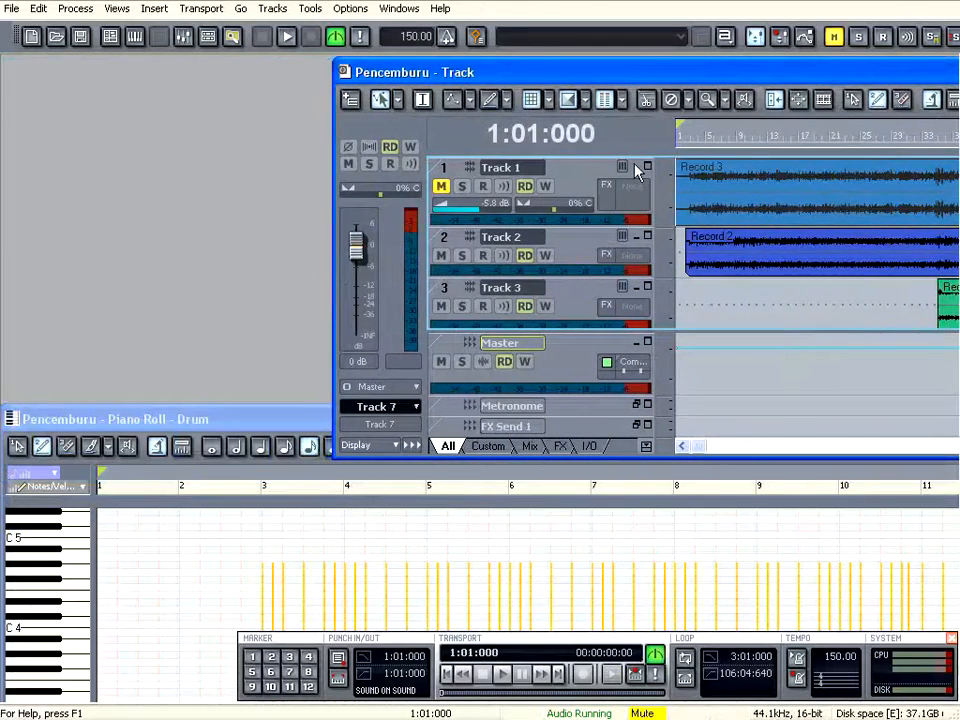
pyautogui.moveTo(750, 81); pyautogui.dragTo(420, 80)
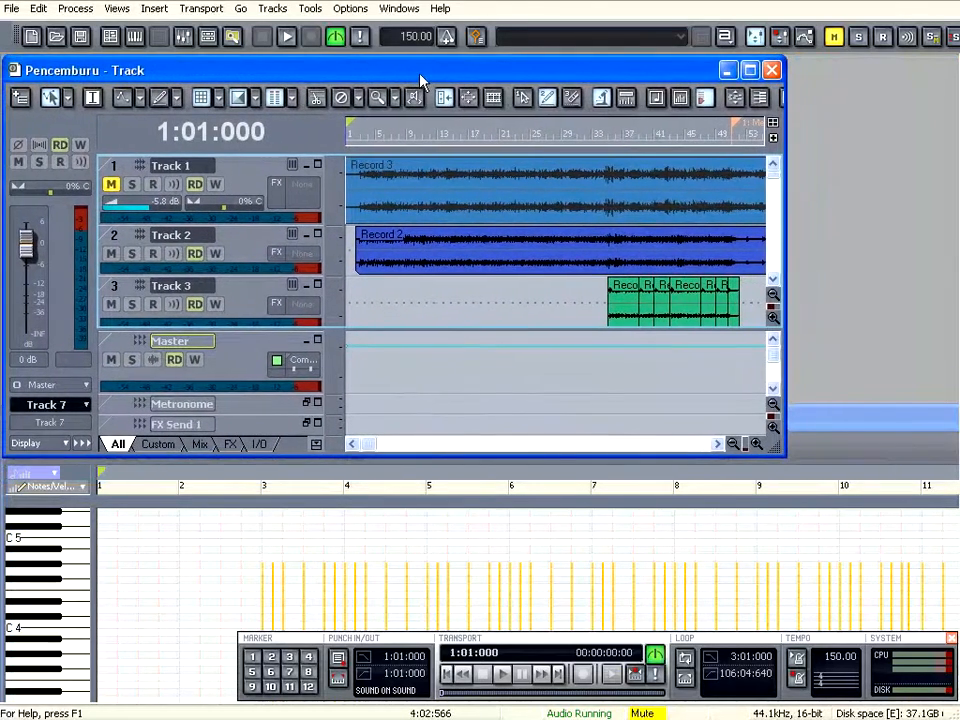
pyautogui.moveTo(787, 287); pyautogui.dragTo(955, 290)
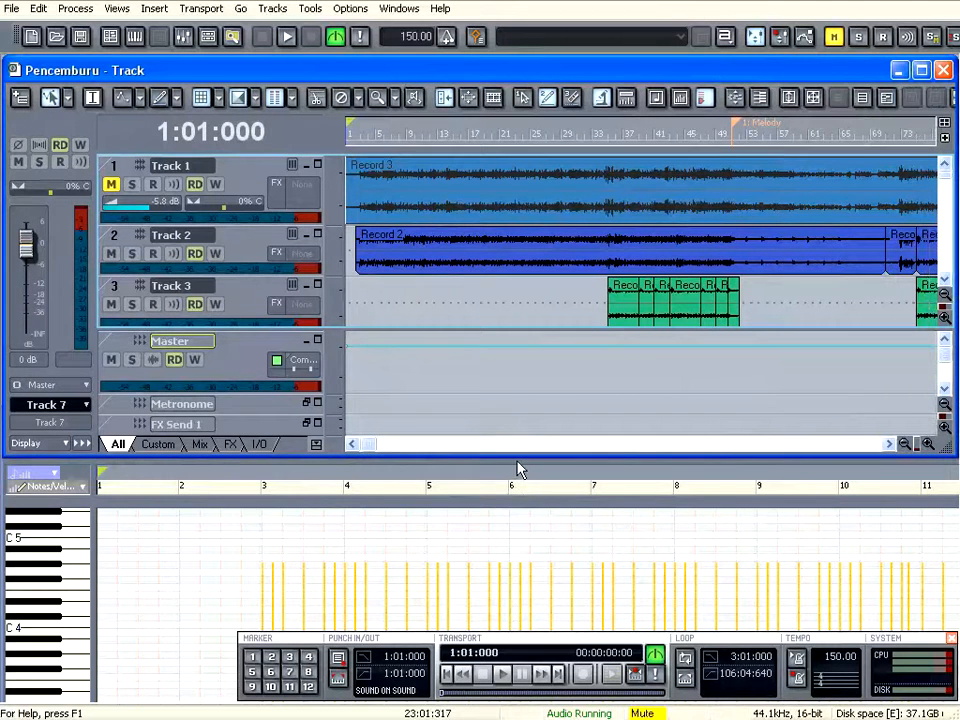
pyautogui.moveTo(516, 456); pyautogui.dragTo(521, 545)
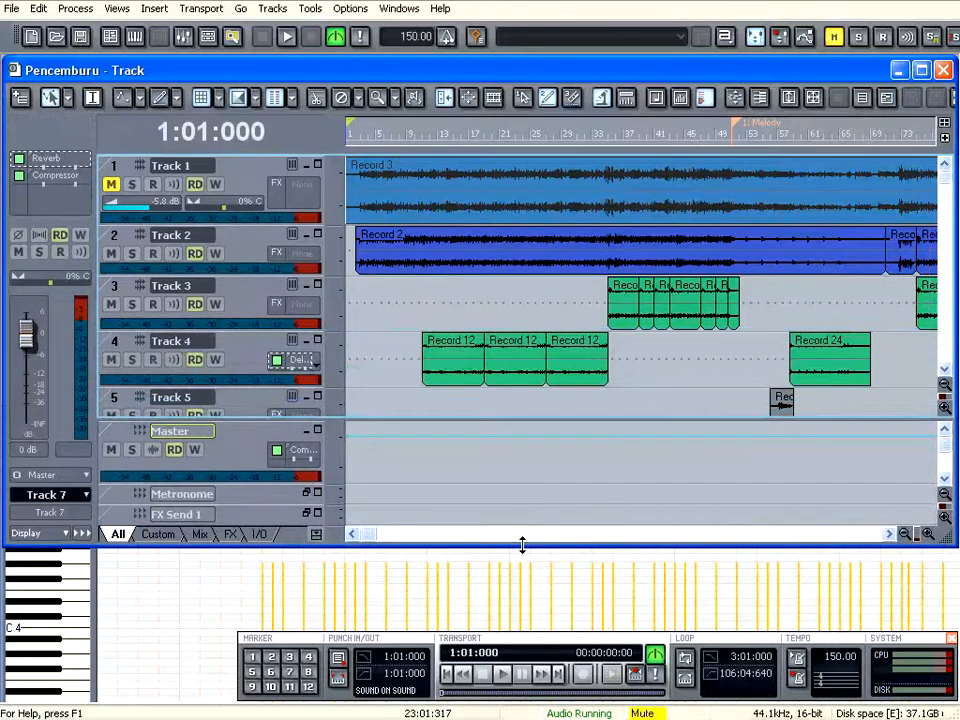
# Examine the global audio folder path in the Audio Data section of the Global Options, and leave without changes
pyautogui.click(351, 9)
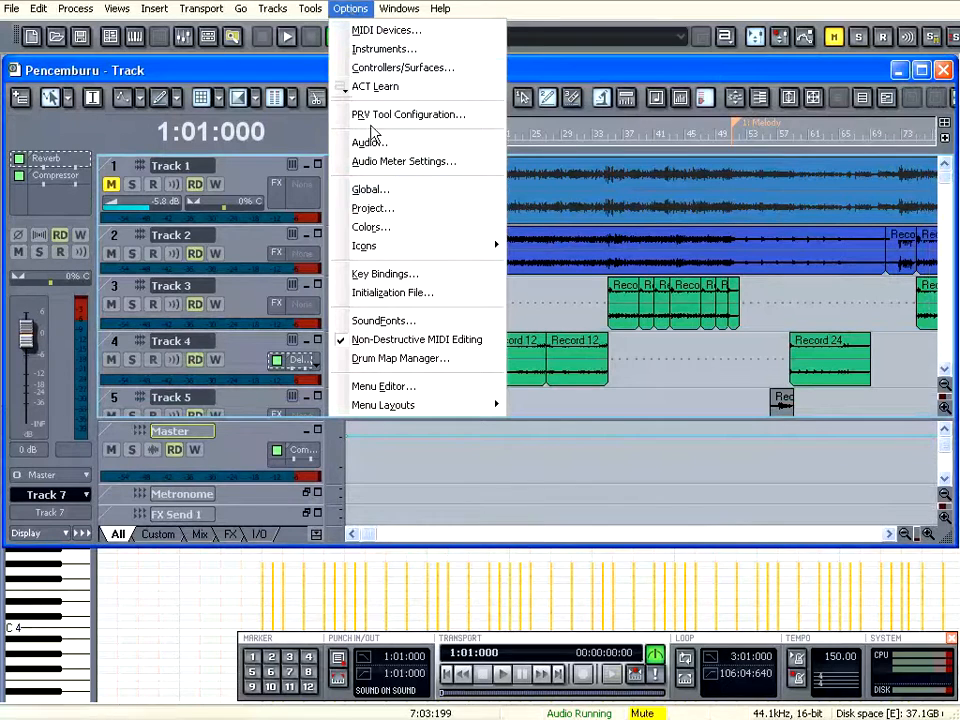
pyautogui.click(371, 189)
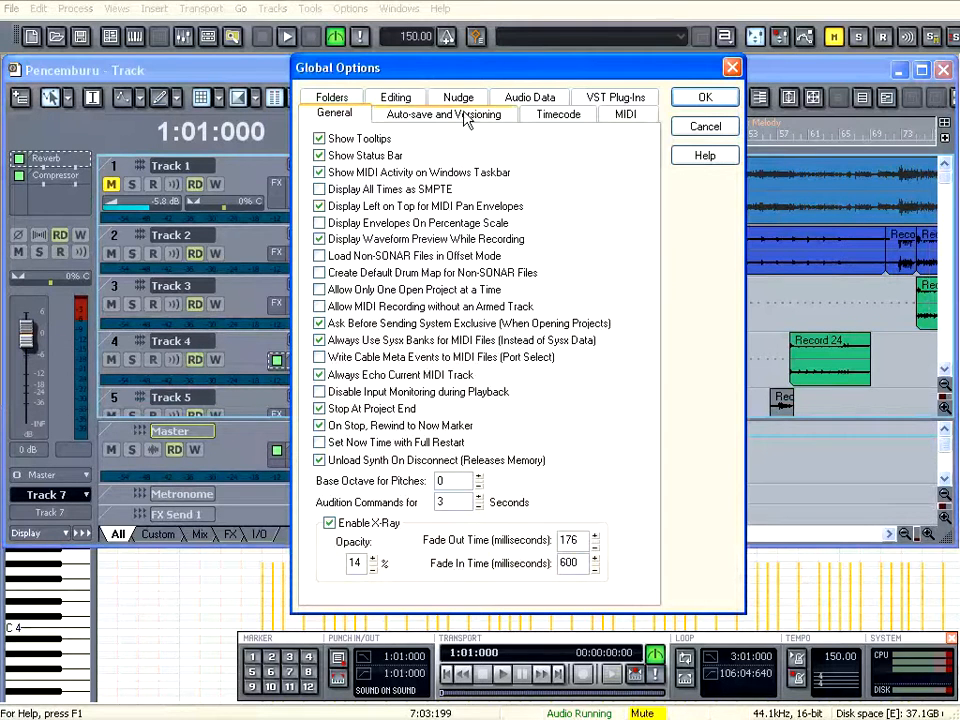
pyautogui.click(529, 97)
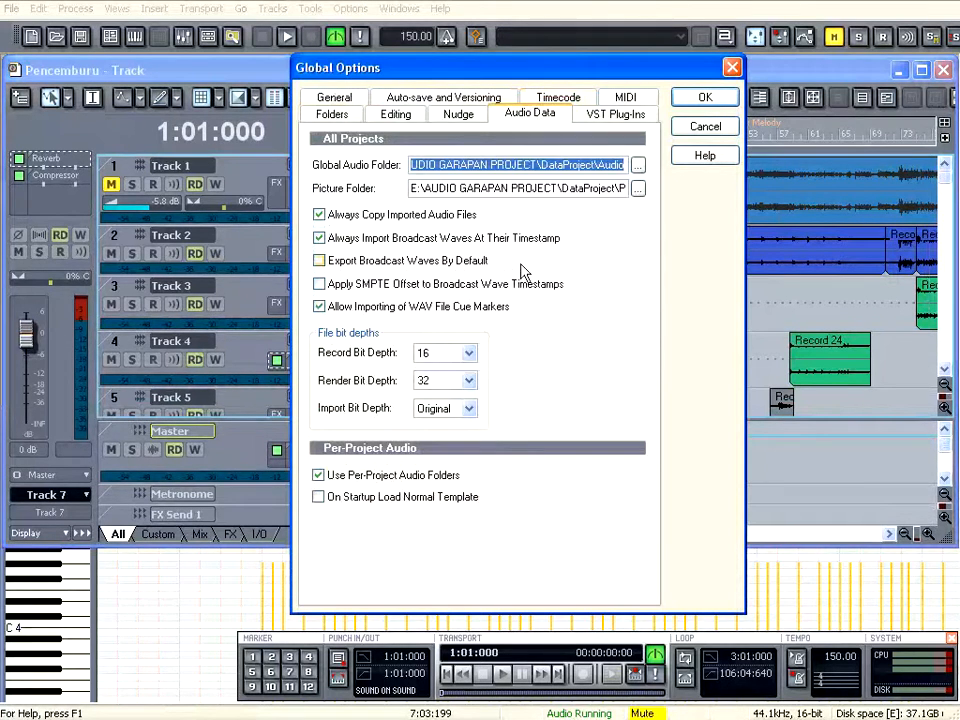
pyautogui.click(544, 165)
pyautogui.press('Home')
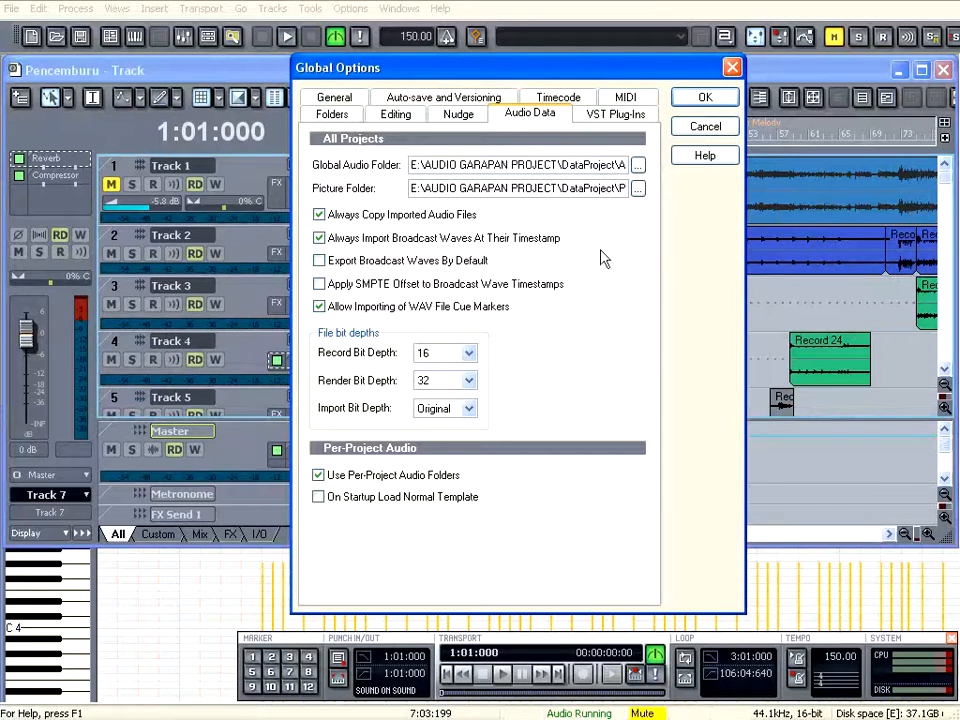
pyautogui.click(705, 127)
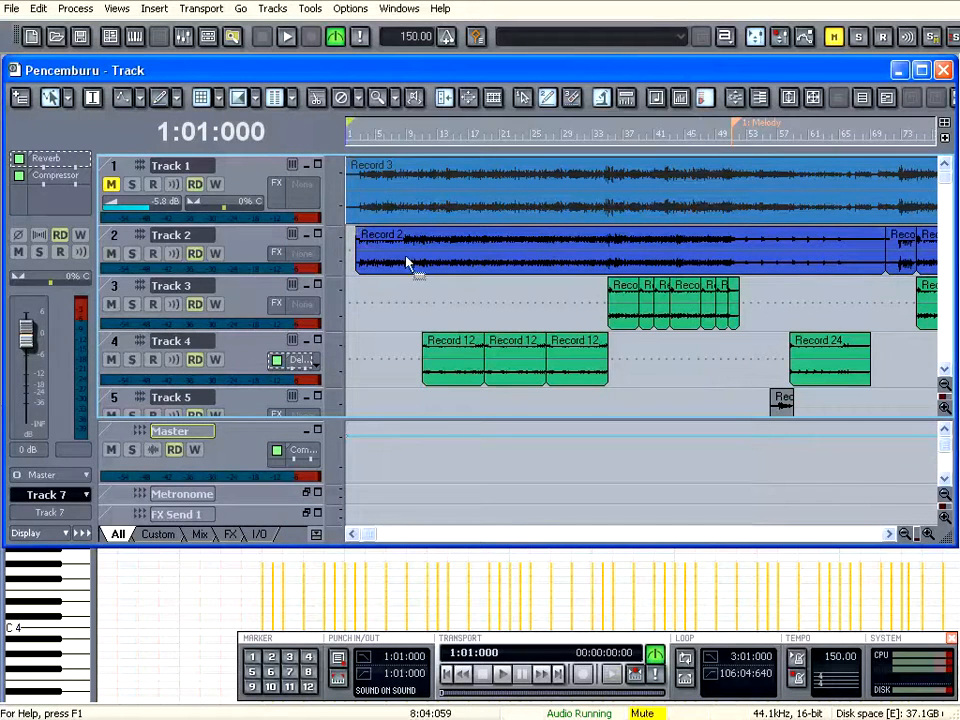
# Zoom out the timeline to fit the whole Pencemburu song and extend the Track window down to the transport controls
pyautogui.click(906, 533)
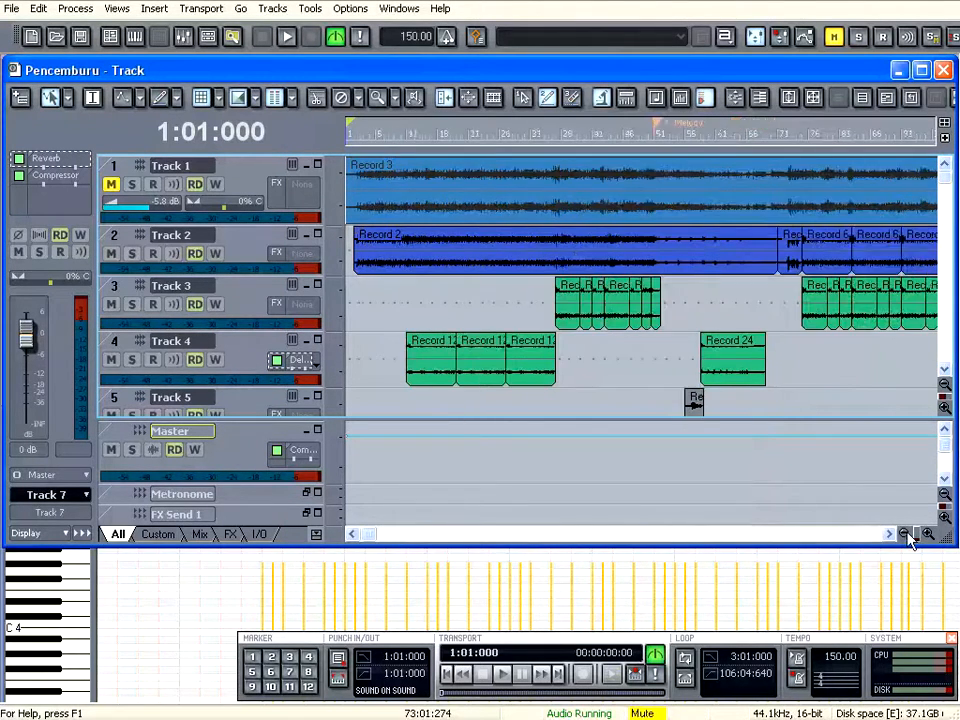
pyautogui.click(906, 533)
pyautogui.moveTo(953, 188); pyautogui.dragTo(947, 272)
pyautogui.moveTo(516, 549)
pyautogui.mouseDown()
pyautogui.moveTo(521, 666)
pyautogui.moveTo(526, 625)
pyautogui.mouseUp()
pyautogui.click(316, 610)
pyautogui.moveTo(933, 379)
pyautogui.mouseDown()
pyautogui.moveTo(932, 242)
pyautogui.moveTo(947, 322)
pyautogui.moveTo(948, 182)
pyautogui.mouseUp()
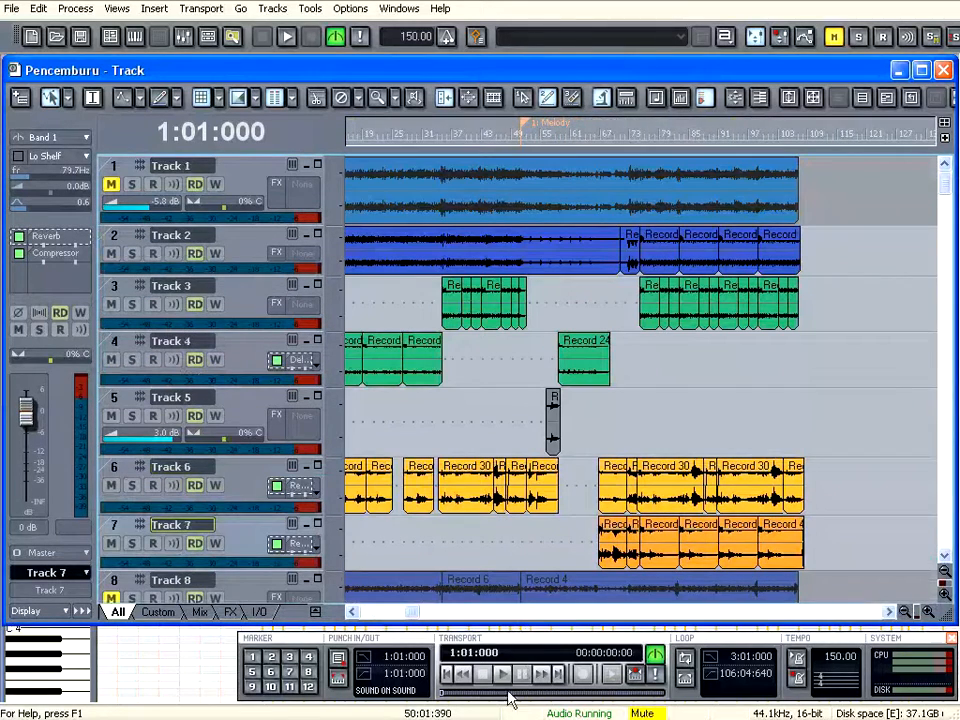
pyautogui.click(480, 677)
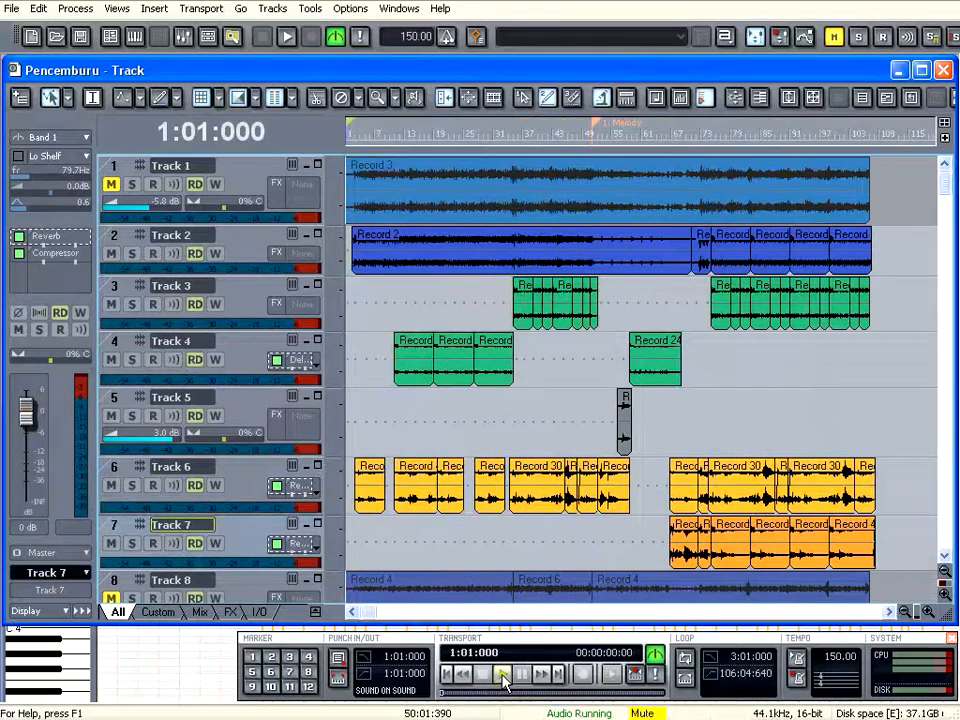
# Play the Pencemburu song from its start, jump ahead to measure 34 during playback, and stop it
pyautogui.click(504, 677)
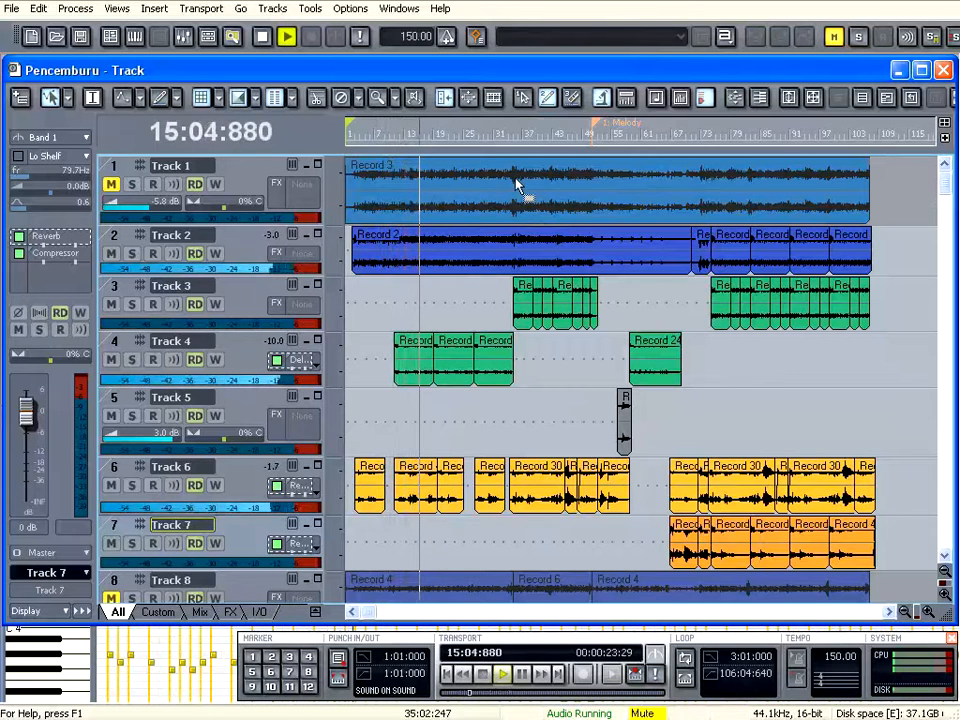
pyautogui.click(508, 135)
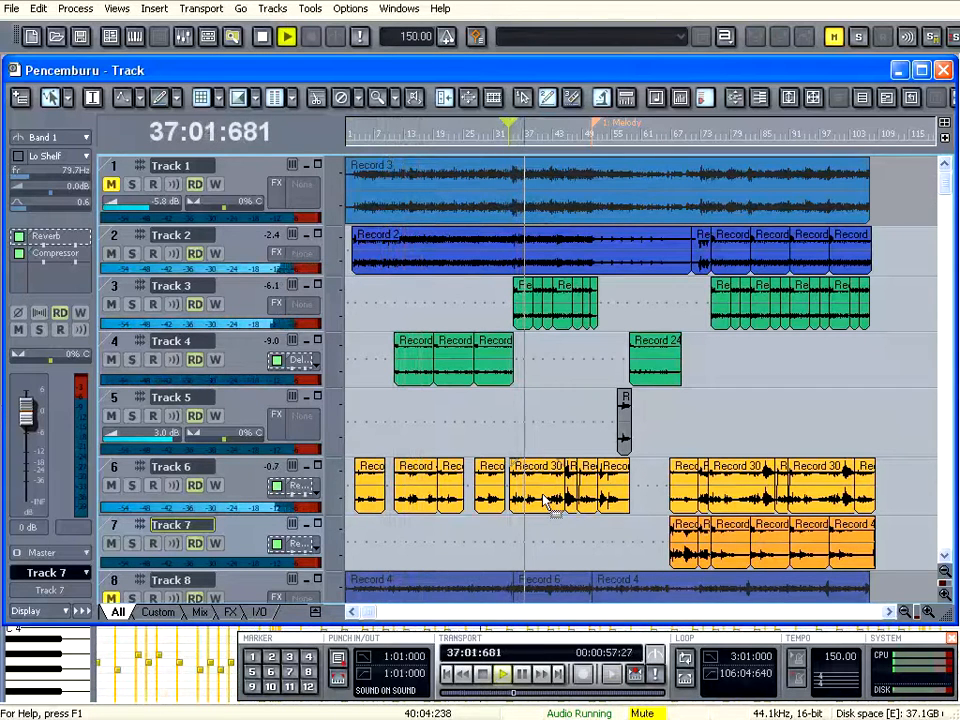
pyautogui.click(483, 683)
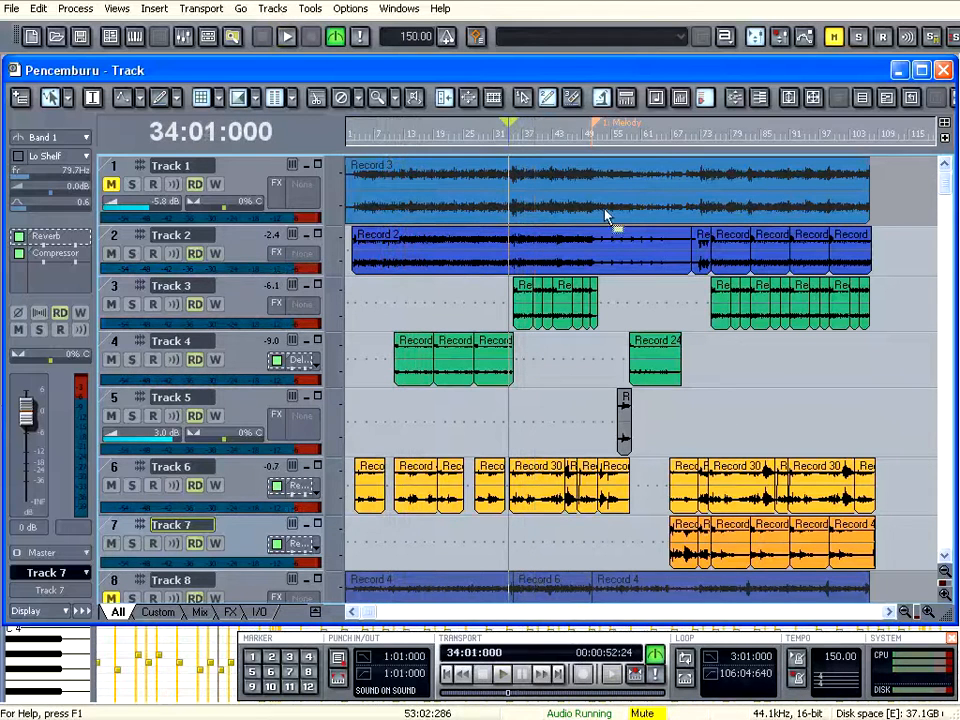
# Save a copy of the project as Pencemburu01 in the Normal format within the Pencemburu folder
pyautogui.click(12, 8)
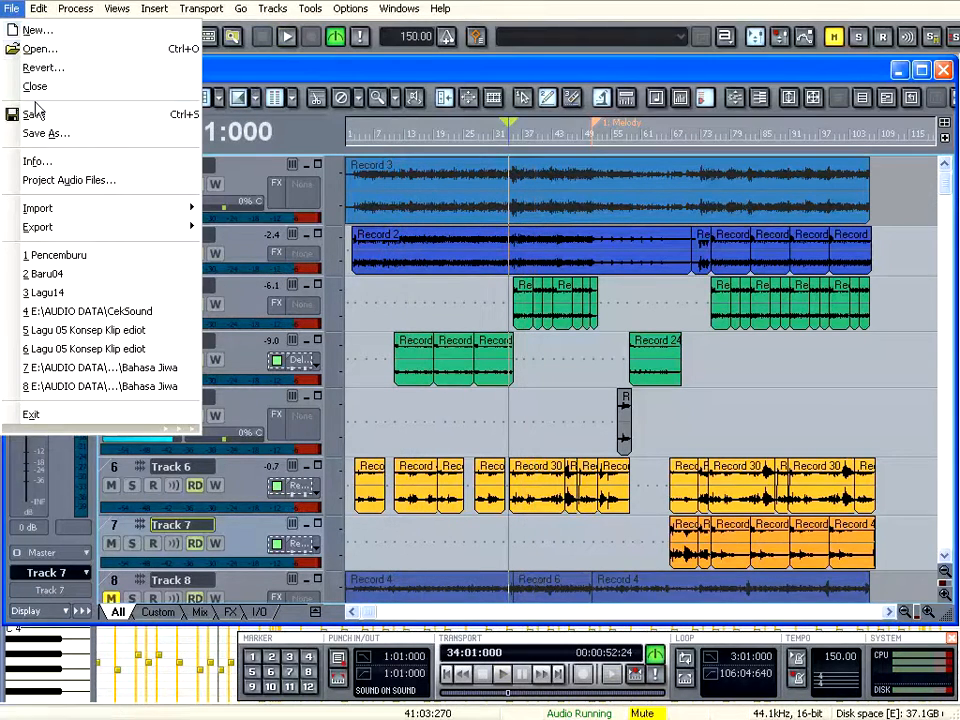
pyautogui.click(42, 136)
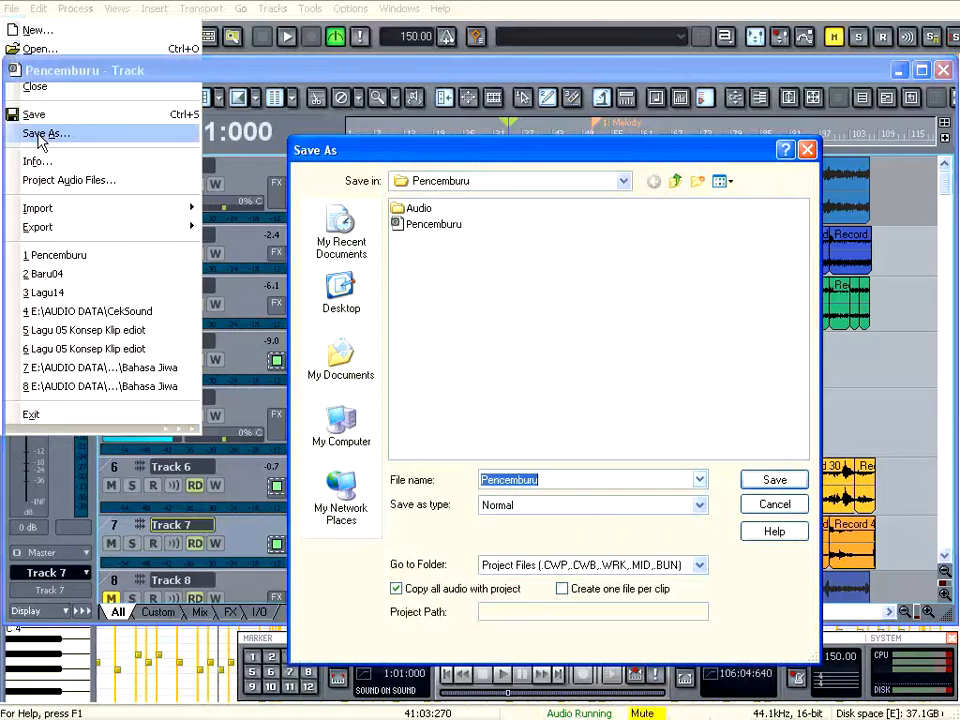
pyautogui.press('End')
pyautogui.write('01')
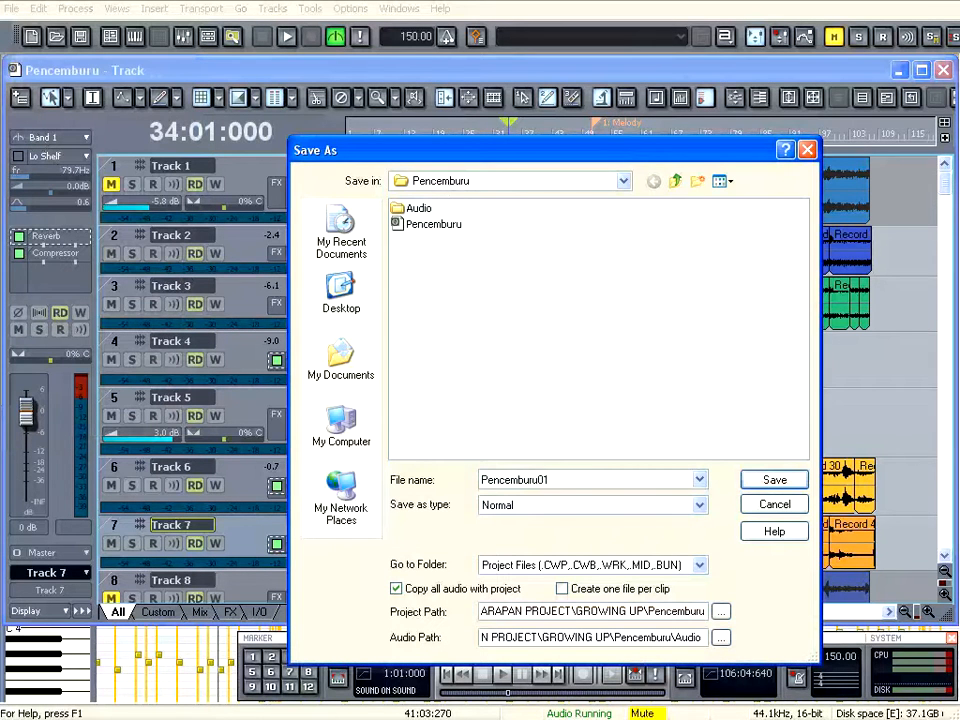
pyautogui.click(700, 506)
pyautogui.click(512, 523)
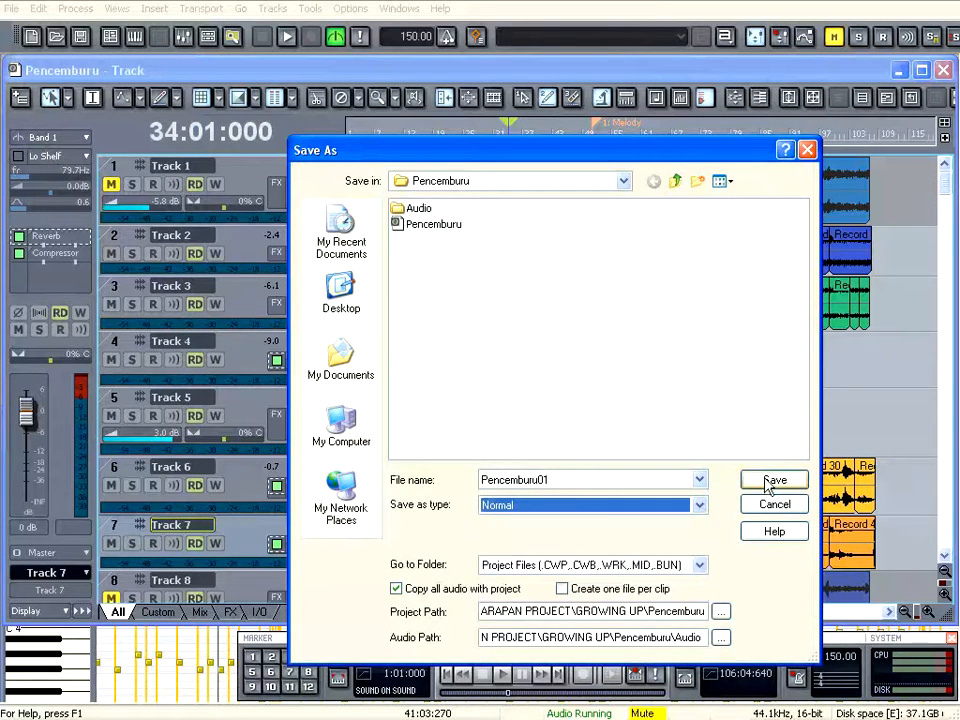
pyautogui.click(772, 481)
pyautogui.click(580, 280)
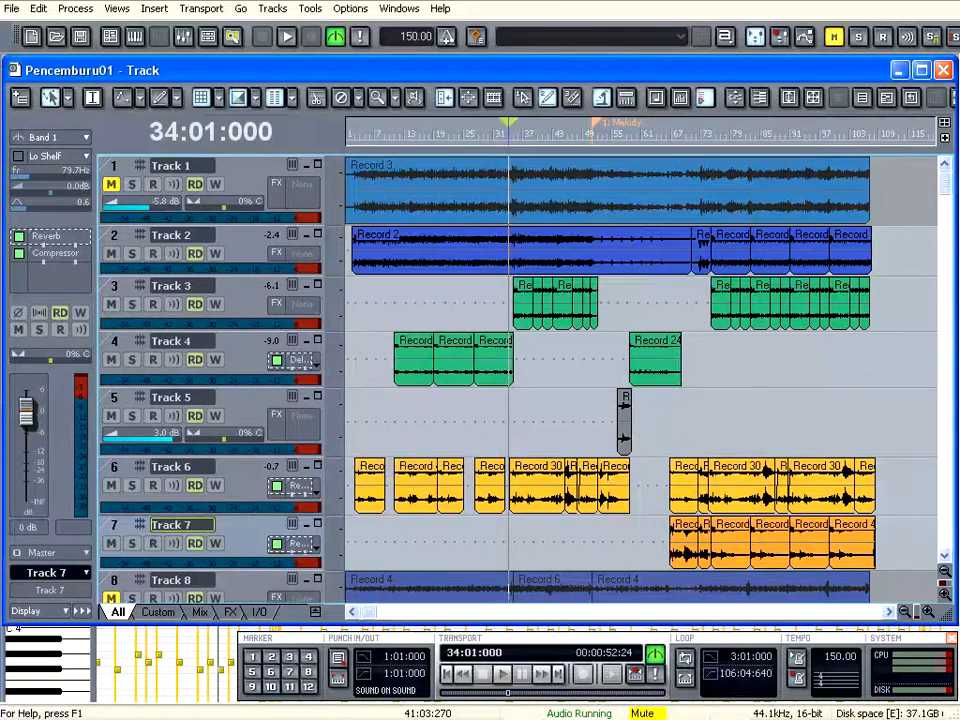
# Switch to Windows Explorer, compare the sizes of Pencemburu and Pencemburu01 in Details view with narrower columns, and return to SONAR
pyautogui.hotkey('alt', 'Tab')
pyautogui.hotkey('alt', 'Tab')
pyautogui.click(334, 30)
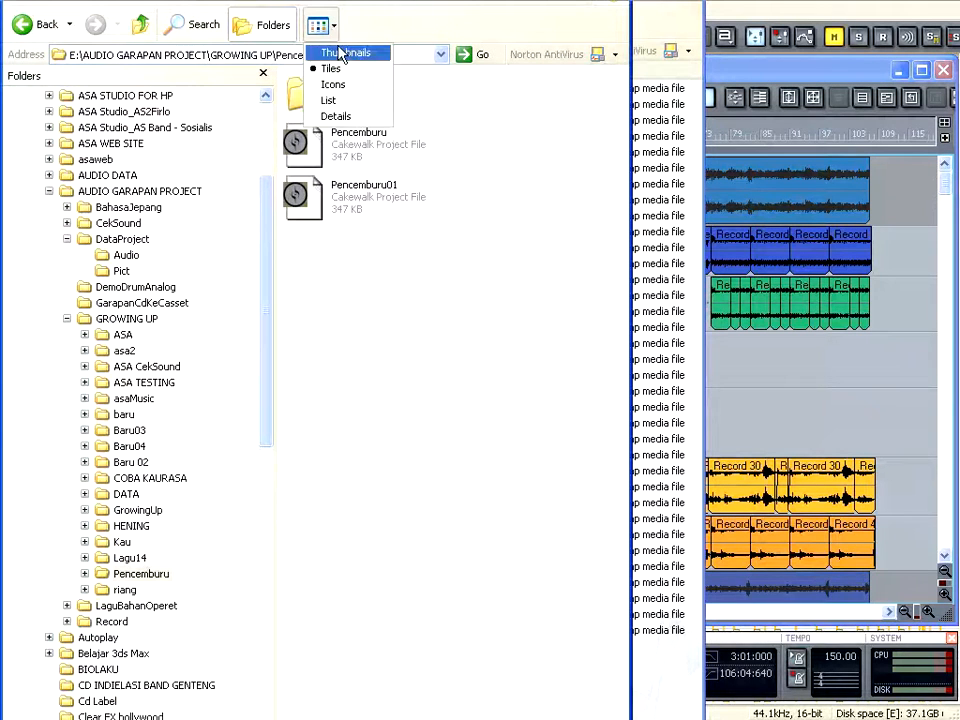
pyautogui.click(336, 118)
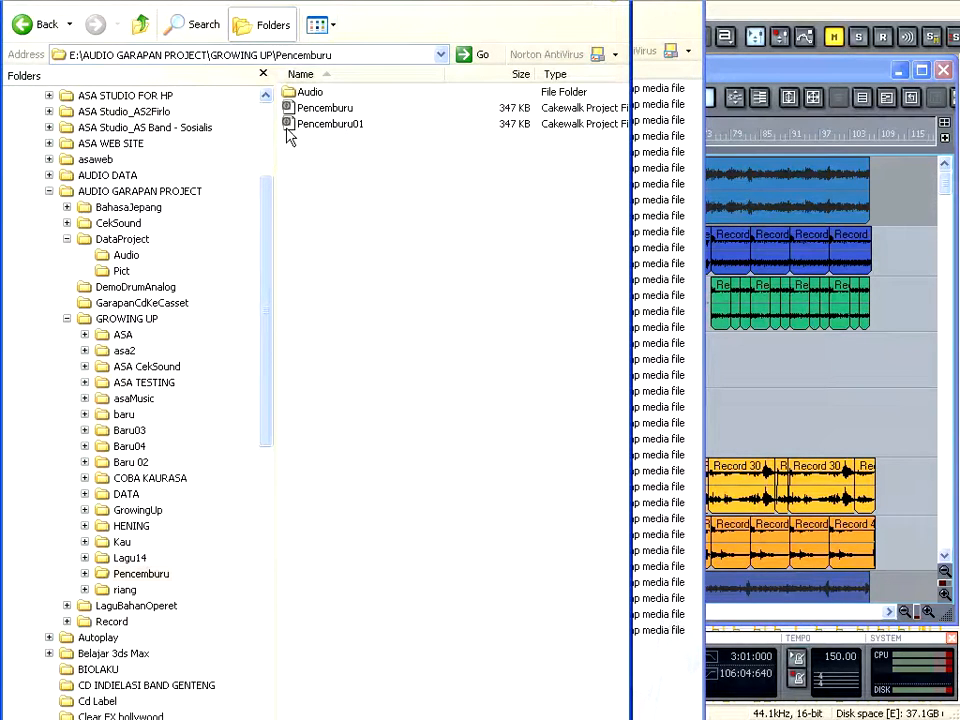
pyautogui.moveTo(450, 73); pyautogui.dragTo(403, 73)
pyautogui.moveTo(494, 74); pyautogui.dragTo(441, 75)
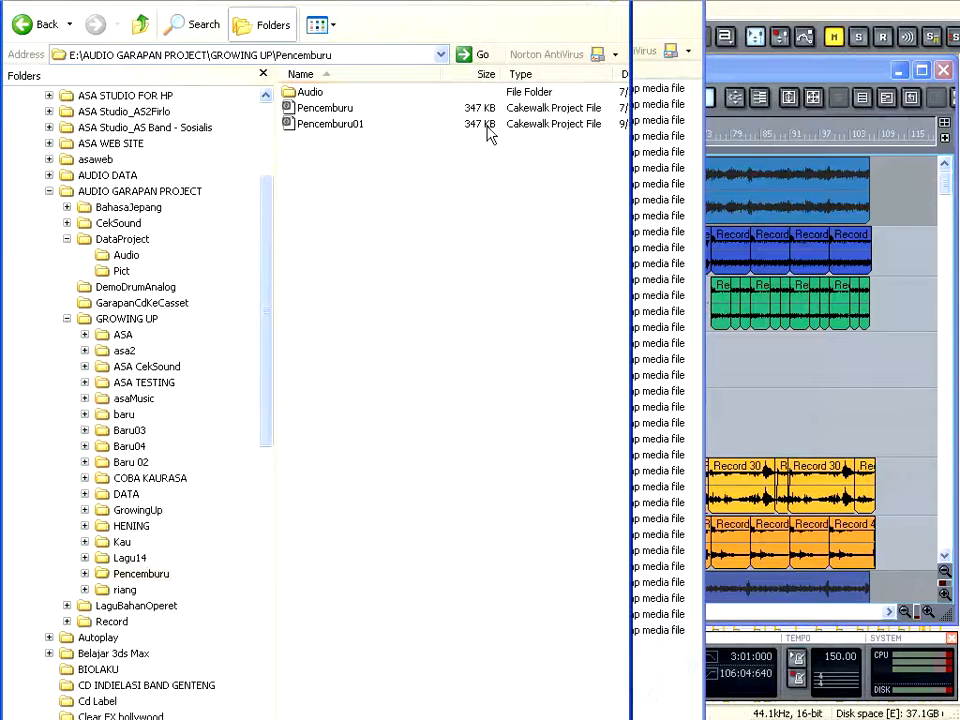
pyautogui.click(793, 5)
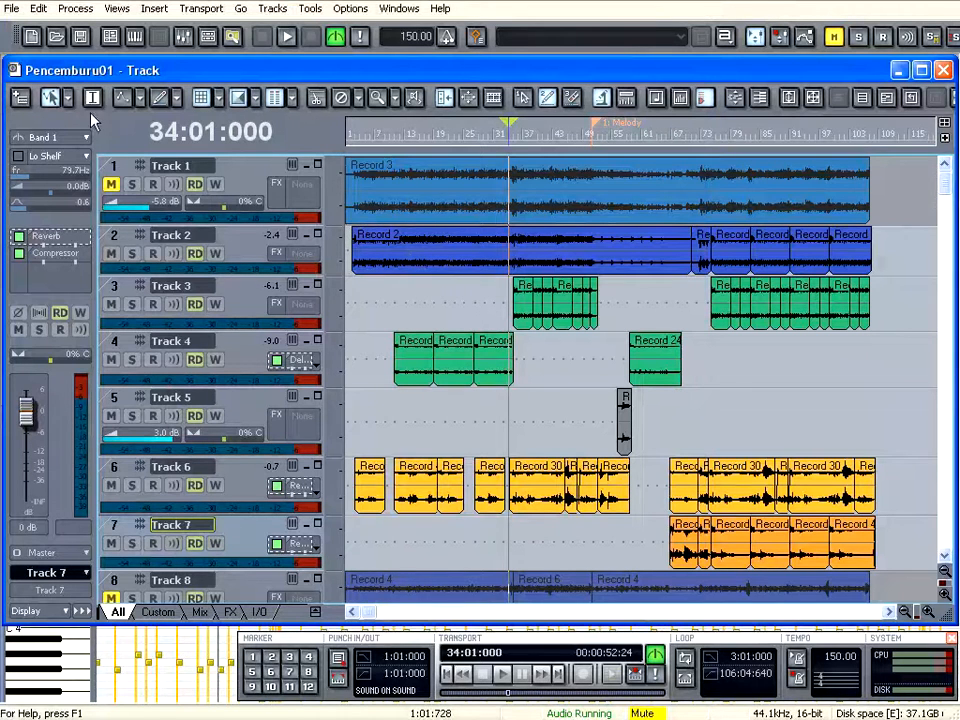
# Save the project as a Cakewalk Bundle named PencemburuDanAudioData in the Pencemburu folder
pyautogui.click(13, 10)
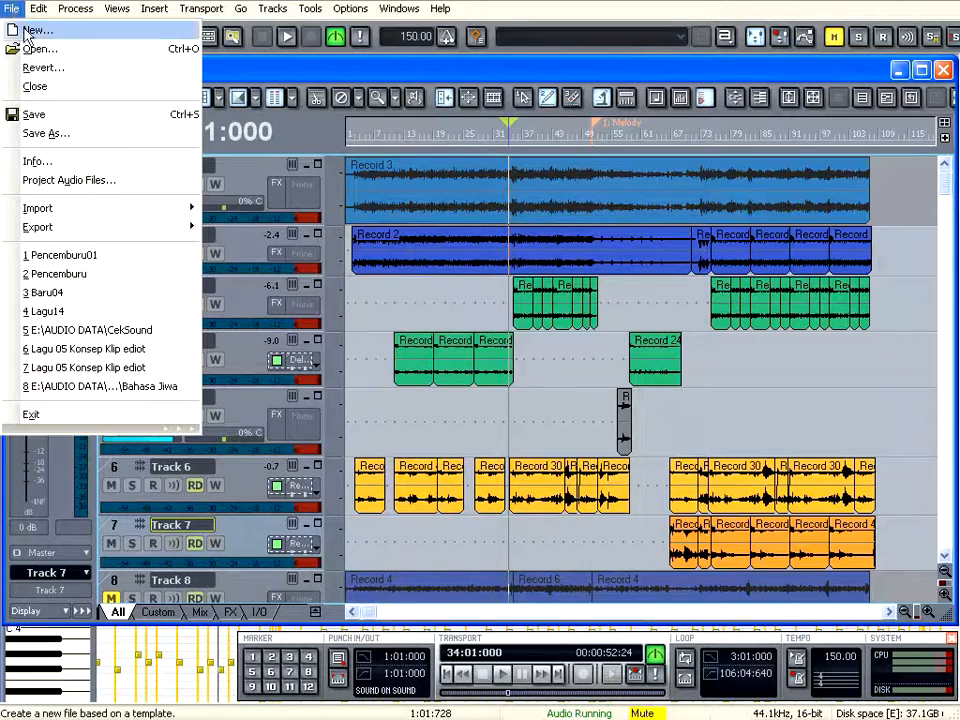
pyautogui.click(45, 132)
pyautogui.click(565, 480)
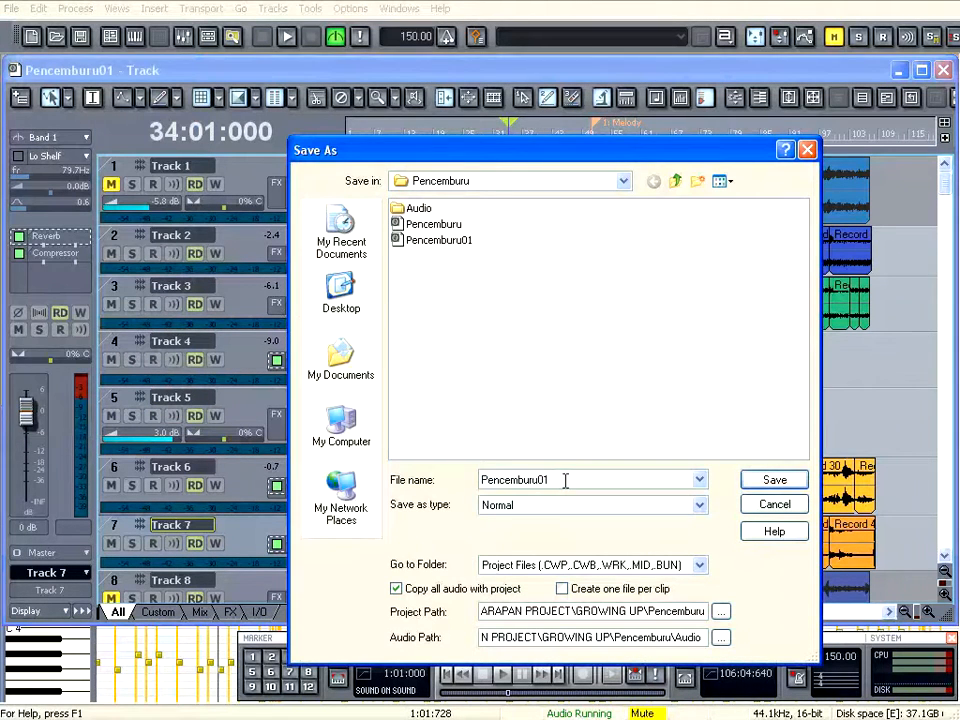
pyautogui.press('BackSpace')
pyautogui.press('BackSpace')
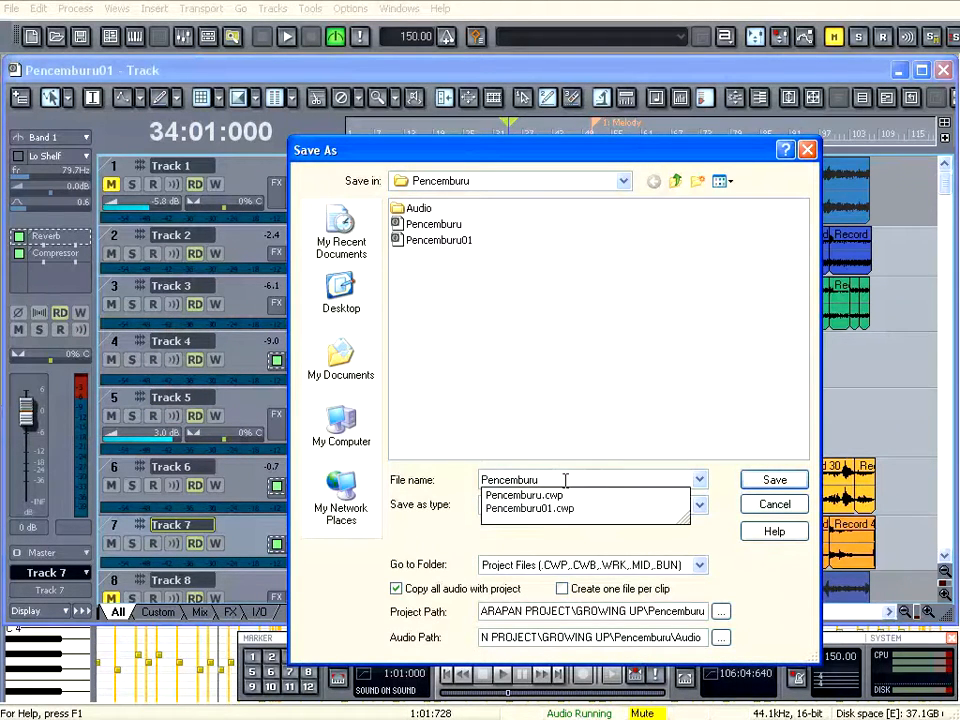
pyautogui.write('DanAudioData')
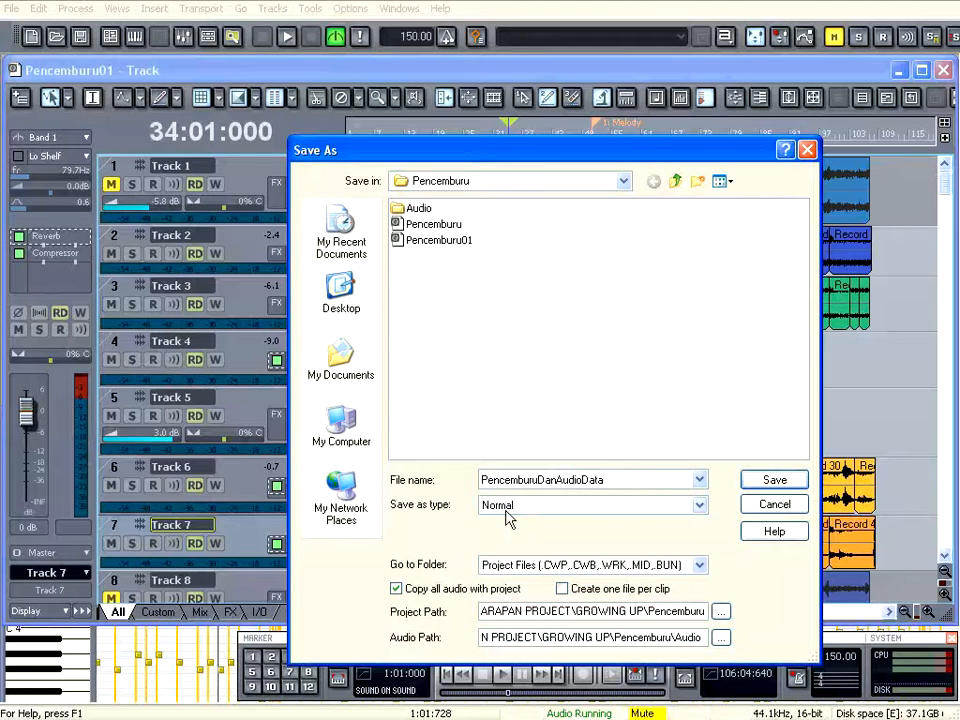
pyautogui.click(699, 506)
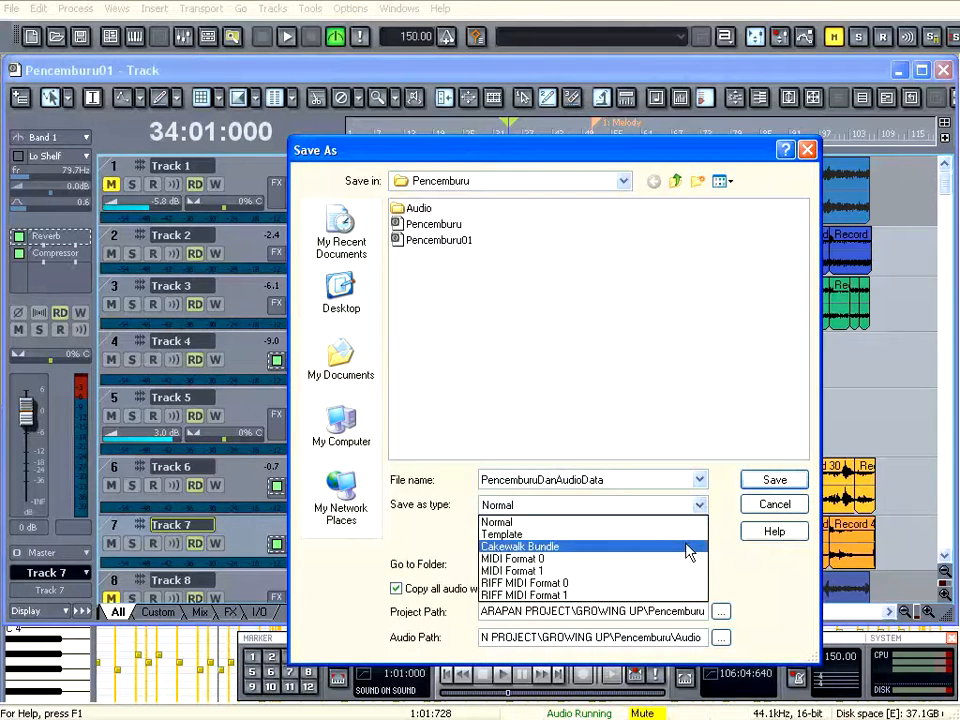
pyautogui.click(688, 552)
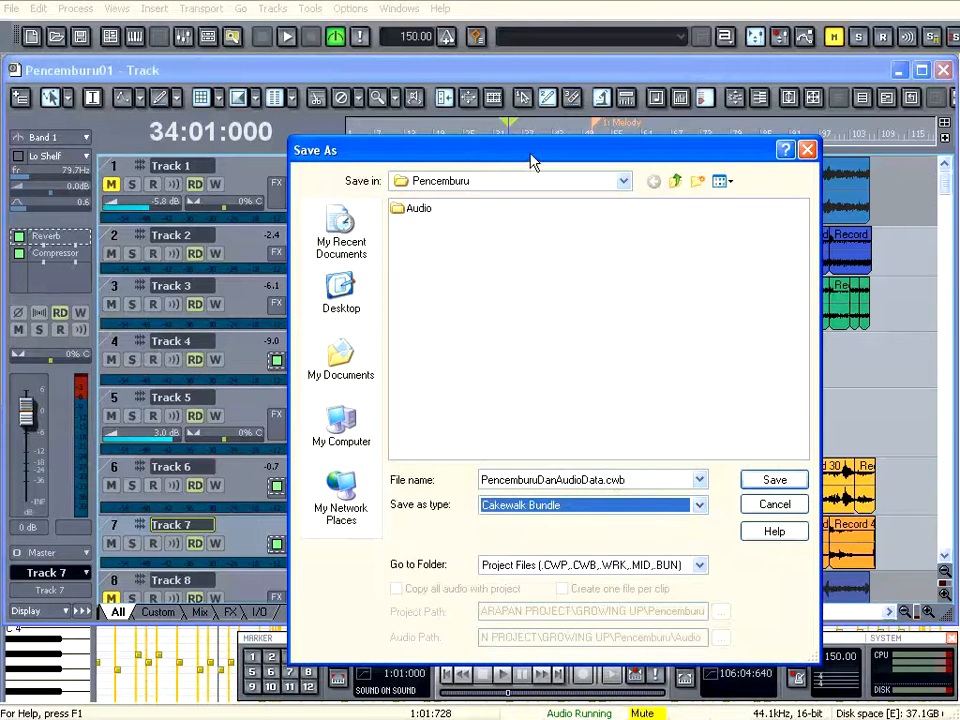
pyautogui.moveTo(533, 153); pyautogui.dragTo(371, 75)
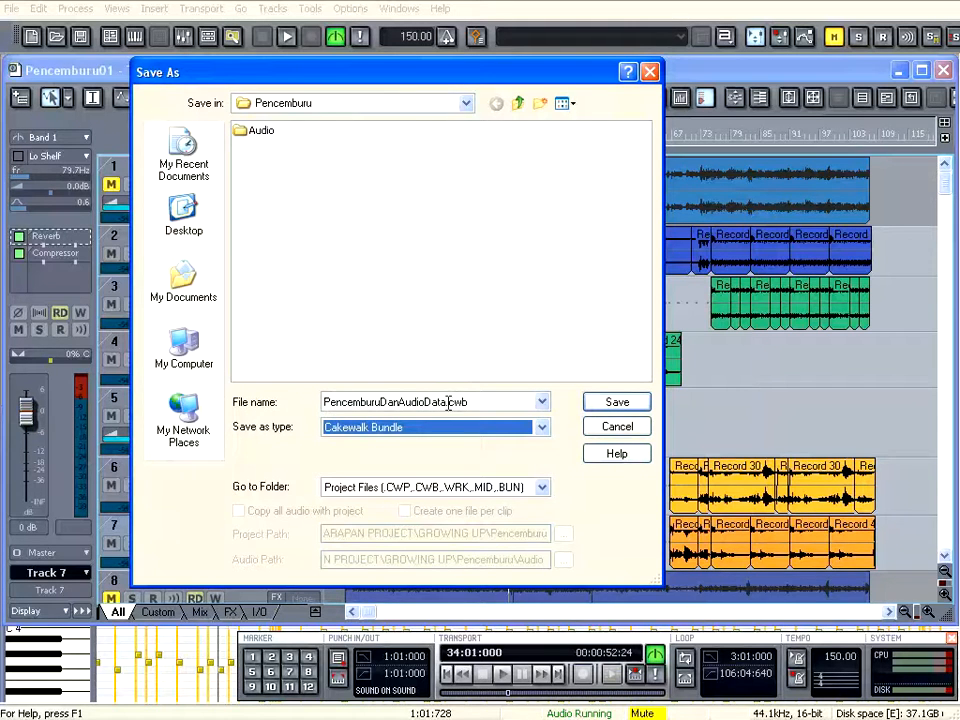
pyautogui.click(612, 404)
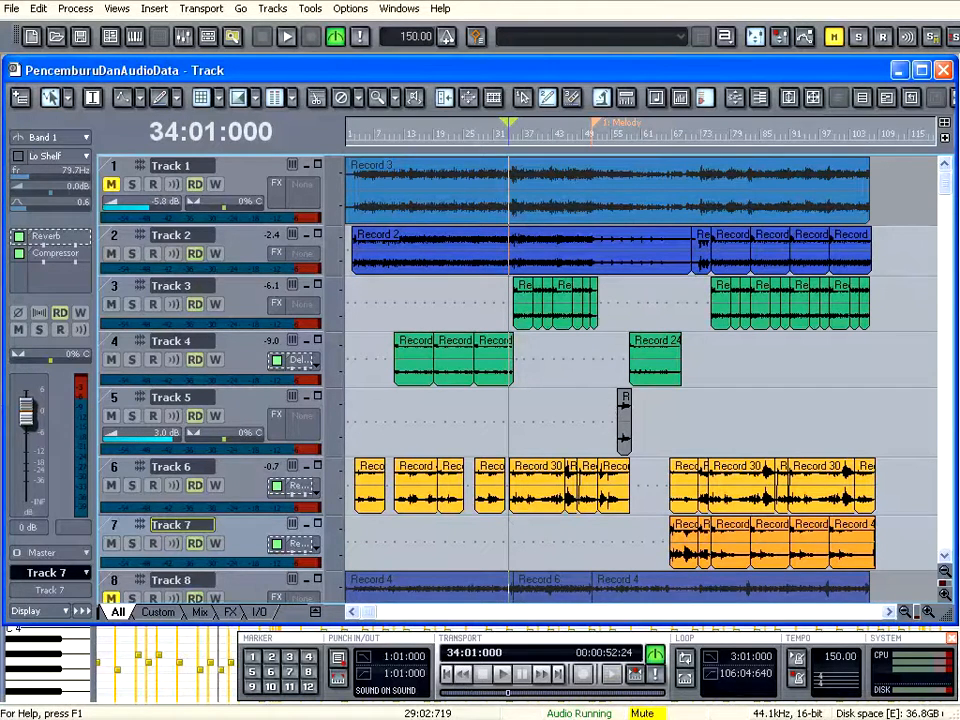
# Switch to Windows Explorer and compare the size and type of PencemburuDanAudioData with the two normal project files
pyautogui.hotkey('alt', 'Tab')
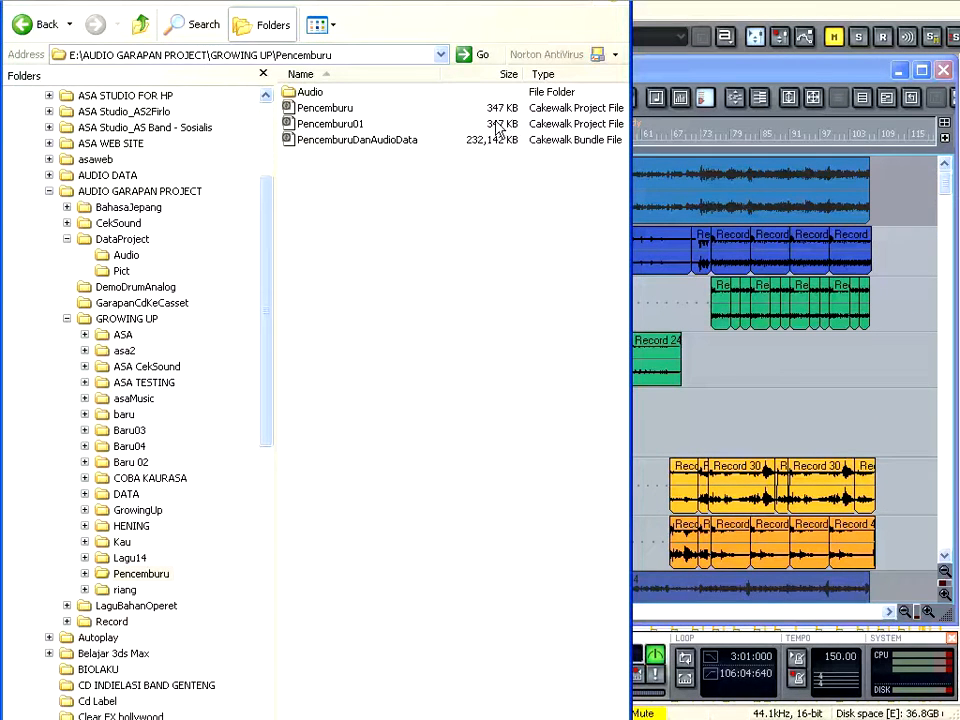
pyautogui.click(750, 80)
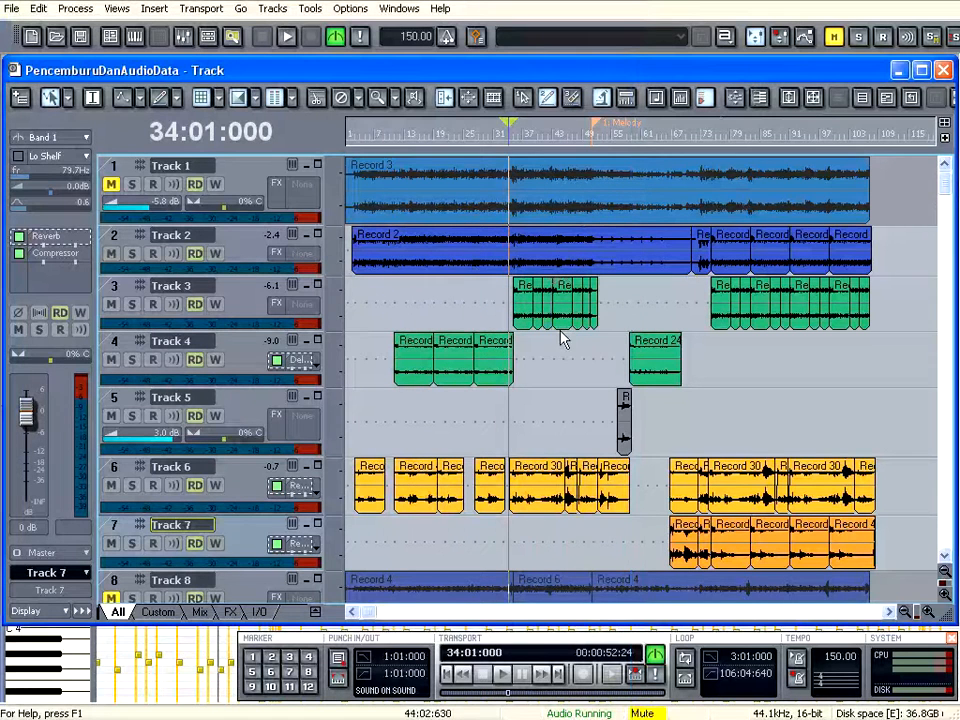
pyautogui.hotkey('alt', 'Tab')
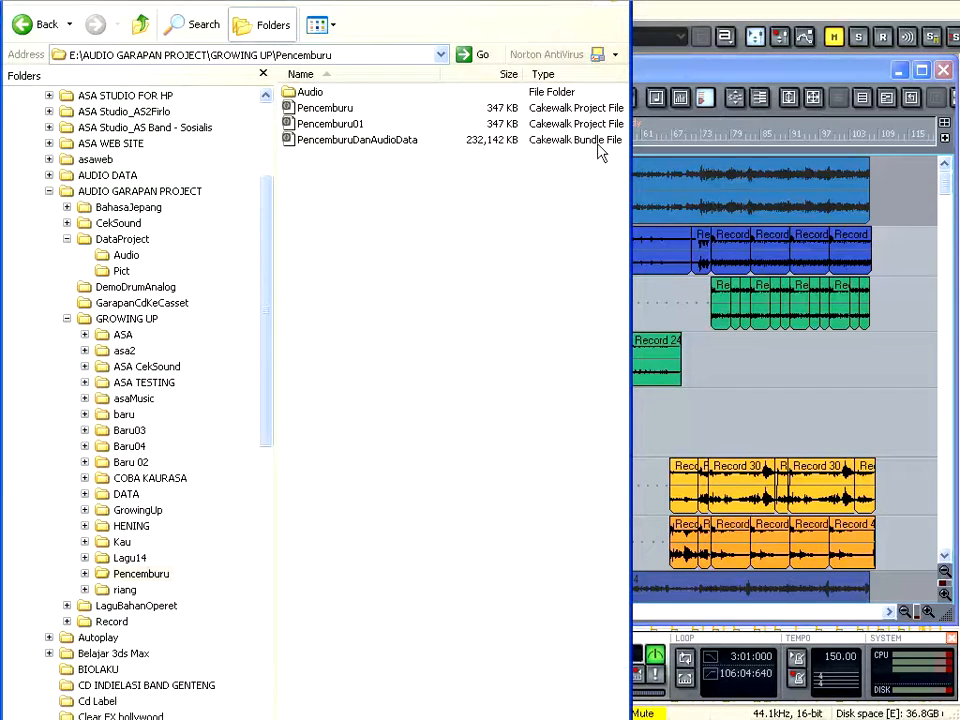
# Return to SONAR, close the current project, and open the PencemburuDanAudioData bundle from the Pencemburu folder for unpacking
pyautogui.click(727, 66)
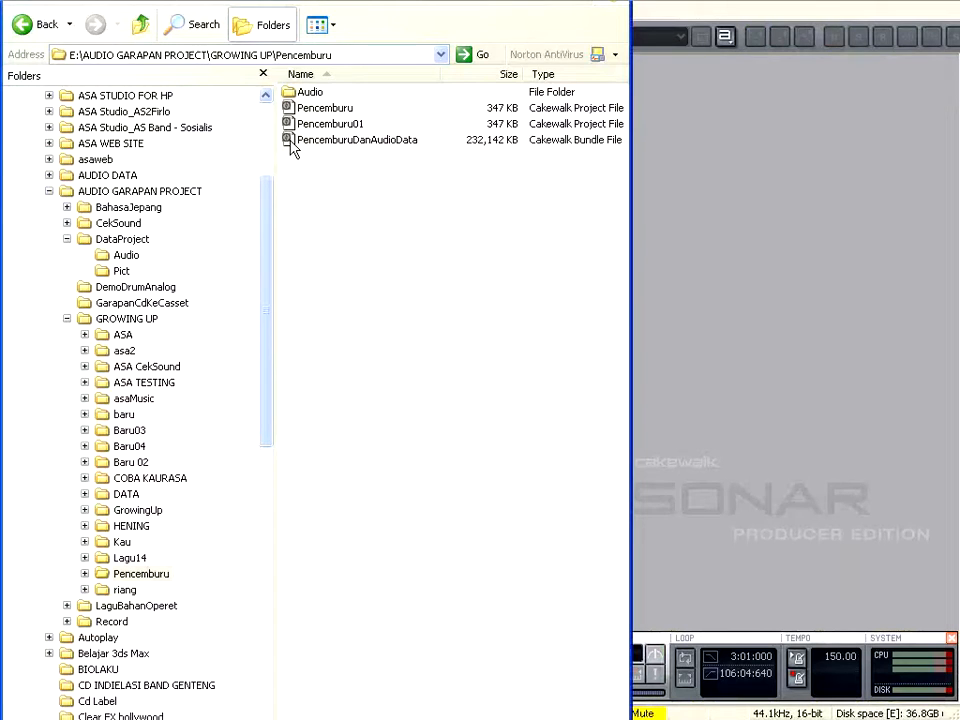
pyautogui.click(746, 4)
pyautogui.click(11, 9)
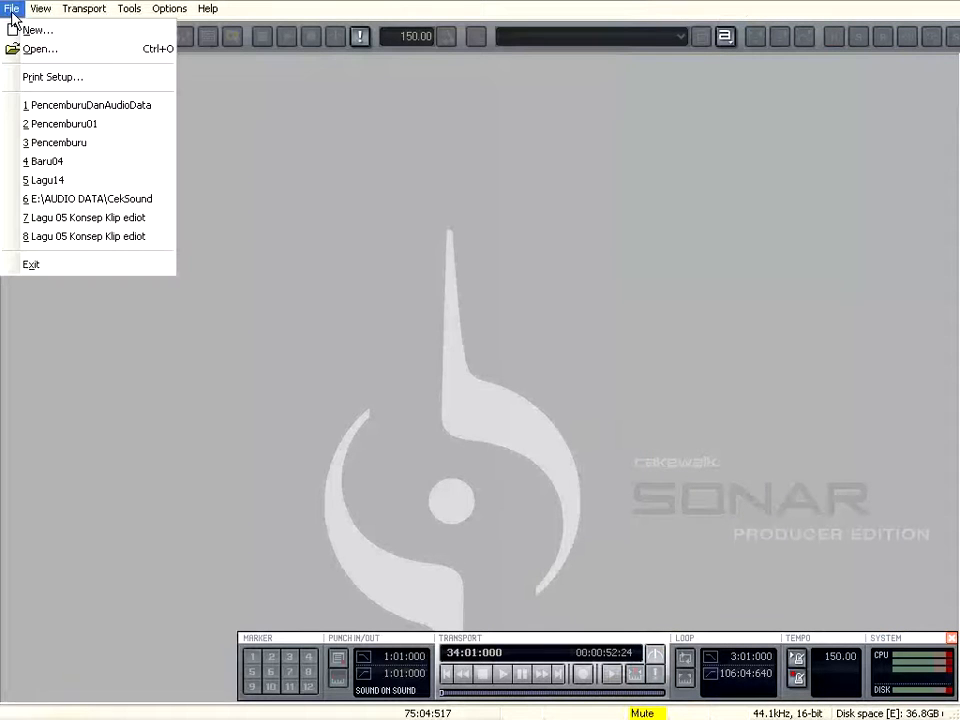
pyautogui.click(38, 50)
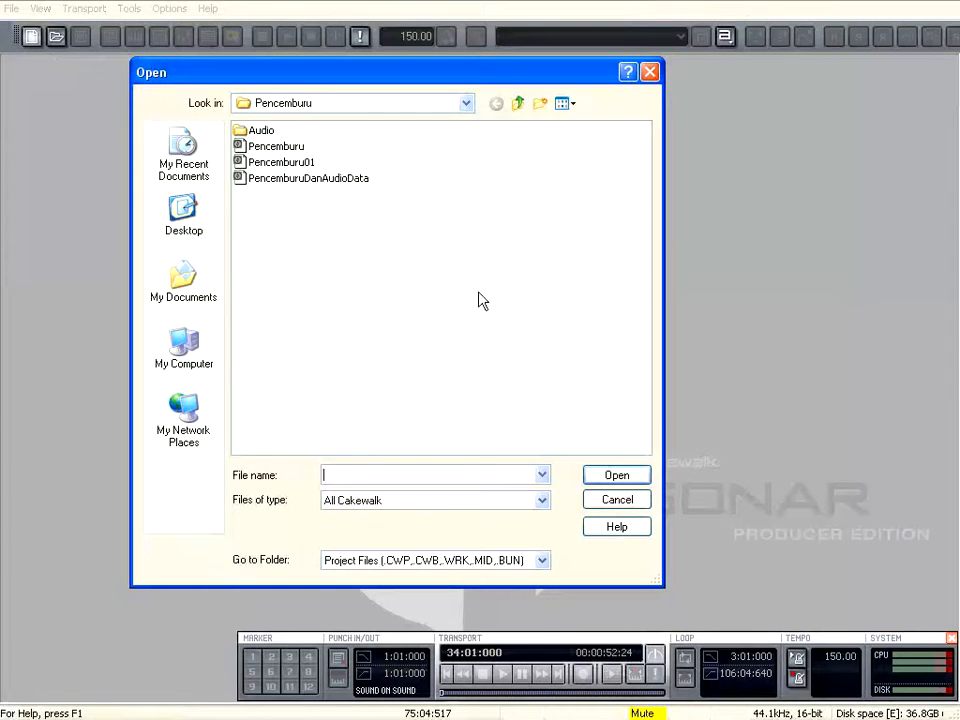
pyautogui.click(310, 179)
pyautogui.click(617, 476)
pyautogui.moveTo(511, 293); pyautogui.dragTo(350, 200)
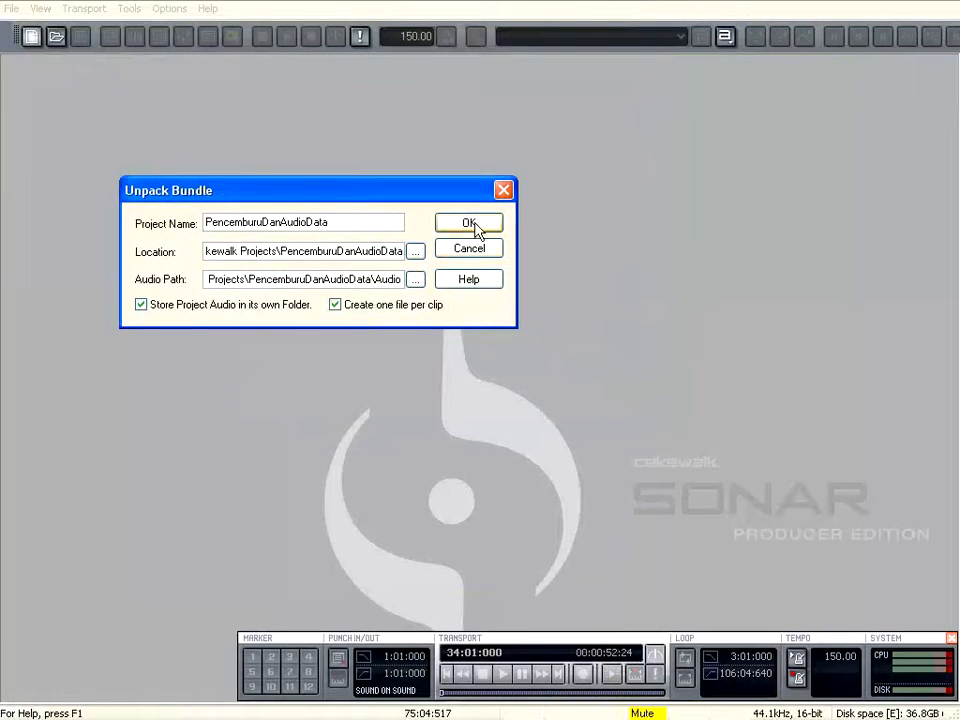
# Unpack the bundle with its project location in the Audio folder of DataProject, inside AUDIO GARAPAN PROJECT on drive E, and view its lower tracks
pyautogui.click(416, 252)
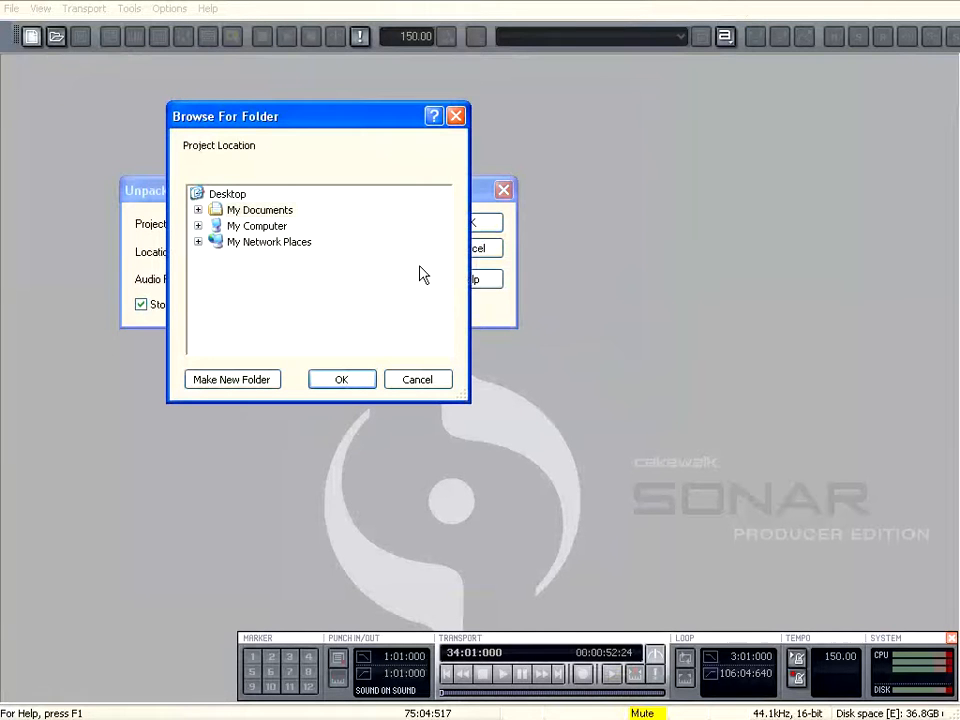
pyautogui.moveTo(277, 128); pyautogui.dragTo(436, 138)
pyautogui.click(218, 193)
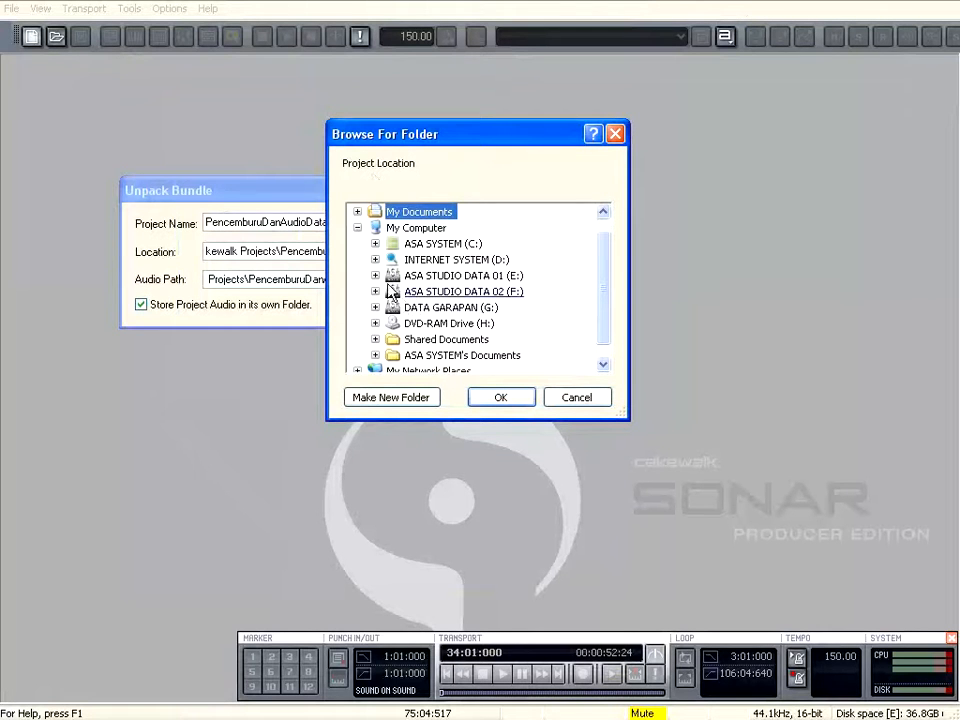
pyautogui.moveTo(512, 143); pyautogui.dragTo(701, 142)
pyautogui.click(566, 271)
pyautogui.moveTo(797, 236); pyautogui.dragTo(797, 248)
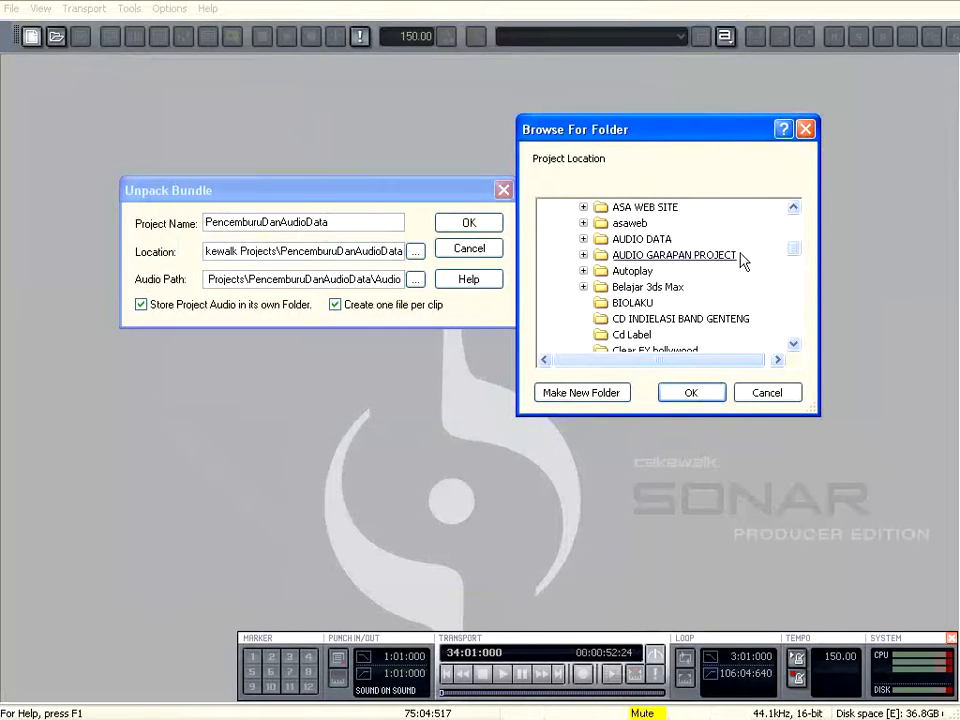
pyautogui.click(583, 255)
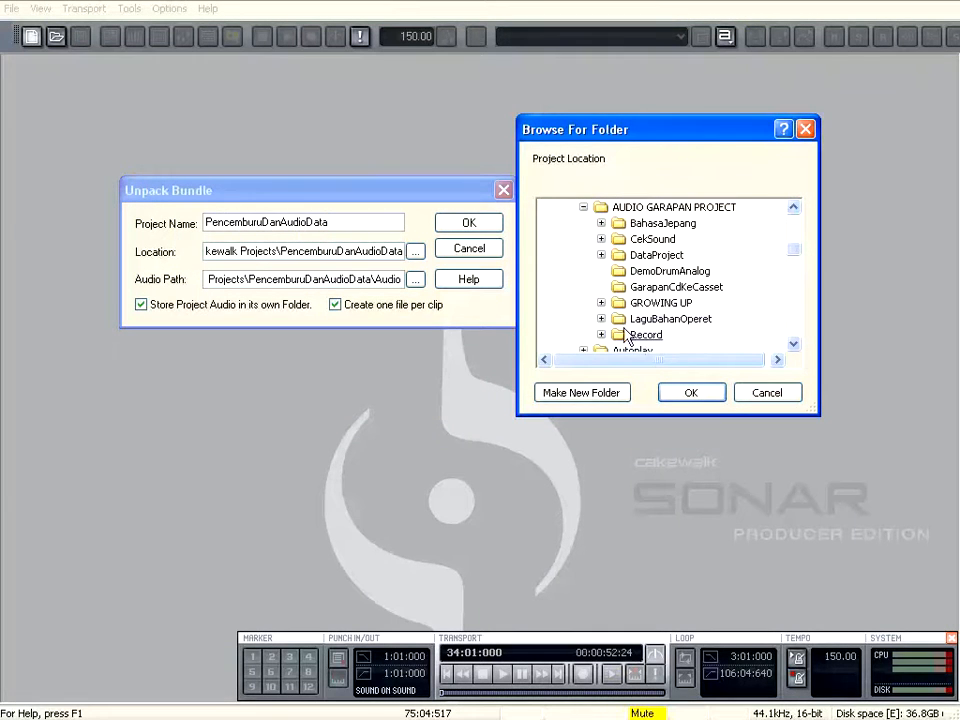
pyautogui.scroll(1, 612, 290)
pyautogui.click(601, 271)
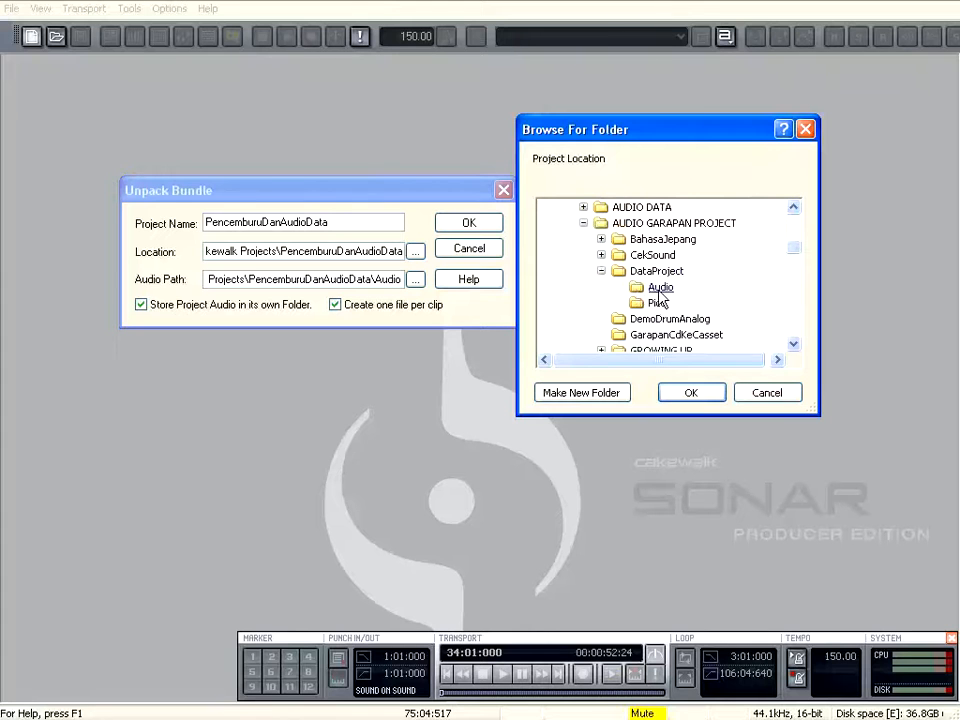
pyautogui.click(660, 287)
pyautogui.click(691, 393)
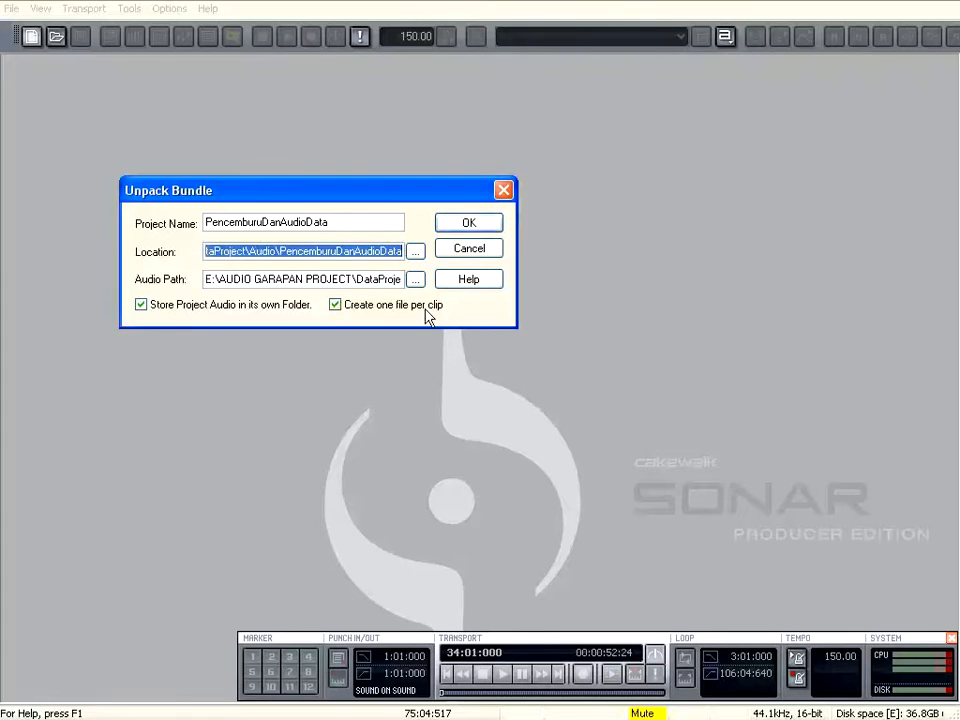
pyautogui.click(469, 222)
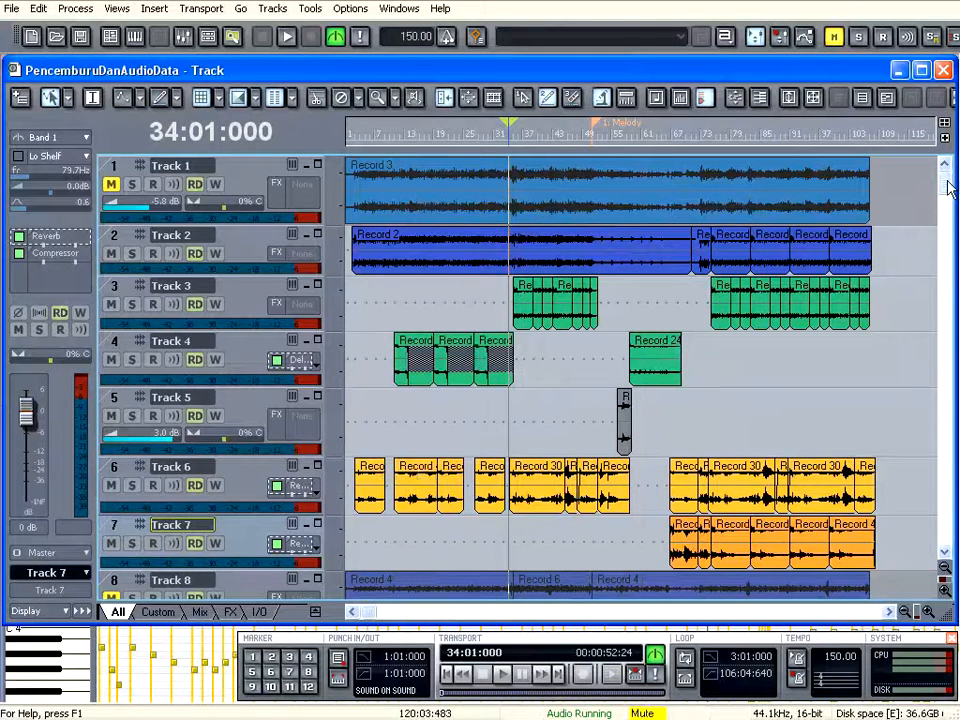
pyautogui.moveTo(945, 189); pyautogui.dragTo(952, 355)
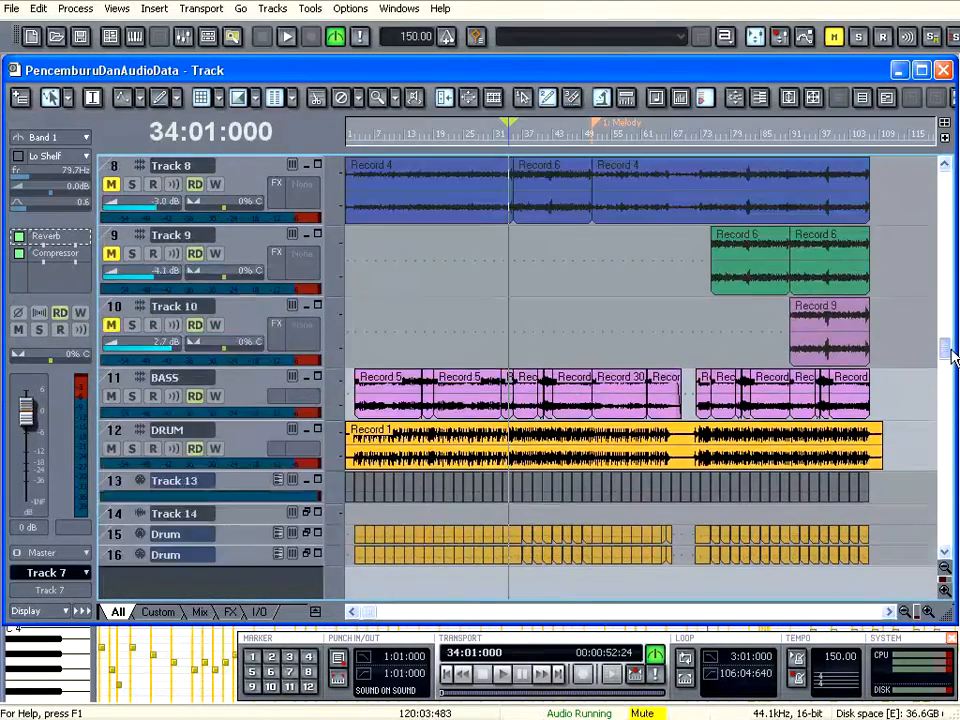